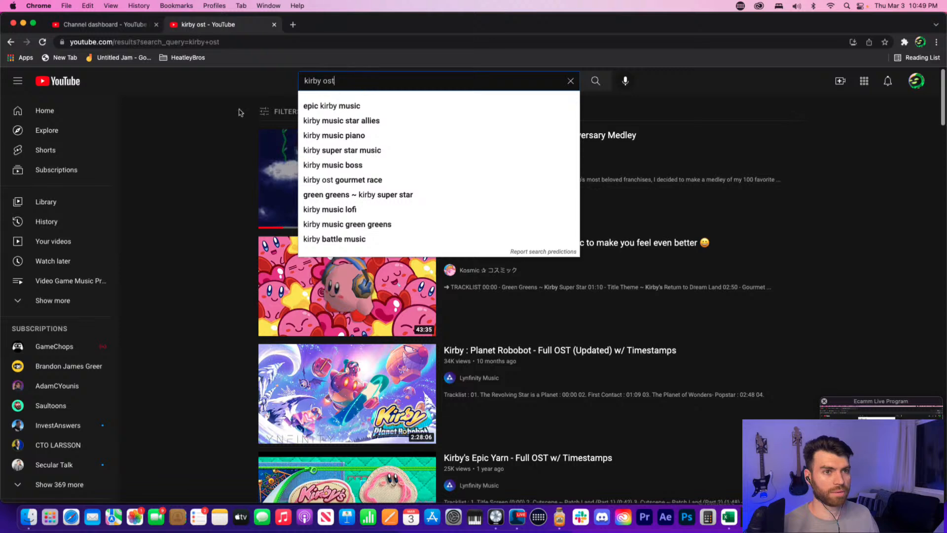
- Open the "Top 100 Kirby Music - A 25th Anniversary Medley" video and skip back to about 2:00
{"action": "left_click", "coordinate": [384, 182]}
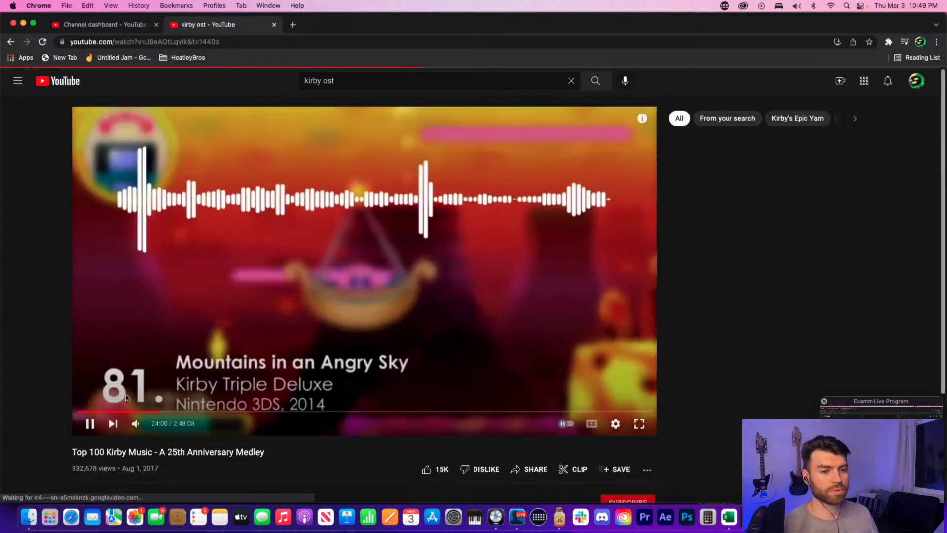
{"action": "left_click_drag", "start_coordinate": [160, 411], "coordinate": [86, 419]}
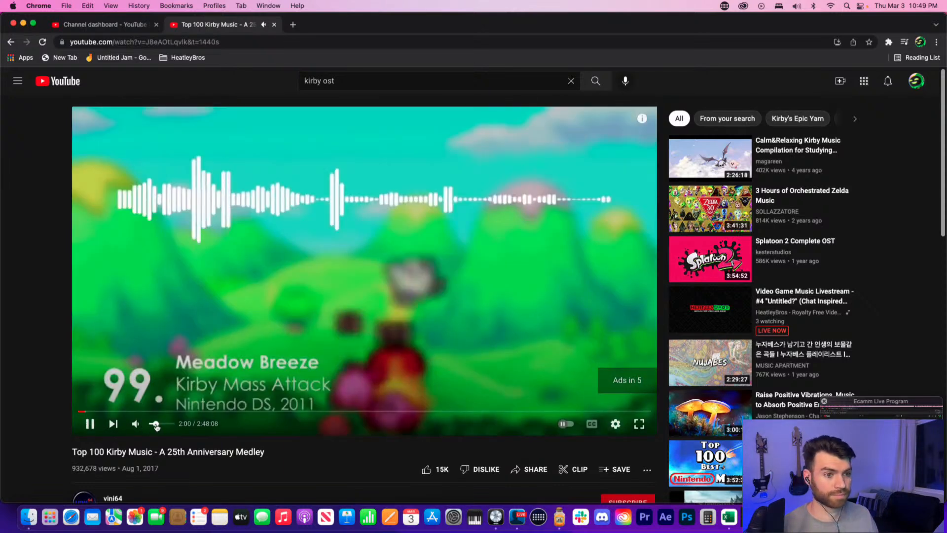
{"action": "left_click_drag", "start_coordinate": [156, 425], "coordinate": [157, 424]}
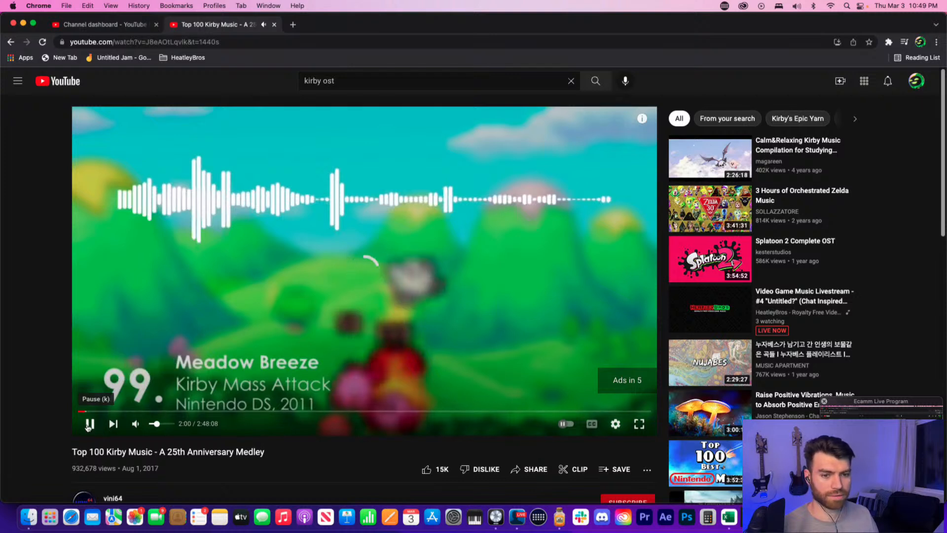
- Reload the medley video, skip slightly ahead, try playing it, and pause playback
{"action": "key", "text": "super+r"}
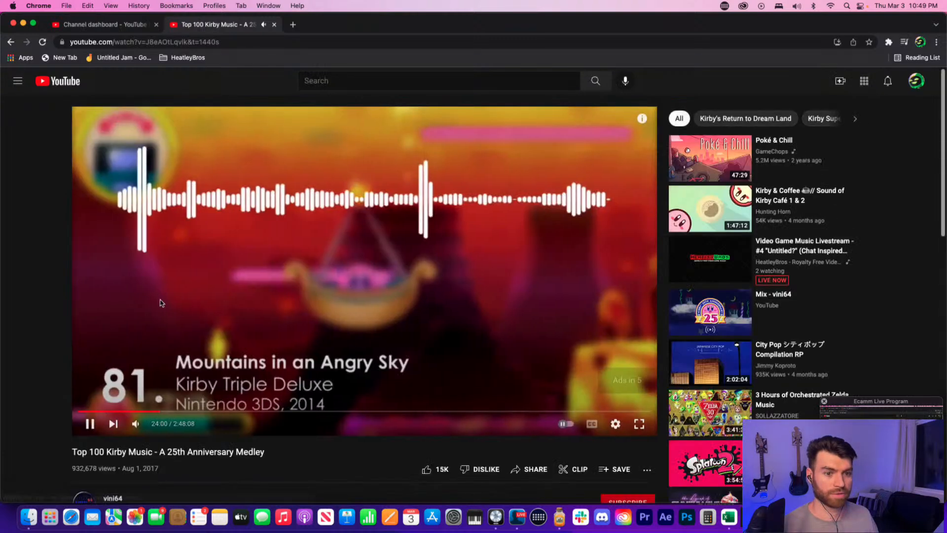
{"action": "left_click", "coordinate": [169, 411]}
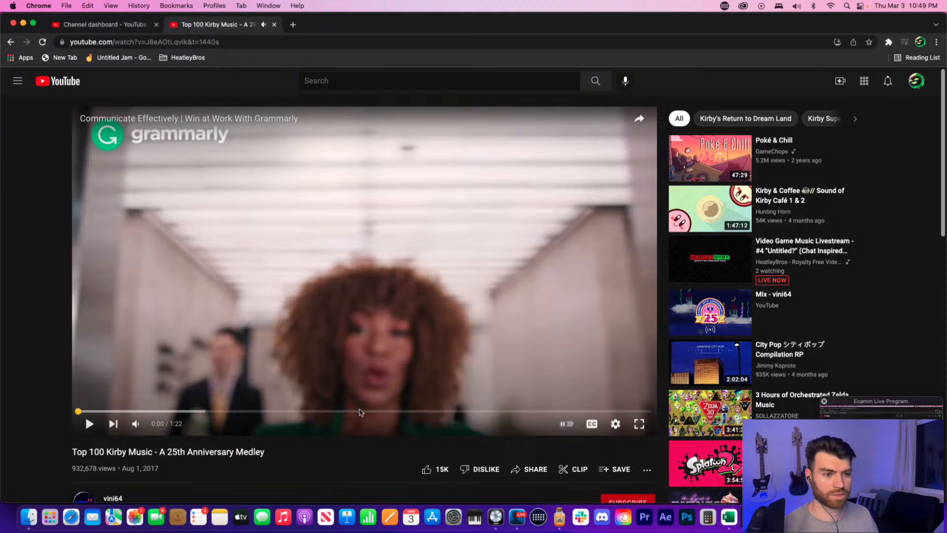
{"action": "left_click", "coordinate": [89, 423]}
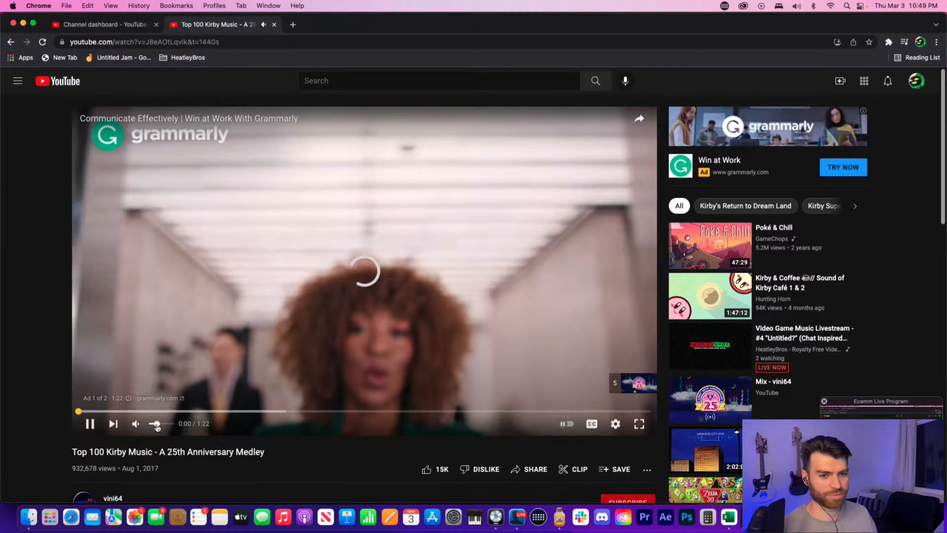
{"action": "left_click", "coordinate": [90, 425]}
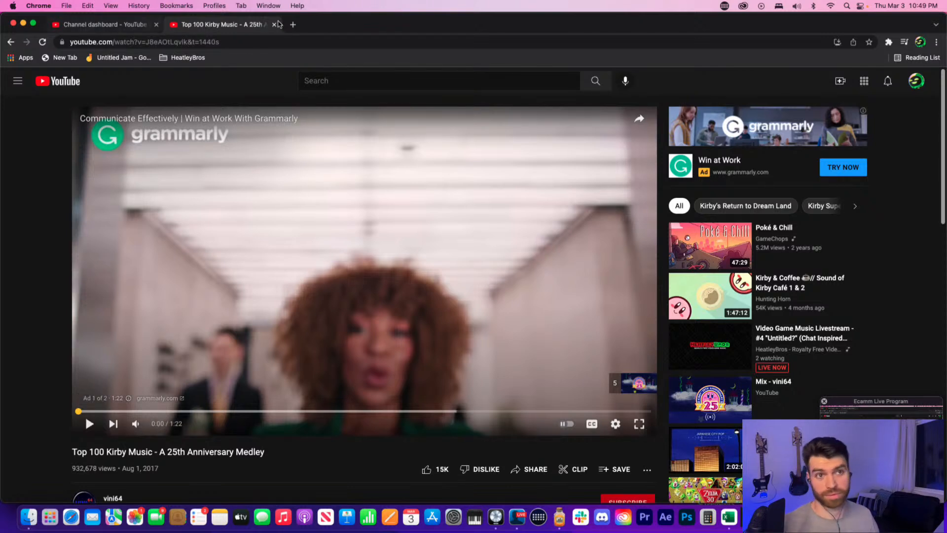
- Switch to the Kirby project in Logic Pro and duplicate track 4 as a new empty instrument track
{"action": "left_click", "coordinate": [22, 23]}
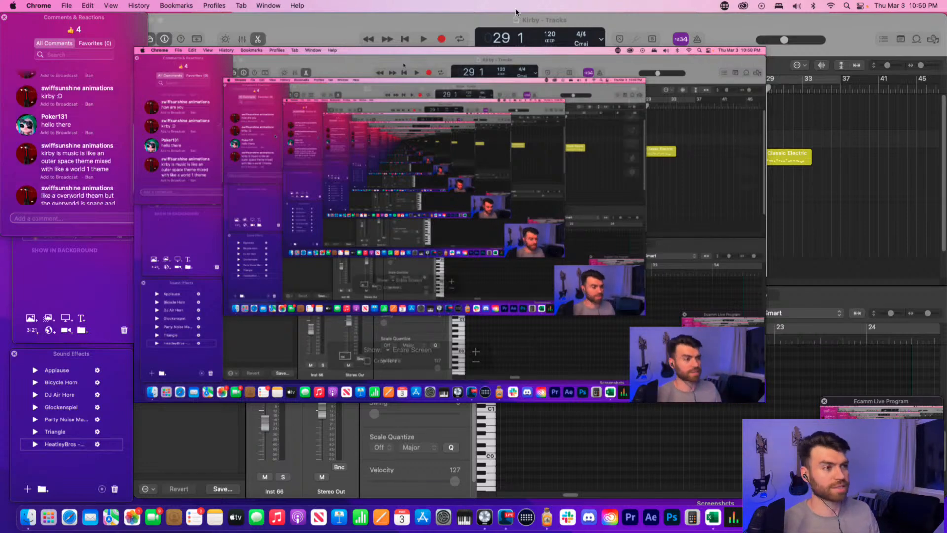
{"action": "left_click", "coordinate": [827, 197]}
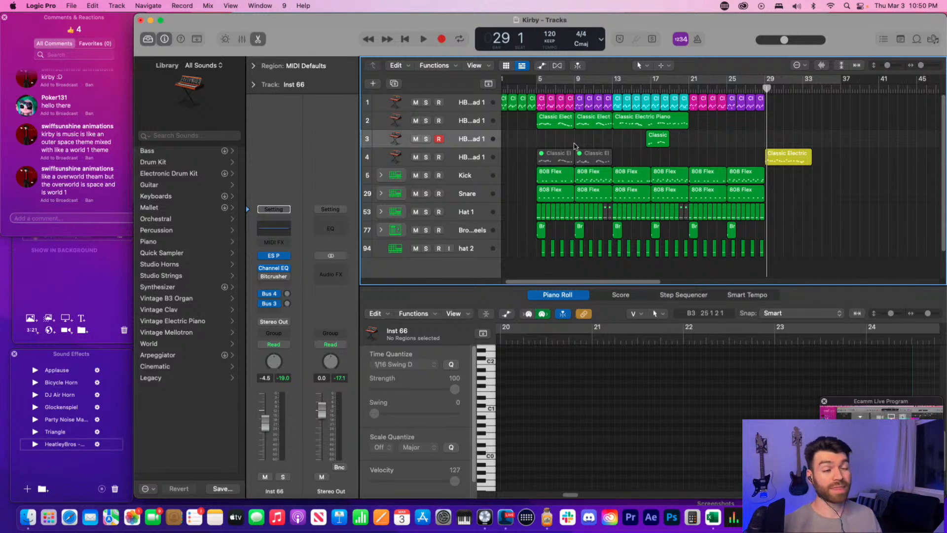
{"action": "left_click", "coordinate": [480, 158]}
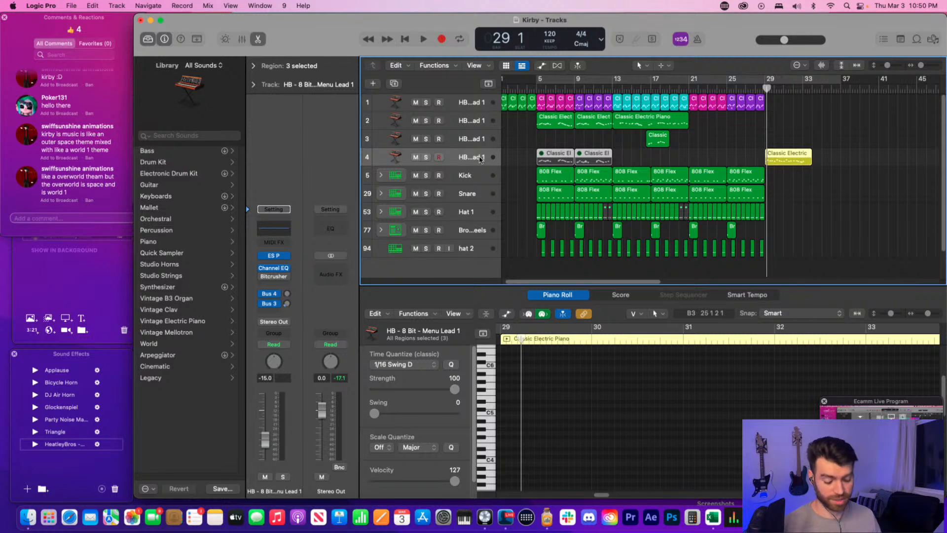
{"action": "key", "text": "super+d"}
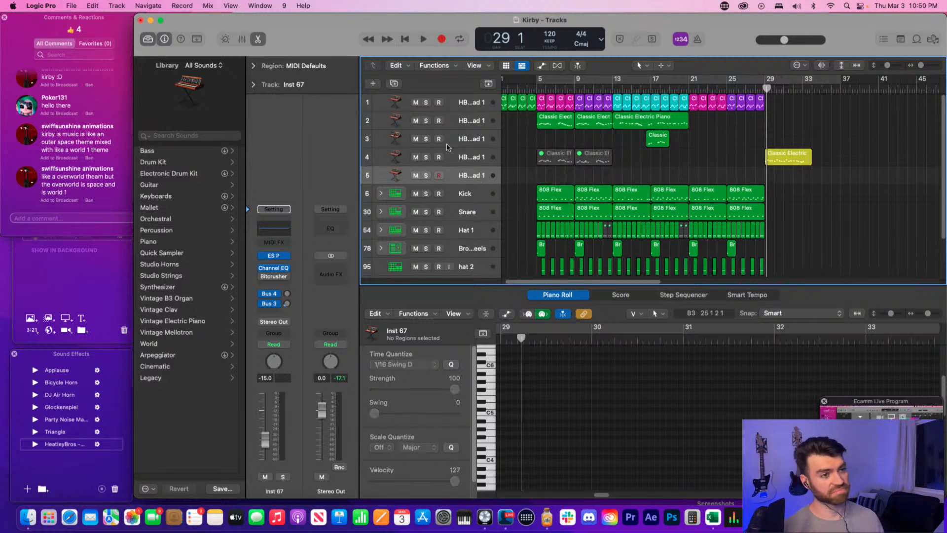
- Load the Session Strings patch from the Orchestral Strings sounds onto the new track 5
{"action": "left_click", "coordinate": [161, 221]}
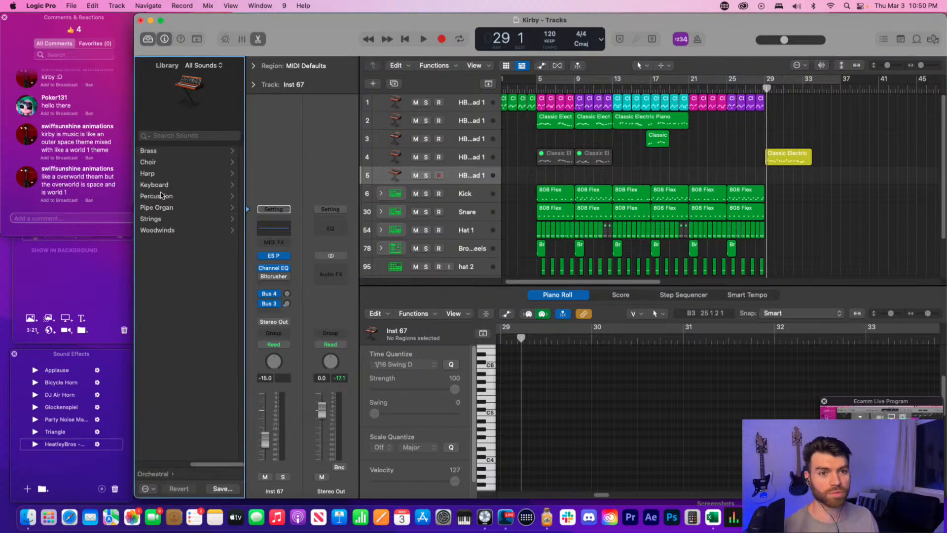
{"action": "left_click", "coordinate": [175, 219]}
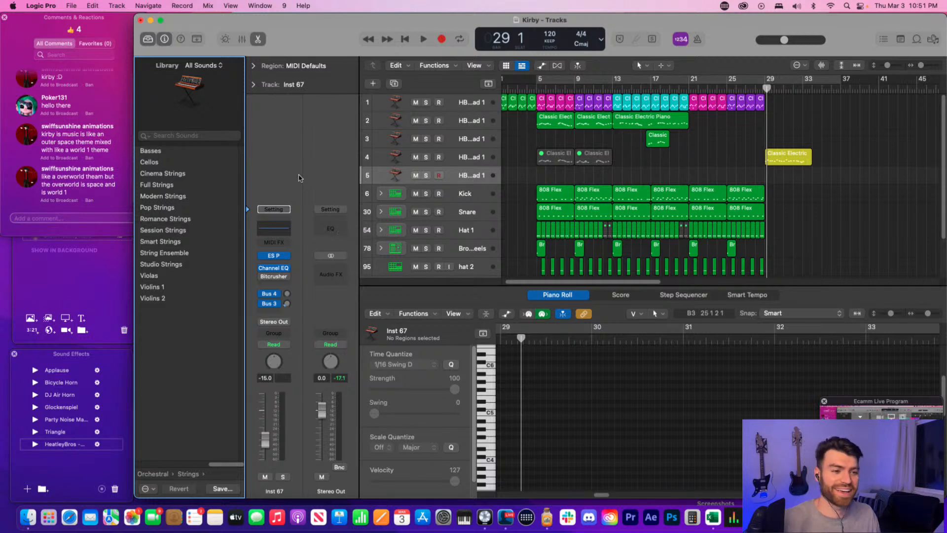
{"action": "key", "text": "Left"}
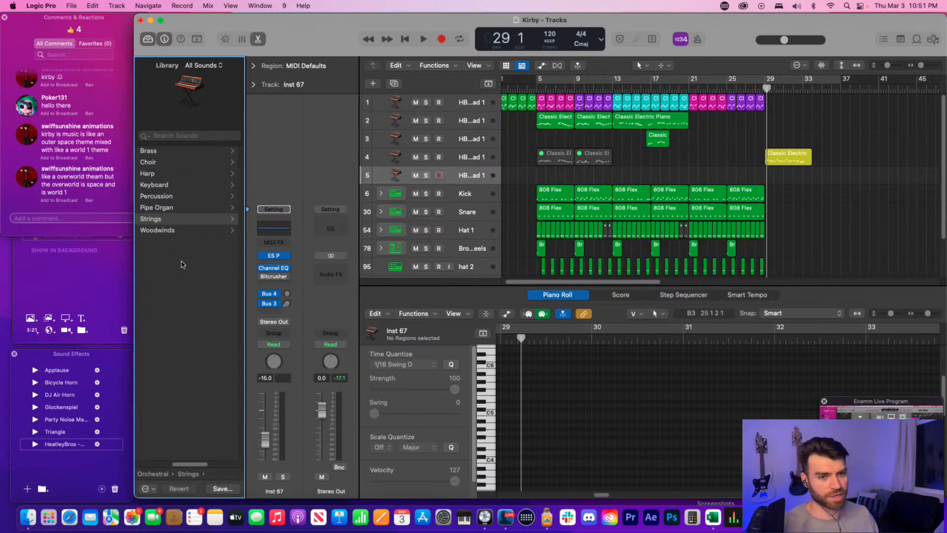
{"action": "left_click", "coordinate": [170, 219]}
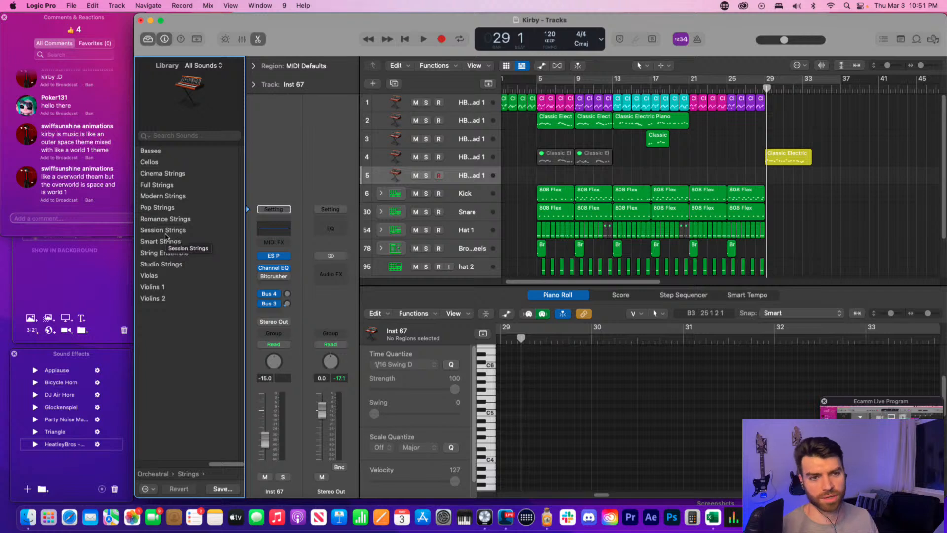
{"action": "left_click", "coordinate": [165, 231]}
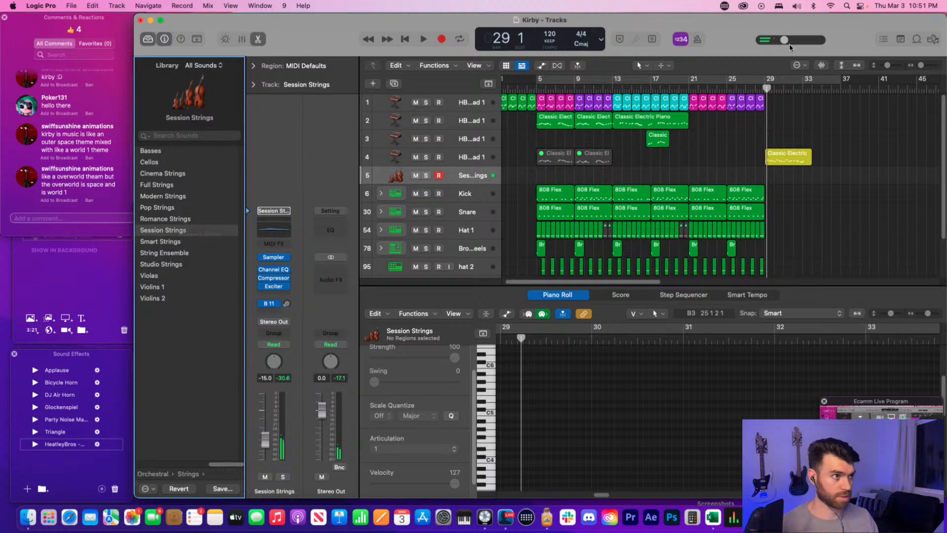
- Play the arrangement from bar 5 and stop after a short listen
{"action": "left_click_drag", "start_coordinate": [786, 44], "coordinate": [785, 43]}
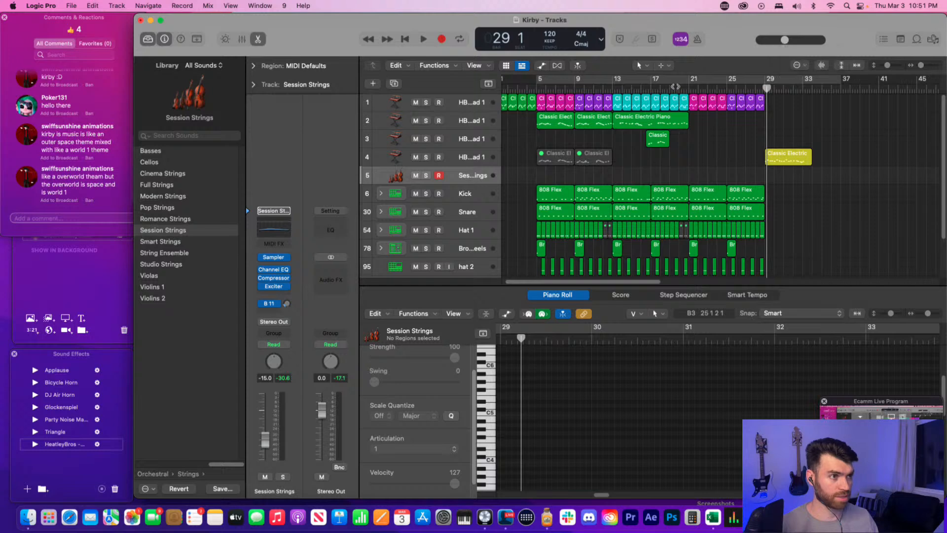
{"action": "double_click", "coordinate": [540, 88]}
{"action": "key", "text": "space"}
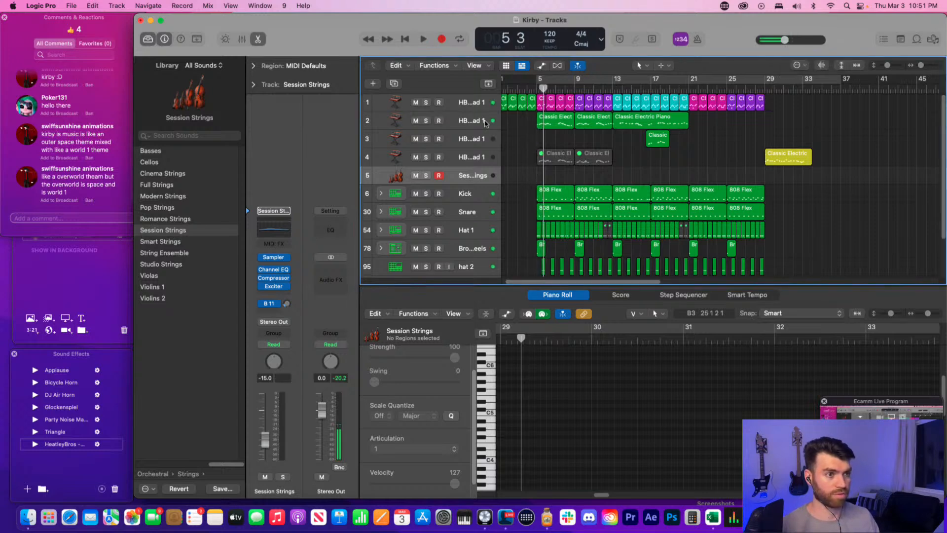
- Select the first three lead tracks together and show their channel strips in the Mixer
{"action": "left_click", "coordinate": [462, 110]}
{"action": "left_click", "coordinate": [464, 125], "text": "shift"}
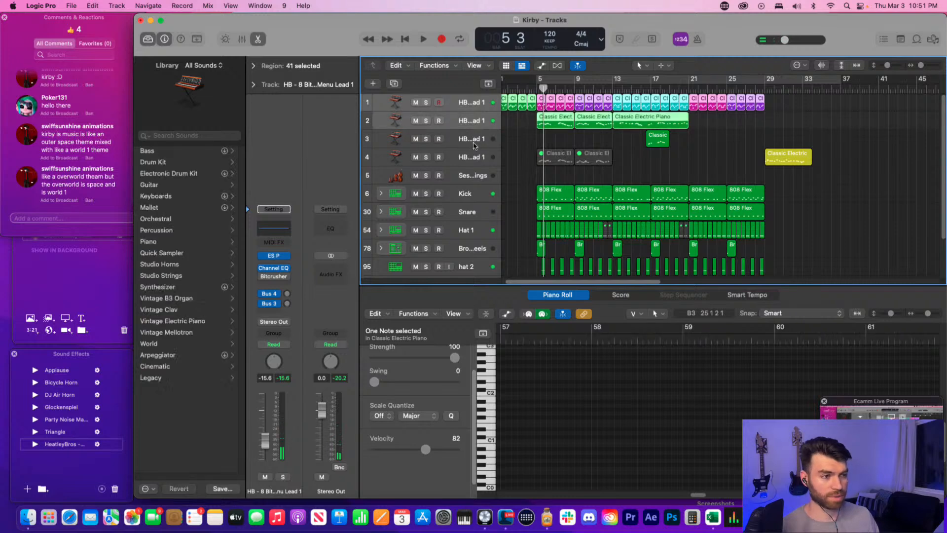
{"action": "left_click", "coordinate": [473, 144], "text": "shift"}
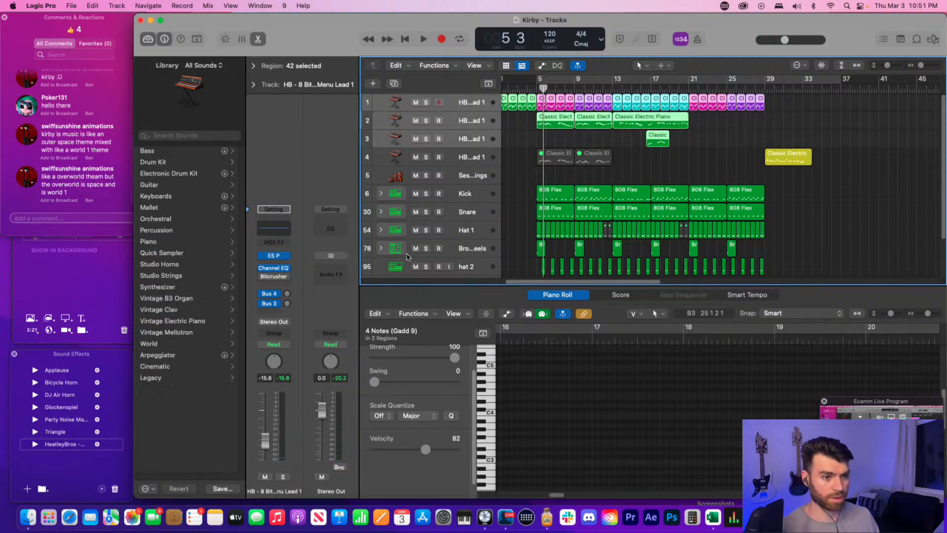
{"action": "left_click", "coordinate": [242, 39]}
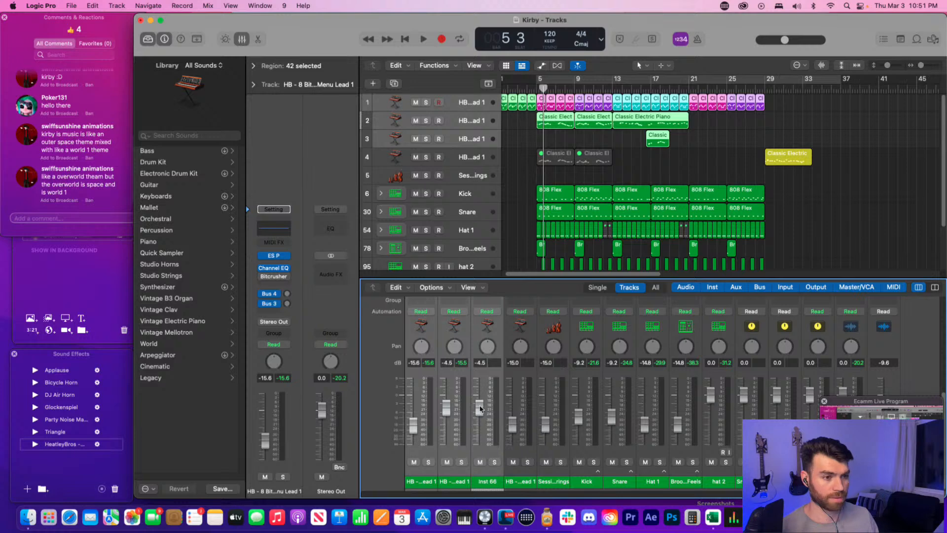
- Solo the second lead channel, listen to it briefly, and turn its solo off
{"action": "left_click", "coordinate": [457, 486]}
{"action": "left_click", "coordinate": [461, 462]}
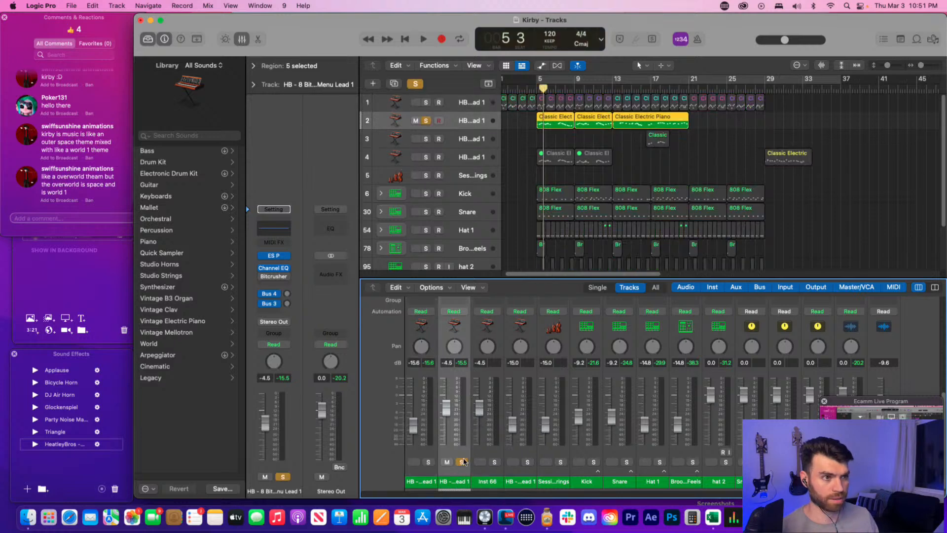
{"action": "key", "text": "space"}
{"action": "key", "text": "space"}
{"action": "left_click", "coordinate": [461, 461]}
- Solo the first lead channel, listen to it briefly, and turn its solo off
{"action": "left_click", "coordinate": [429, 462]}
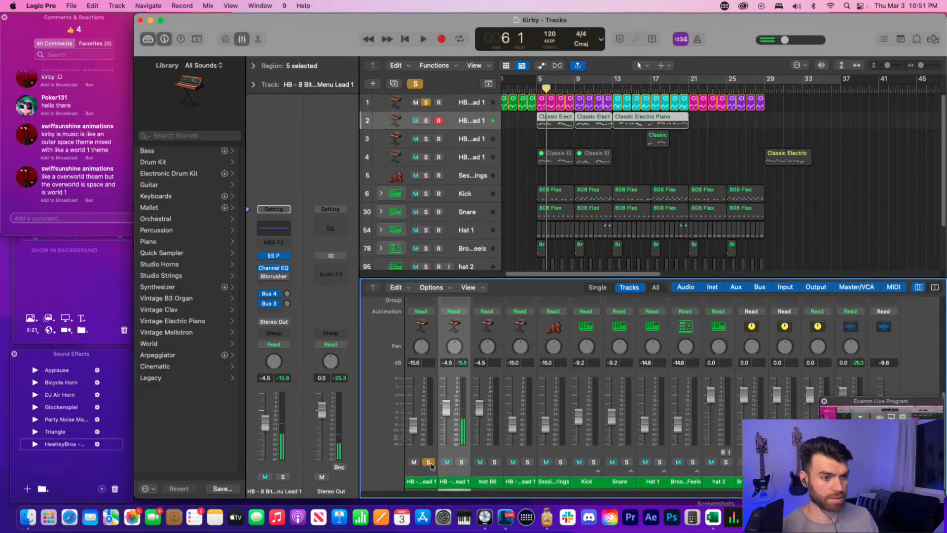
{"action": "key", "text": "space"}
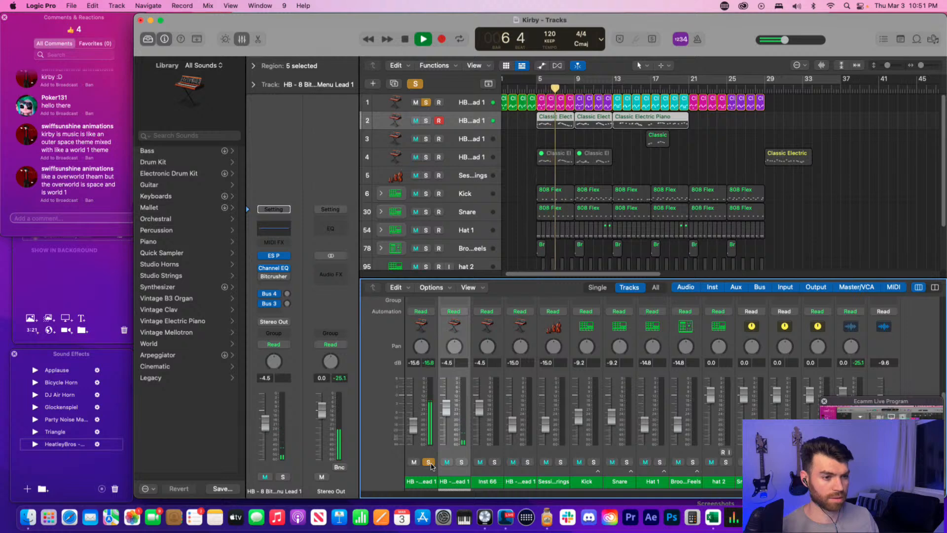
{"action": "key", "text": "space"}
{"action": "left_click", "coordinate": [428, 461]}
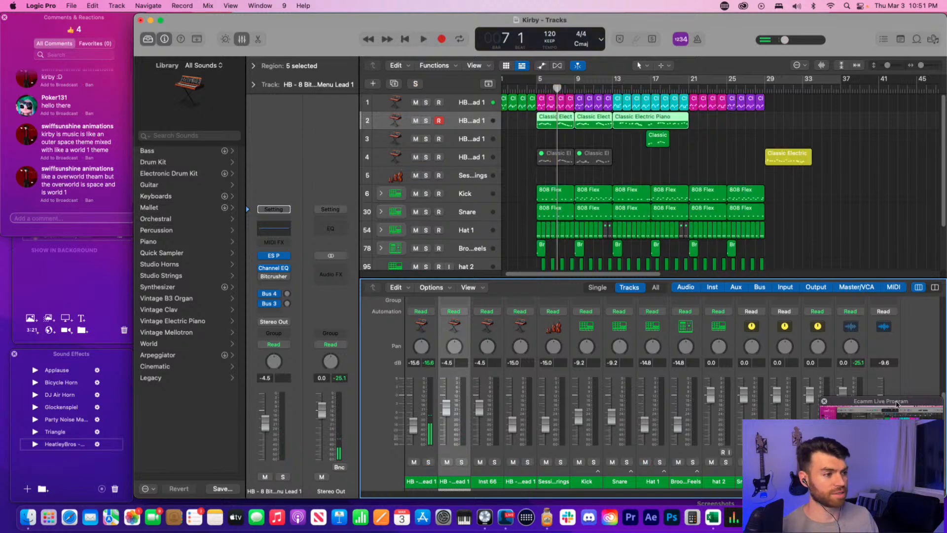
- Select the first lead channel and move the Ecamm Live Program preview window clear of the Mixer
{"action": "left_click", "coordinate": [717, 481]}
{"action": "left_click", "coordinate": [677, 481]}
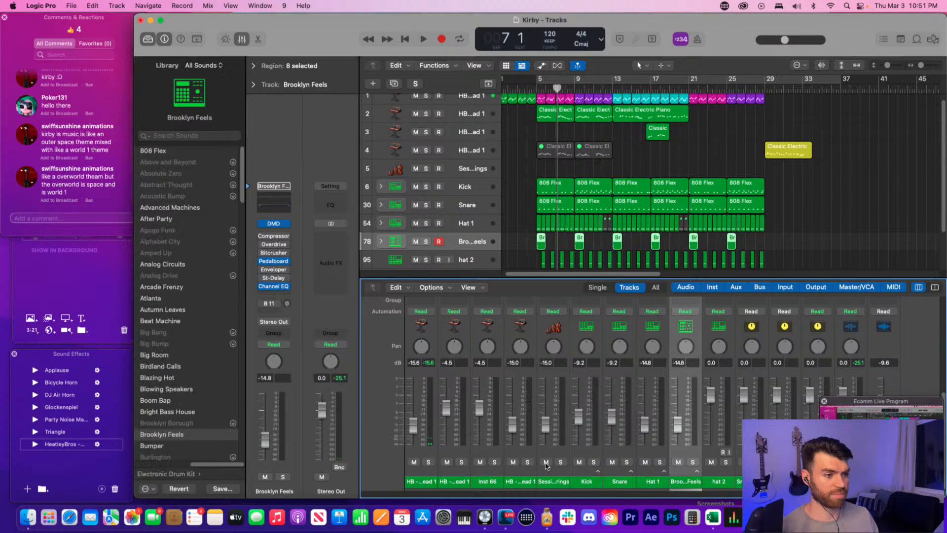
{"action": "left_click", "coordinate": [418, 482]}
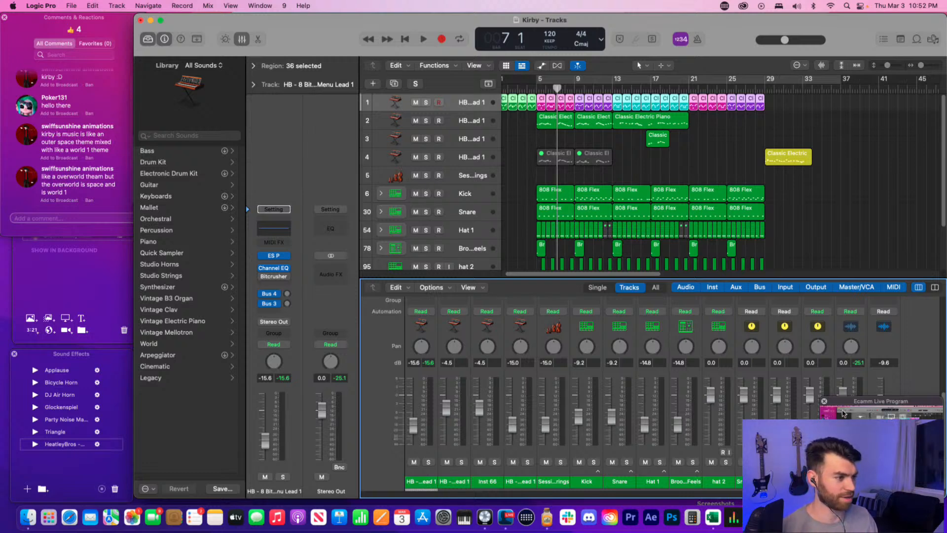
{"action": "left_click_drag", "start_coordinate": [849, 402], "coordinate": [39, 409]}
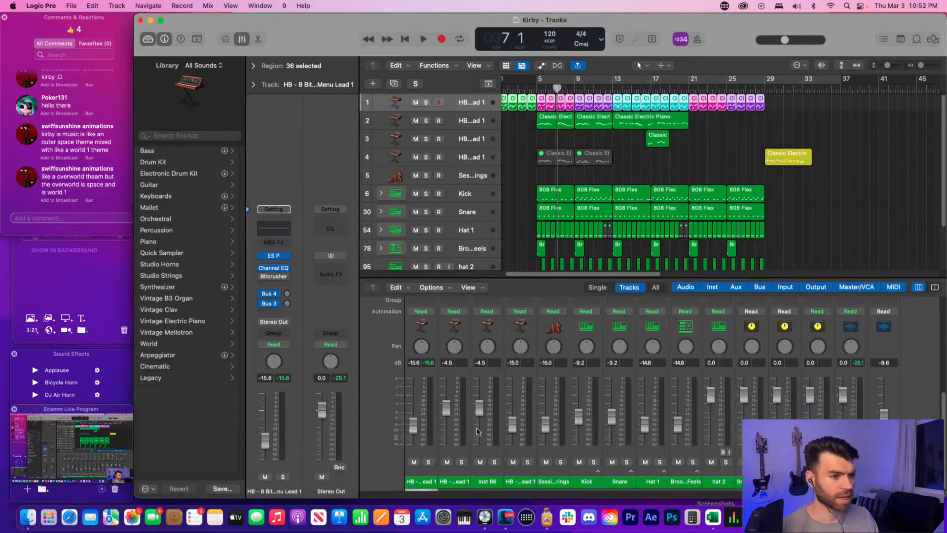
- Set the volume faders of the first and second lead channels to 0.0 dB
{"action": "left_click", "coordinate": [412, 421]}
{"action": "key", "text": "Return"}
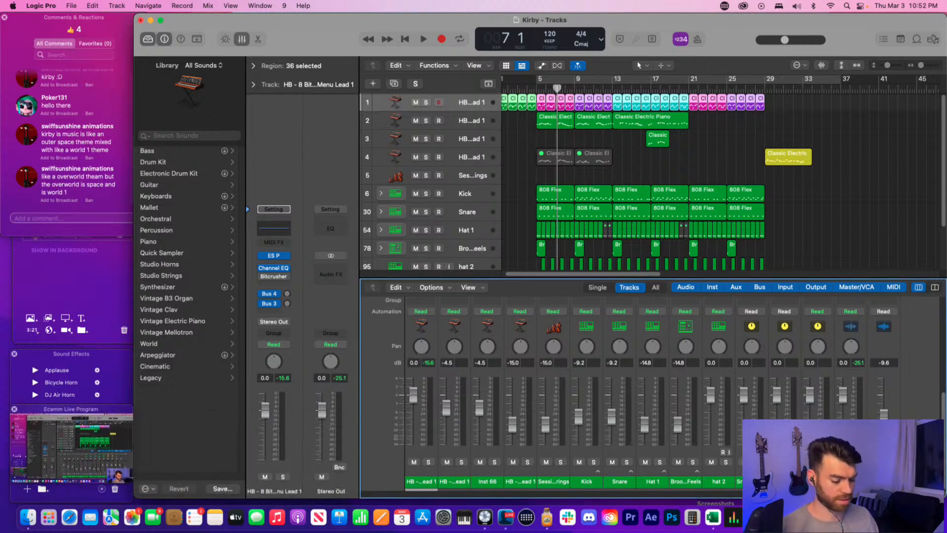
{"action": "left_click", "coordinate": [446, 414]}
{"action": "key", "text": "Return"}
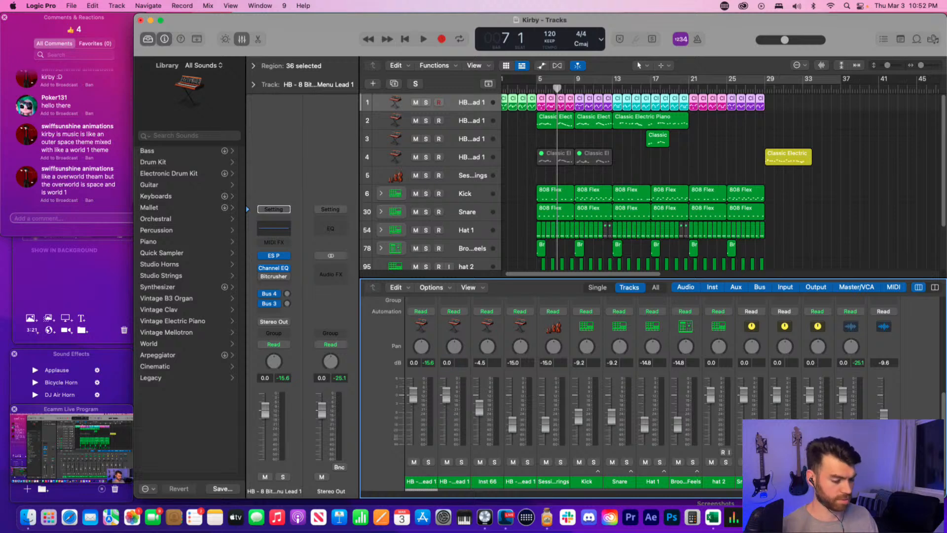
- Select the channels from Inst 66 through hat 2 and raise them together by setting Inst 66 to 0 dB
{"action": "left_click", "coordinate": [488, 481]}
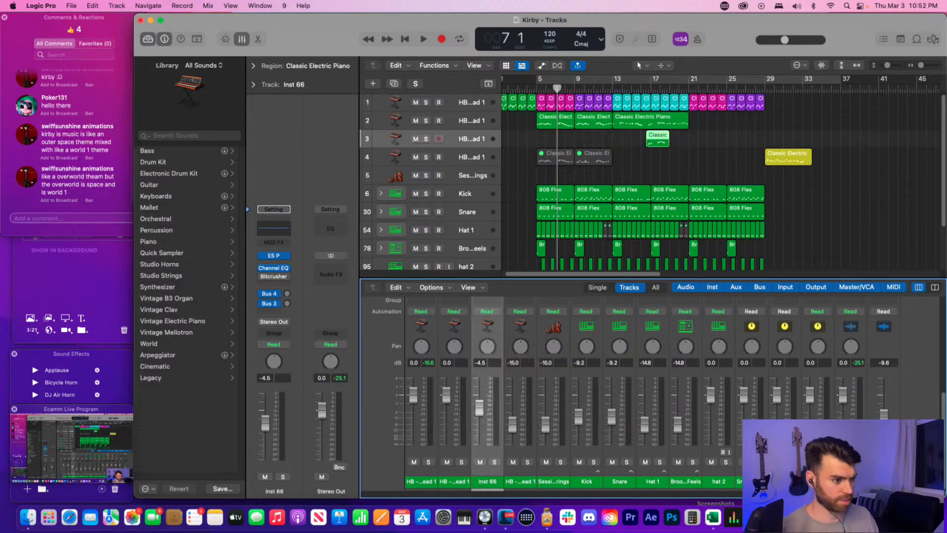
{"action": "left_click", "coordinate": [784, 481]}
{"action": "left_click", "coordinate": [719, 482]}
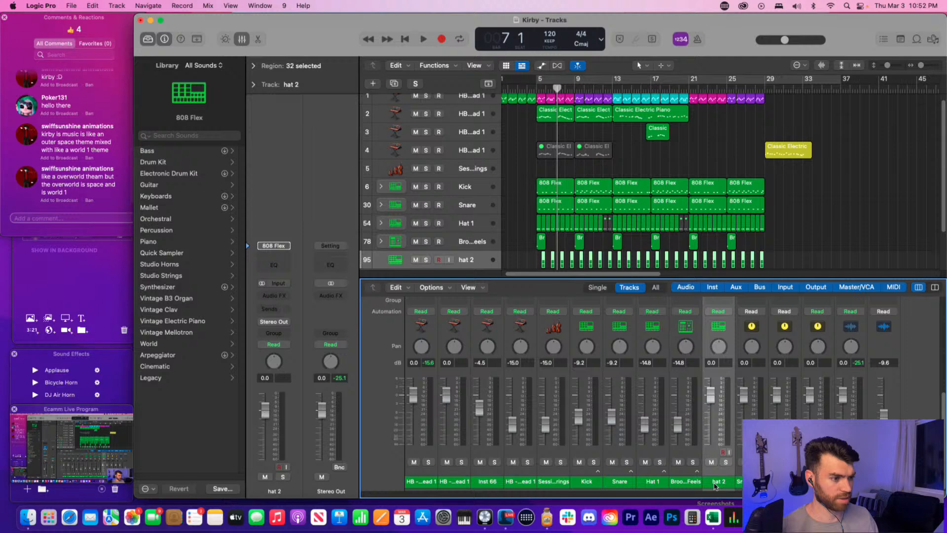
{"action": "left_click", "coordinate": [475, 482], "text": "shift"}
{"action": "double_click", "coordinate": [481, 362]}
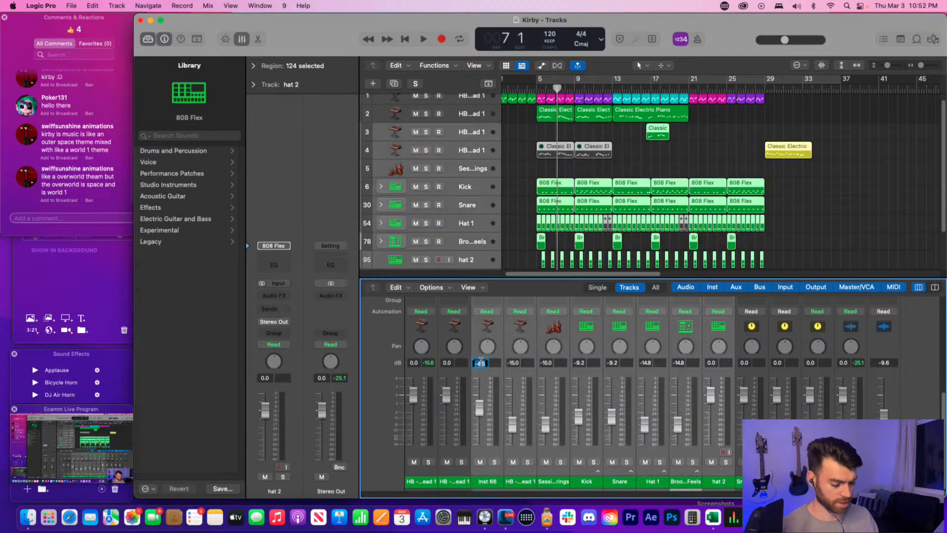
{"action": "type", "text": "0"}
{"action": "key", "text": "Return"}
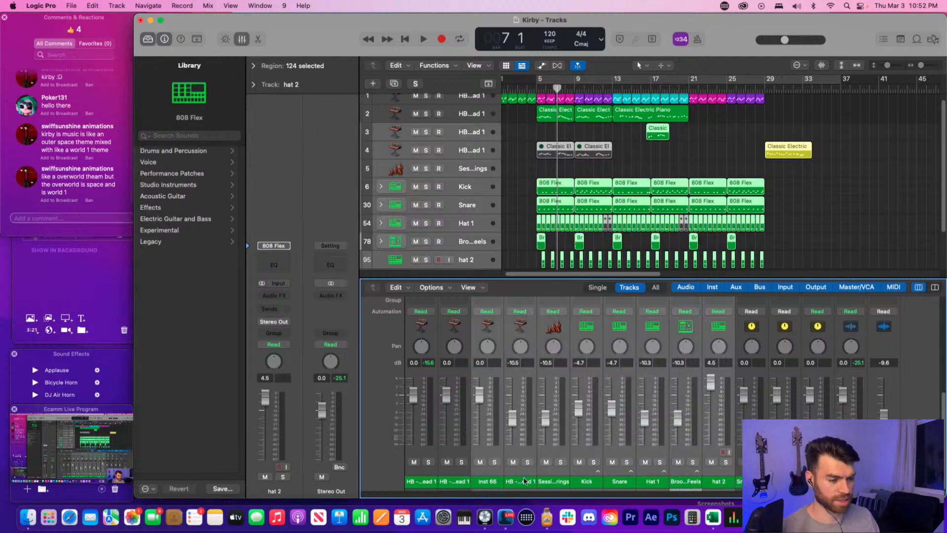
- Try to set the fourth lead and Session Strings to 0 dB with the channels still selected together, and return Inst 66 to 0 dB
{"action": "double_click", "coordinate": [514, 362]}
{"action": "type", "text": "0"}
{"action": "key", "text": "Return"}
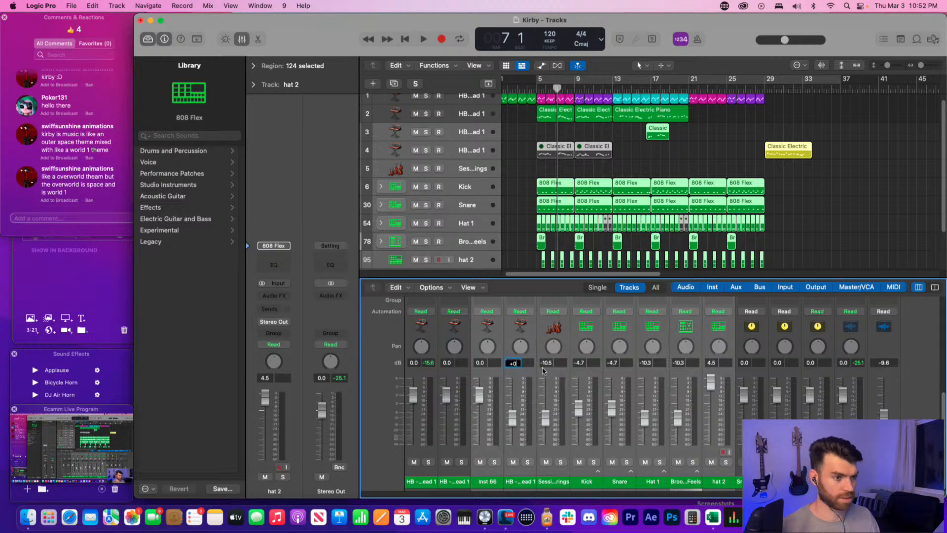
{"action": "double_click", "coordinate": [546, 363]}
{"action": "type", "text": "0"}
{"action": "key", "text": "Return"}
{"action": "double_click", "coordinate": [482, 362]}
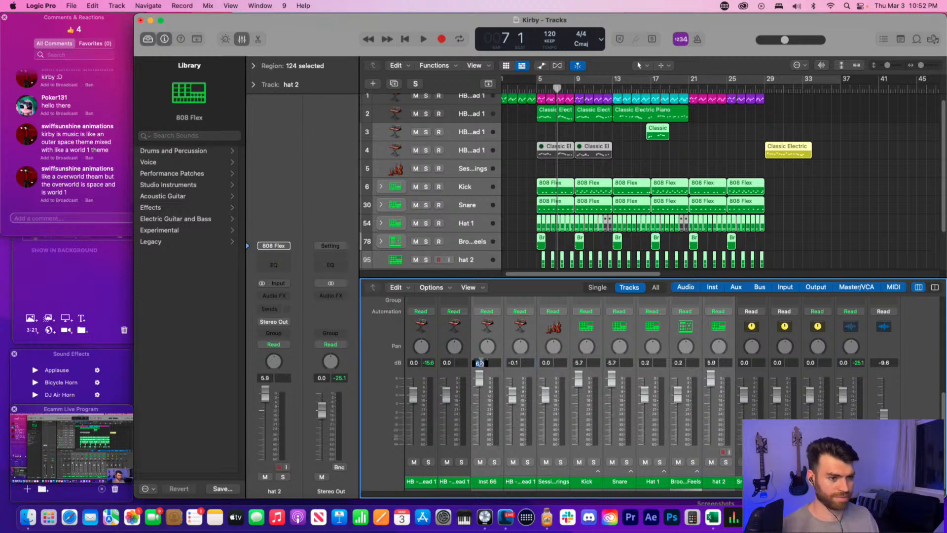
{"action": "type", "text": "0"}
{"action": "key", "text": "Return"}
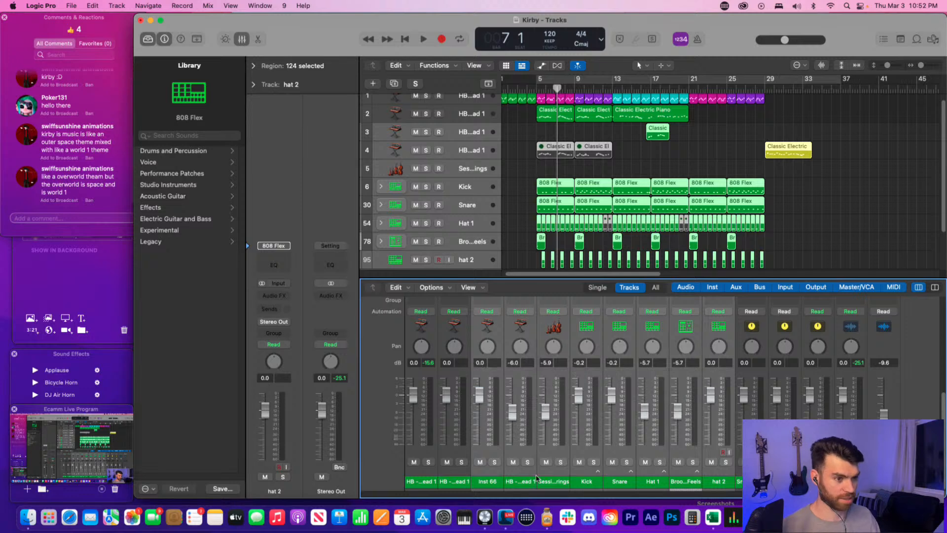
- Set the volume of the fourth lead channel and the Session Strings channel individually to 0 dB
{"action": "left_click", "coordinate": [514, 366]}
{"action": "double_click", "coordinate": [514, 364]}
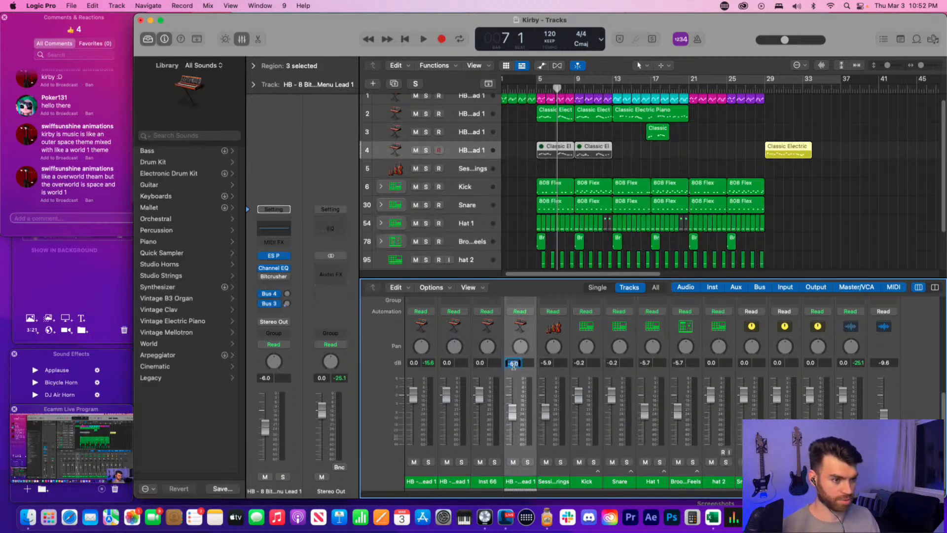
{"action": "type", "text": "0"}
{"action": "left_click", "coordinate": [556, 480]}
{"action": "double_click", "coordinate": [546, 364]}
{"action": "type", "text": "0"}
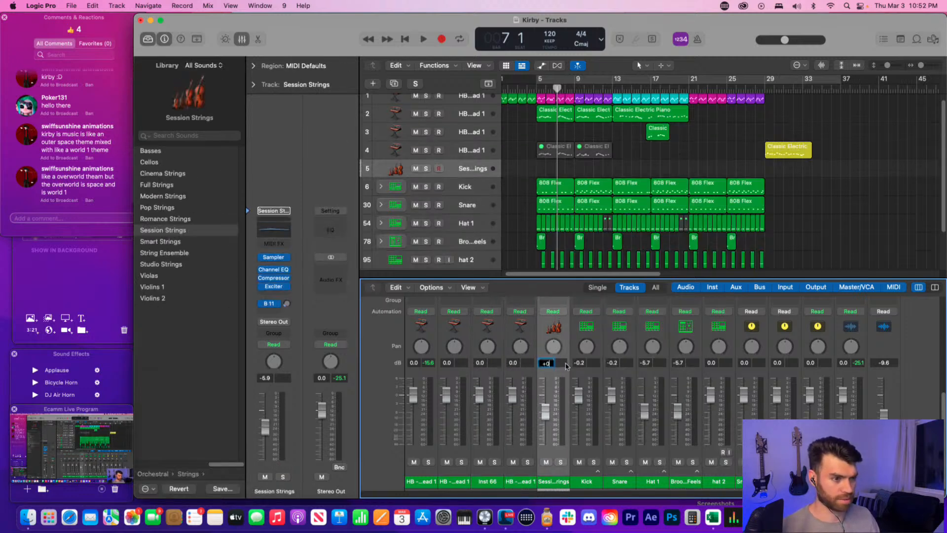
- Set the volume of the Kick and Snare channels individually to 0 dB
{"action": "left_click", "coordinate": [584, 480]}
{"action": "double_click", "coordinate": [580, 364]}
{"action": "type", "text": "0"}
{"action": "left_click", "coordinate": [621, 479]}
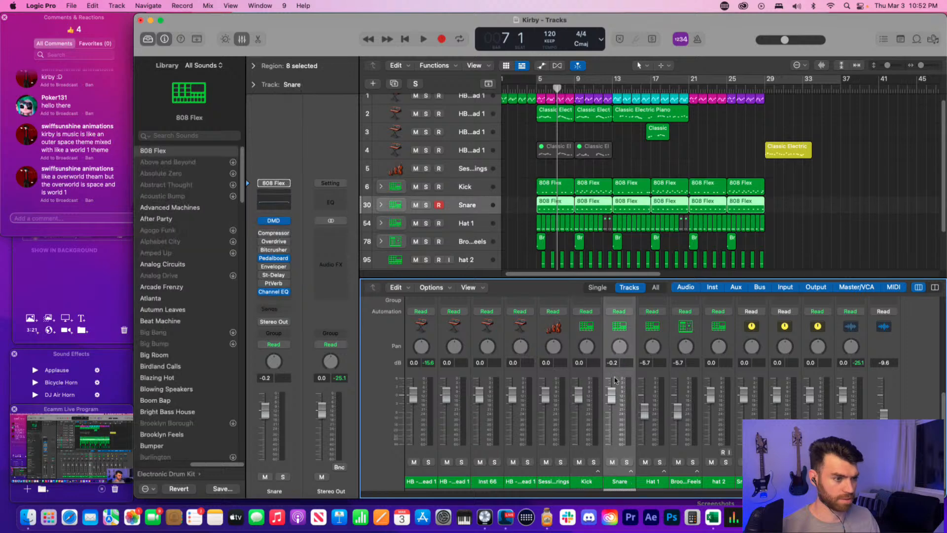
{"action": "double_click", "coordinate": [612, 363]}
{"action": "type", "text": "0"}
- Set the volume of the Hat 1, Brooklyn Feels and hat 2 channels individually to 0 dB
{"action": "left_click", "coordinate": [651, 481]}
{"action": "double_click", "coordinate": [645, 364]}
{"action": "type", "text": "0"}
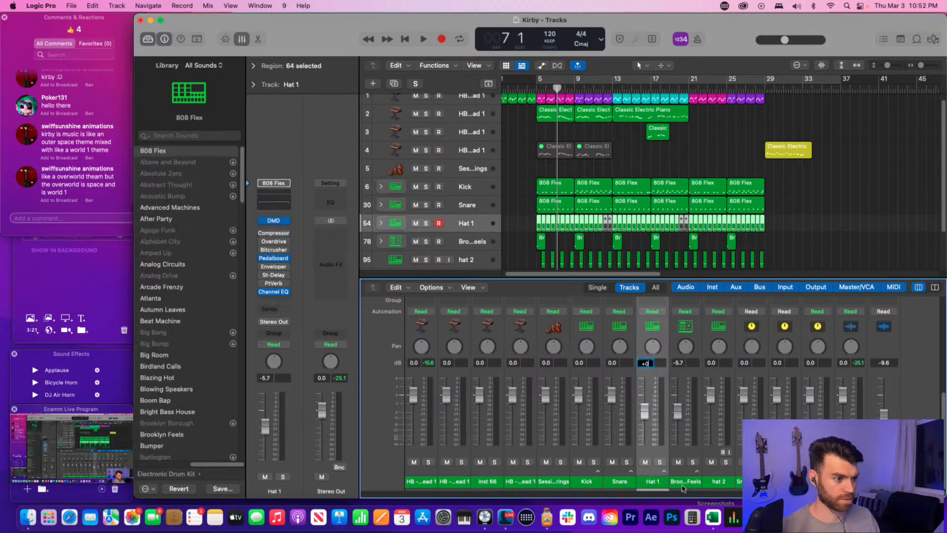
{"action": "left_click", "coordinate": [680, 381]}
{"action": "type", "text": "0"}
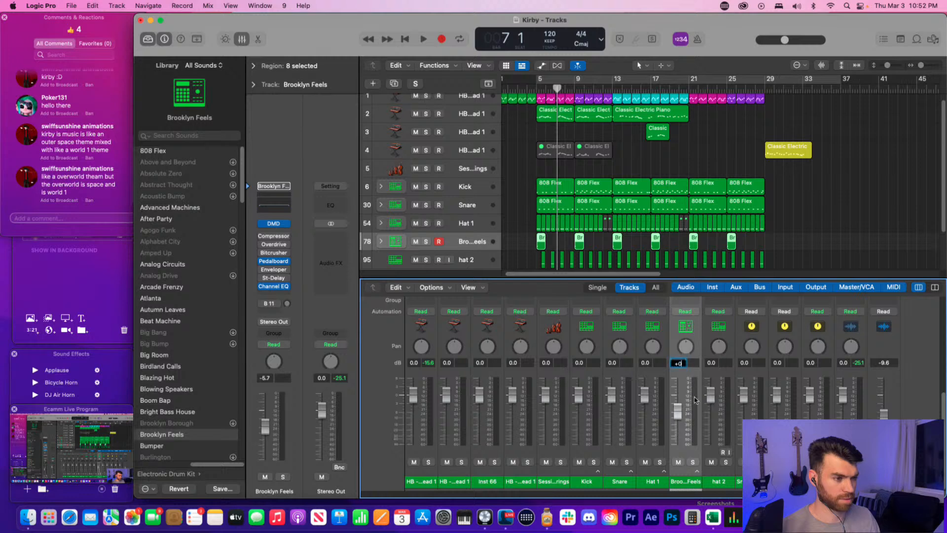
{"action": "key", "text": "Tab"}
{"action": "type", "text": "+0"}
{"action": "key", "text": "Return"}
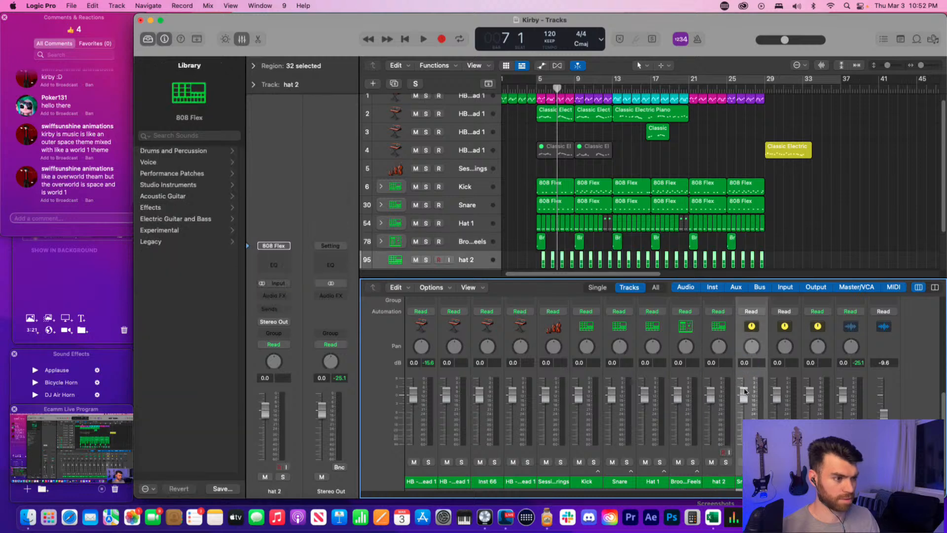
- Lower all channels from the first lead through hat 2 together to -15.0 dB, and clear the multiple selection
{"action": "left_click", "coordinate": [413, 481], "text": "shift"}
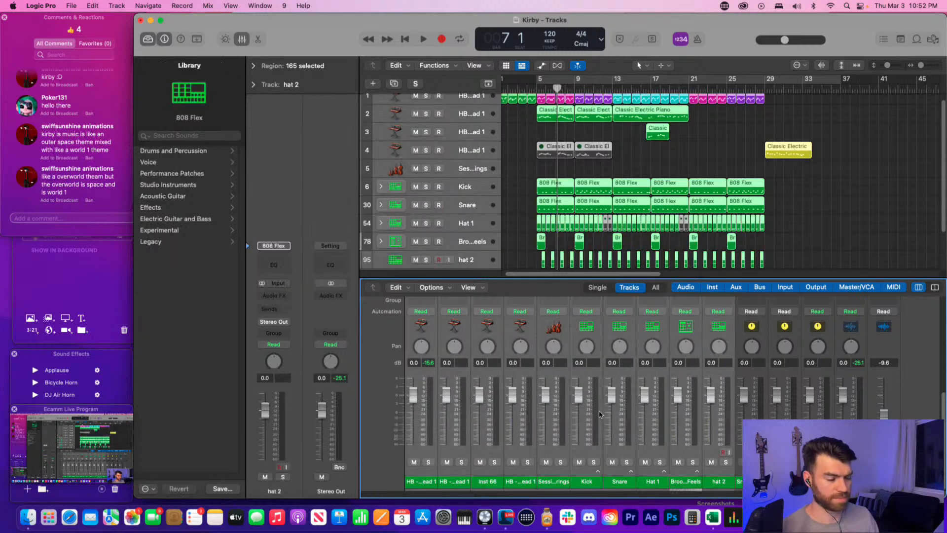
{"action": "left_click_drag", "start_coordinate": [578, 394], "coordinate": [579, 425]}
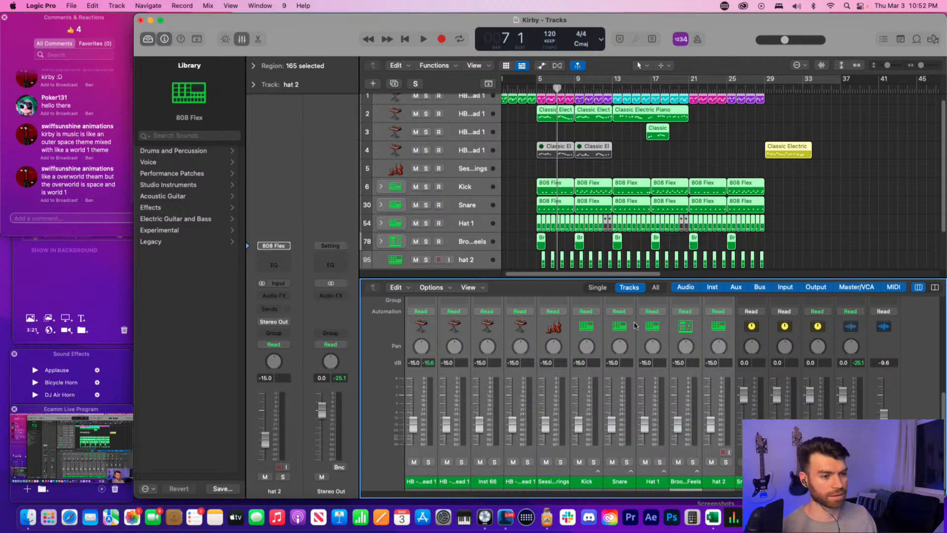
{"action": "left_click", "coordinate": [520, 486]}
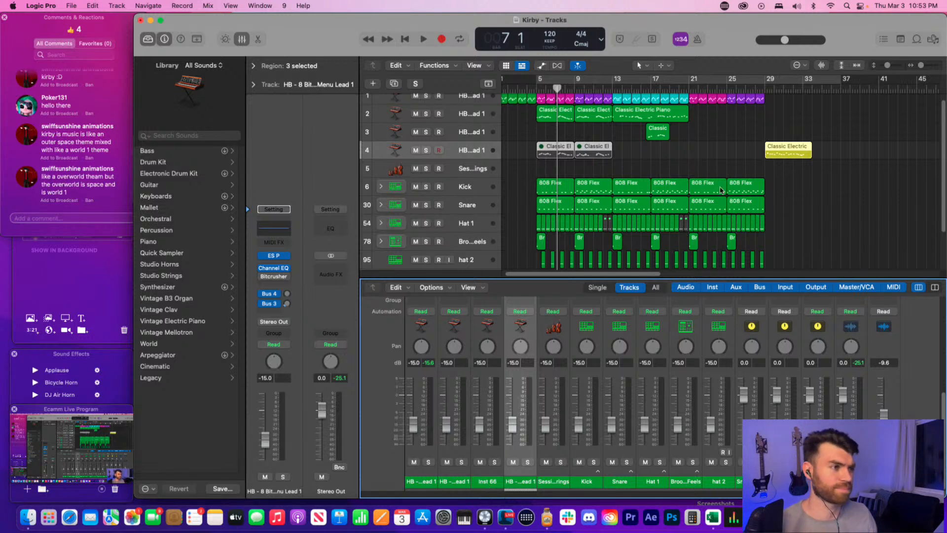
{"action": "left_click", "coordinate": [718, 164]}
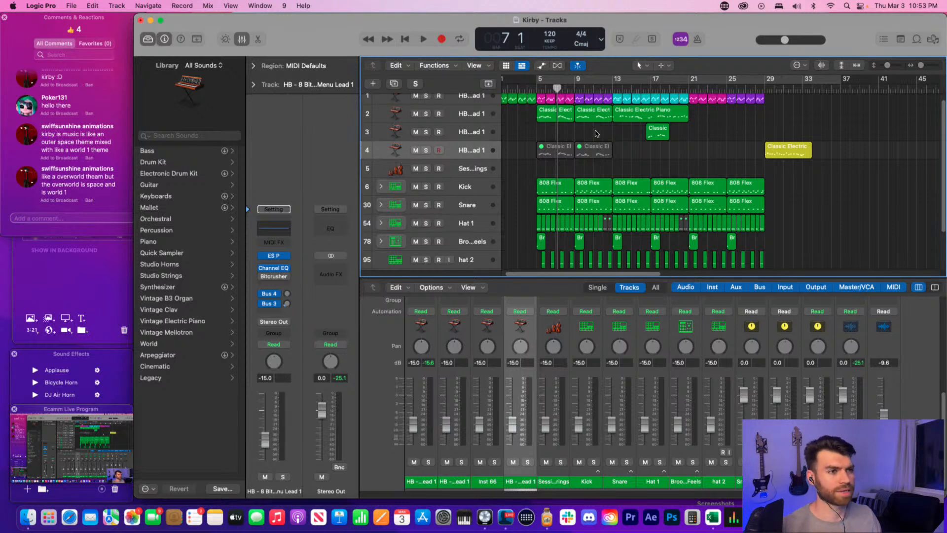
- Play the song from bar 5, audition the first lead channel in solo, and lower its volume to -24.0 dB with solo turned off
{"action": "left_click", "coordinate": [534, 88]}
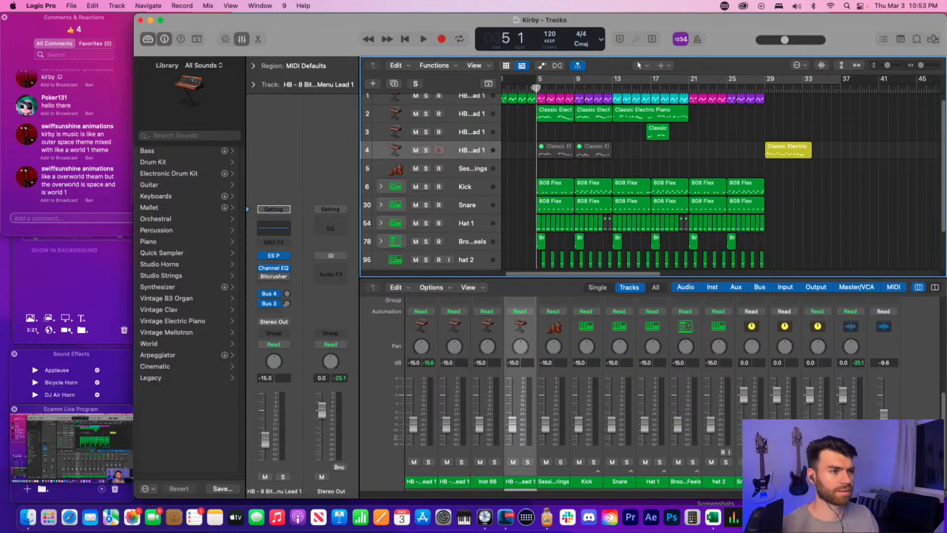
{"action": "key", "text": "space"}
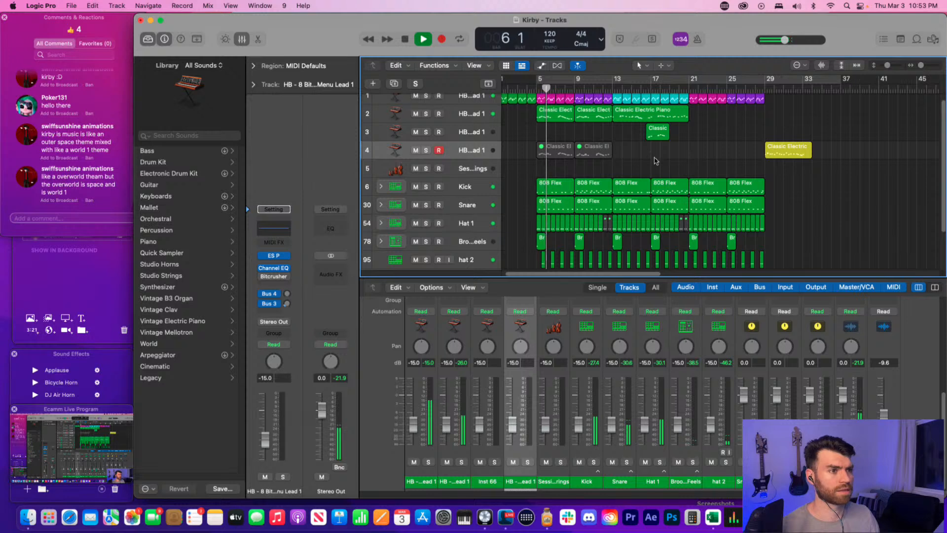
{"action": "left_click", "coordinate": [428, 485]}
{"action": "key", "text": "space"}
{"action": "left_click", "coordinate": [429, 462]}
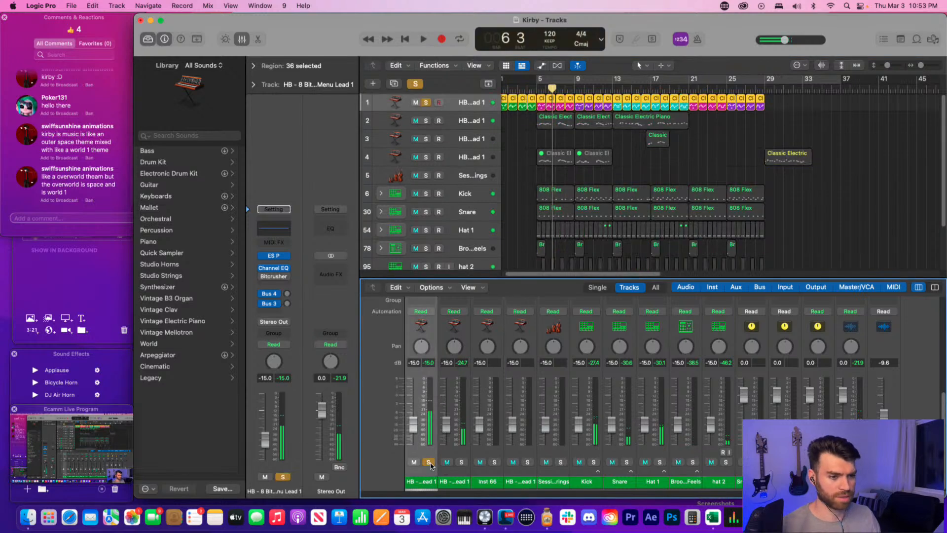
{"action": "key", "text": "space"}
{"action": "key", "text": "space"}
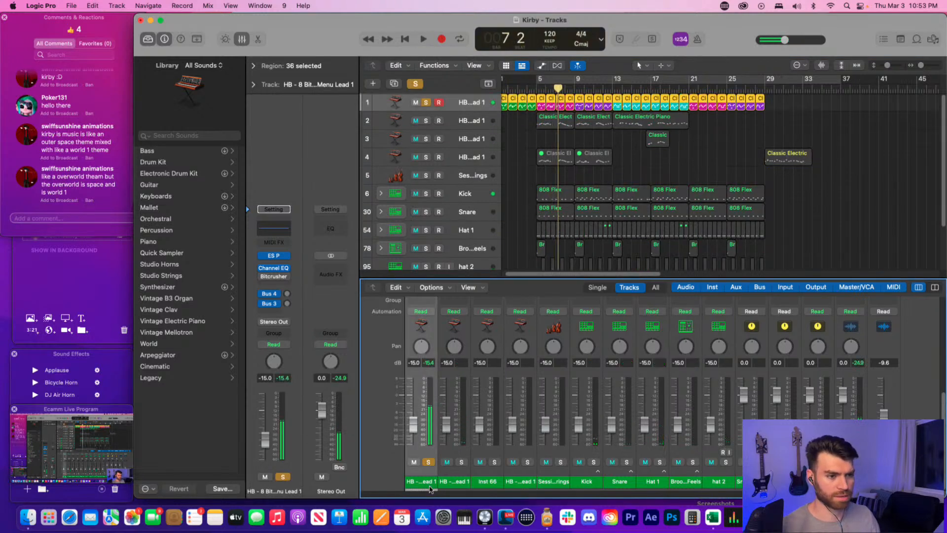
{"action": "left_click_drag", "start_coordinate": [413, 424], "coordinate": [414, 433]}
{"action": "left_click", "coordinate": [429, 463]}
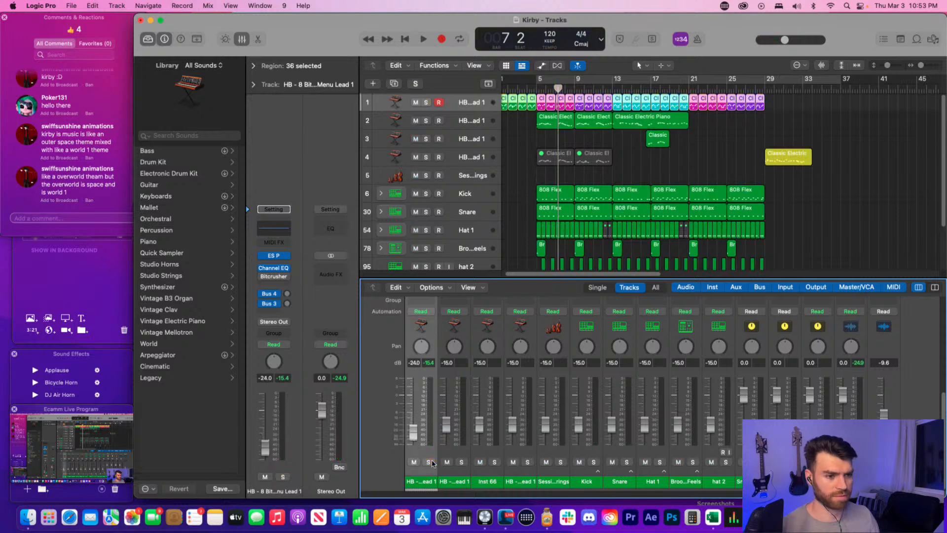
- Play the song from bar 5 and raise the Kick to -9.6 dB and the Snare to -8.8 dB
{"action": "key", "text": "space"}
{"action": "left_click", "coordinate": [539, 86]}
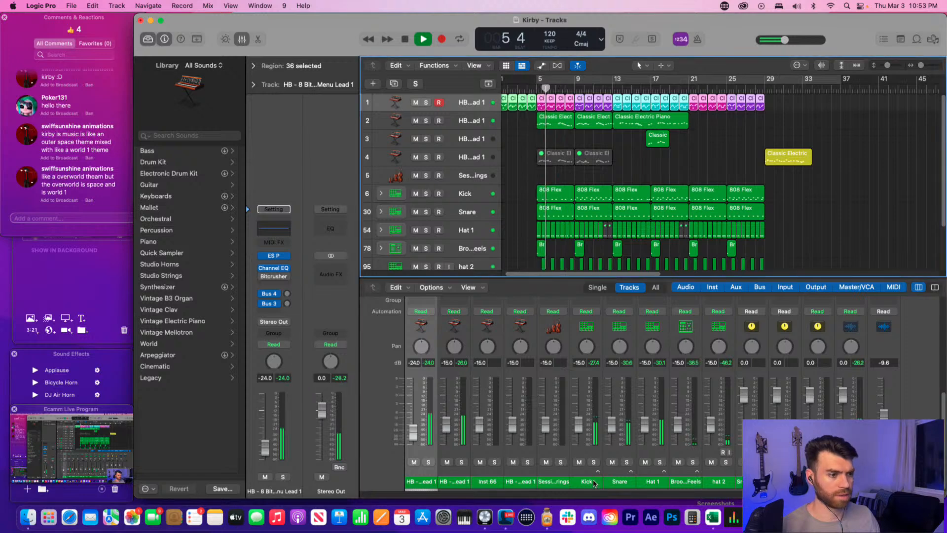
{"action": "left_click_drag", "start_coordinate": [579, 424], "coordinate": [612, 416]}
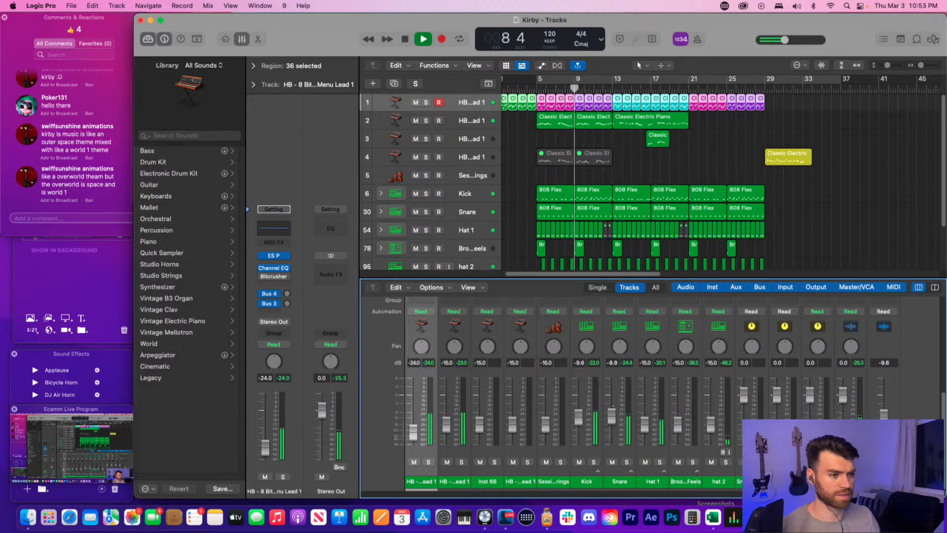
- Solo Hat 1 briefly during playback, turn its solo off, and lower its volume to -15.6 dB
{"action": "left_click", "coordinate": [660, 462]}
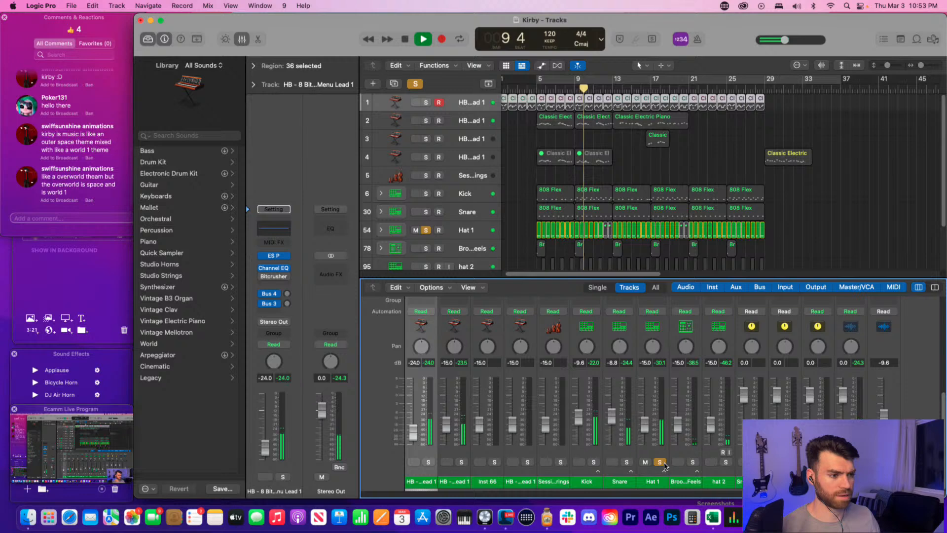
{"action": "left_click", "coordinate": [660, 462]}
{"action": "left_click_drag", "start_coordinate": [645, 423], "coordinate": [645, 426]}
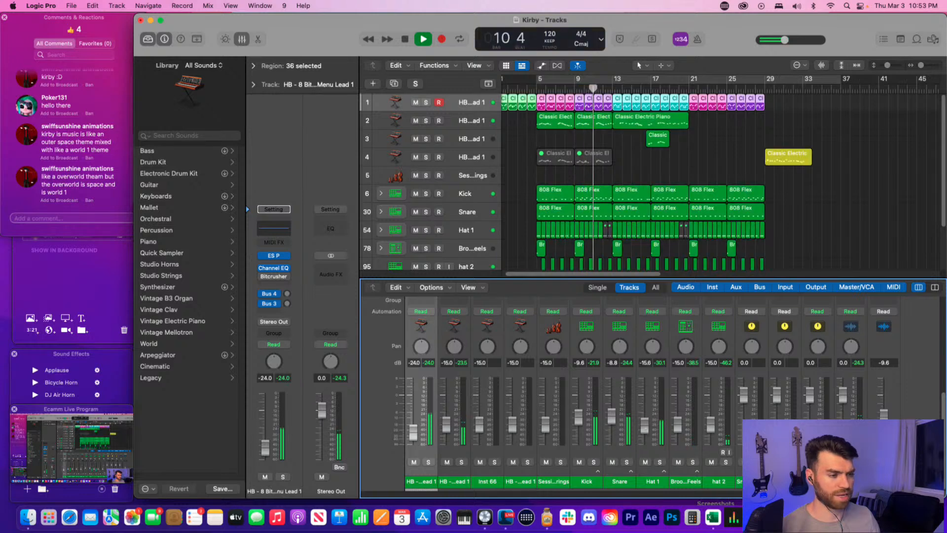
- Solo Brooklyn Feels, stop playback, raise its volume to -7.6 dB, and turn its solo off
{"action": "left_click", "coordinate": [694, 462]}
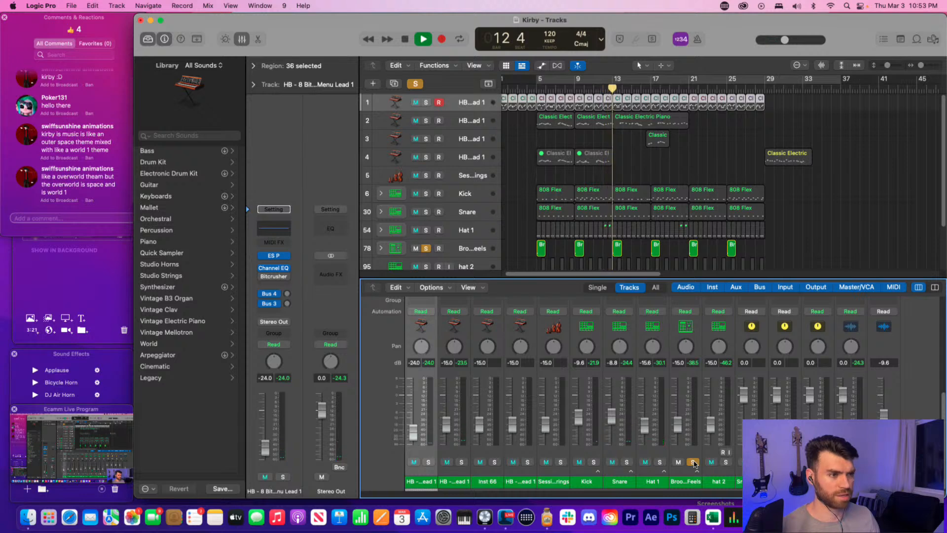
{"action": "key", "text": "space"}
{"action": "left_click_drag", "start_coordinate": [678, 423], "coordinate": [678, 414]}
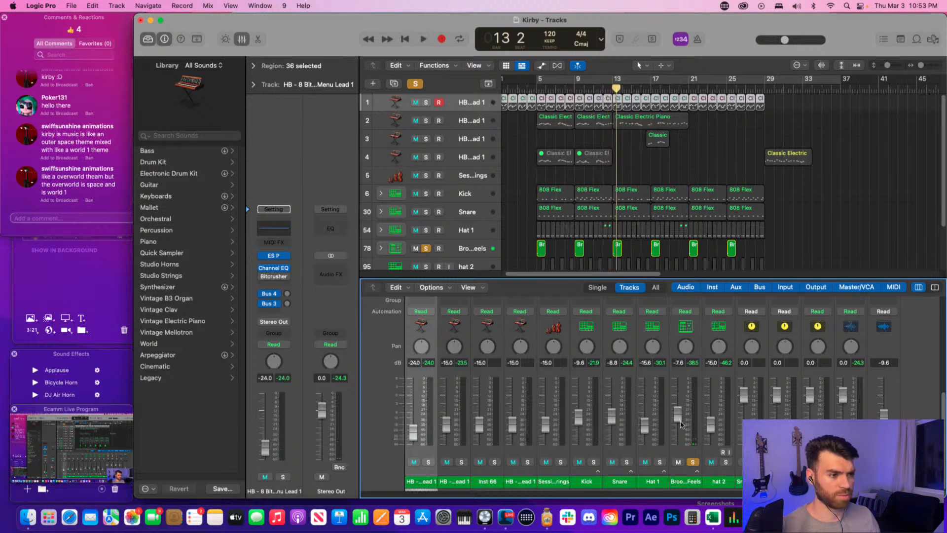
{"action": "left_click", "coordinate": [693, 462]}
- Play the song from bar 12 to check the level balance, deselect the regions, and stop playback
{"action": "left_click", "coordinate": [608, 88]}
{"action": "key", "text": "space"}
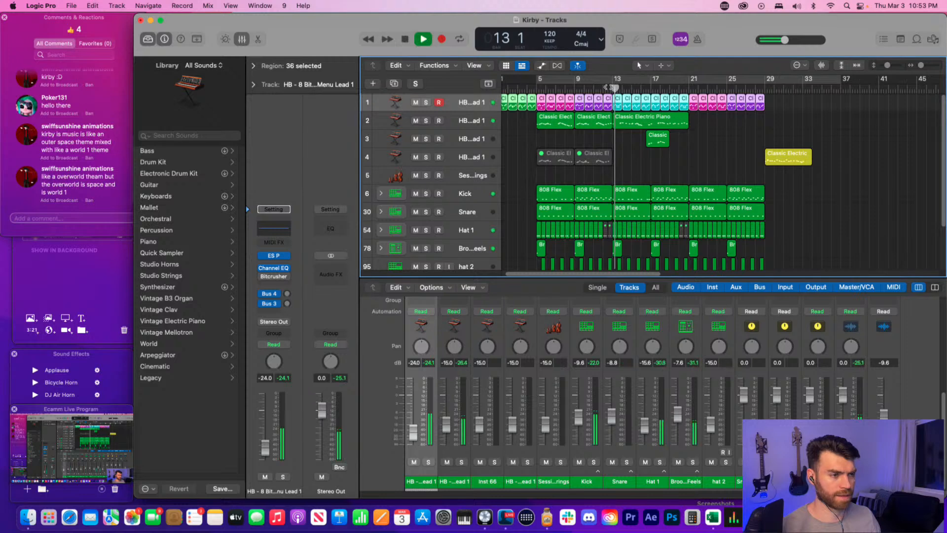
{"action": "left_click", "coordinate": [663, 172]}
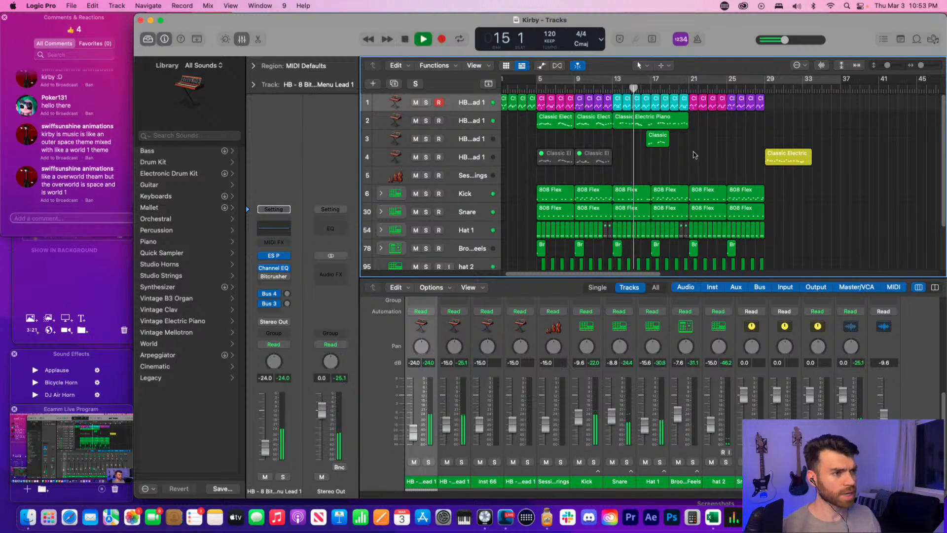
{"action": "key", "text": "space"}
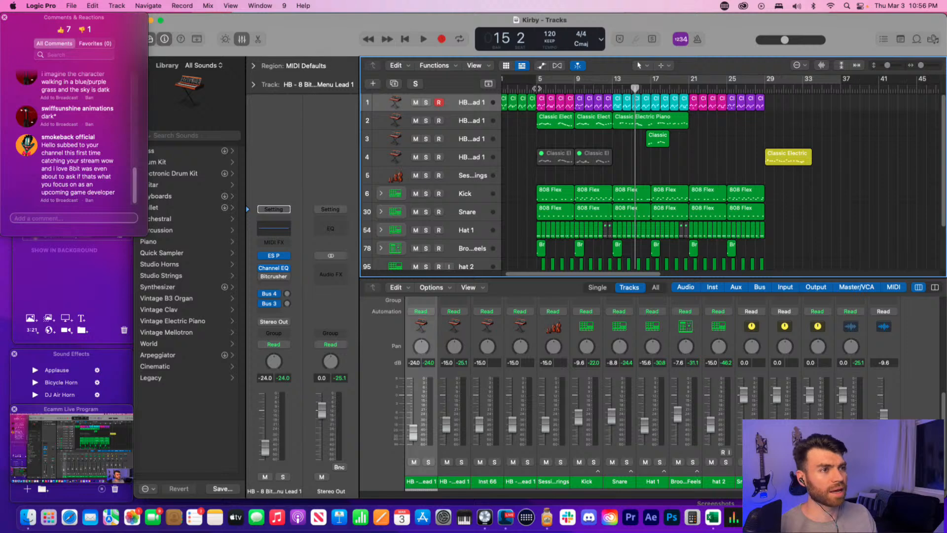
- Select the Session Strings track and raise its volume to -12.8 dB
{"action": "left_click", "coordinate": [498, 175]}
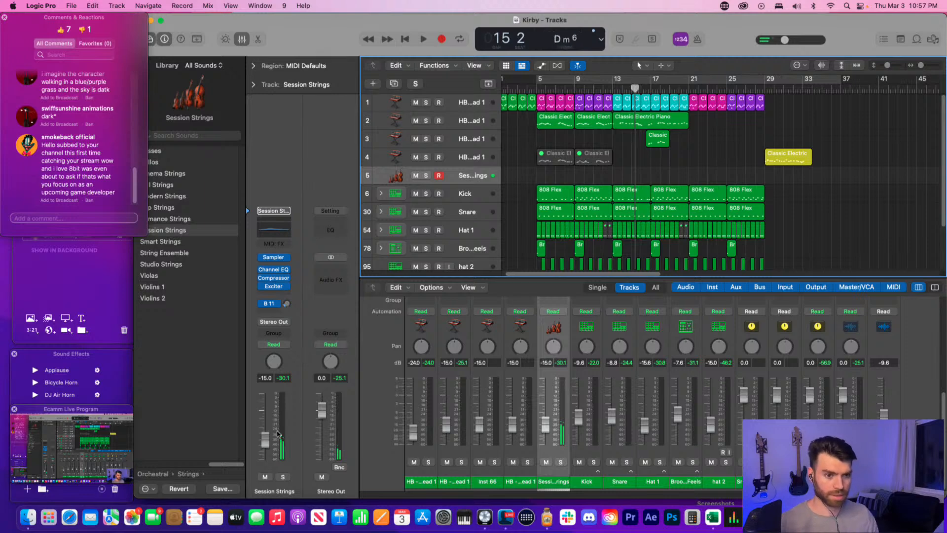
{"action": "mouse_move", "coordinate": [263, 447]}
{"action": "left_mouse_down"}
{"action": "mouse_move", "coordinate": [265, 420]}
{"action": "mouse_move", "coordinate": [265, 437]}
{"action": "left_mouse_up"}
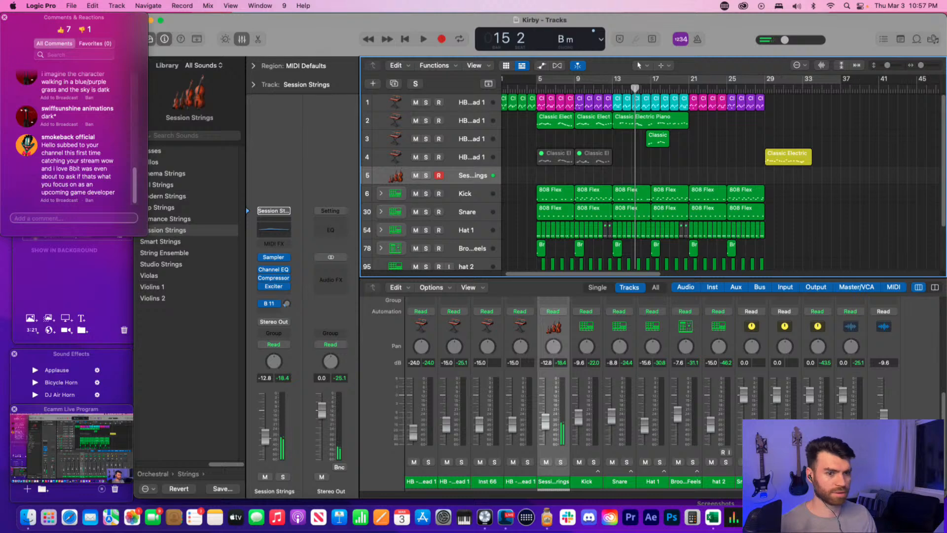
- Switch to Audio Hijack, stop and restart the Current Ecamm Set up session, and return to the Kirby project in Logic Pro
{"action": "left_click", "coordinate": [547, 518]}
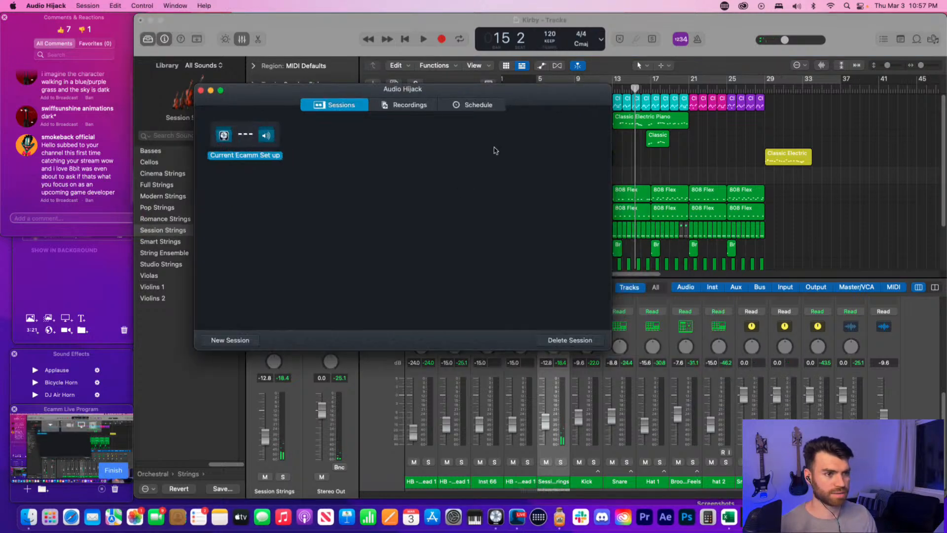
{"action": "double_click", "coordinate": [254, 137]}
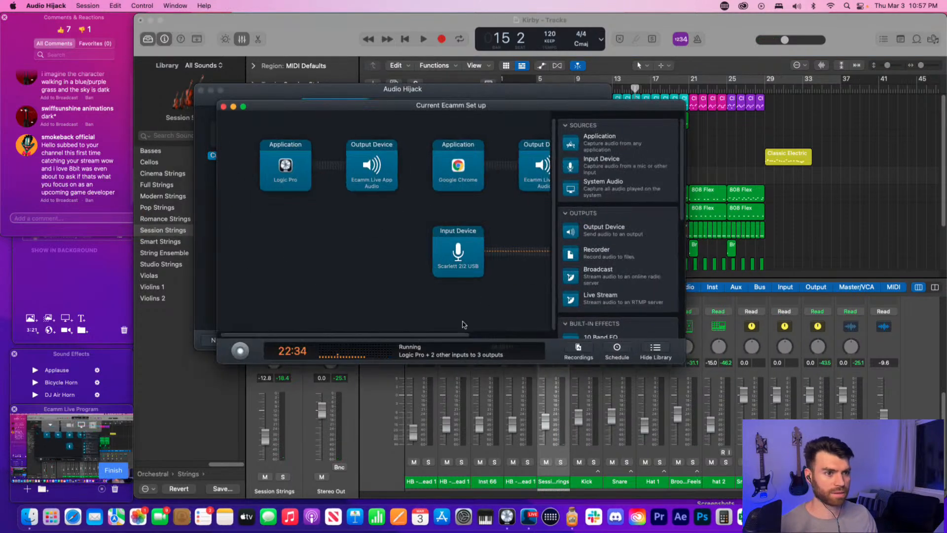
{"action": "left_click", "coordinate": [241, 351]}
{"action": "left_click", "coordinate": [240, 351]}
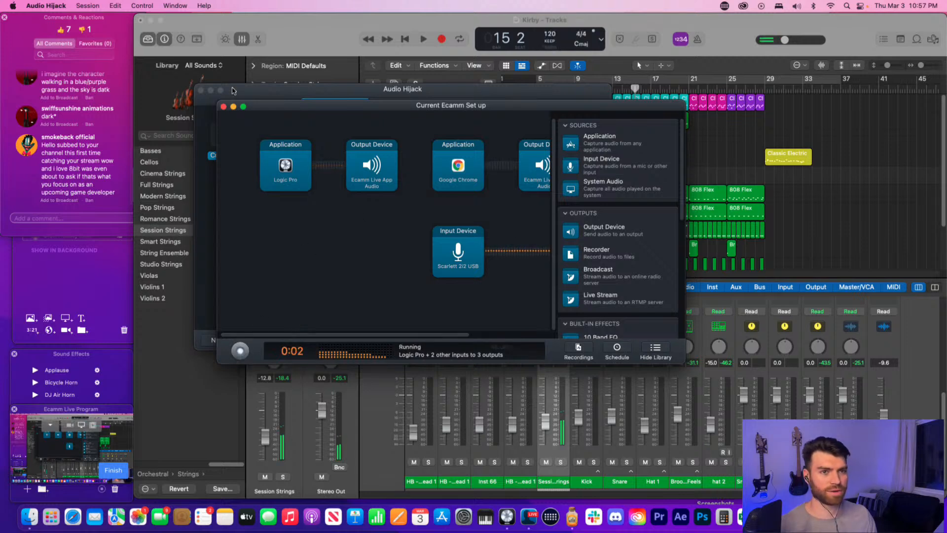
{"action": "left_click", "coordinate": [233, 107]}
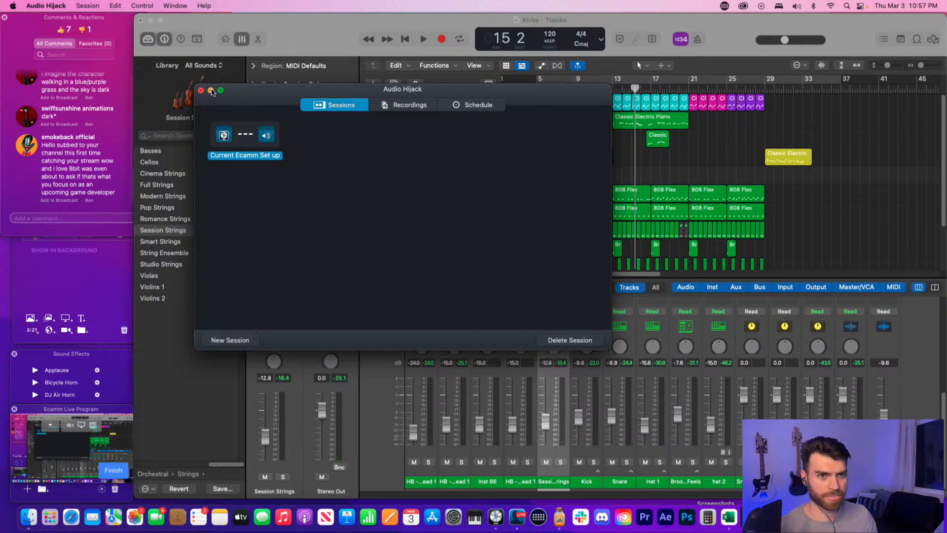
{"action": "left_click", "coordinate": [211, 91]}
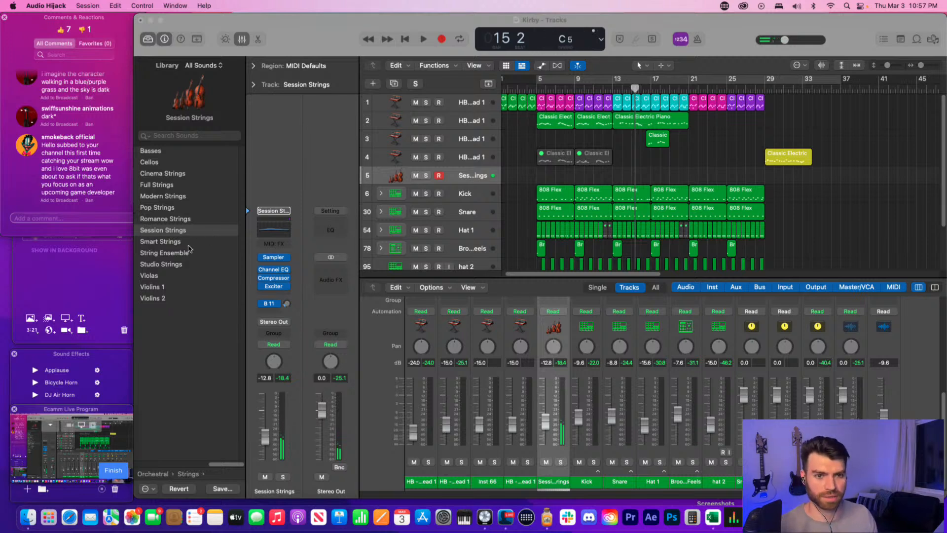
{"action": "left_click", "coordinate": [698, 150]}
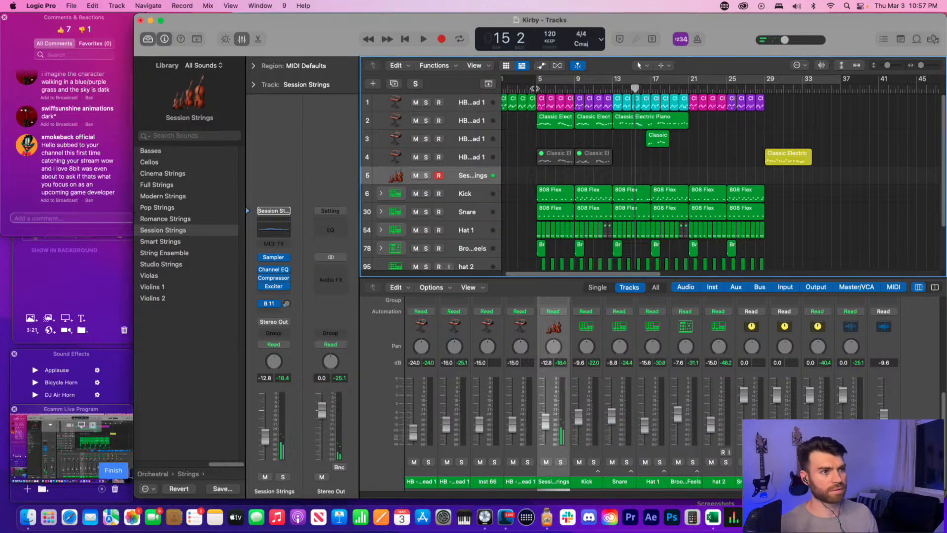
- Loop bars 5 to 13, start playback, and mute the melody on track 2
{"action": "left_click", "coordinate": [538, 88]}
{"action": "key", "text": "space"}
{"action": "left_click_drag", "start_coordinate": [538, 84], "coordinate": [617, 87]}
{"action": "left_click", "coordinate": [414, 122]}
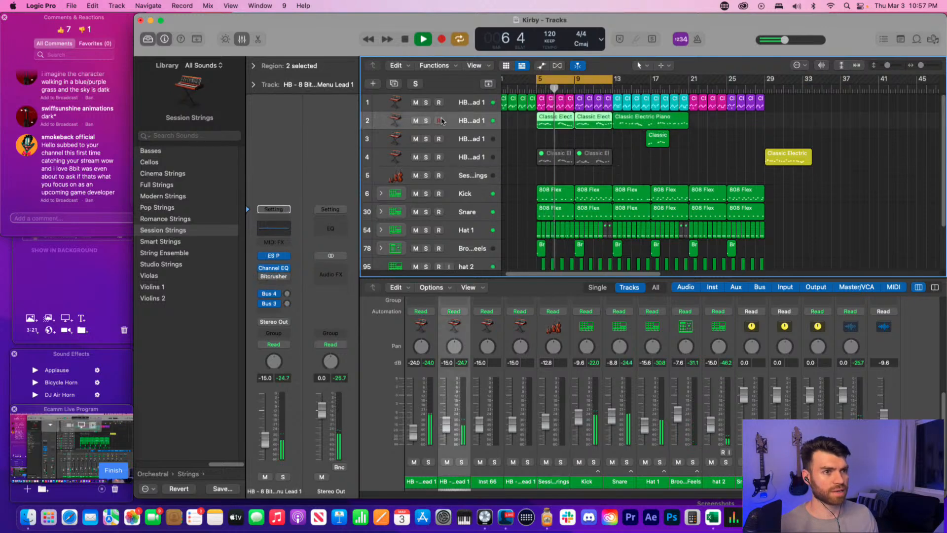
{"action": "left_click", "coordinate": [414, 121]}
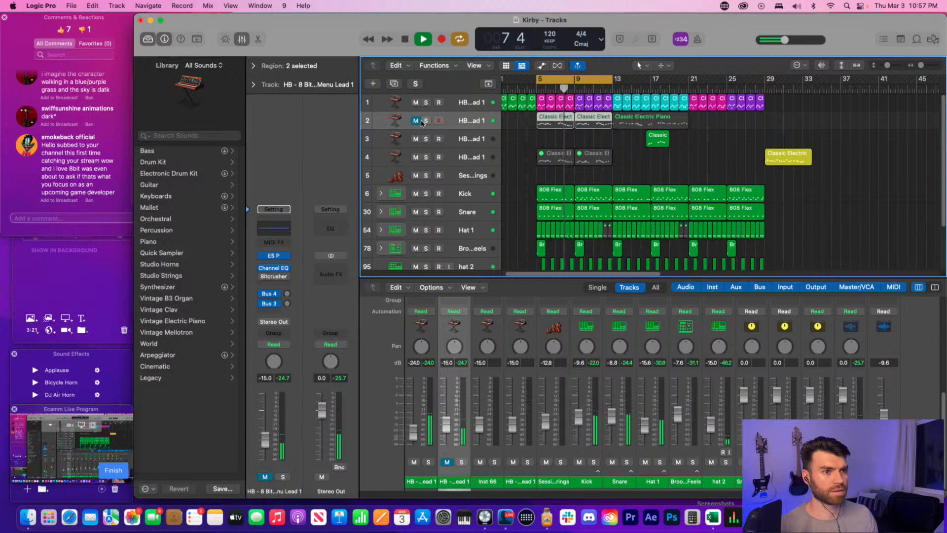
- Duplicate track 1 with its instrument settings, turn off the loop, and stop playback
{"action": "left_click", "coordinate": [457, 107]}
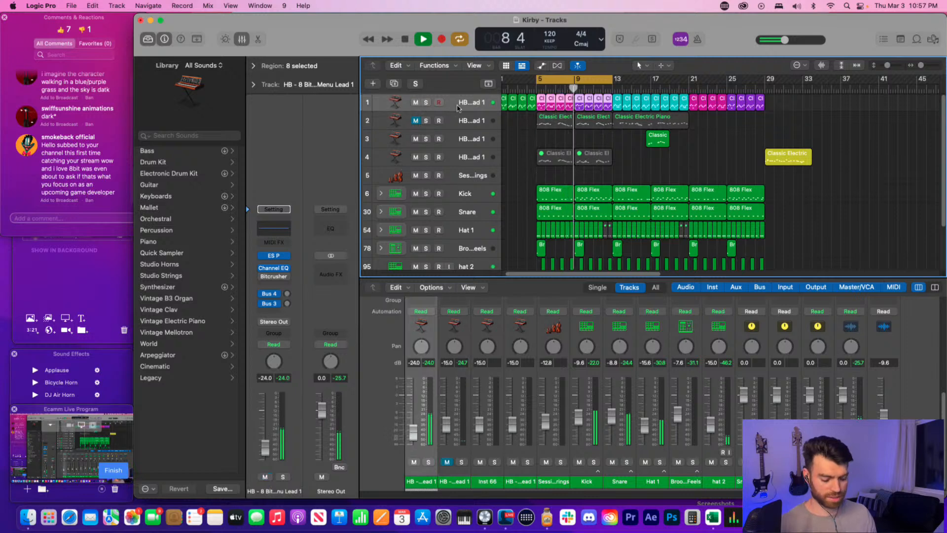
{"action": "key", "text": "super+d"}
{"action": "left_click", "coordinate": [460, 103]}
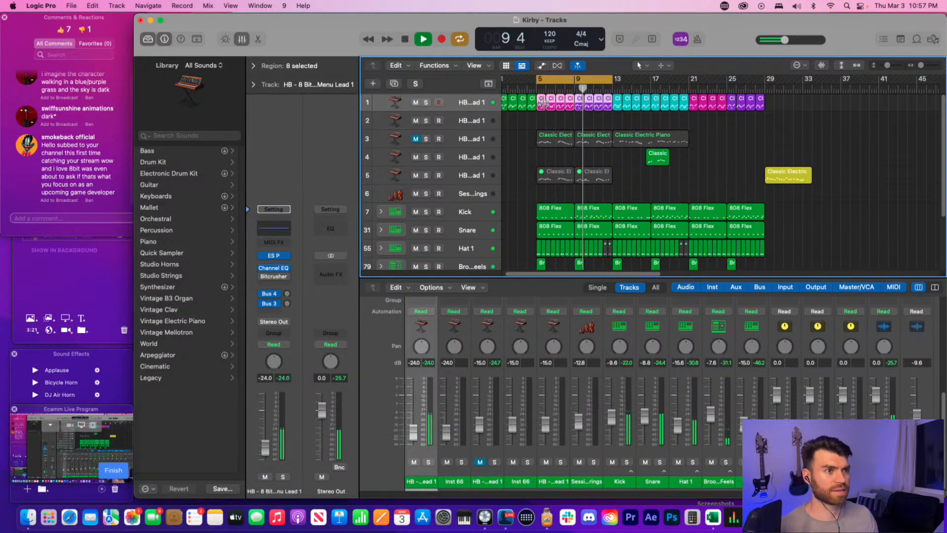
{"action": "left_click", "coordinate": [547, 118]}
{"action": "left_click", "coordinate": [575, 80]}
{"action": "key", "text": "space"}
- Copy all of track 1's regions onto the new empty track 2 at the same bar positions
{"action": "left_click", "coordinate": [440, 103]}
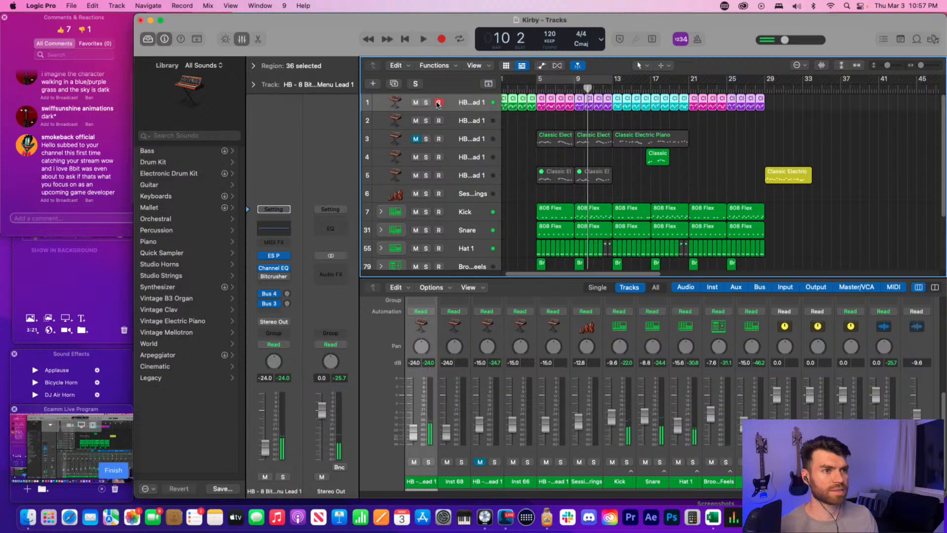
{"action": "left_click", "coordinate": [441, 103]}
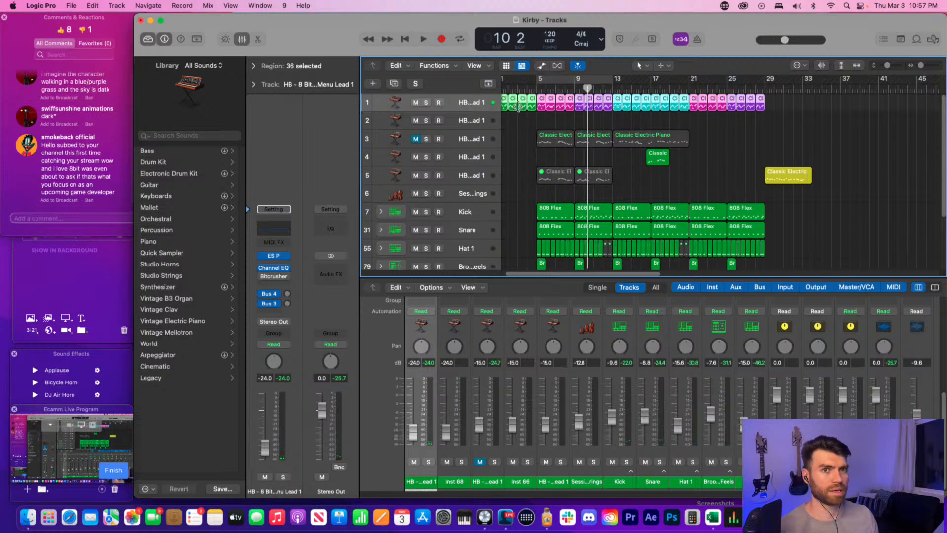
{"action": "left_click_drag", "start_coordinate": [543, 108], "coordinate": [542, 121]}
- Select all notes of track 2's copied regions in the Piano Roll and transpose them down one octave
{"action": "left_click_drag", "start_coordinate": [789, 118], "coordinate": [514, 125]}
{"action": "key", "text": "e"}
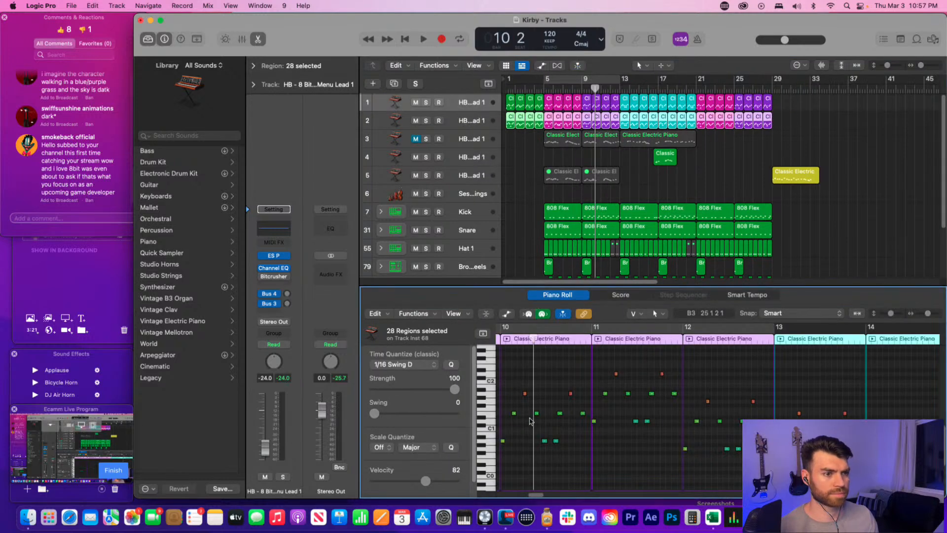
{"action": "key", "text": "super+a"}
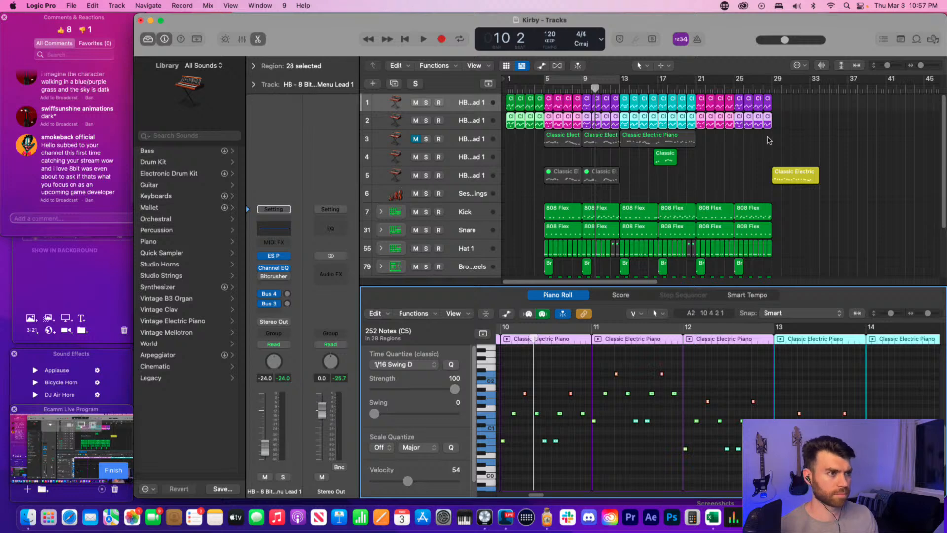
{"action": "left_click", "coordinate": [725, 165]}
{"action": "left_click_drag", "start_coordinate": [791, 128], "coordinate": [510, 123]}
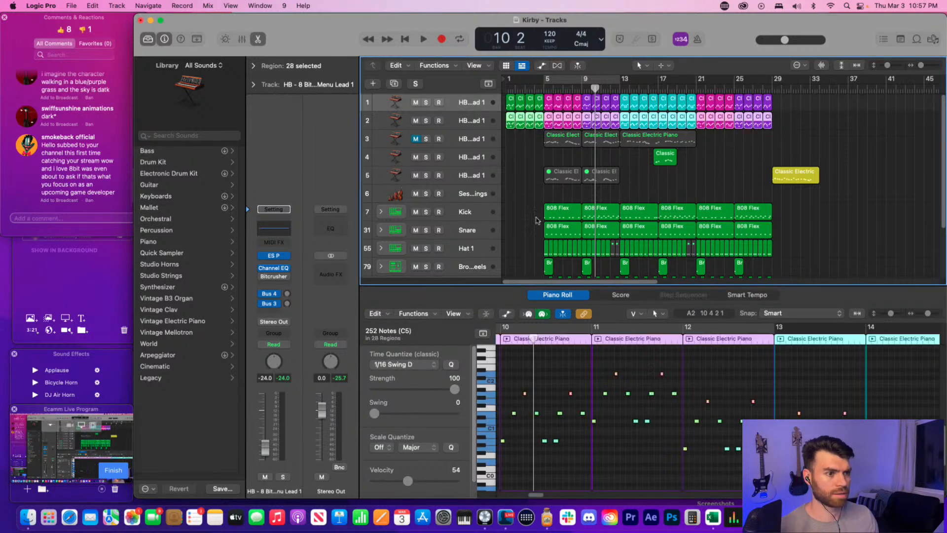
{"action": "left_click", "coordinate": [556, 401]}
{"action": "key", "text": "super+a"}
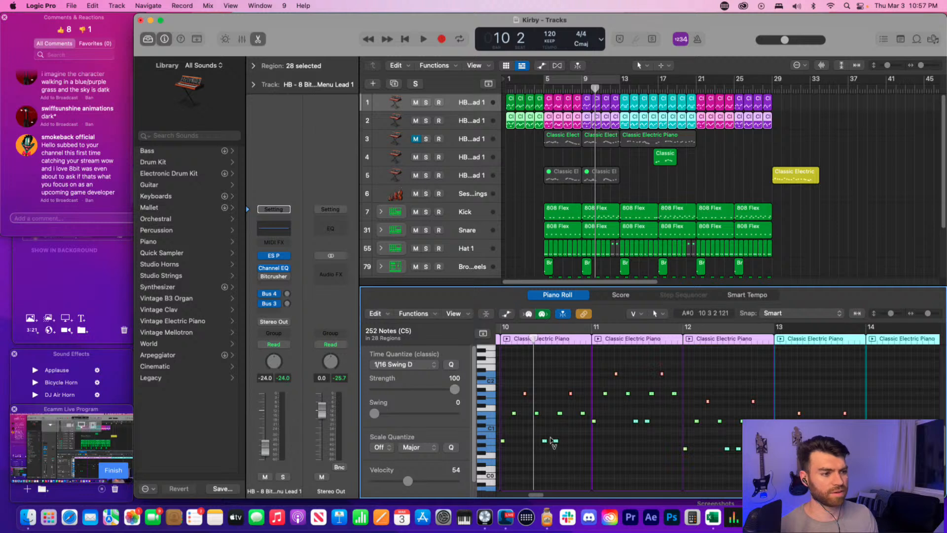
{"action": "left_click_drag", "start_coordinate": [503, 443], "coordinate": [504, 490]}
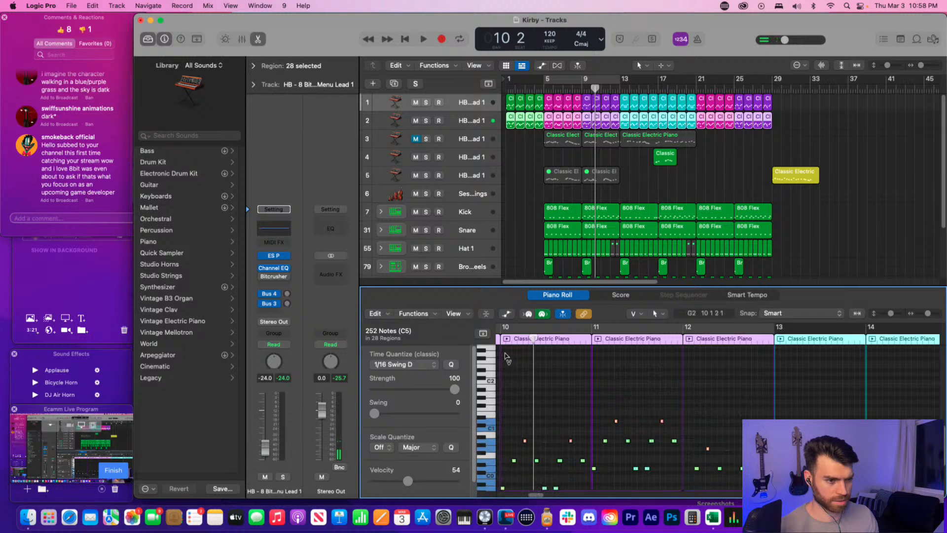
- Play the loop from bar 5, lower track 2's volume to -32.0 dB, check the balance, and stop playback
{"action": "left_click", "coordinate": [544, 86]}
{"action": "key", "text": "space"}
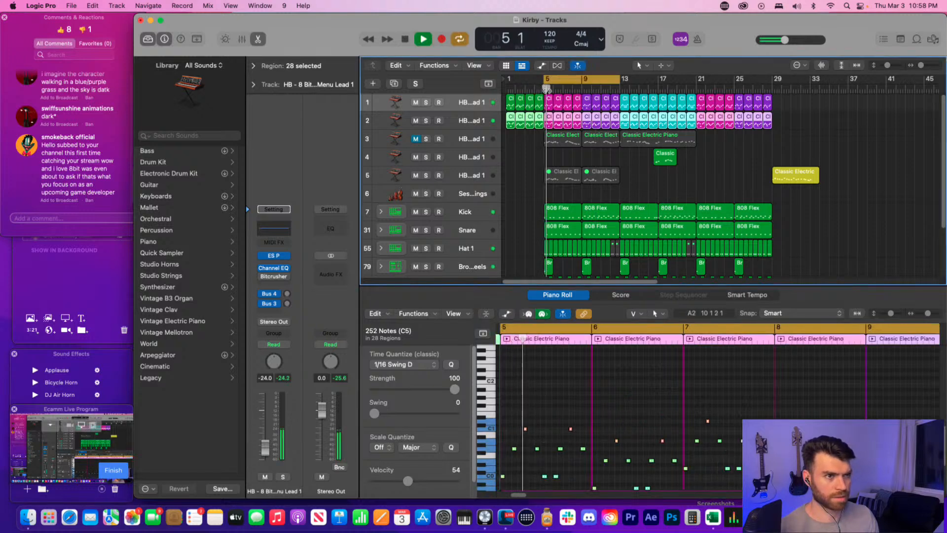
{"action": "left_click", "coordinate": [456, 119]}
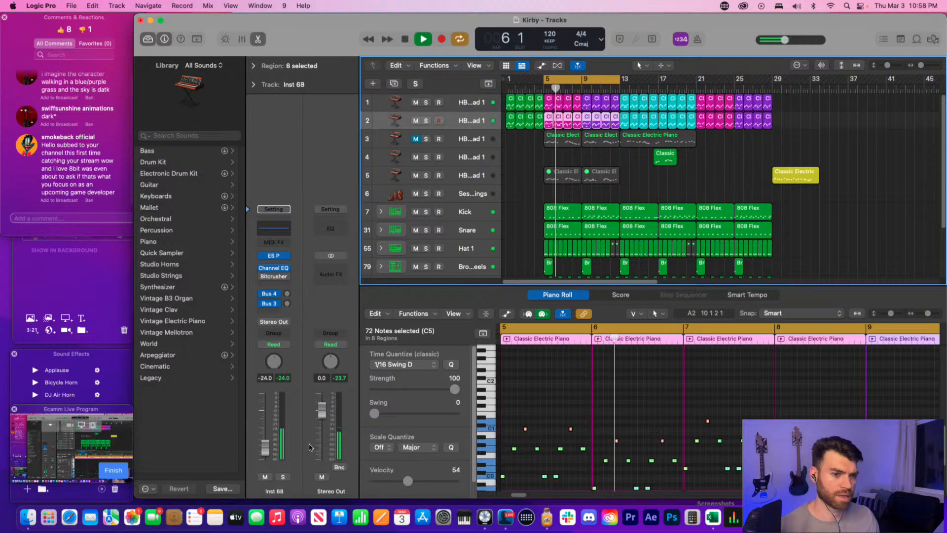
{"action": "key", "text": "space"}
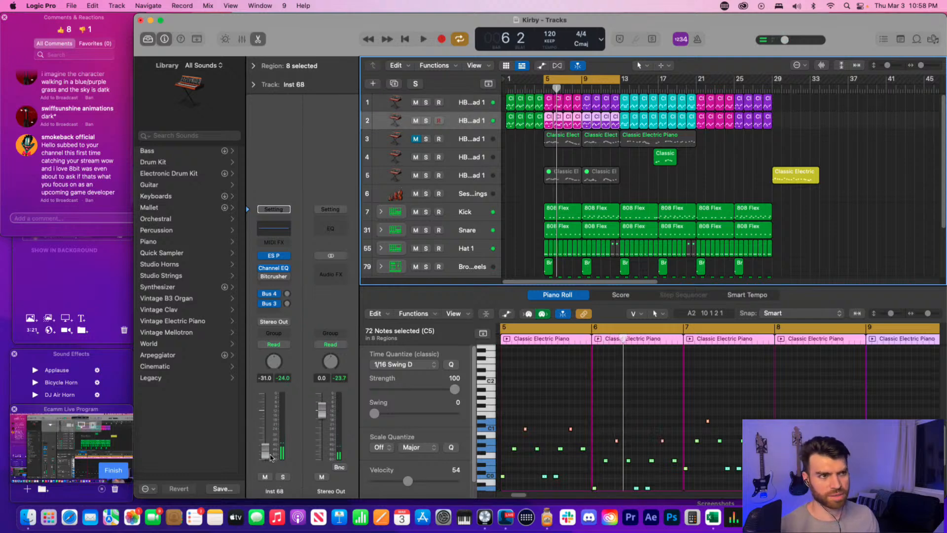
{"action": "key", "text": "space"}
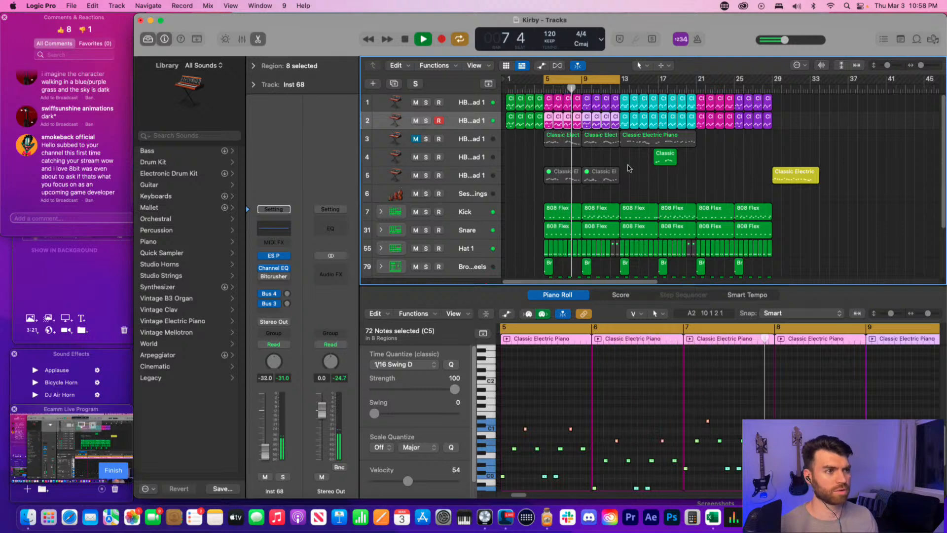
{"action": "left_click", "coordinate": [629, 168]}
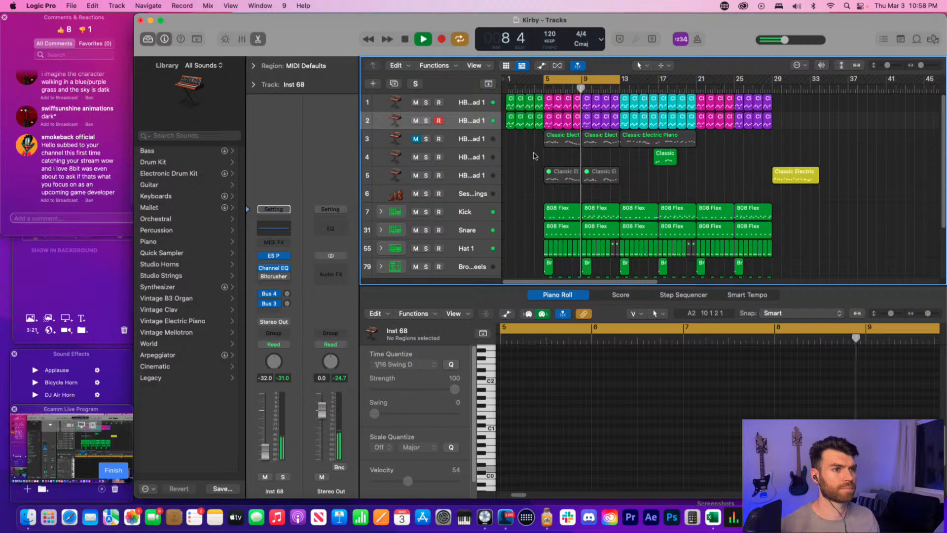
{"action": "key", "text": "space"}
- Select the Session Strings track, search the Library for "stac", and load Bass Section Staccato
{"action": "left_click", "coordinate": [454, 140]}
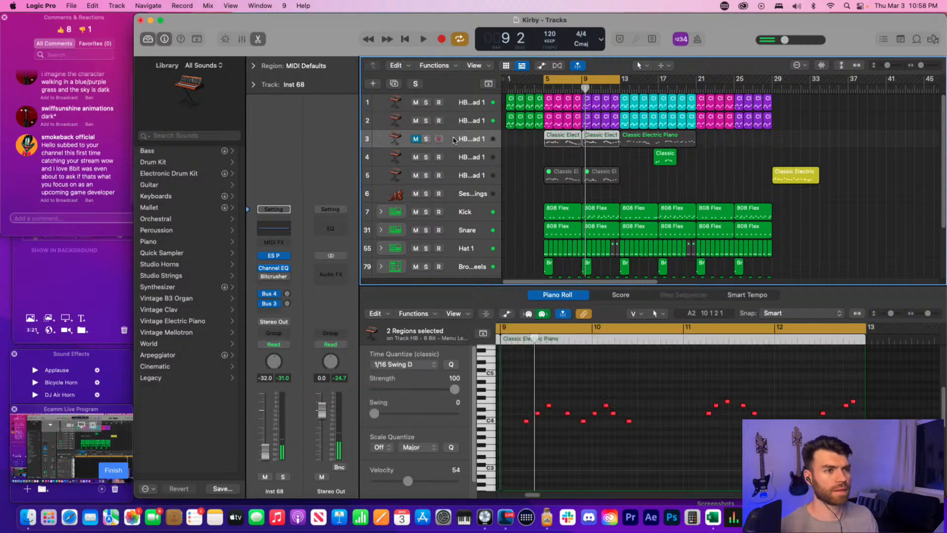
{"action": "left_click", "coordinate": [528, 148]}
{"action": "left_click", "coordinate": [464, 195]}
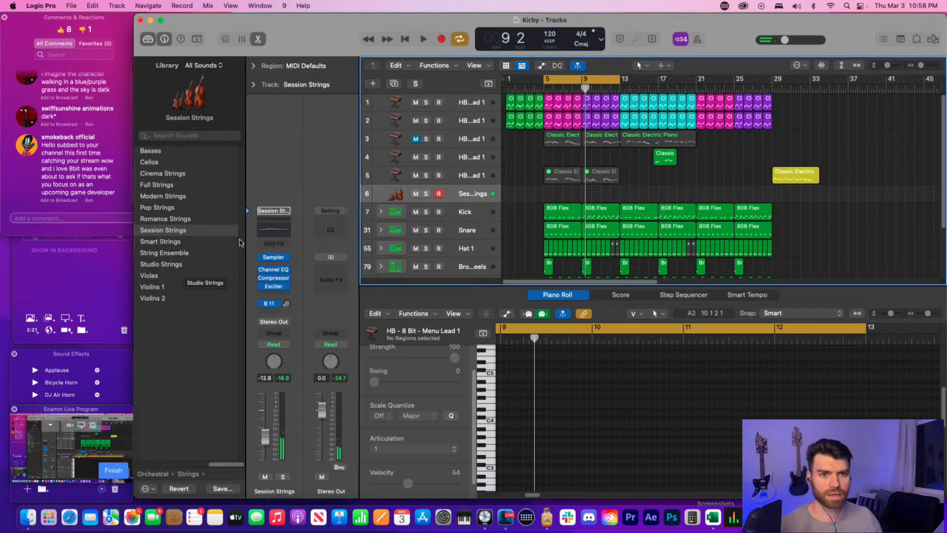
{"action": "left_click", "coordinate": [203, 134]}
{"action": "type", "text": "stac"}
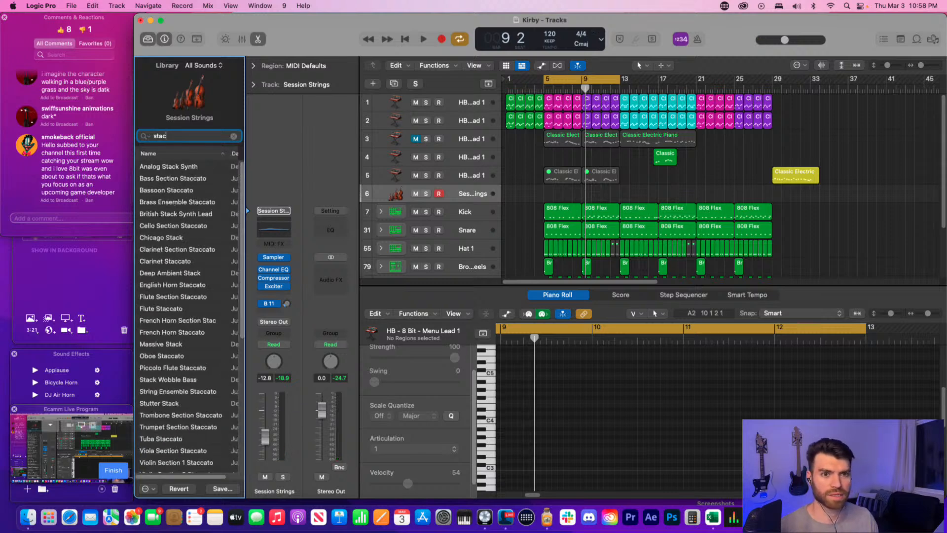
{"action": "left_click", "coordinate": [188, 179]}
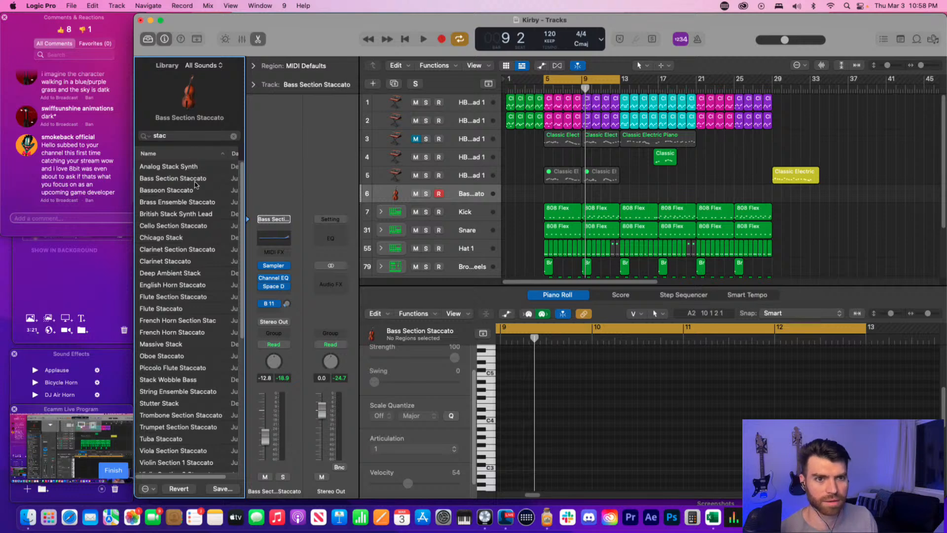
{"action": "double_click", "coordinate": [199, 179]}
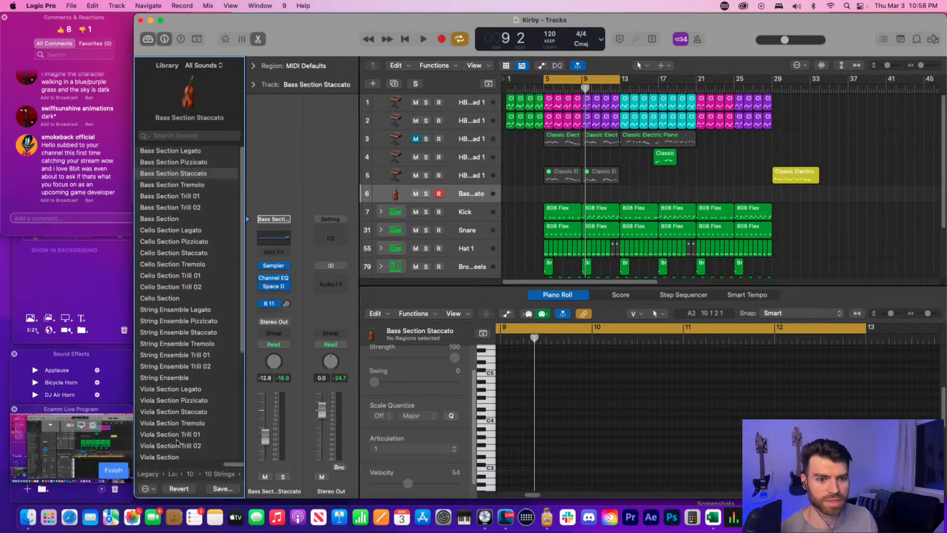
- Change the strings track's patch to Violin Section 1 Staccato from the 10 Strings folder
{"action": "left_click_drag", "start_coordinate": [242, 307], "coordinate": [247, 422]}
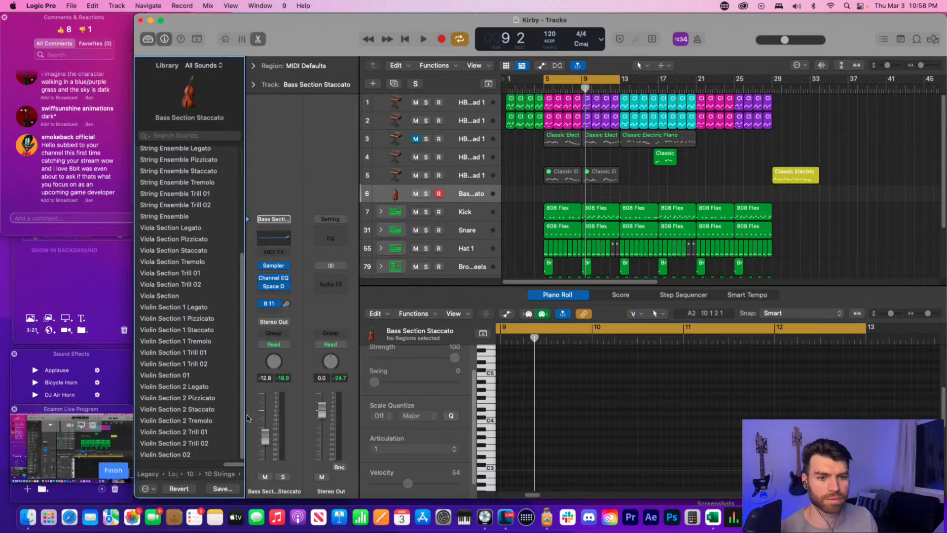
{"action": "scroll", "coordinate": [198, 296], "scroll_direction": "up", "scroll_amount": 10}
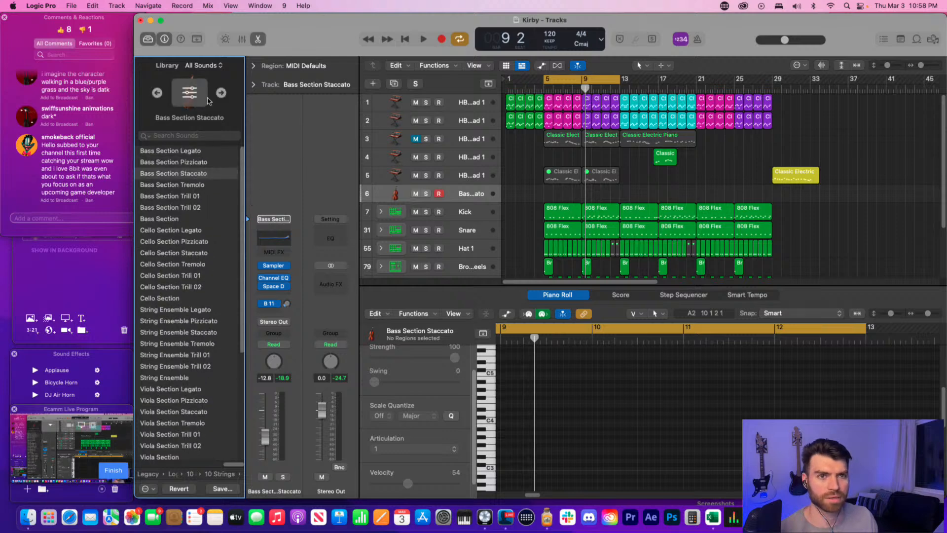
{"action": "left_click", "coordinate": [206, 67]}
{"action": "left_click", "coordinate": [206, 66]}
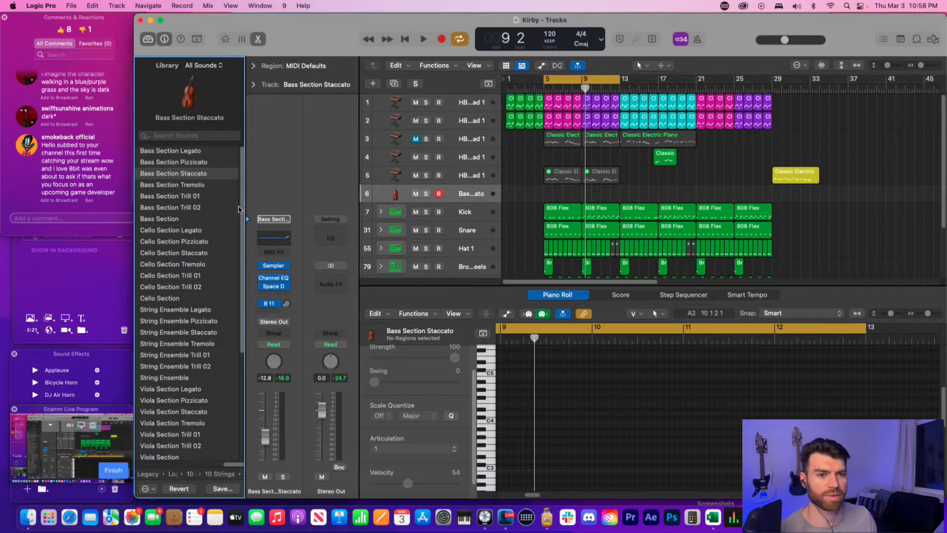
{"action": "scroll", "coordinate": [242, 187], "scroll_direction": "down", "scroll_amount": 8}
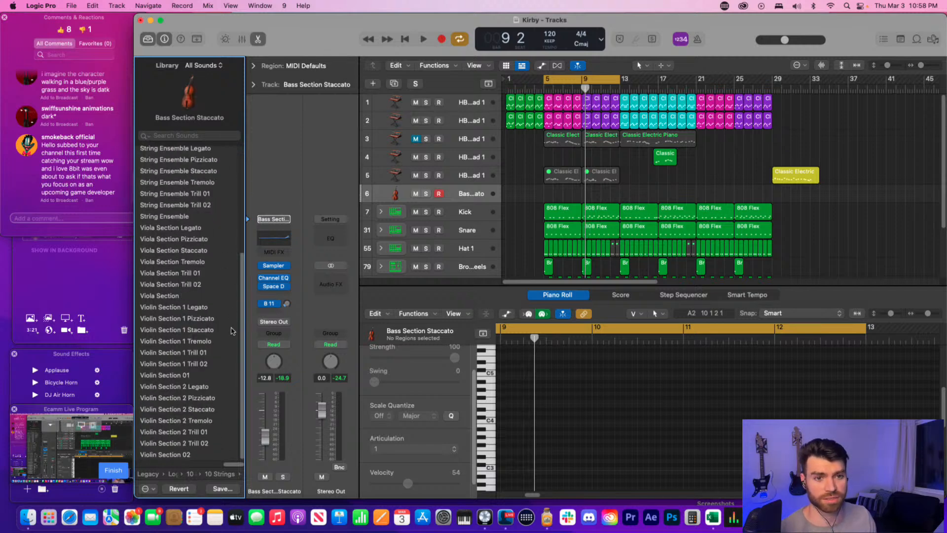
{"action": "scroll", "coordinate": [233, 331], "scroll_direction": "up", "scroll_amount": 1}
{"action": "scroll", "coordinate": [232, 330], "scroll_direction": "down", "scroll_amount": 2}
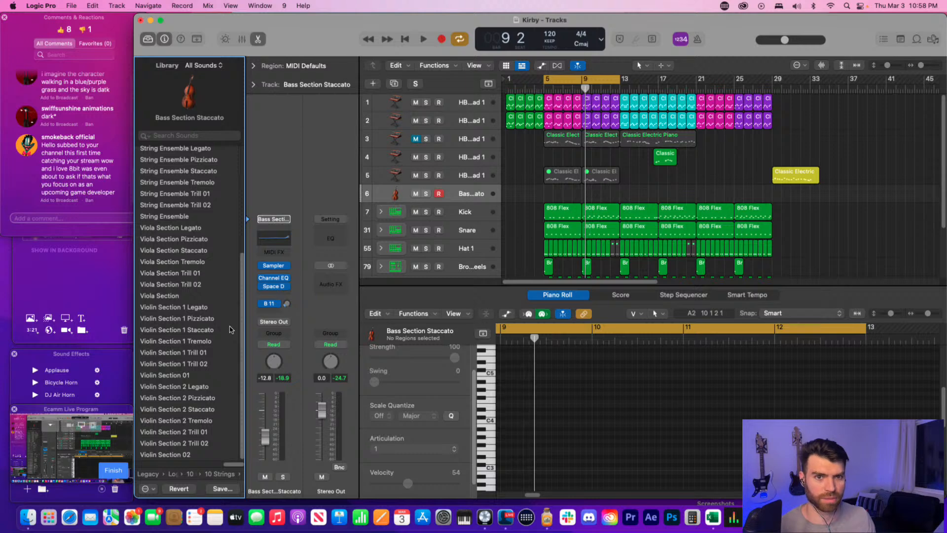
{"action": "left_click", "coordinate": [201, 330]}
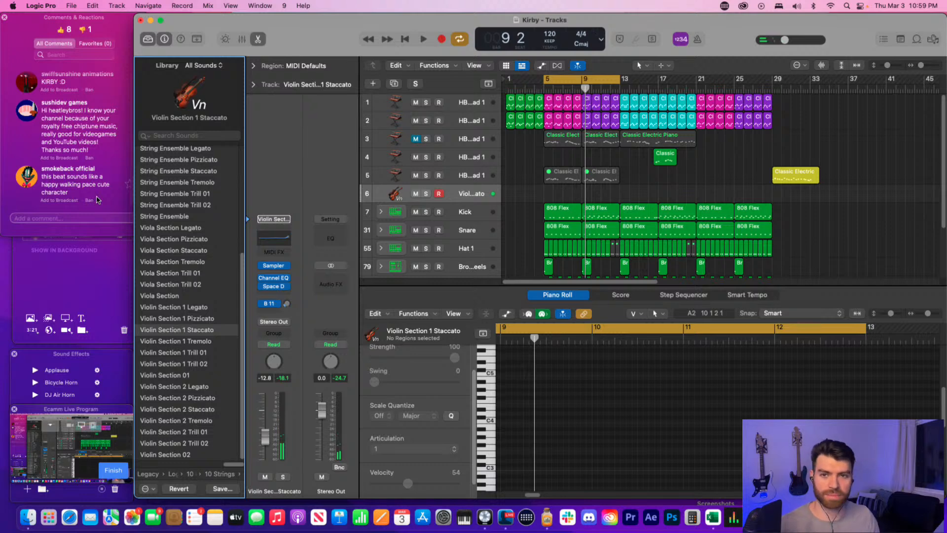
- Play the looped section, unmute track 3, listen to the arrangement, and stop playback
{"action": "left_click", "coordinate": [630, 179]}
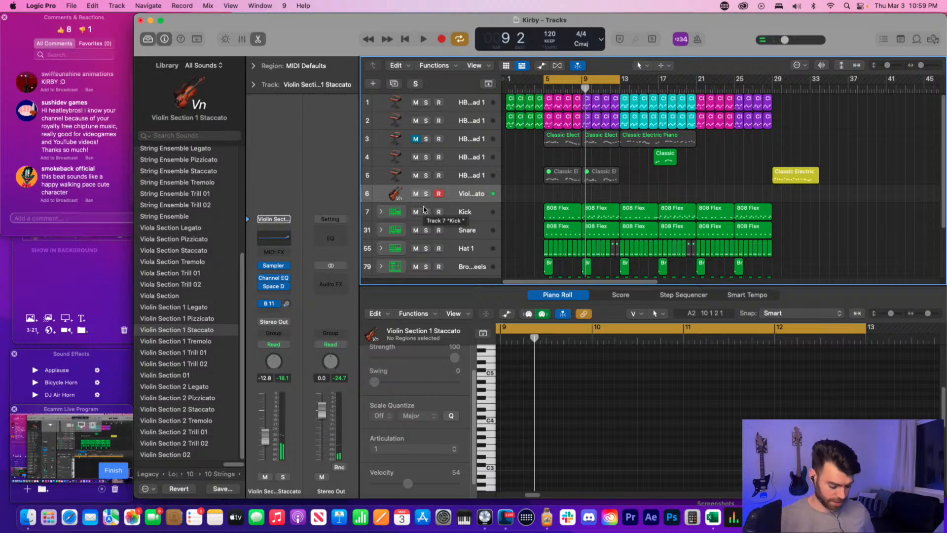
{"action": "key", "text": "space"}
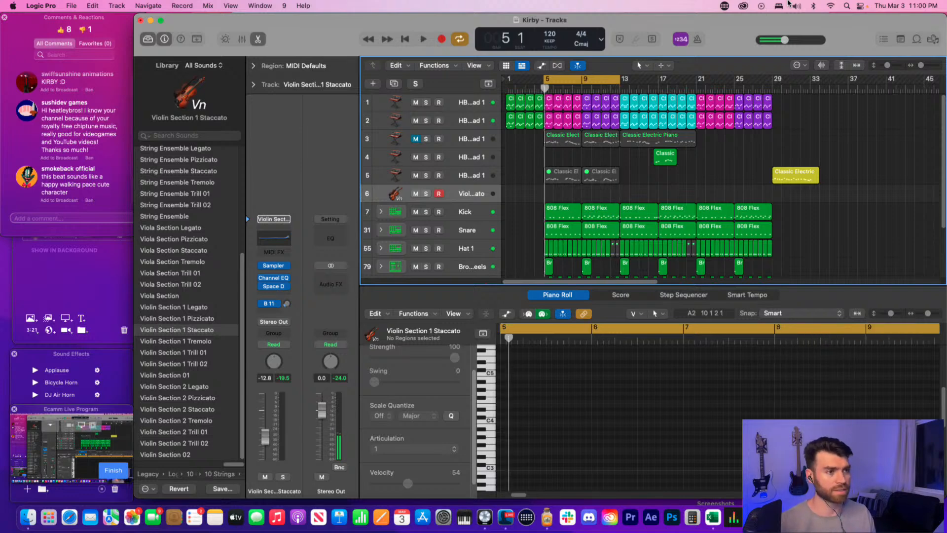
{"action": "key", "text": "space"}
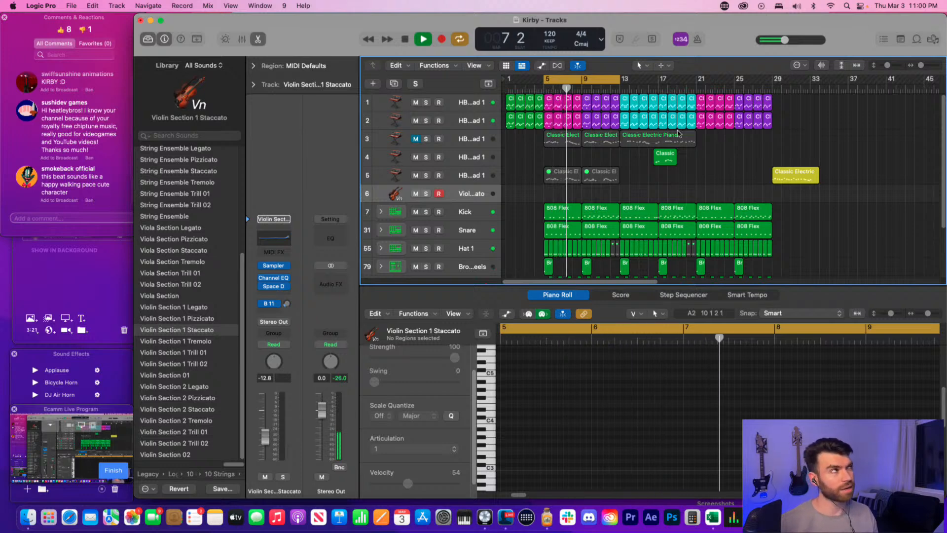
{"action": "left_click", "coordinate": [416, 139]}
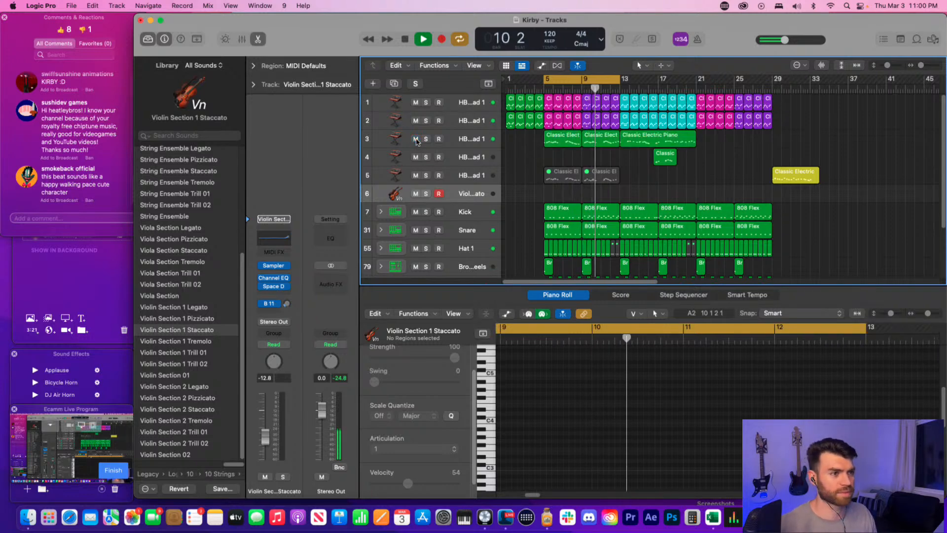
{"action": "key", "text": "space"}
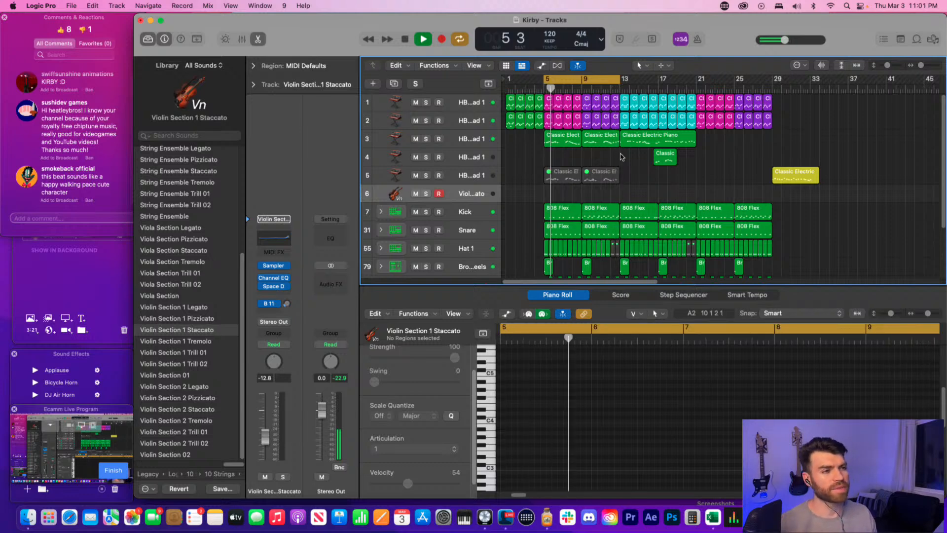
{"action": "key", "text": "space"}
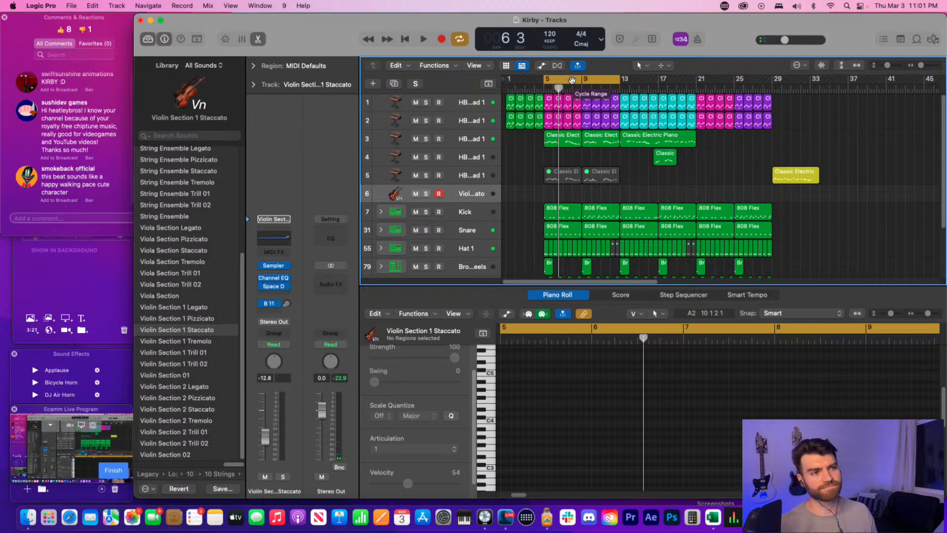
{"action": "left_click", "coordinate": [616, 106]}
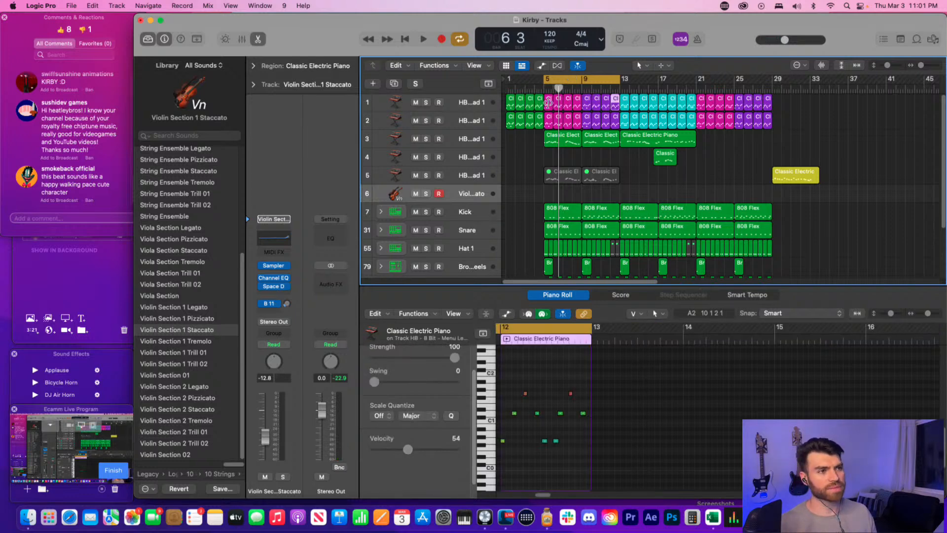
{"action": "left_click", "coordinate": [549, 107], "text": "shift"}
{"action": "left_click", "coordinate": [627, 163]}
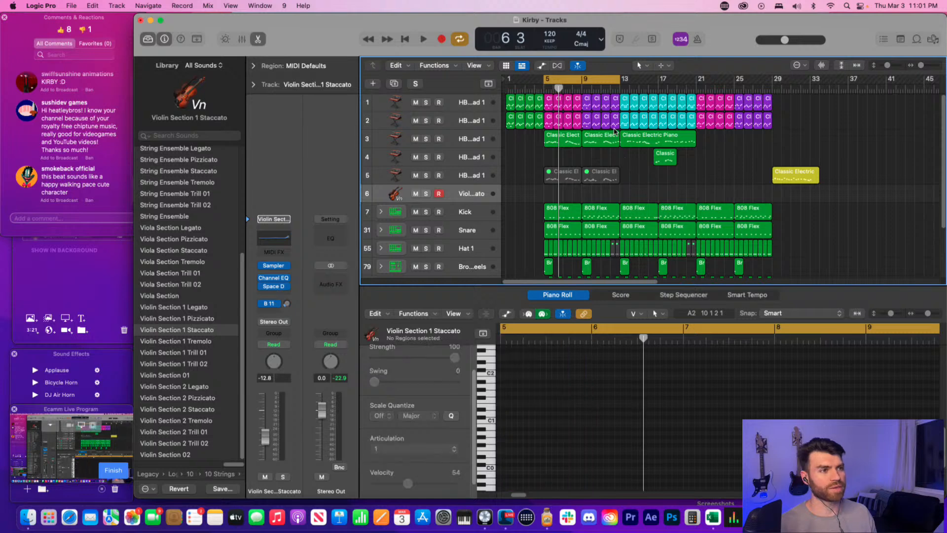
- Move track 2's eight regions between bars 5 and 13 to the Violin Section 1 Staccato track and play the loop
{"action": "left_click", "coordinate": [615, 120]}
{"action": "left_click", "coordinate": [606, 121], "text": "shift"}
{"action": "left_click", "coordinate": [596, 121], "text": "shift"}
{"action": "left_click", "coordinate": [587, 121], "text": "shift"}
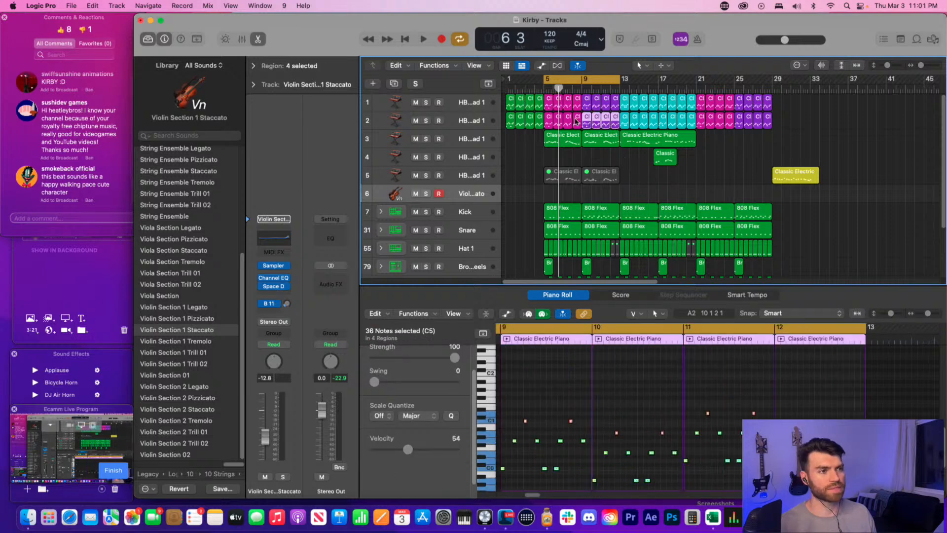
{"action": "left_click", "coordinate": [577, 121], "text": "shift"}
{"action": "left_click", "coordinate": [568, 121], "text": "shift"}
{"action": "left_click", "coordinate": [558, 121], "text": "shift"}
{"action": "left_click", "coordinate": [549, 121], "text": "shift"}
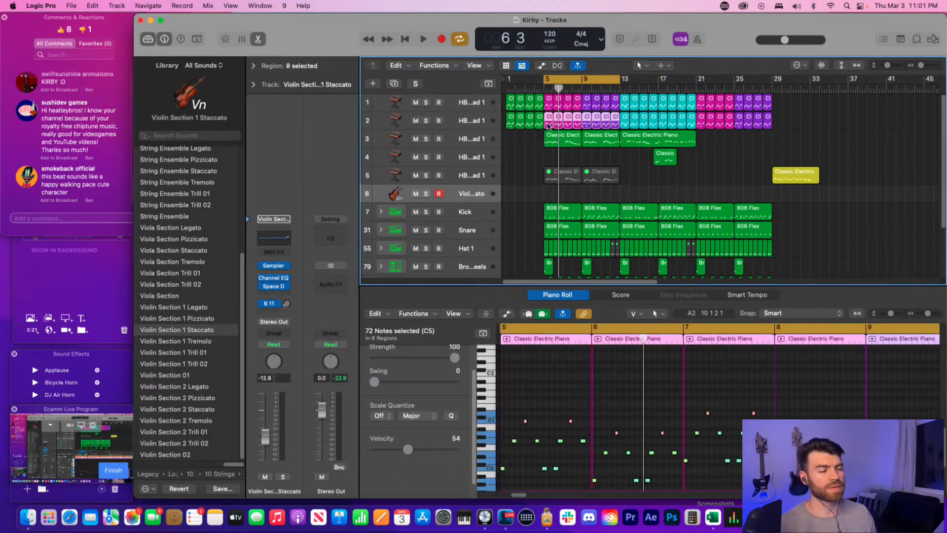
{"action": "left_click_drag", "start_coordinate": [549, 125], "coordinate": [550, 193]}
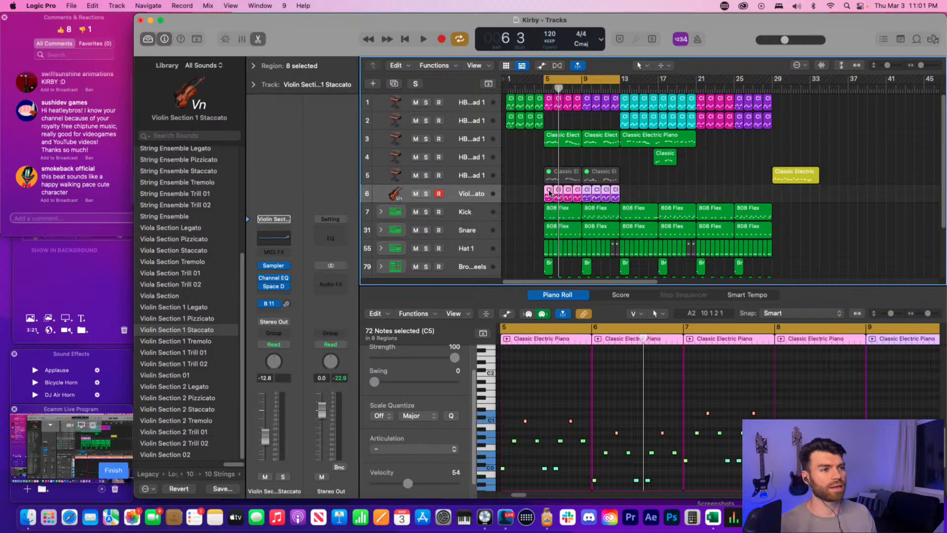
{"action": "key", "text": "space"}
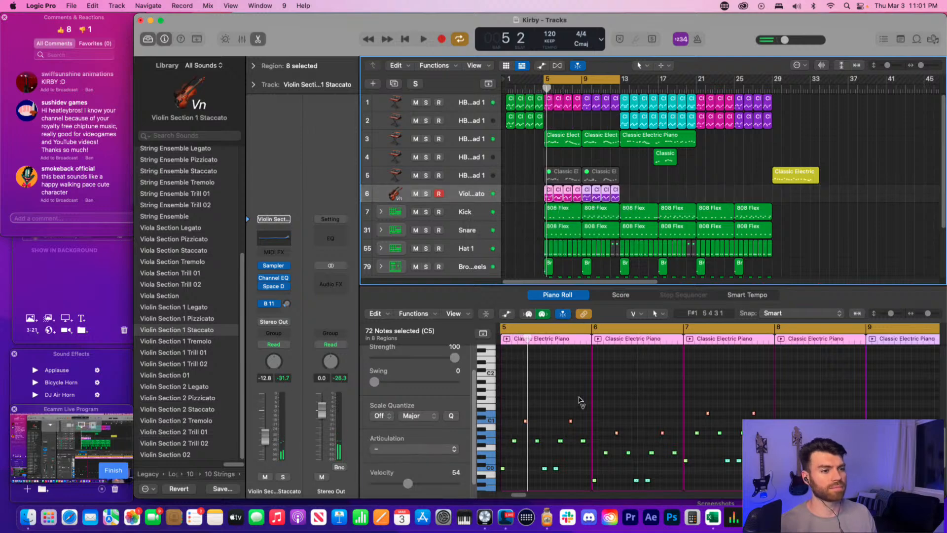
- Copy the eight strings regions back to track 2, then mute tracks 1 and 2 and start the loop
{"action": "left_click", "coordinate": [522, 466]}
{"action": "left_click_drag", "start_coordinate": [548, 196], "coordinate": [552, 130]}
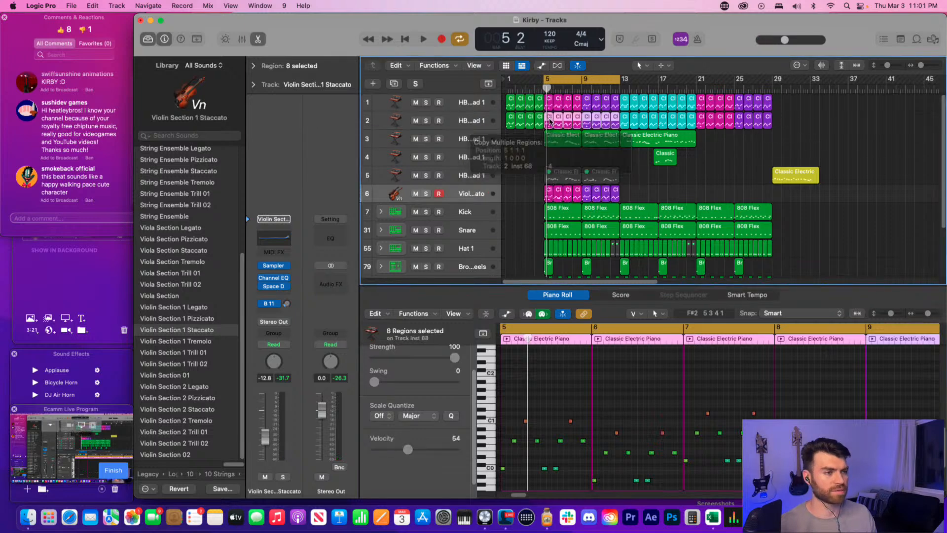
{"action": "left_click", "coordinate": [416, 103]}
{"action": "left_click", "coordinate": [415, 120]}
{"action": "key", "text": "space"}
{"action": "left_click", "coordinate": [534, 199]}
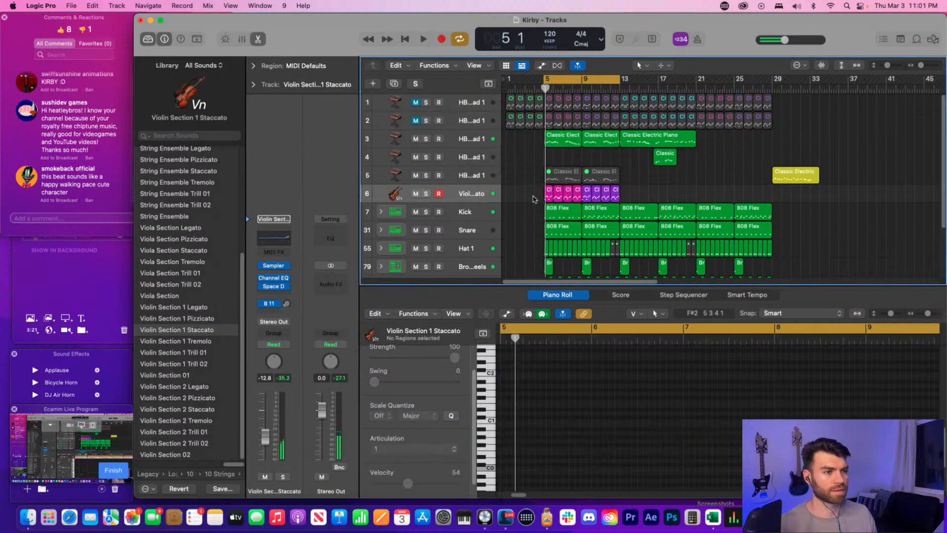
- Transpose all notes in the eight Violin Section 1 Staccato regions up two octaves and play the loop
{"action": "left_click_drag", "start_coordinate": [535, 198], "coordinate": [615, 195]}
{"action": "left_click", "coordinate": [535, 461]}
{"action": "key", "text": "super+a"}
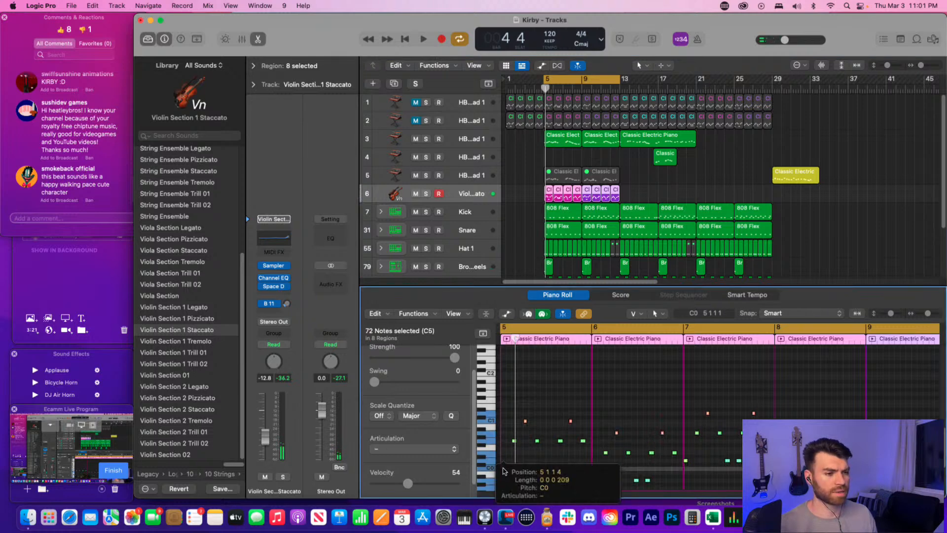
{"action": "left_click_drag", "start_coordinate": [505, 469], "coordinate": [502, 375]}
{"action": "key", "text": "space"}
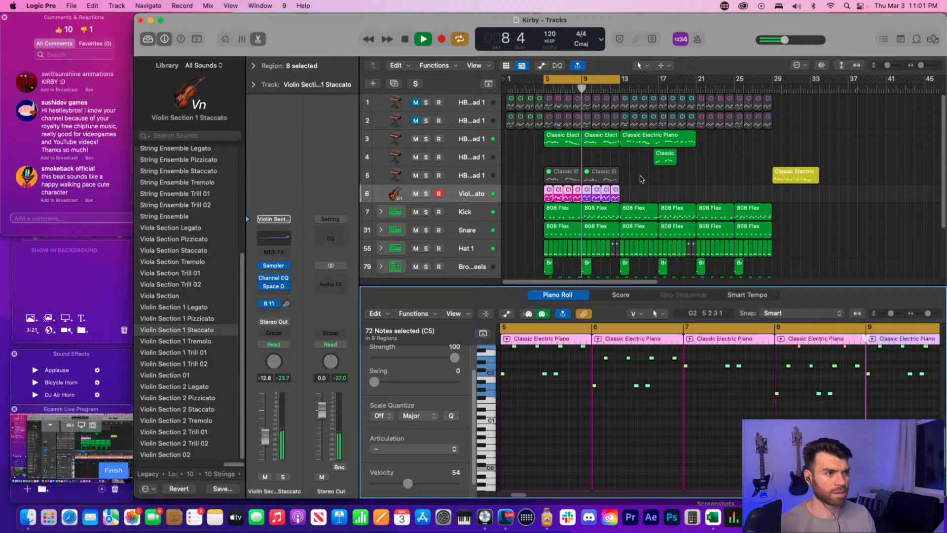
- Unmute track 1 and mute only its eight regions between bars 5 and 13
{"action": "left_click", "coordinate": [624, 166]}
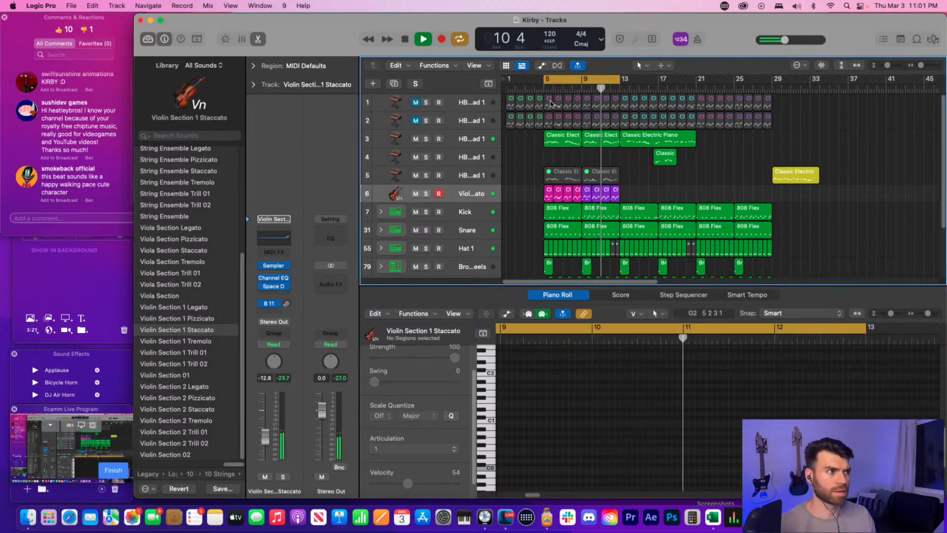
{"action": "left_click", "coordinate": [454, 110]}
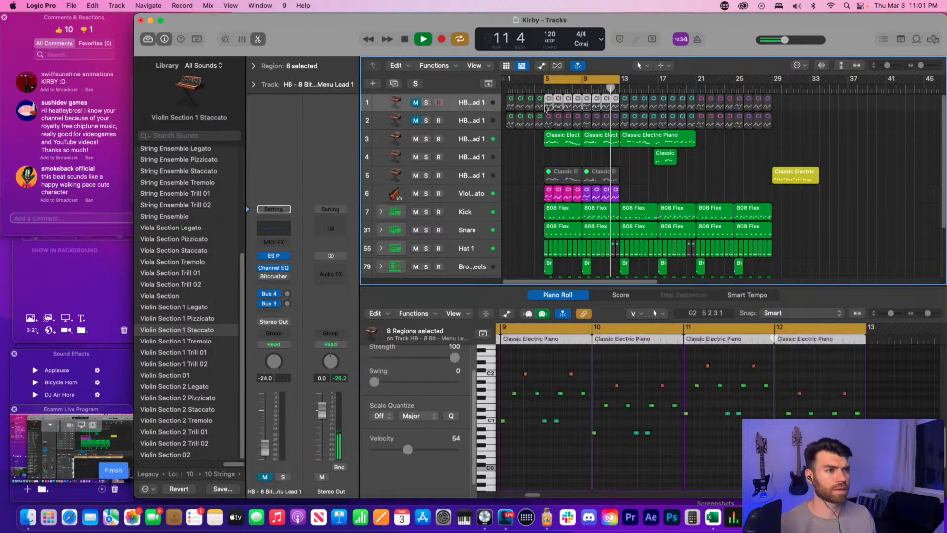
{"action": "key", "text": "space"}
{"action": "left_click", "coordinate": [416, 103]}
{"action": "right_click", "coordinate": [548, 105]}
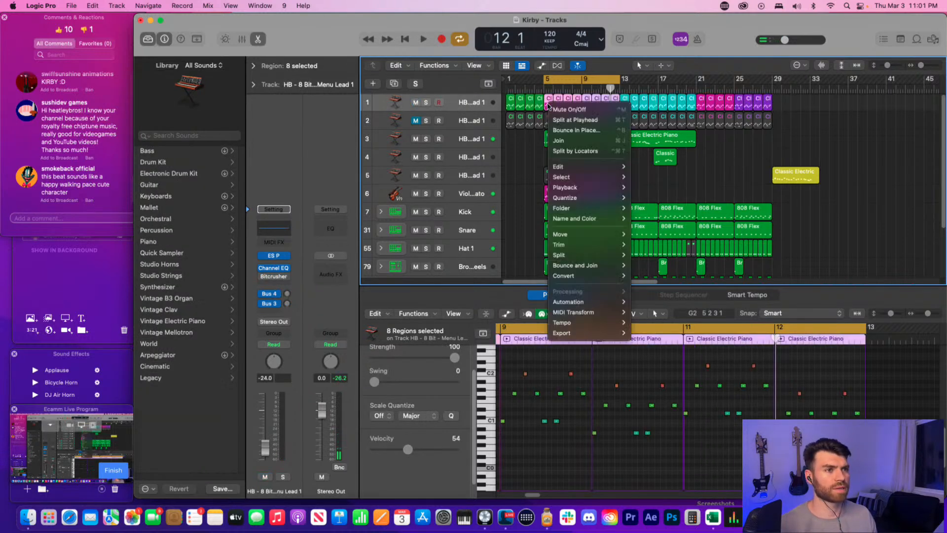
{"action": "left_click", "coordinate": [568, 110]}
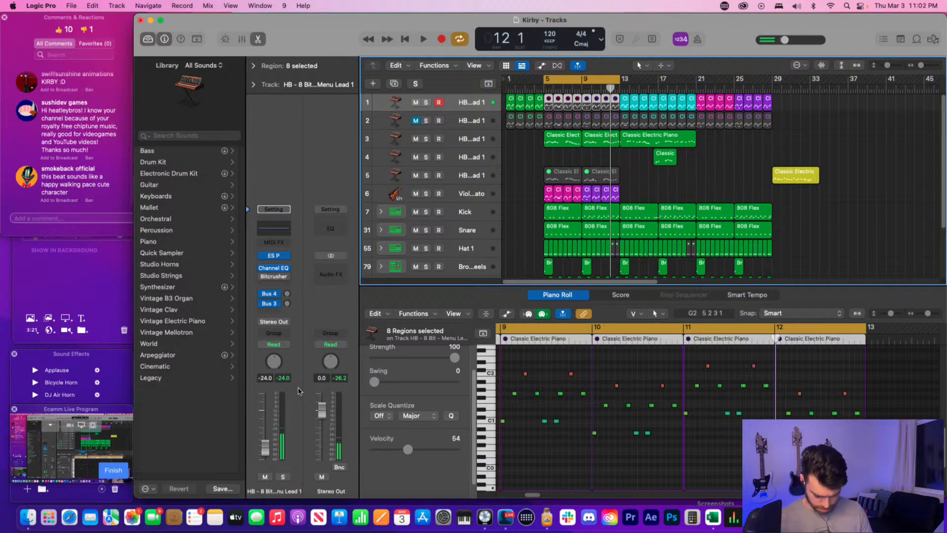
{"action": "key", "text": "space"}
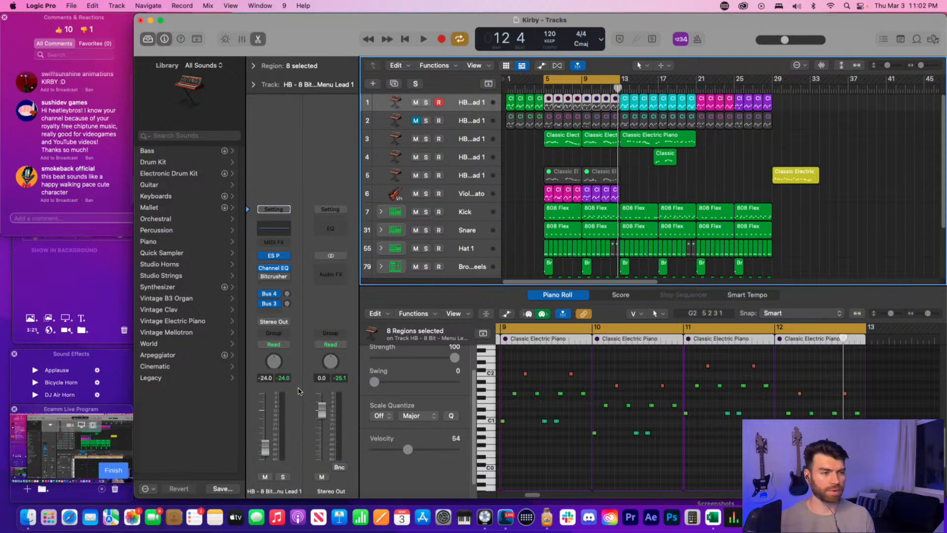
- Move track 1's eight muted regions to bar 37 and record a new bass line on the track from bar 5
{"action": "left_click_drag", "start_coordinate": [548, 104], "coordinate": [853, 104]}
{"action": "left_click", "coordinate": [578, 104]}
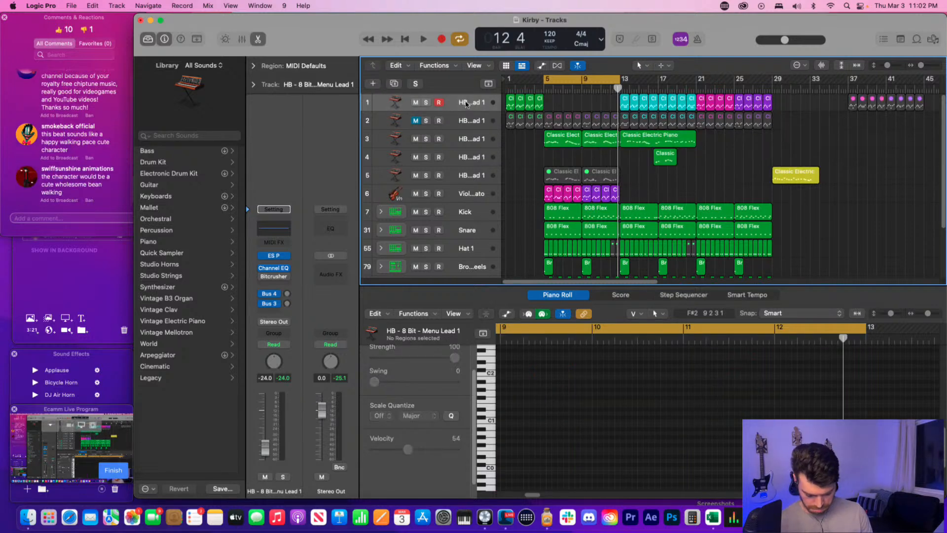
{"action": "key", "text": "space"}
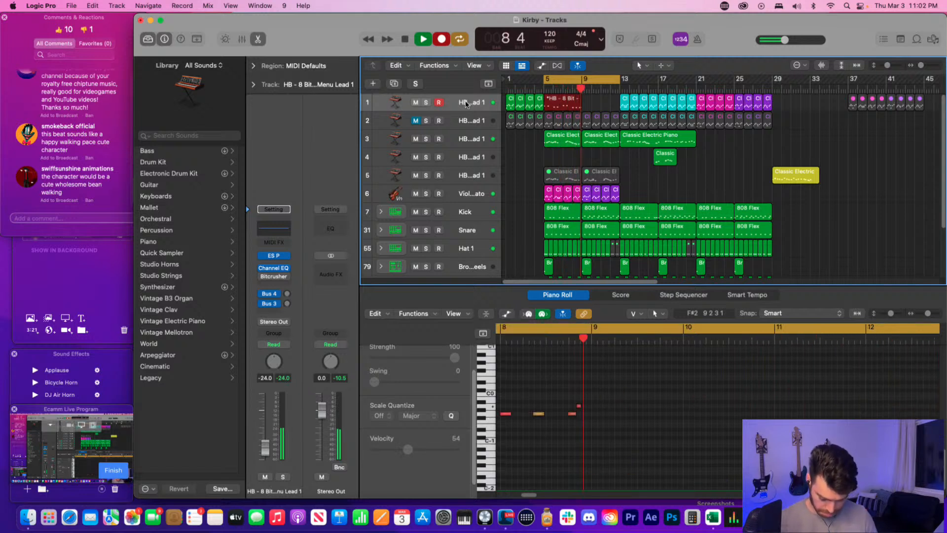
{"action": "key", "text": "space"}
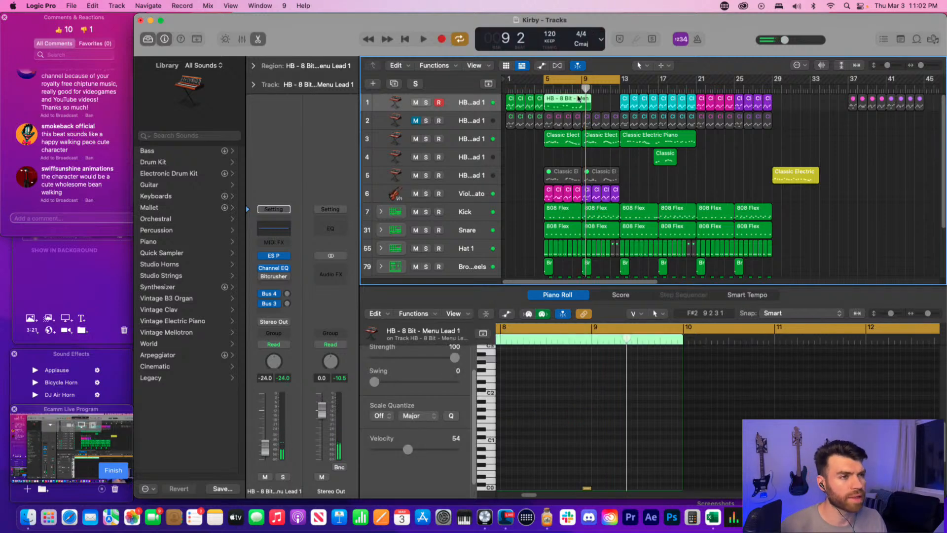
- Quantize all notes in the newly recorded track 1 region with 1/16 Swing D
{"action": "key", "text": "e"}
{"action": "key", "text": "e"}
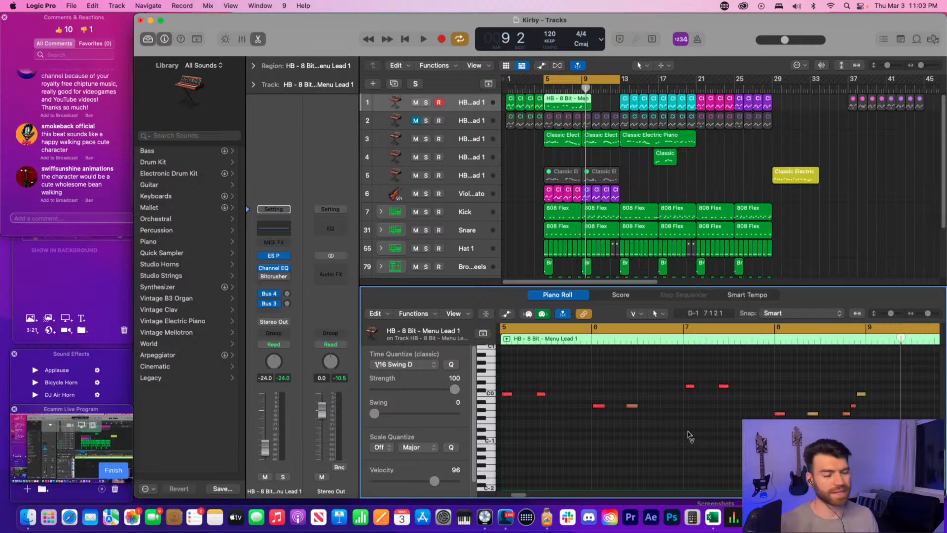
{"action": "key", "text": "super+a"}
{"action": "left_click", "coordinate": [618, 388]}
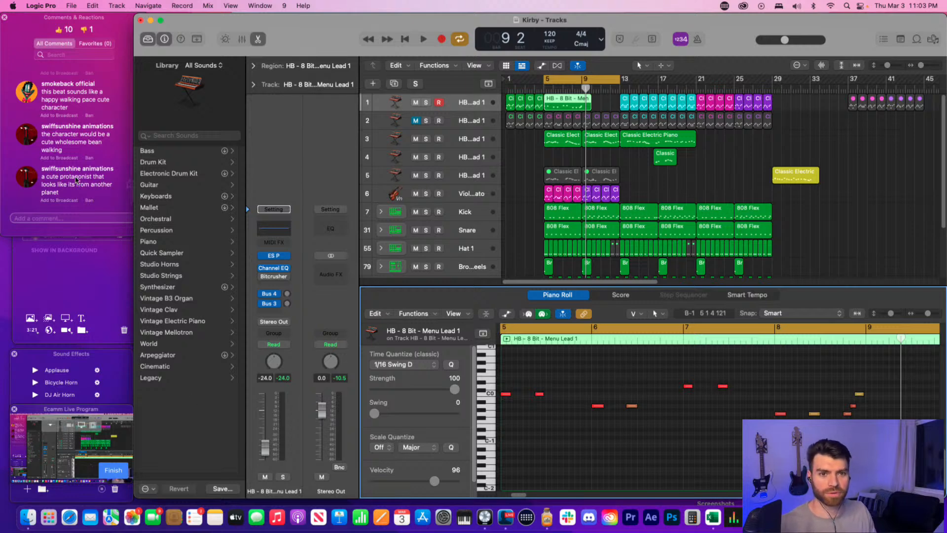
{"action": "left_click", "coordinate": [591, 147]}
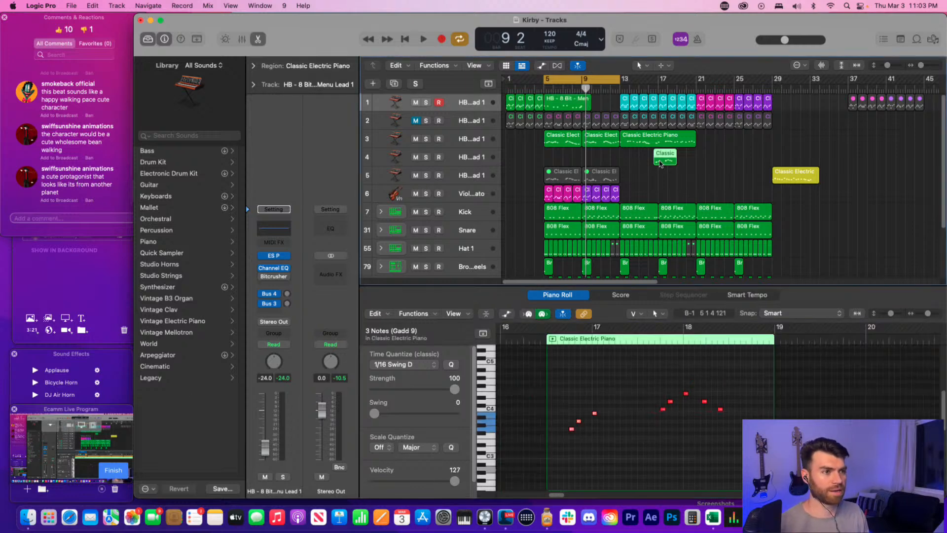
{"action": "left_click", "coordinate": [612, 109]}
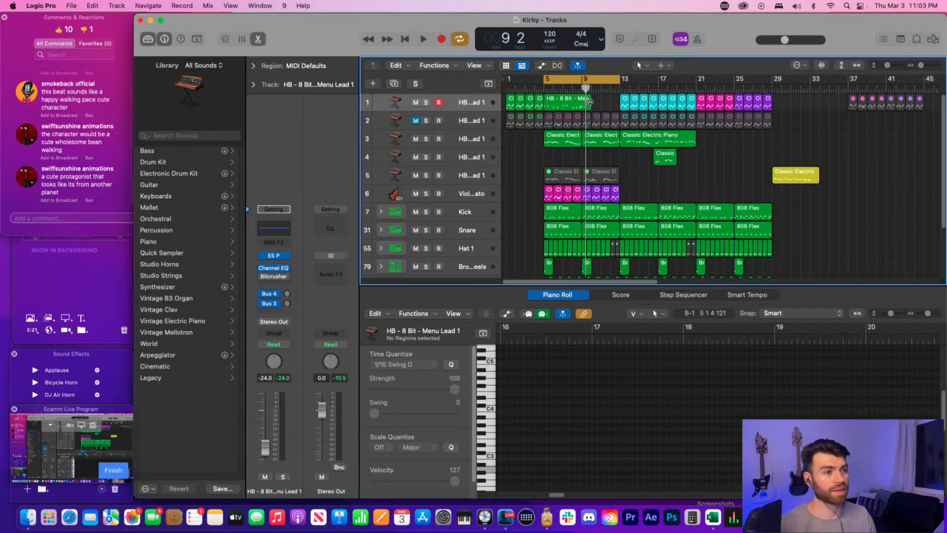
{"action": "left_click", "coordinate": [590, 102]}
{"action": "left_click", "coordinate": [615, 383]}
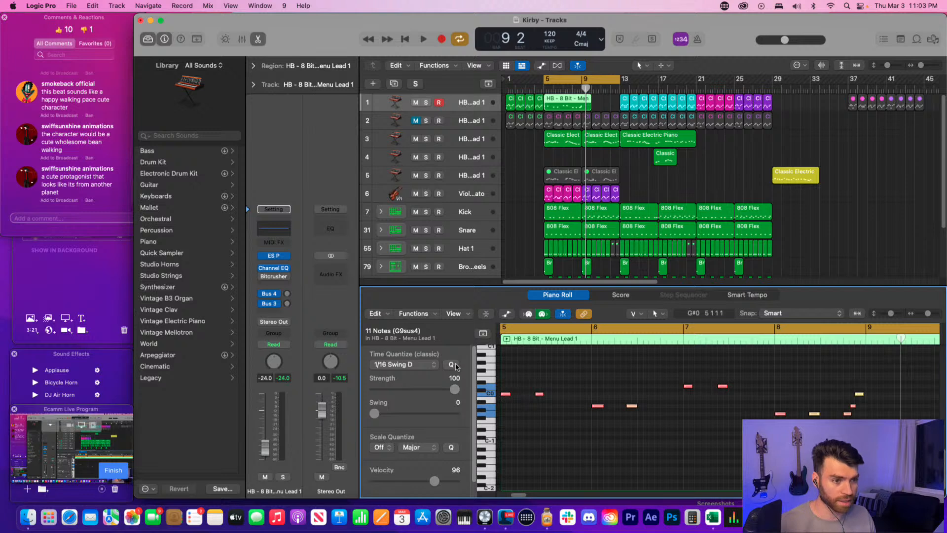
- Play the start of the new bass line and trim all its notes to one uniform short length
{"action": "key", "text": "space"}
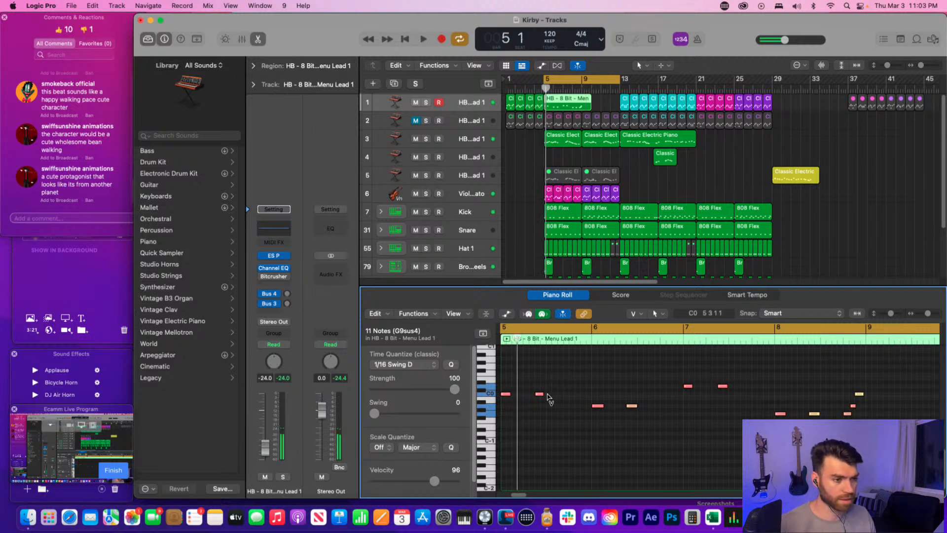
{"action": "left_click_drag", "start_coordinate": [543, 394], "coordinate": [544, 394]}
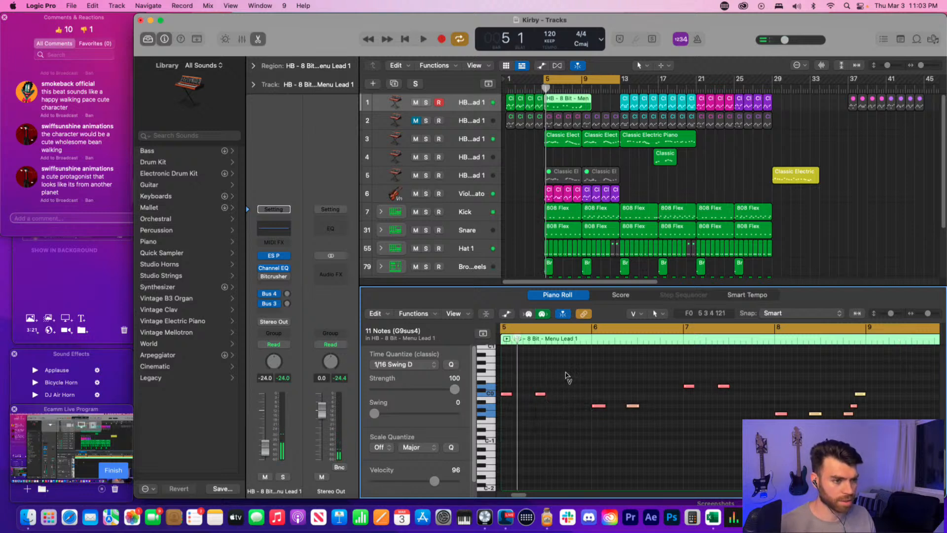
{"action": "left_click", "coordinate": [853, 418]}
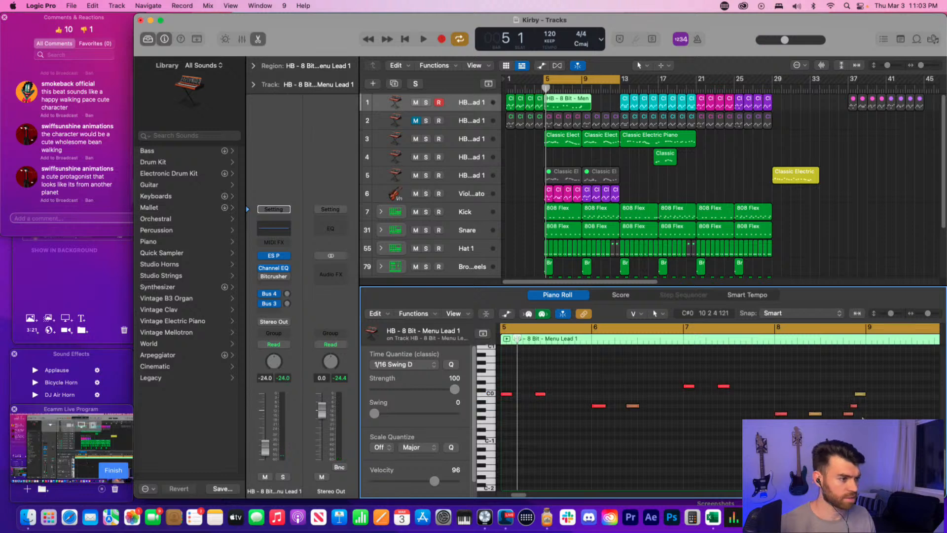
{"action": "key", "text": "super+a"}
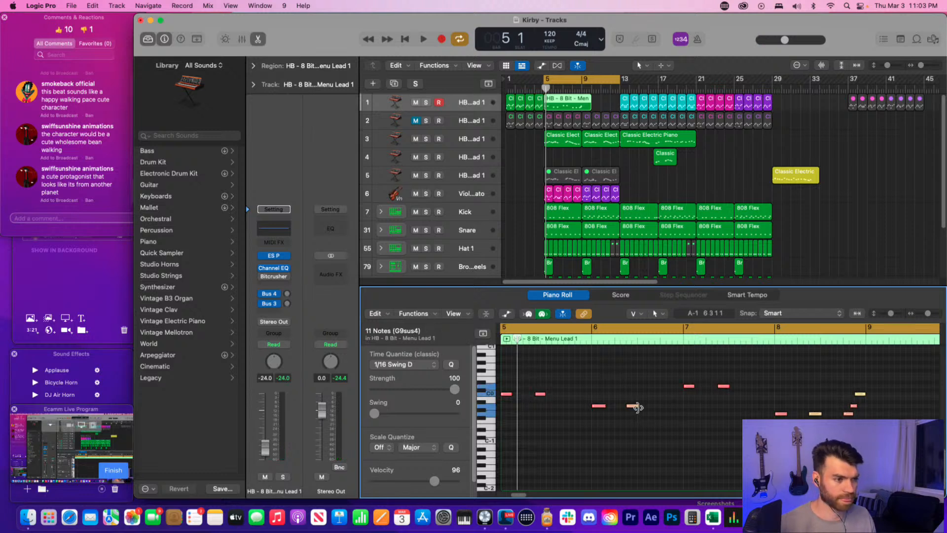
{"action": "left_click_drag", "start_coordinate": [637, 408], "coordinate": [635, 407]}
{"action": "mouse_move", "coordinate": [634, 407]}
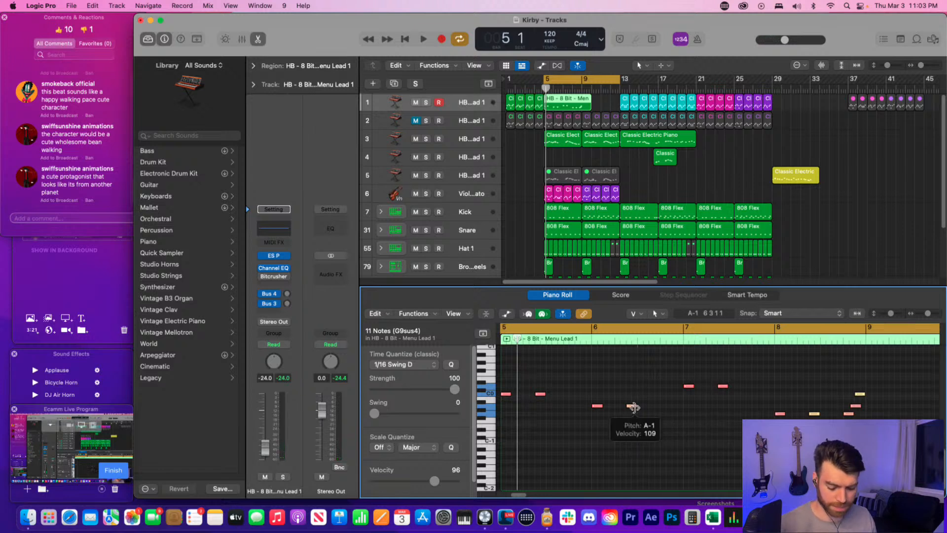
{"action": "mouse_move", "coordinate": [635, 407]}
{"action": "left_mouse_down"}
{"action": "mouse_move", "coordinate": [651, 395]}
{"action": "mouse_move", "coordinate": [661, 410]}
{"action": "mouse_move", "coordinate": [614, 418]}
{"action": "mouse_move", "coordinate": [637, 418]}
{"action": "left_mouse_up"}
{"action": "left_click", "coordinate": [603, 440]}
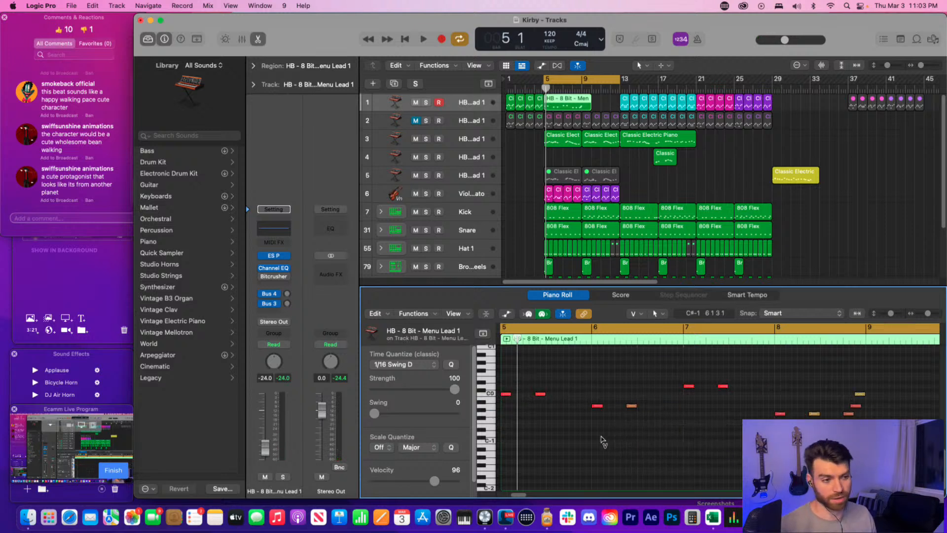
- Listen to the new bass line, raise the velocity of all its notes to 127, and play it again
{"action": "key", "text": "space"}
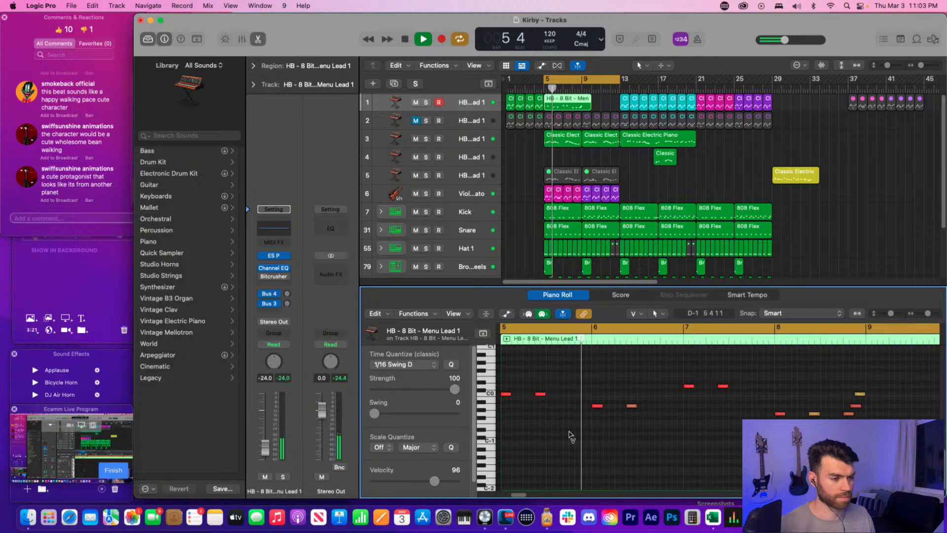
{"action": "key", "text": "space"}
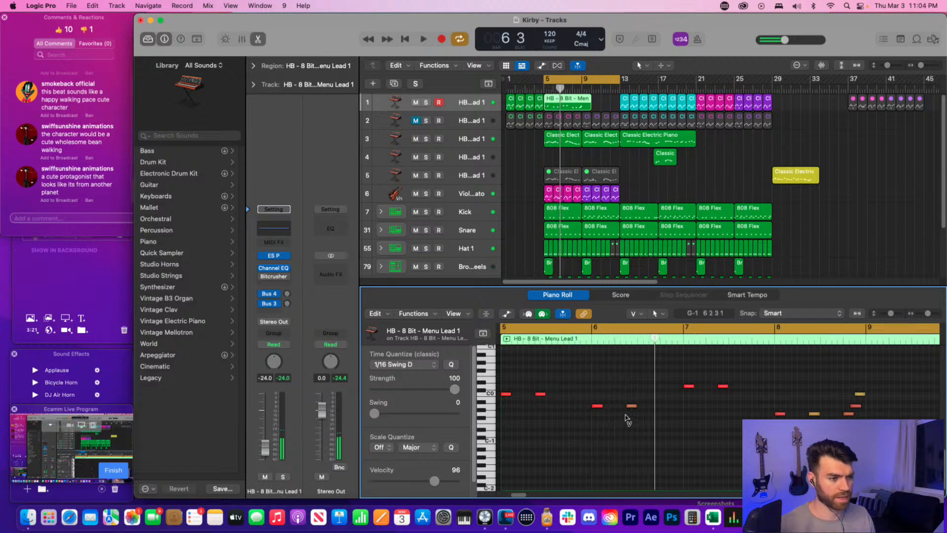
{"action": "key", "text": "super+a"}
{"action": "left_click_drag", "start_coordinate": [627, 418], "coordinate": [637, 352]}
{"action": "left_click", "coordinate": [622, 442]}
{"action": "key", "text": "space"}
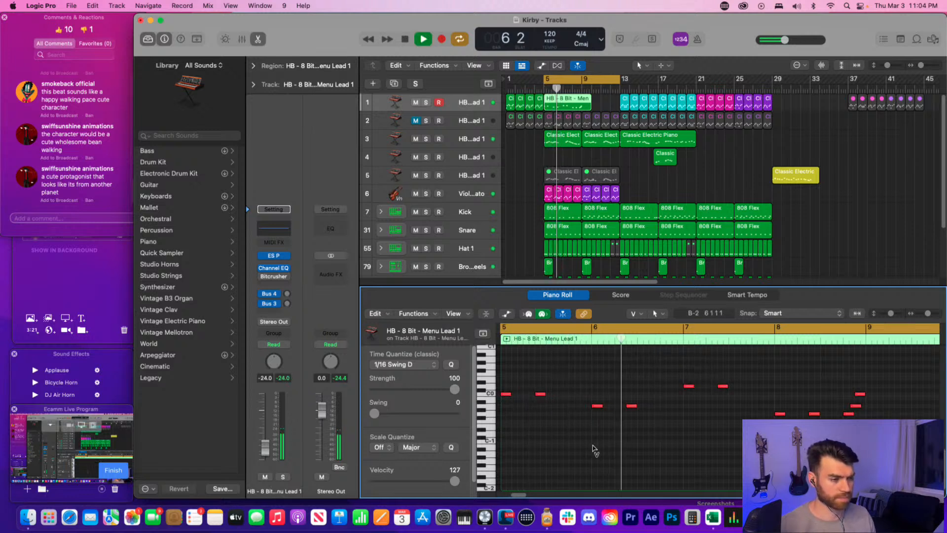
{"action": "key", "text": "space"}
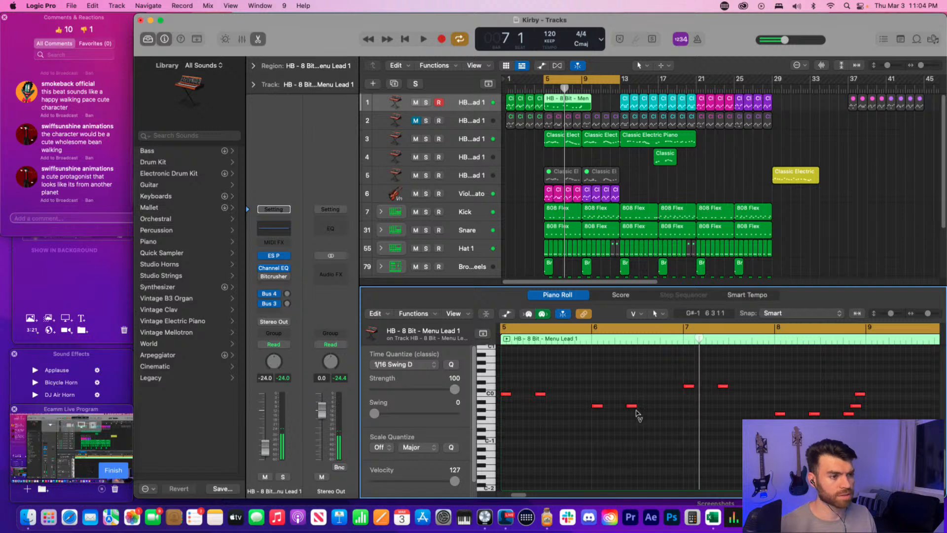
- Play the end of the new bass line and delete its last three notes just before bar 9
{"action": "left_click", "coordinate": [632, 408]}
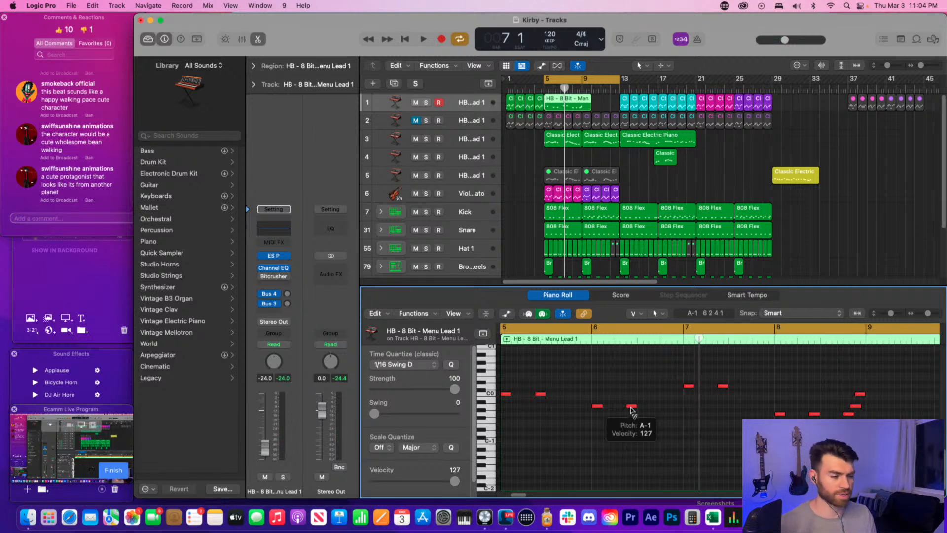
{"action": "key", "text": "space"}
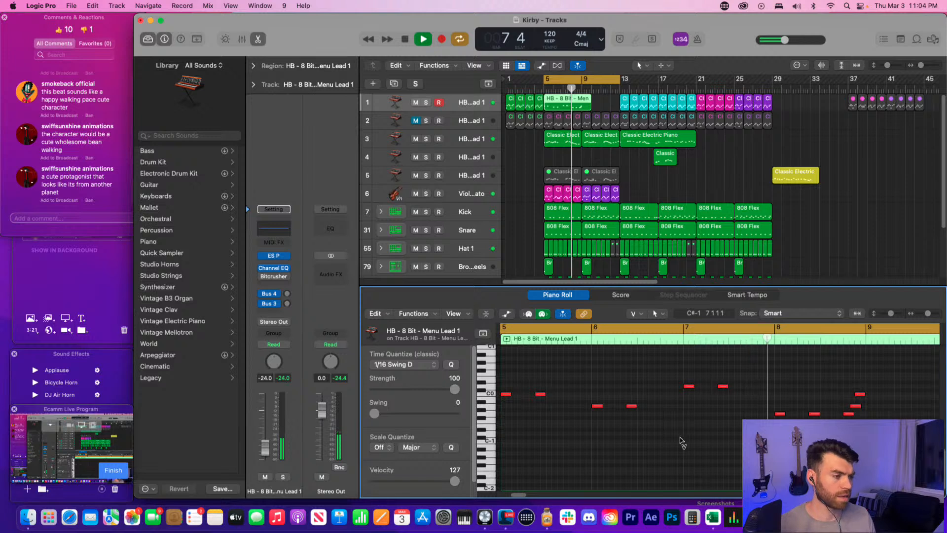
{"action": "key", "text": "space"}
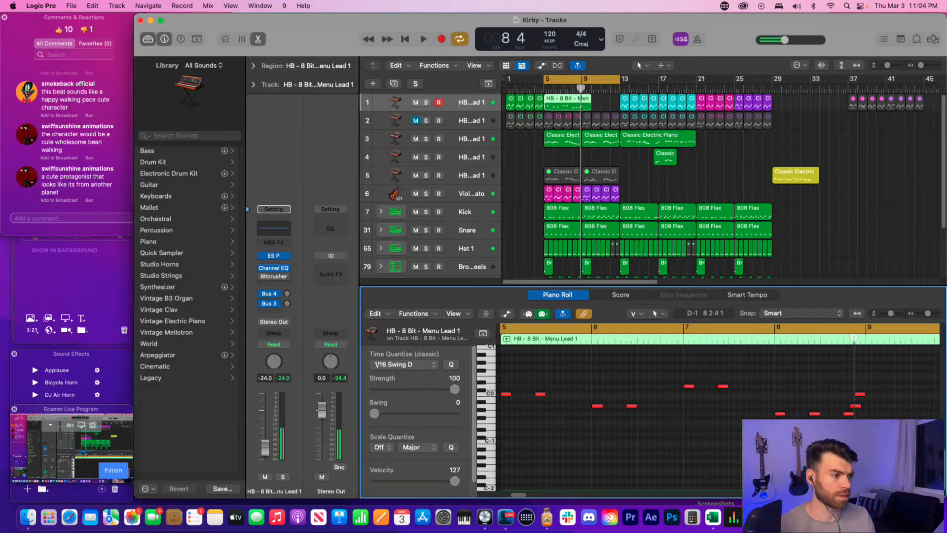
{"action": "left_click_drag", "start_coordinate": [841, 424], "coordinate": [874, 391]}
{"action": "key", "text": "Delete"}
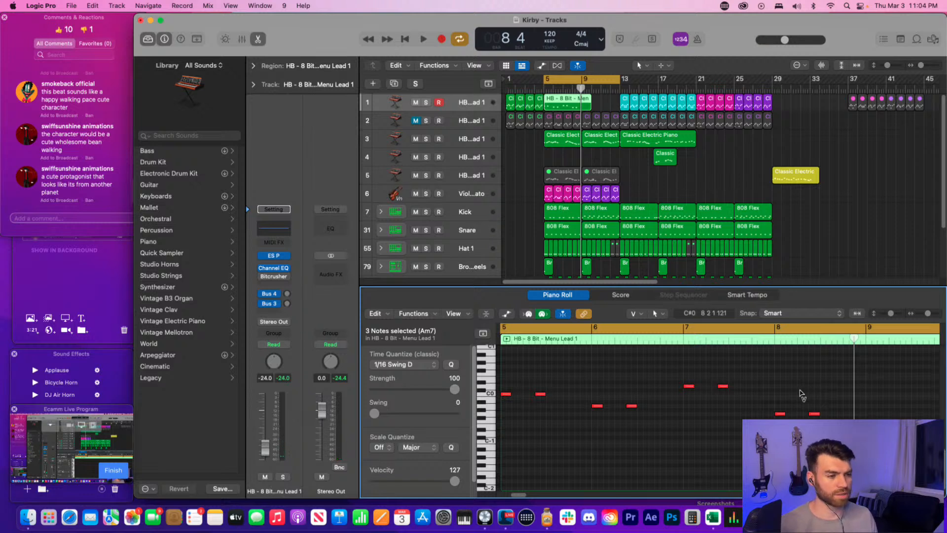
- Play the end of the bass line and copy bar 8's last note to the end of the bar, lengthened up to bar 9
{"action": "left_click", "coordinate": [680, 345]}
{"action": "key", "text": "space"}
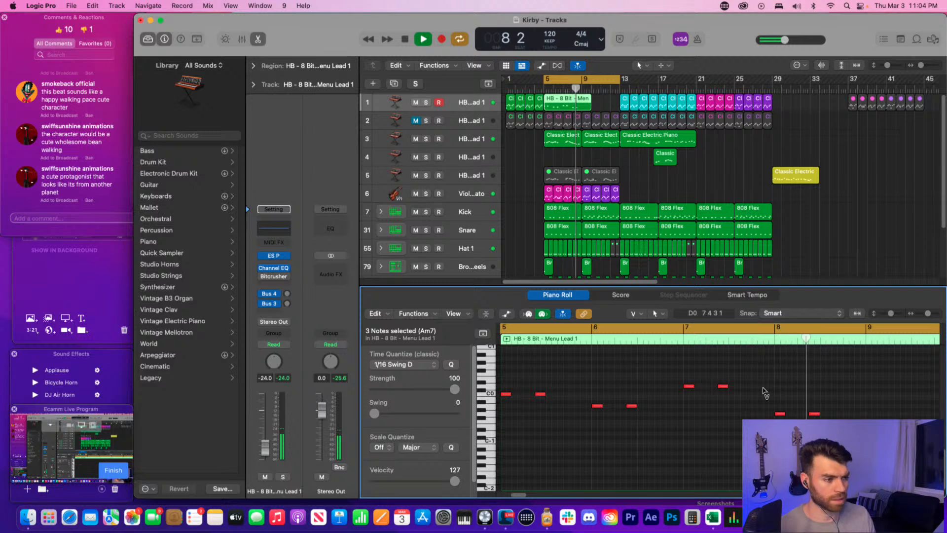
{"action": "key", "text": "space"}
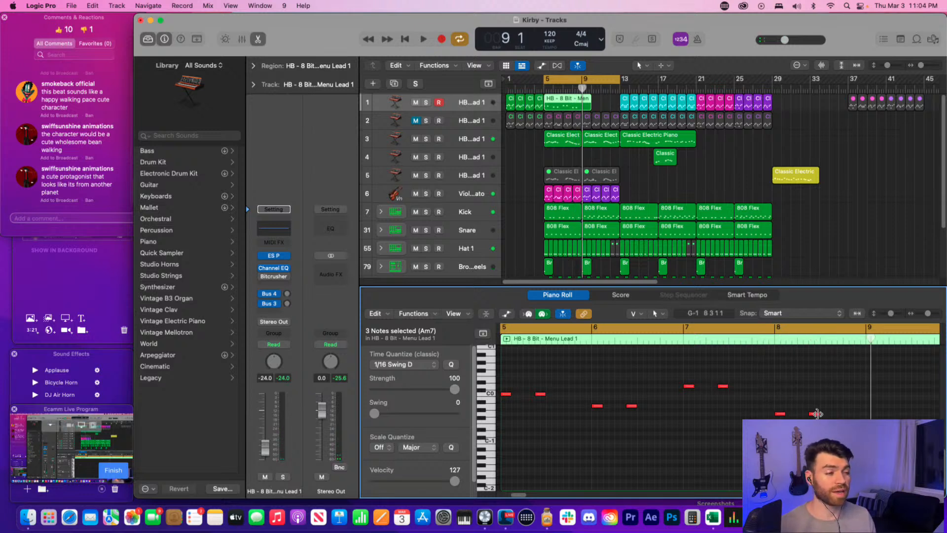
{"action": "left_click", "coordinate": [772, 341]}
{"action": "key", "text": "space"}
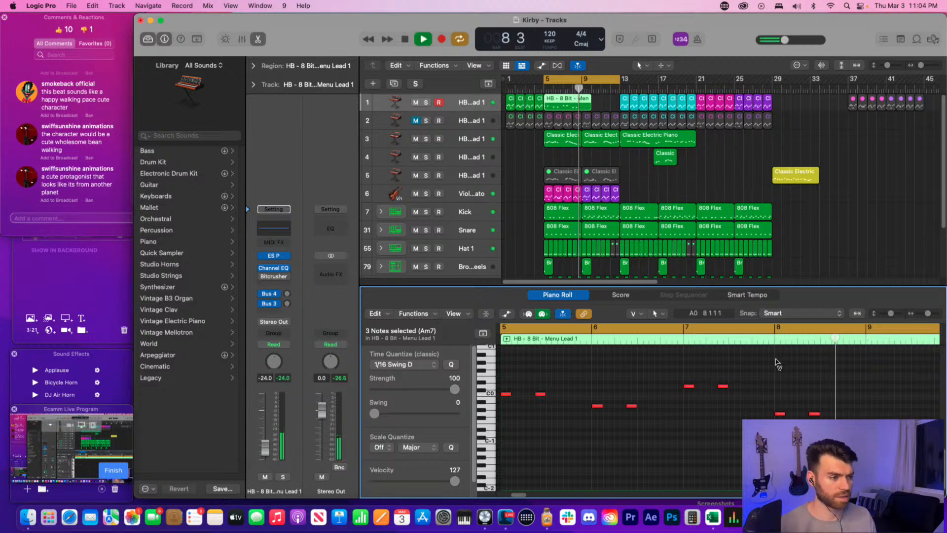
{"action": "left_click_drag", "start_coordinate": [815, 415], "coordinate": [865, 414]}
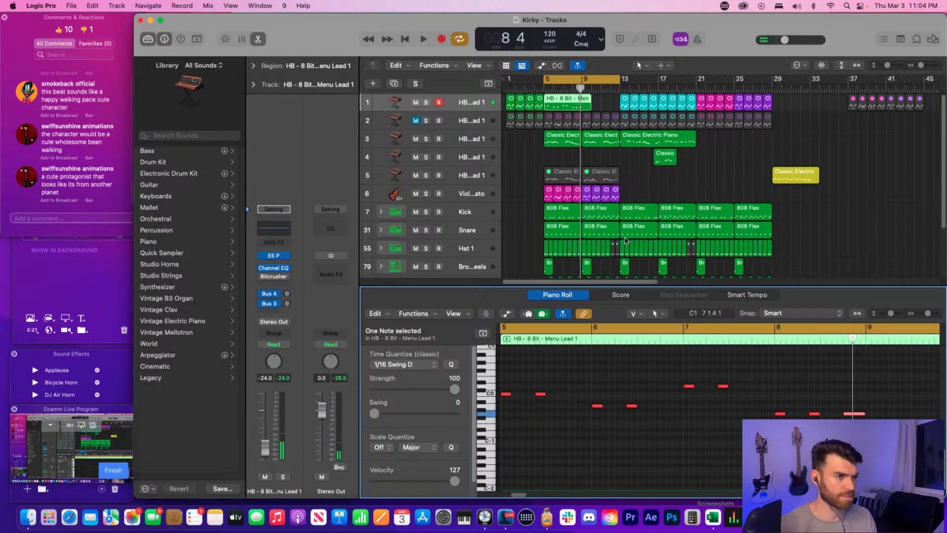
- Trim the track 1 bass region to end at bar 9 and copy it to start at bar 9
{"action": "left_click", "coordinate": [757, 190]}
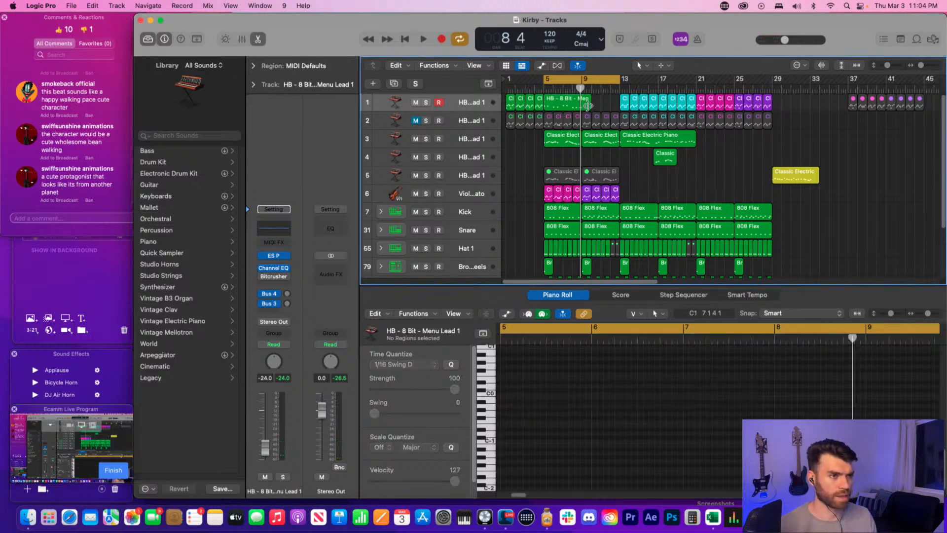
{"action": "mouse_move", "coordinate": [587, 105]}
{"action": "left_mouse_down"}
{"action": "mouse_move", "coordinate": [577, 105]}
{"action": "mouse_move", "coordinate": [598, 106]}
{"action": "left_mouse_up"}
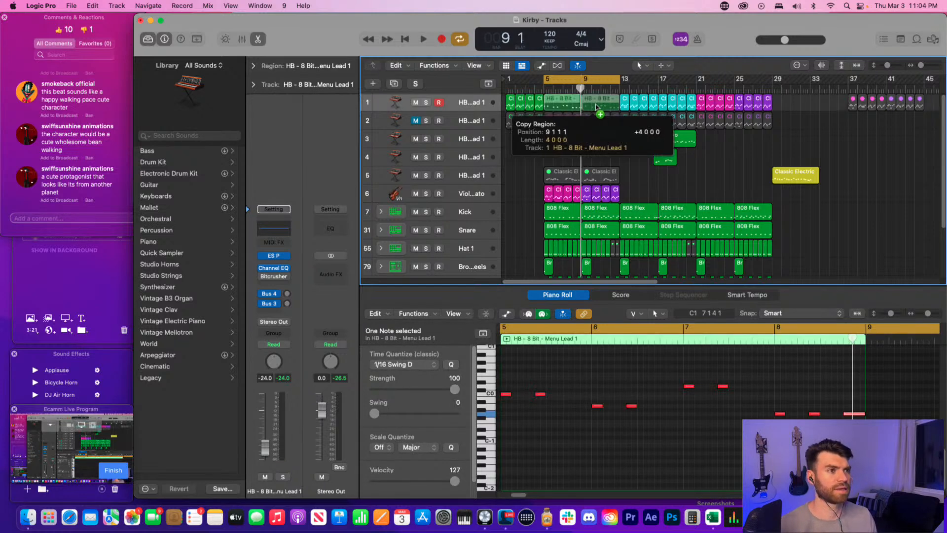
{"action": "left_click", "coordinate": [644, 171]}
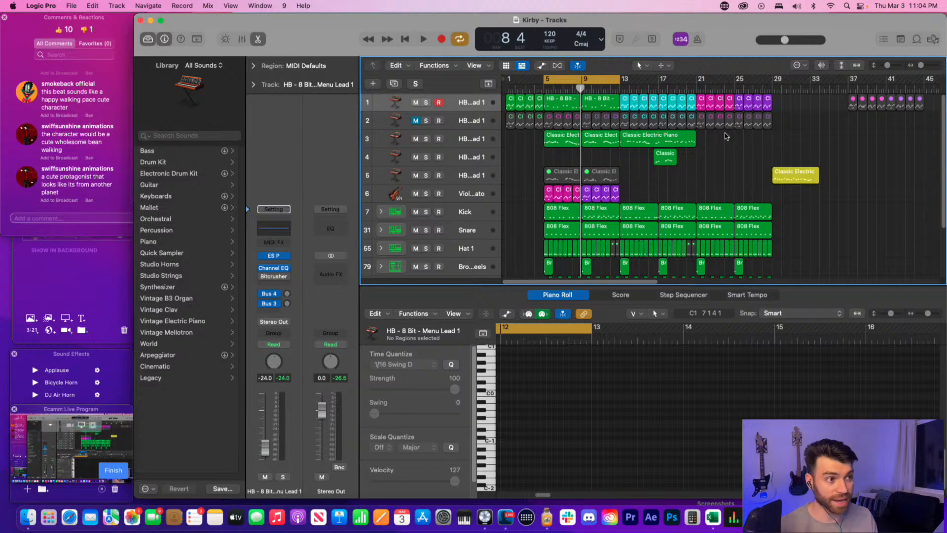
{"action": "left_click", "coordinate": [672, 157]}
{"action": "left_click", "coordinate": [700, 182]}
- Select both track 1 bass regions, view their notes together from bar 5 to bar 13, and play them back
{"action": "left_click", "coordinate": [579, 101]}
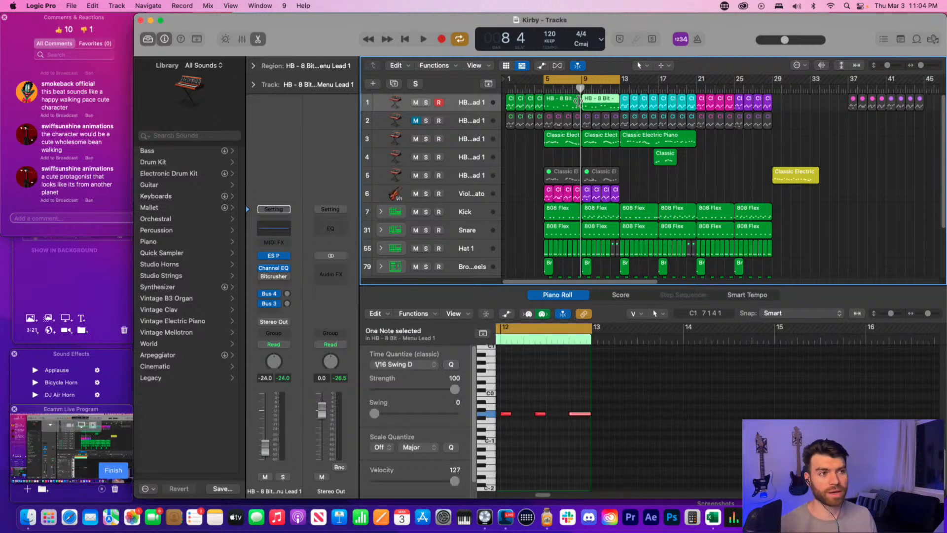
{"action": "left_click", "coordinate": [574, 103], "text": "shift"}
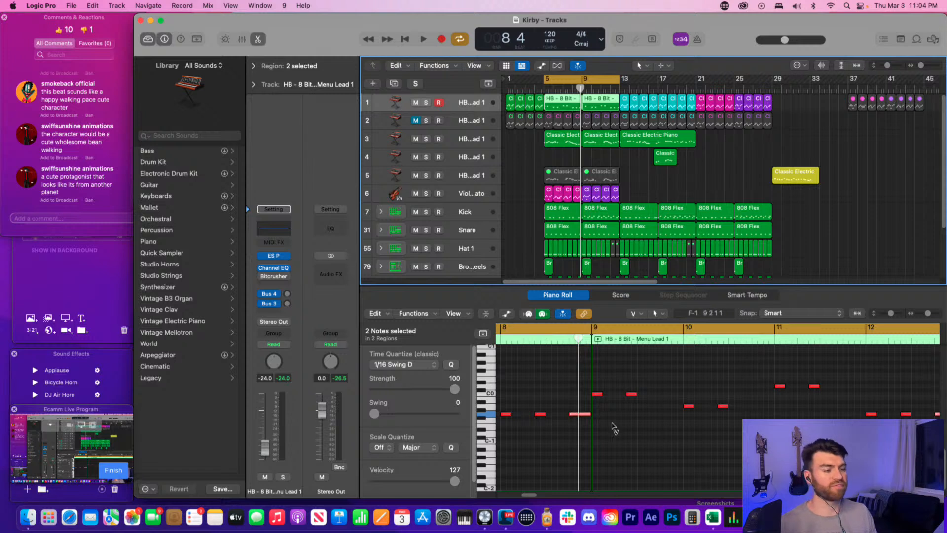
{"action": "left_click", "coordinate": [627, 439]}
{"action": "key", "text": "super+Left"}
{"action": "key", "text": "super+Left"}
{"action": "key", "text": "super+Left"}
{"action": "scroll", "coordinate": [560, 393], "scroll_direction": "left", "scroll_amount": 2}
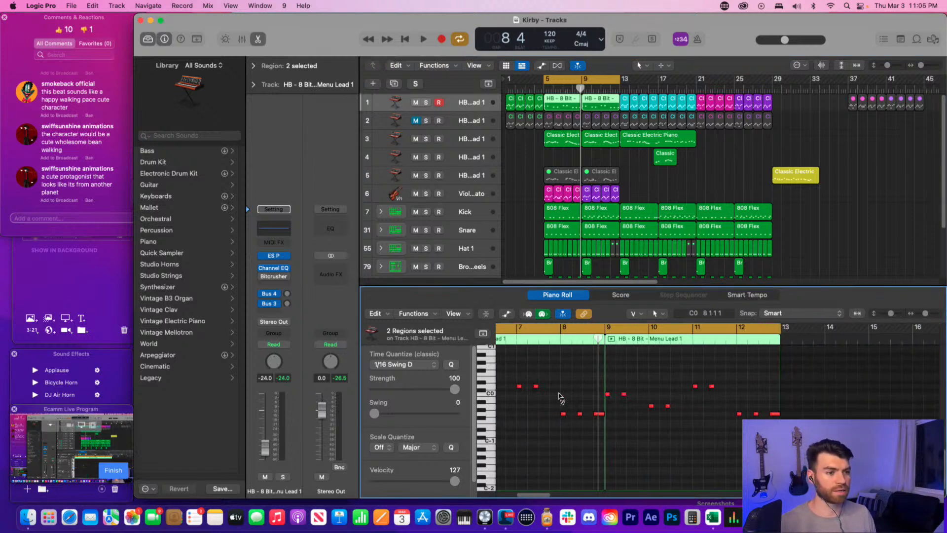
{"action": "scroll", "coordinate": [559, 394], "scroll_direction": "left", "scroll_amount": 2}
{"action": "scroll", "coordinate": [587, 422], "scroll_direction": "left", "scroll_amount": 3}
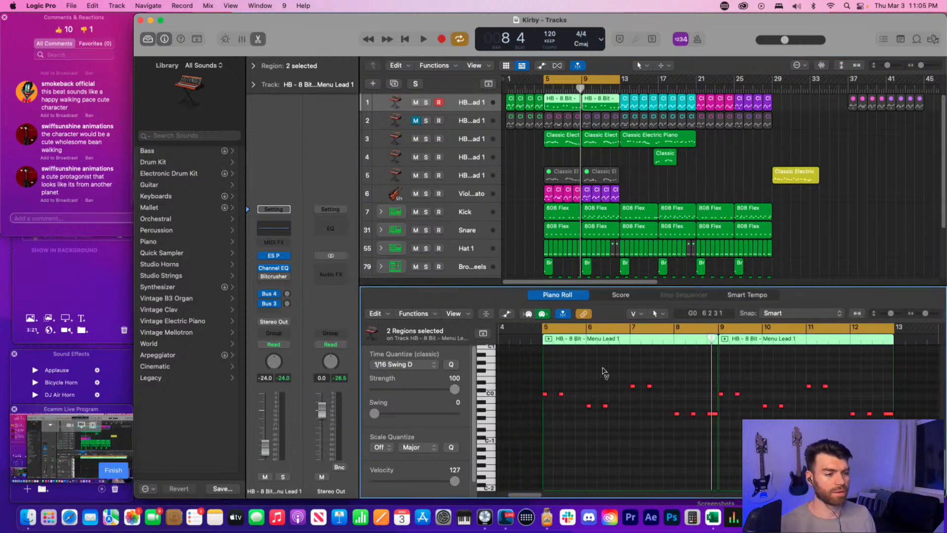
{"action": "key", "text": "space"}
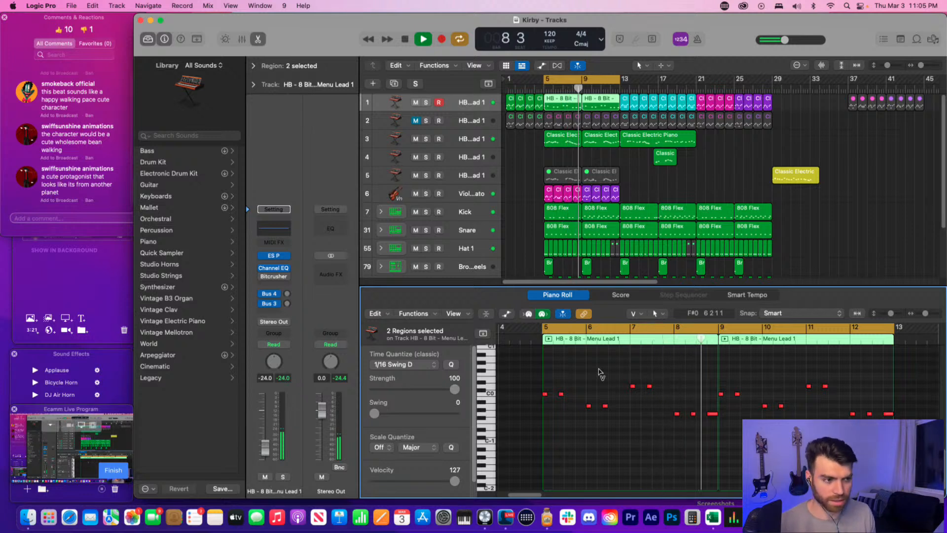
{"action": "key", "text": "space"}
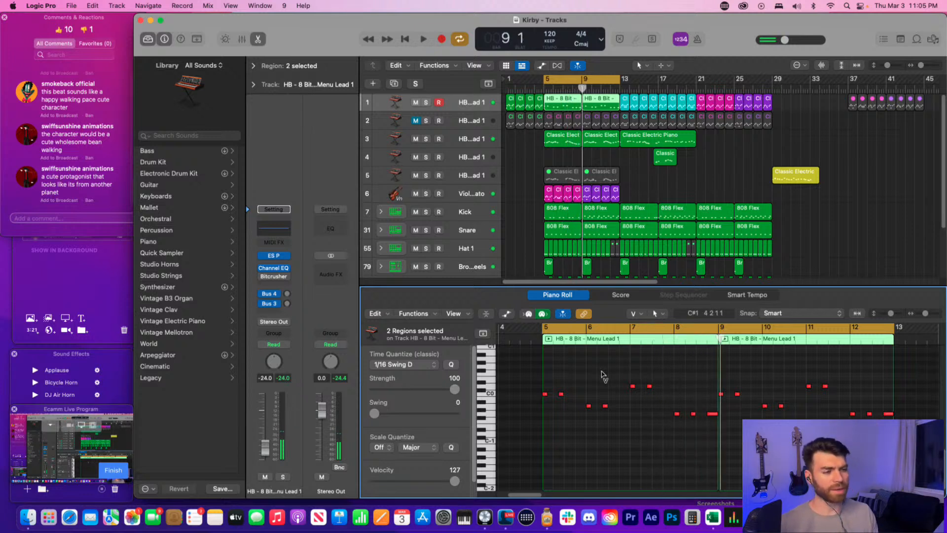
{"action": "key", "text": "space"}
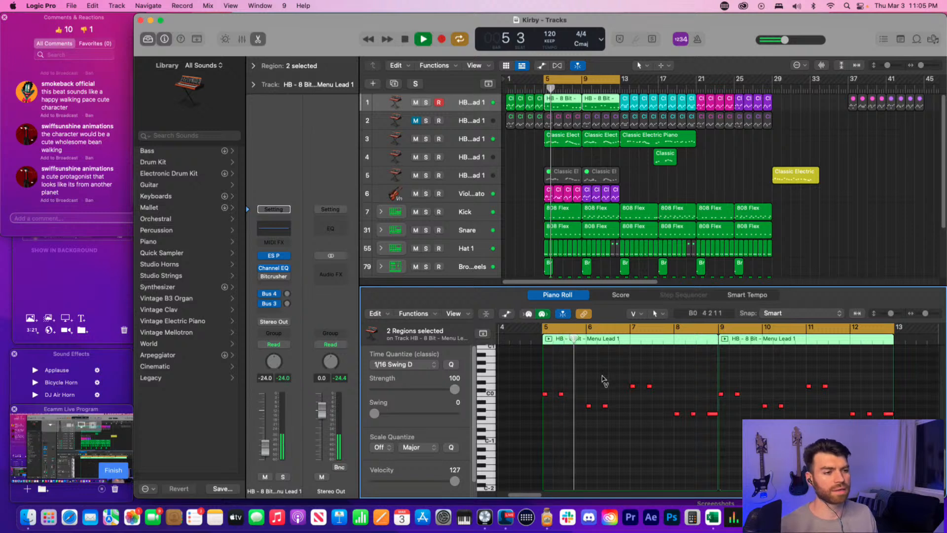
{"action": "key", "text": "space"}
- Play bar 5 of the bass line and copy its second C0 note to near the end of the bar
{"action": "key", "text": "super+Right"}
{"action": "key", "text": "super+Right"}
{"action": "key", "text": "super+Right"}
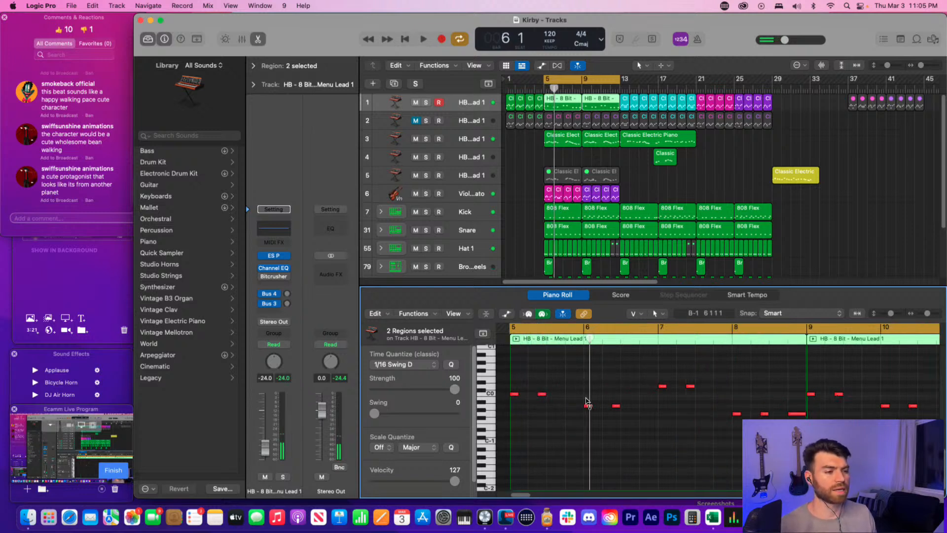
{"action": "key", "text": "space"}
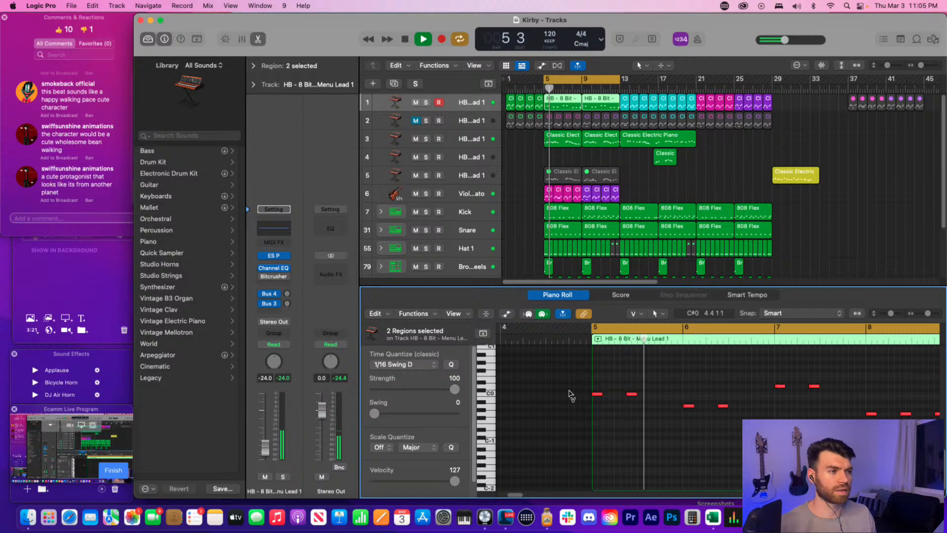
{"action": "key", "text": "space"}
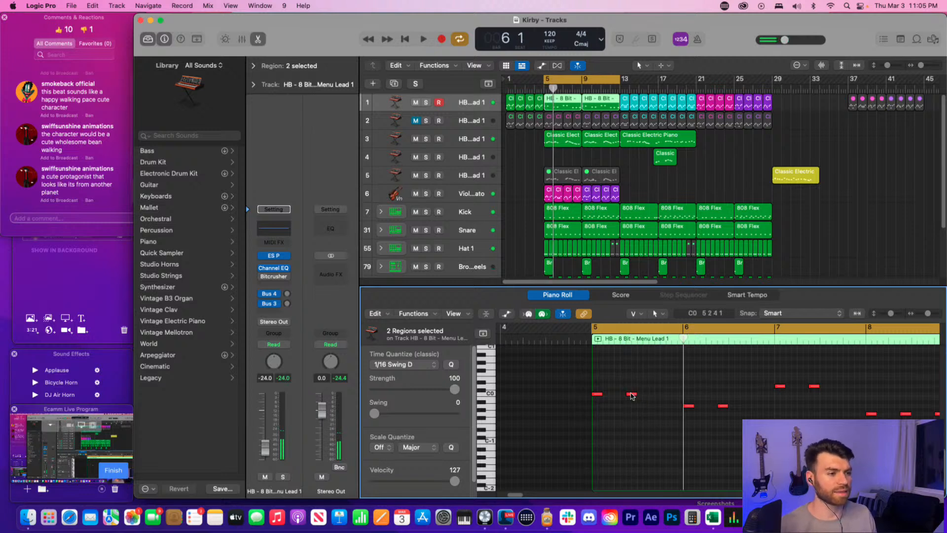
{"action": "key", "text": "space"}
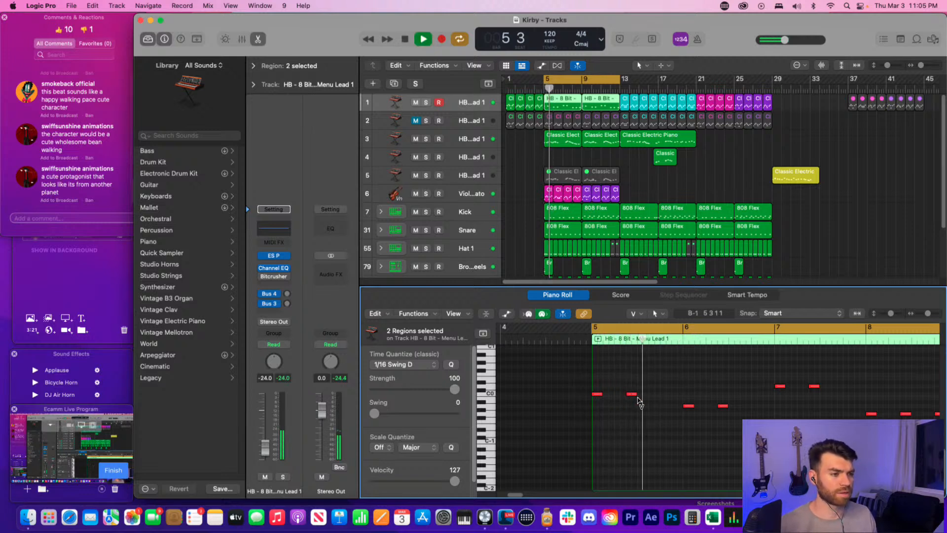
{"action": "key", "text": "space"}
{"action": "left_click_drag", "start_coordinate": [632, 394], "coordinate": [667, 394]}
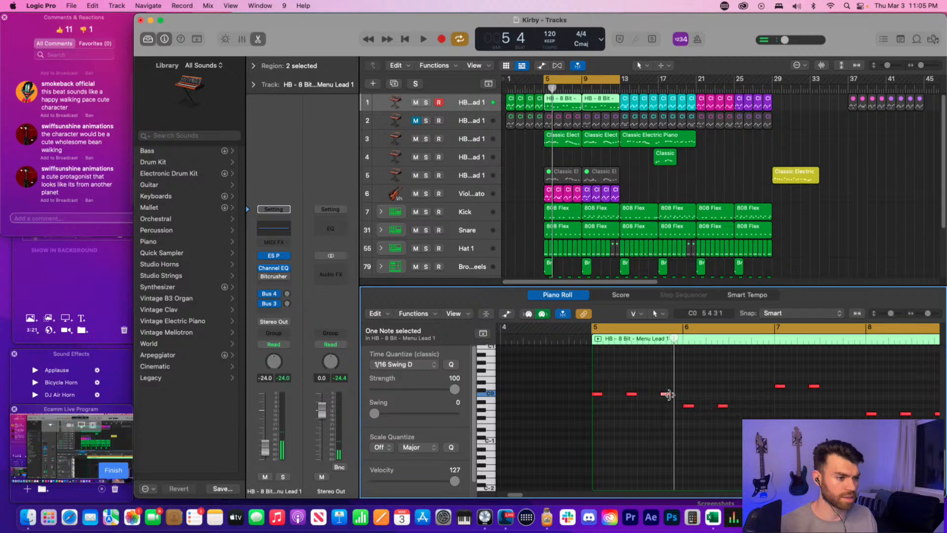
{"action": "key", "text": "space"}
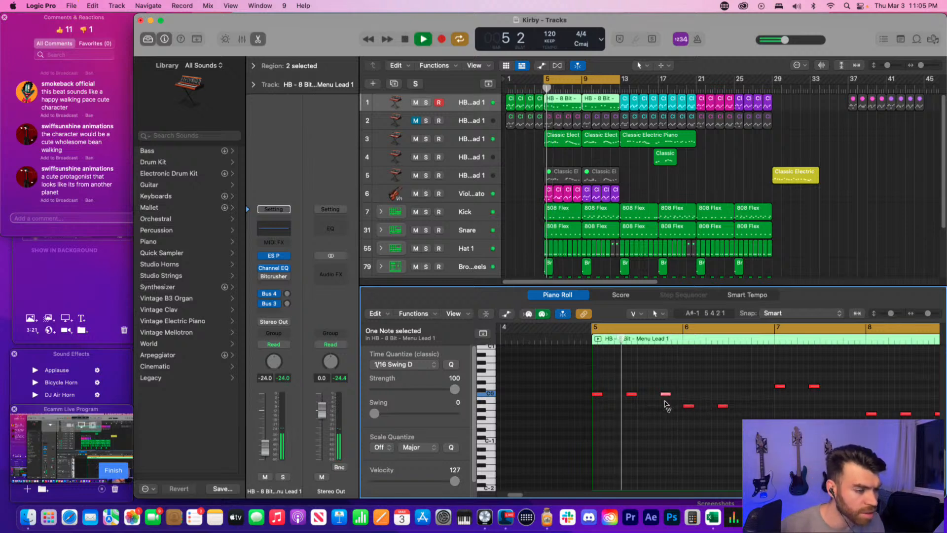
{"action": "key", "text": "space"}
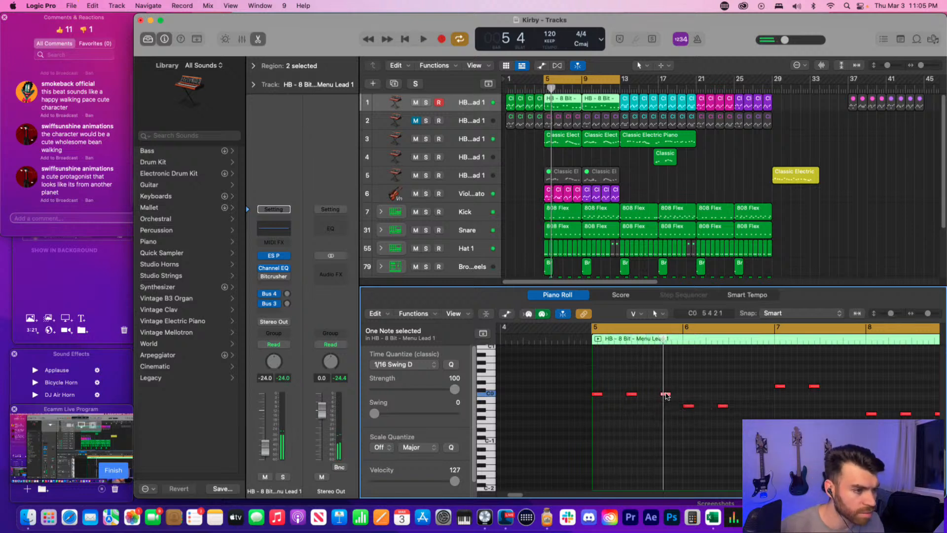
- Move the copied note in bar 5 slightly later, lengthen it up to bar 6, and play it back
{"action": "left_click_drag", "start_coordinate": [666, 395], "coordinate": [671, 395]}
{"action": "key", "text": "space"}
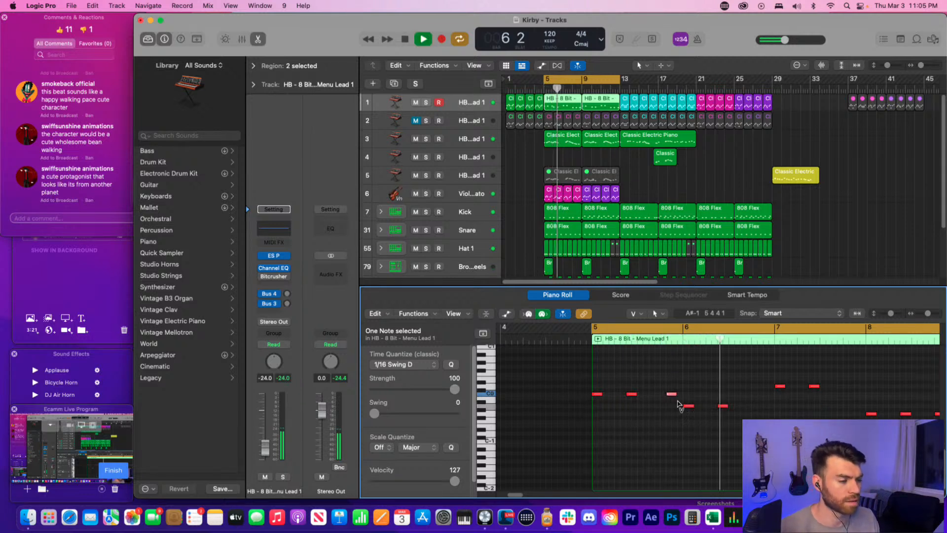
{"action": "key", "text": "space"}
{"action": "left_click_drag", "start_coordinate": [676, 393], "coordinate": [682, 395]}
{"action": "left_click", "coordinate": [663, 436]}
{"action": "key", "text": "space"}
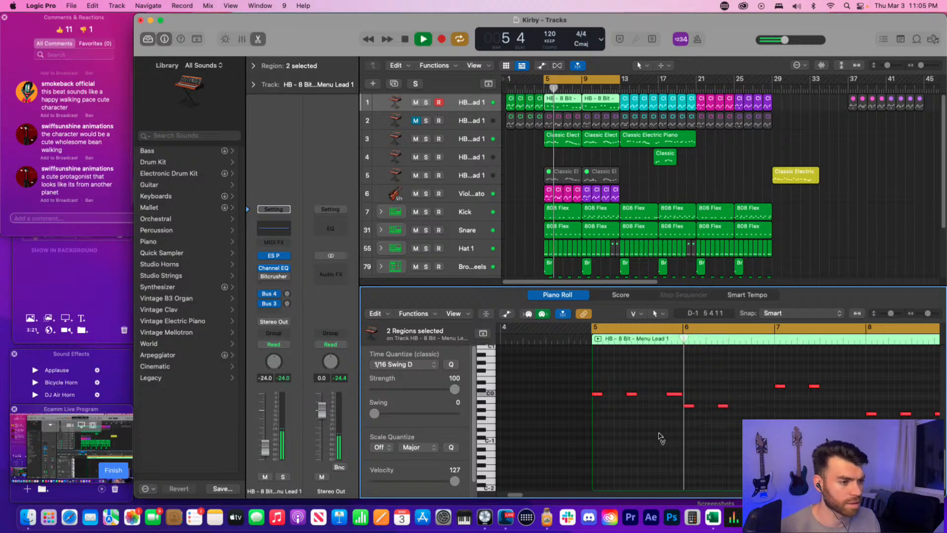
{"action": "key", "text": "space"}
- Copy bar 6's second note to the end of the bar, lengthened up to bar 7, and play the result
{"action": "left_click", "coordinate": [723, 406]}
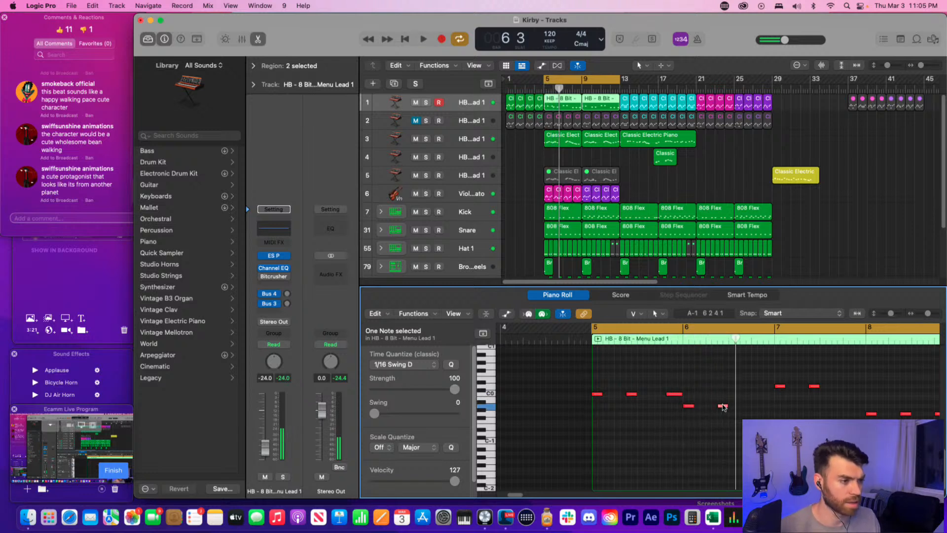
{"action": "left_click_drag", "start_coordinate": [723, 406], "coordinate": [777, 406]}
{"action": "key", "text": "space"}
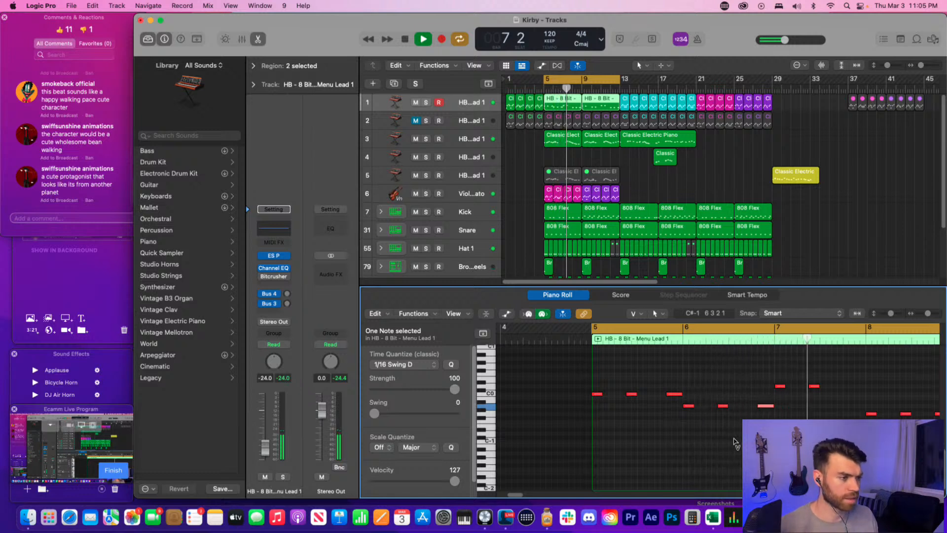
{"action": "key", "text": "space"}
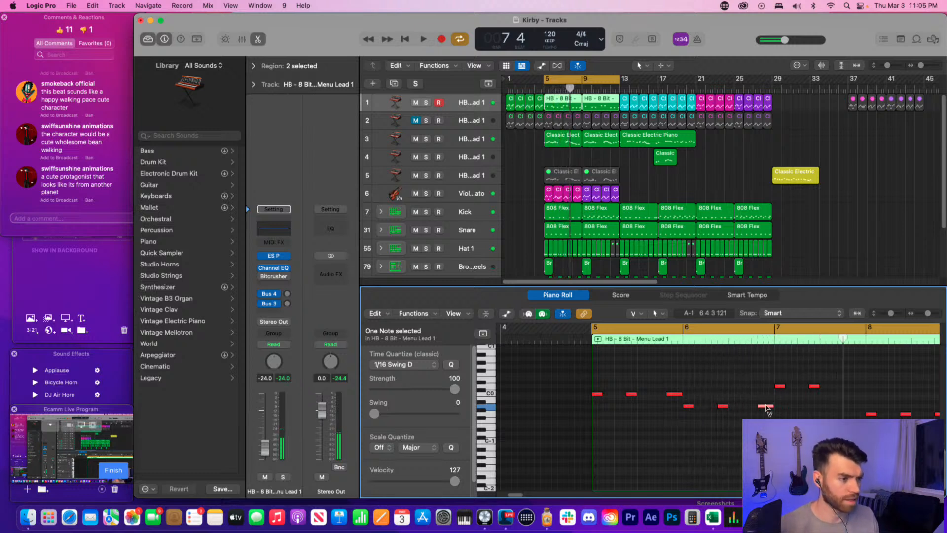
{"action": "left_click", "coordinate": [666, 397]}
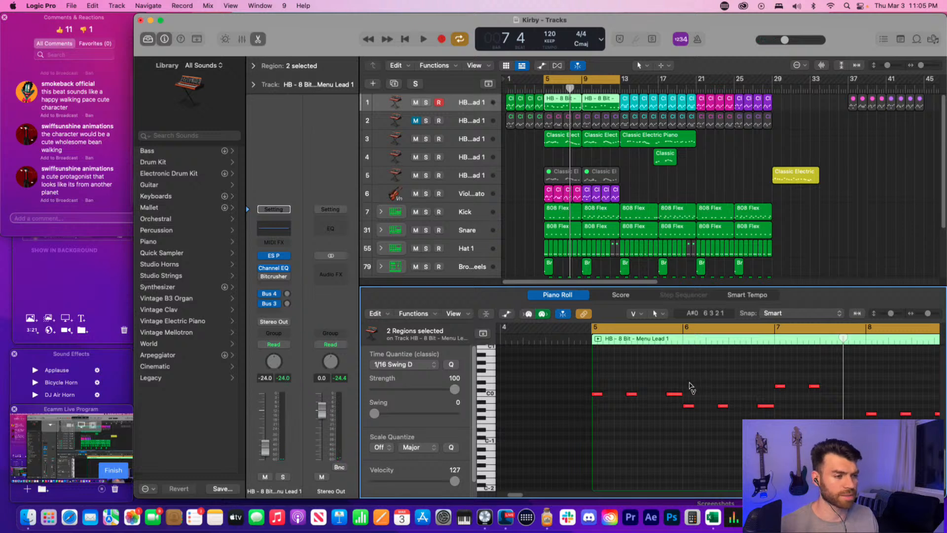
- Raise bar 5's last note to D0, lower bar 6's last note to G-1, and play both changes
{"action": "key", "text": "space"}
{"action": "left_click", "coordinate": [673, 394]}
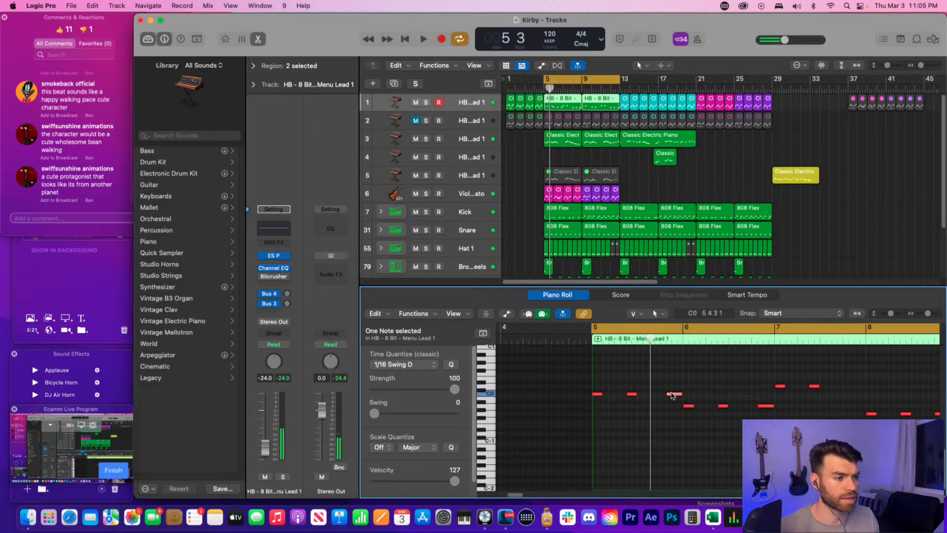
{"action": "left_click_drag", "start_coordinate": [673, 394], "coordinate": [674, 389]}
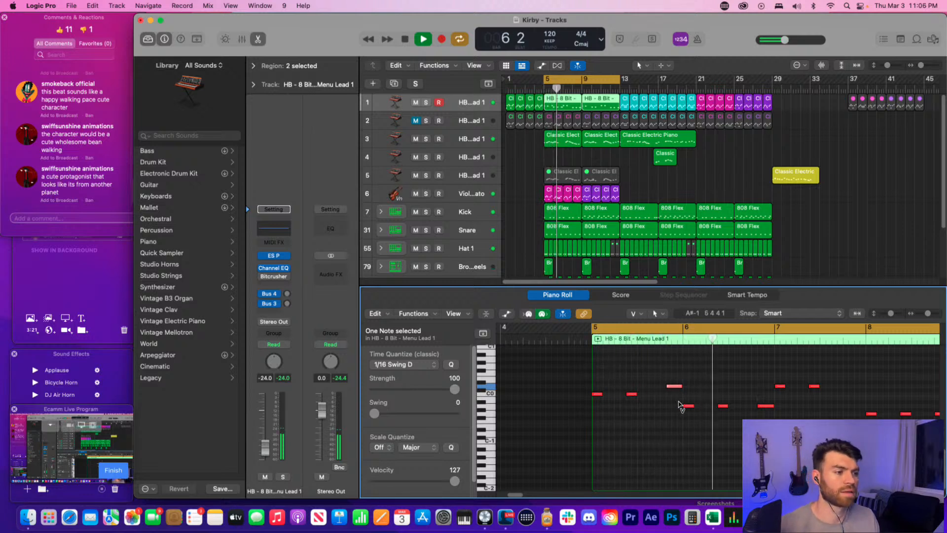
{"action": "left_click_drag", "start_coordinate": [757, 408], "coordinate": [761, 414]}
{"action": "key", "text": "space"}
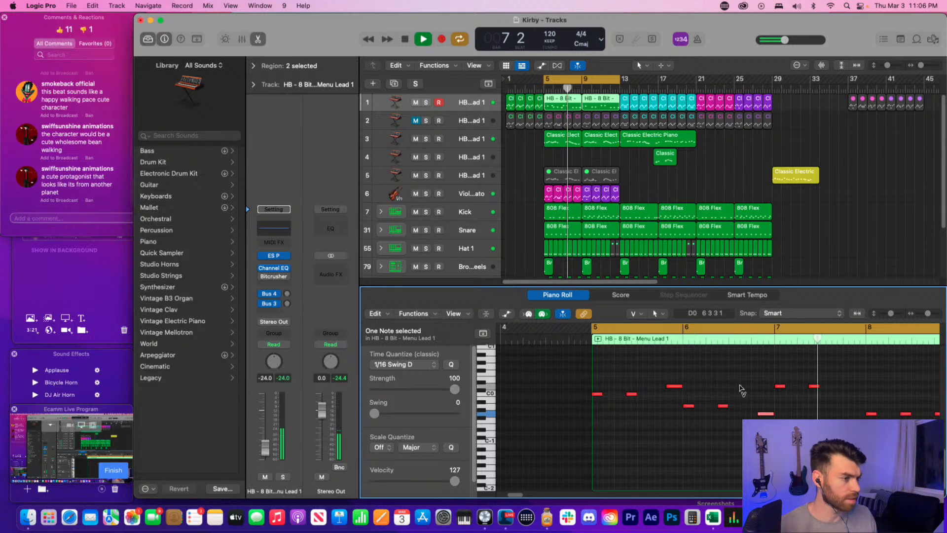
{"action": "key", "text": "space"}
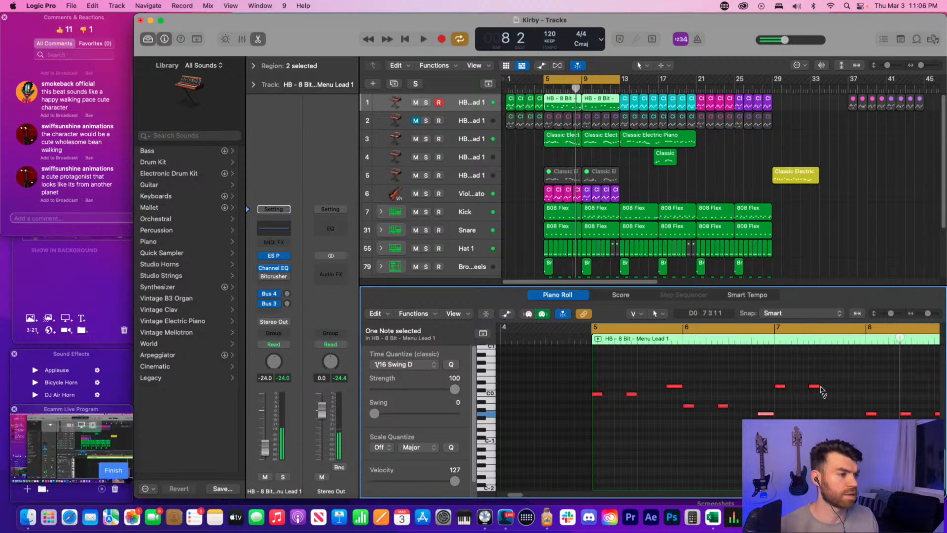
- Copy bar 7's second note to the end of the bar, lengthened up to bar 8 and a step higher, and play it
{"action": "left_click_drag", "start_coordinate": [813, 388], "coordinate": [865, 383]}
{"action": "key", "text": "space"}
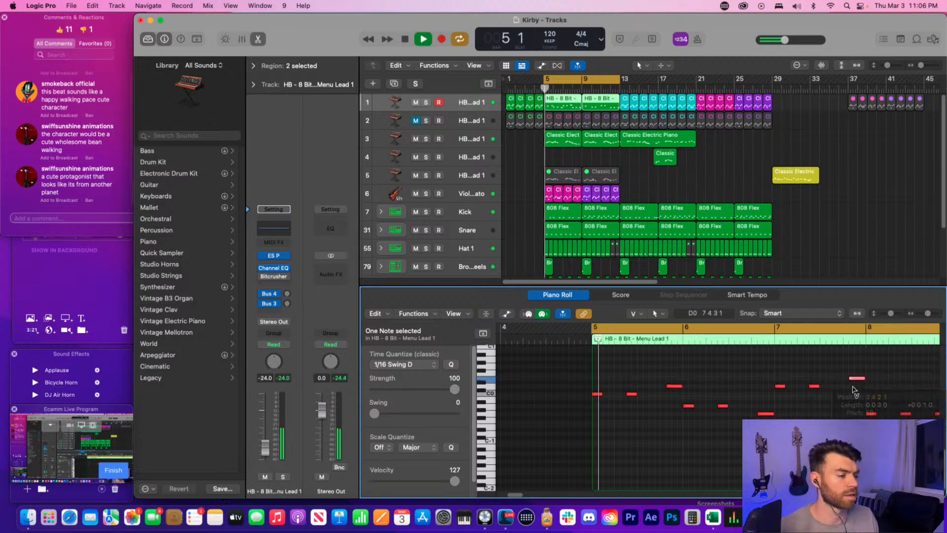
{"action": "left_click", "coordinate": [844, 401]}
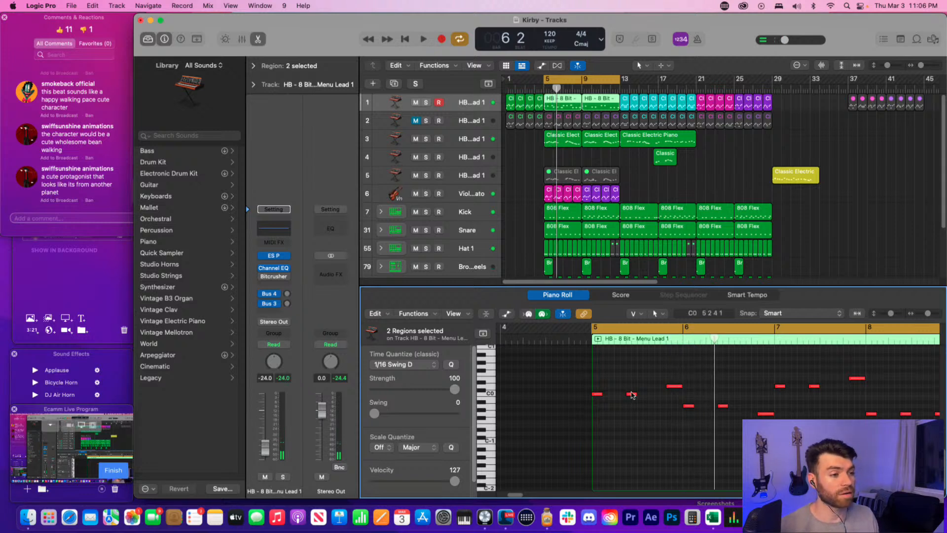
- Try a very short copy of bar 5's second note just before the bar's last note, and play the bass line
{"action": "left_click_drag", "start_coordinate": [633, 395], "coordinate": [663, 395]}
{"action": "key", "text": "space"}
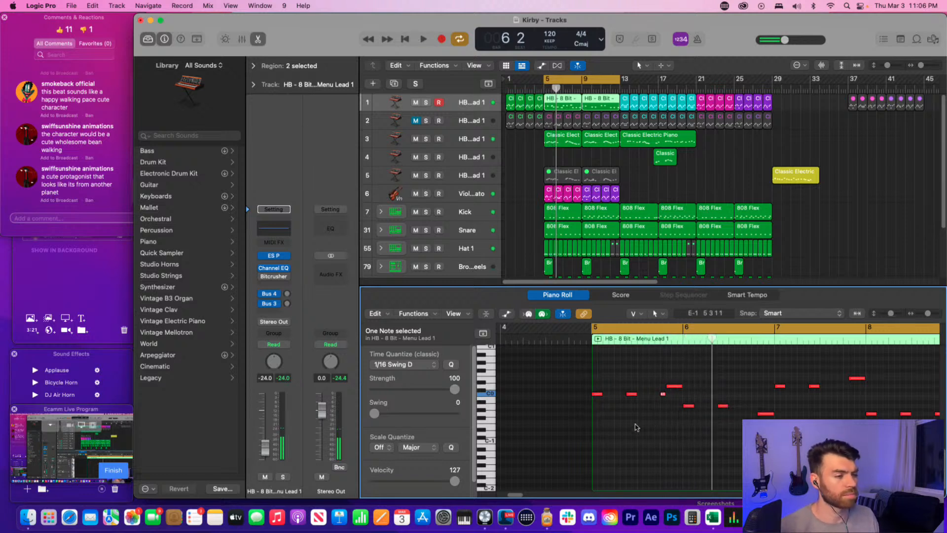
{"action": "key", "text": "space"}
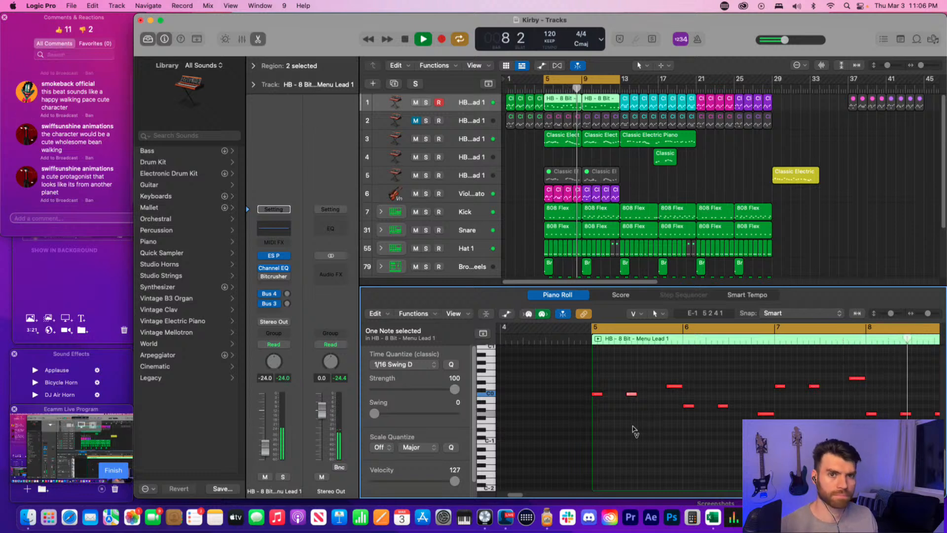
- Add a very short copy of bar 8's second note just before the bar's last note and play from the end of bar 7
{"action": "key", "text": "space"}
{"action": "left_click", "coordinate": [598, 421]}
{"action": "scroll", "coordinate": [582, 389], "scroll_direction": "right", "scroll_amount": 2}
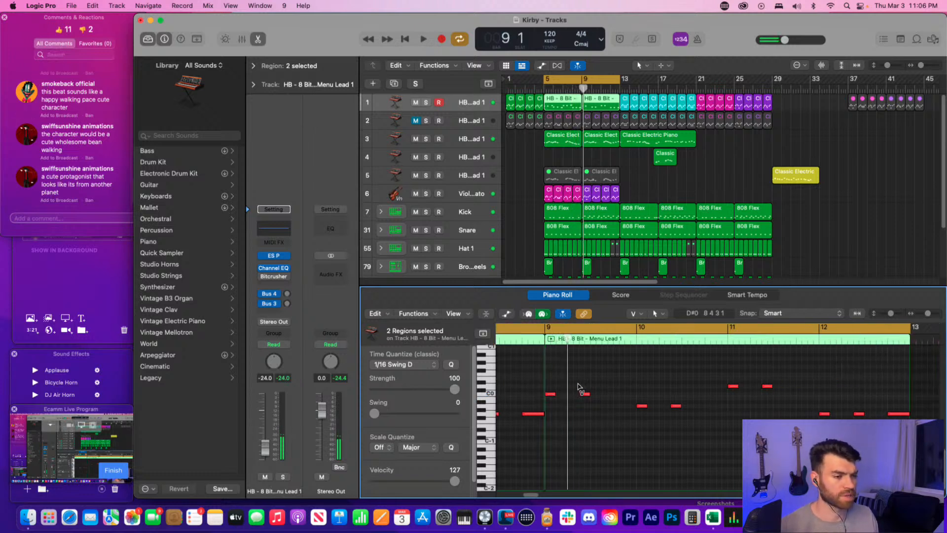
{"action": "scroll", "coordinate": [578, 387], "scroll_direction": "left", "scroll_amount": 4}
{"action": "scroll", "coordinate": [580, 387], "scroll_direction": "left", "scroll_amount": 1}
{"action": "left_click", "coordinate": [553, 342]}
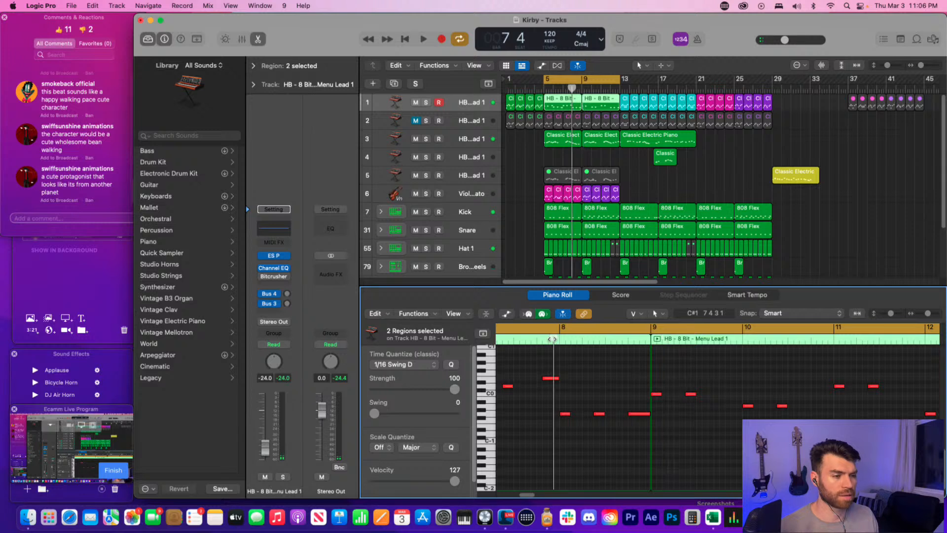
{"action": "key", "text": "space"}
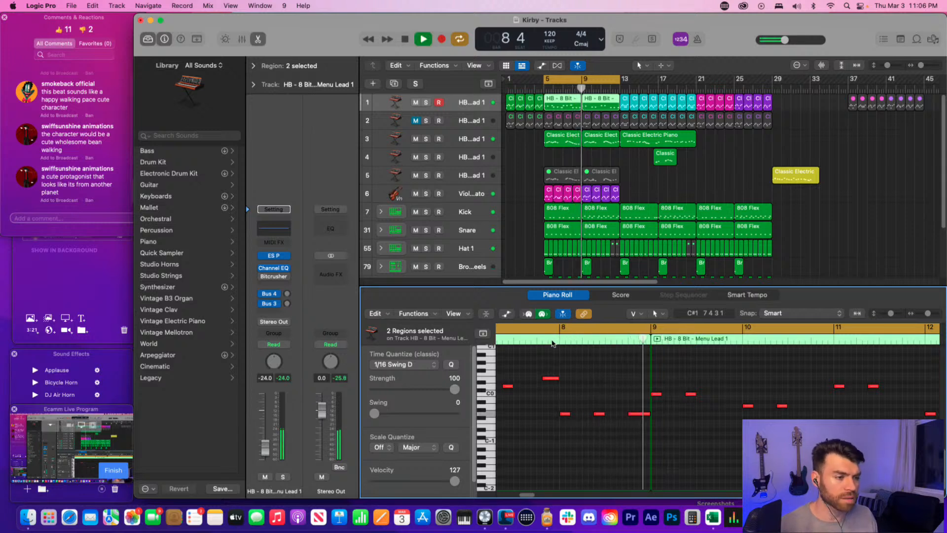
{"action": "key", "text": "space"}
{"action": "left_click_drag", "start_coordinate": [599, 415], "coordinate": [616, 415]}
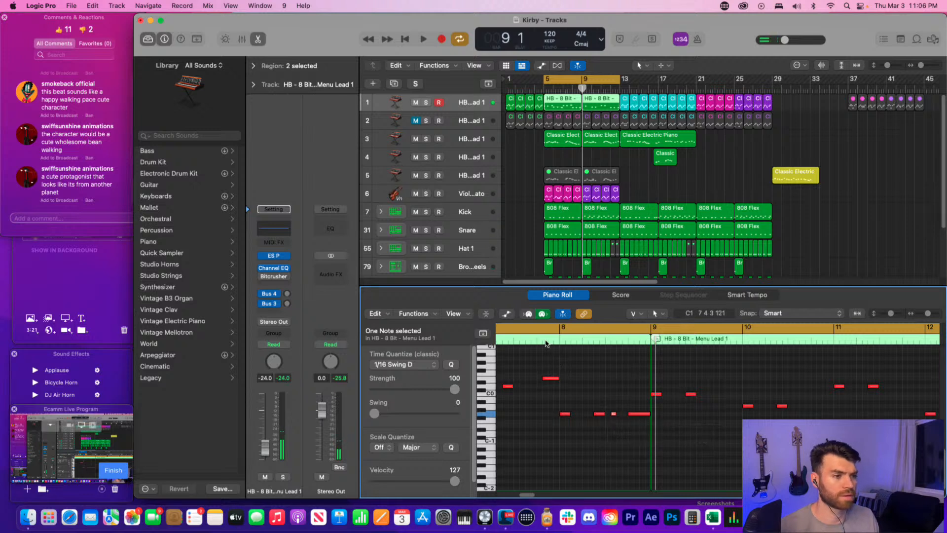
{"action": "double_click", "coordinate": [546, 344]}
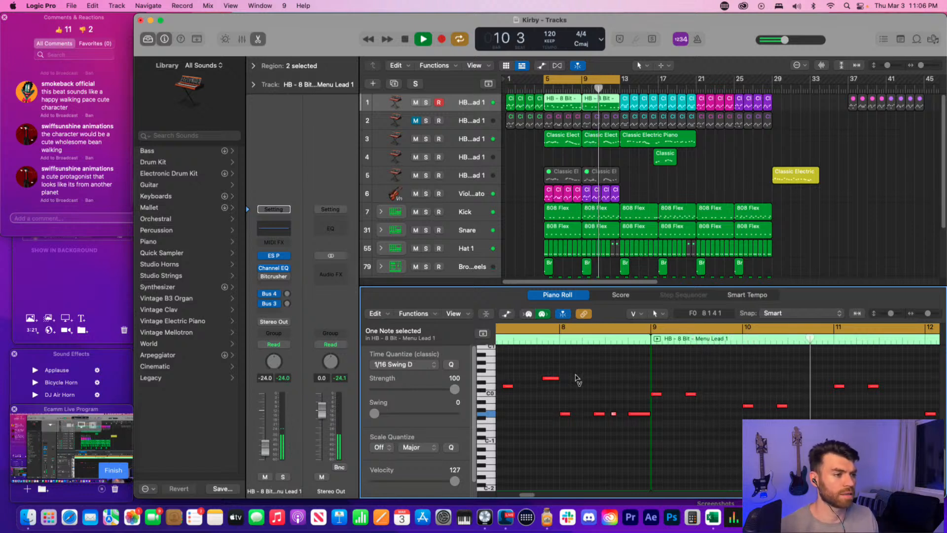
- Add a very short copy of bar 6's second note just before the bar's last note and play the bass line
{"action": "scroll", "coordinate": [585, 389], "scroll_direction": "left", "scroll_amount": 6}
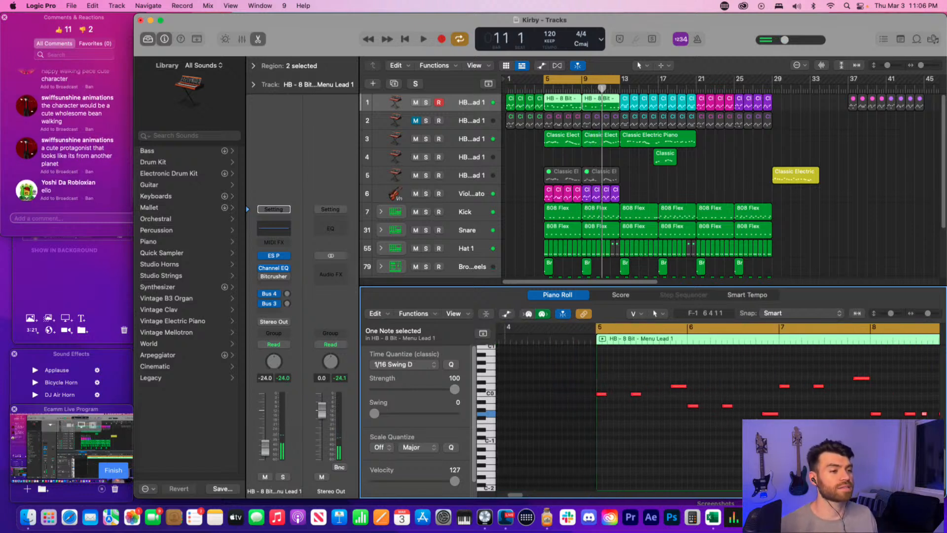
{"action": "scroll", "coordinate": [590, 389], "scroll_direction": "right", "scroll_amount": 1}
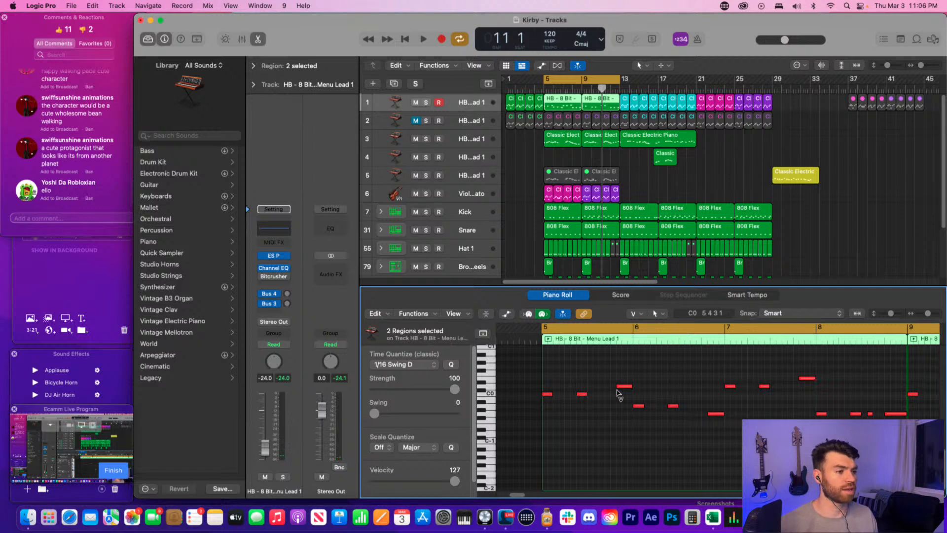
{"action": "key", "text": "space"}
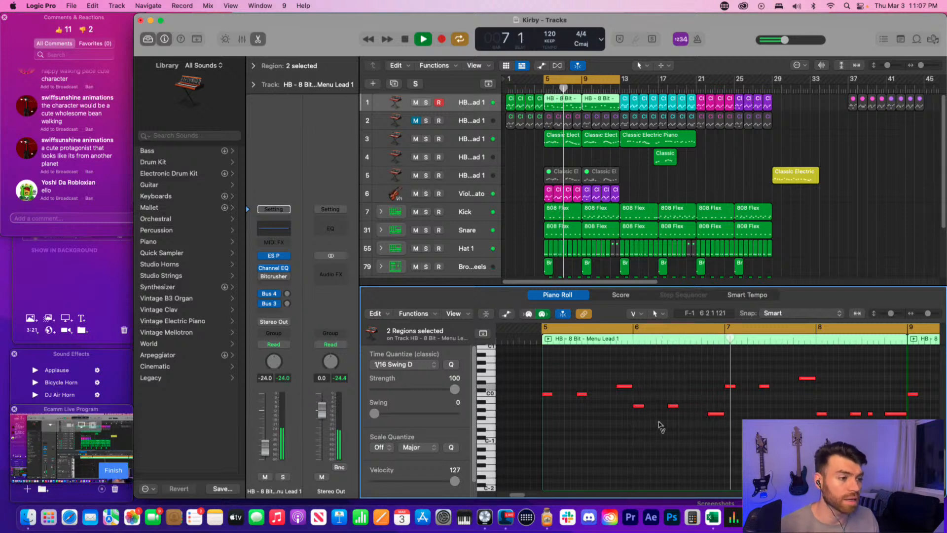
{"action": "key", "text": "space"}
{"action": "left_click_drag", "start_coordinate": [673, 407], "coordinate": [689, 409]}
{"action": "left_click", "coordinate": [690, 434]}
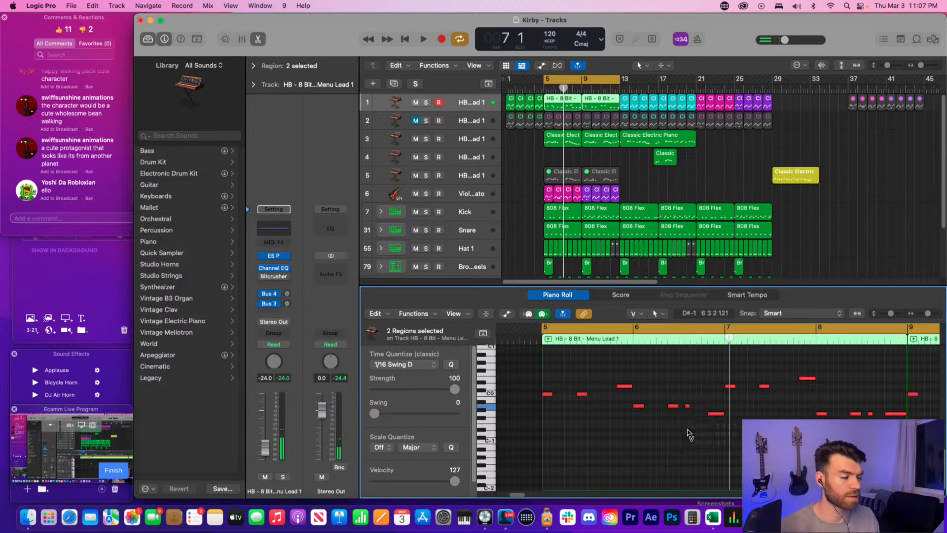
{"action": "key", "text": "space"}
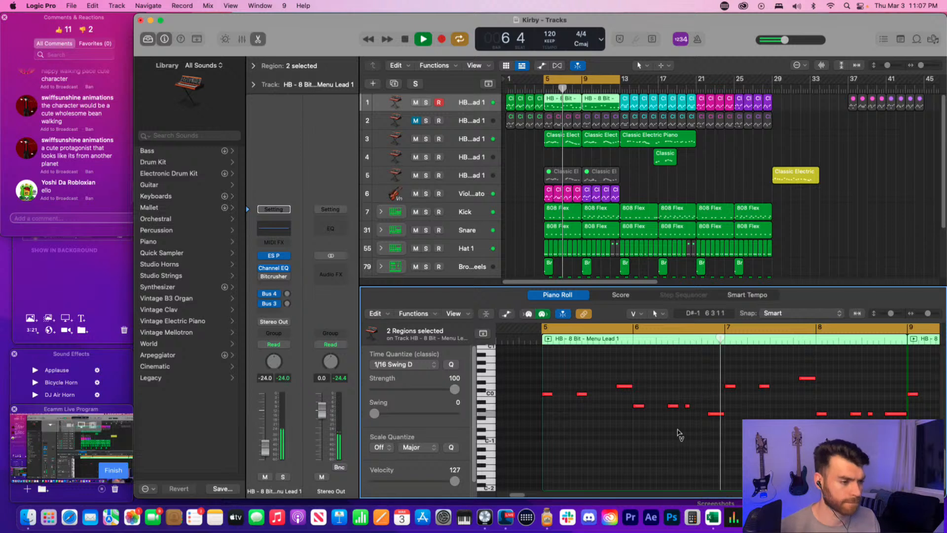
- Shift the very short note in bar 6 slightly later and play the bass line from bar 5
{"action": "key", "text": "space"}
{"action": "left_click", "coordinate": [693, 407]}
{"action": "left_click", "coordinate": [871, 414]}
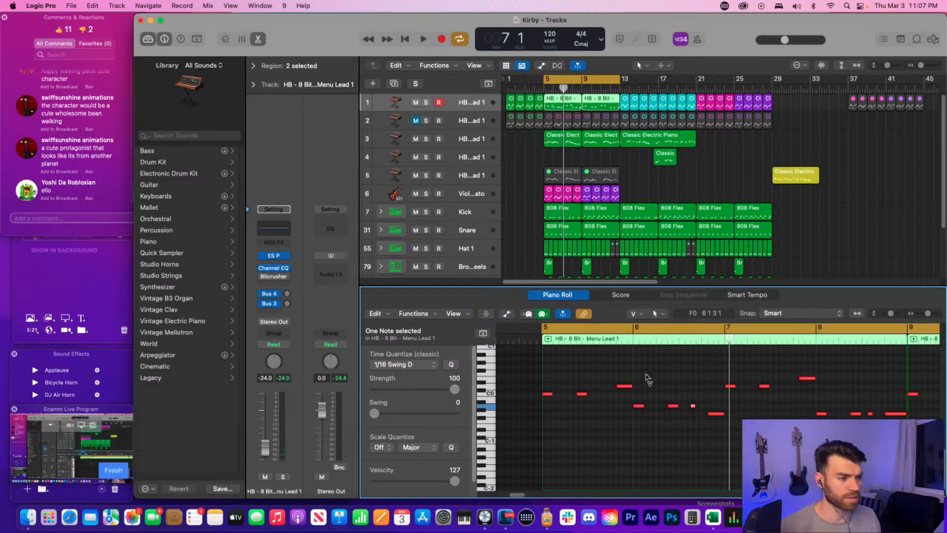
{"action": "key", "text": "space"}
{"action": "left_click", "coordinate": [667, 380]}
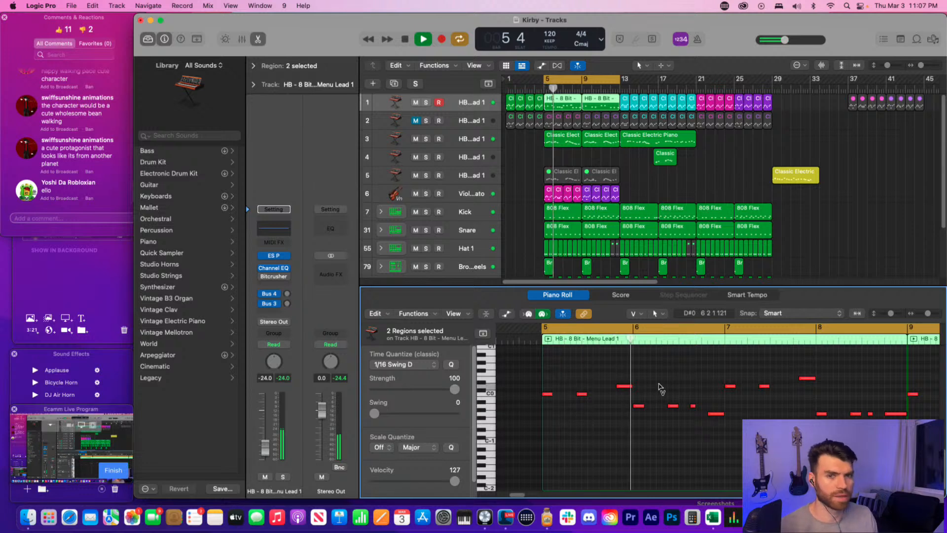
{"action": "key", "text": "space"}
{"action": "key", "text": "space"}
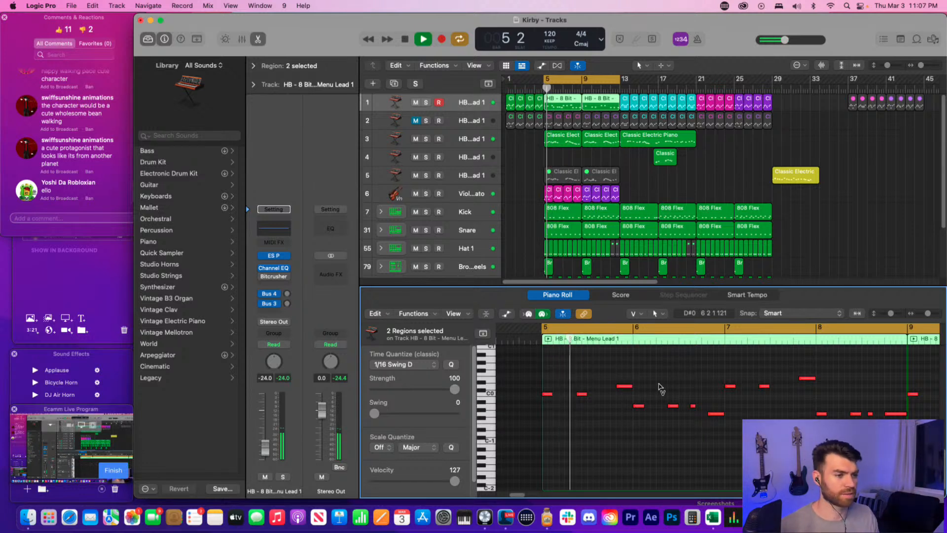
{"action": "key", "text": "space"}
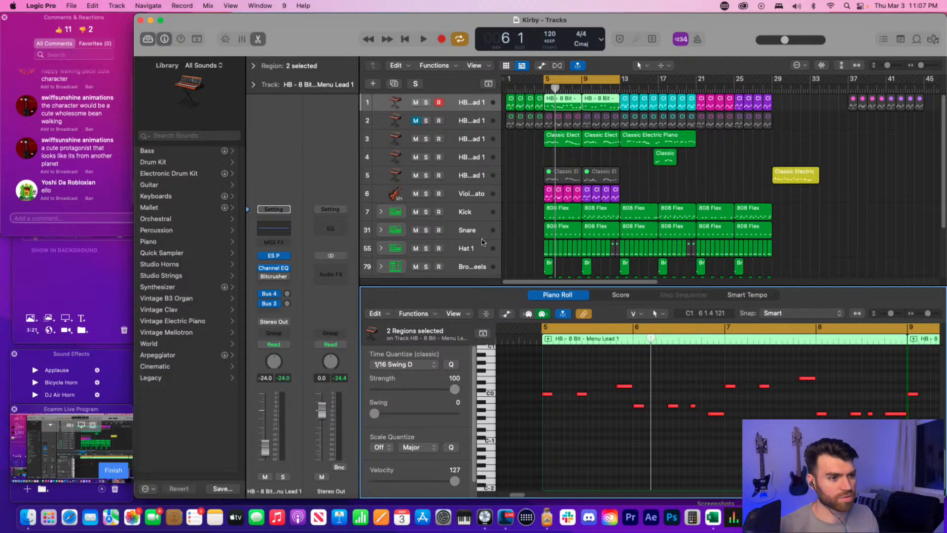
- Reposition the Ecamm Live Program preview over the lower part of the Sound Effects list, and play the song
{"action": "left_click", "coordinate": [508, 217]}
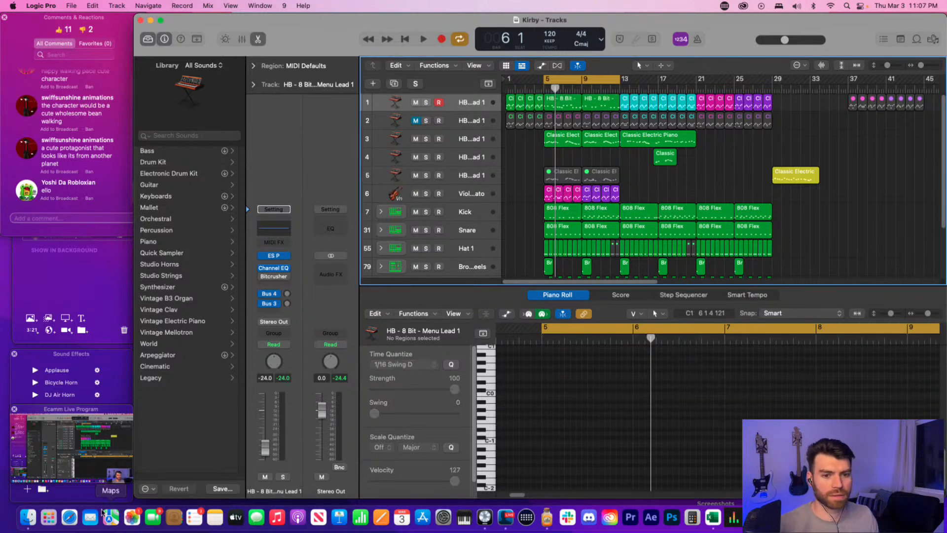
{"action": "left_click", "coordinate": [113, 470]}
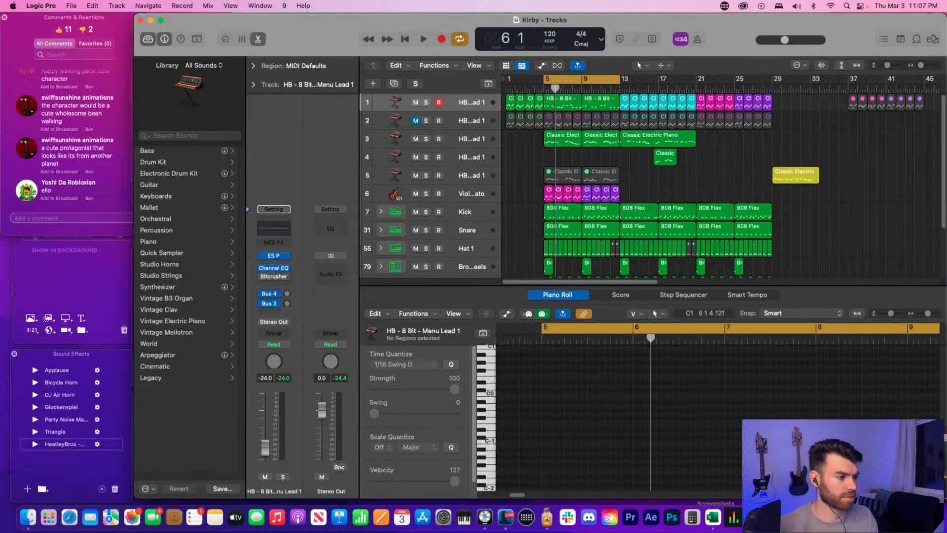
{"action": "left_click_drag", "start_coordinate": [946, 377], "coordinate": [114, 436]}
{"action": "left_click", "coordinate": [810, 251]}
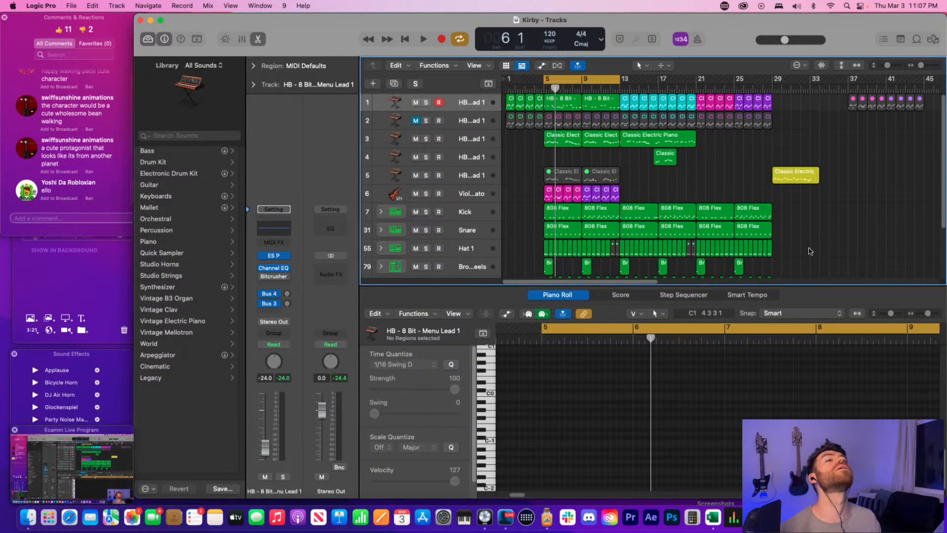
{"action": "key", "text": "space"}
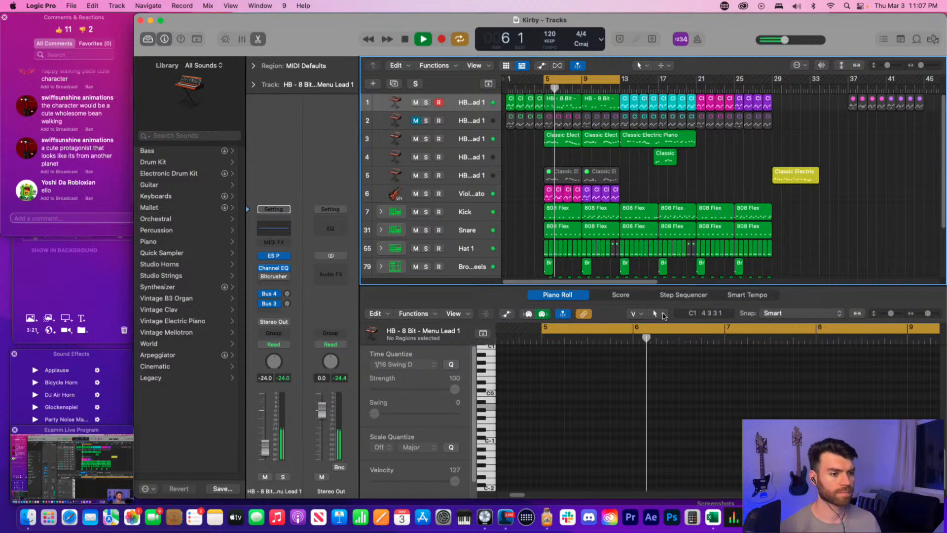
- Switch to Audio Hijack, restart the "Current Ecamm Set up" session, minimize its windows and return to the Logic Pro project
{"action": "left_click", "coordinate": [548, 517]}
{"action": "double_click", "coordinate": [239, 134]}
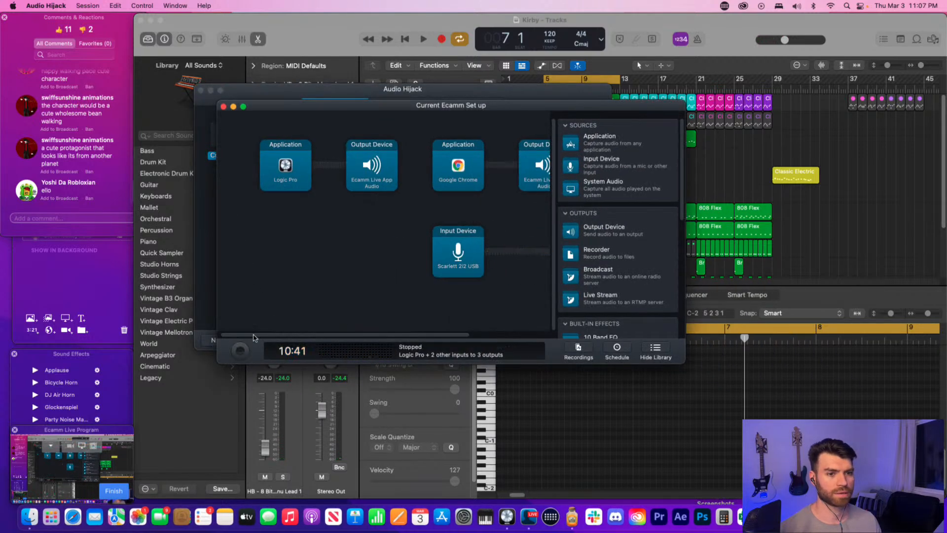
{"action": "left_click", "coordinate": [223, 107]}
{"action": "left_click", "coordinate": [515, 212]}
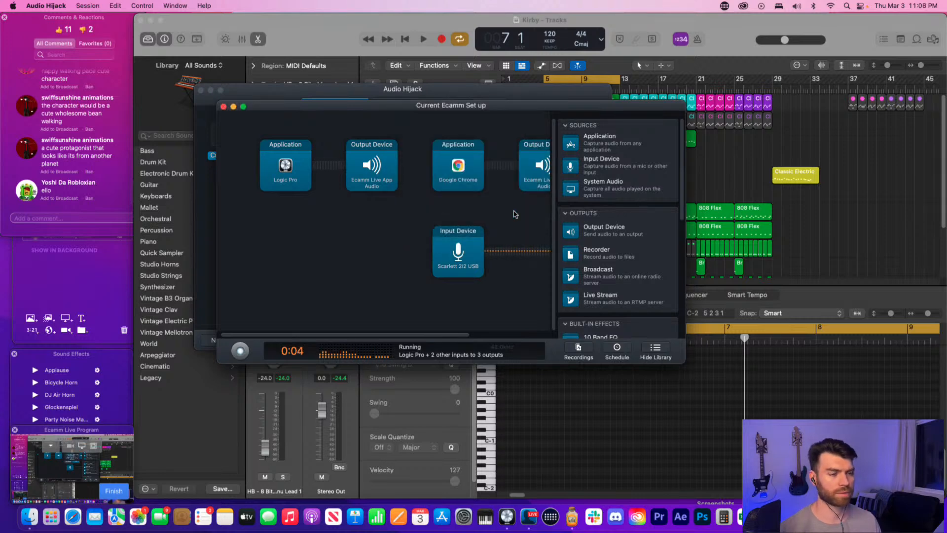
{"action": "left_click", "coordinate": [234, 107]}
{"action": "left_click", "coordinate": [210, 90]}
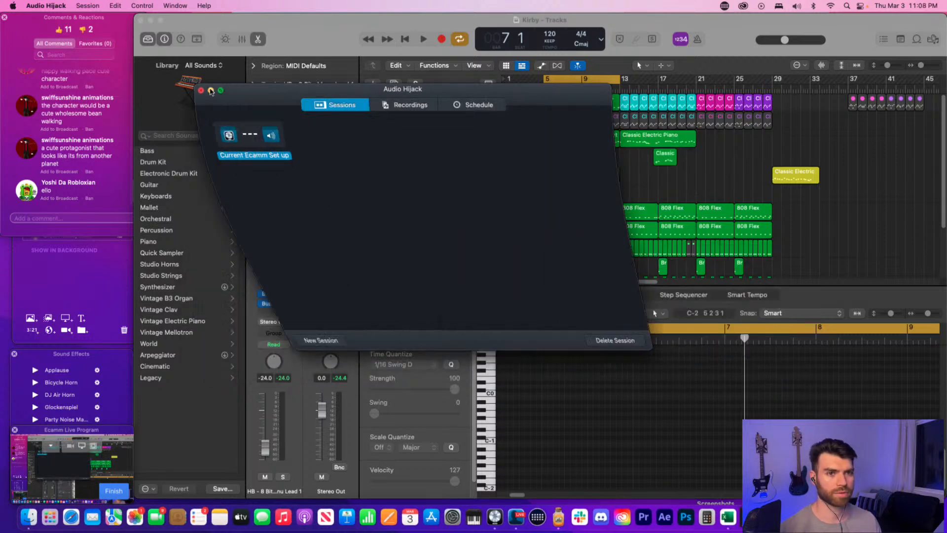
{"action": "left_click", "coordinate": [853, 250]}
- Show the notes of track 1's 8-bit region starting at bar 5 and play it with the full arrangement
{"action": "key", "text": "space"}
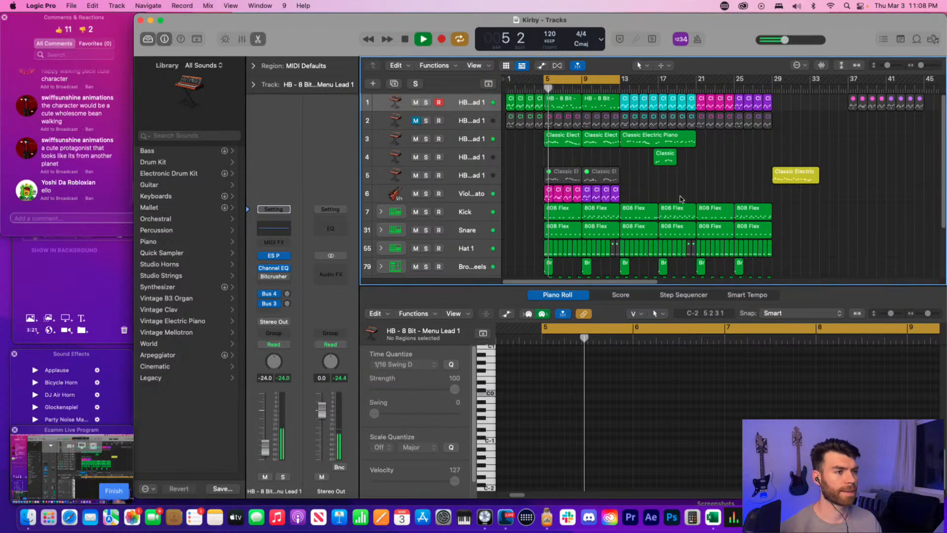
{"action": "key", "text": "super+Right"}
{"action": "key", "text": "super+Right"}
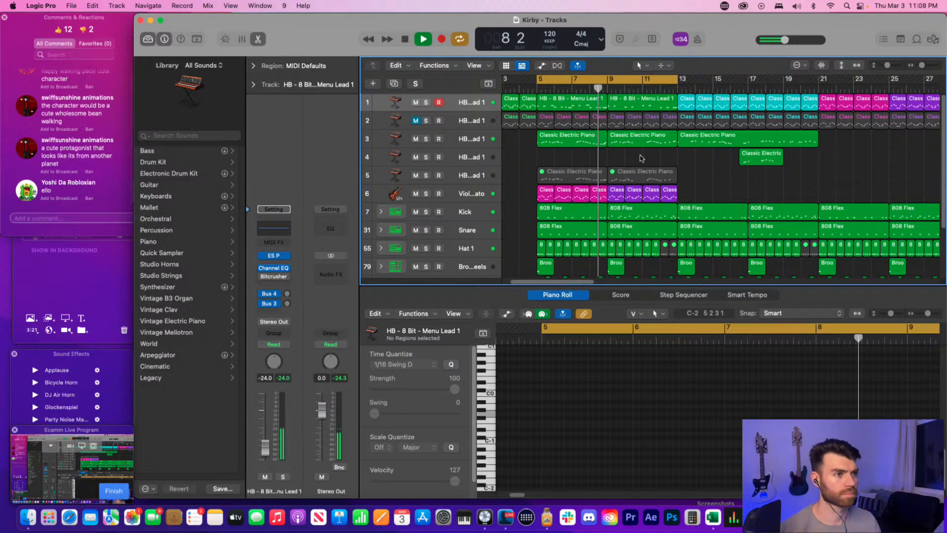
{"action": "left_click", "coordinate": [570, 101]}
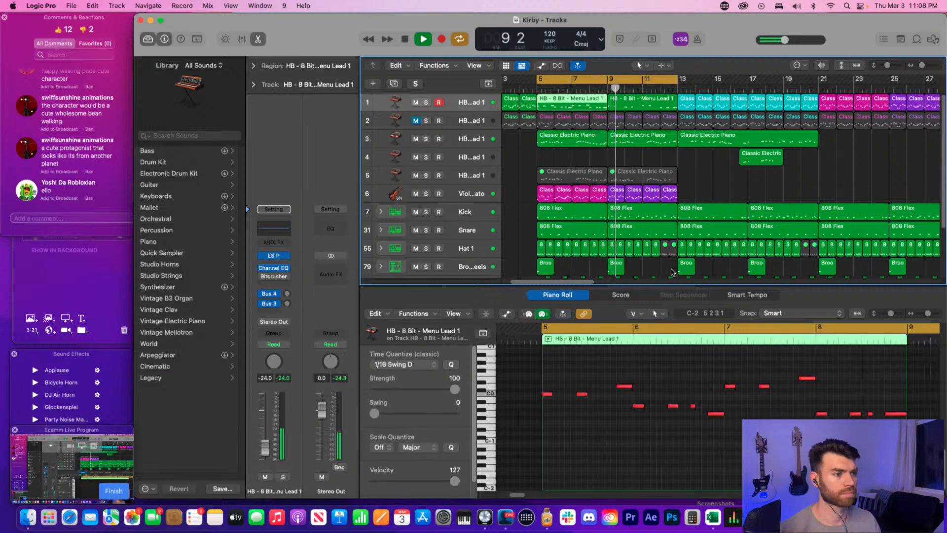
{"action": "left_click", "coordinate": [539, 356]}
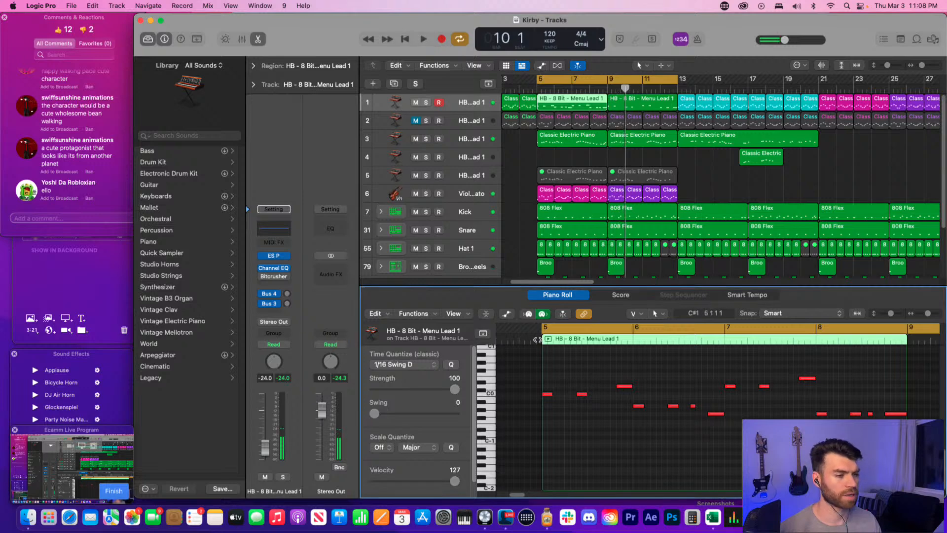
{"action": "key", "text": "space"}
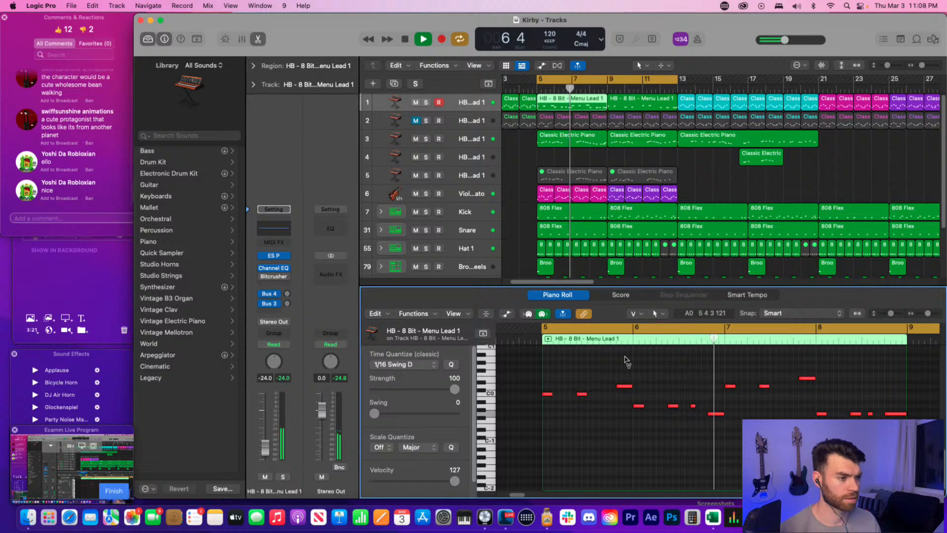
{"action": "key", "text": "space"}
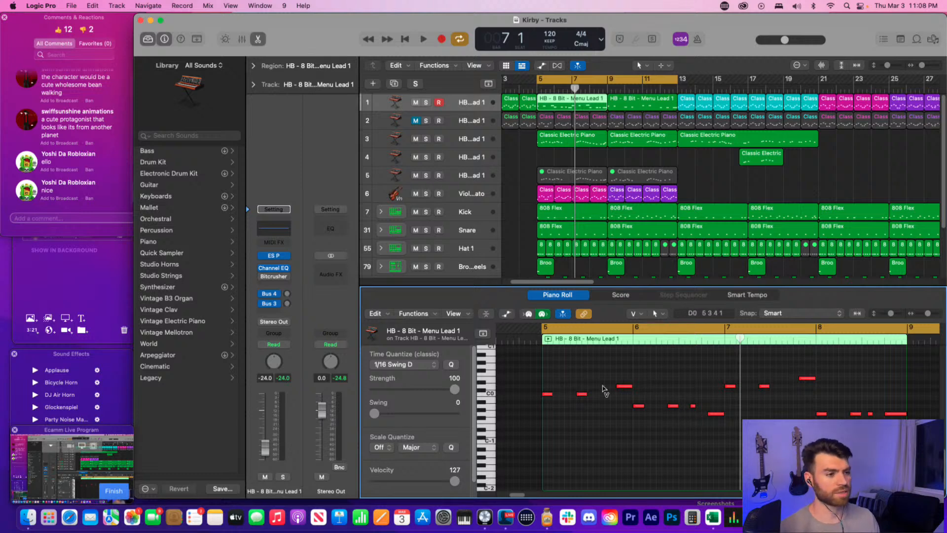
- Try lengthening bar 5's last note by starting it slightly earlier, and play it from bar 5
{"action": "left_click_drag", "start_coordinate": [617, 388], "coordinate": [612, 388]}
{"action": "key", "text": "space"}
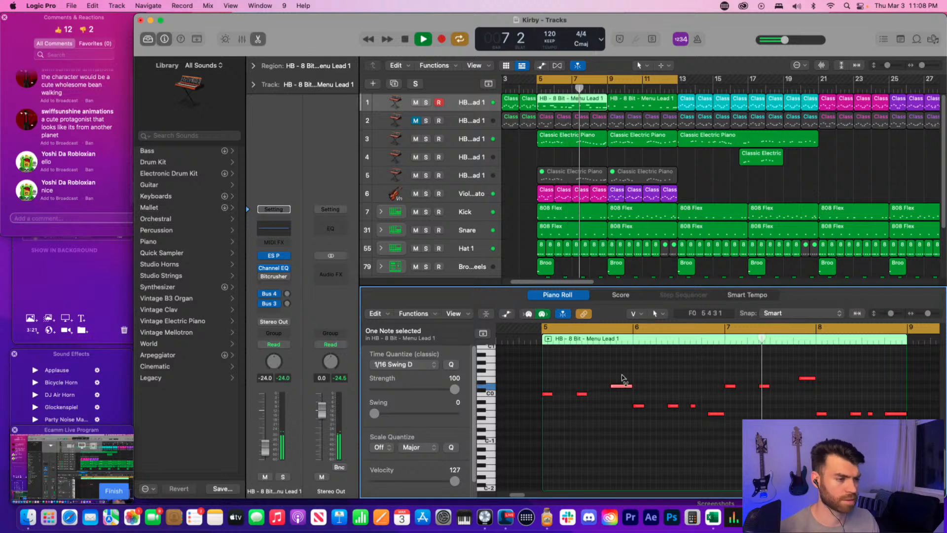
{"action": "key", "text": "space"}
{"action": "key", "text": "space"}
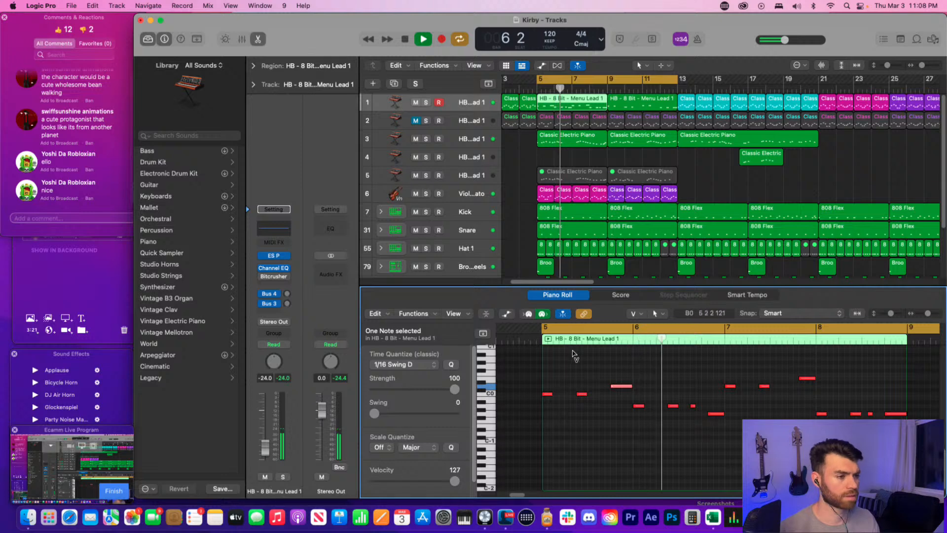
- Shorten bar 5's last note by moving its start later, keeping its end just before bar 6, and play it
{"action": "left_click_drag", "start_coordinate": [613, 387], "coordinate": [623, 387]}
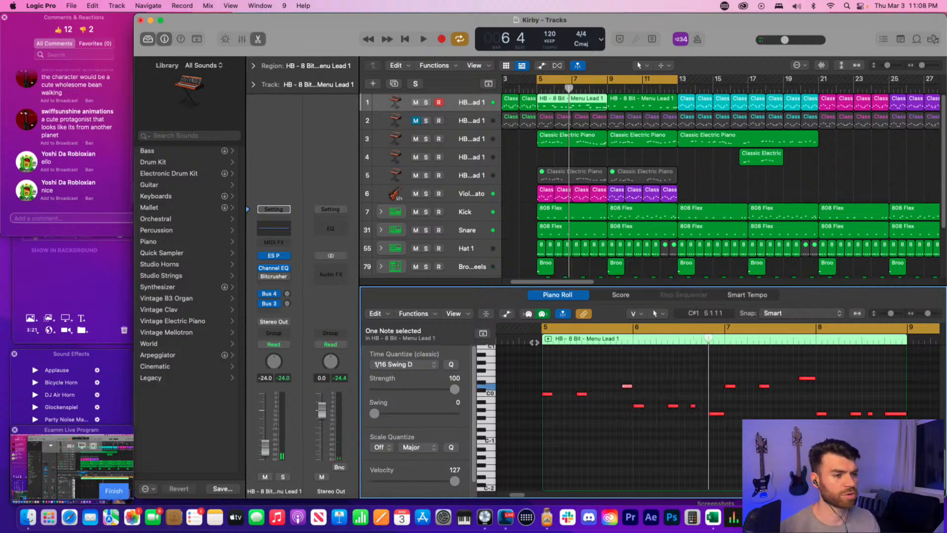
{"action": "key", "text": "space"}
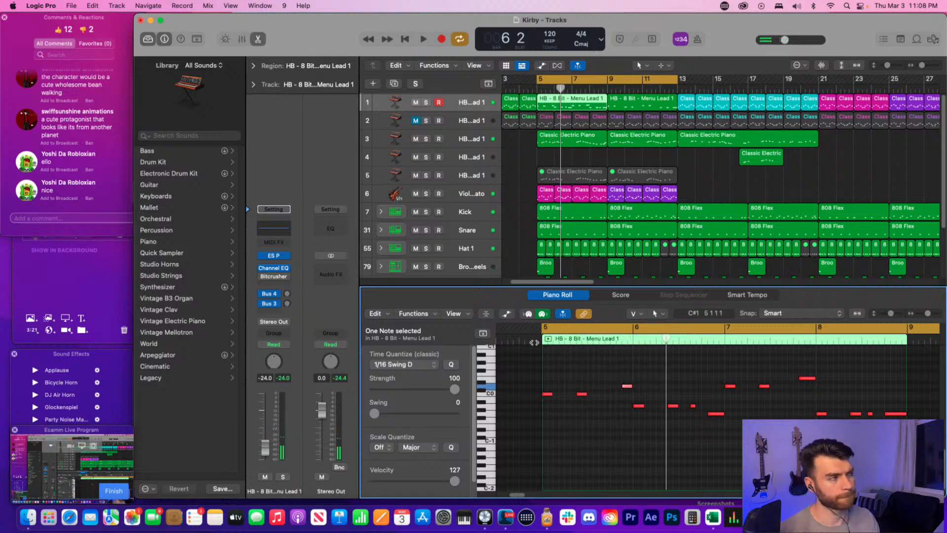
{"action": "key", "text": "space"}
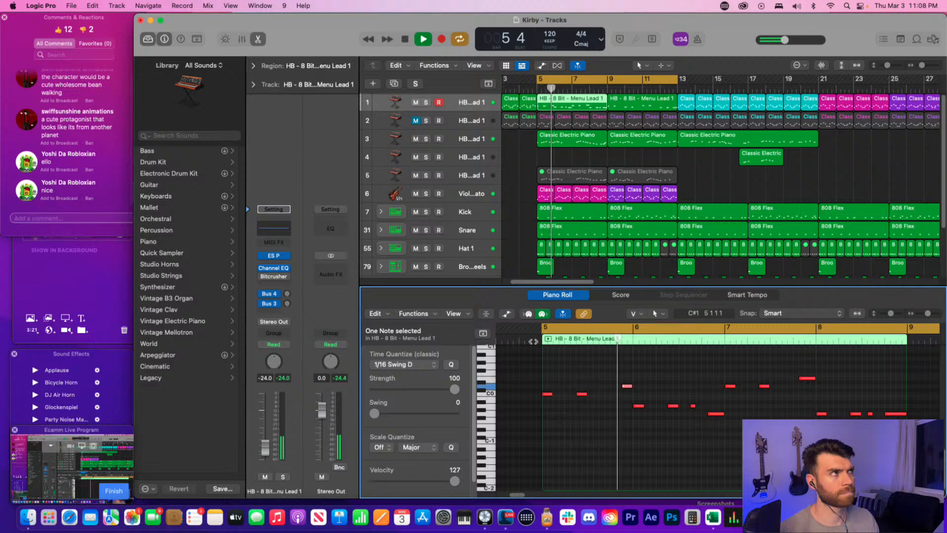
- Raise the last notes of bars 5 and 7 into the octave above C1 and play the bass line
{"action": "key", "text": "space"}
{"action": "left_click_drag", "start_coordinate": [636, 379], "coordinate": [630, 389]}
{"action": "key", "text": "space"}
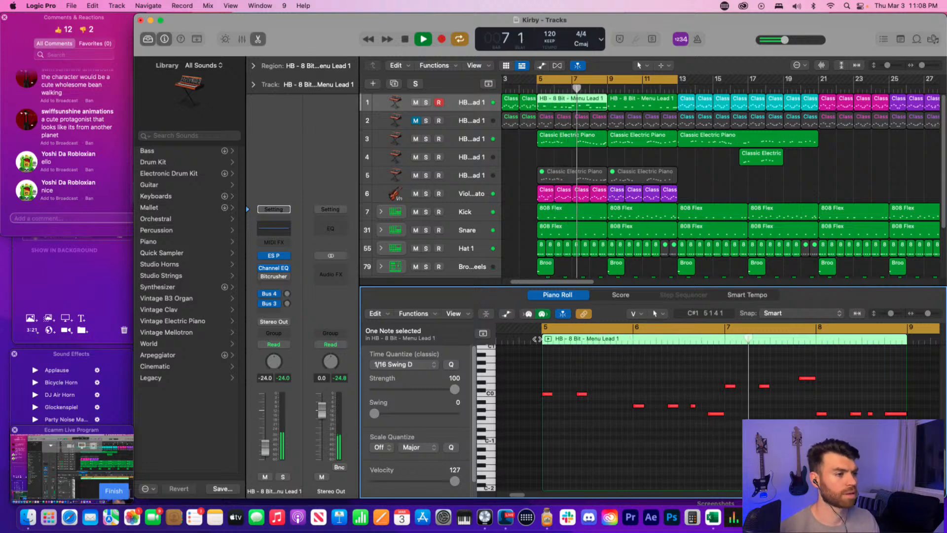
{"action": "key", "text": "space"}
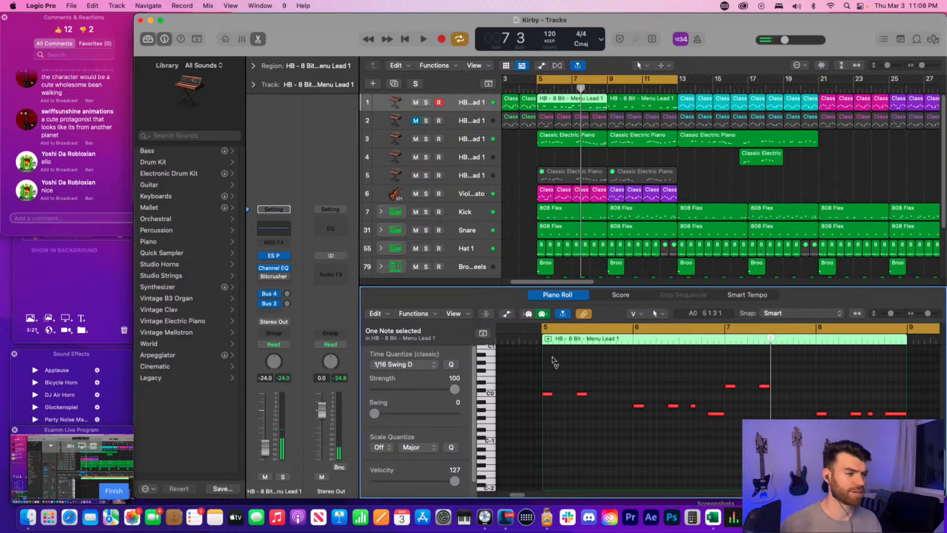
{"action": "key", "text": "space"}
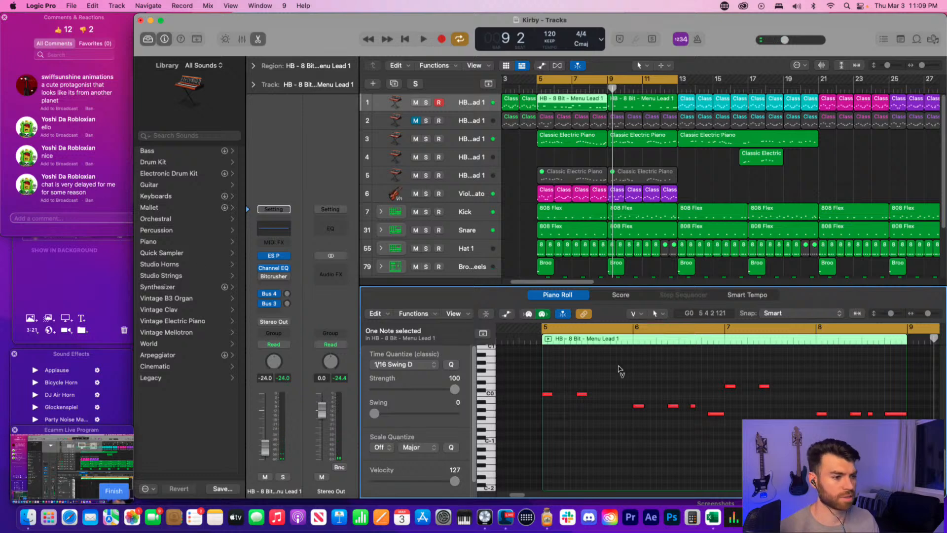
- Switch to Chrome, open YouTube Studio for the channel, and look over its comments page and dashboard
{"action": "left_click", "coordinate": [879, 517]}
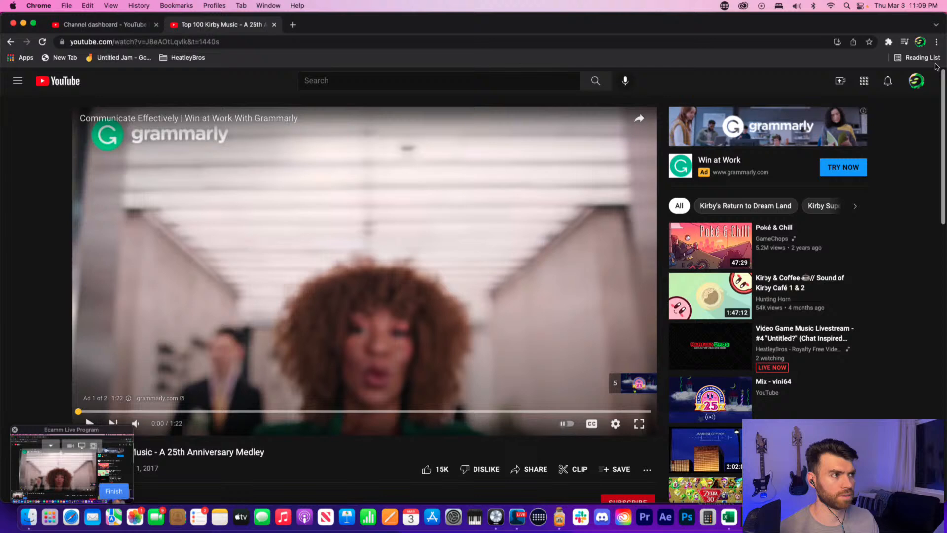
{"action": "left_click", "coordinate": [916, 85]}
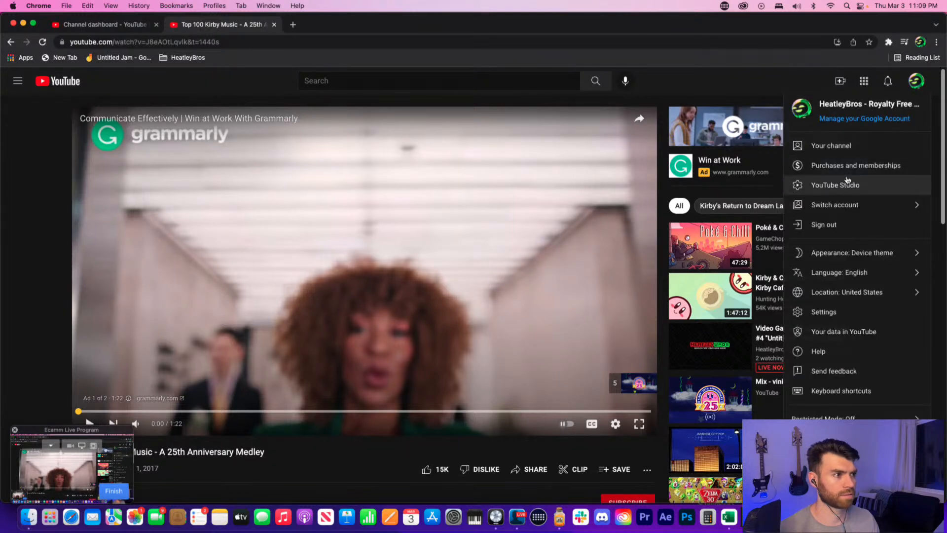
{"action": "left_click", "coordinate": [819, 185]}
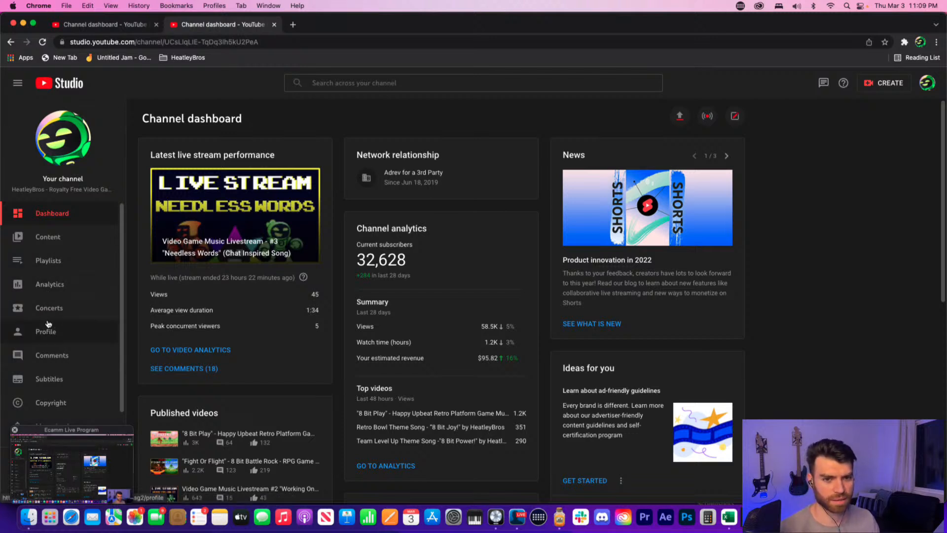
{"action": "left_click", "coordinate": [55, 356]}
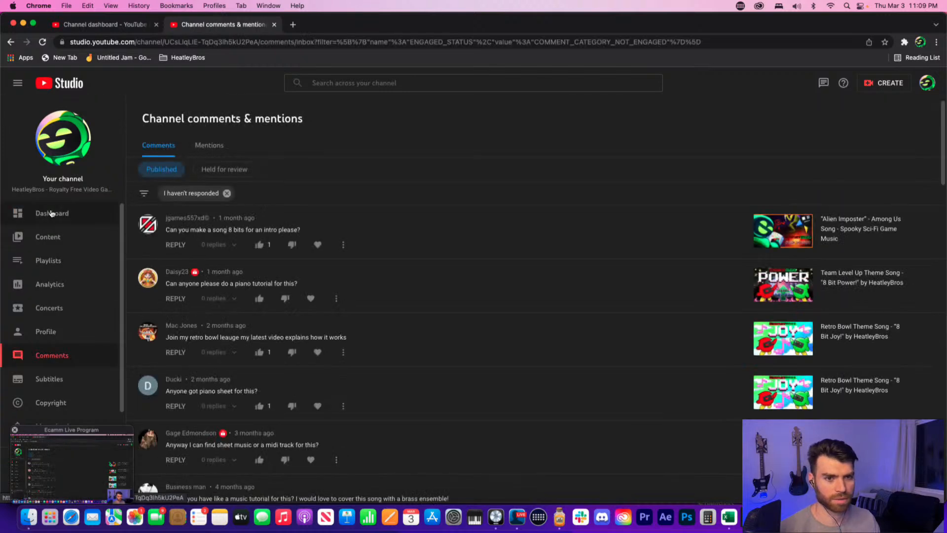
{"action": "left_click", "coordinate": [63, 220]}
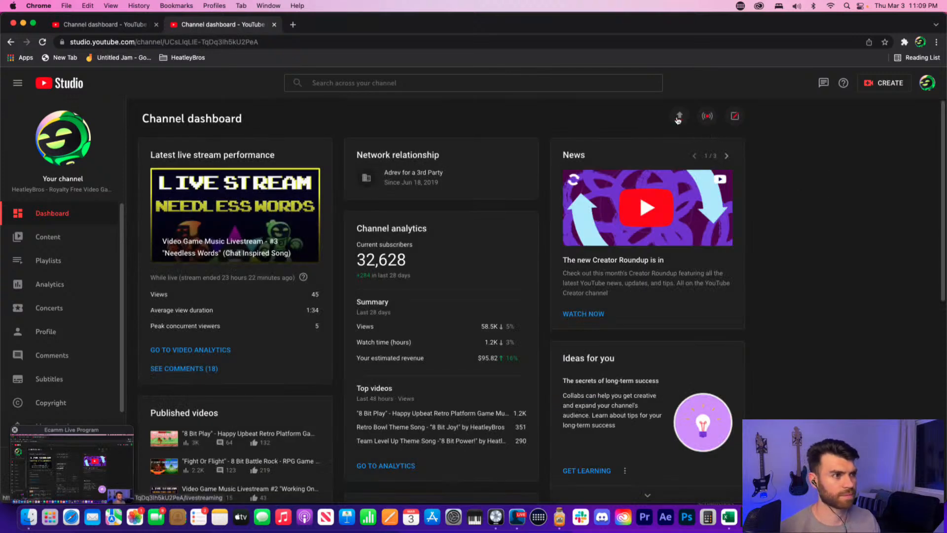
- Inspect the current live stream's details, customization and analytics in YouTube Studio, and return to Logic Pro
{"action": "left_click", "coordinate": [42, 240]}
{"action": "left_click", "coordinate": [209, 155]}
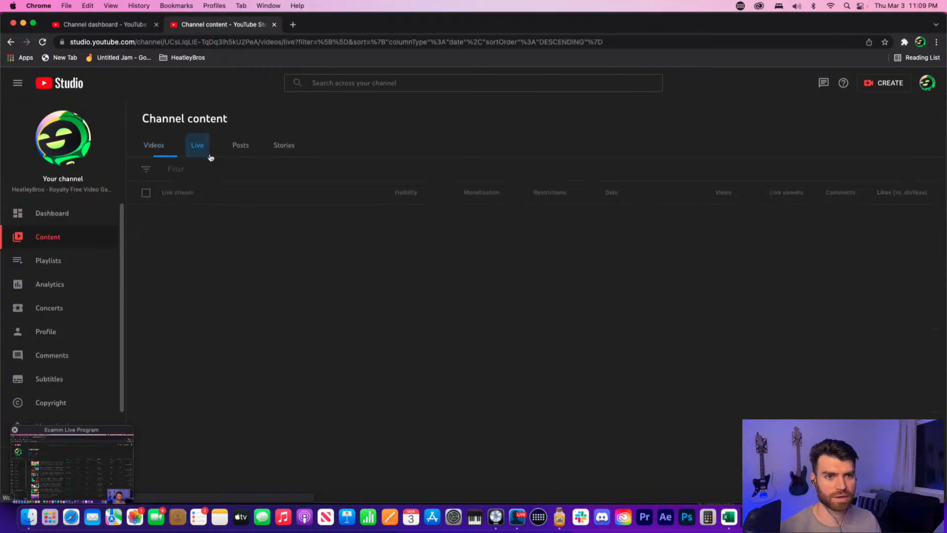
{"action": "left_click", "coordinate": [186, 242]}
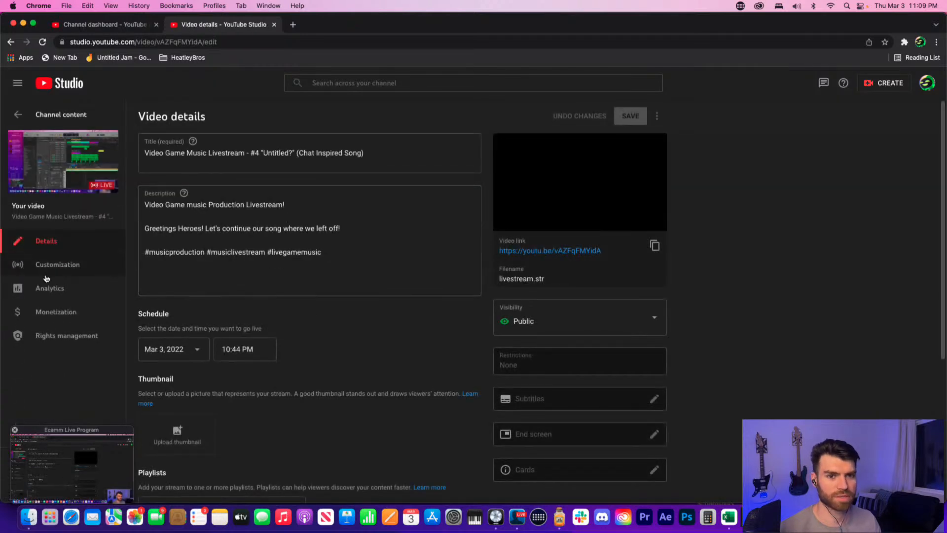
{"action": "left_click", "coordinate": [63, 275]}
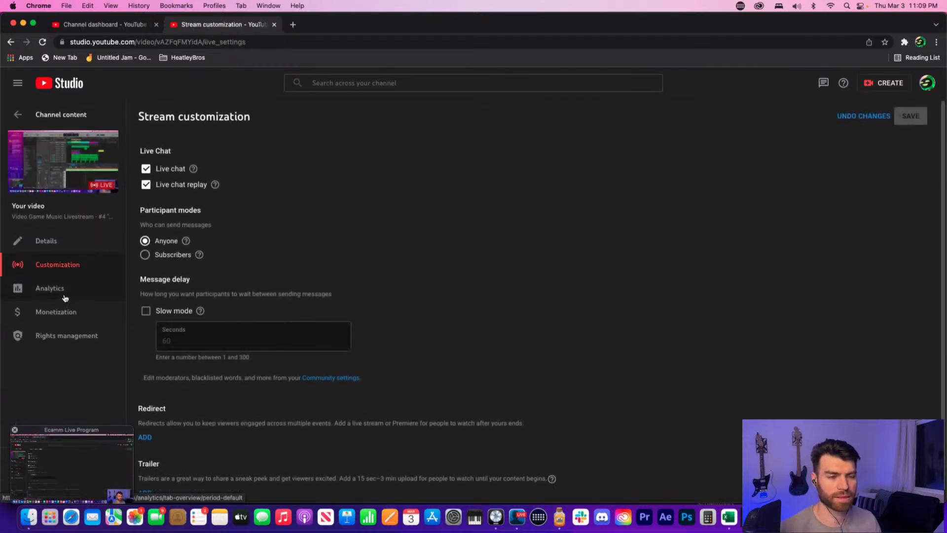
{"action": "left_click", "coordinate": [65, 298]}
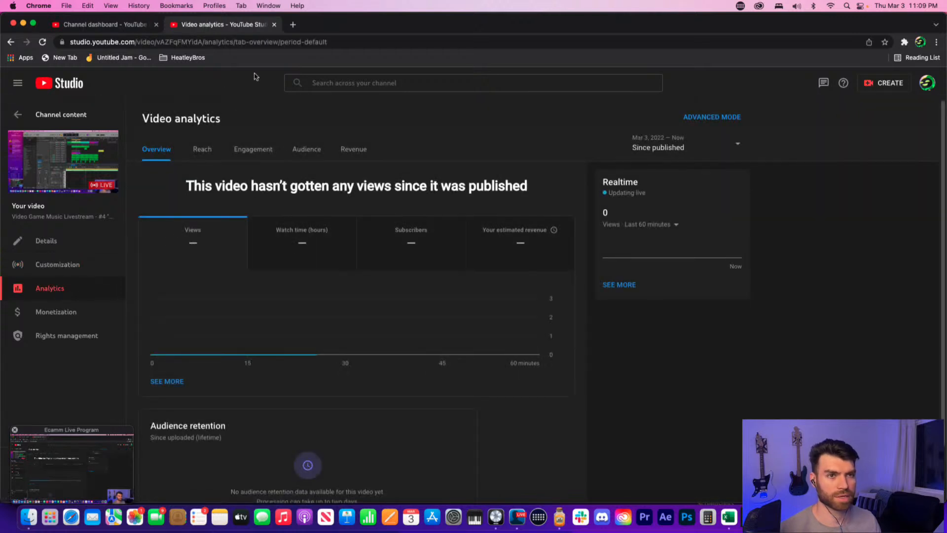
{"action": "left_click", "coordinate": [275, 25]}
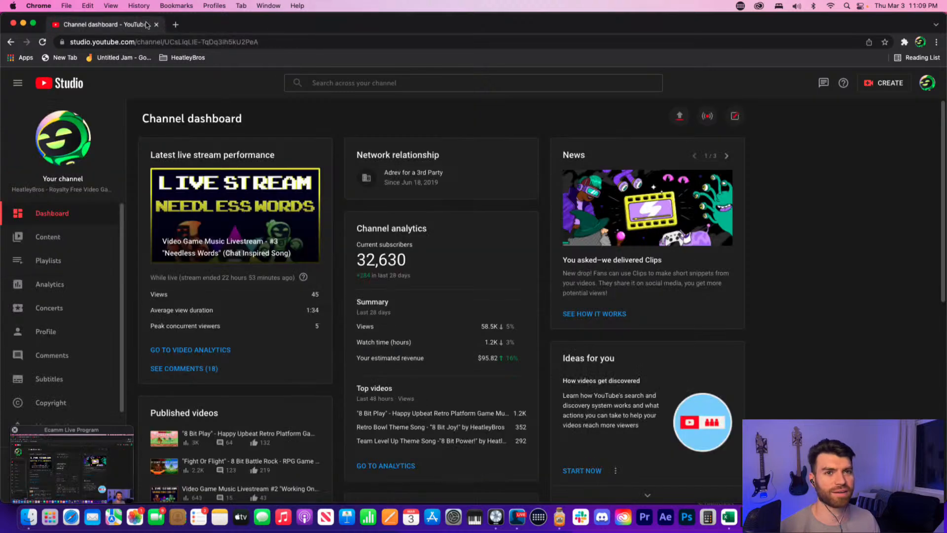
{"action": "left_click", "coordinate": [23, 23]}
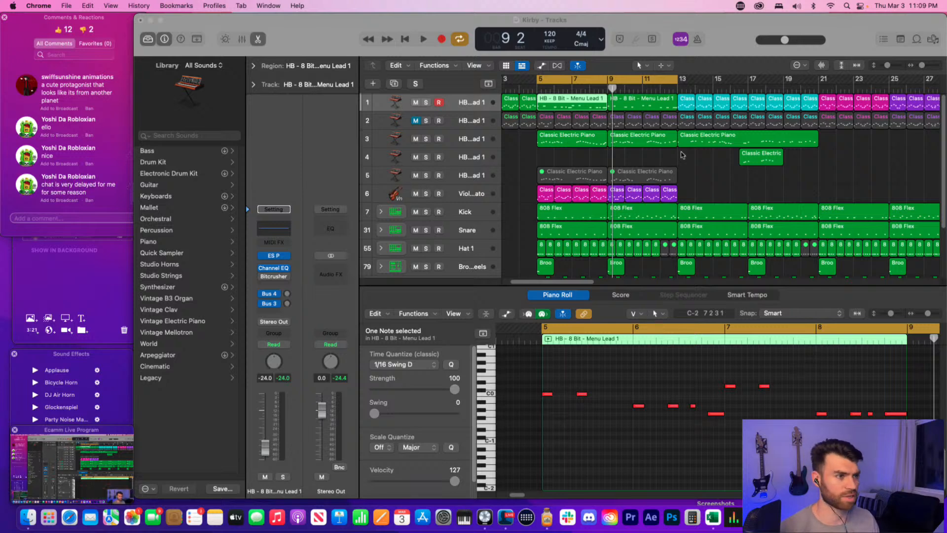
- Play the arrangement from bar 5 and replay the ending in bar 8 to listen to the edited bass line
{"action": "left_click", "coordinate": [546, 103]}
{"action": "key", "text": "space"}
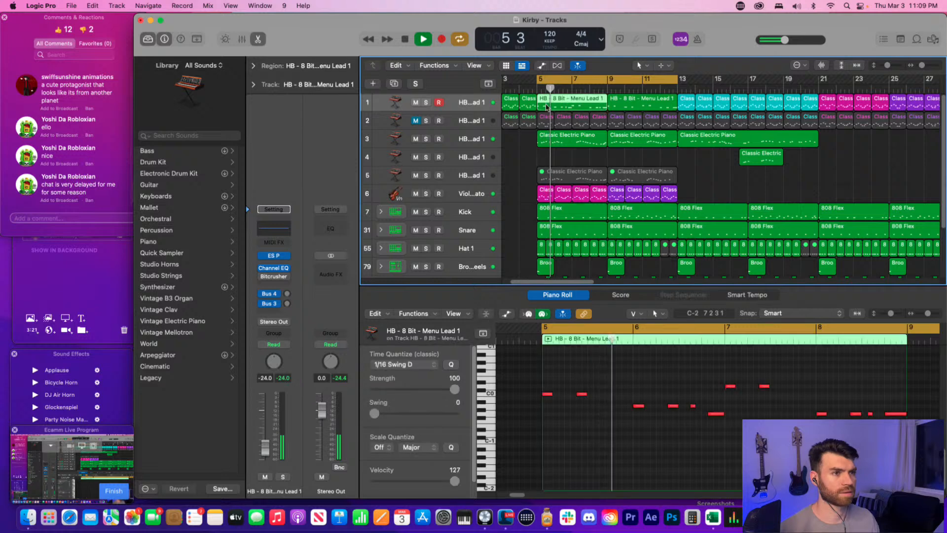
{"action": "key", "text": "super+Left"}
{"action": "key", "text": "space"}
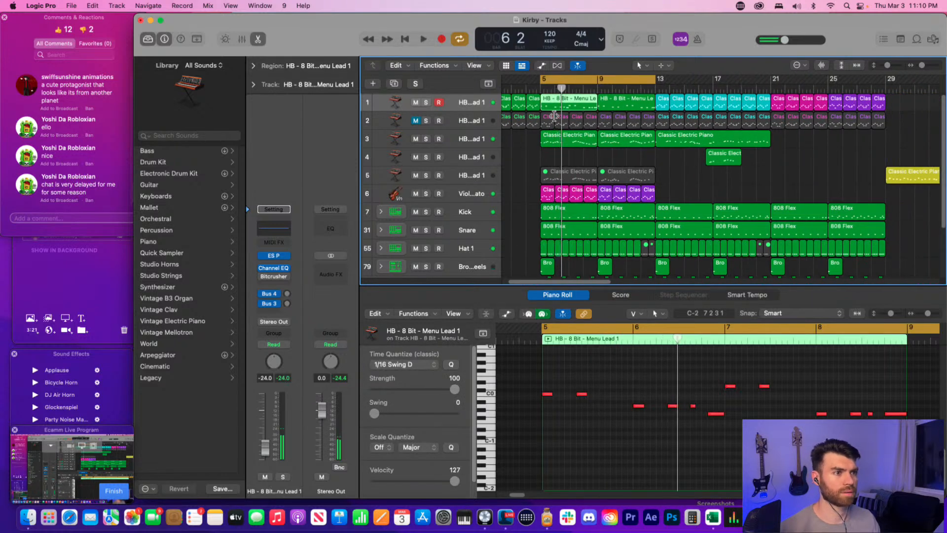
{"action": "key", "text": "space"}
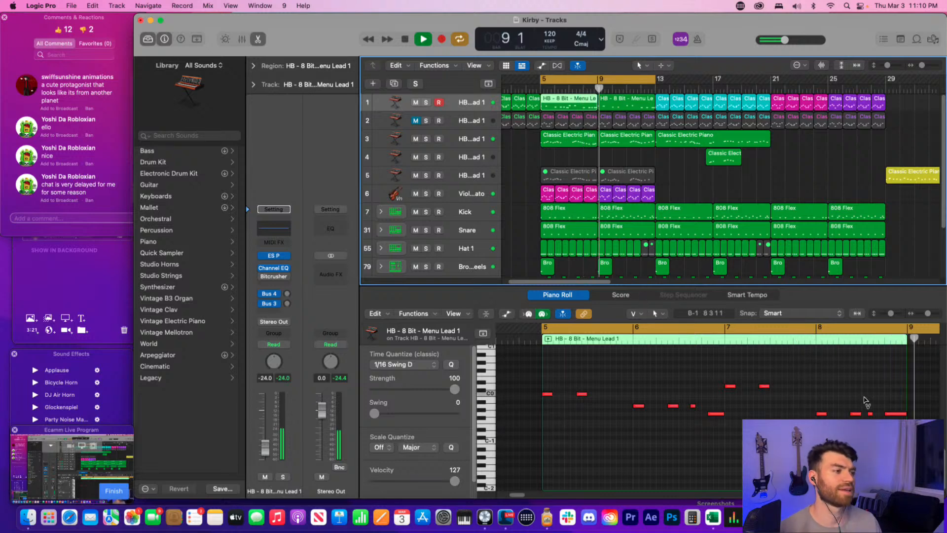
{"action": "key", "text": "space"}
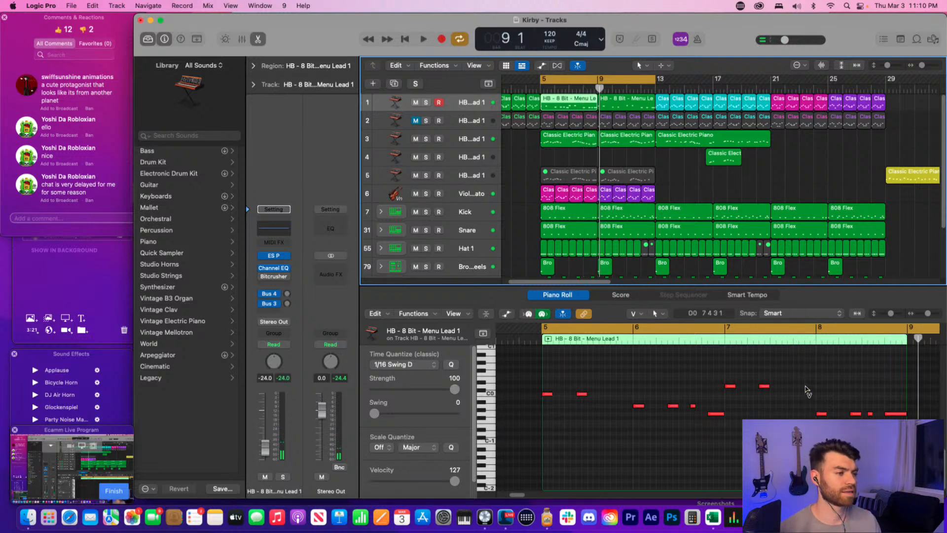
{"action": "left_click", "coordinate": [808, 391]}
{"action": "key", "text": "space"}
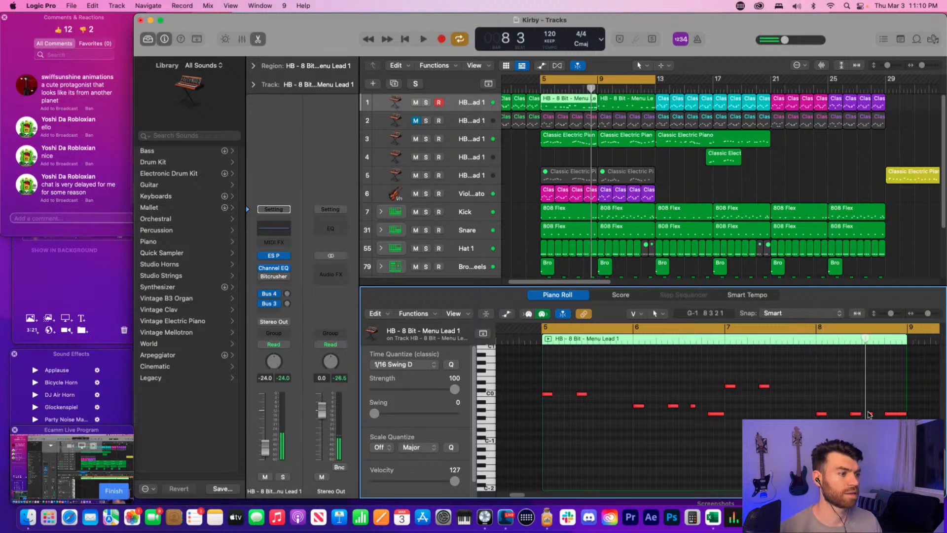
- Raise the short note in the middle of bar 8 to A-1 and play the end of the region
{"action": "left_click_drag", "start_coordinate": [870, 415], "coordinate": [871, 406]}
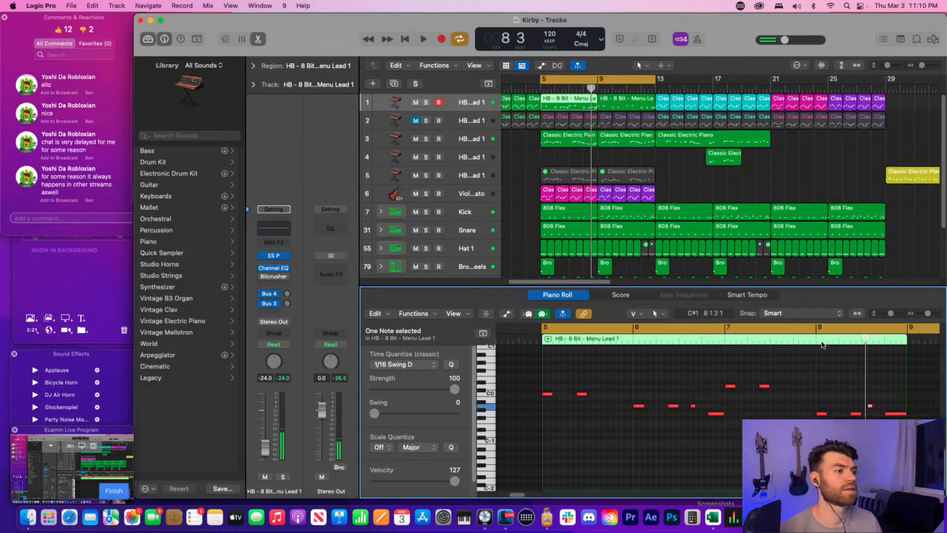
{"action": "key", "text": "space"}
{"action": "key", "text": "space"}
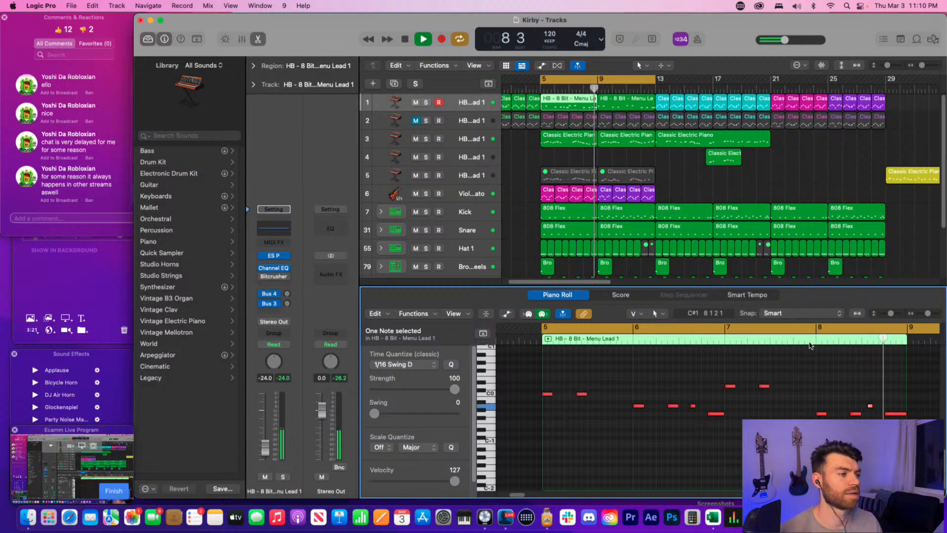
{"action": "key", "text": "space"}
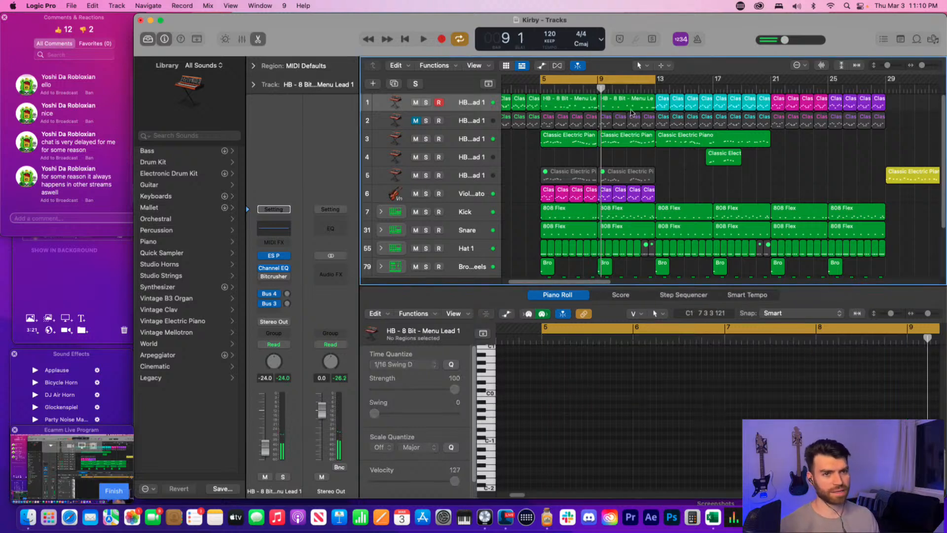
- Replace track 1's region at bar 9 with a copy of the bar 5 region and play the result
{"action": "left_click", "coordinate": [632, 109]}
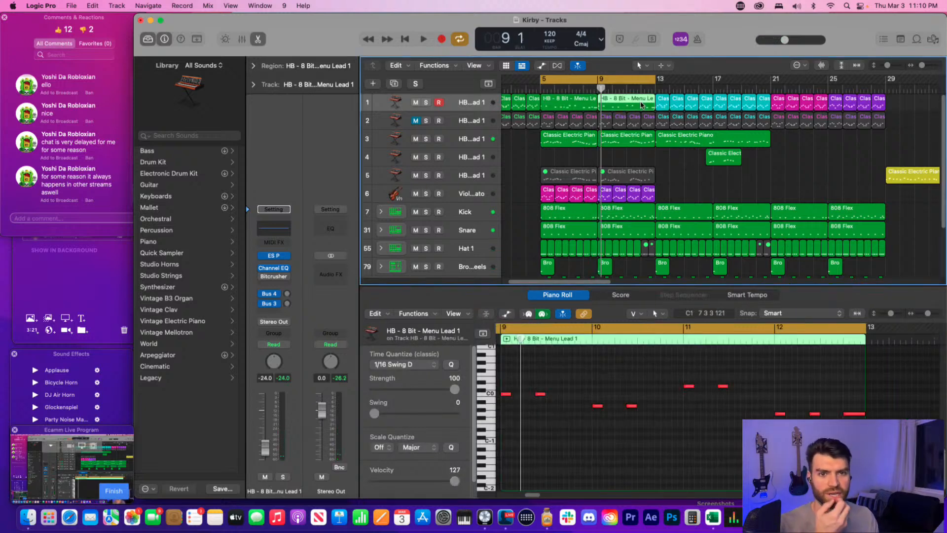
{"action": "key", "text": "Delete"}
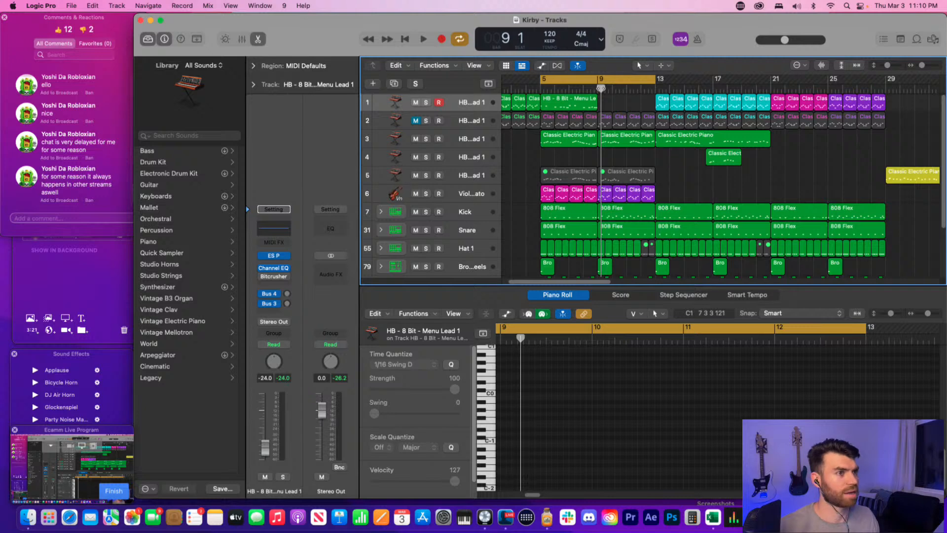
{"action": "left_click", "coordinate": [579, 101]}
{"action": "left_click_drag", "start_coordinate": [556, 105], "coordinate": [613, 105]}
{"action": "left_click", "coordinate": [688, 177]}
{"action": "key", "text": "space"}
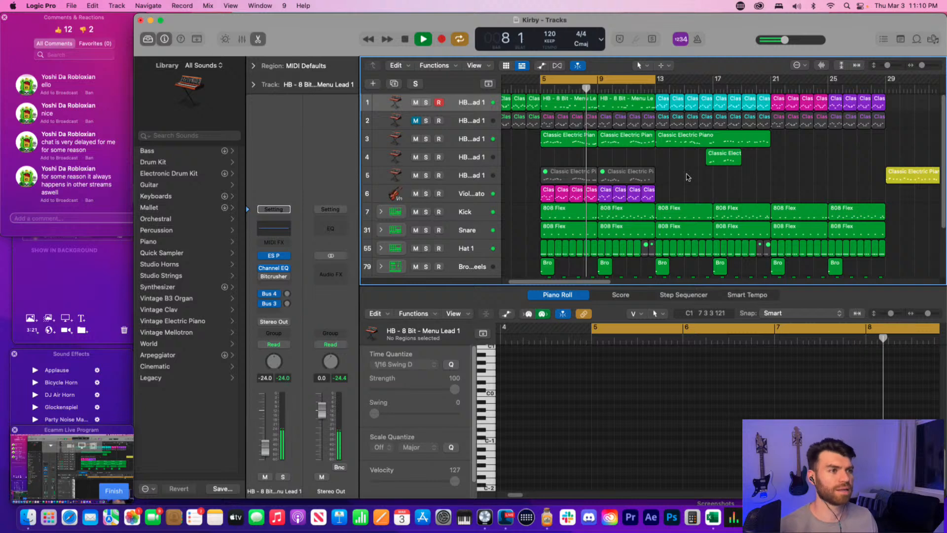
- In track 1's first bass region, lower bar 8's short note to match the pitch of its neighbouring notes
{"action": "key", "text": "space"}
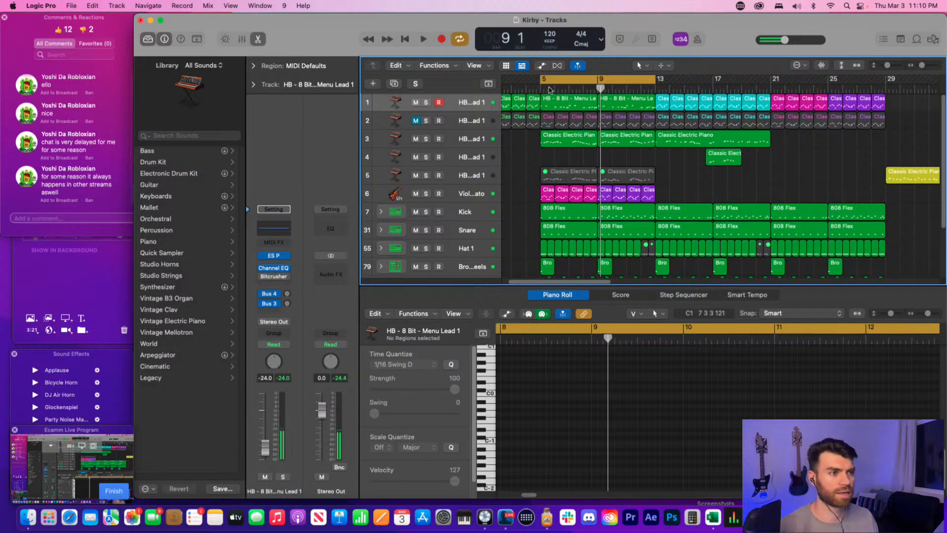
{"action": "left_click", "coordinate": [559, 100]}
{"action": "left_click", "coordinate": [554, 408]}
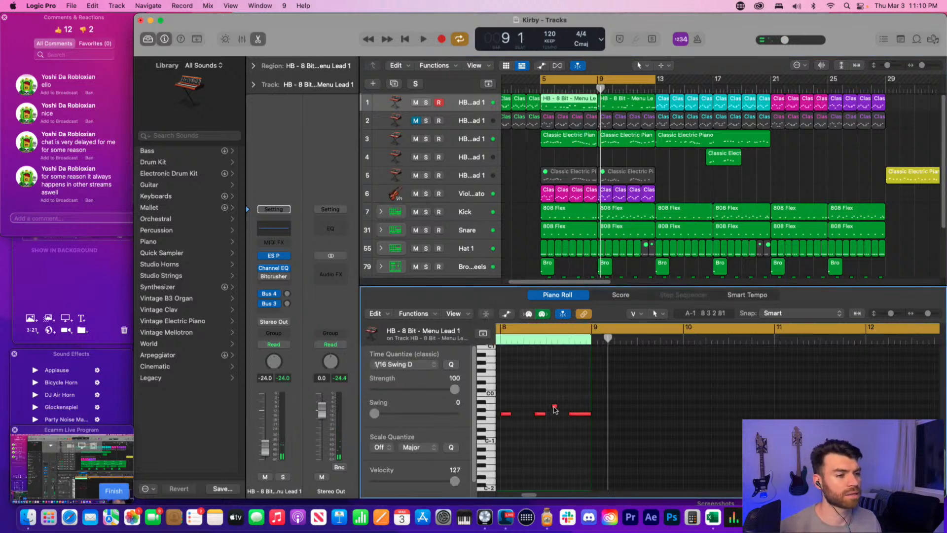
{"action": "left_click_drag", "start_coordinate": [555, 408], "coordinate": [555, 415]}
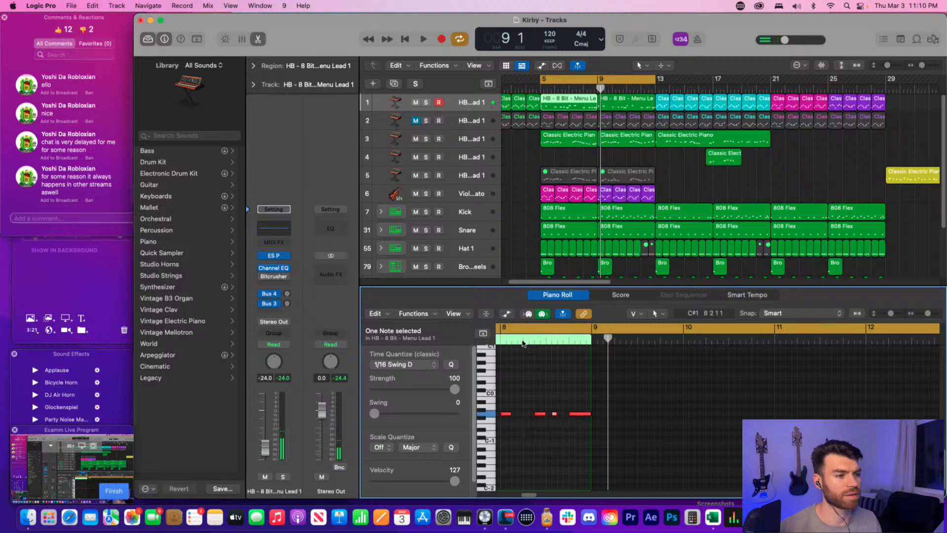
- Play the copied bass region from bar 9 to listen to the transition into bar 10
{"action": "key", "text": "space"}
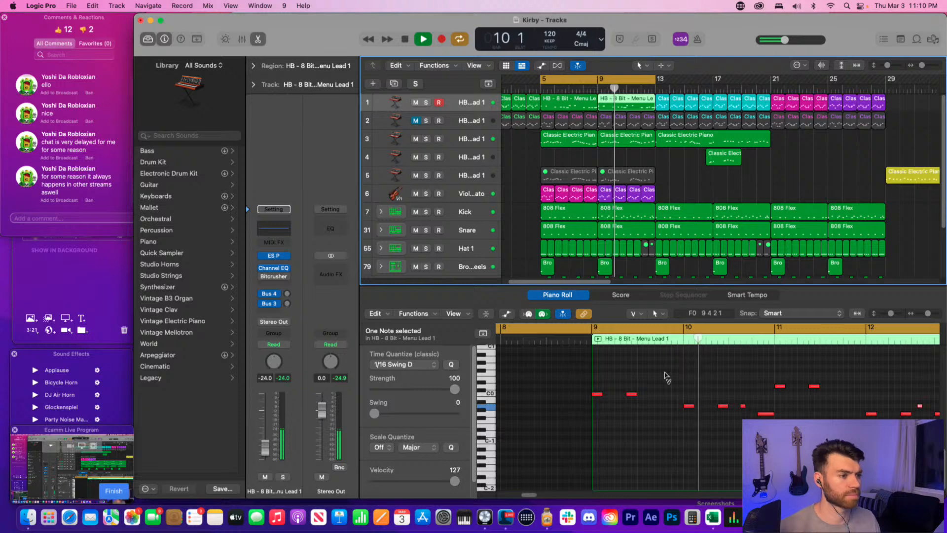
{"action": "left_click", "coordinate": [664, 381]}
{"action": "key", "text": "space"}
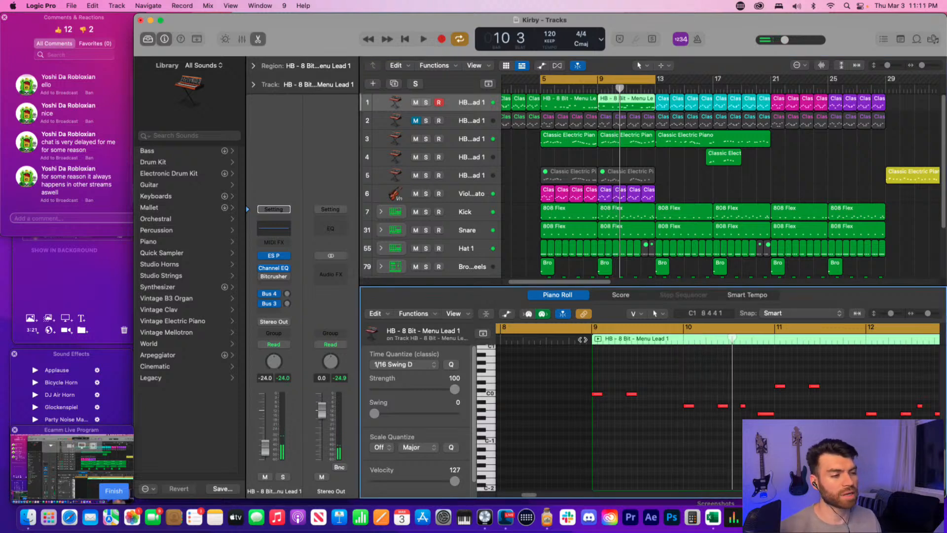
{"action": "key", "text": "space"}
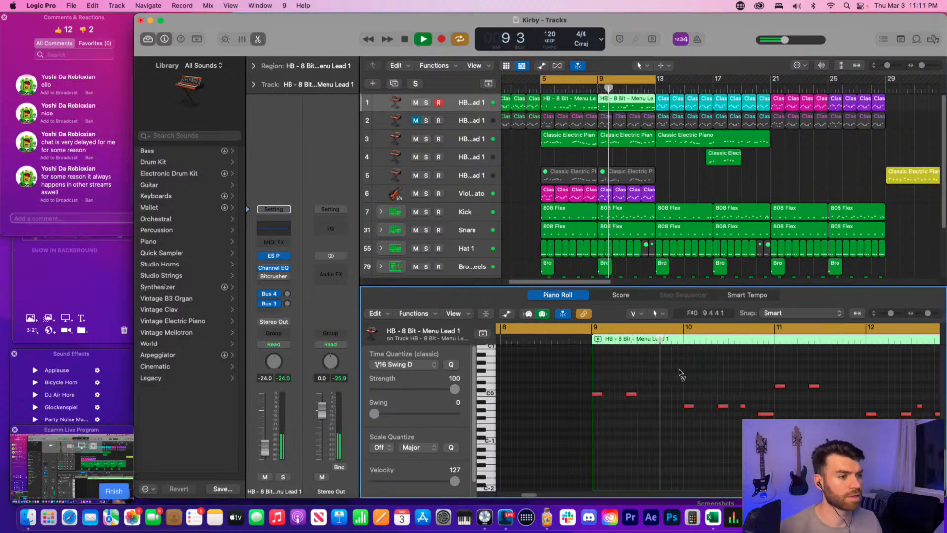
{"action": "key", "text": "space"}
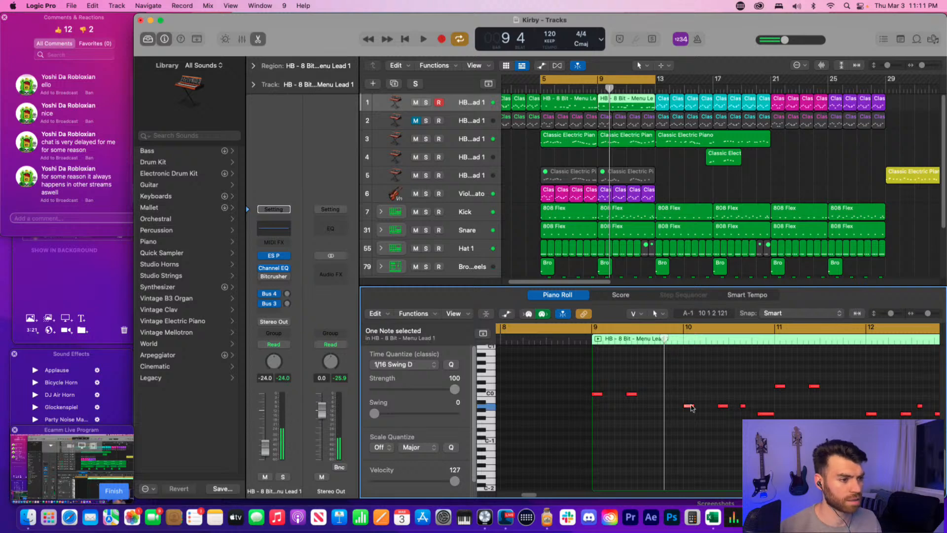
- Copy bar 10's first note twice into the end of bar 9 as short C0 and D0 lead-in notes, and play them
{"action": "left_click_drag", "start_coordinate": [691, 407], "coordinate": [676, 395]}
{"action": "left_click_drag", "start_coordinate": [692, 408], "coordinate": [678, 391]}
{"action": "key", "text": "space"}
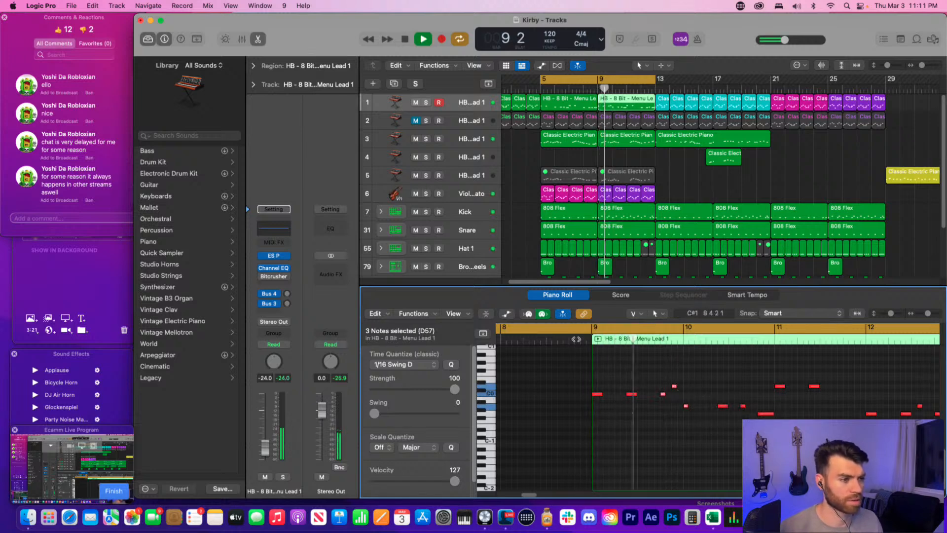
{"action": "left_click", "coordinate": [703, 395]}
{"action": "key", "text": "space"}
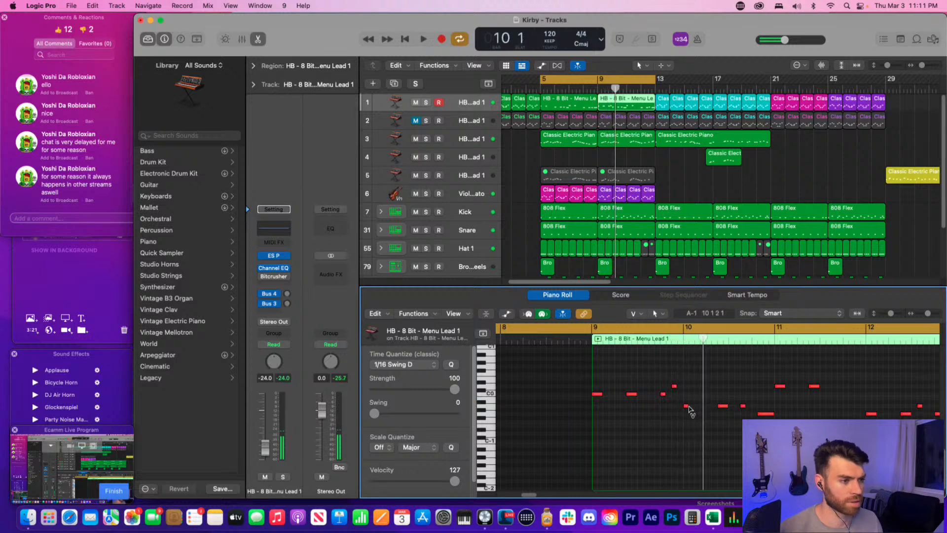
- Lengthen bar 10's first note to match the following longer note, and play the region from bar 9
{"action": "left_click", "coordinate": [687, 407]}
{"action": "left_click", "coordinate": [647, 342]}
{"action": "key", "text": "space"}
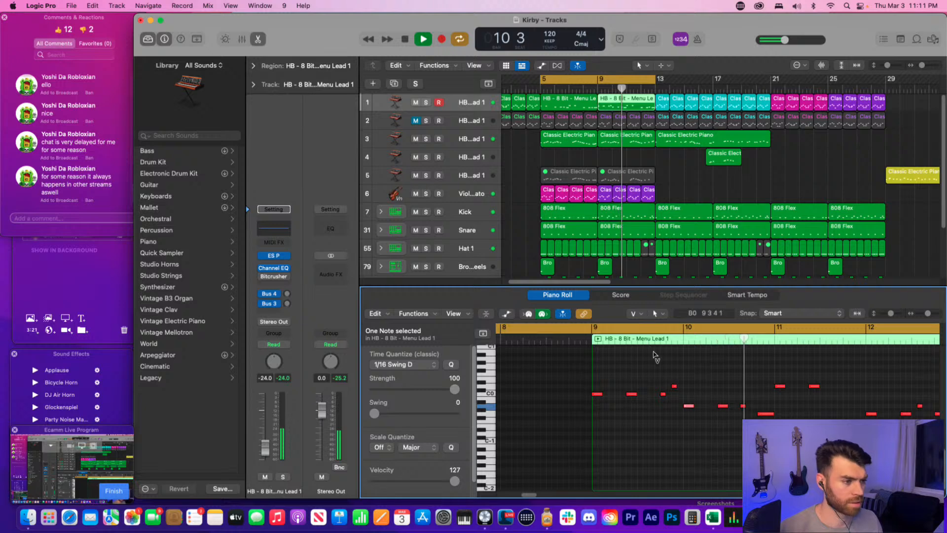
{"action": "left_click", "coordinate": [599, 344]}
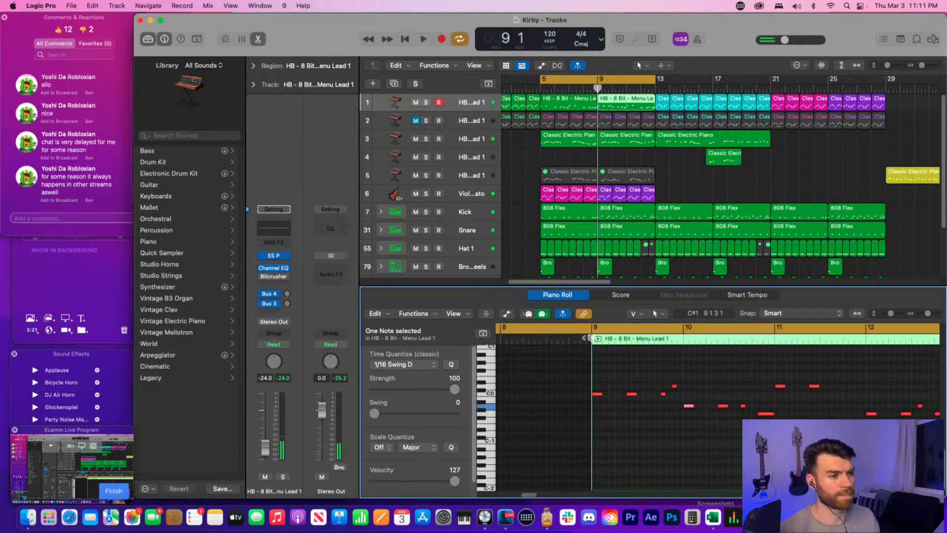
{"action": "key", "text": "space"}
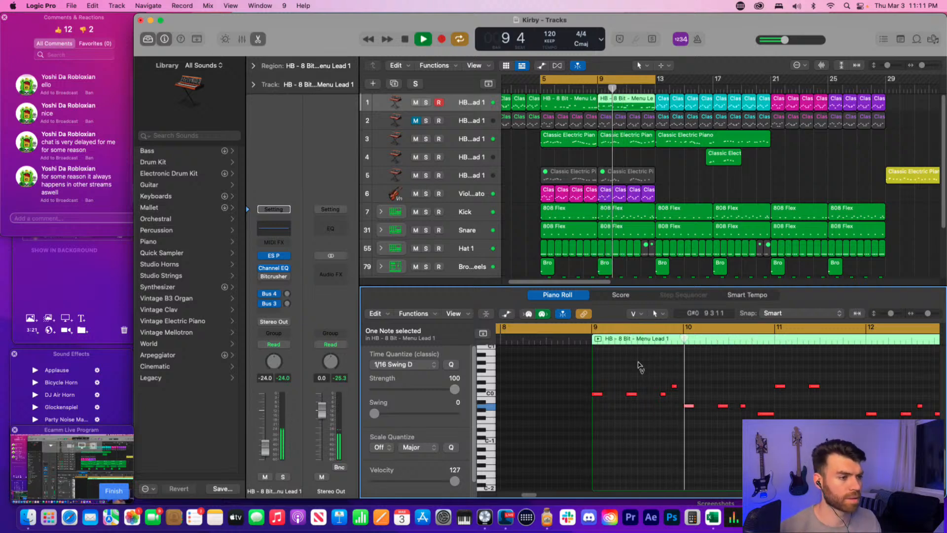
- Move the D0 lead-in note in bar 9 about a sixteenth earlier, directly after the short C0 note
{"action": "key", "text": "space"}
{"action": "left_click", "coordinate": [676, 387]}
{"action": "left_click_drag", "start_coordinate": [675, 388], "coordinate": [672, 390]}
{"action": "key", "text": "super+Right"}
{"action": "key", "text": "super+Right"}
{"action": "key", "text": "super+Right"}
{"action": "key", "text": "super+Right"}
{"action": "key", "text": "super+Right"}
{"action": "key", "text": "super+Right"}
{"action": "key", "text": "super+Right"}
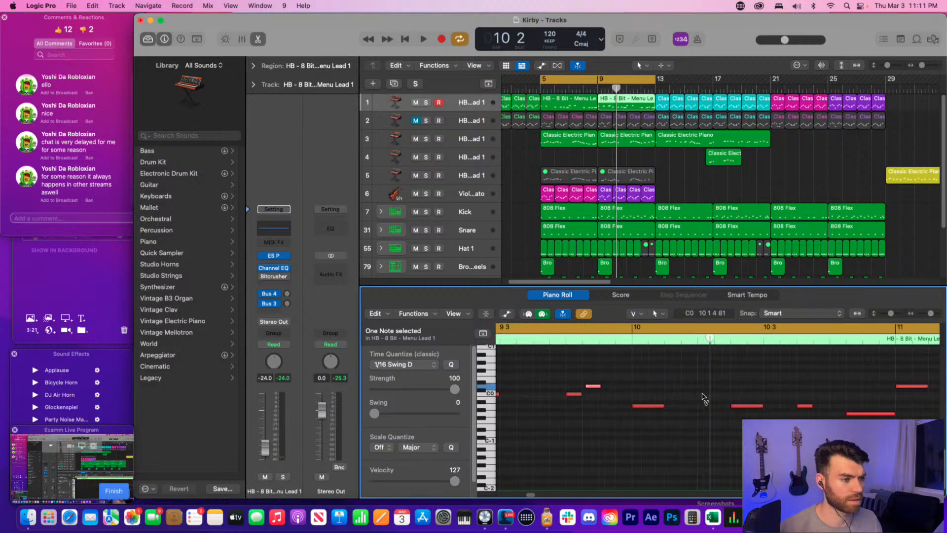
- Lengthen the D0 lead-in note at the end of bar 9 to bar 10's first note, and play it
{"action": "left_click", "coordinate": [594, 386]}
{"action": "left_click", "coordinate": [570, 387]}
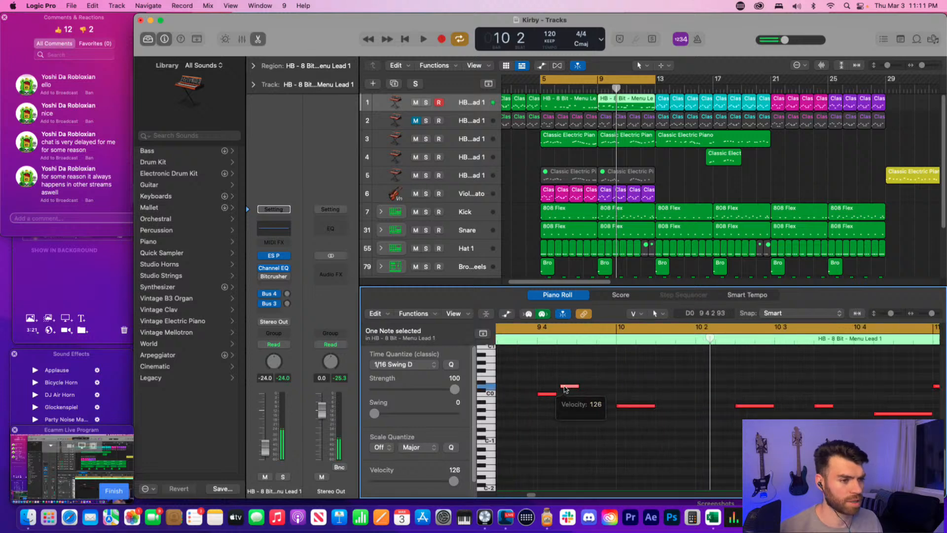
{"action": "left_click_drag", "start_coordinate": [568, 388], "coordinate": [615, 386]}
{"action": "left_click", "coordinate": [572, 381]}
{"action": "key", "text": "space"}
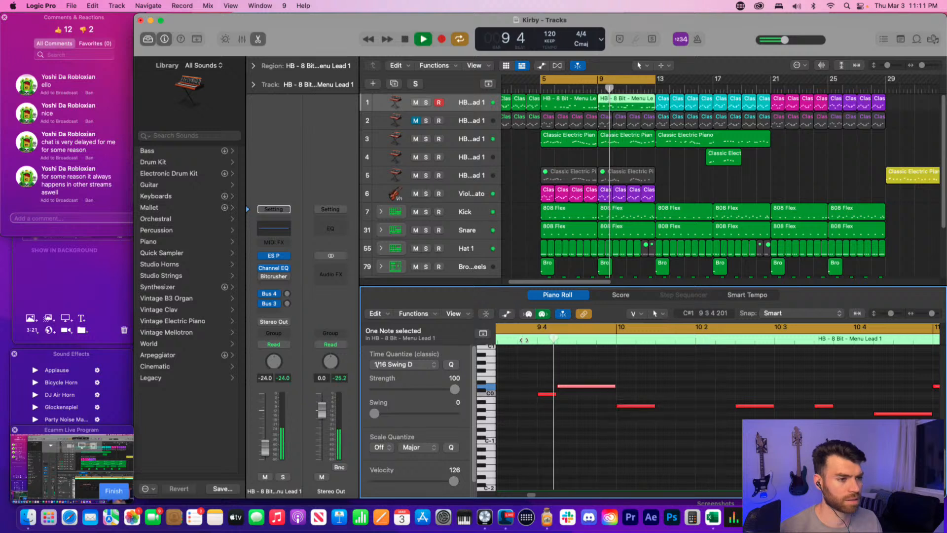
- Copy bar 9's two lead-in notes to the end of bar 11, raised to D0 and E0, and play from late bar 10
{"action": "key", "text": "super+Left"}
{"action": "key", "text": "super+Left"}
{"action": "key", "text": "super+Left"}
{"action": "key", "text": "super+Left"}
{"action": "key", "text": "super+Left"}
{"action": "key", "text": "super+Left"}
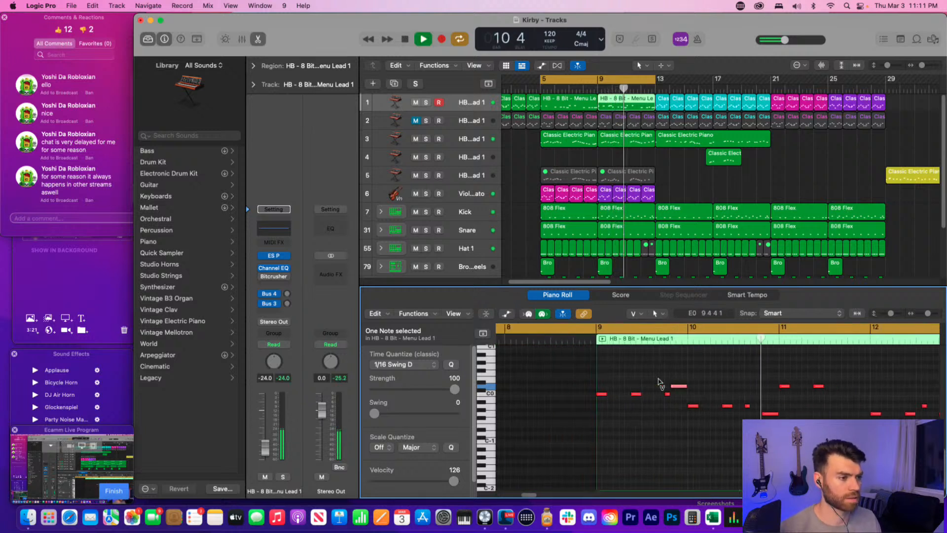
{"action": "key", "text": "super+Left"}
{"action": "scroll", "coordinate": [673, 382], "scroll_direction": "right", "scroll_amount": 3}
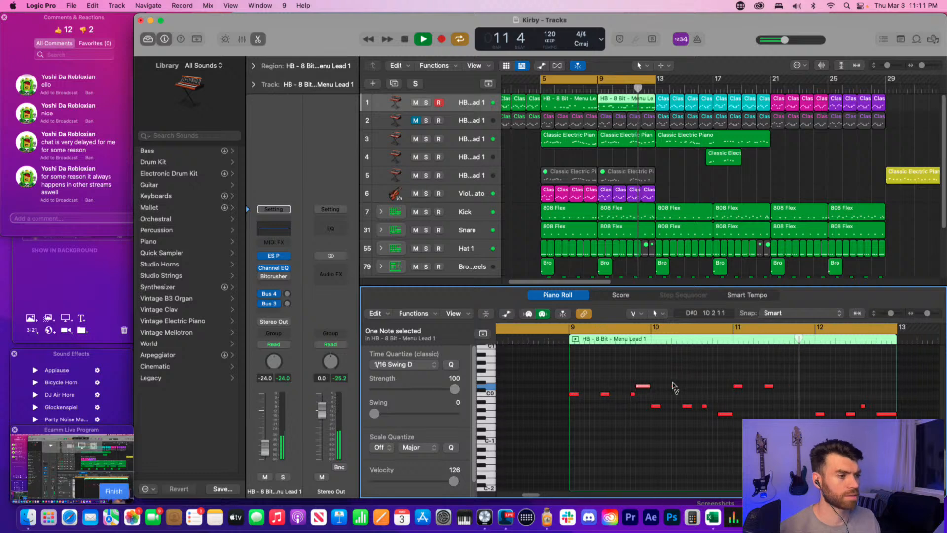
{"action": "left_click", "coordinate": [676, 377]}
{"action": "key", "text": "space"}
{"action": "left_click_drag", "start_coordinate": [642, 391], "coordinate": [798, 389]}
{"action": "left_click", "coordinate": [806, 379]}
{"action": "left_click", "coordinate": [726, 338]}
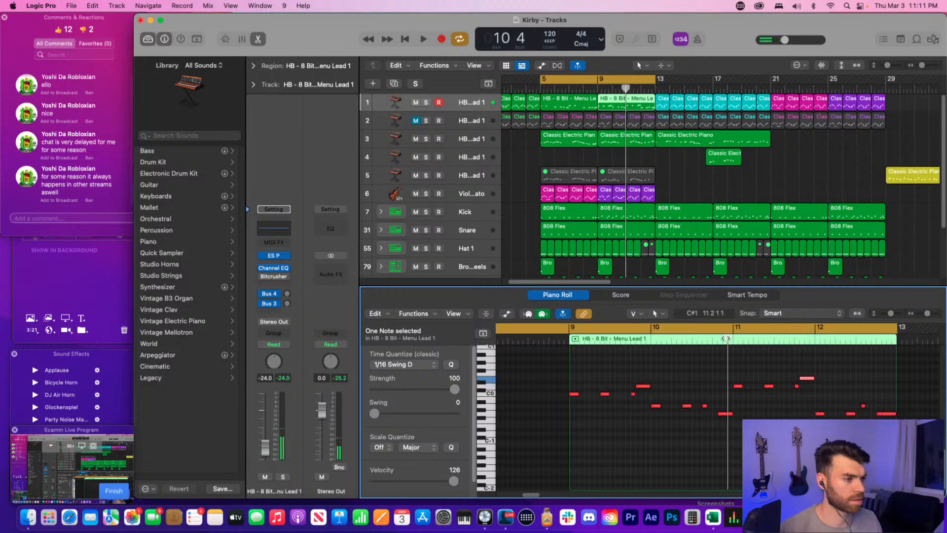
{"action": "key", "text": "space"}
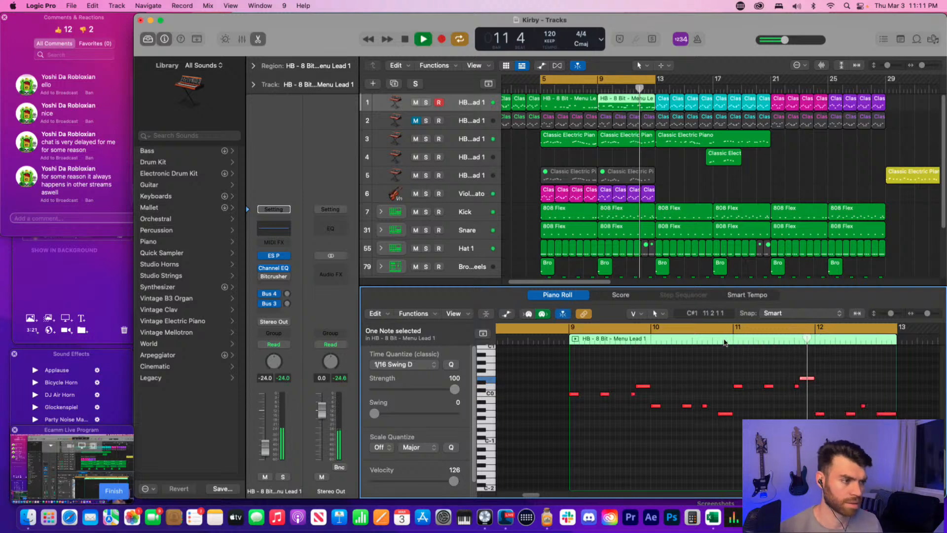
- Move the short note after beat 3 of bar 12 to a lower pitch, and play the transition from bar 11
{"action": "left_click", "coordinate": [807, 338]}
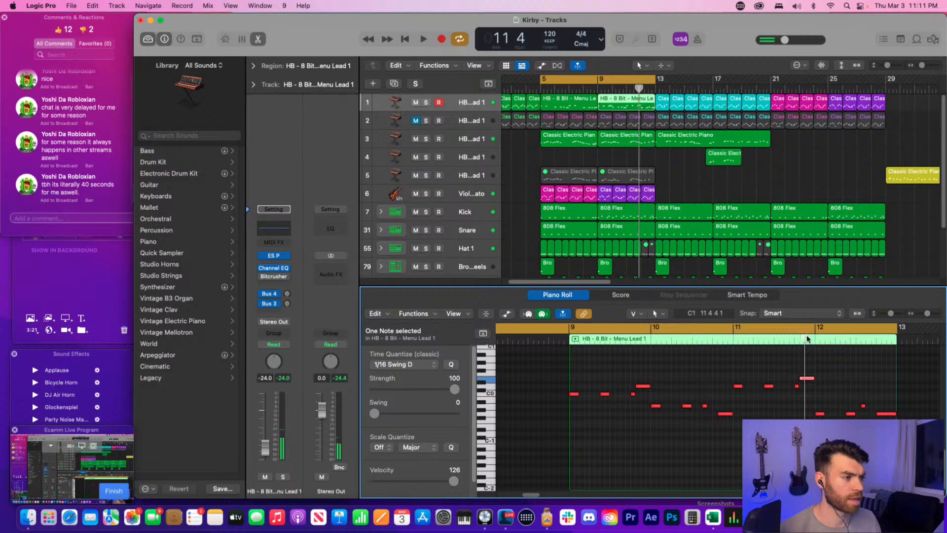
{"action": "key", "text": "space"}
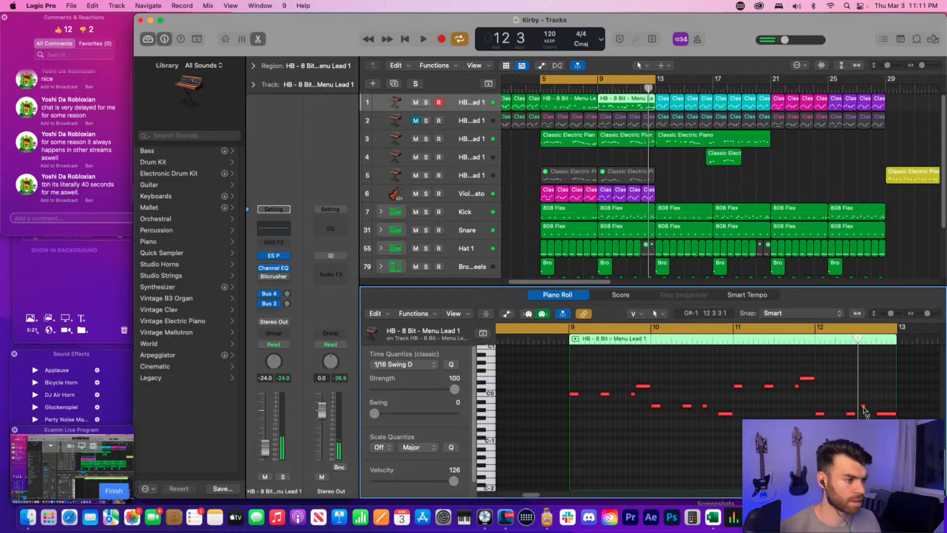
{"action": "left_click", "coordinate": [863, 407]}
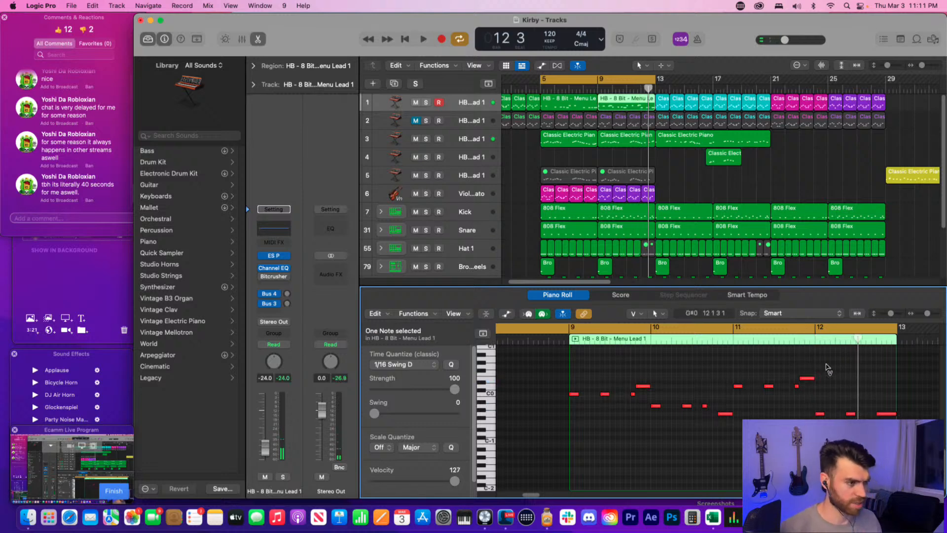
{"action": "left_click", "coordinate": [811, 339]}
{"action": "key", "text": "space"}
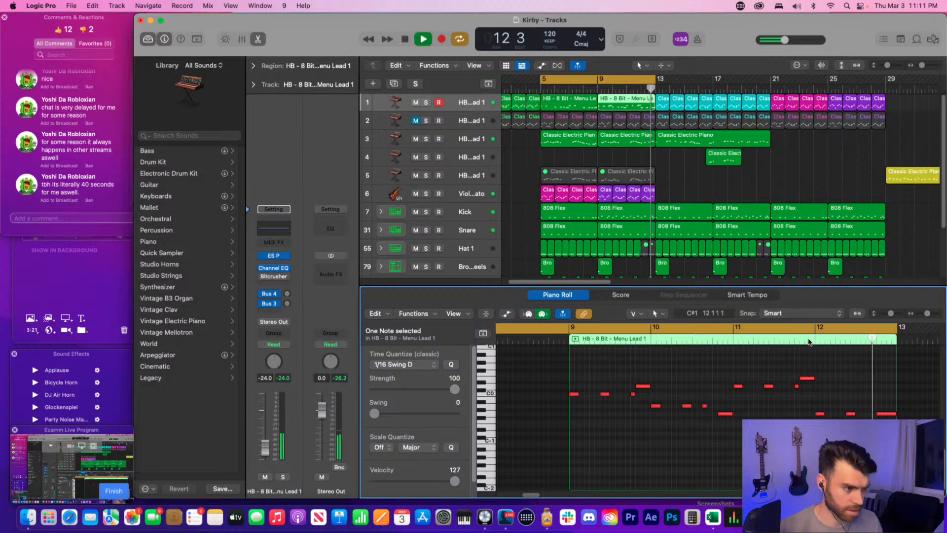
{"action": "key", "text": "space"}
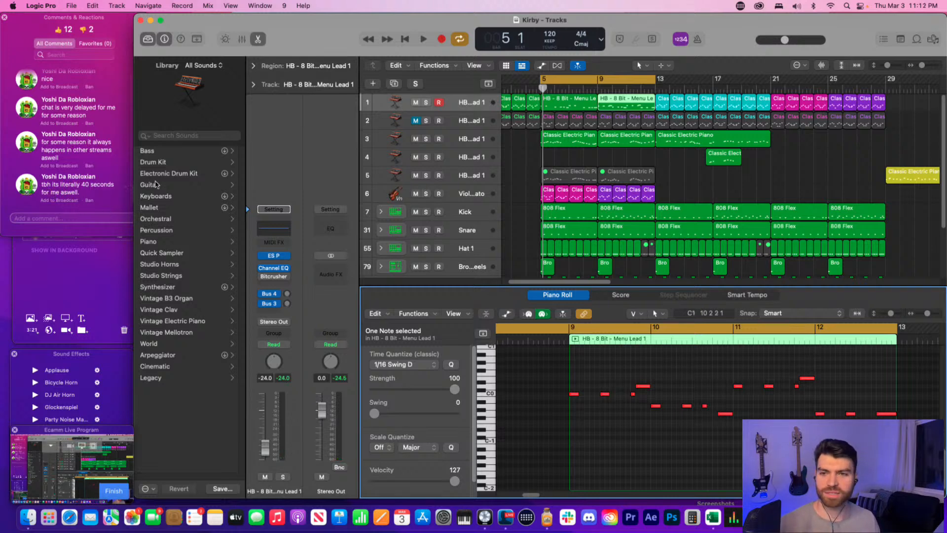
- Turn off cycle playback and play the whole arrangement from bar 5 into bar 9
{"action": "left_click", "coordinate": [683, 185]}
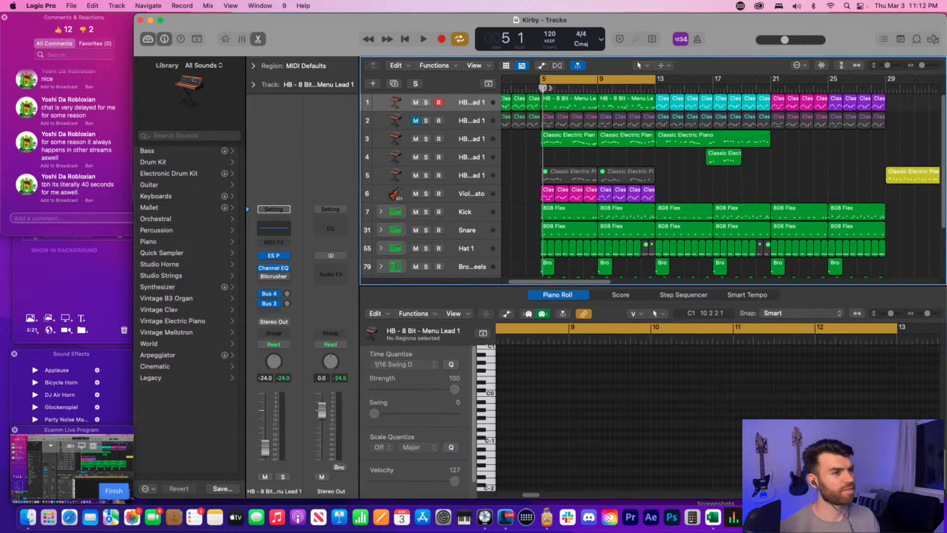
{"action": "left_click", "coordinate": [547, 83]}
{"action": "key", "text": "space"}
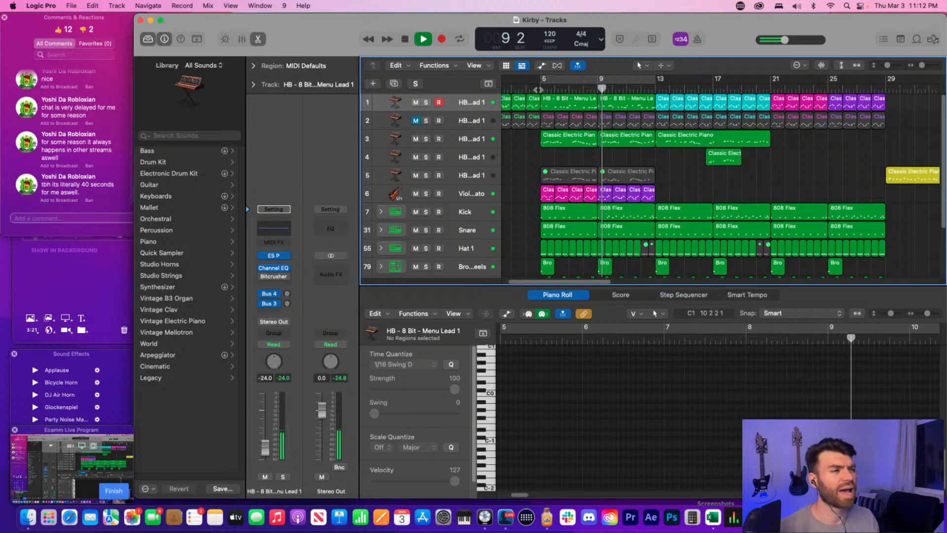
{"action": "key", "text": "space"}
- Open the original bass region at bar 5, select its short note in bar 8, and play from bar 5
{"action": "left_click", "coordinate": [585, 140]}
{"action": "left_click", "coordinate": [584, 105]}
{"action": "left_click", "coordinate": [797, 422]}
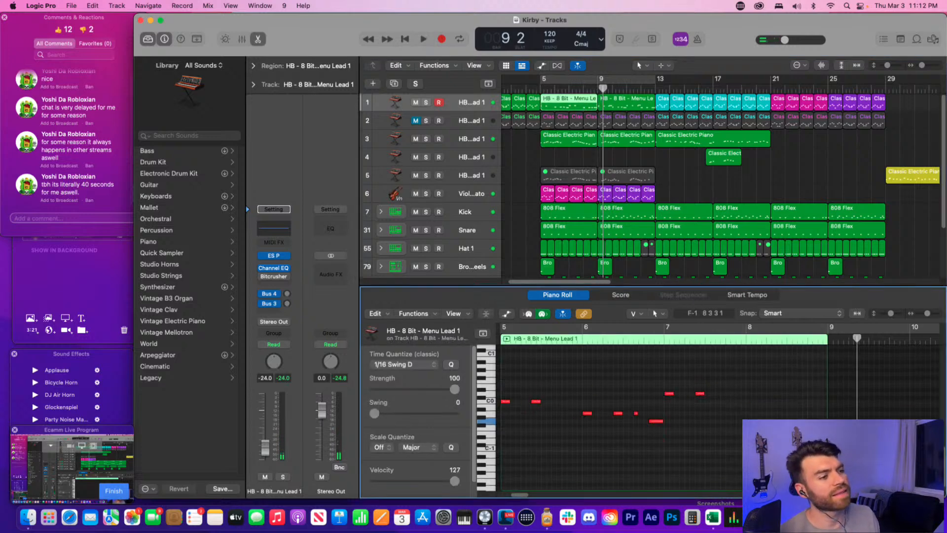
{"action": "left_click", "coordinate": [794, 421]}
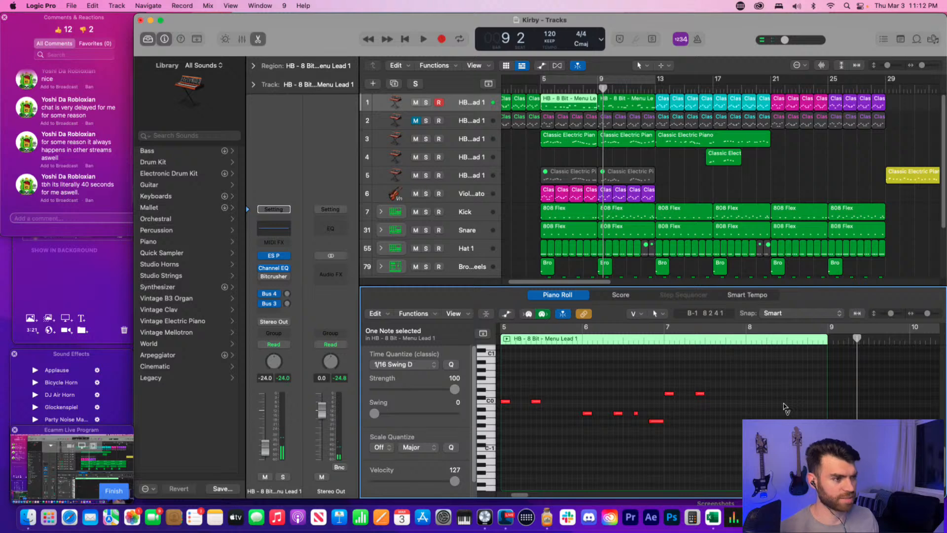
{"action": "left_click", "coordinate": [499, 339]}
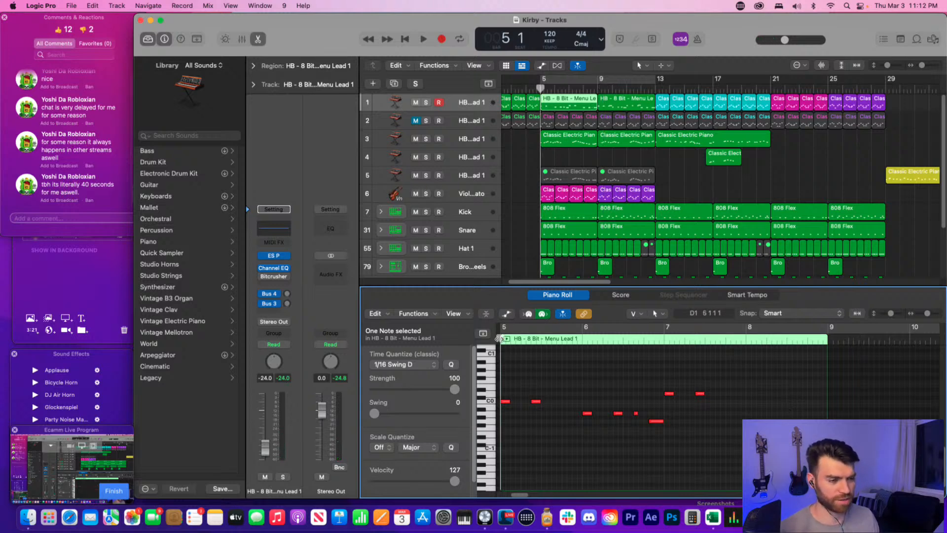
{"action": "key", "text": "space"}
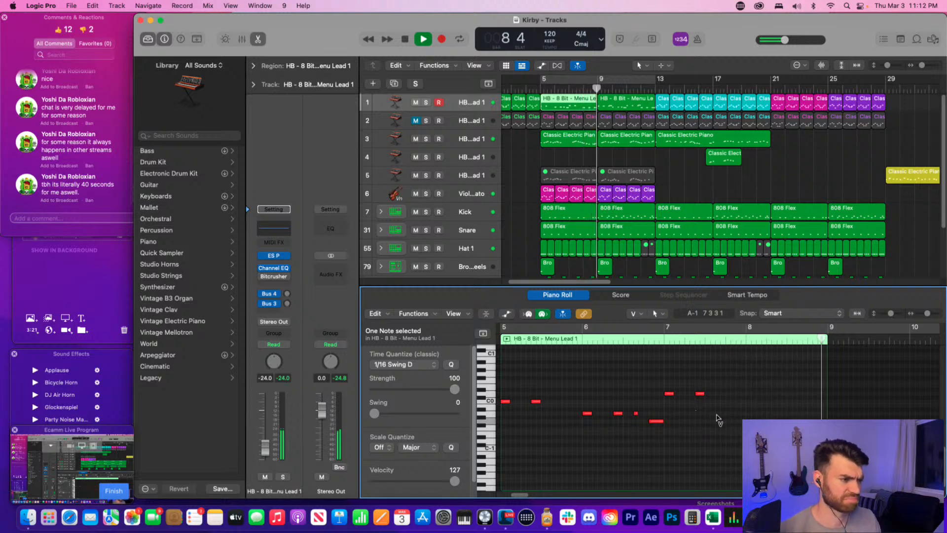
{"action": "key", "text": "space"}
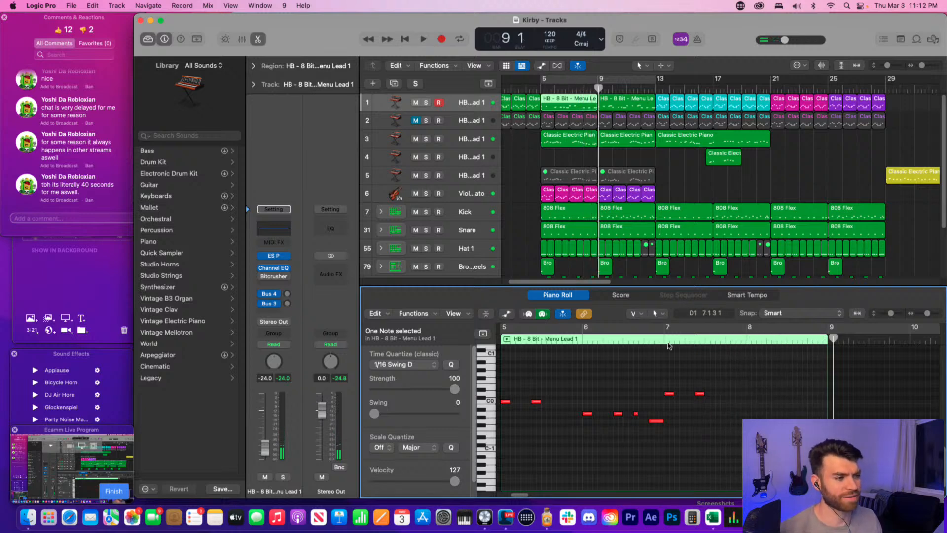
- Play the bass region from just before bar 7, and trim the G-1 note after beat 2 of bar 8
{"action": "left_click", "coordinate": [660, 341]}
{"action": "key", "text": "space"}
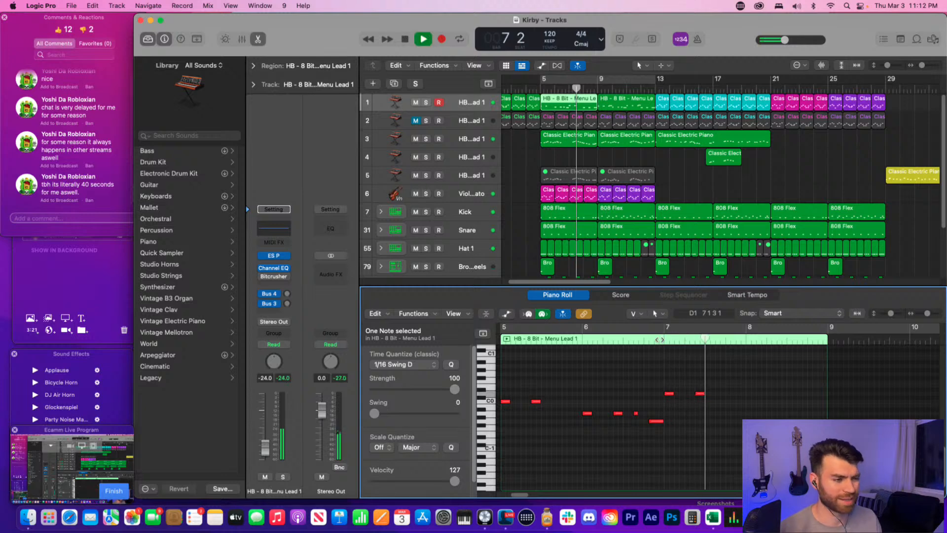
{"action": "key", "text": "space"}
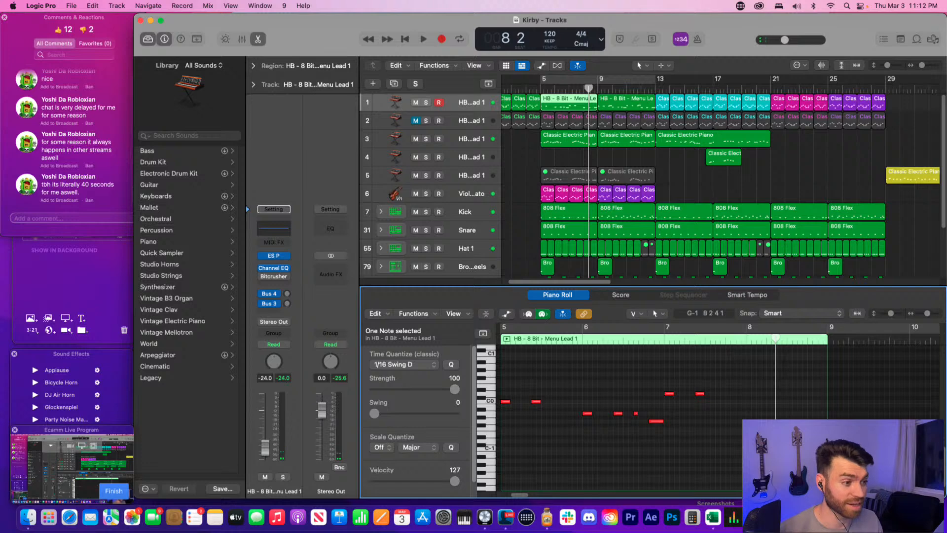
{"action": "left_click_drag", "start_coordinate": [786, 421], "coordinate": [780, 421]}
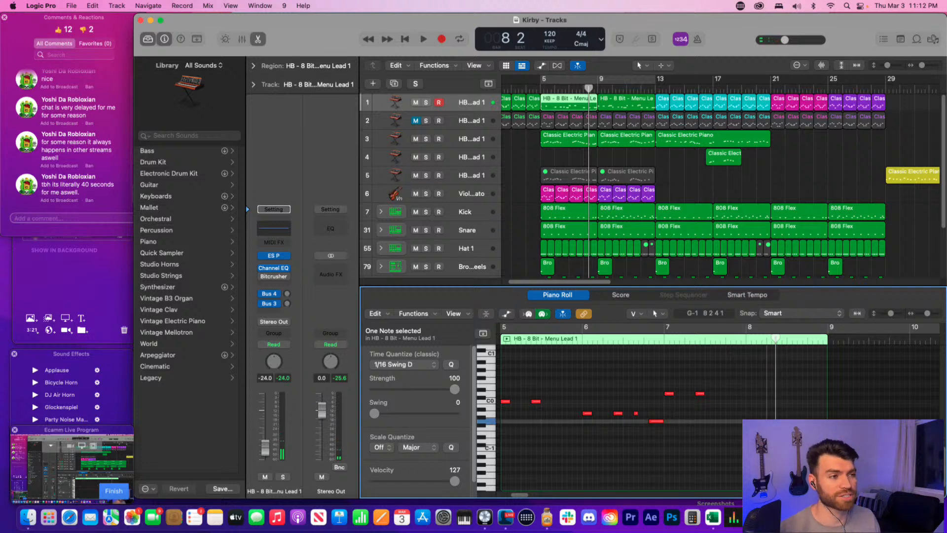
{"action": "left_click", "coordinate": [760, 388]}
- Play the transition from the last beat of bar 7 into bar 8 to check the trimmed note
{"action": "left_click", "coordinate": [733, 340]}
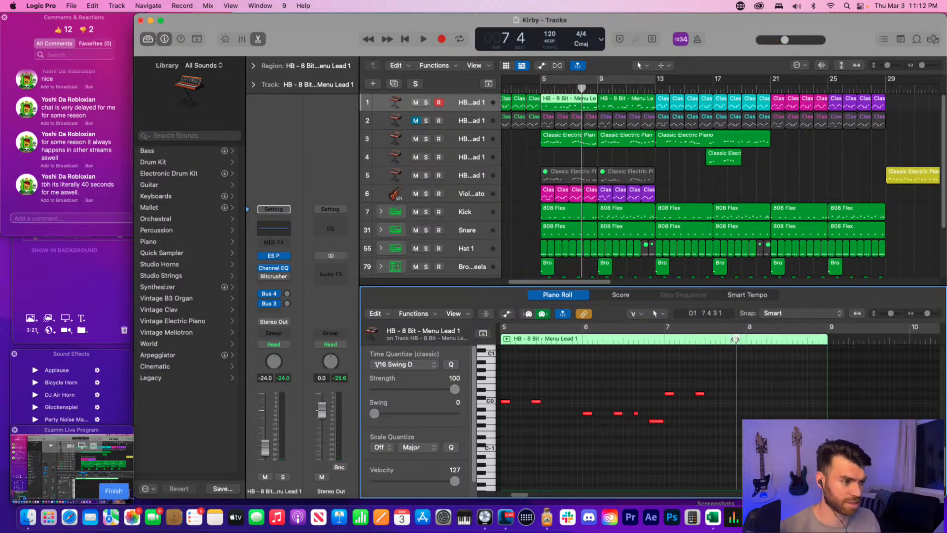
{"action": "key", "text": "space"}
{"action": "key", "text": "space"}
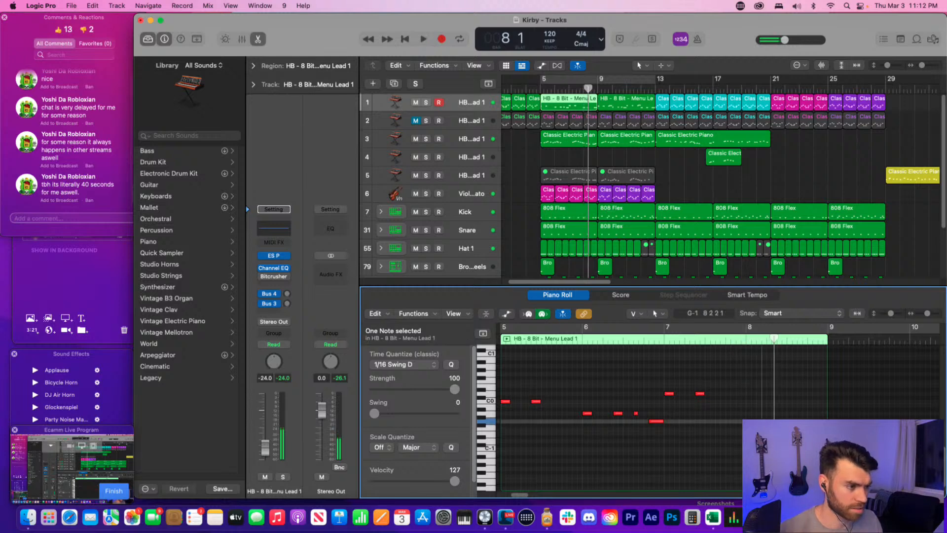
{"action": "left_click", "coordinate": [732, 342]}
{"action": "key", "text": "space"}
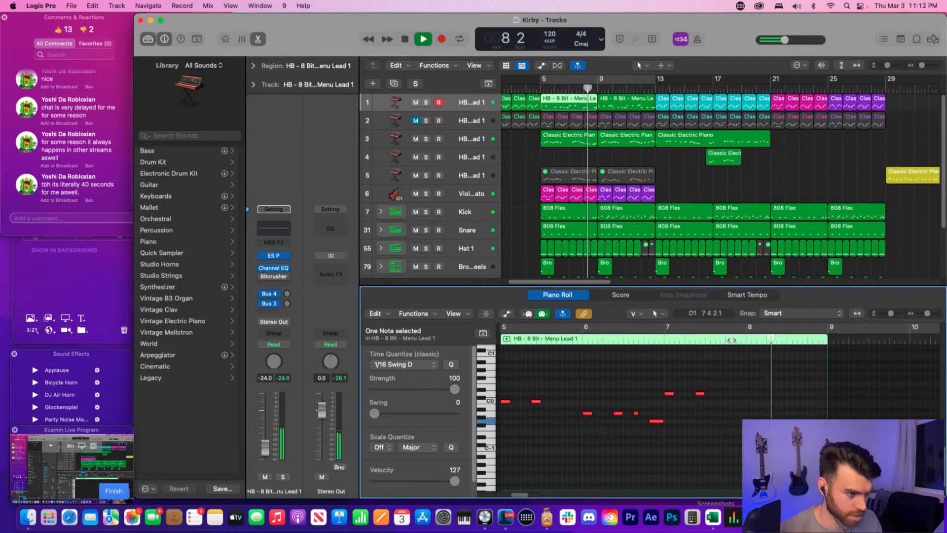
{"action": "key", "text": "space"}
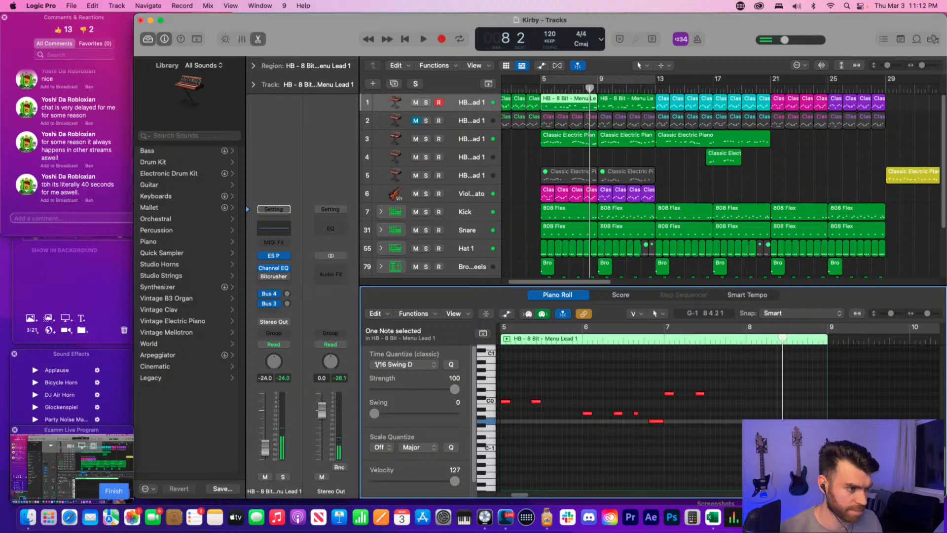
- Delete the short note around beat 3 of bar 8, adjust the G-1 note near it, and play bar 8
{"action": "left_click", "coordinate": [800, 422]}
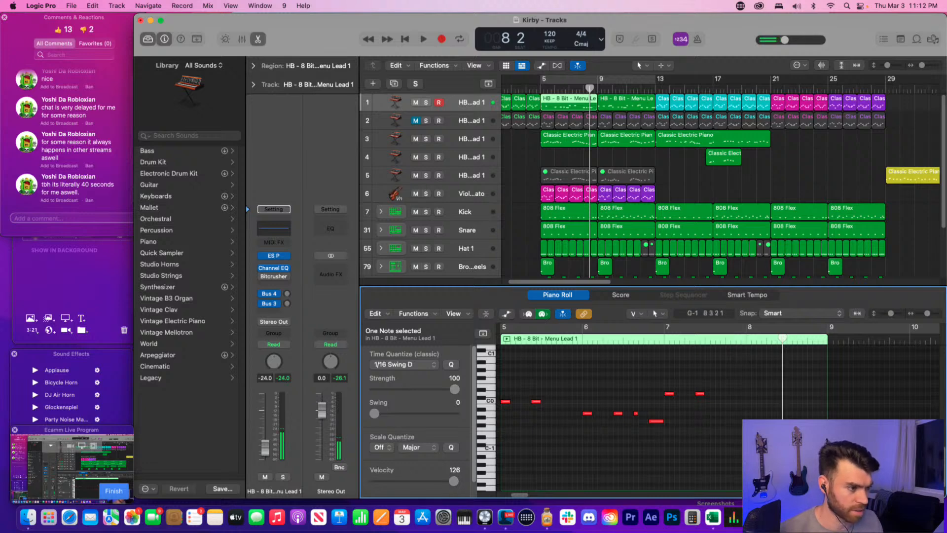
{"action": "key", "text": "Delete"}
{"action": "left_click_drag", "start_coordinate": [798, 422], "coordinate": [783, 421]}
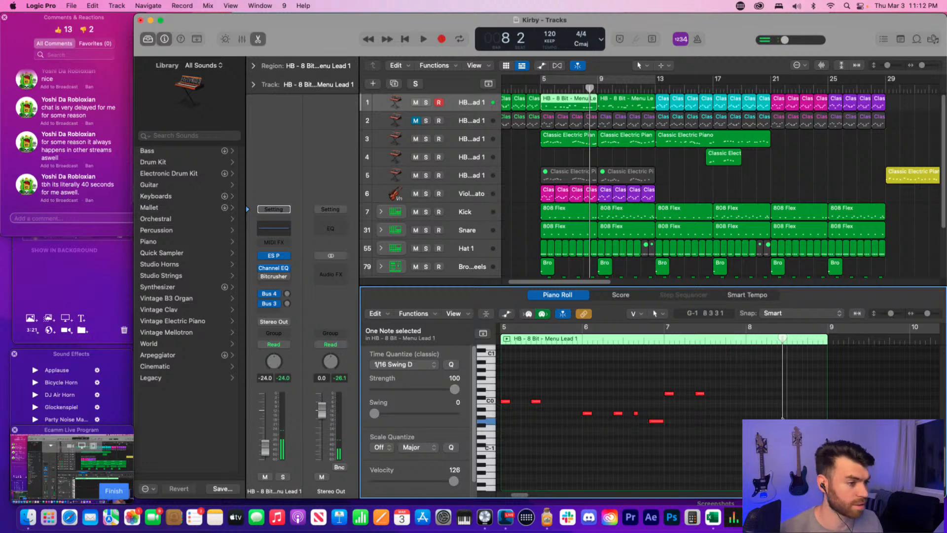
{"action": "key", "text": "space"}
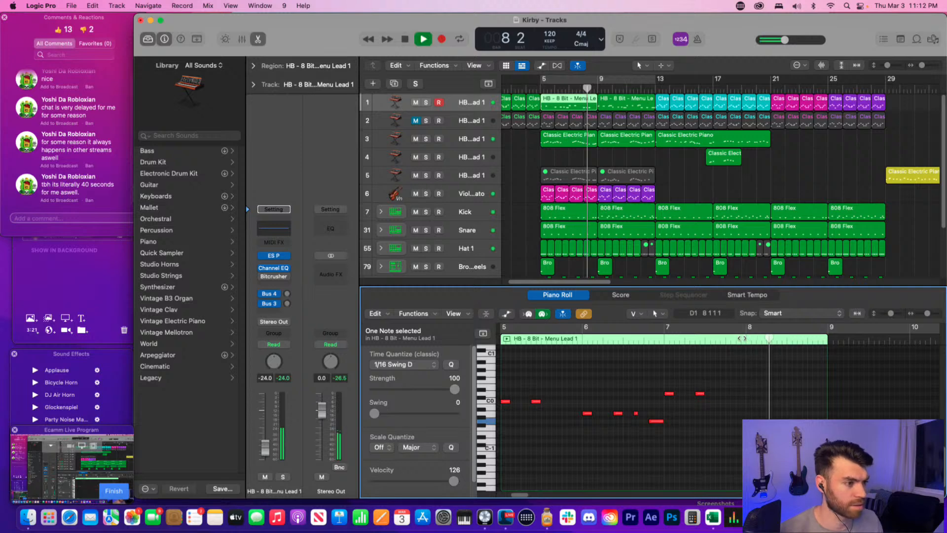
{"action": "key", "text": "space"}
{"action": "left_click", "coordinate": [742, 339]}
{"action": "key", "text": "space"}
{"action": "key", "text": "space"}
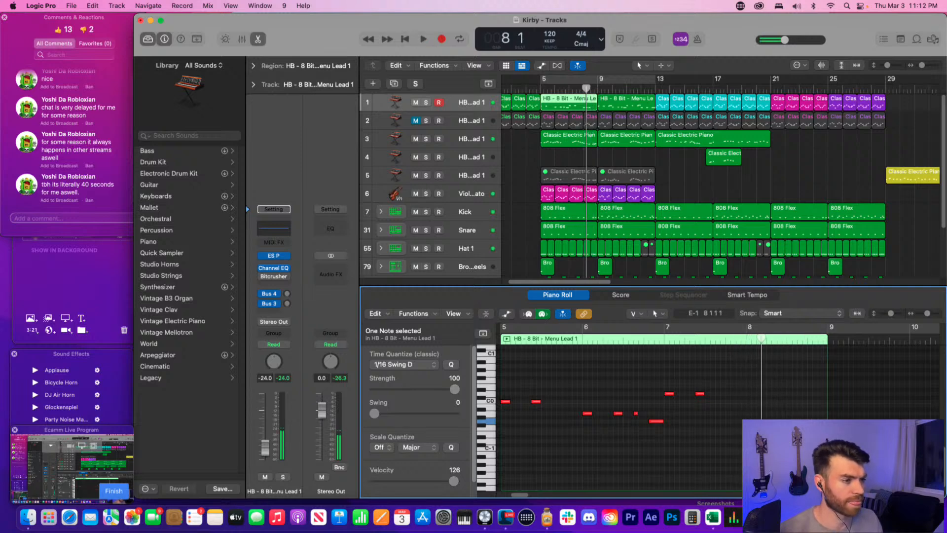
- Delete the selected bar 8 note, select the three notes in that bar, and play from the end of bar 7
{"action": "key", "text": "Delete"}
{"action": "left_click_drag", "start_coordinate": [857, 393], "coordinate": [767, 428]}
{"action": "left_click", "coordinate": [768, 428]}
{"action": "left_click_drag", "start_coordinate": [824, 434], "coordinate": [769, 419]}
{"action": "left_click", "coordinate": [740, 336]}
{"action": "key", "text": "space"}
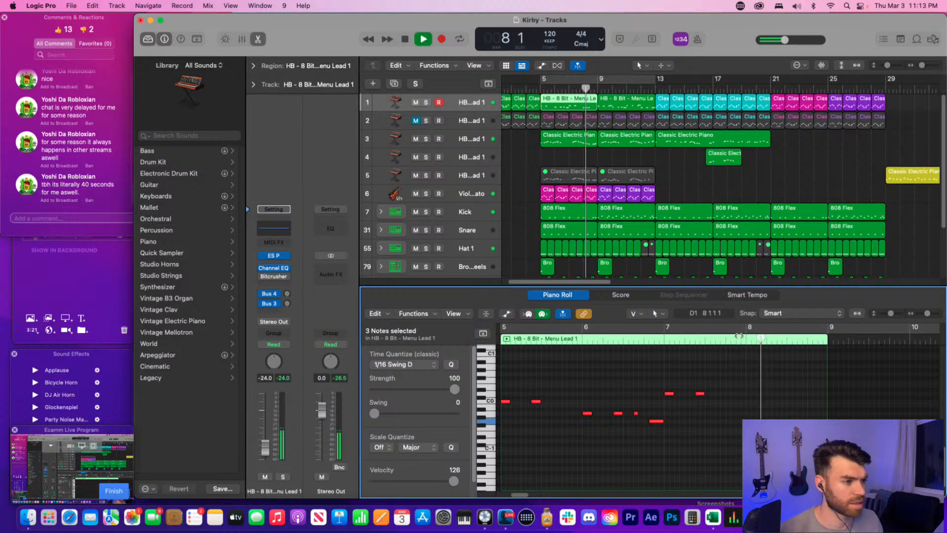
{"action": "left_click", "coordinate": [740, 336]}
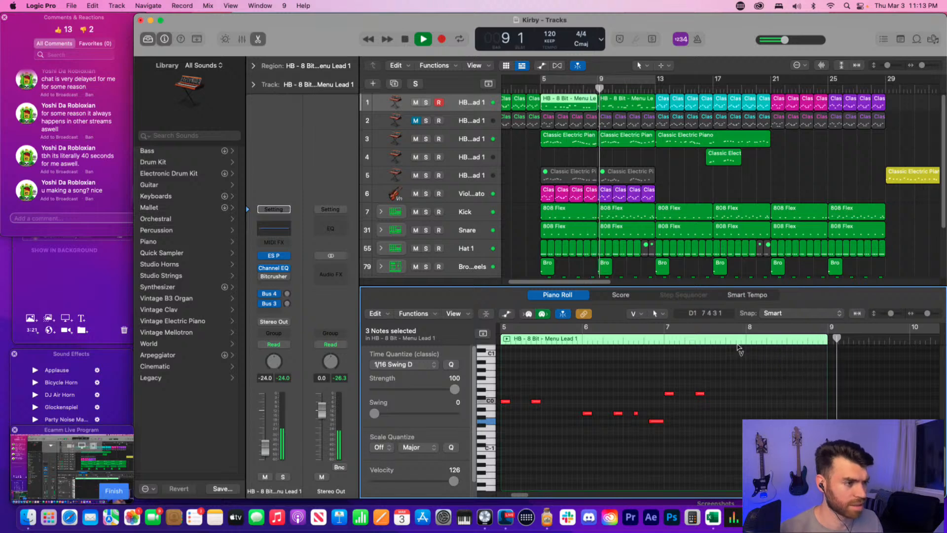
{"action": "key", "text": "space"}
{"action": "left_click", "coordinate": [739, 344]}
{"action": "key", "text": "space"}
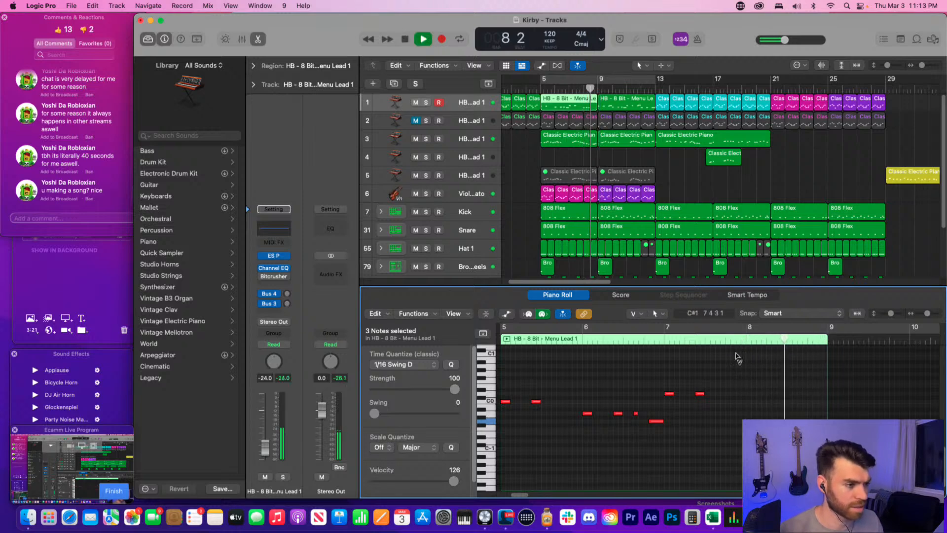
- Extend the last G-1 note of bar 8 to the end of the region, and play from the end of bar 7
{"action": "left_click", "coordinate": [738, 383]}
{"action": "key", "text": "space"}
{"action": "left_click_drag", "start_coordinate": [798, 422], "coordinate": [828, 421]}
{"action": "left_click", "coordinate": [741, 339]}
{"action": "key", "text": "space"}
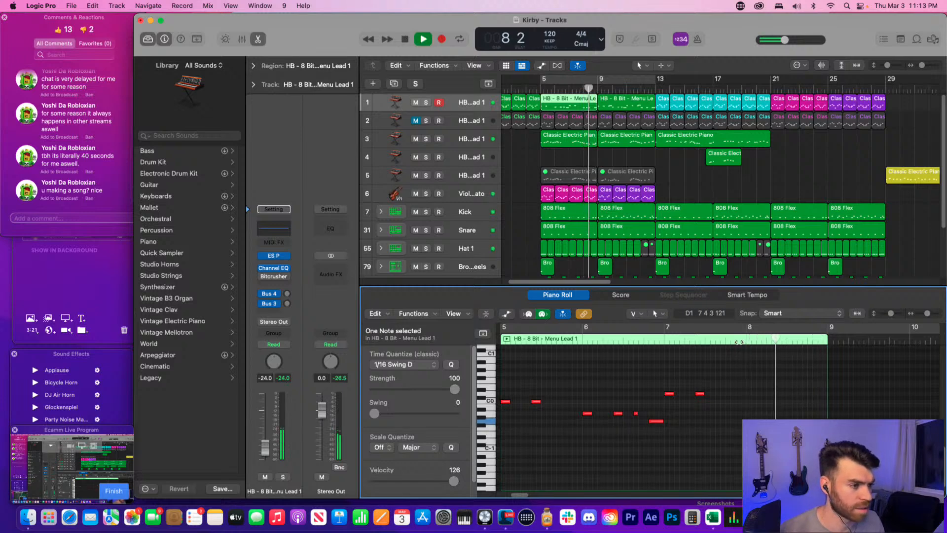
{"action": "key", "text": "space"}
{"action": "left_click", "coordinate": [731, 391]}
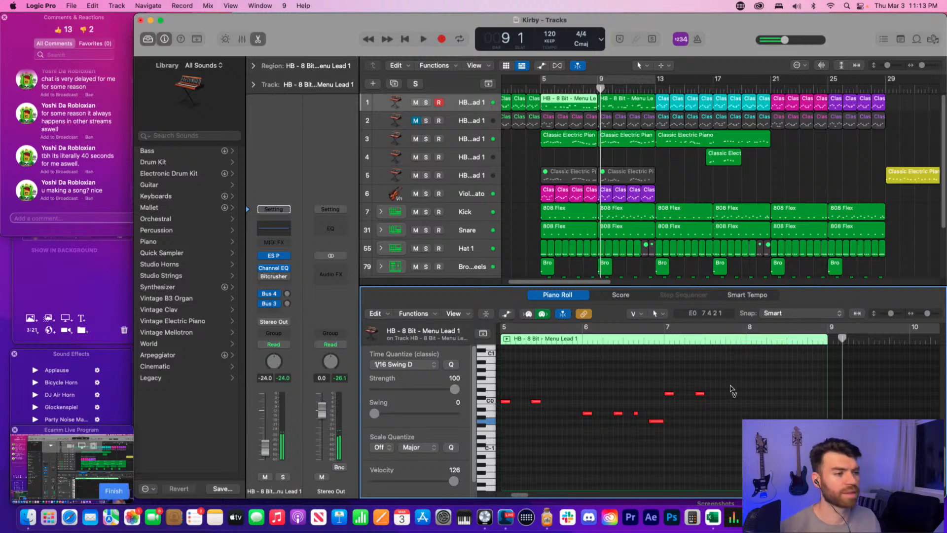
{"action": "scroll", "coordinate": [730, 391], "scroll_direction": "left", "scroll_amount": 2}
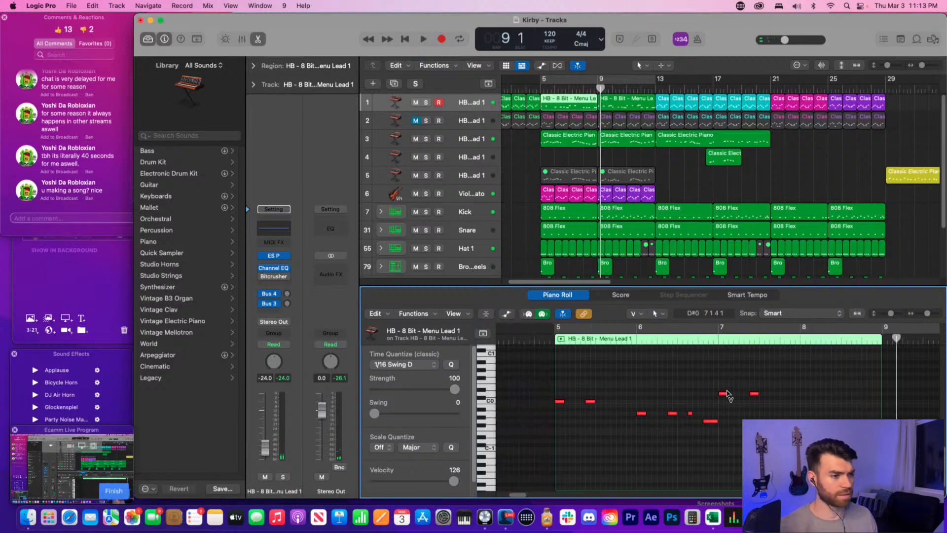
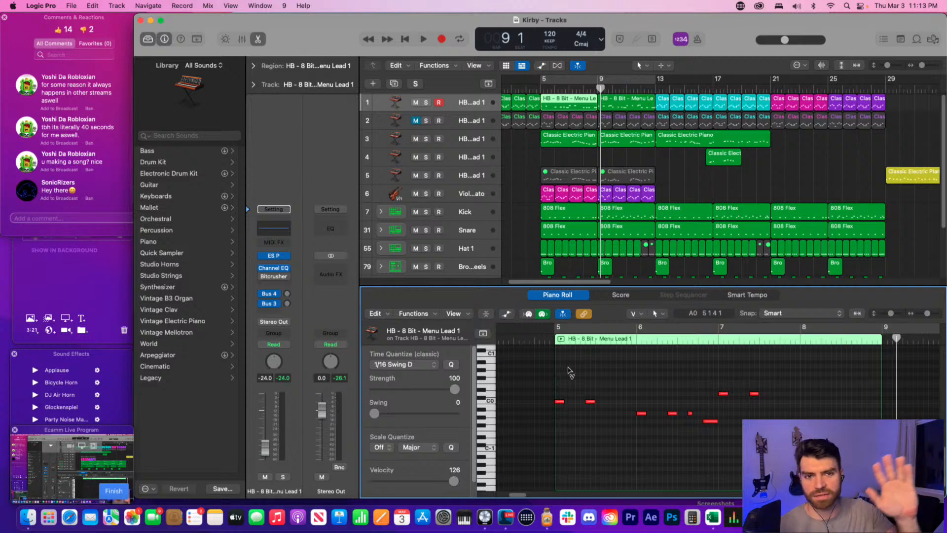
- Play the song from bar 5 to bar 13 to hear both 8-bit bass regions in sequence
{"action": "left_click", "coordinate": [679, 193]}
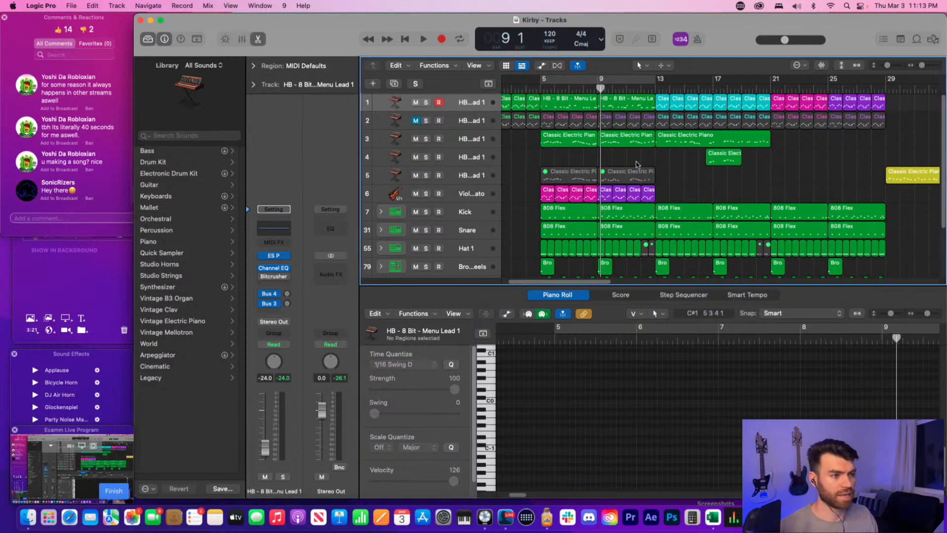
{"action": "left_click", "coordinate": [623, 105]}
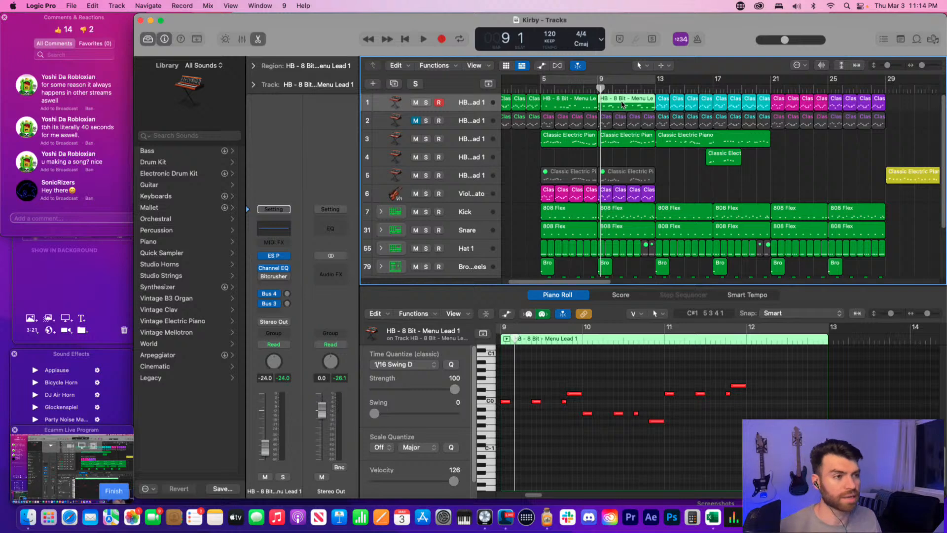
{"action": "left_click", "coordinate": [633, 151]}
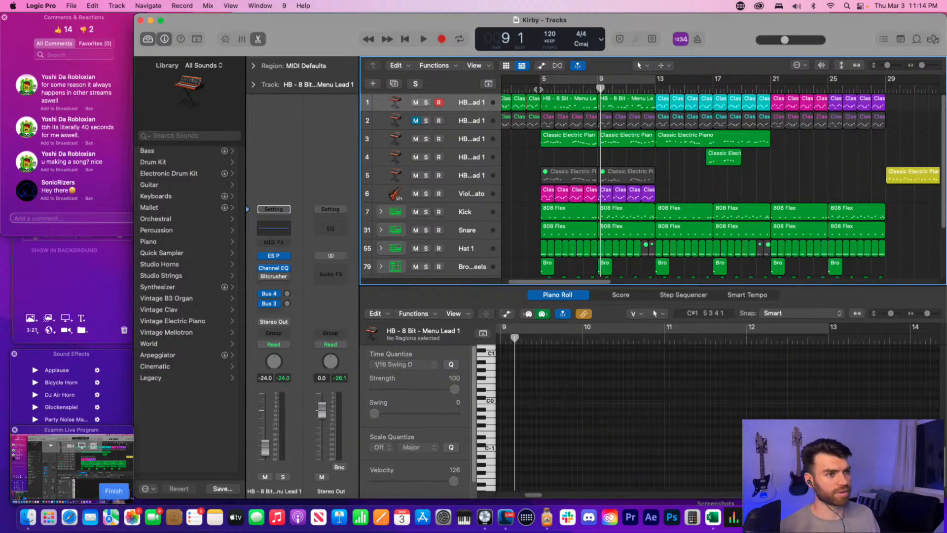
{"action": "left_click", "coordinate": [539, 90]}
{"action": "key", "text": "space"}
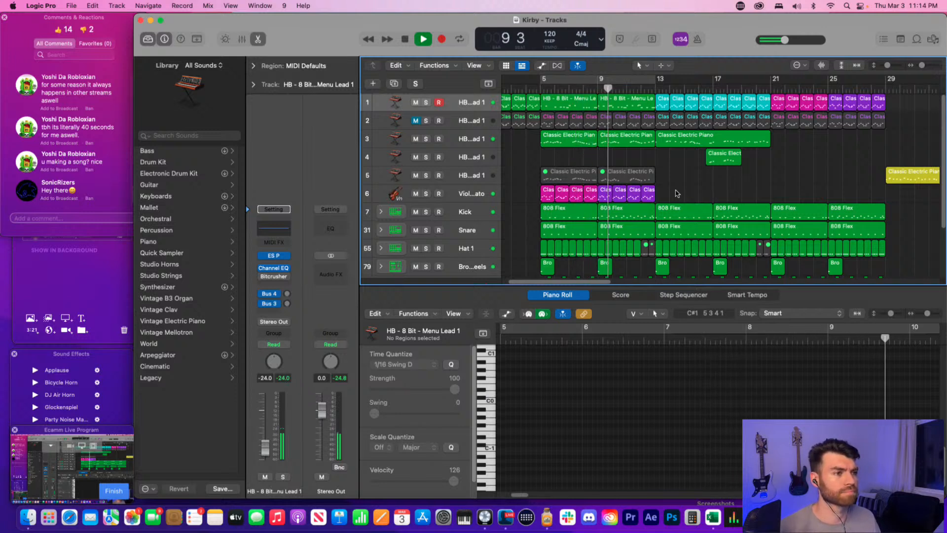
{"action": "left_click", "coordinate": [608, 108]}
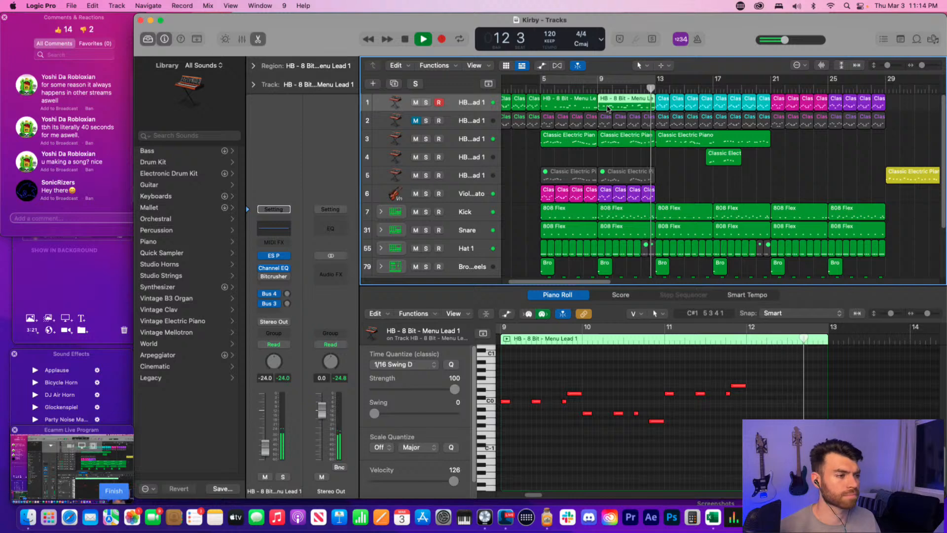
{"action": "key", "text": "space"}
{"action": "left_click", "coordinate": [679, 174]}
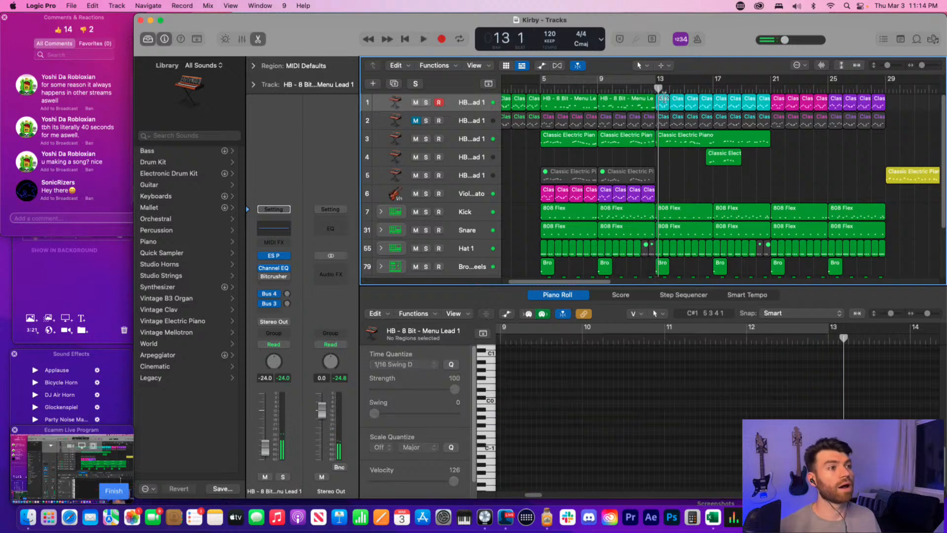
- Compare the notes of the 8-bit bass regions at bars 5 and 9 in the Piano Roll
{"action": "left_click", "coordinate": [764, 105]}
{"action": "scroll", "coordinate": [662, 169], "scroll_direction": "left", "scroll_amount": 2}
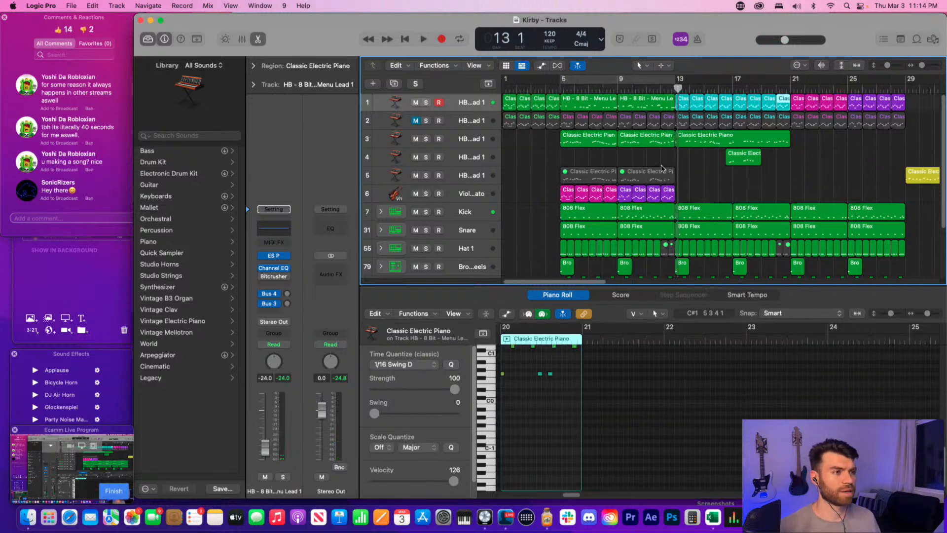
{"action": "scroll", "coordinate": [662, 169], "scroll_direction": "left", "scroll_amount": 1}
{"action": "left_click", "coordinate": [663, 161]}
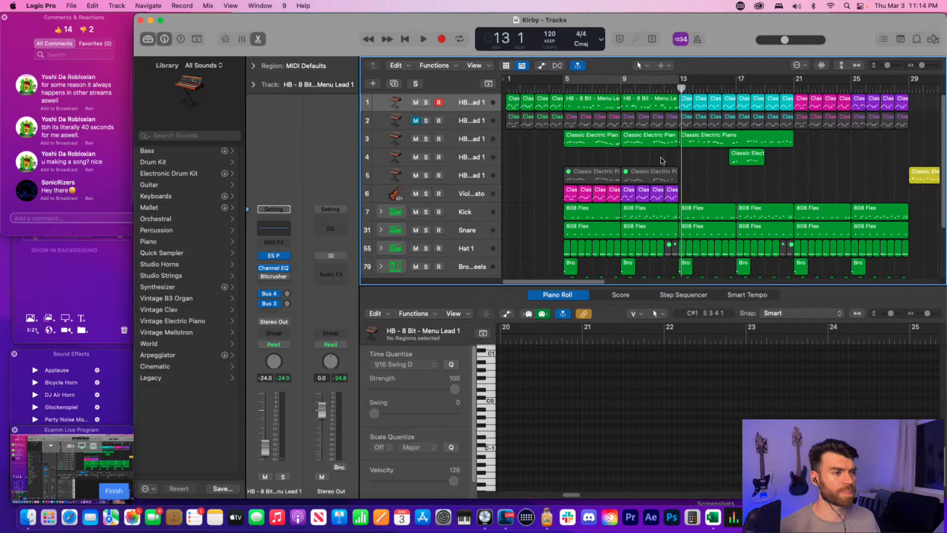
{"action": "left_click", "coordinate": [649, 106]}
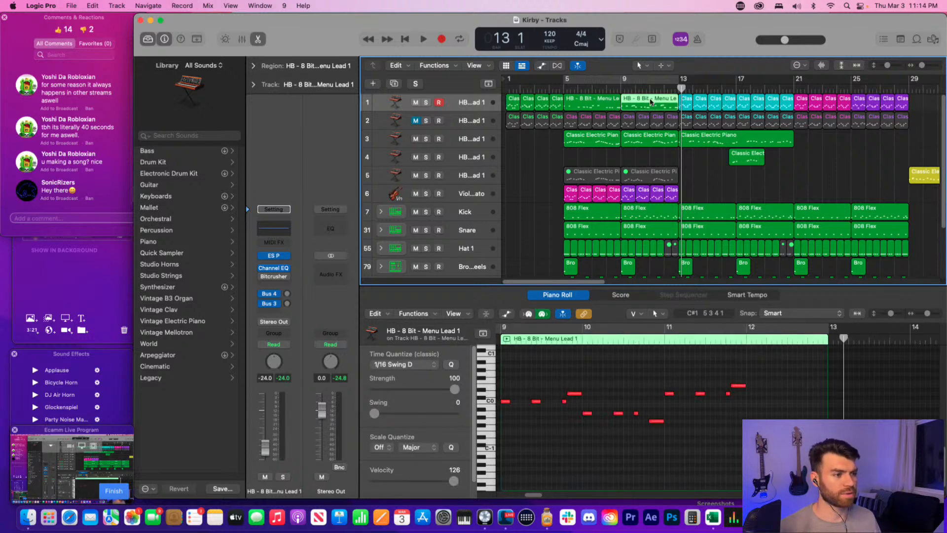
{"action": "left_click", "coordinate": [598, 102]}
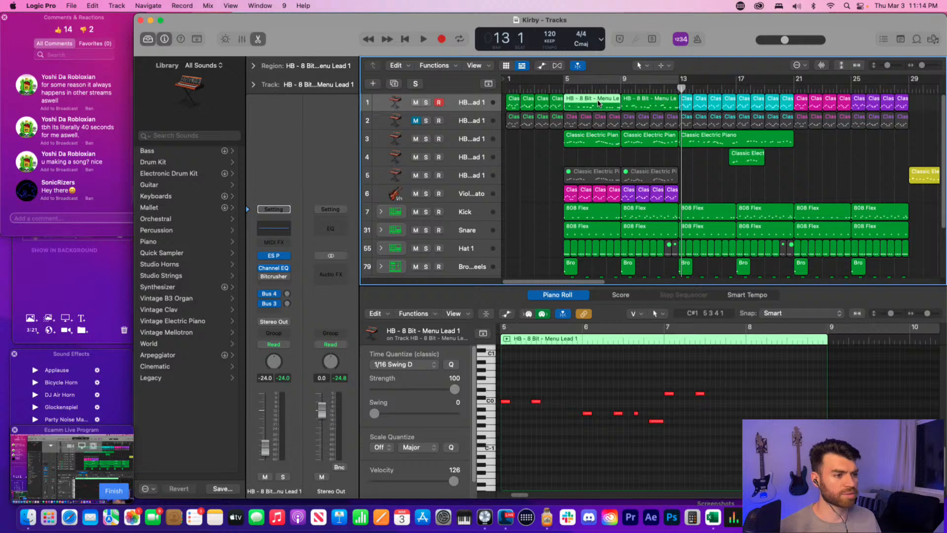
{"action": "left_click", "coordinate": [637, 103]}
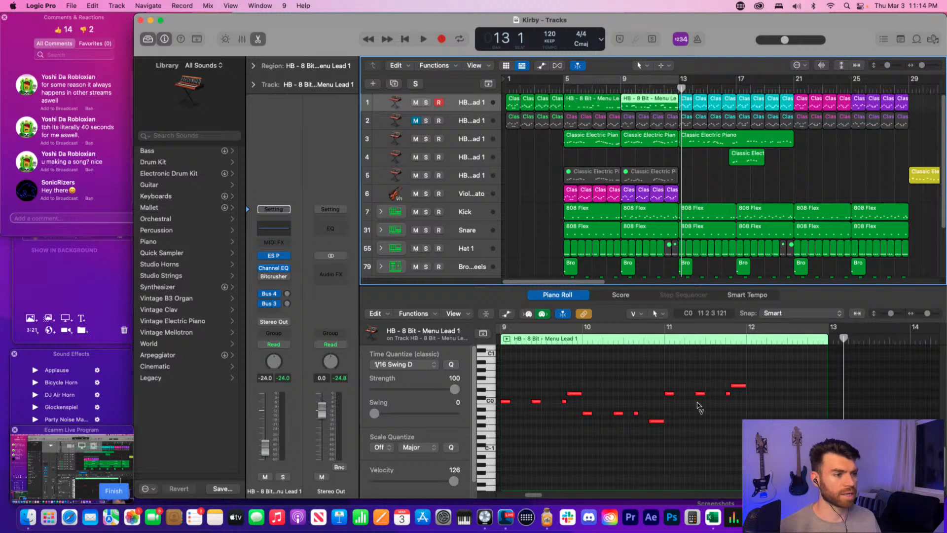
{"action": "left_click", "coordinate": [593, 107]}
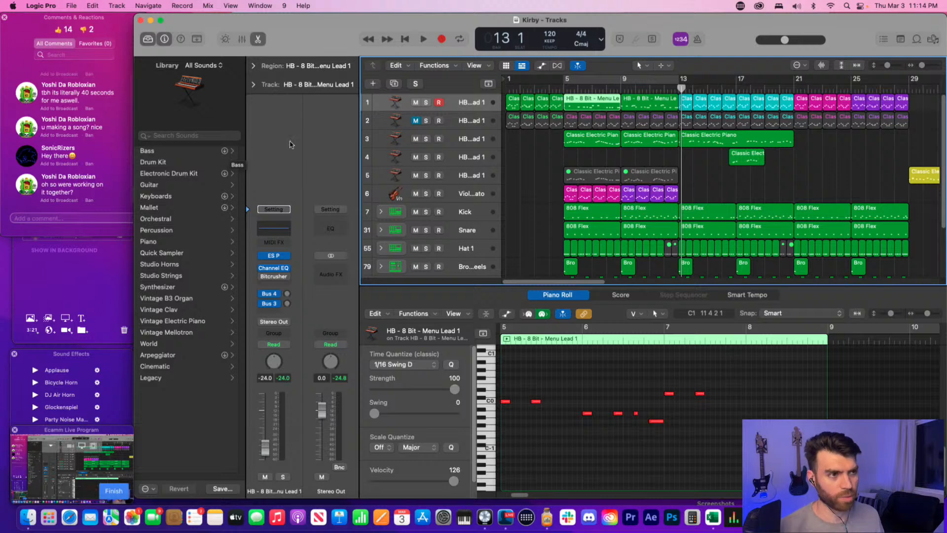
{"action": "left_click", "coordinate": [612, 160]}
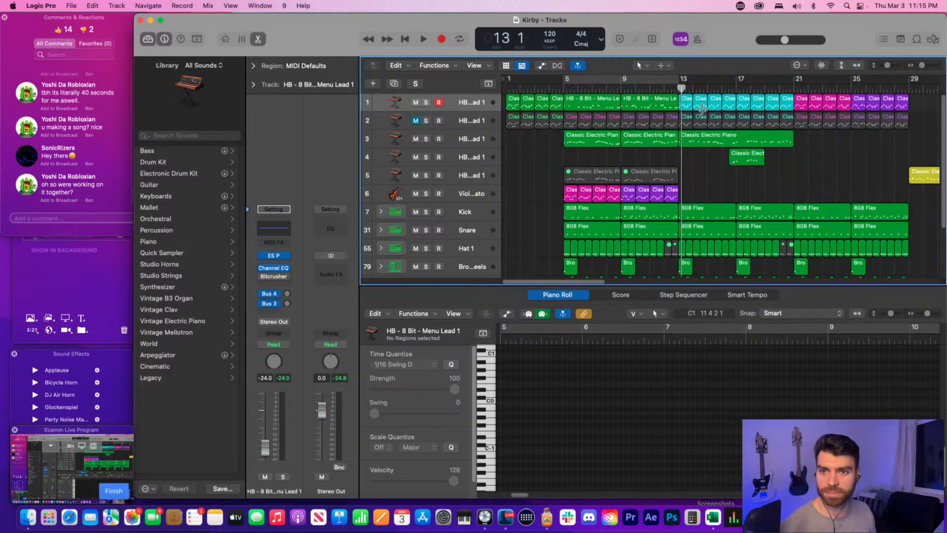
- Move the eight cyan Classic Electric Piano regions in bars 13 to 20 from track 1 down to the violin staccato track
{"action": "key", "text": "space"}
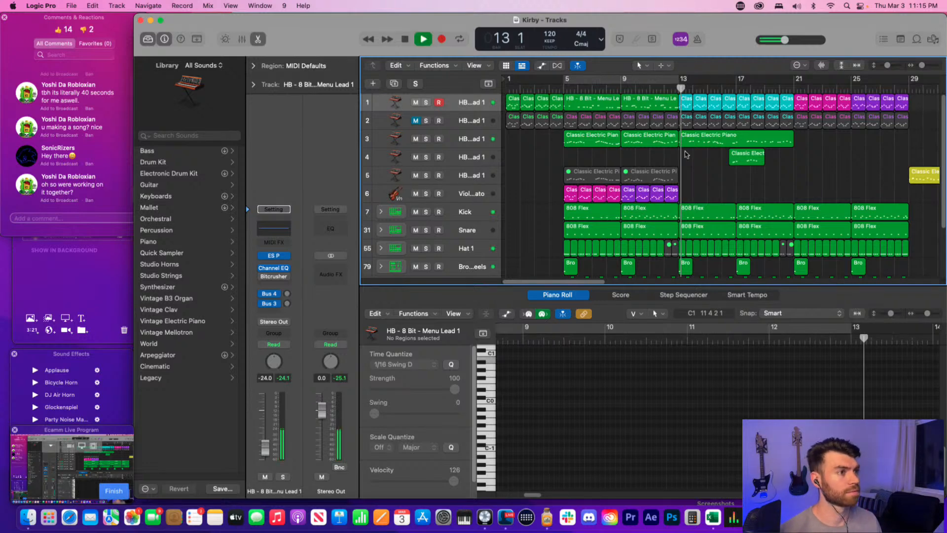
{"action": "left_click", "coordinate": [782, 99]}
{"action": "left_click", "coordinate": [774, 101], "text": "shift"}
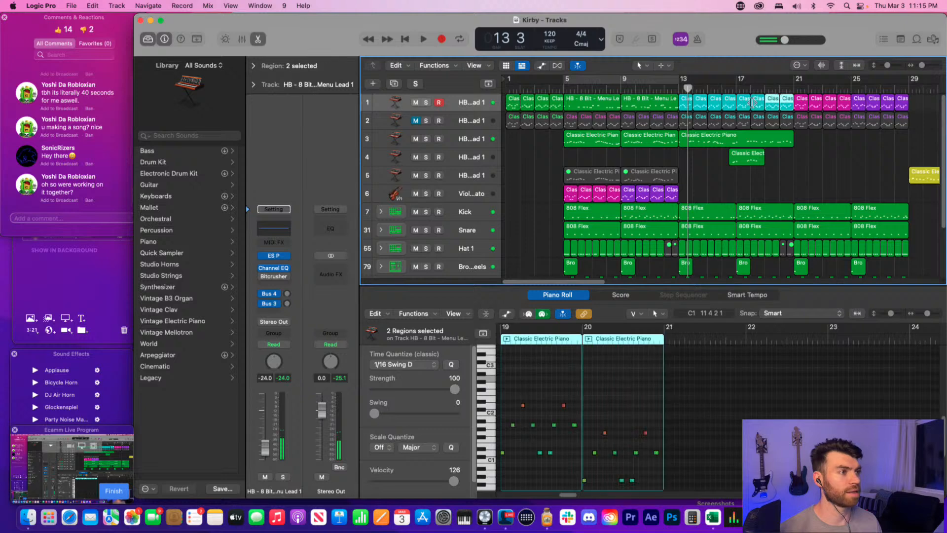
{"action": "left_click", "coordinate": [755, 102], "text": "shift"}
{"action": "left_click", "coordinate": [740, 102], "text": "shift"}
{"action": "left_click", "coordinate": [727, 103], "text": "shift"}
{"action": "left_click", "coordinate": [713, 104], "text": "shift"}
{"action": "left_click", "coordinate": [700, 105], "text": "shift"}
{"action": "left_click", "coordinate": [686, 101], "text": "shift"}
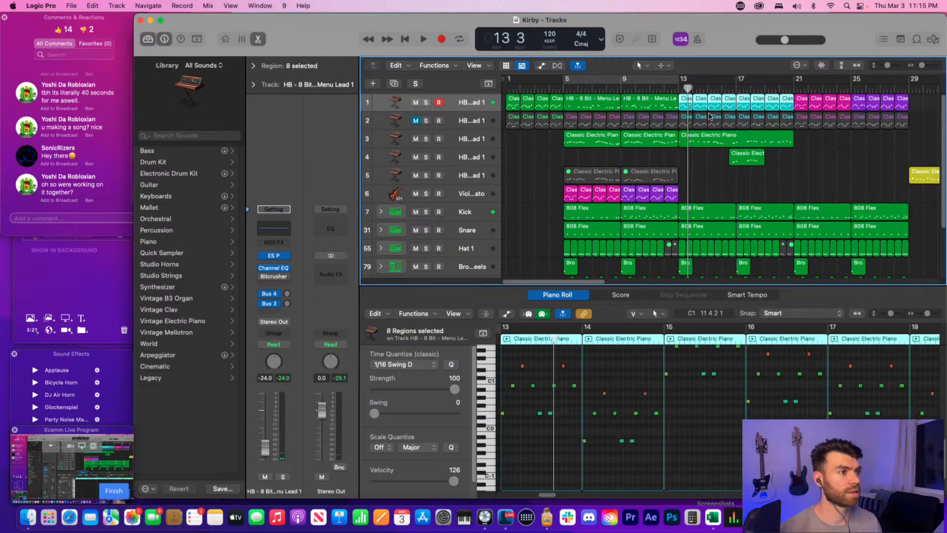
{"action": "key", "text": "super+Left"}
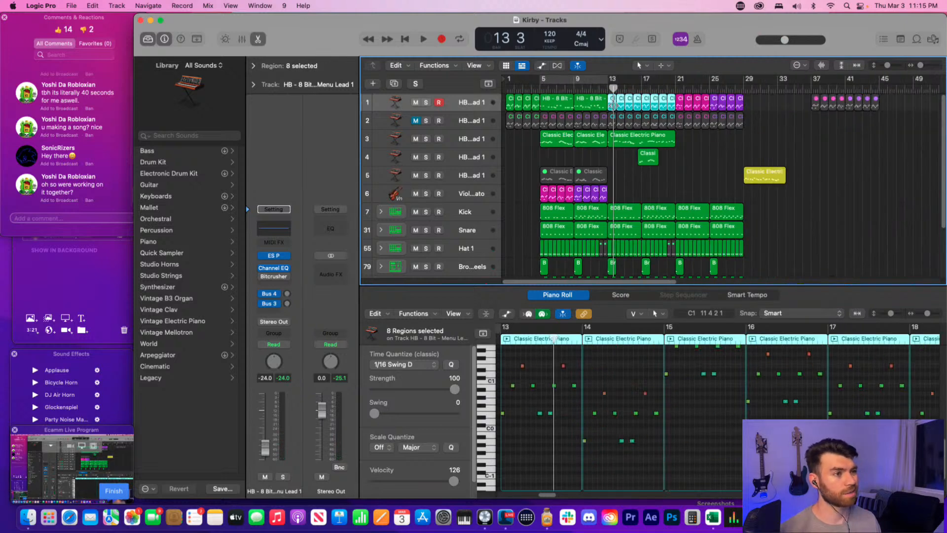
{"action": "left_click_drag", "start_coordinate": [611, 107], "coordinate": [611, 197]}
{"action": "left_click", "coordinate": [677, 175]}
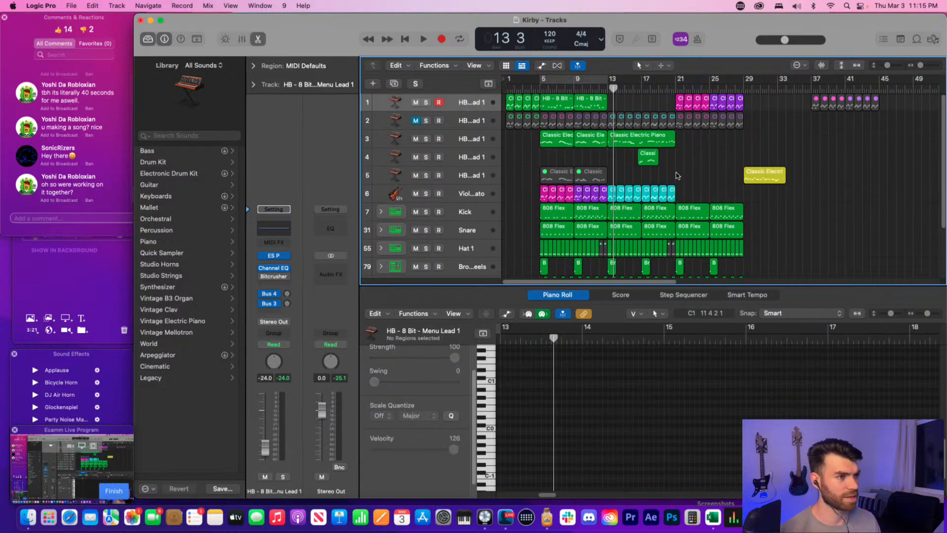
- Compare the violin note pitches across bars 5 to 20, and select the eight cyan violin regions in bars 13 to 20
{"action": "left_click", "coordinate": [605, 197]}
{"action": "left_click", "coordinate": [611, 197]}
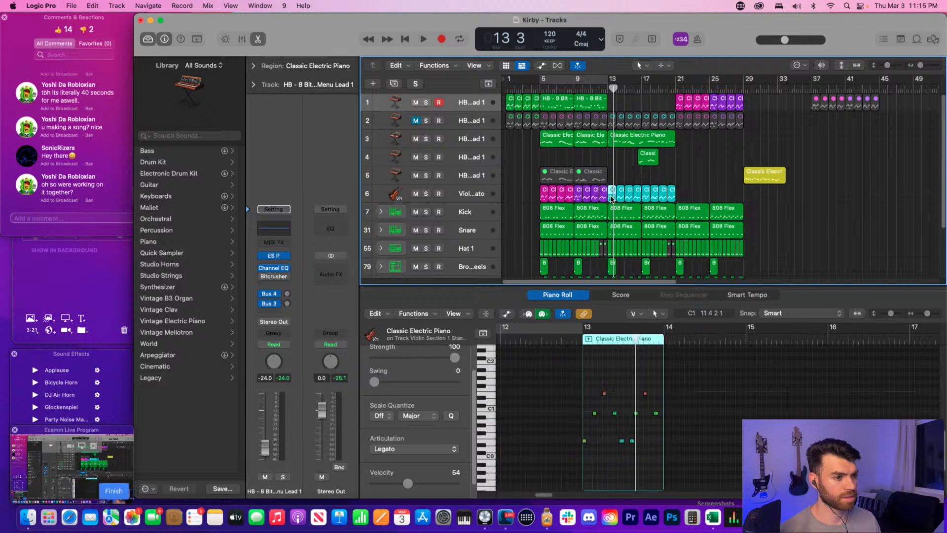
{"action": "left_click", "coordinate": [605, 198]}
{"action": "left_click", "coordinate": [612, 198]}
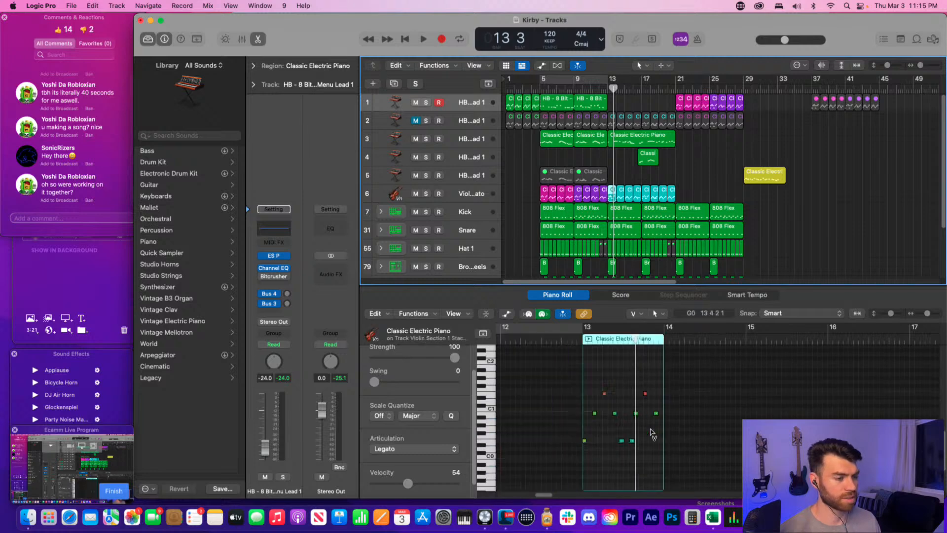
{"action": "left_click", "coordinate": [606, 194], "text": "shift"}
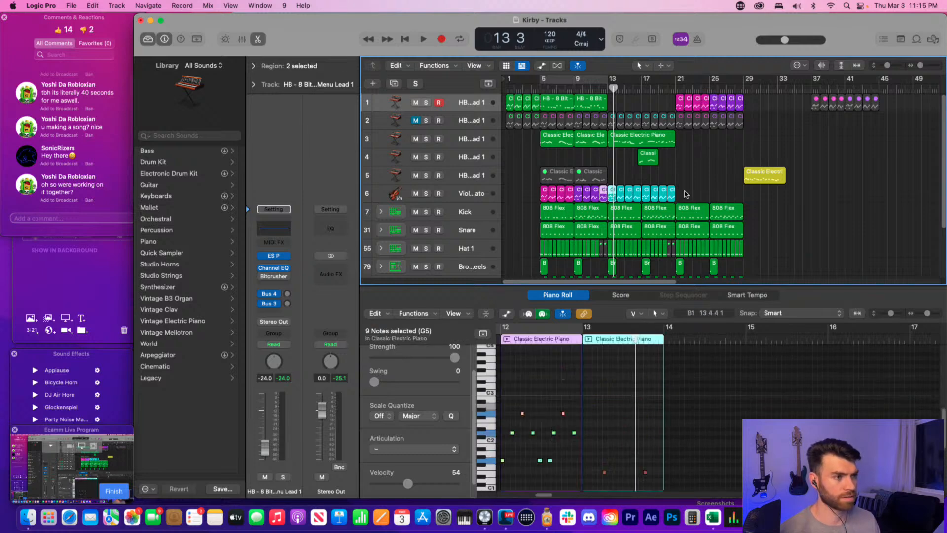
{"action": "left_click_drag", "start_coordinate": [696, 192], "coordinate": [542, 197]}
{"action": "scroll", "coordinate": [728, 439], "scroll_direction": "down", "scroll_amount": 10}
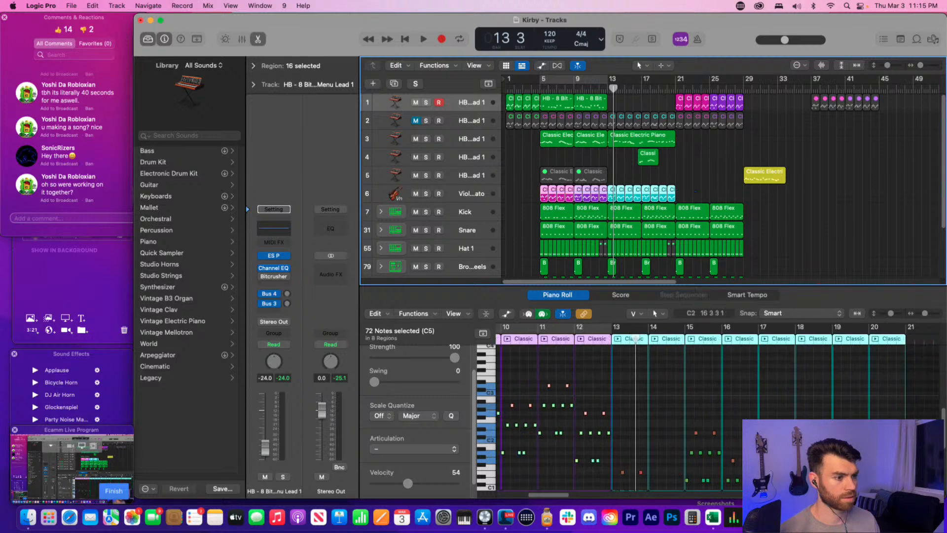
{"action": "scroll", "coordinate": [700, 434], "scroll_direction": "down", "scroll_amount": 5}
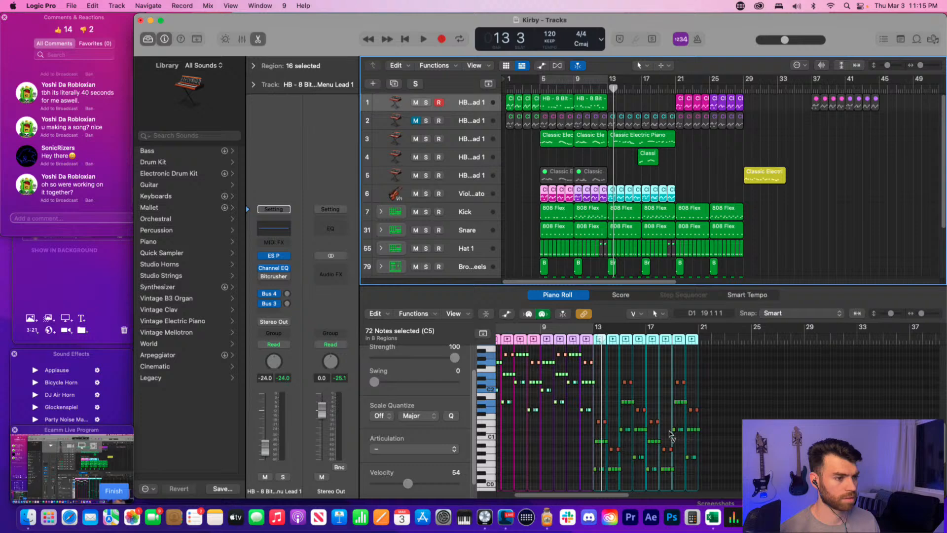
{"action": "scroll", "coordinate": [671, 434], "scroll_direction": "up", "scroll_amount": 3}
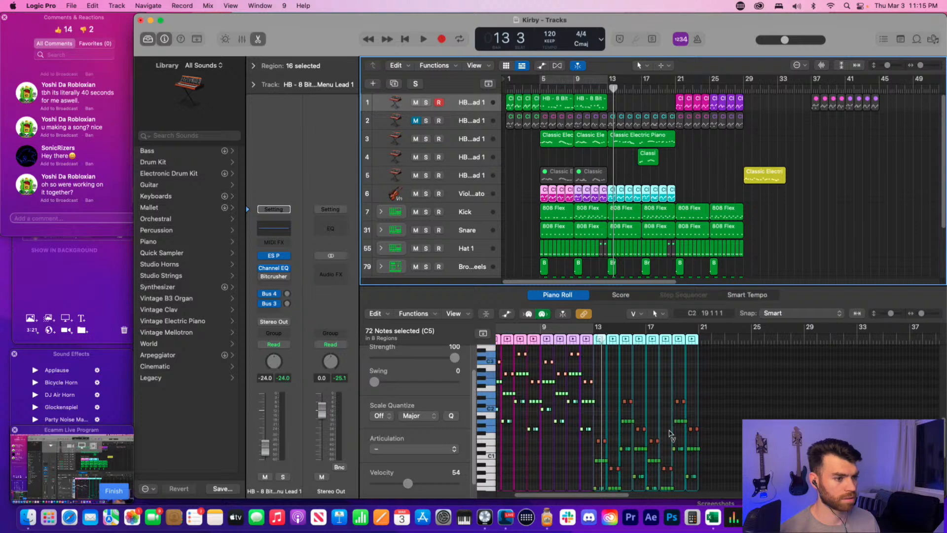
{"action": "left_click", "coordinate": [700, 194]}
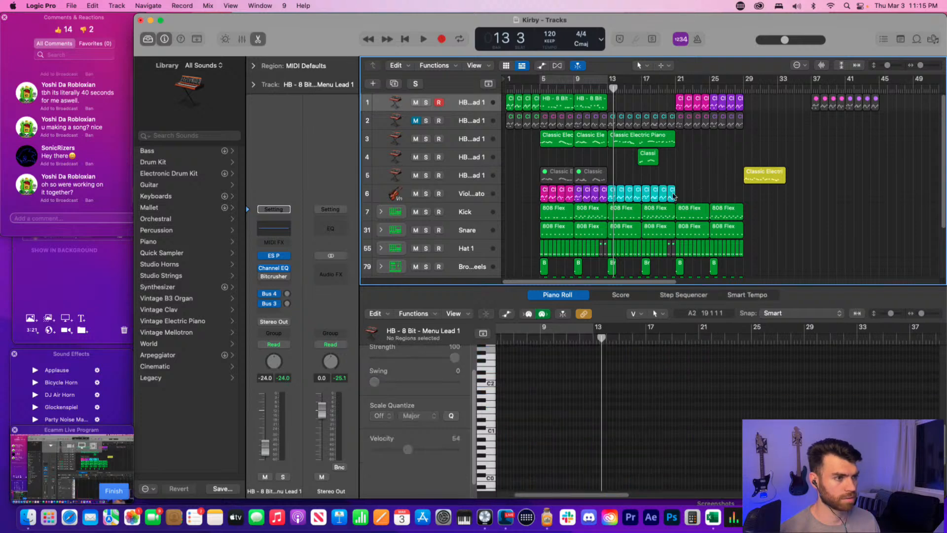
{"action": "left_click_drag", "start_coordinate": [689, 197], "coordinate": [608, 198]}
{"action": "scroll", "coordinate": [621, 415], "scroll_direction": "up", "scroll_amount": 3}
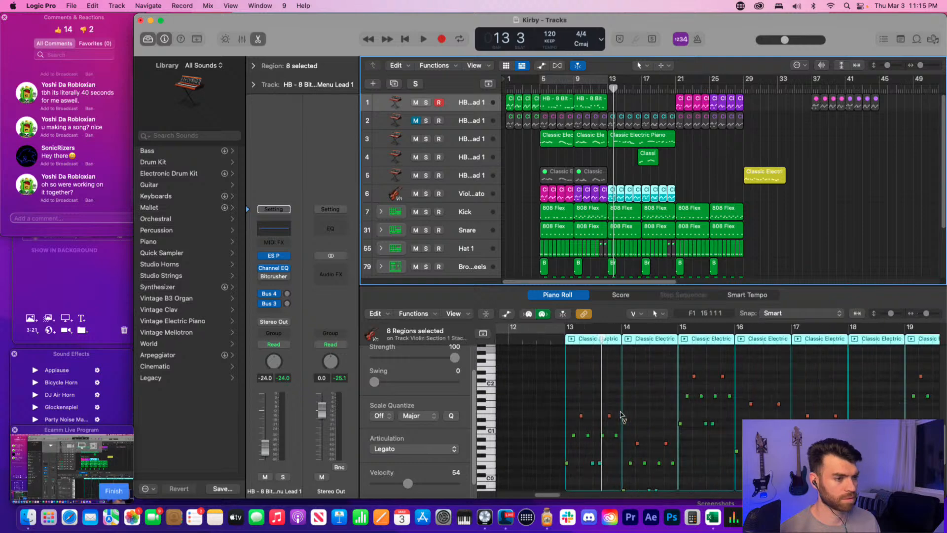
{"action": "left_click", "coordinate": [571, 463]}
{"action": "left_click_drag", "start_coordinate": [571, 467], "coordinate": [574, 418]}
{"action": "key", "text": "super+z"}
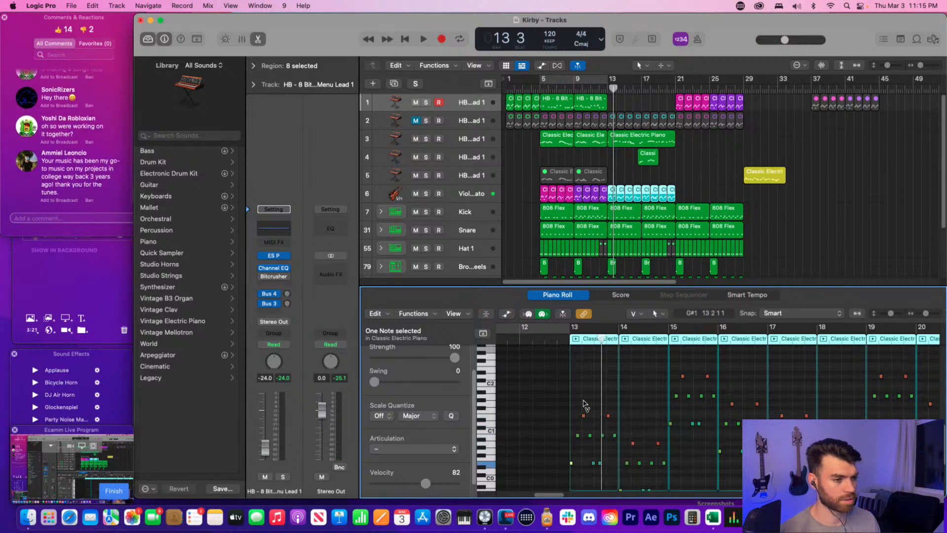
- Transpose all notes in the selected violin regions up two octaves, and play the result from bar 13 and from around bar 9
{"action": "key", "text": "super+a"}
{"action": "left_click_drag", "start_coordinate": [572, 454], "coordinate": [571, 419]}
{"action": "key", "text": "space"}
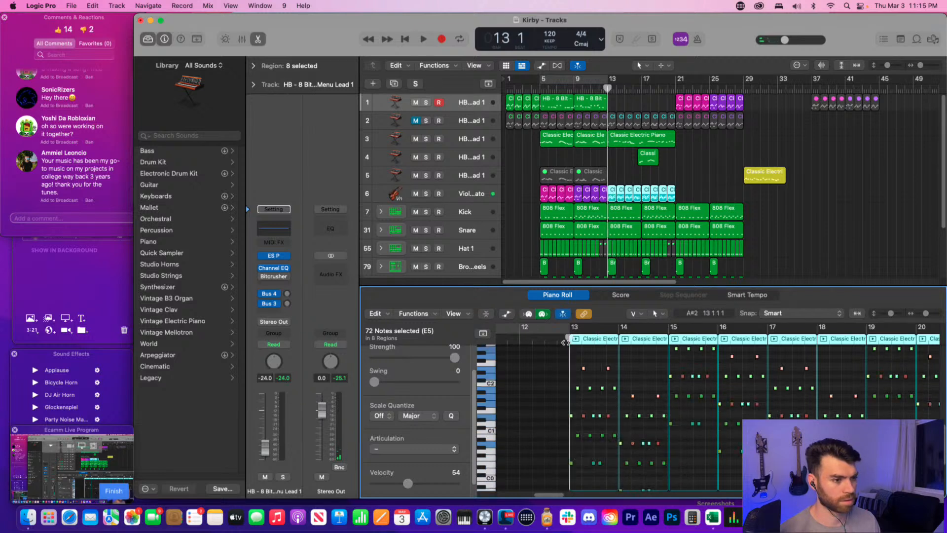
{"action": "key", "text": "space"}
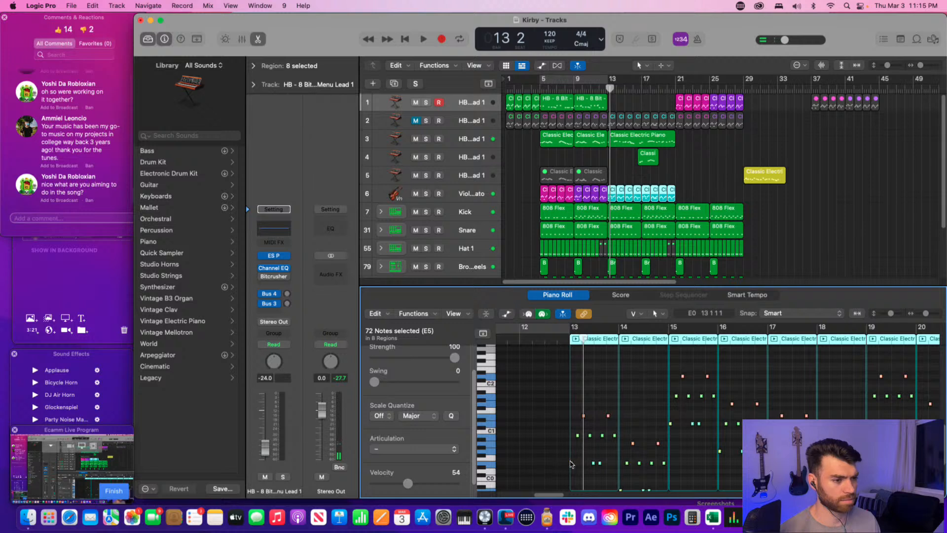
{"action": "left_click_drag", "start_coordinate": [571, 465], "coordinate": [573, 369]}
{"action": "key", "text": "space"}
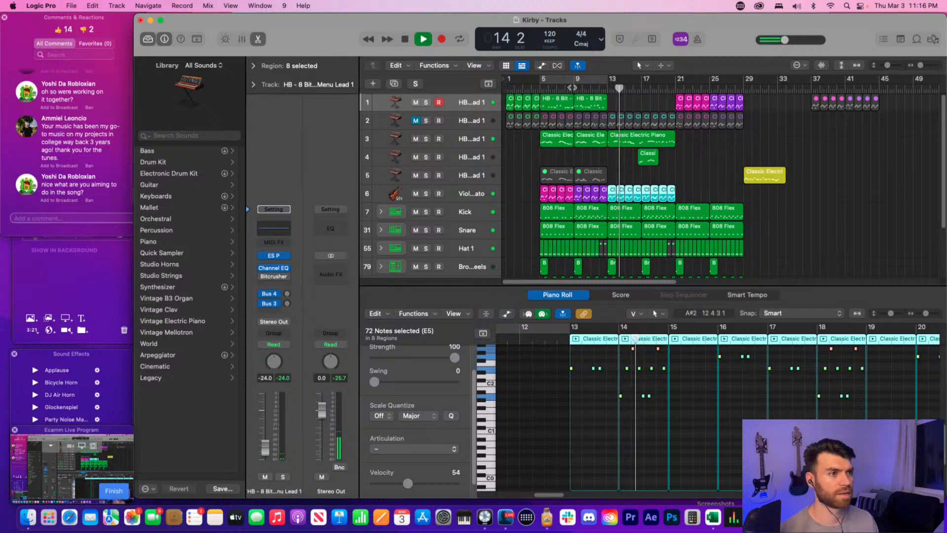
{"action": "left_click", "coordinate": [600, 113]}
{"action": "key", "text": "space"}
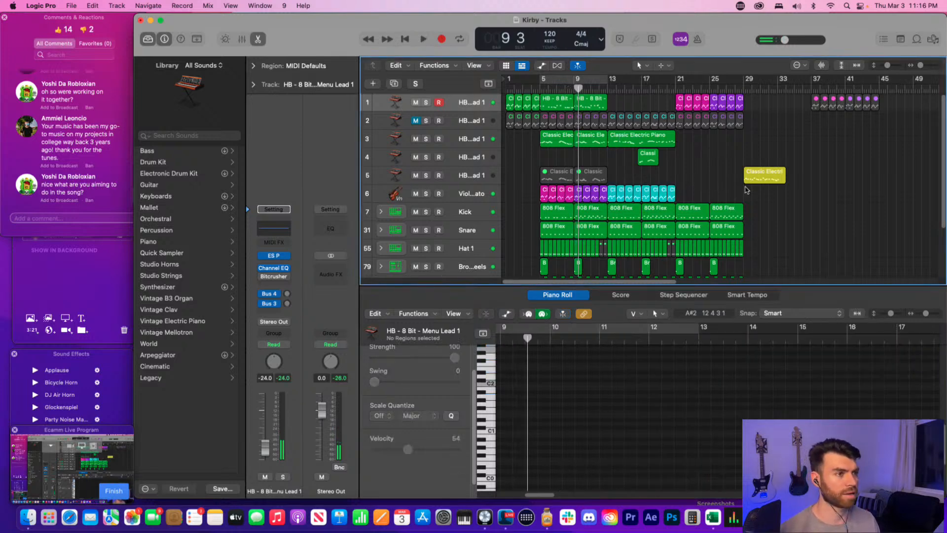
- Select the Violin Section 1 Staccato track and clear its region selection
{"action": "left_click", "coordinate": [659, 153]}
{"action": "left_click", "coordinate": [636, 101]}
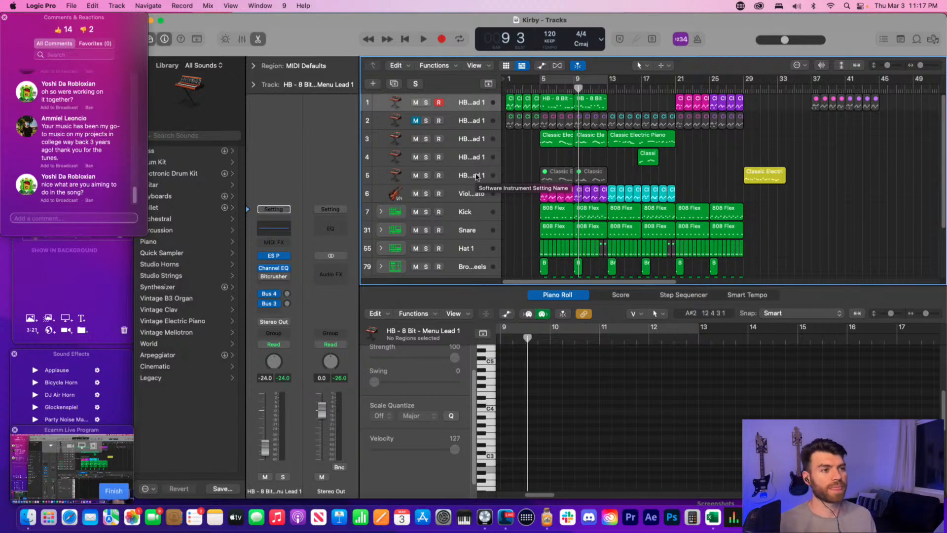
{"action": "left_click", "coordinate": [460, 197]}
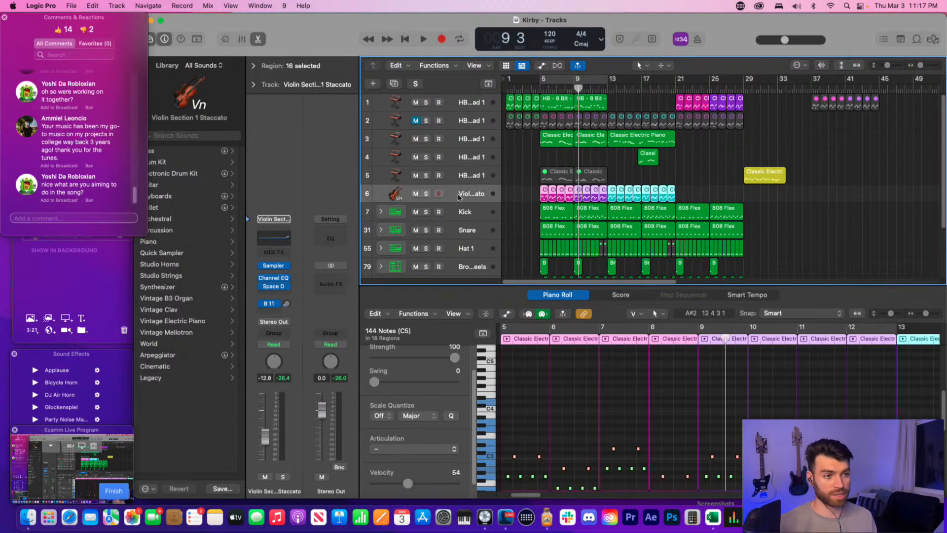
{"action": "left_click", "coordinate": [550, 164]}
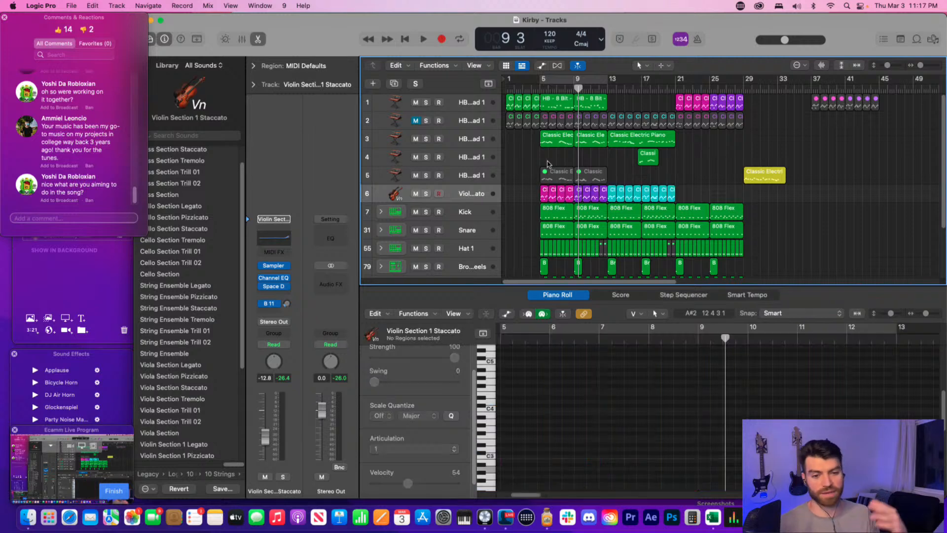
- Play the arrangement from around bar 9, and replay the section starting at bar 13
{"action": "double_click", "coordinate": [581, 83]}
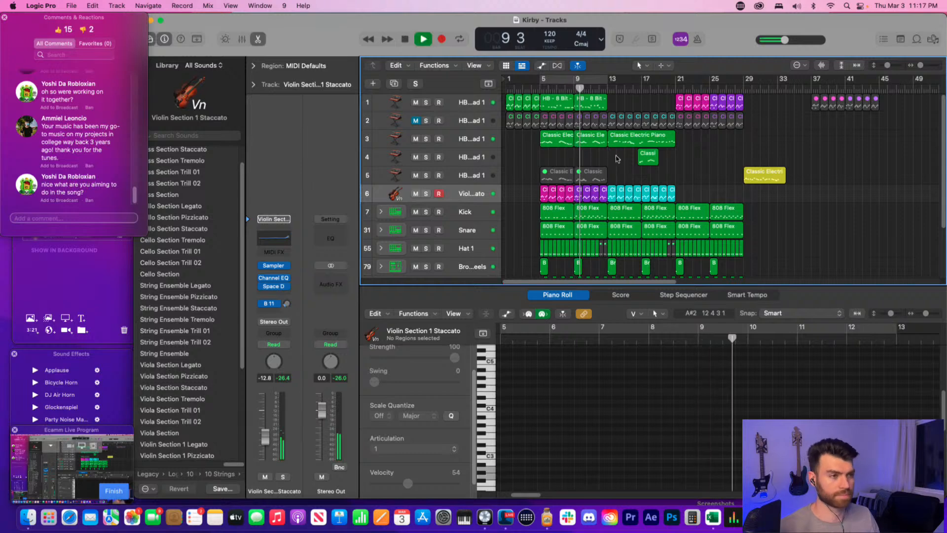
{"action": "key", "text": "super+Right"}
{"action": "key", "text": "super+Right"}
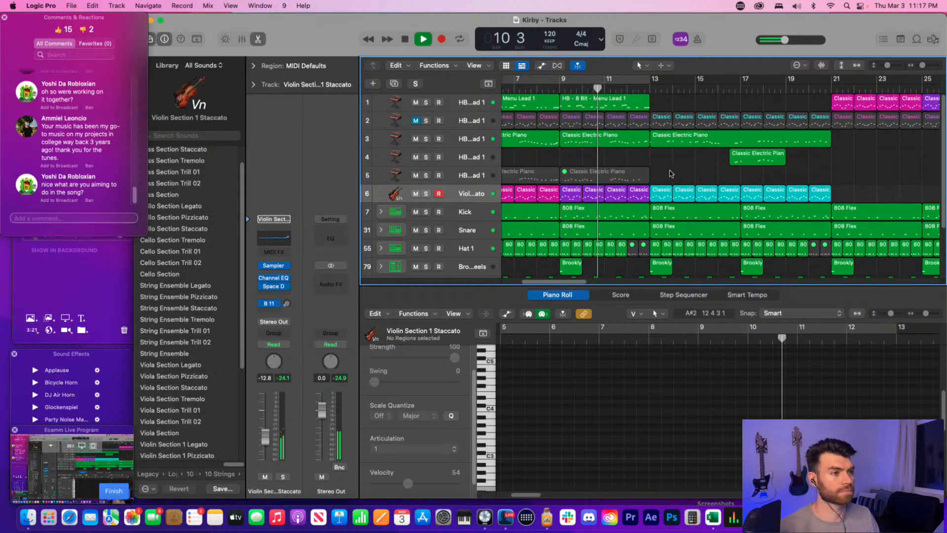
{"action": "key", "text": "super+Left"}
{"action": "key", "text": "super+Left"}
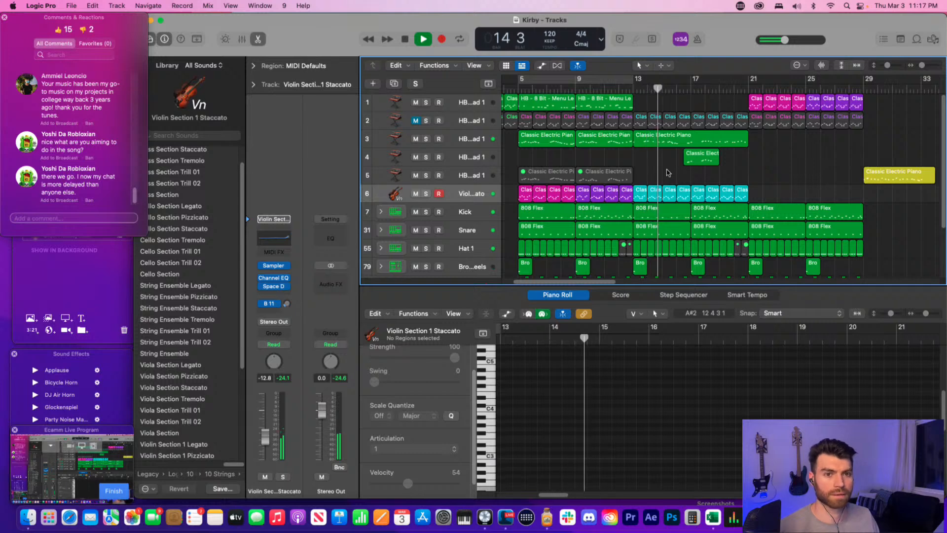
{"action": "key", "text": "space"}
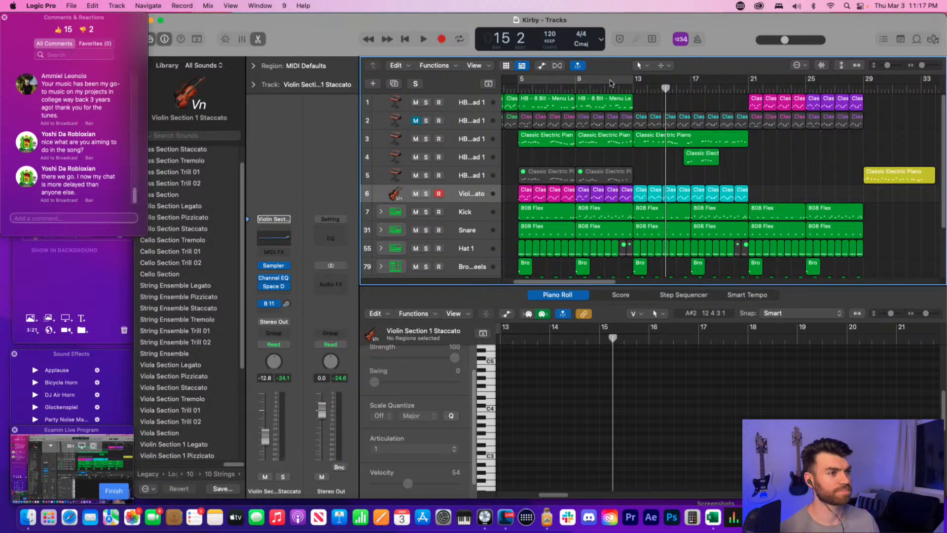
{"action": "left_click", "coordinate": [634, 89]}
{"action": "key", "text": "space"}
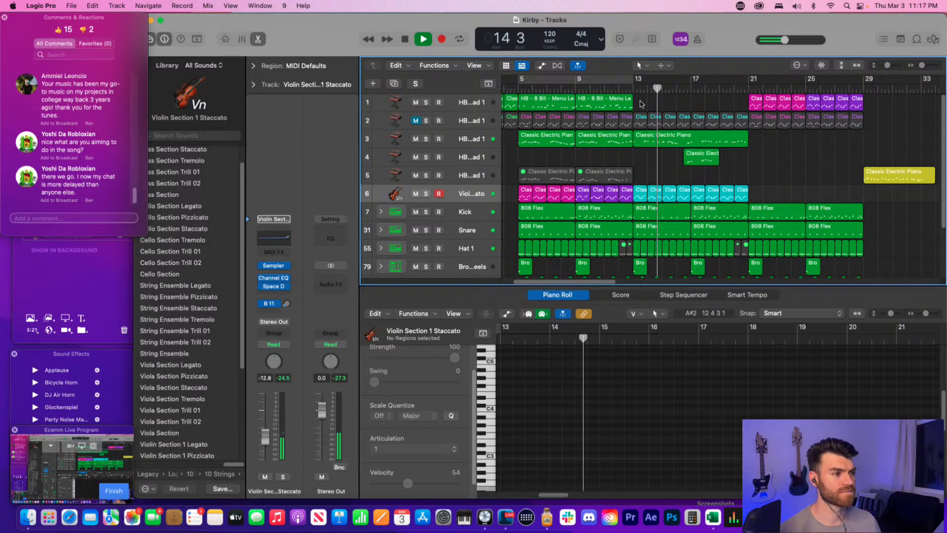
{"action": "key", "text": "space"}
{"action": "key", "text": "super+Left"}
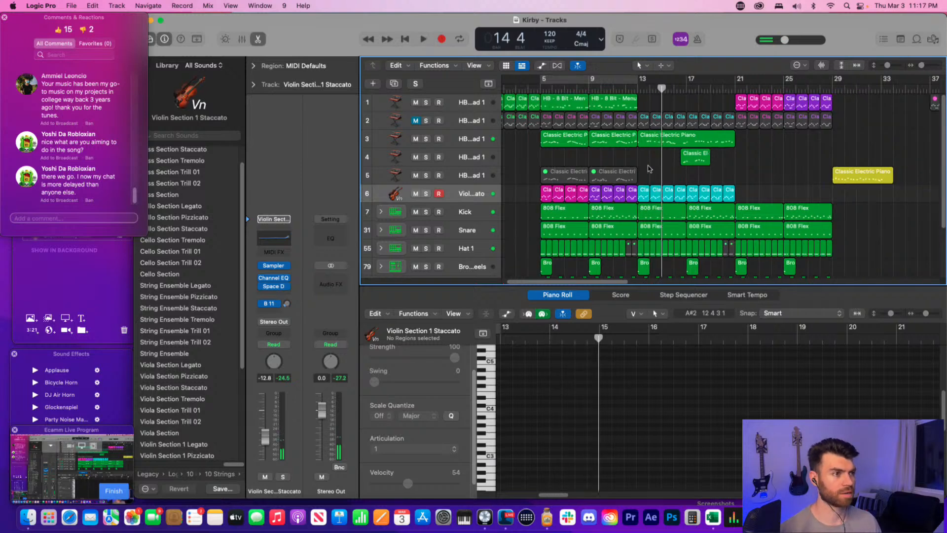
- Check the notes of the cyan violin regions from bar 13 to 20, individually and together, and clear the selection
{"action": "left_click", "coordinate": [645, 196]}
{"action": "left_click", "coordinate": [656, 195]}
{"action": "left_click", "coordinate": [669, 195]}
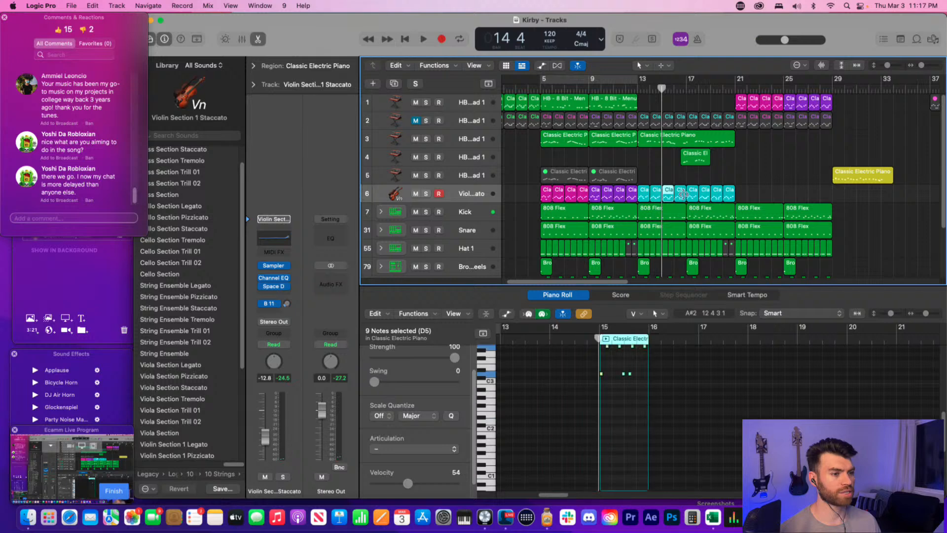
{"action": "left_click", "coordinate": [681, 194]}
{"action": "left_click", "coordinate": [693, 194]}
{"action": "left_click", "coordinate": [743, 192]}
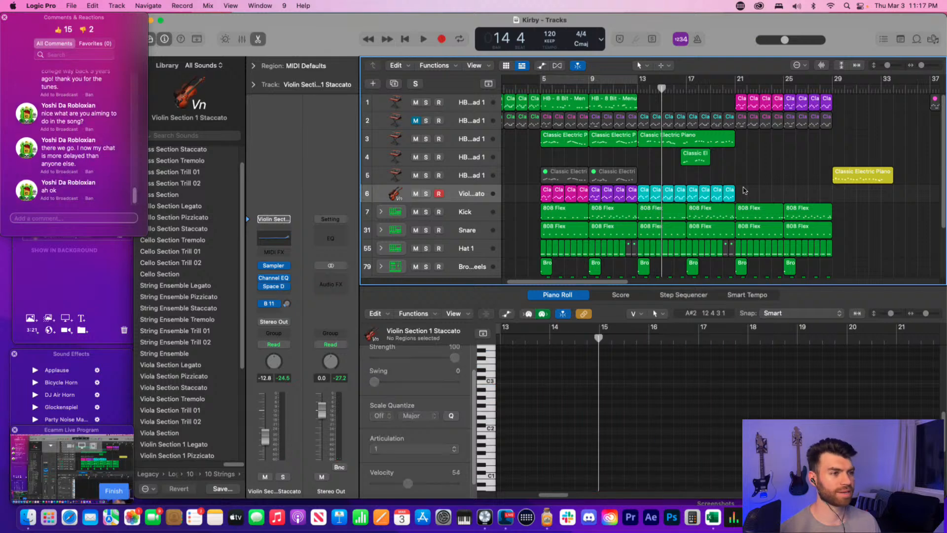
{"action": "left_click_drag", "start_coordinate": [744, 193], "coordinate": [644, 190]}
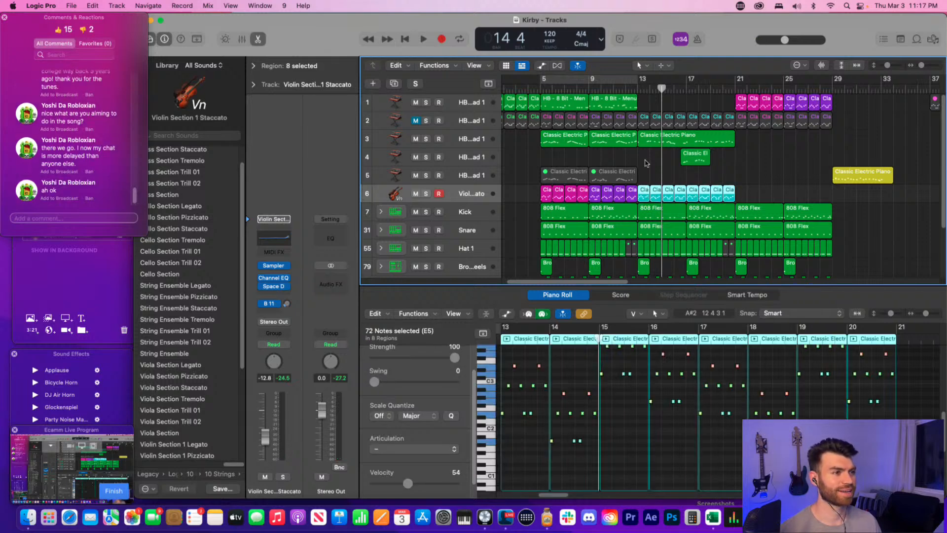
{"action": "left_click", "coordinate": [645, 161]}
- Compare the bass notes in the two HB - 8 Bit - Menu Lead 1 regions on track 1 between bars 5 and 13
{"action": "key", "text": "super+Right"}
{"action": "scroll", "coordinate": [633, 106], "scroll_direction": "right", "scroll_amount": 1}
{"action": "scroll", "coordinate": [632, 106], "scroll_direction": "left", "scroll_amount": 2}
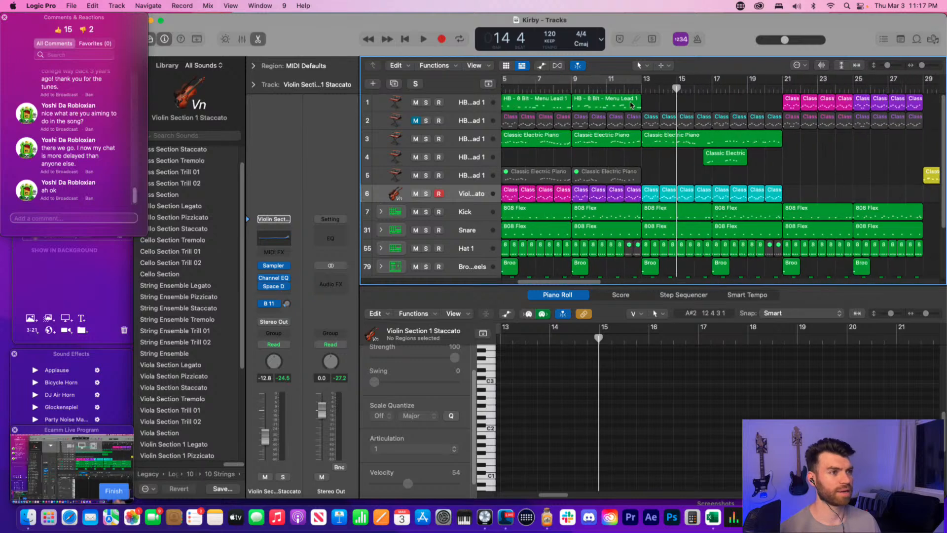
{"action": "left_click", "coordinate": [632, 105]}
{"action": "left_click", "coordinate": [653, 105]}
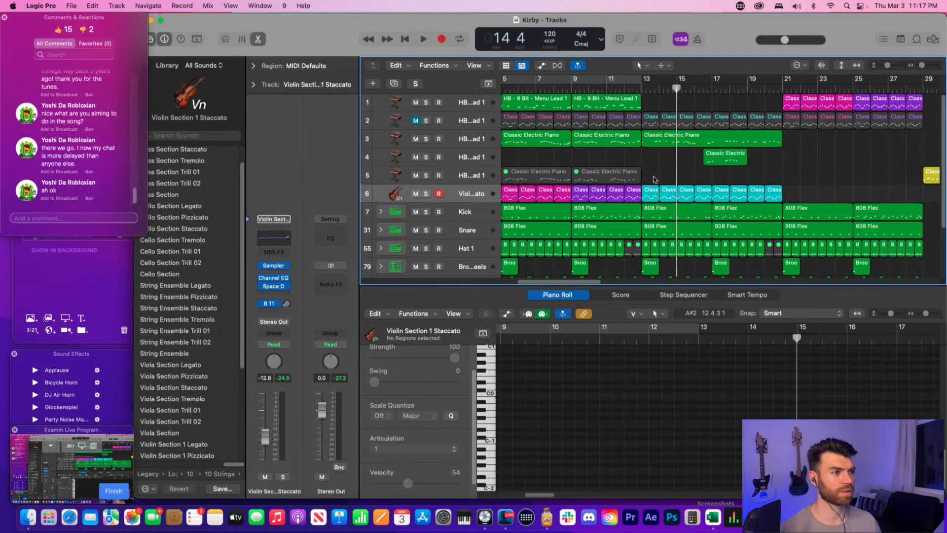
{"action": "left_click", "coordinate": [628, 104]}
{"action": "left_click", "coordinate": [652, 108]}
{"action": "left_click", "coordinate": [634, 106]}
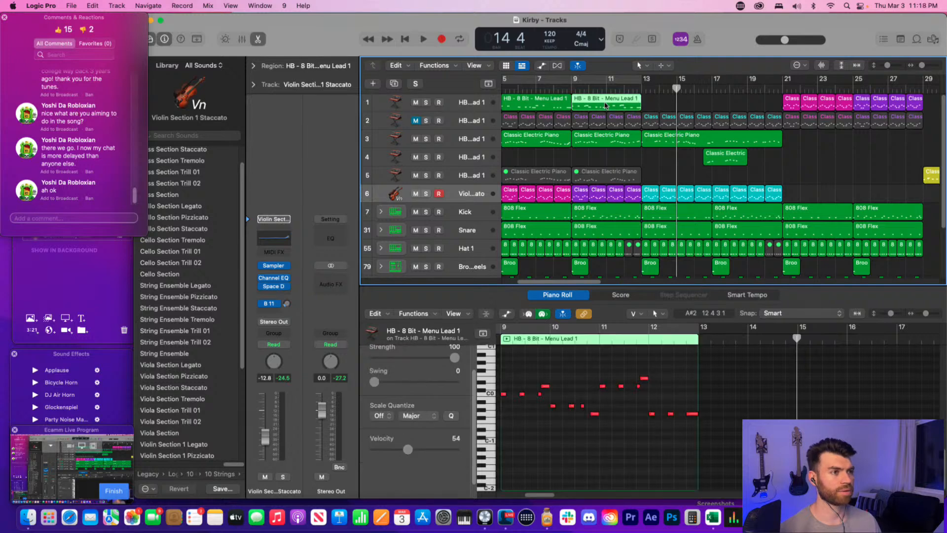
{"action": "left_click", "coordinate": [554, 105]}
{"action": "left_click", "coordinate": [595, 105]}
{"action": "scroll", "coordinate": [607, 104], "scroll_direction": "left", "scroll_amount": 3}
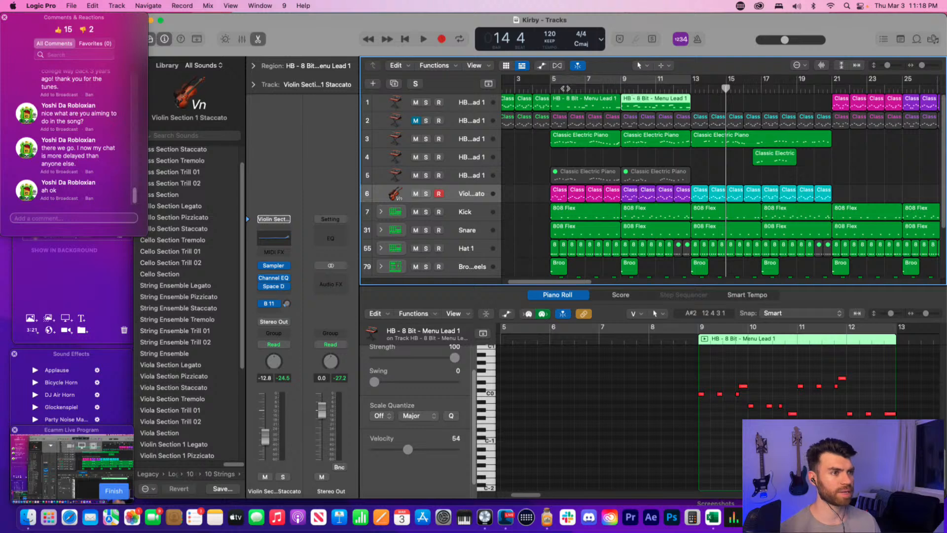
{"action": "left_click", "coordinate": [701, 102]}
{"action": "left_click", "coordinate": [671, 102]}
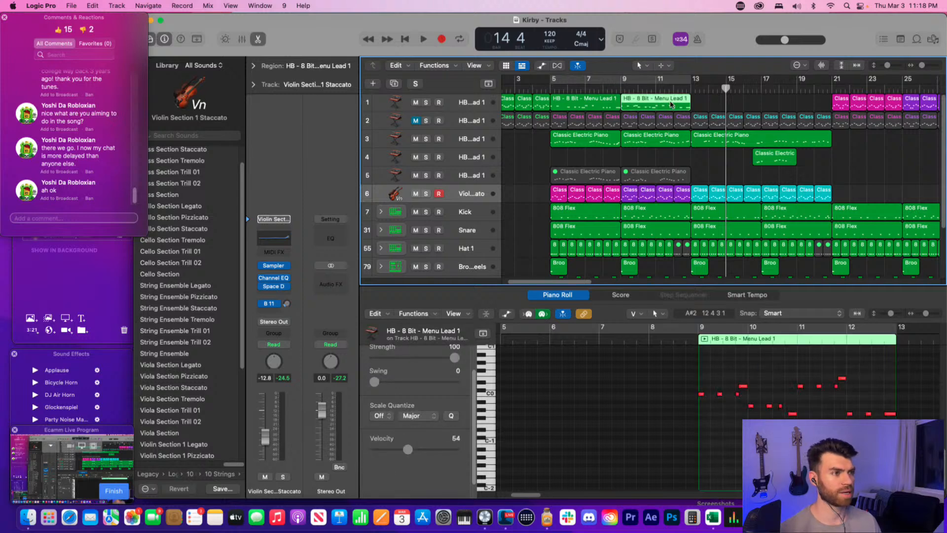
{"action": "left_click", "coordinate": [740, 364]}
{"action": "left_click", "coordinate": [701, 104]}
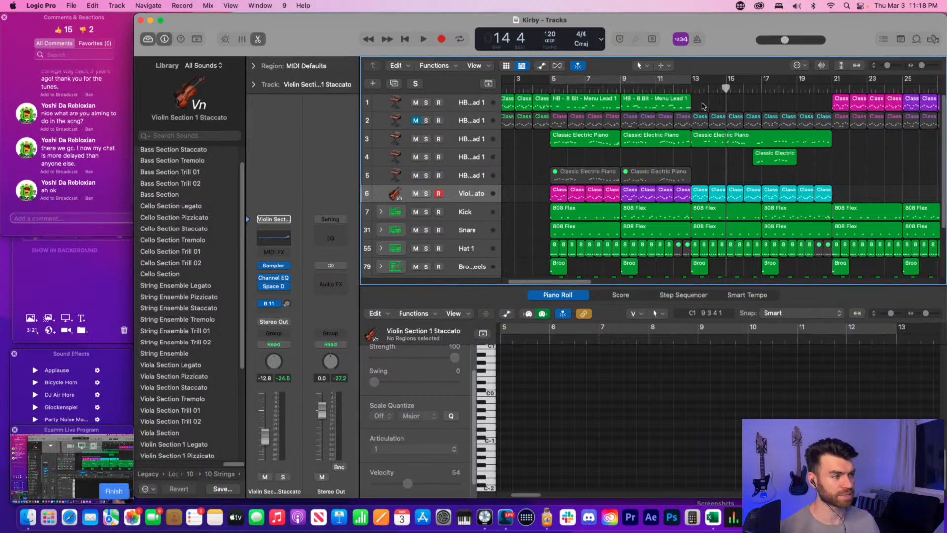
- Play from around bar 9 and show the notes of the 8-bit bass region at bar 9
{"action": "double_click", "coordinate": [618, 89]}
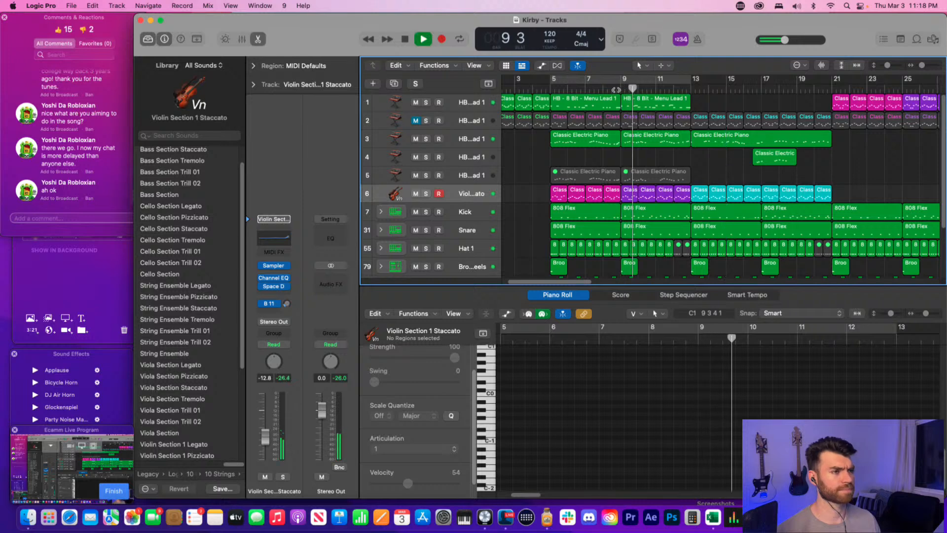
{"action": "left_click", "coordinate": [608, 99]}
{"action": "key", "text": "space"}
{"action": "left_click", "coordinate": [641, 105]}
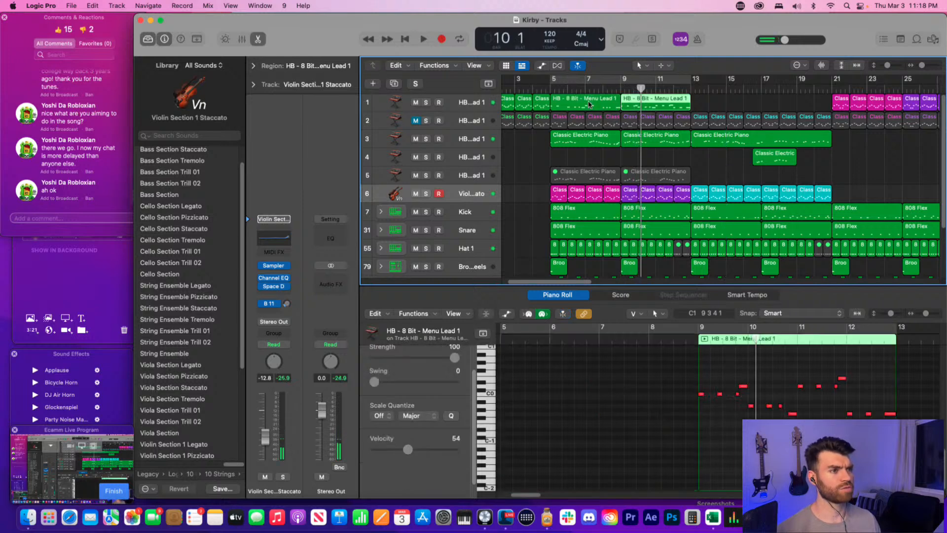
- Examine the pitches, positions and lengths of the notes in the 8-bit bass region at bars 5 to 8
{"action": "left_click", "coordinate": [572, 152]}
{"action": "left_click", "coordinate": [584, 104]}
{"action": "left_click", "coordinate": [556, 380]}
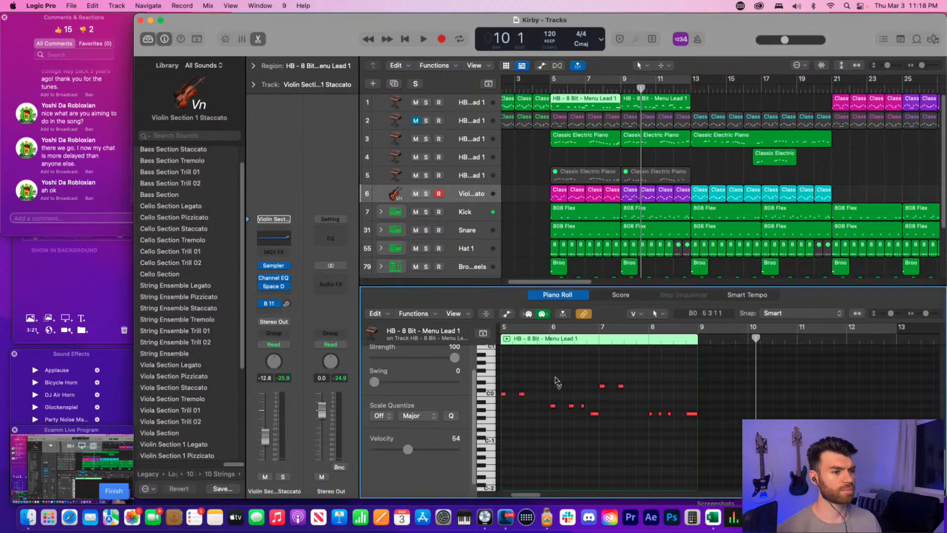
{"action": "scroll", "coordinate": [572, 408], "scroll_direction": "up", "scroll_amount": 3}
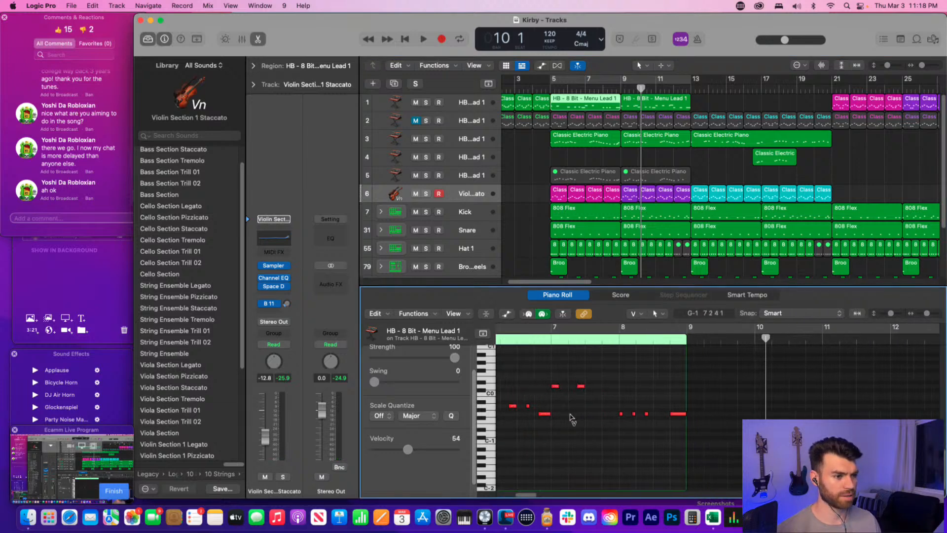
{"action": "scroll", "coordinate": [578, 409], "scroll_direction": "left", "scroll_amount": 3}
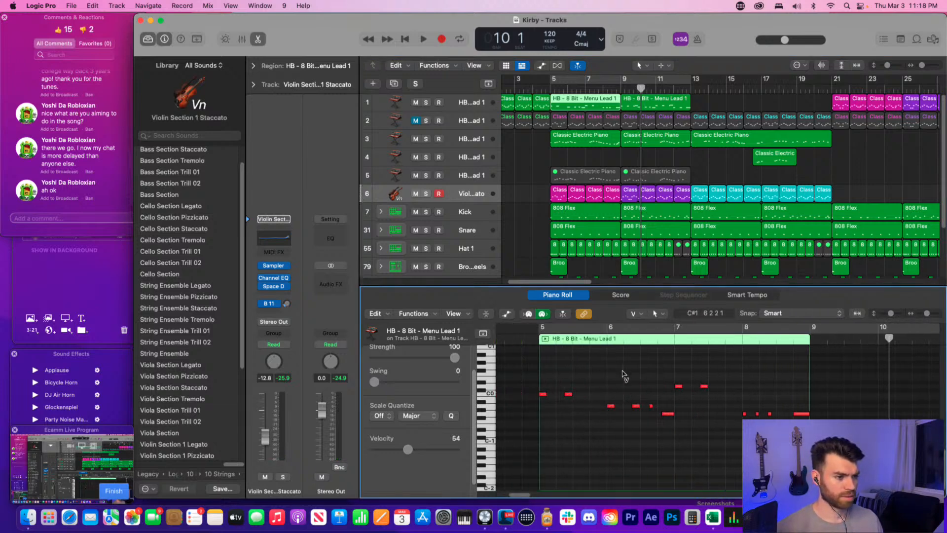
{"action": "scroll", "coordinate": [625, 376], "scroll_direction": "up", "scroll_amount": 5}
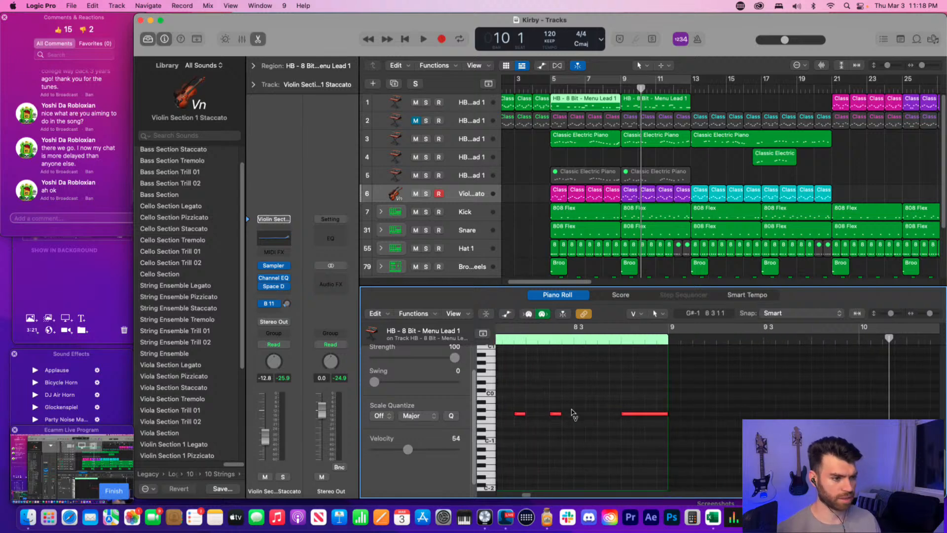
{"action": "scroll", "coordinate": [573, 413], "scroll_direction": "left", "scroll_amount": 3}
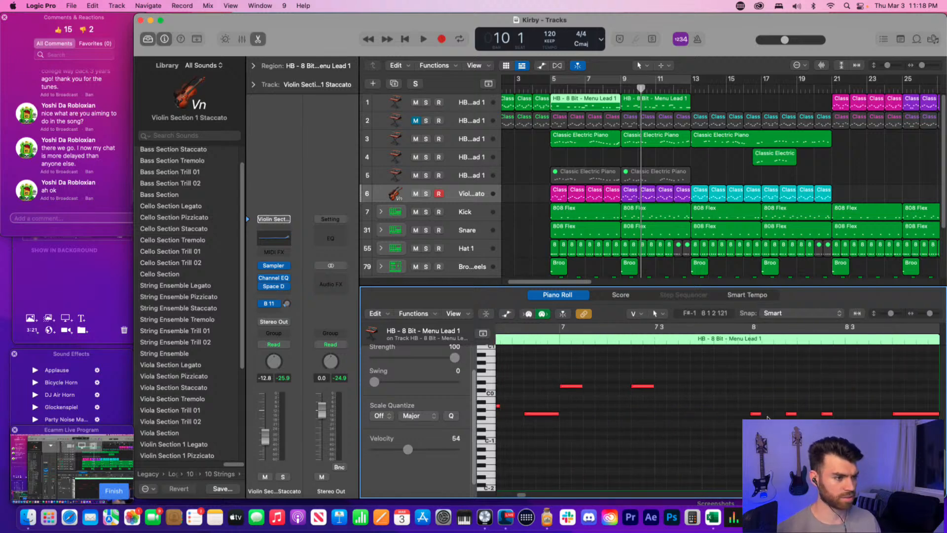
{"action": "scroll", "coordinate": [703, 413], "scroll_direction": "left", "scroll_amount": 3}
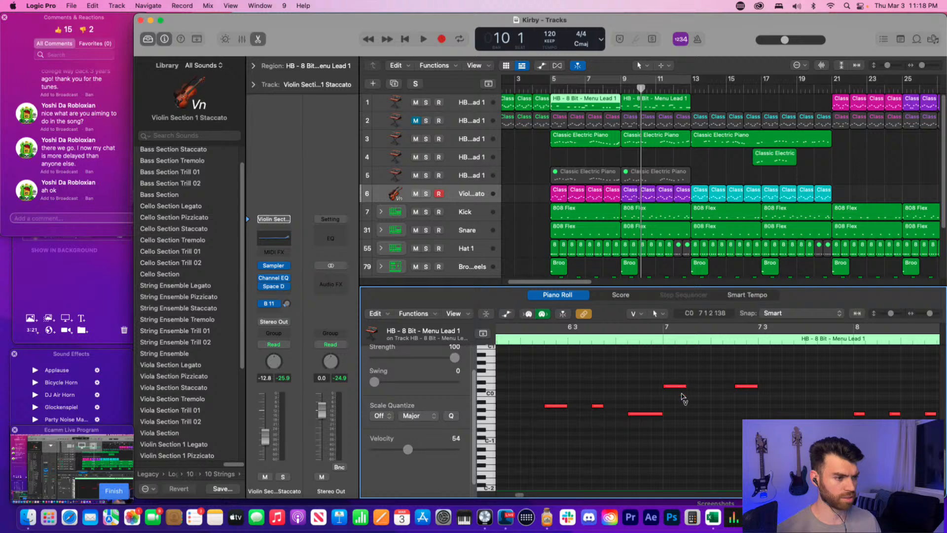
{"action": "scroll", "coordinate": [683, 397], "scroll_direction": "left", "scroll_amount": 6}
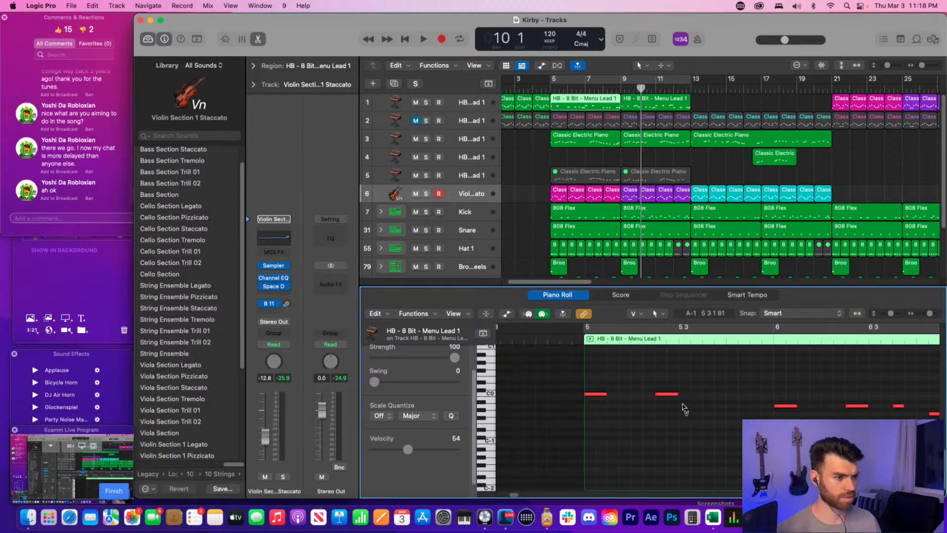
{"action": "key", "text": "super+Left"}
{"action": "key", "text": "super+Left"}
{"action": "key", "text": "super+Left"}
{"action": "key", "text": "super+Left"}
{"action": "key", "text": "super+Left"}
{"action": "key", "text": "super+Left"}
{"action": "key", "text": "super+Right"}
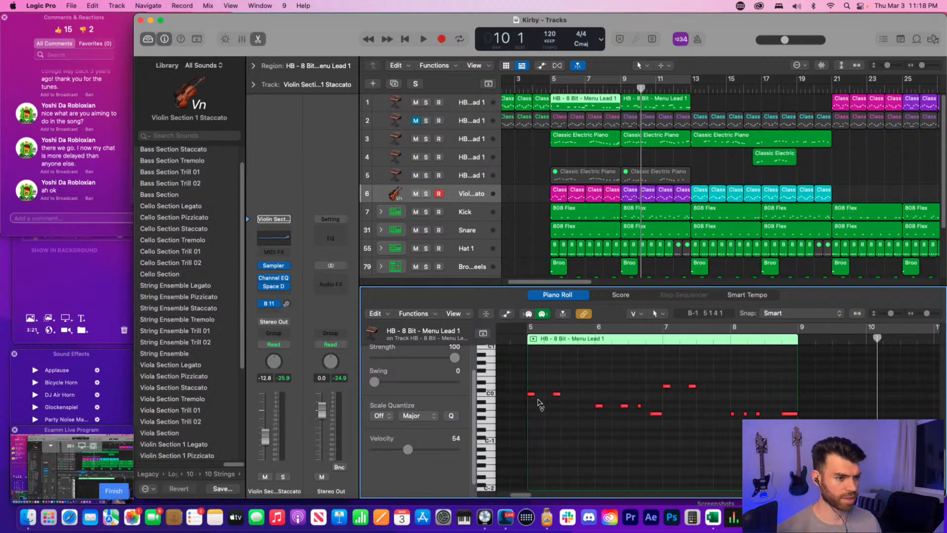
{"action": "scroll", "coordinate": [547, 406], "scroll_direction": "up", "scroll_amount": 3}
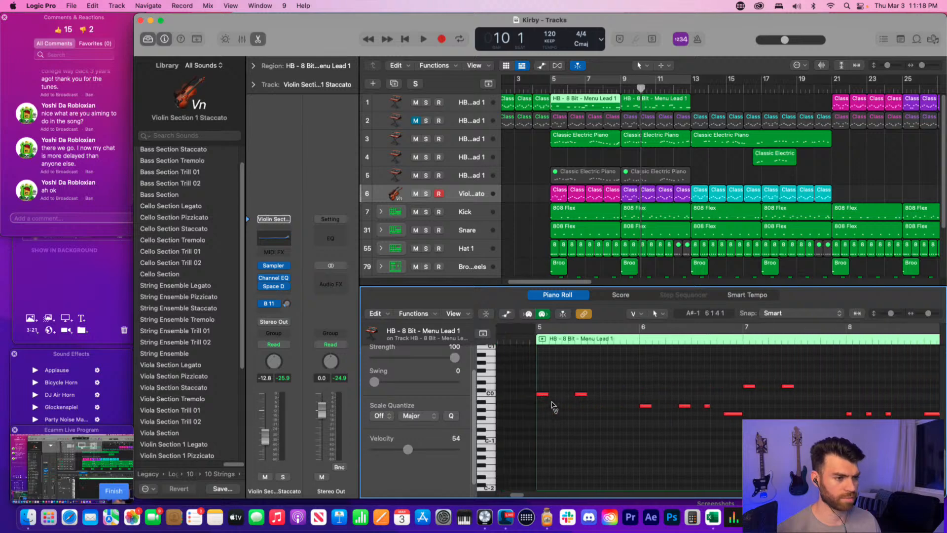
{"action": "scroll", "coordinate": [554, 406], "scroll_direction": "left", "scroll_amount": 2}
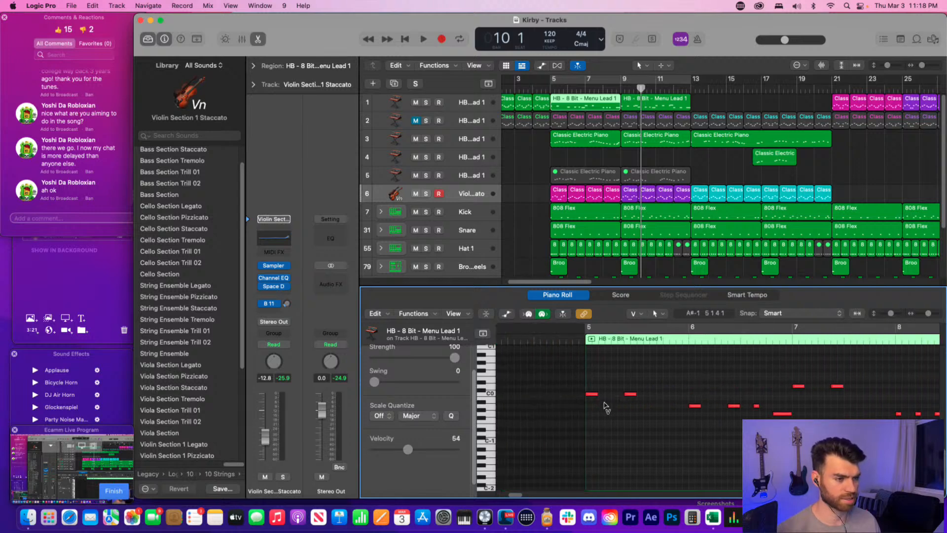
- Play the bass from bar 5, shorten its two bar 5 notes, and listen to the result from just before bar 5
{"action": "left_click", "coordinate": [584, 340]}
{"action": "key", "text": "space"}
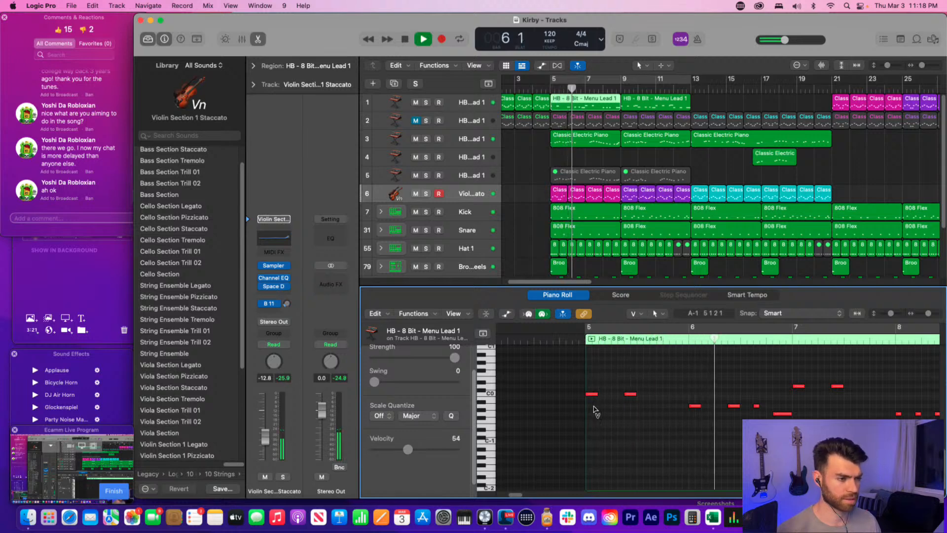
{"action": "key", "text": "space"}
{"action": "left_click_drag", "start_coordinate": [594, 409], "coordinate": [630, 396]}
{"action": "left_click", "coordinate": [574, 340]}
{"action": "key", "text": "space"}
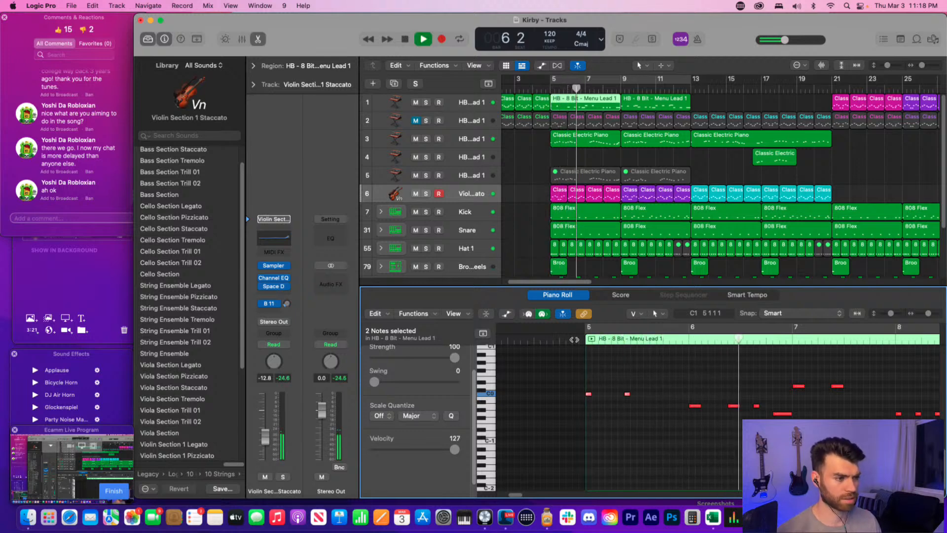
{"action": "key", "text": "space"}
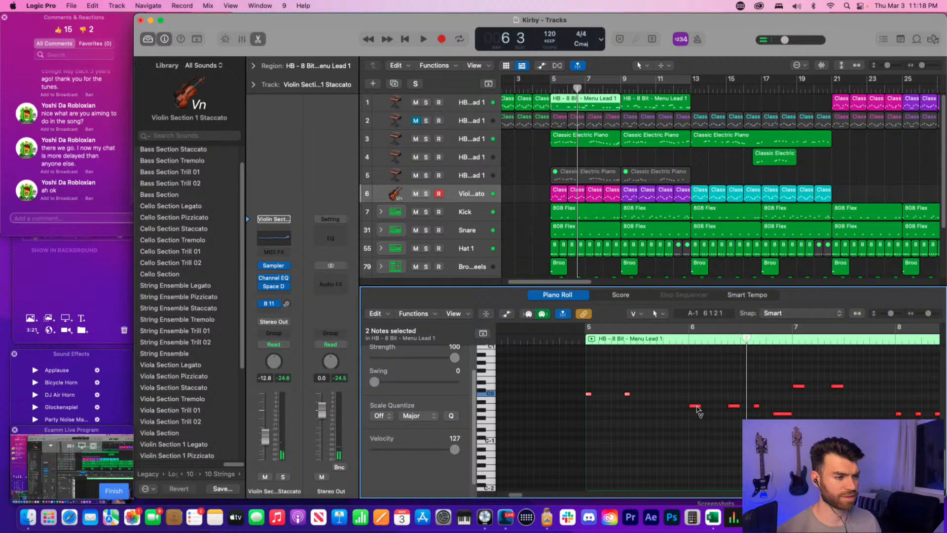
{"action": "left_click", "coordinate": [568, 339]}
{"action": "key", "text": "space"}
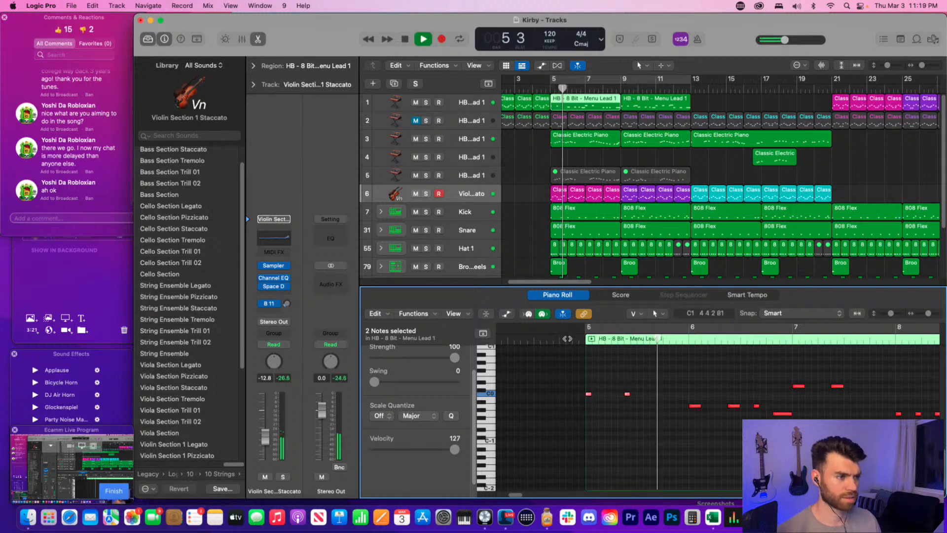
{"action": "key", "text": "space"}
{"action": "left_click", "coordinate": [642, 410]}
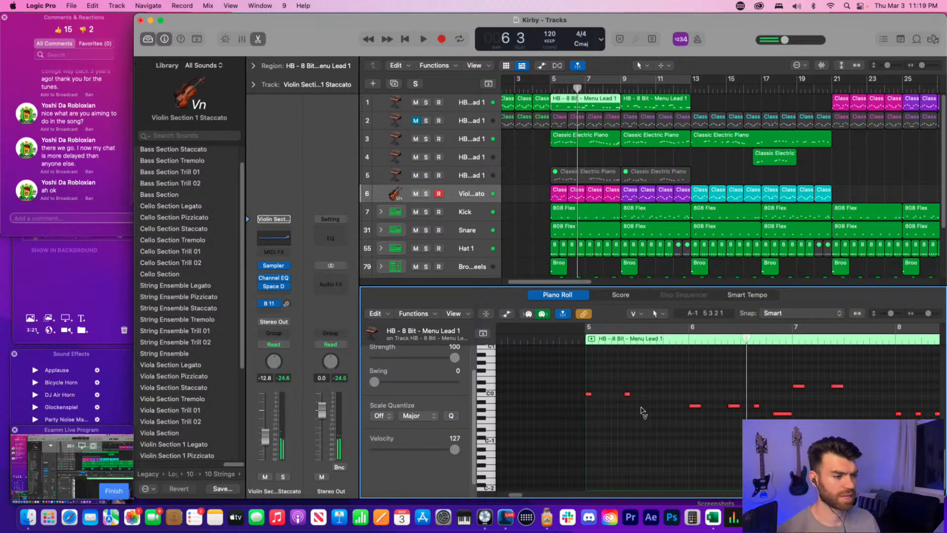
- Shorten the first two bass notes in bar 6 of the 8-bit region
{"action": "key", "text": "super+Left"}
{"action": "left_click_drag", "start_coordinate": [690, 425], "coordinate": [740, 407]}
{"action": "key", "text": "super+Right"}
{"action": "key", "text": "super+Right"}
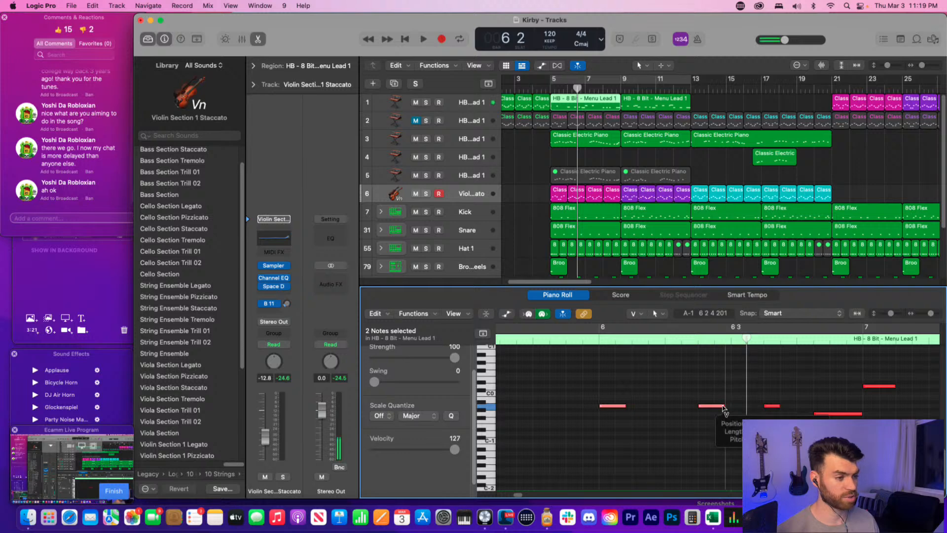
- Shorten the two D0 bass notes in bar 7 of the 8-bit region
{"action": "key", "text": "super+Left"}
{"action": "key", "text": "super+Left"}
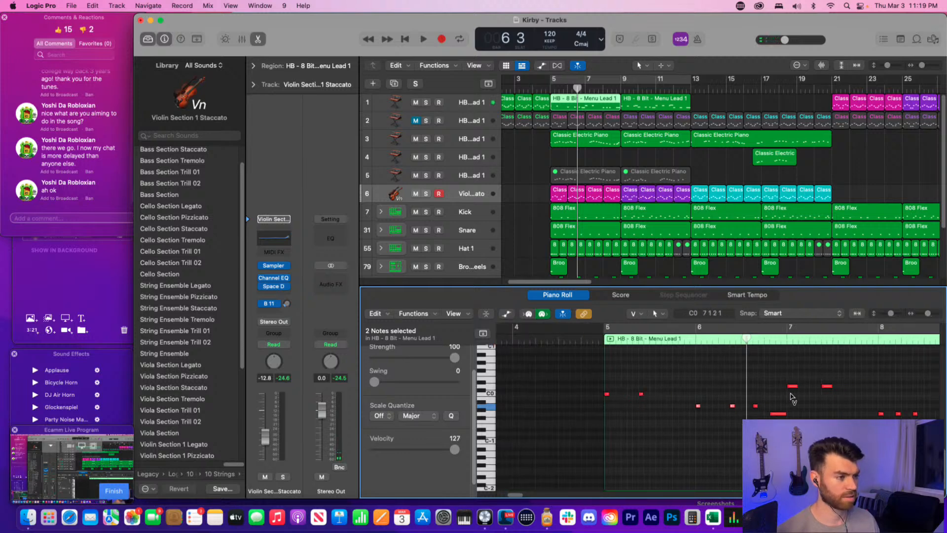
{"action": "left_click", "coordinate": [829, 387]}
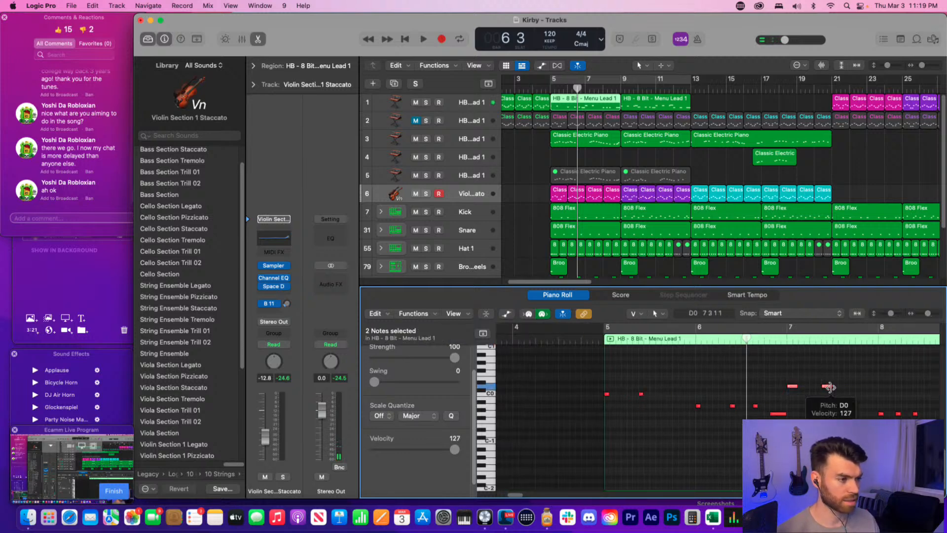
{"action": "left_click_drag", "start_coordinate": [831, 388], "coordinate": [824, 388]}
{"action": "left_click", "coordinate": [815, 393]}
{"action": "key", "text": "super+Left"}
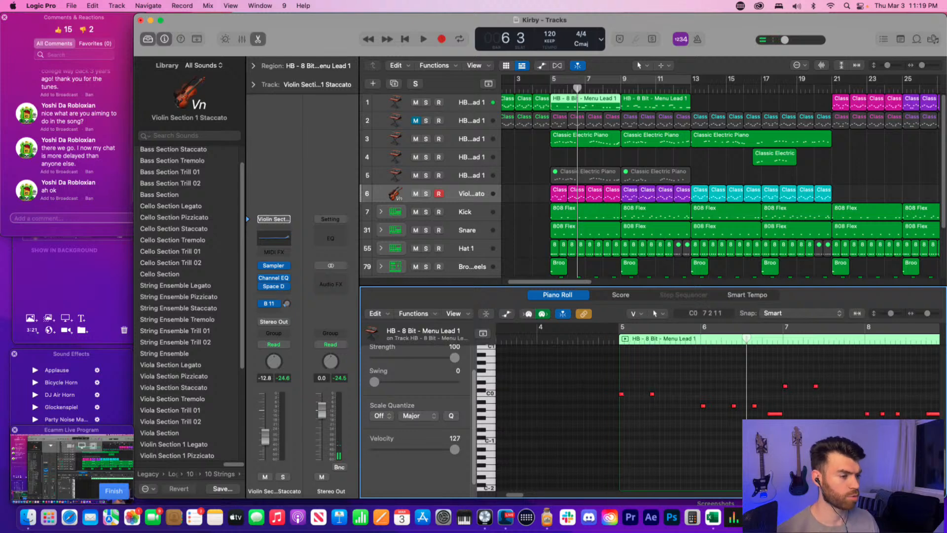
- Deselect the notes and play the shortened bass line from just before bar 5 into bar 7
{"action": "left_click", "coordinate": [652, 394]}
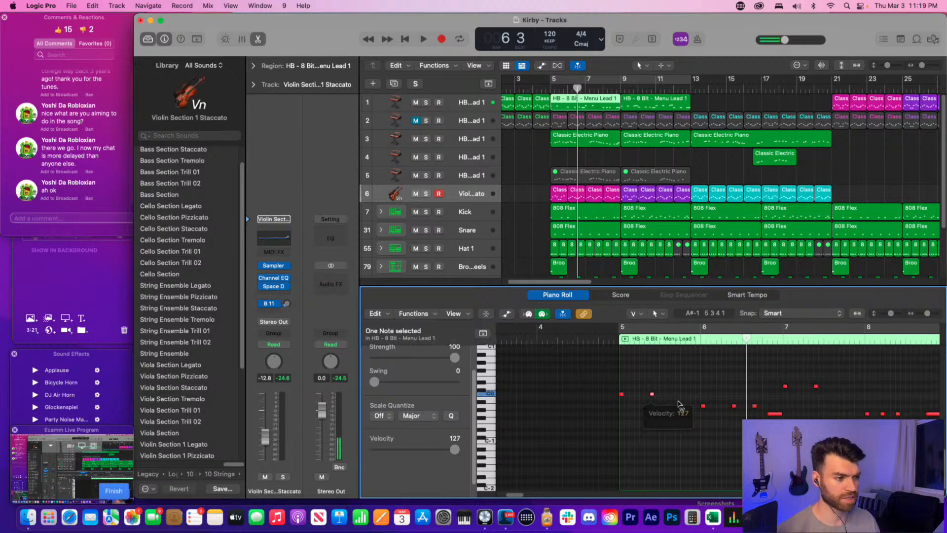
{"action": "left_click", "coordinate": [779, 418]}
{"action": "key", "text": "space"}
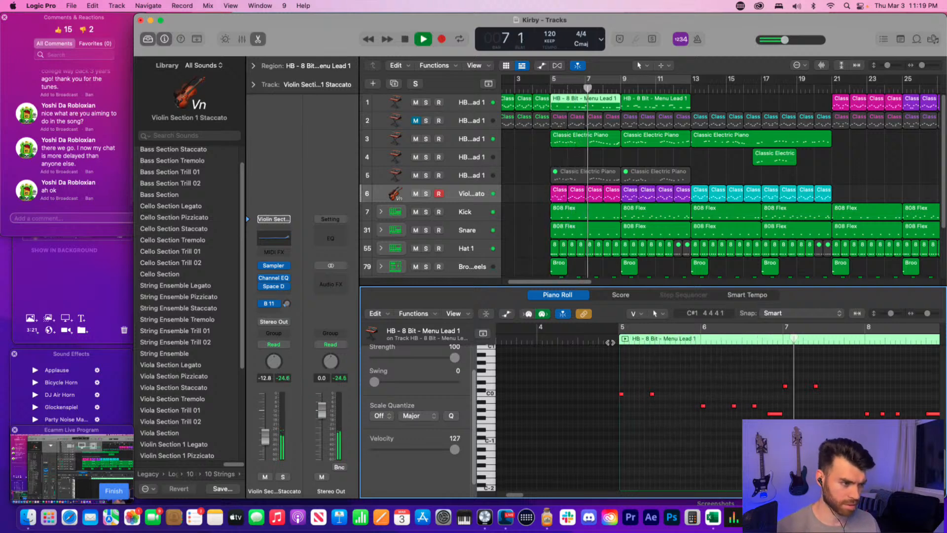
{"action": "key", "text": "space"}
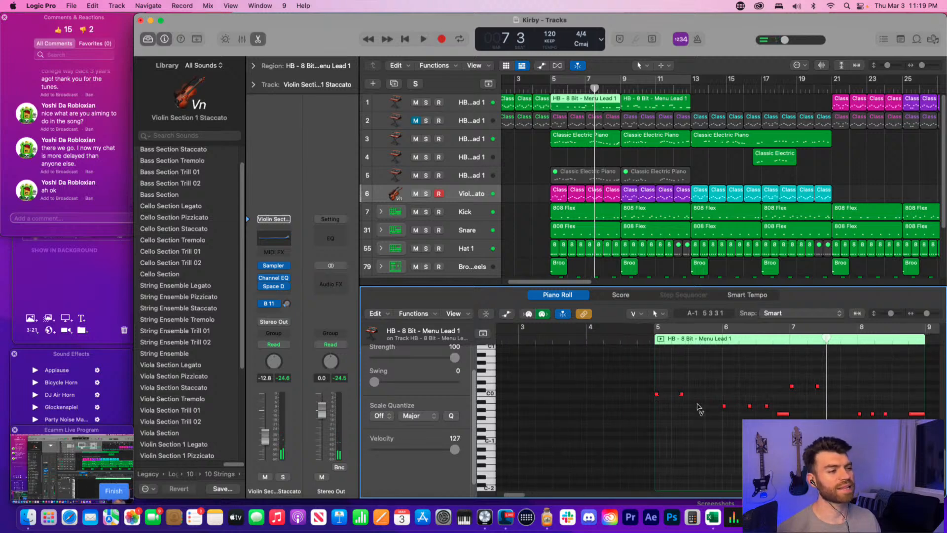
- Review the notes of the 8-bit bass region up to bar 9 and play its ending from just before bar 8
{"action": "key", "text": "super+Right"}
{"action": "key", "text": "super+Right"}
{"action": "key", "text": "super+Right"}
{"action": "key", "text": "super+Right"}
{"action": "key", "text": "super+Left"}
{"action": "key", "text": "super+Left"}
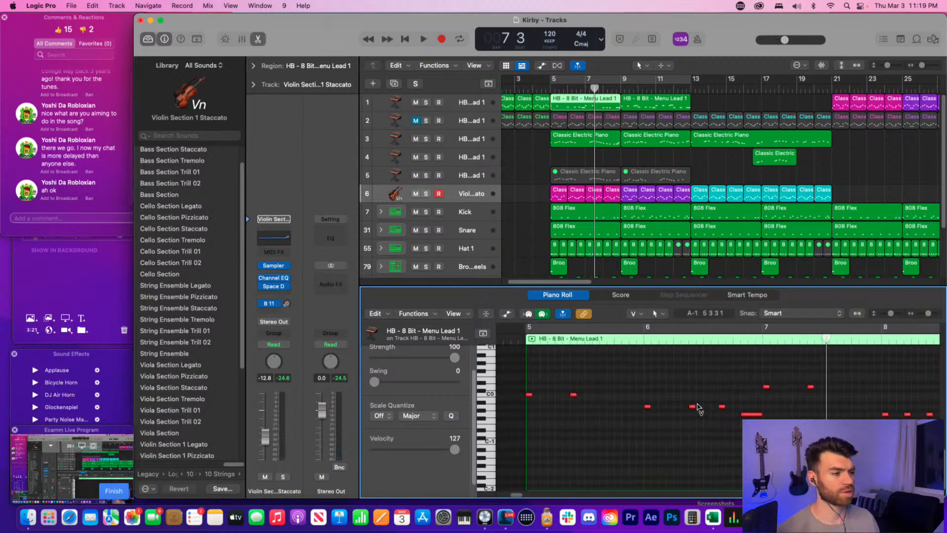
{"action": "scroll", "coordinate": [691, 412], "scroll_direction": "left", "scroll_amount": 1}
{"action": "scroll", "coordinate": [866, 425], "scroll_direction": "left", "scroll_amount": 2}
{"action": "scroll", "coordinate": [716, 412], "scroll_direction": "right", "scroll_amount": 3}
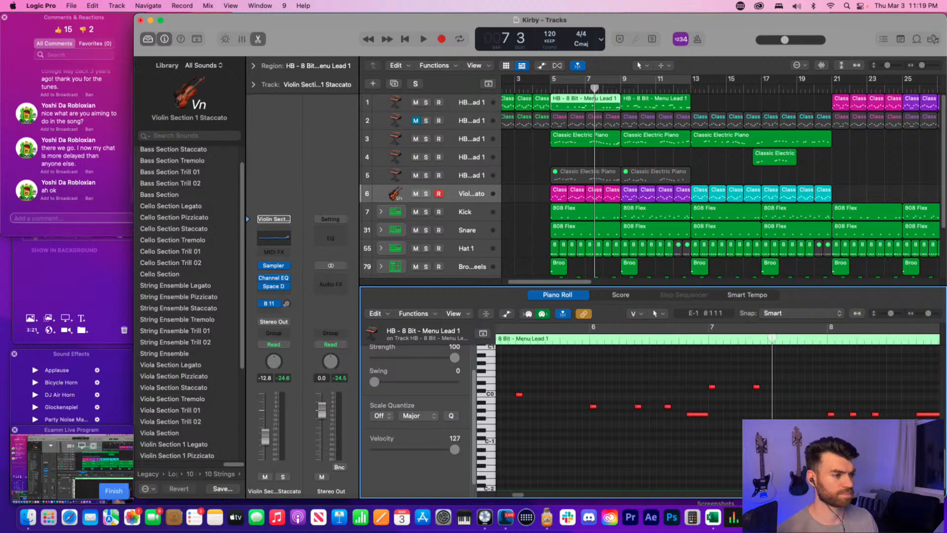
{"action": "key", "text": "space"}
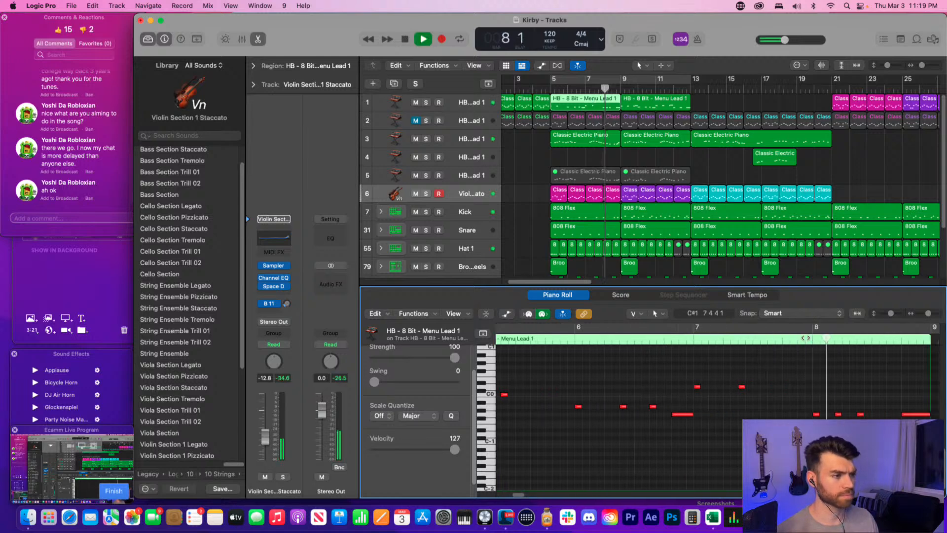
{"action": "key", "text": "space"}
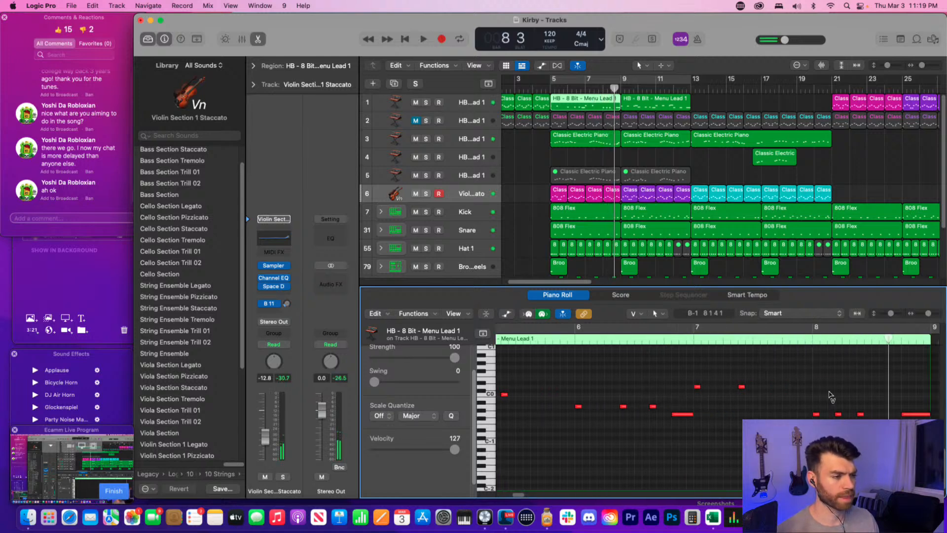
- Lengthen the two C0 notes in bar 5, first two in bar 6 and two in bar 7 slightly together, and play from just before bar 5
{"action": "scroll", "coordinate": [576, 417], "scroll_direction": "left", "scroll_amount": 2}
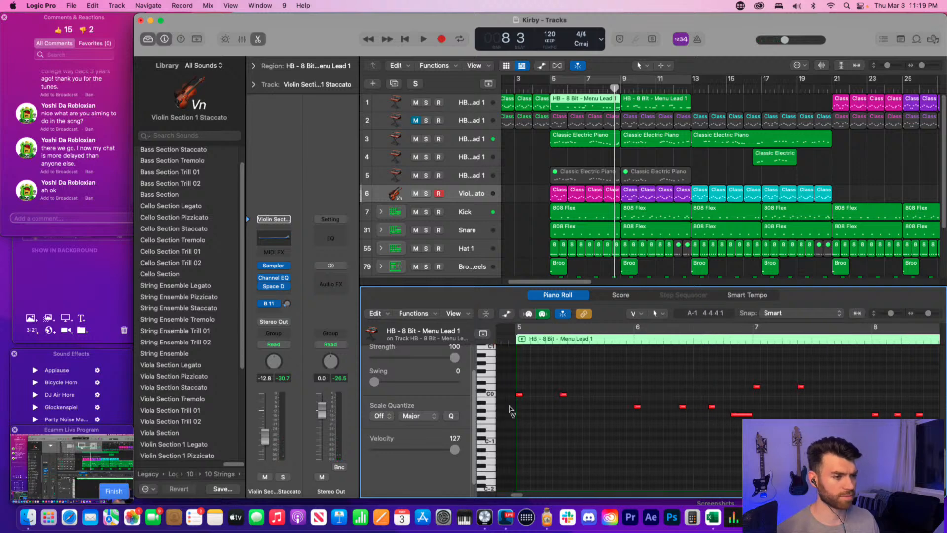
{"action": "left_click_drag", "start_coordinate": [520, 406], "coordinate": [829, 379]}
{"action": "left_click", "coordinate": [588, 395]}
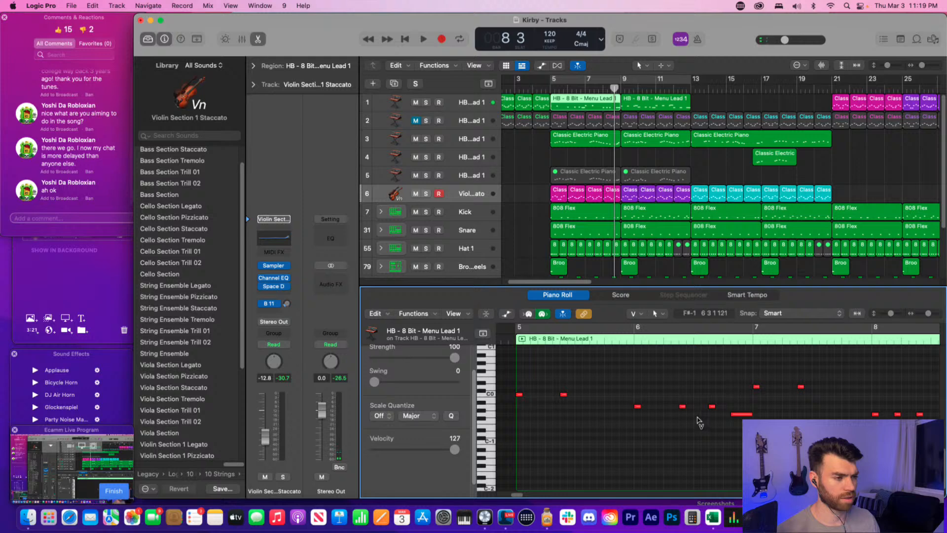
{"action": "left_click_drag", "start_coordinate": [698, 419], "coordinate": [511, 386]}
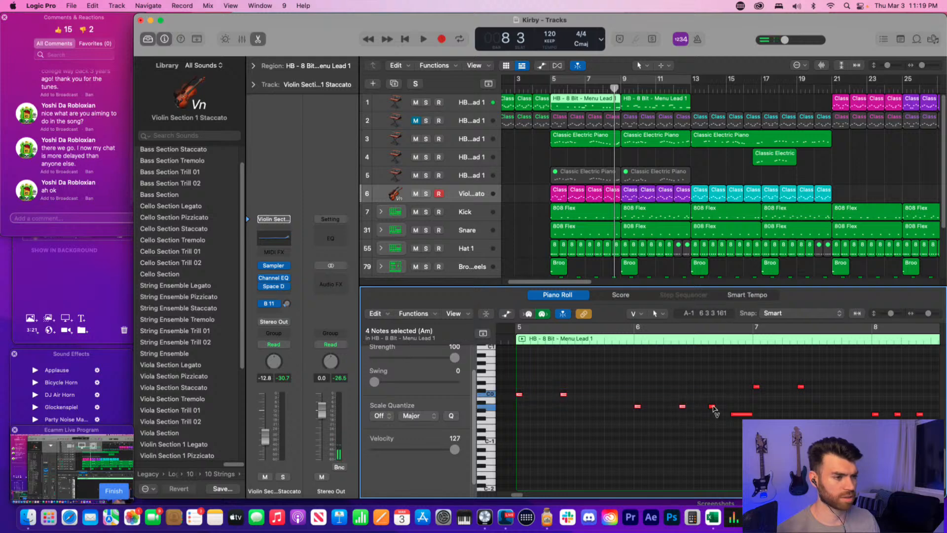
{"action": "left_click_drag", "start_coordinate": [747, 397], "coordinate": [818, 378]}
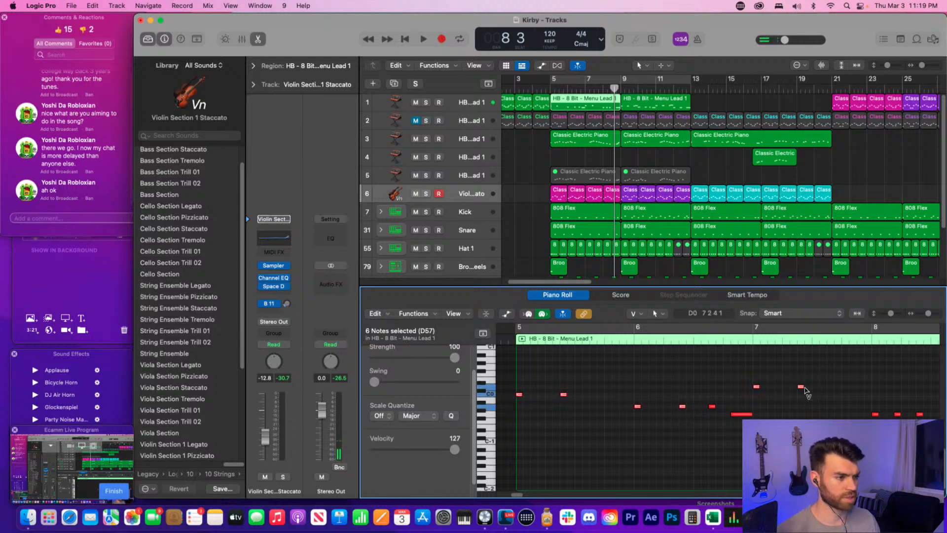
{"action": "key", "text": "super+Right"}
{"action": "key", "text": "super+Right"}
{"action": "key", "text": "super+Right"}
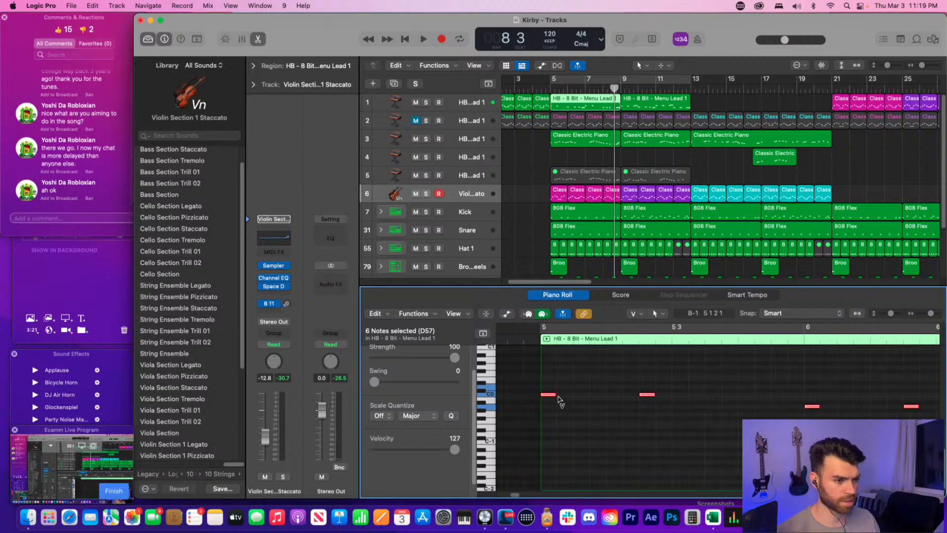
{"action": "left_click_drag", "start_coordinate": [559, 398], "coordinate": [564, 399]}
{"action": "key", "text": "space"}
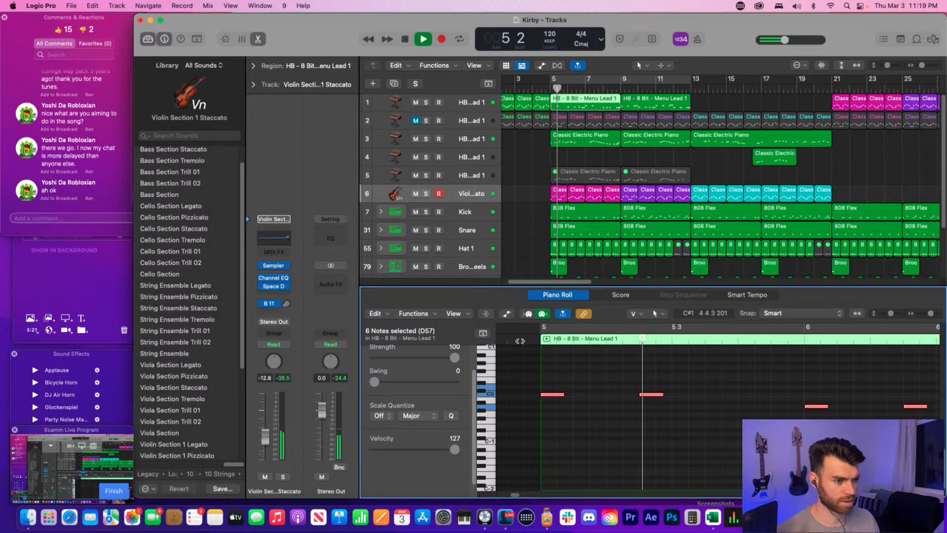
- Play back the 8 Bit Menu Lead region starting at bar 5 and check its phrase ending around bar 8
{"action": "key", "text": "super+Left"}
{"action": "key", "text": "super+Left"}
{"action": "key", "text": "super+Left"}
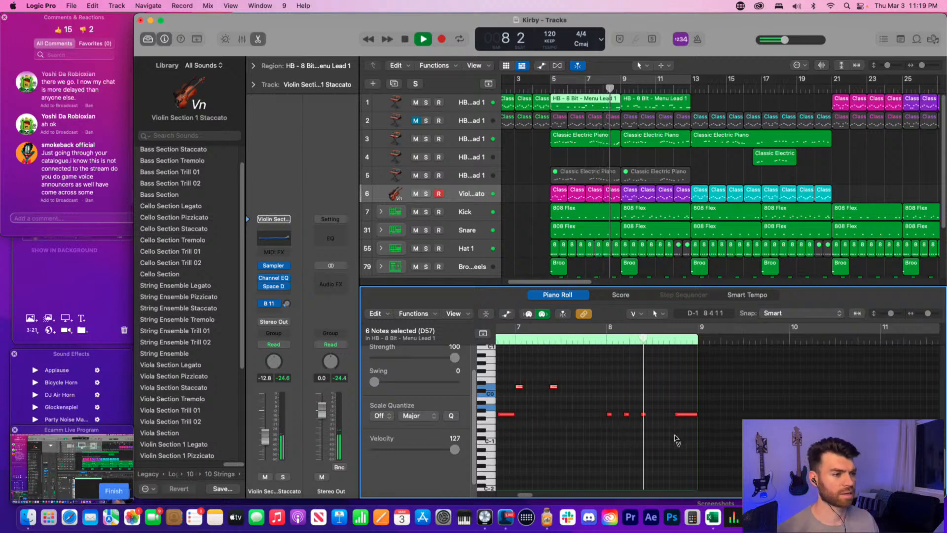
{"action": "left_click", "coordinate": [617, 379]}
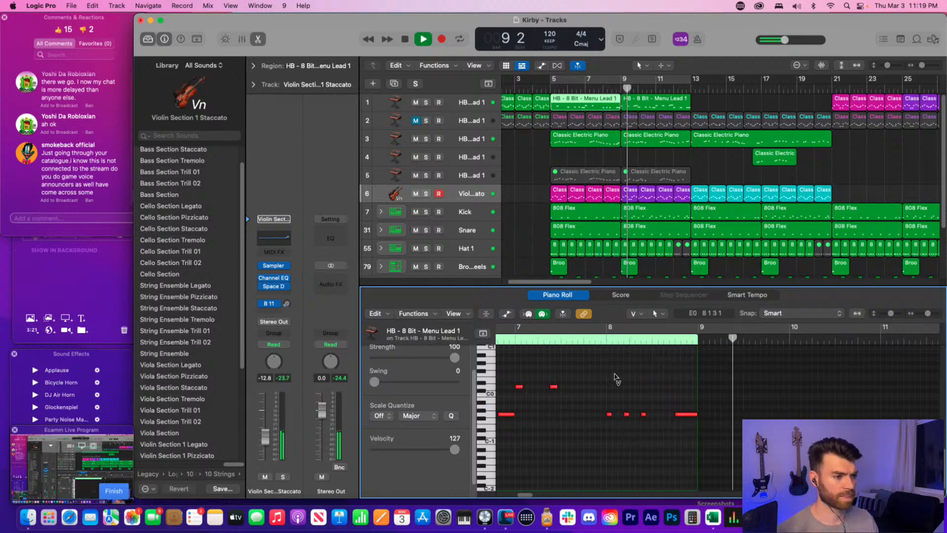
{"action": "left_click", "coordinate": [598, 342]}
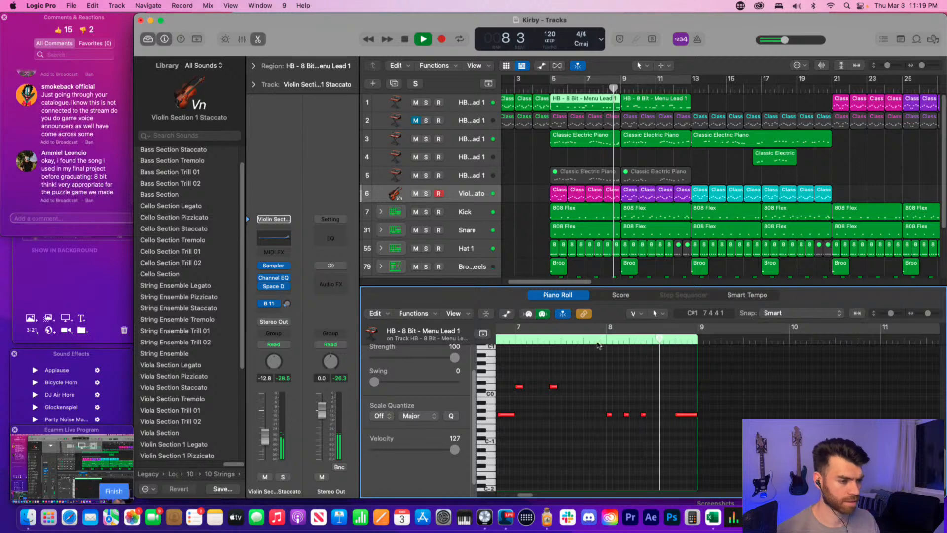
- Replace the Menu Lead region at bar 9 on track 1 with a copy of the region at bar 5
{"action": "left_click", "coordinate": [631, 103]}
{"action": "key", "text": "space"}
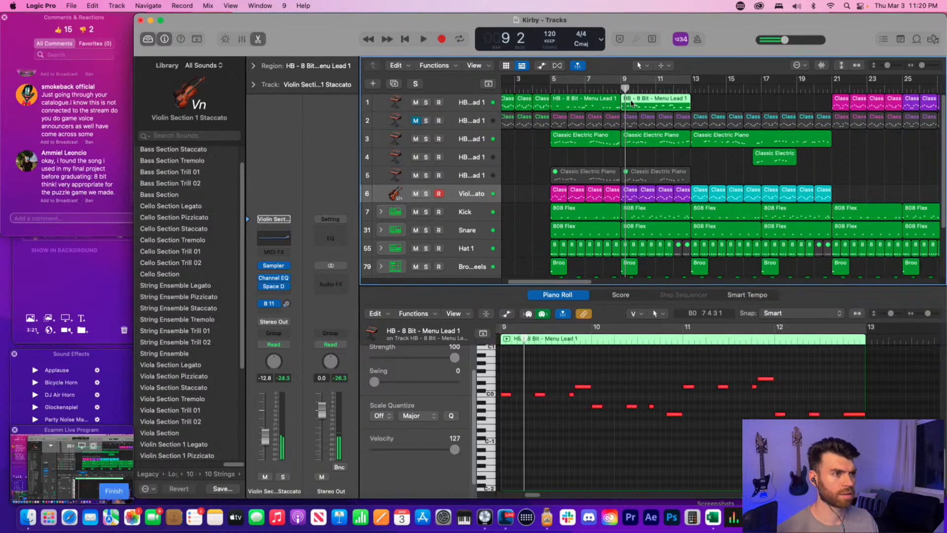
{"action": "key", "text": "Delete"}
{"action": "left_click", "coordinate": [571, 104]}
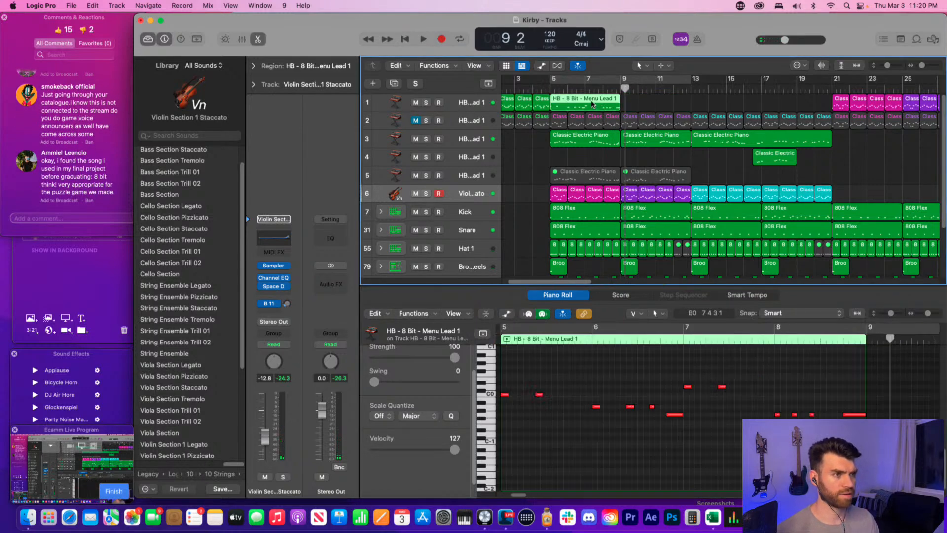
{"action": "left_click_drag", "start_coordinate": [572, 104], "coordinate": [632, 110]}
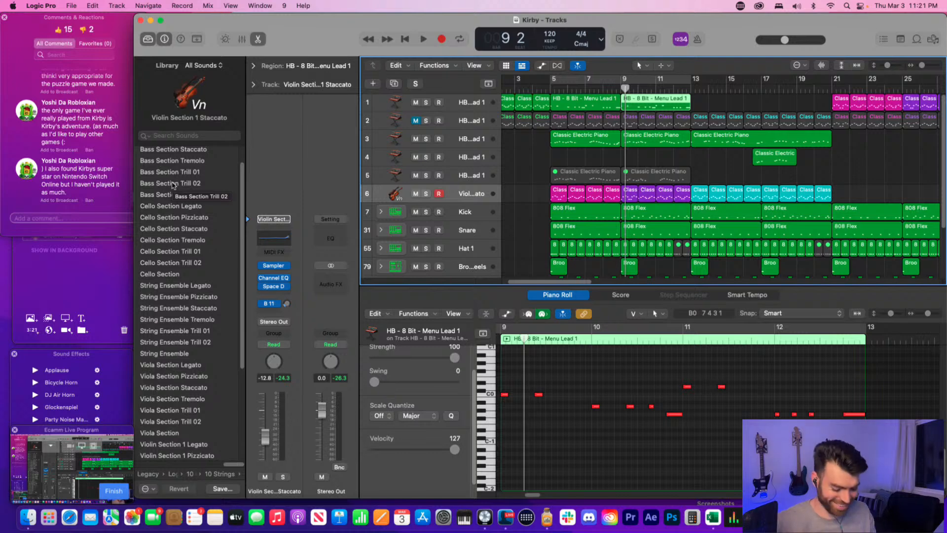
{"action": "left_click", "coordinate": [554, 159]}
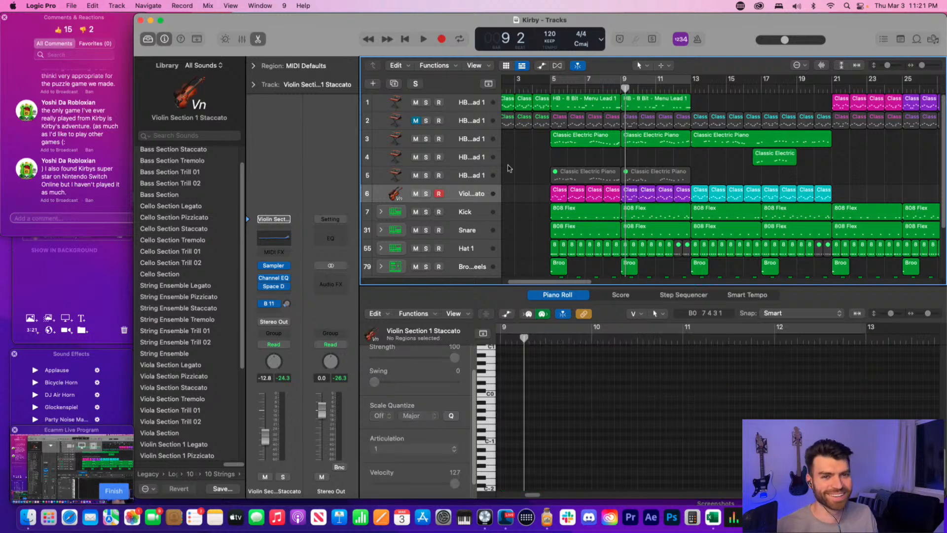
{"action": "scroll", "coordinate": [60, 152], "scroll_direction": "up", "scroll_amount": 3}
{"action": "scroll", "coordinate": [61, 152], "scroll_direction": "down", "scroll_amount": 3}
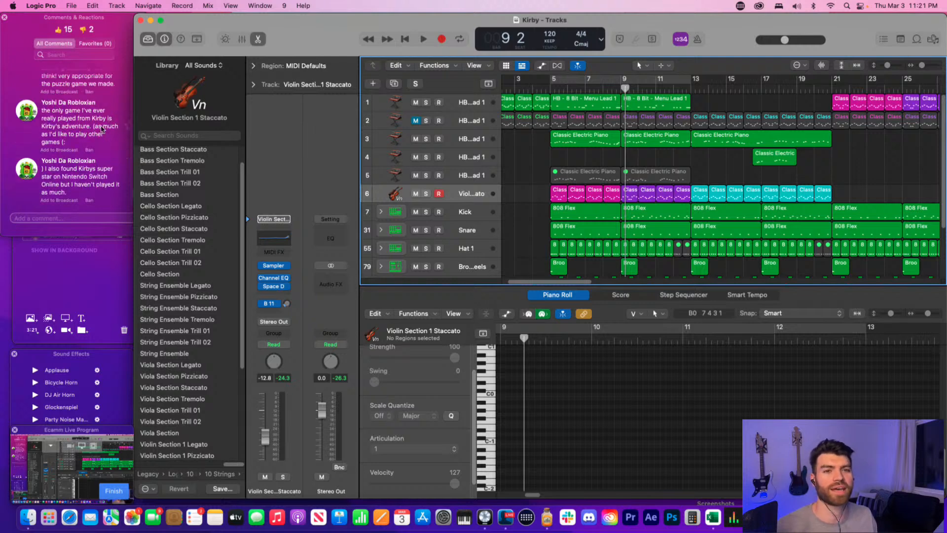
{"action": "left_click", "coordinate": [56, 191]}
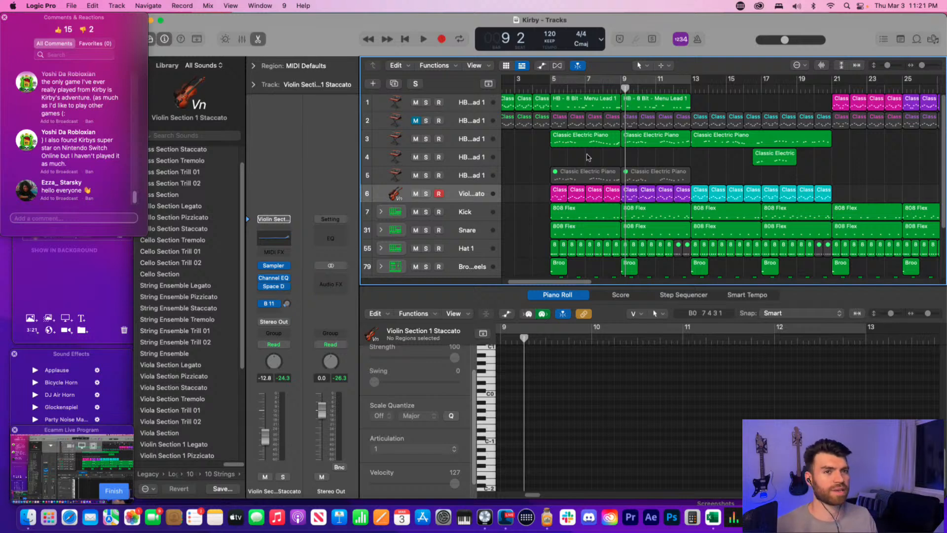
- Play back the copied Menu Lead region from bar 9 against the arrangement while viewing its notes in the Piano Roll
{"action": "left_click", "coordinate": [620, 89]}
{"action": "key", "text": "space"}
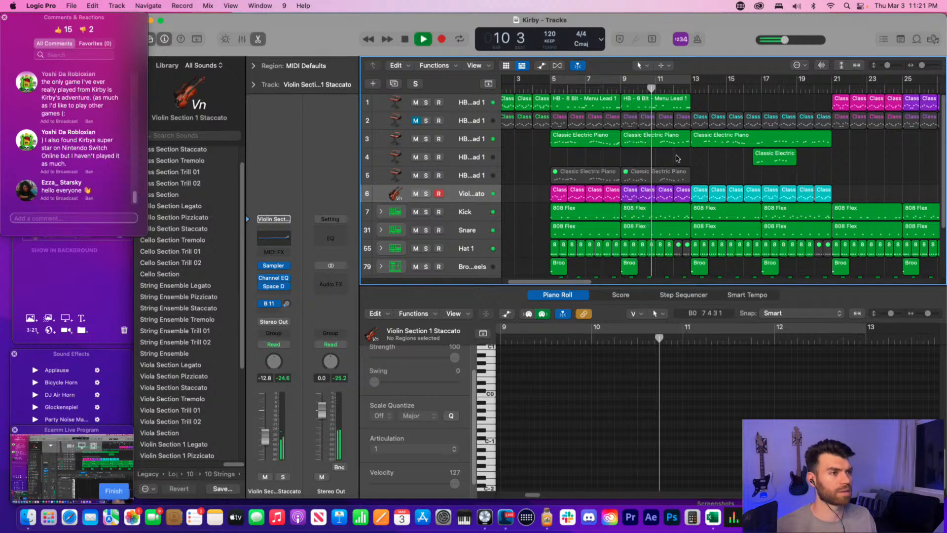
{"action": "left_click", "coordinate": [678, 103]}
{"action": "key", "text": "space"}
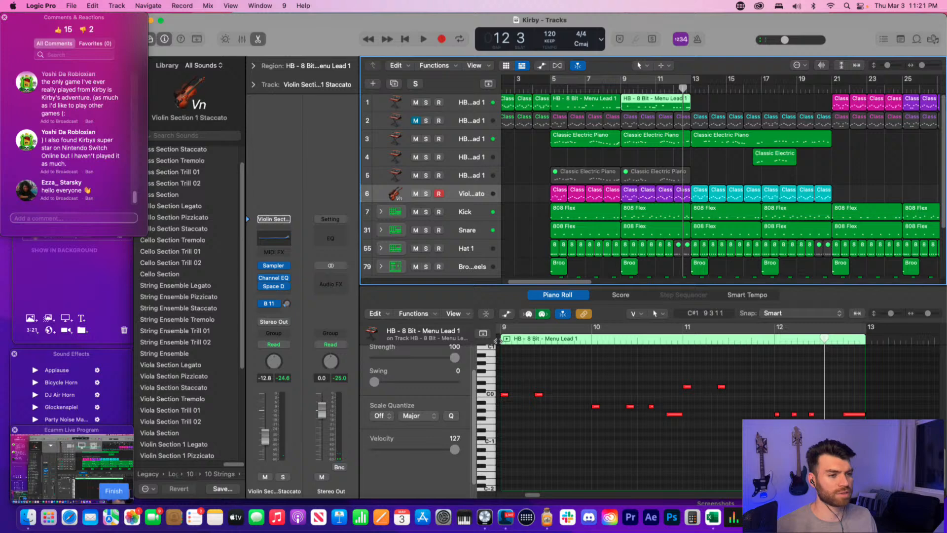
{"action": "scroll", "coordinate": [539, 360], "scroll_direction": "left", "scroll_amount": 2}
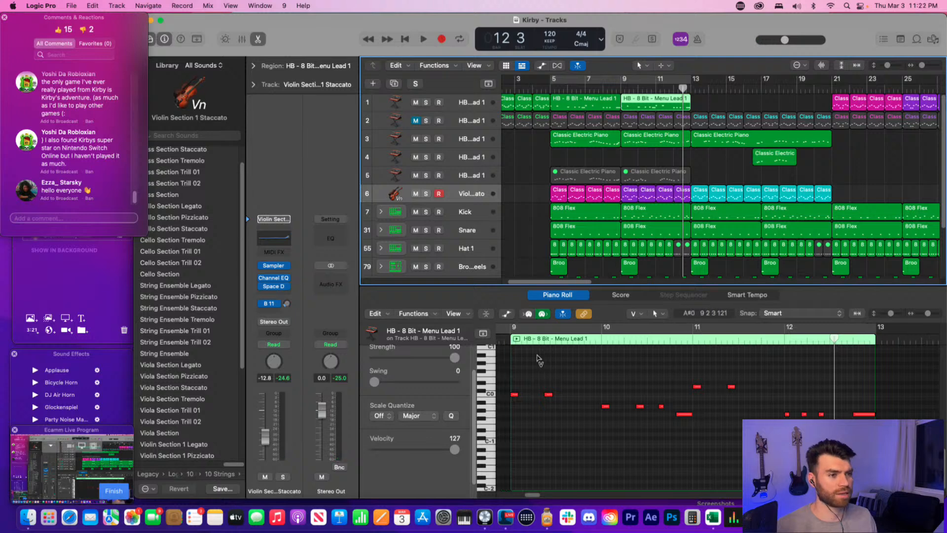
{"action": "double_click", "coordinate": [511, 342]}
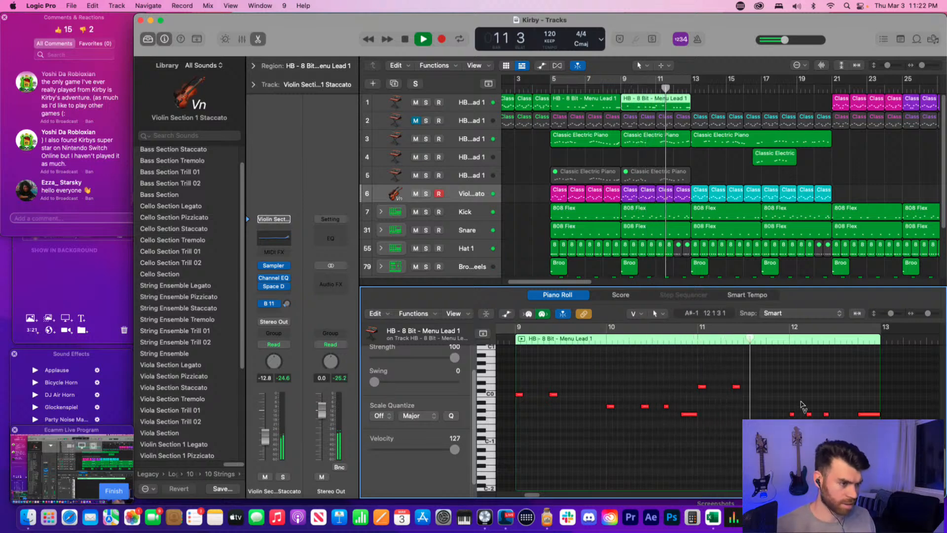
{"action": "key", "text": "space"}
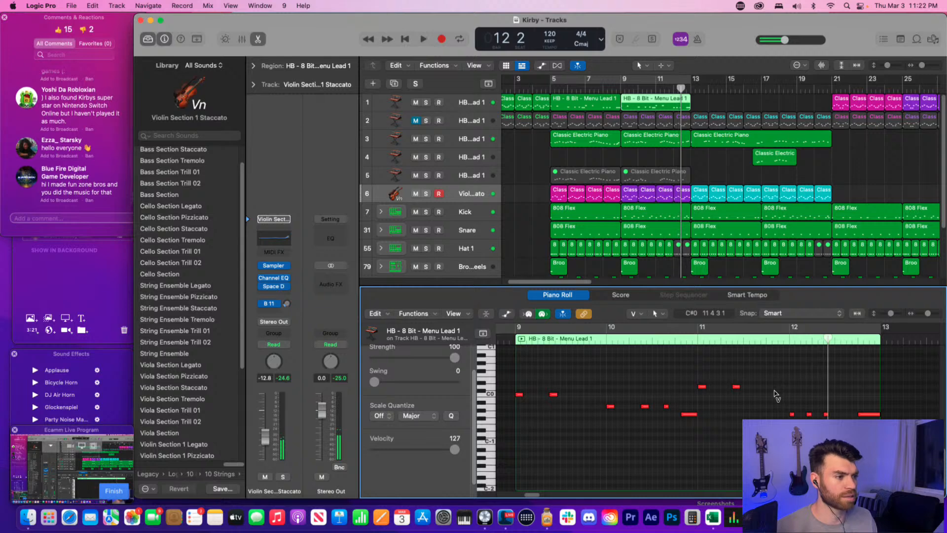
- Add a short note and a longer, higher note at the end of bar 11 in the copied lead region, and audition them
{"action": "left_click_drag", "start_coordinate": [737, 390], "coordinate": [788, 382]}
{"action": "left_click", "coordinate": [696, 339]}
{"action": "key", "text": "space"}
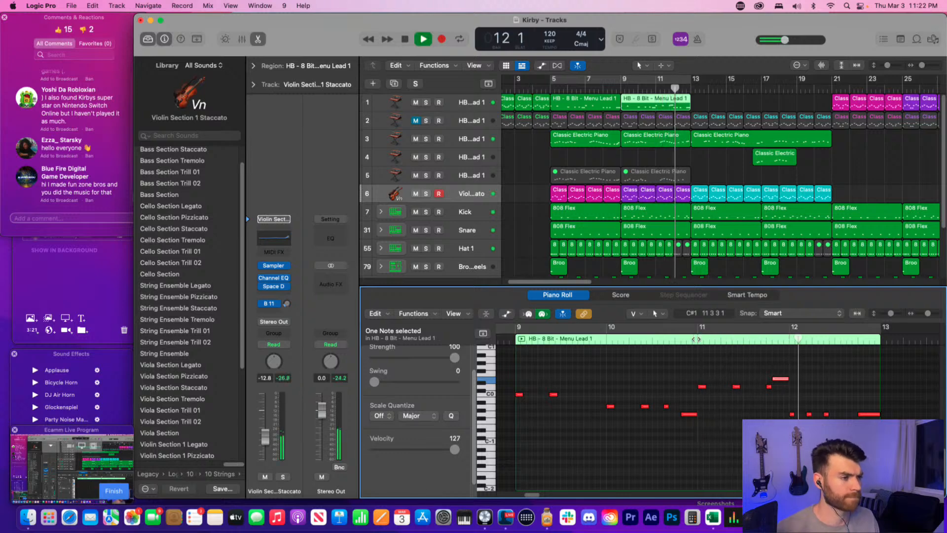
{"action": "key", "text": "space"}
- Shift the second and third short notes in bar 12 so the three repeated notes are evenly spaced, and audition the phrase
{"action": "left_click", "coordinate": [806, 414]}
{"action": "left_click", "coordinate": [827, 414]}
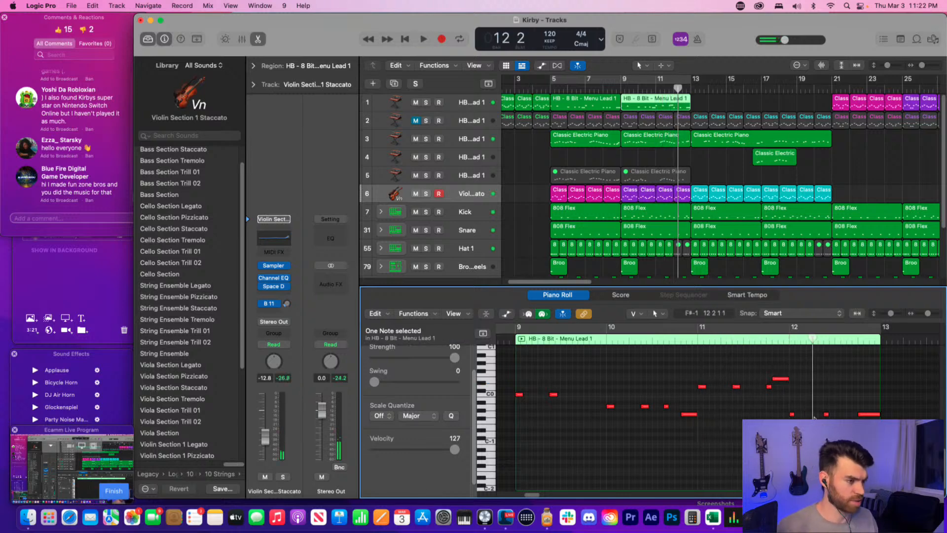
{"action": "mouse_move", "coordinate": [826, 414]}
{"action": "left_mouse_down"}
{"action": "mouse_move", "coordinate": [810, 415]}
{"action": "mouse_move", "coordinate": [839, 416]}
{"action": "left_mouse_up"}
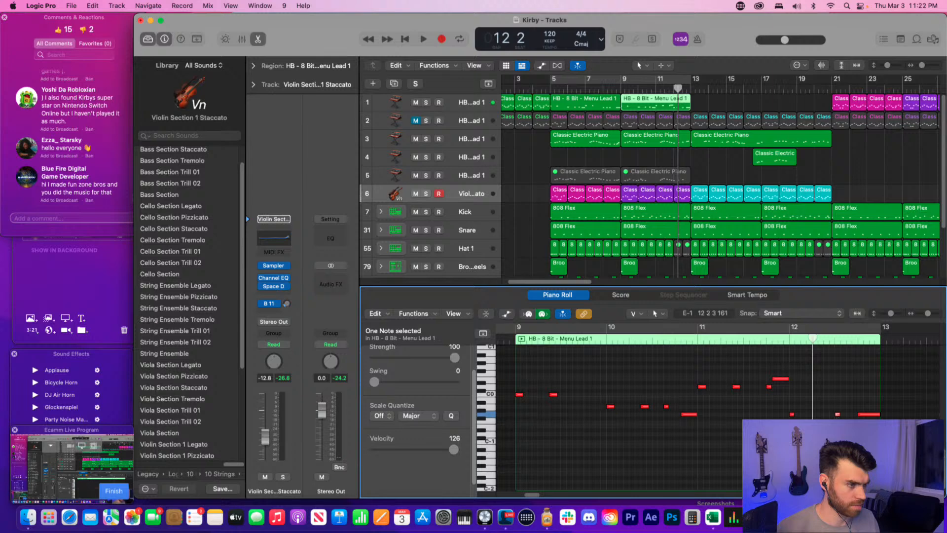
{"action": "left_click", "coordinate": [792, 415]}
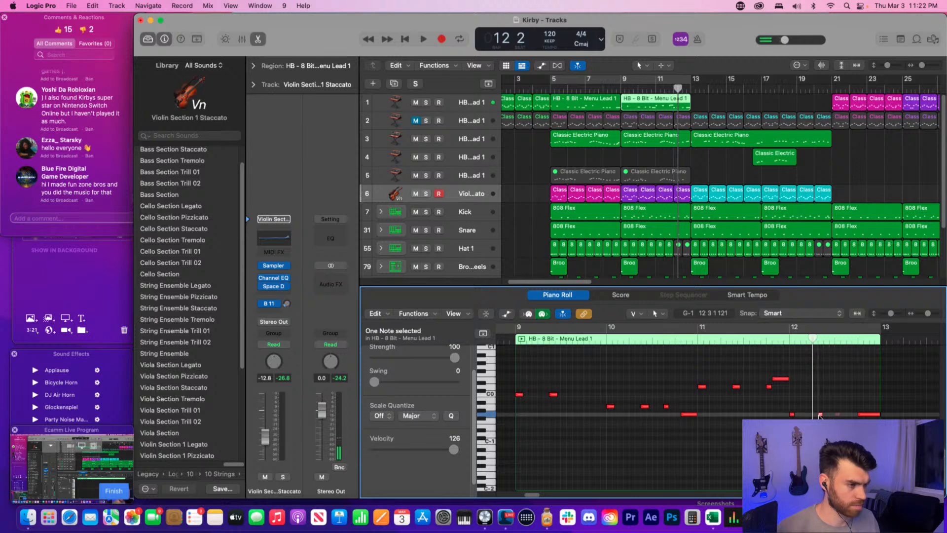
{"action": "key", "text": "space"}
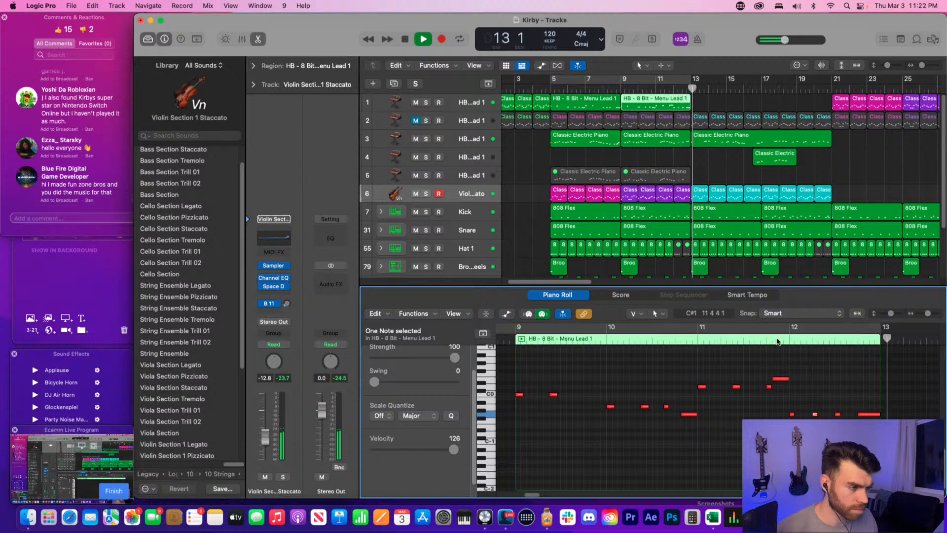
{"action": "key", "text": "space"}
{"action": "left_click", "coordinate": [873, 418]}
{"action": "left_click", "coordinate": [872, 415]}
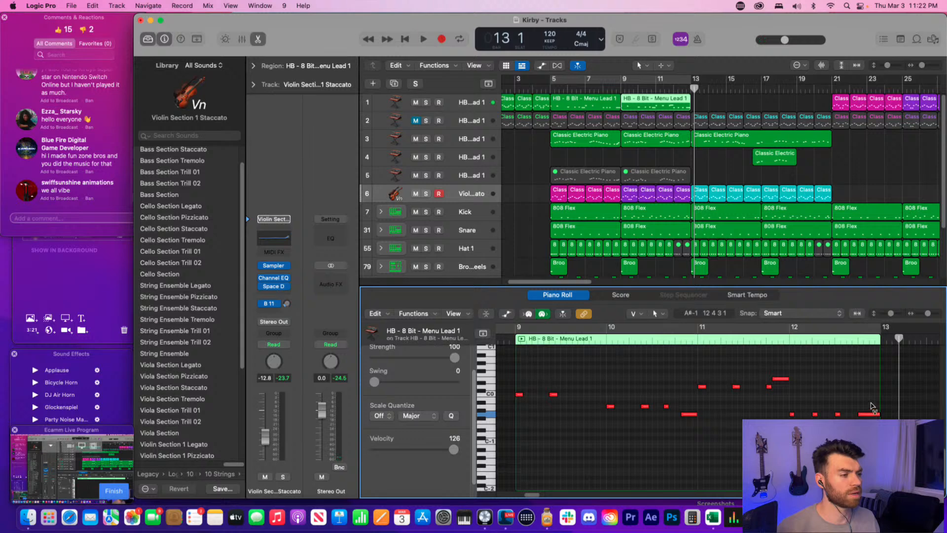
{"action": "left_click", "coordinate": [883, 180]}
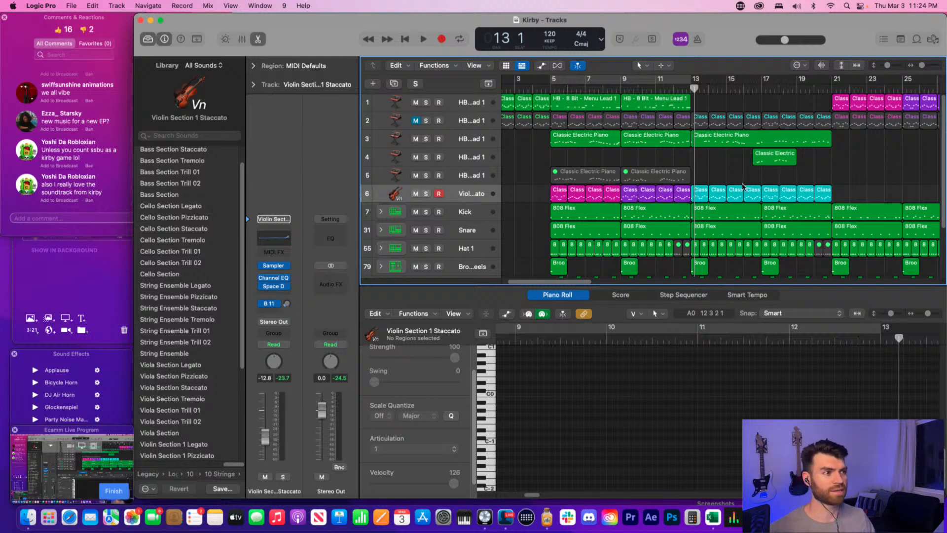
{"action": "left_click_drag", "start_coordinate": [742, 184], "coordinate": [695, 150]}
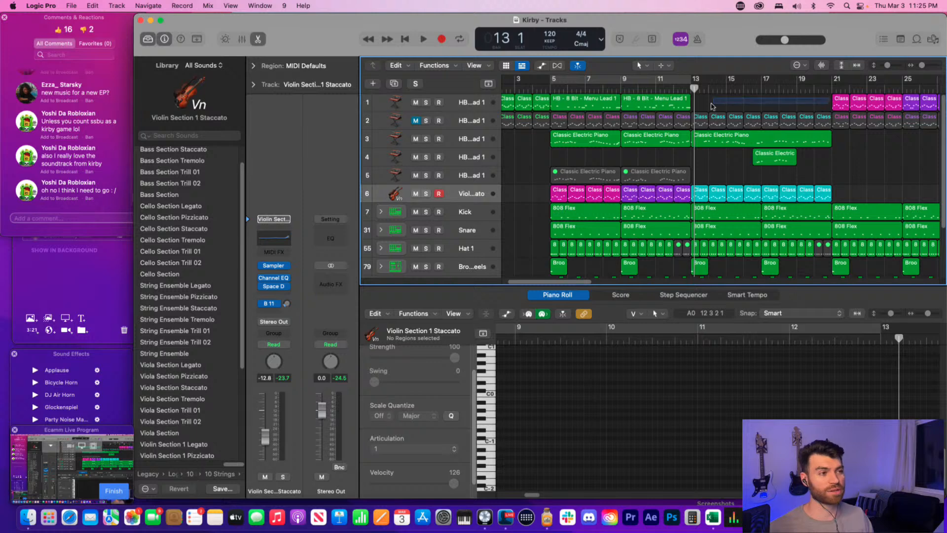
{"action": "left_click_drag", "start_coordinate": [832, 99], "coordinate": [694, 109]}
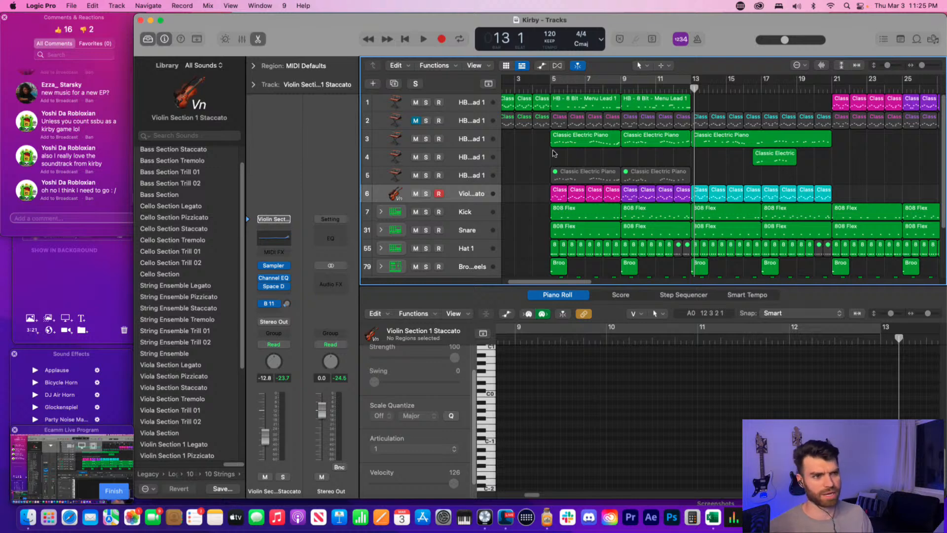
{"action": "left_click_drag", "start_coordinate": [554, 150], "coordinate": [690, 164]}
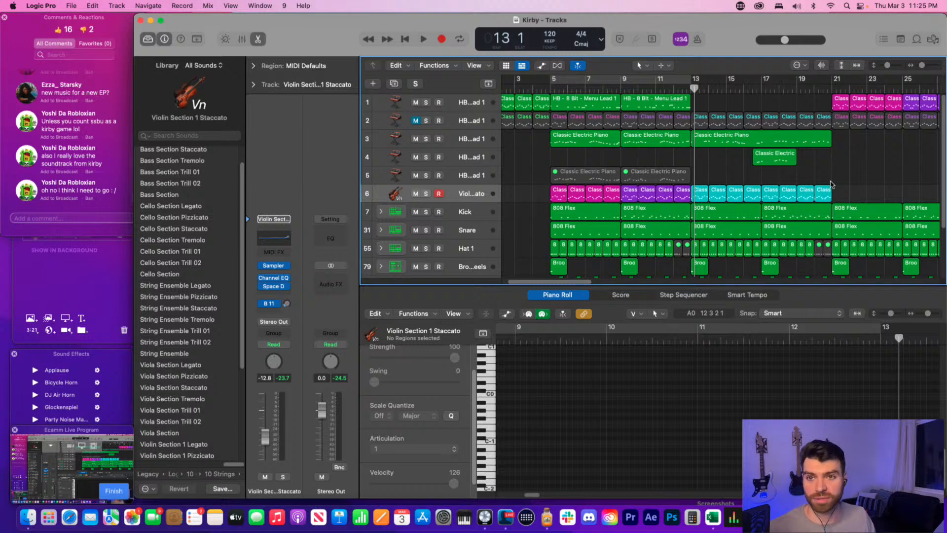
{"action": "mouse_move", "coordinate": [832, 182]}
{"action": "left_mouse_down"}
{"action": "mouse_move", "coordinate": [695, 151]}
{"action": "mouse_move", "coordinate": [829, 184]}
{"action": "left_mouse_up"}
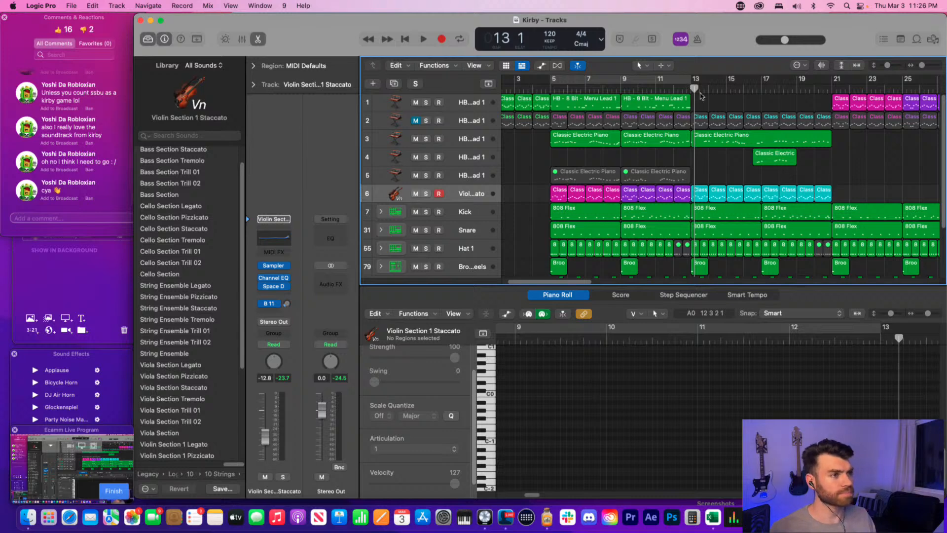
- Play the arrangement from bar 9 to bar 13 to review the edited lead melody
{"action": "left_click", "coordinate": [621, 86]}
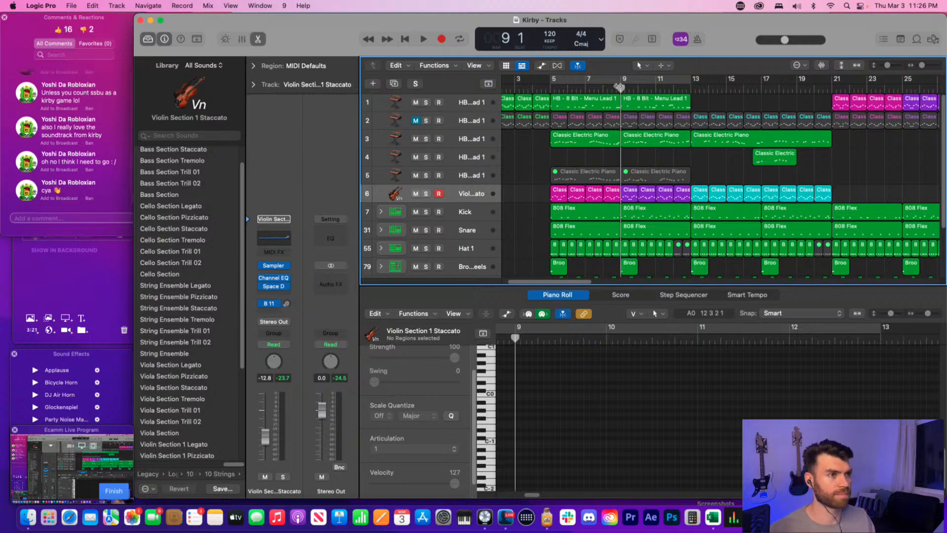
{"action": "key", "text": "space"}
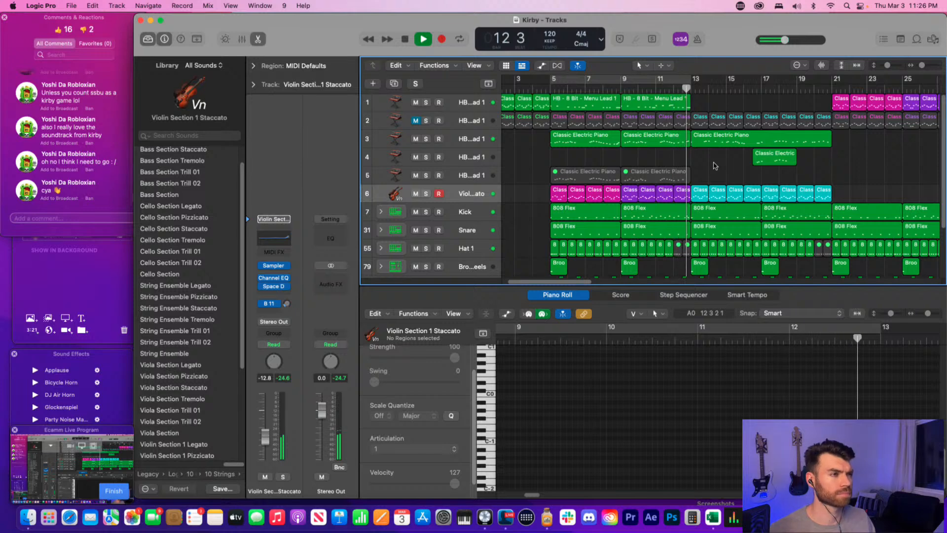
{"action": "key", "text": "space"}
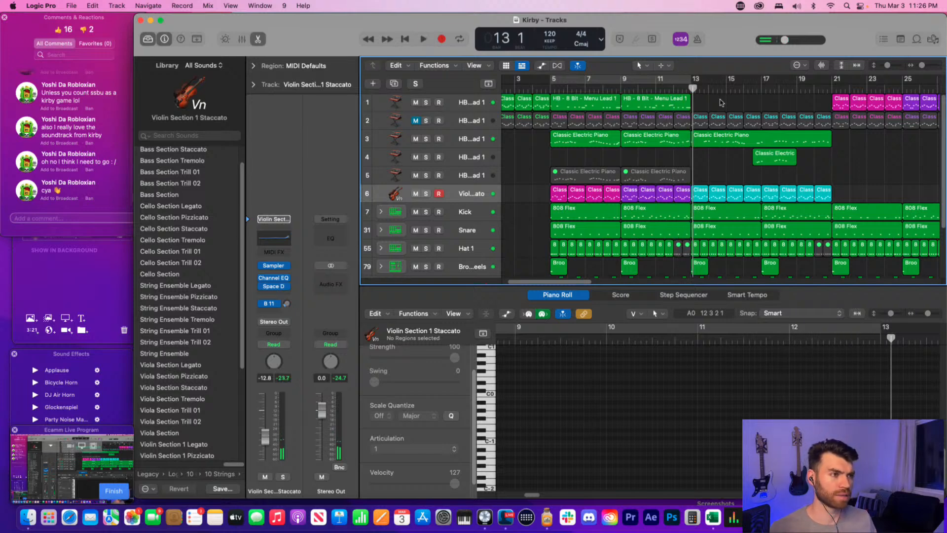
- Raise the final long note in bar 12 of the second lead region to the pitch of bar 11's first notes, and audition it
{"action": "left_click", "coordinate": [686, 105]}
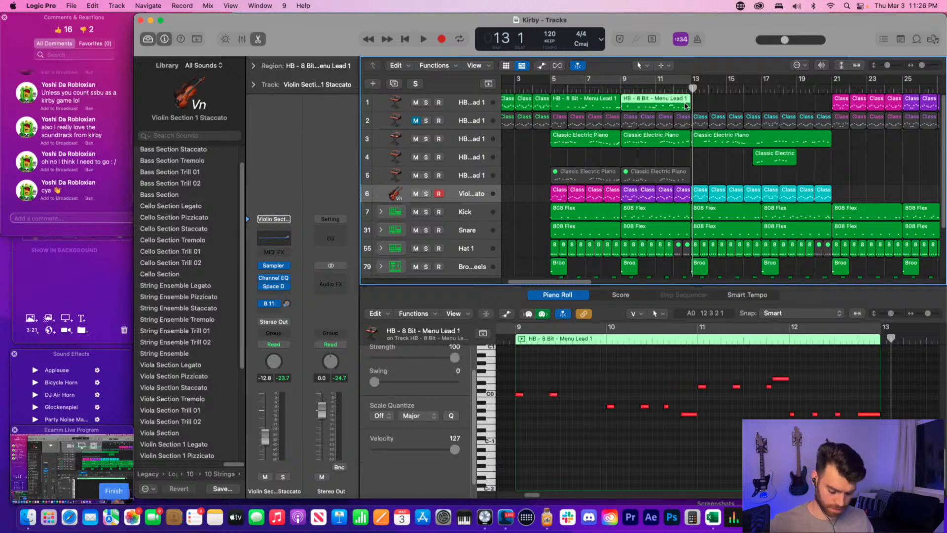
{"action": "left_click", "coordinate": [480, 105]}
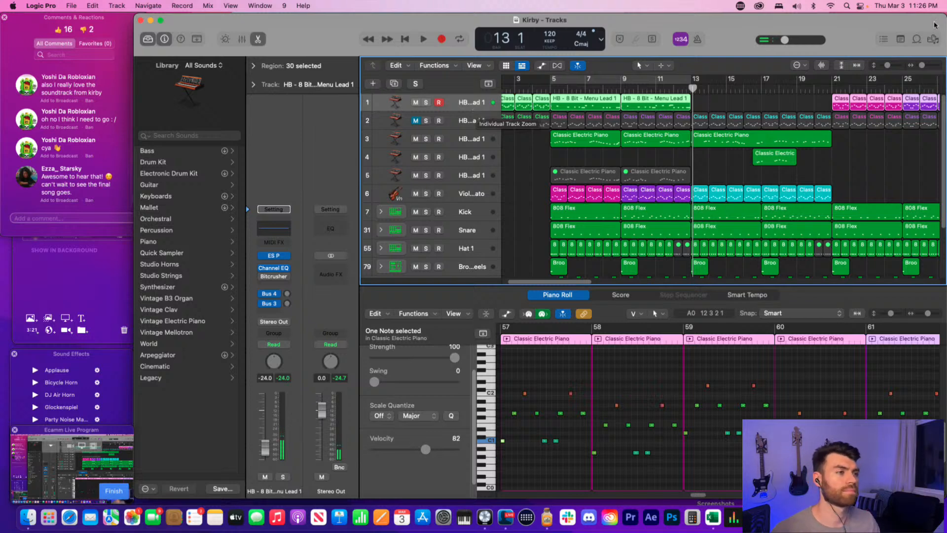
{"action": "left_click", "coordinate": [681, 102]}
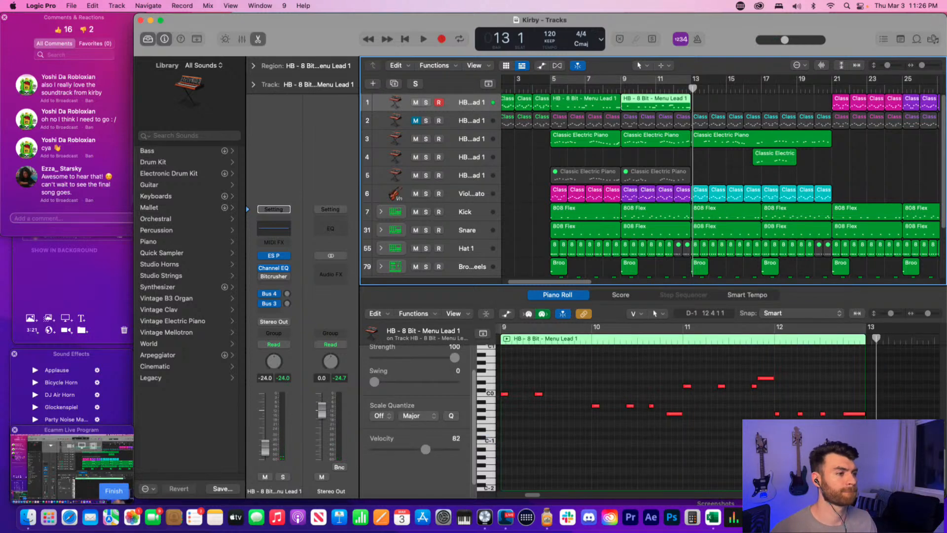
{"action": "left_click", "coordinate": [855, 414]}
{"action": "left_click", "coordinate": [772, 339]}
{"action": "key", "text": "space"}
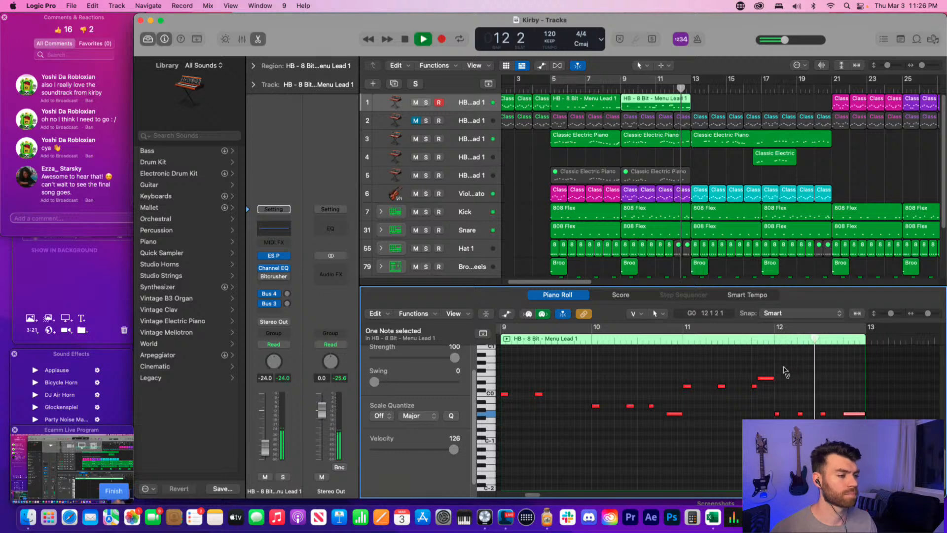
{"action": "key", "text": "space"}
{"action": "left_click_drag", "start_coordinate": [856, 414], "coordinate": [856, 390]}
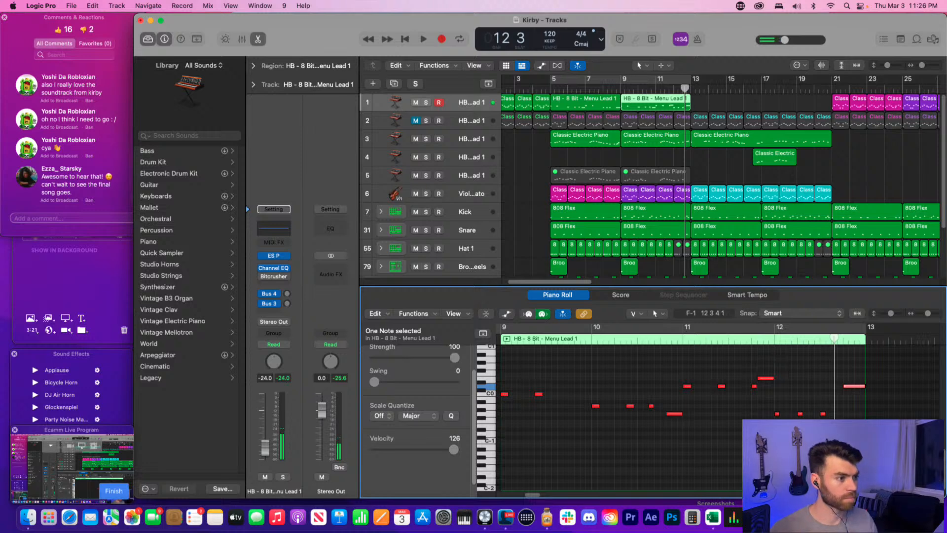
{"action": "left_click", "coordinate": [855, 387]}
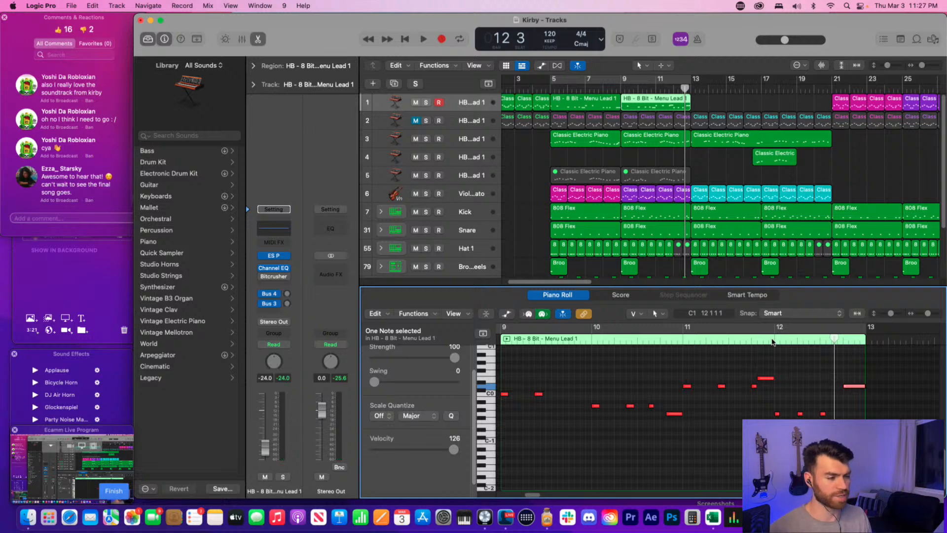
{"action": "key", "text": "space"}
{"action": "key", "text": "space"}
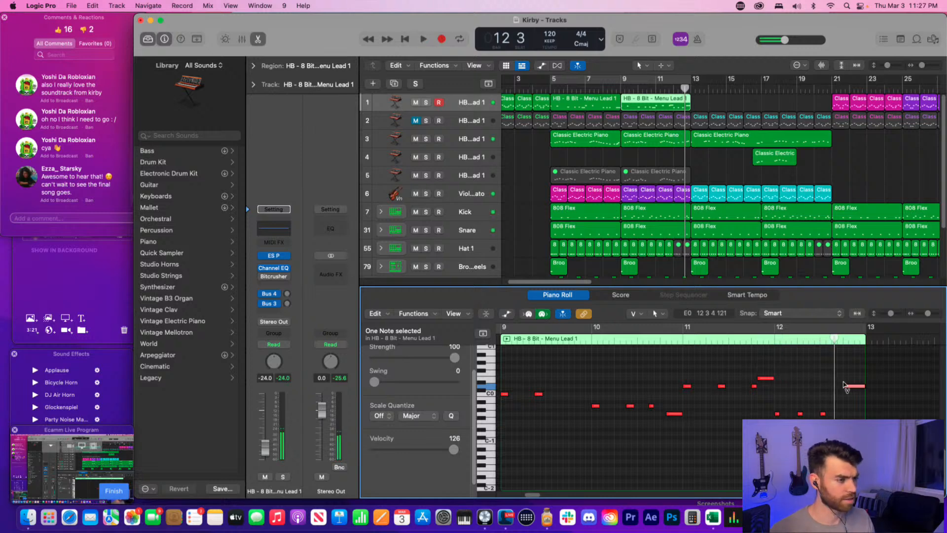
- Undo the raised pitch of the final long note in bar 12 and audition the note at lower pitches
{"action": "left_click", "coordinate": [857, 390]}
{"action": "left_click", "coordinate": [857, 387]}
{"action": "left_click", "coordinate": [856, 379]}
{"action": "key", "text": "super+z"}
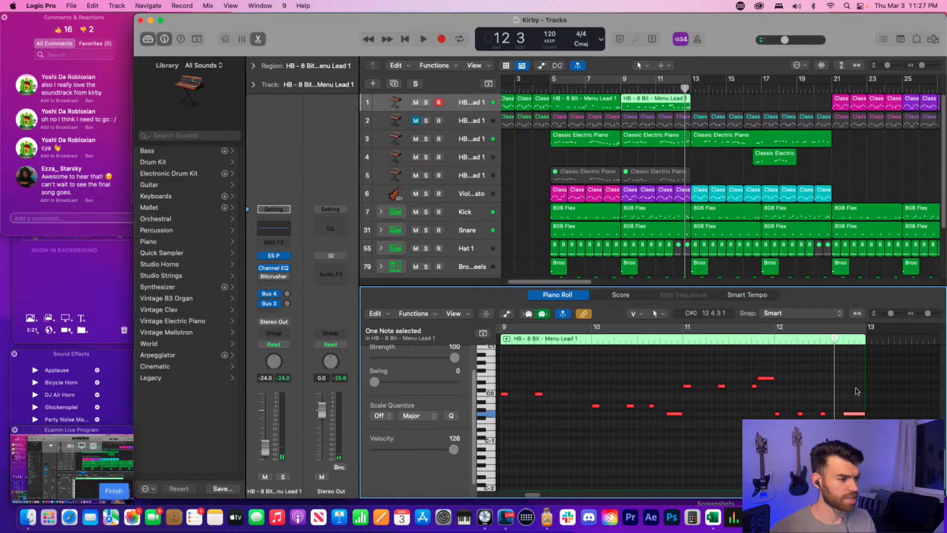
{"action": "left_click", "coordinate": [857, 414]}
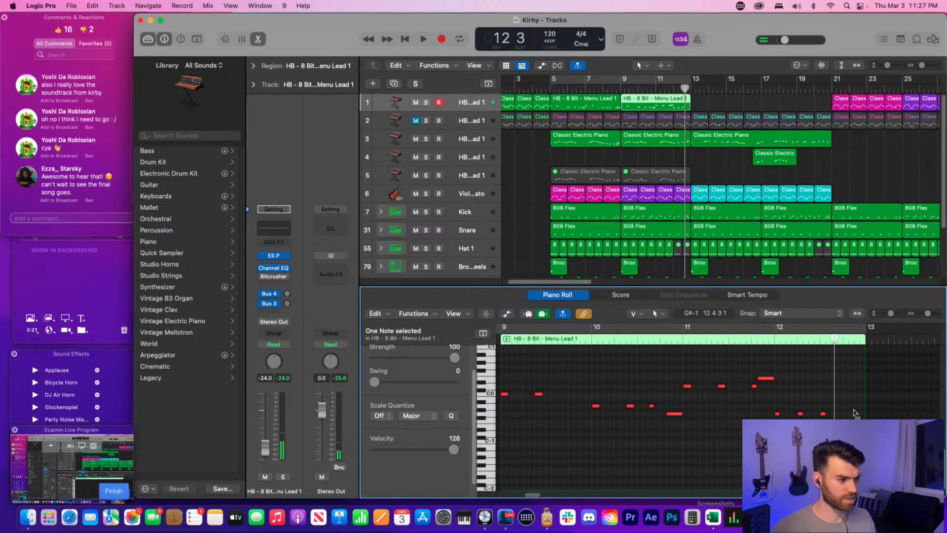
- Set the cycle range to bars 13 through 20 and play the section without a lead melody
{"action": "left_click", "coordinate": [728, 105]}
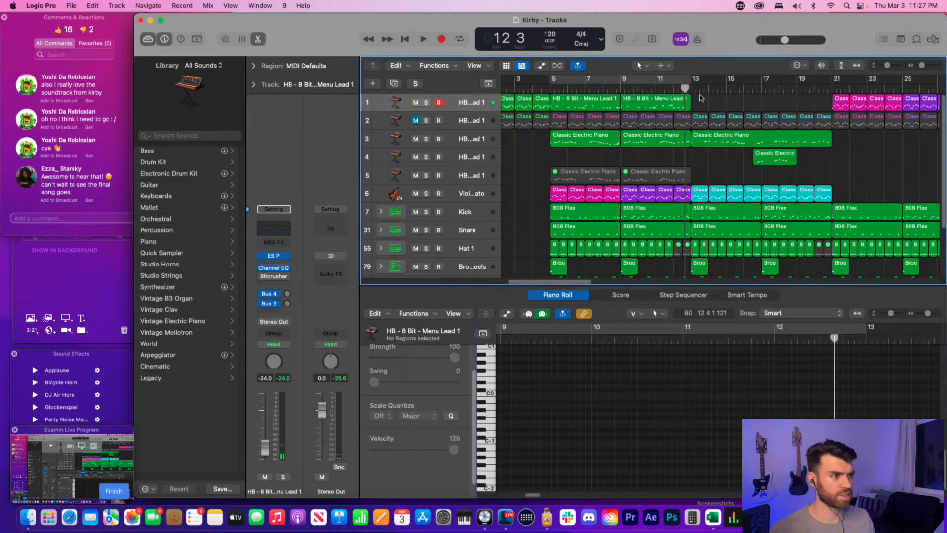
{"action": "left_click", "coordinate": [701, 190]}
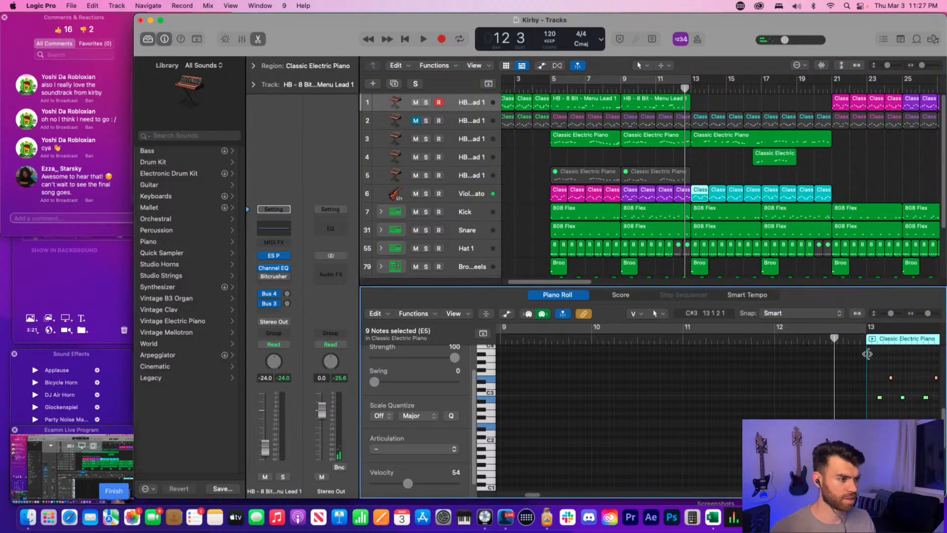
{"action": "left_click", "coordinate": [715, 108]}
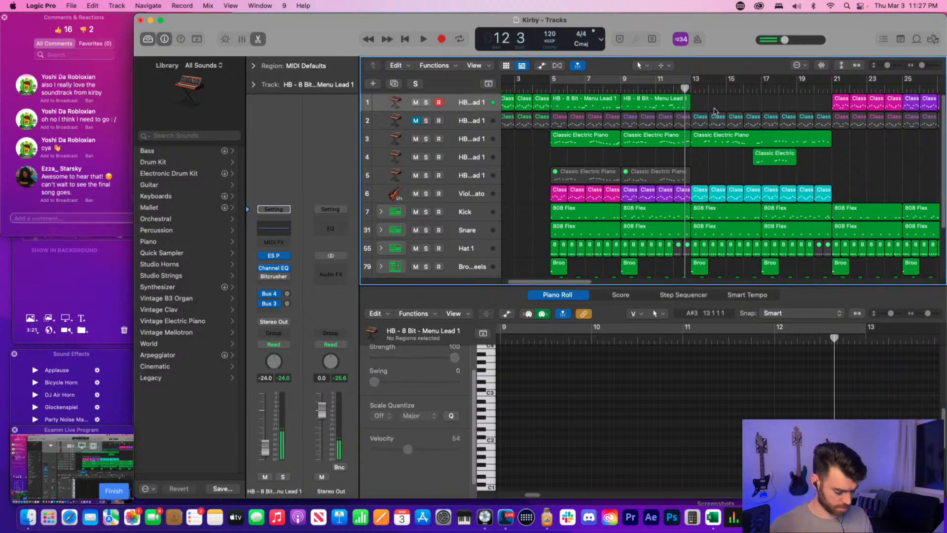
{"action": "left_click_drag", "start_coordinate": [694, 85], "coordinate": [822, 102]}
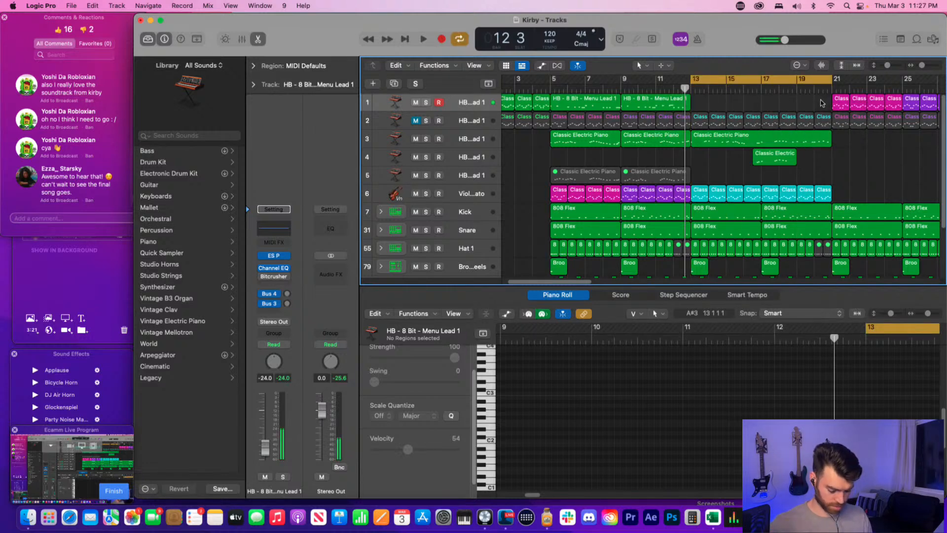
{"action": "key", "text": "space"}
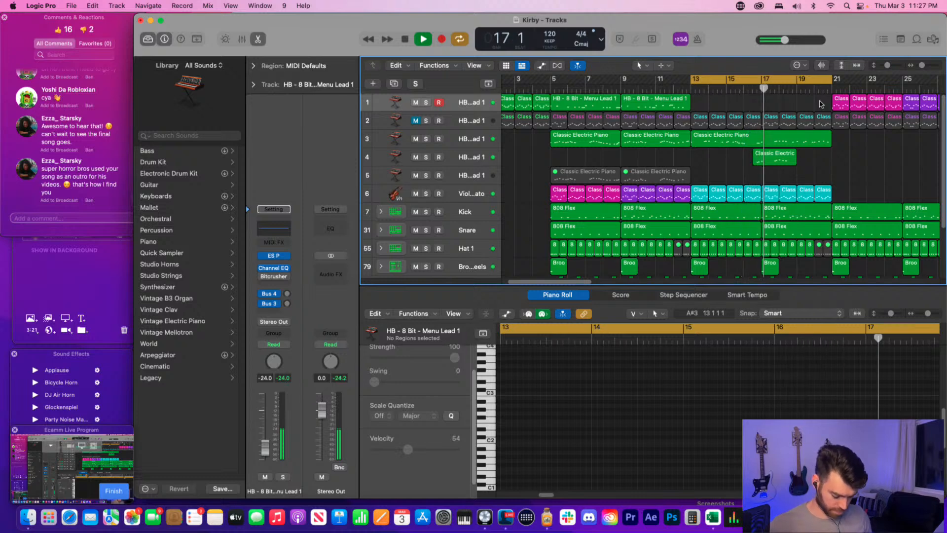
{"action": "key", "text": "space"}
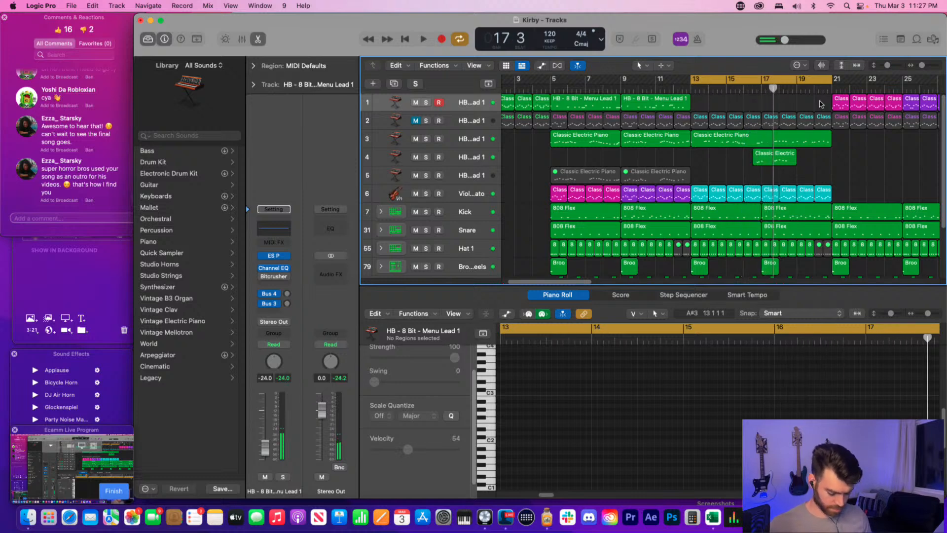
- Record a new 8 Bit Menu Lead melody over bars 13 through 20 and quantize its notes to 1/16 Swing D
{"action": "key", "text": "r"}
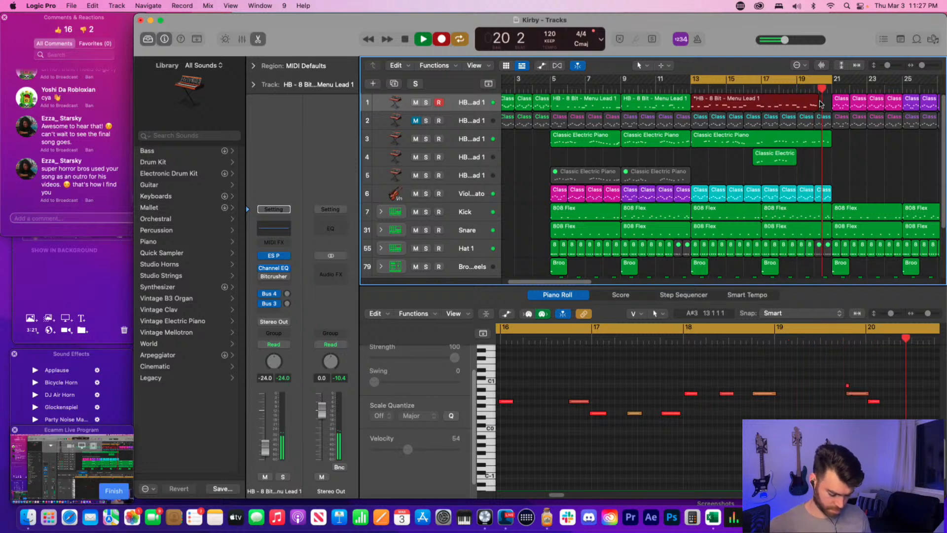
{"action": "key", "text": "space"}
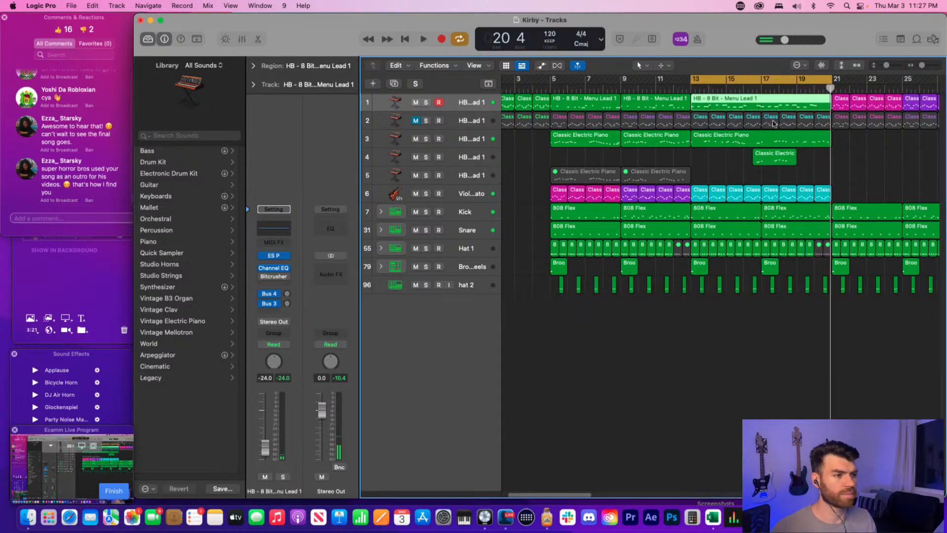
{"action": "left_click", "coordinate": [566, 426]}
{"action": "key", "text": "super+a"}
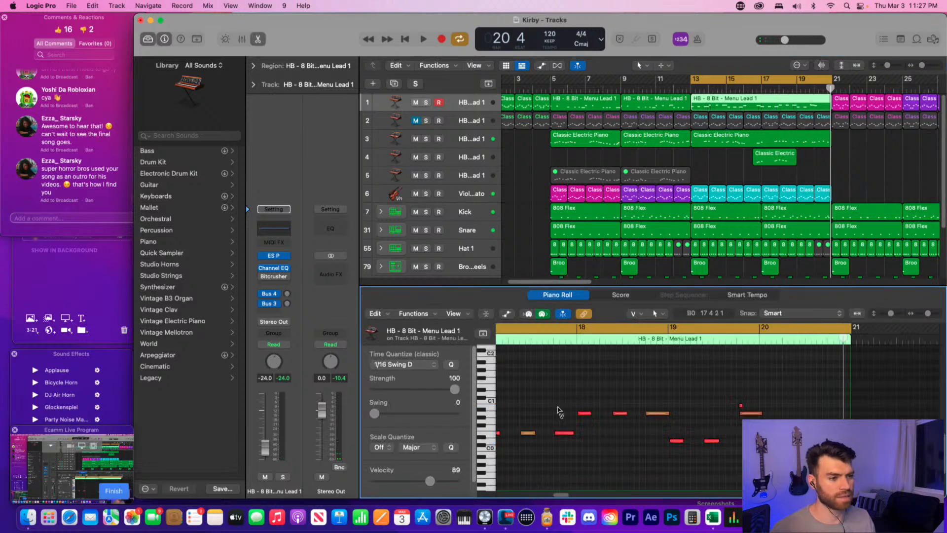
{"action": "left_click", "coordinate": [451, 365]}
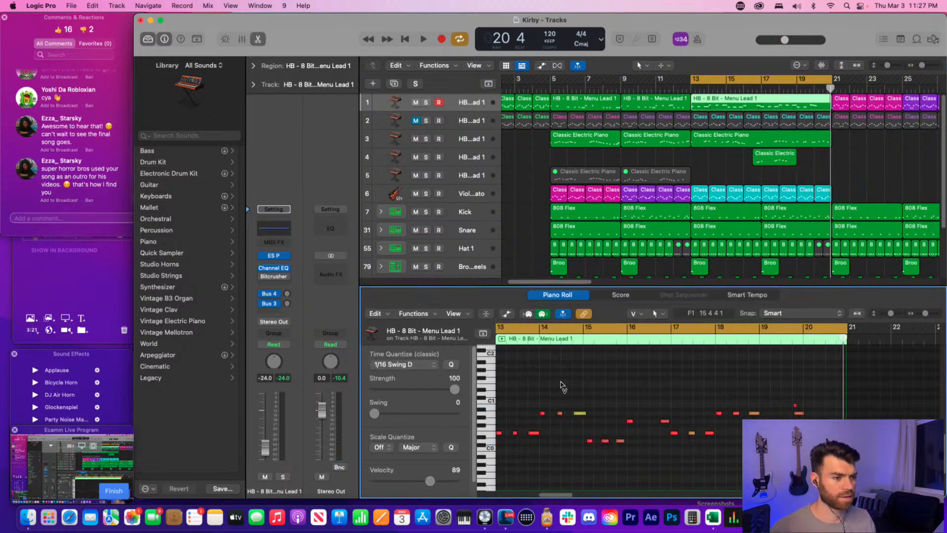
{"action": "key", "text": "z"}
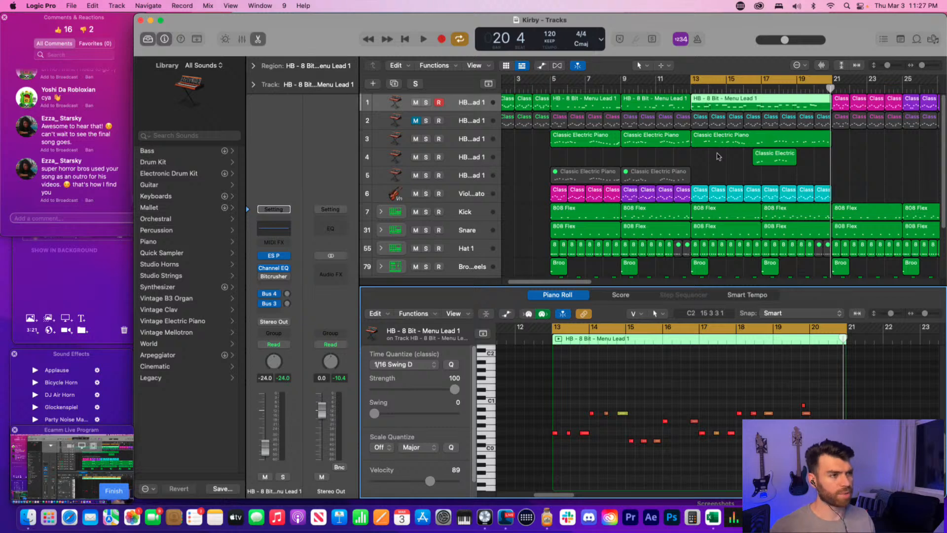
- Play the newly recorded lead region, and reapply the 1/16 Swing D quantize to all of its notes
{"action": "left_click", "coordinate": [717, 155]}
{"action": "key", "text": "space"}
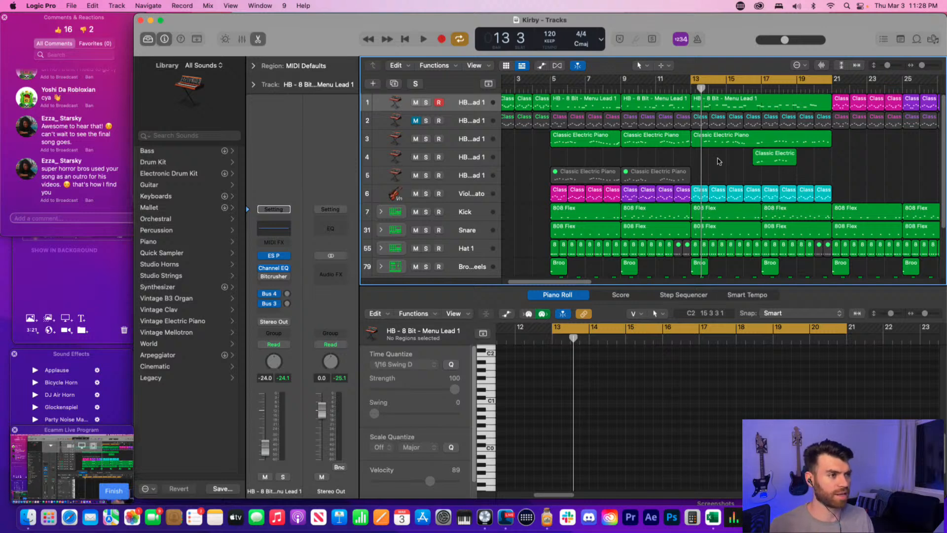
{"action": "left_click", "coordinate": [761, 101]}
{"action": "left_click", "coordinate": [656, 402]}
{"action": "key", "text": "super+a"}
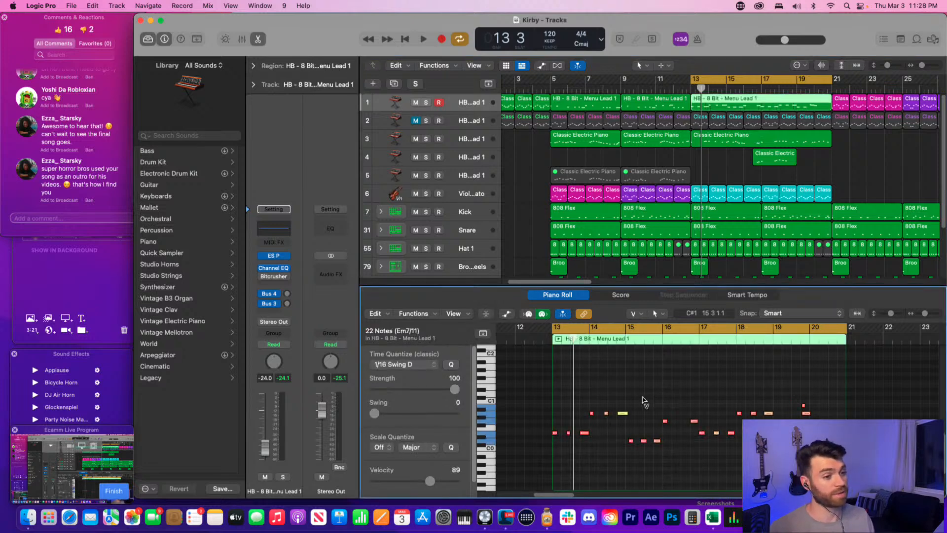
{"action": "left_click", "coordinate": [451, 364]}
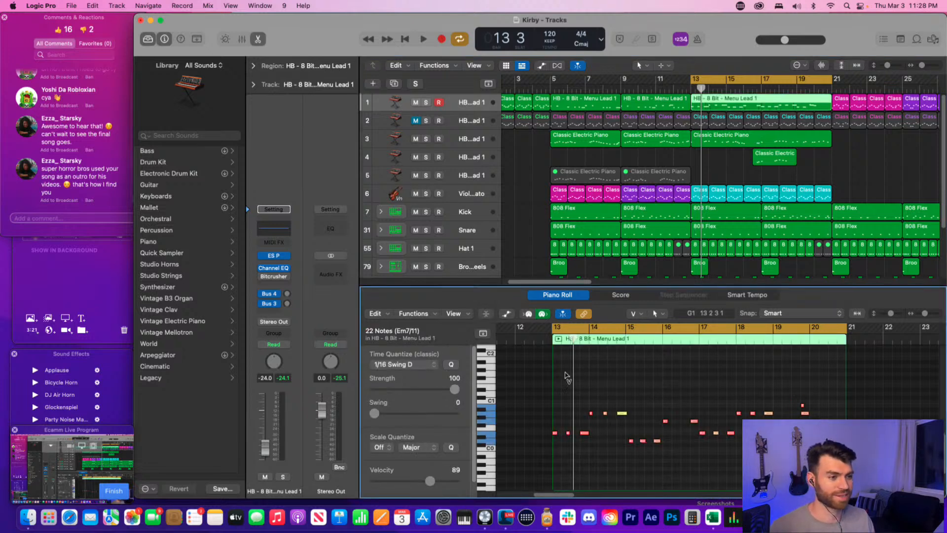
{"action": "left_click", "coordinate": [568, 377]}
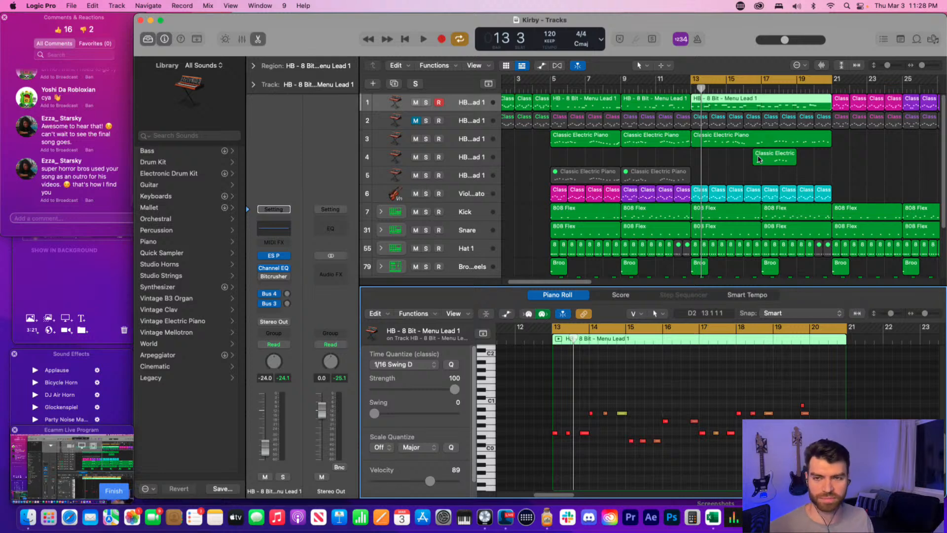
- Play the quantized lead melody from bar 13 into bar 15 to check its timing
{"action": "left_click", "coordinate": [714, 166]}
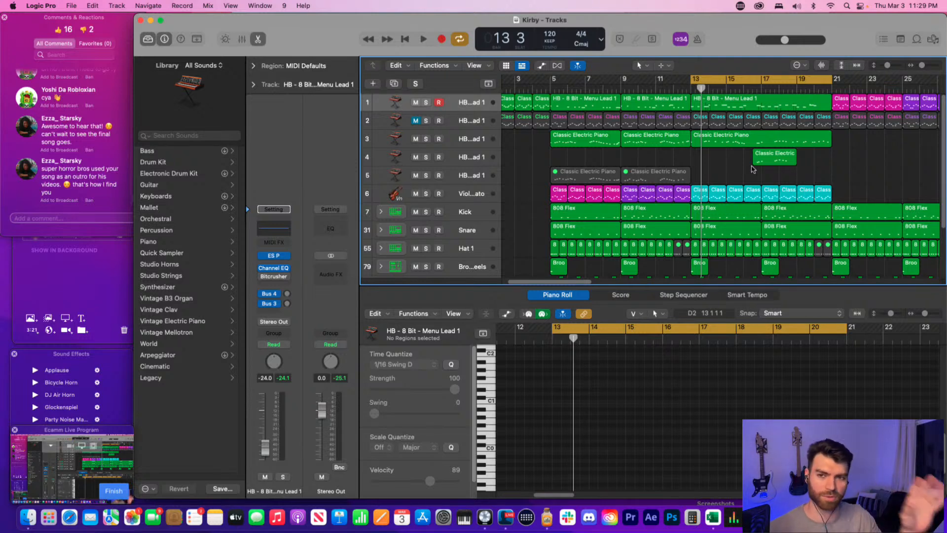
{"action": "key", "text": "space"}
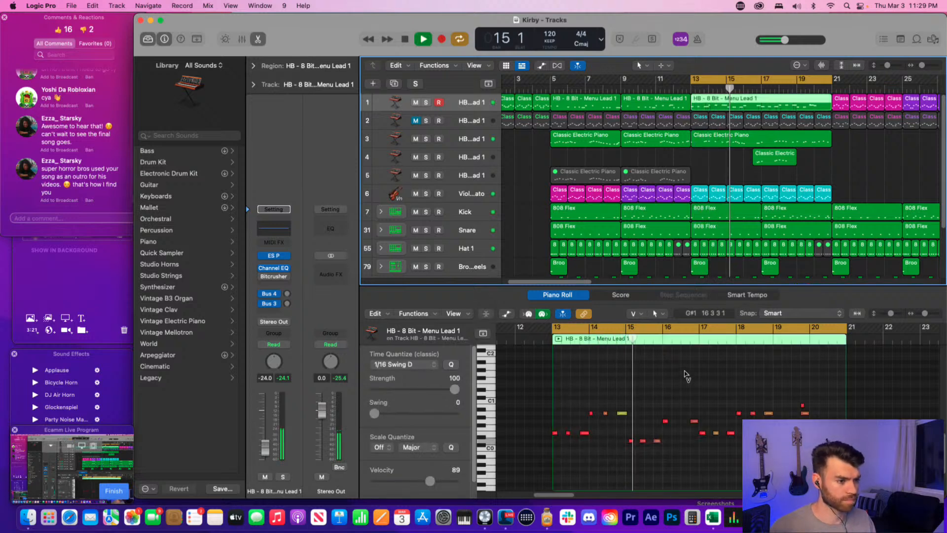
{"action": "left_click", "coordinate": [641, 410]}
{"action": "key", "text": "space"}
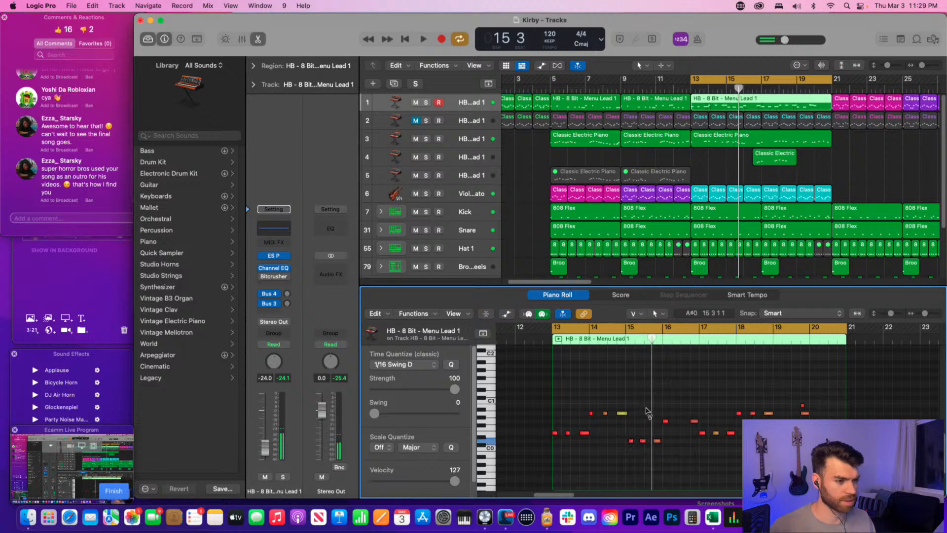
- Give all notes in the bar 13 lead region the same short length and set their velocity to 127
{"action": "key", "text": "super+a"}
{"action": "left_click", "coordinate": [642, 413]}
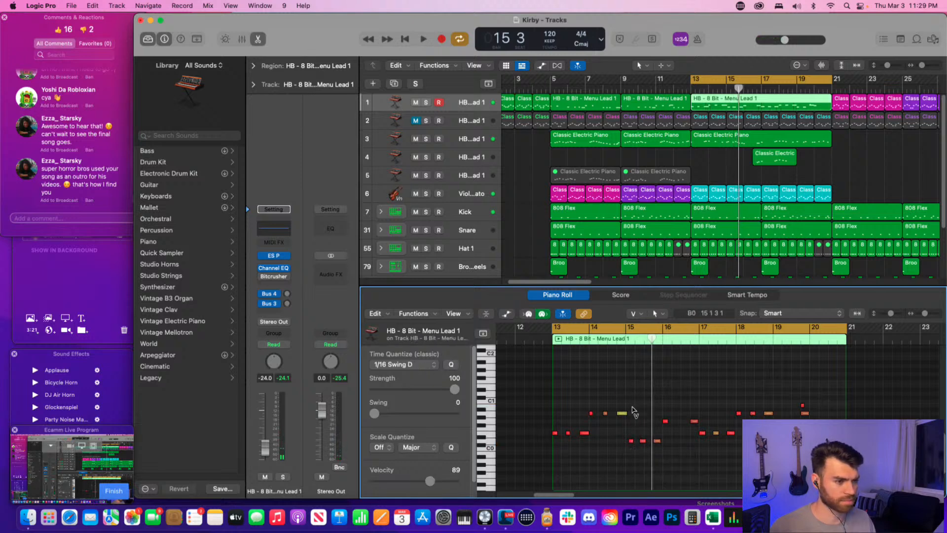
{"action": "key", "text": "super+Right"}
{"action": "key", "text": "super+Right"}
{"action": "scroll", "coordinate": [633, 417], "scroll_direction": "left", "scroll_amount": 1}
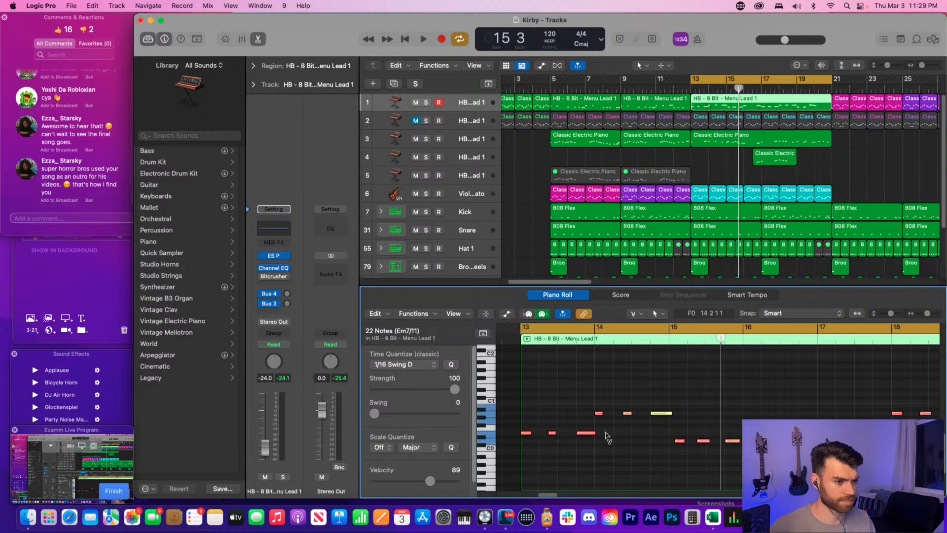
{"action": "key", "text": "super+a"}
{"action": "key", "text": "q"}
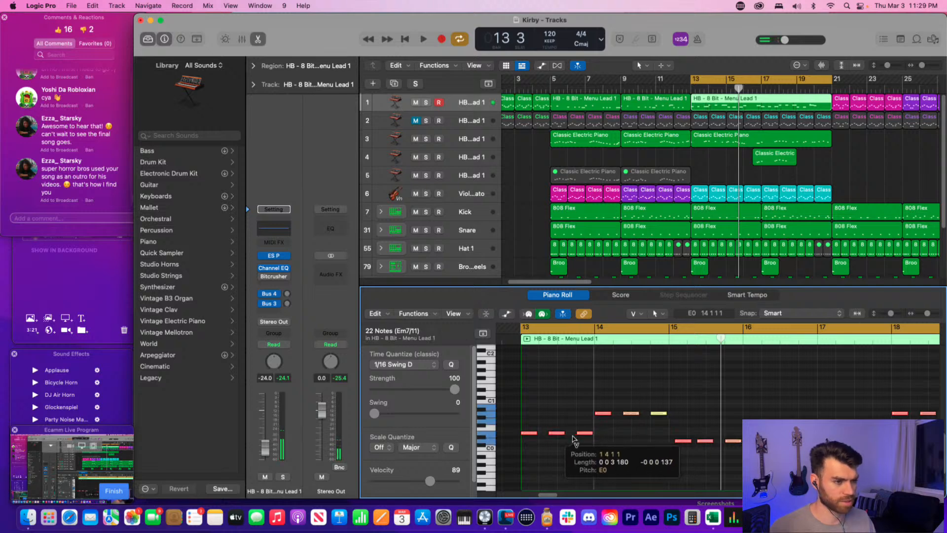
{"action": "left_click_drag", "start_coordinate": [591, 437], "coordinate": [591, 406]}
{"action": "left_click", "coordinate": [582, 418]}
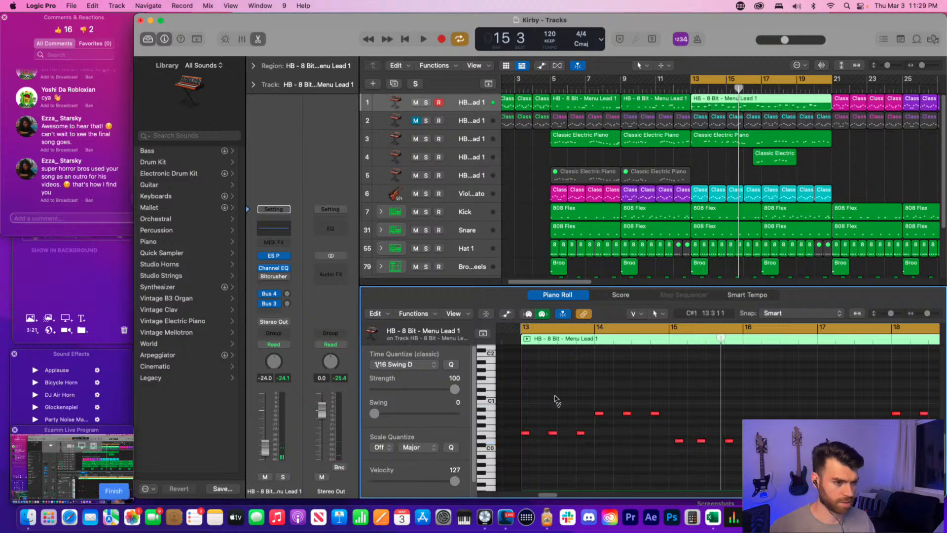
- Select all notes in the edited lead region and play it from bar 13
{"action": "key", "text": "cmd+a"}
{"action": "key", "text": "Return"}
{"action": "key", "text": "space"}
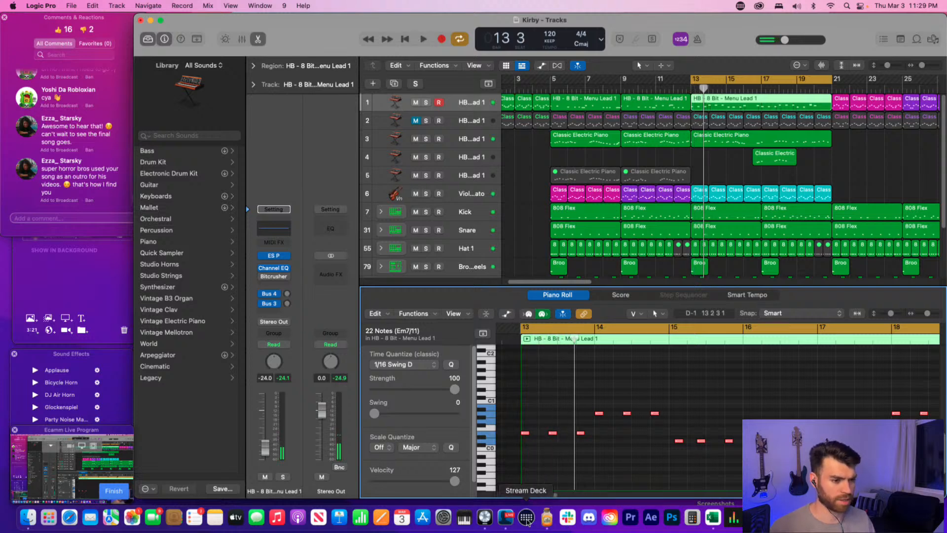
- Switch to Audio Hijack, start the Current Ecamm Set up session, and minimize the Audio Hijack windows
{"action": "left_click", "coordinate": [545, 518]}
{"action": "double_click", "coordinate": [244, 140]}
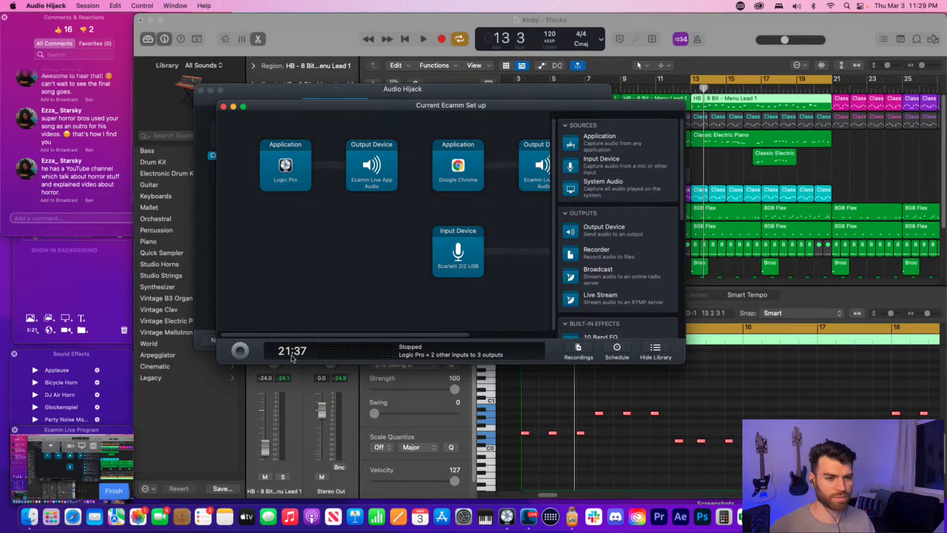
{"action": "left_click", "coordinate": [240, 351]}
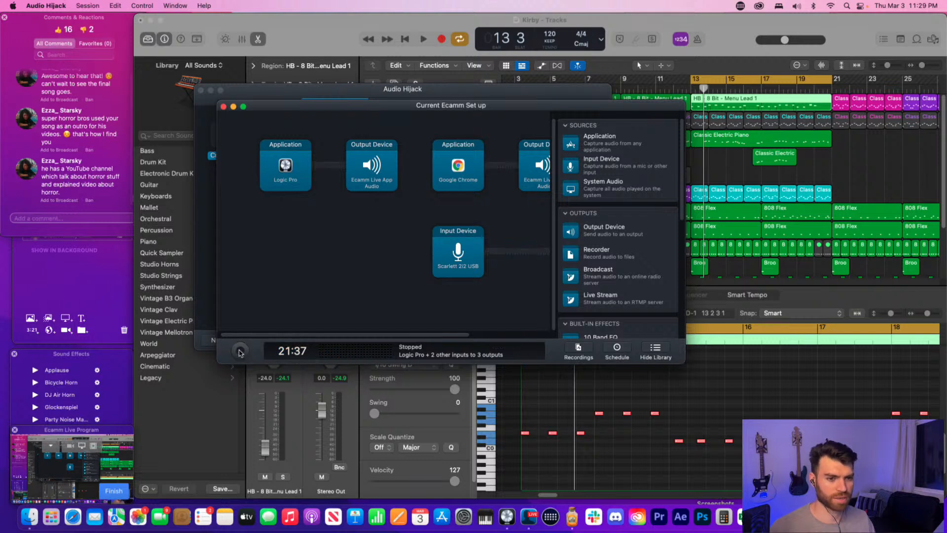
{"action": "left_click", "coordinate": [223, 106]}
{"action": "left_click", "coordinate": [491, 214]}
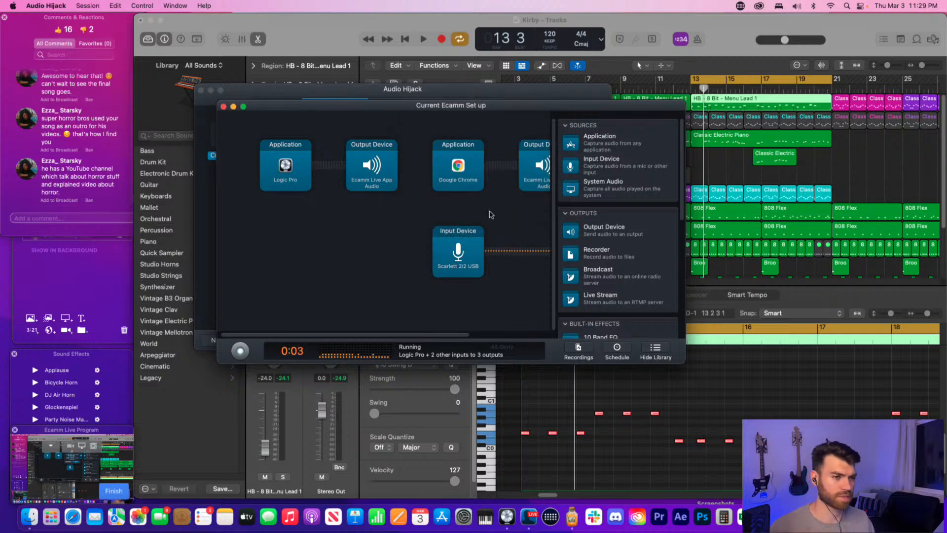
{"action": "left_click", "coordinate": [233, 107]}
{"action": "left_click", "coordinate": [211, 91]}
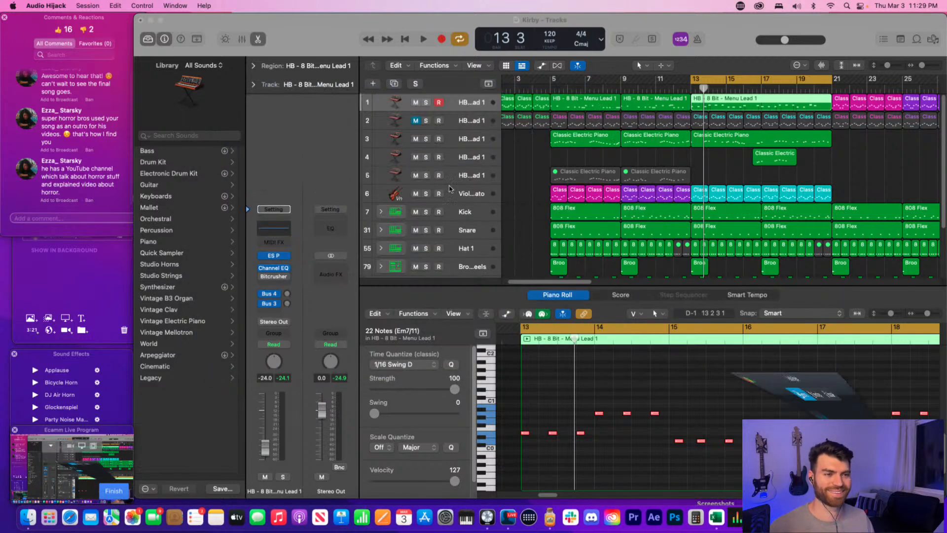
- Return to the Logic Pro arrangement and play the shortened lead notes from bar 13 into bar 15
{"action": "left_click", "coordinate": [686, 271]}
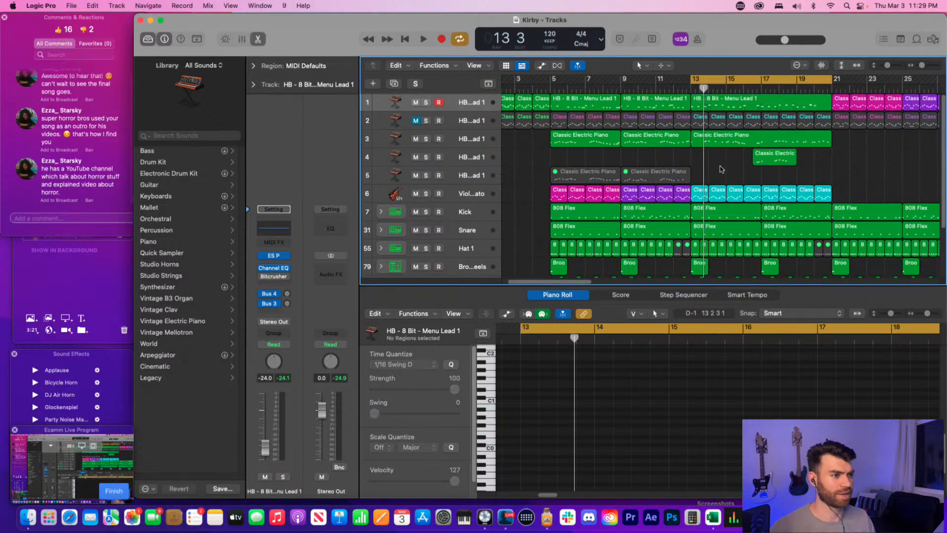
{"action": "key", "text": "space"}
{"action": "key", "text": "super+Left"}
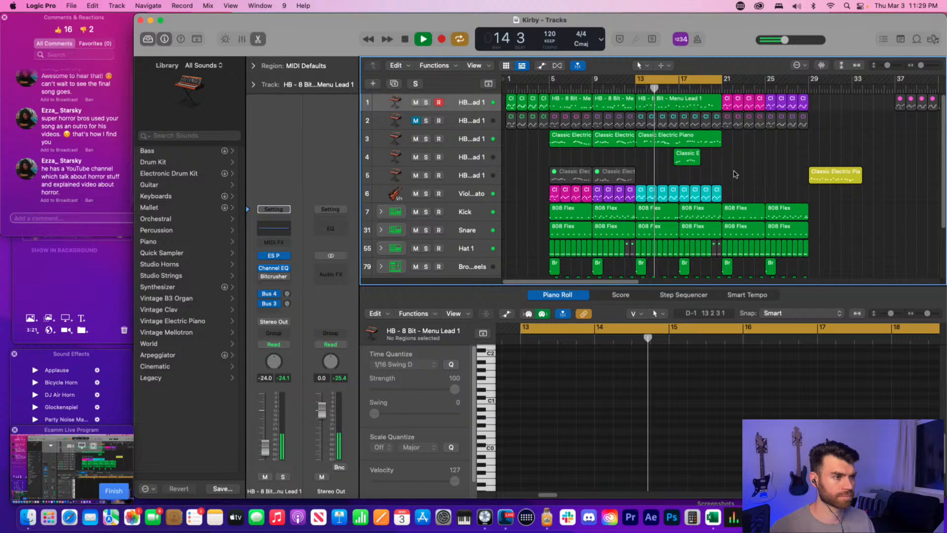
{"action": "left_click", "coordinate": [686, 104]}
{"action": "key", "text": "space"}
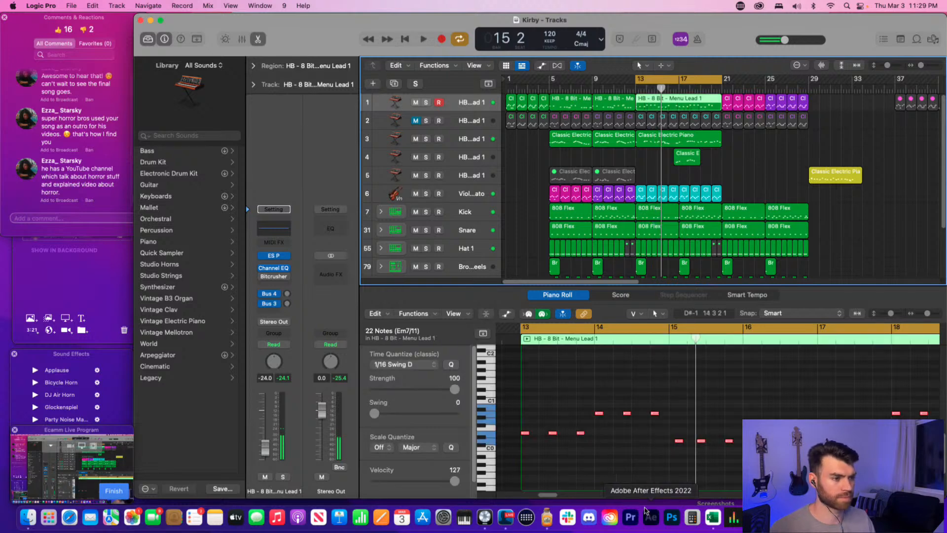
- Move only the first note of bar 15 in the lead region slightly earlier, onto the bar's downbeat
{"action": "left_click", "coordinate": [679, 442]}
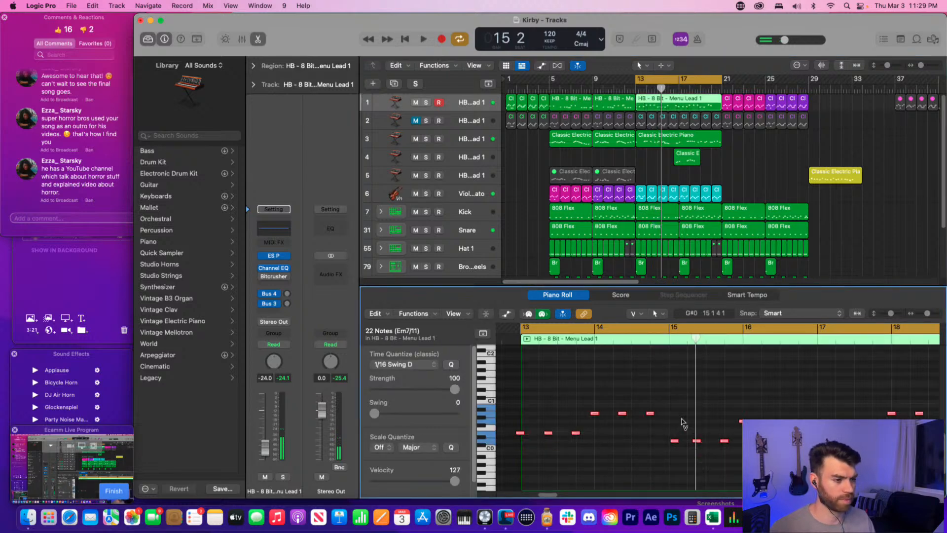
{"action": "left_click", "coordinate": [682, 428]}
{"action": "left_click_drag", "start_coordinate": [678, 441], "coordinate": [672, 441]}
{"action": "left_click", "coordinate": [675, 437]}
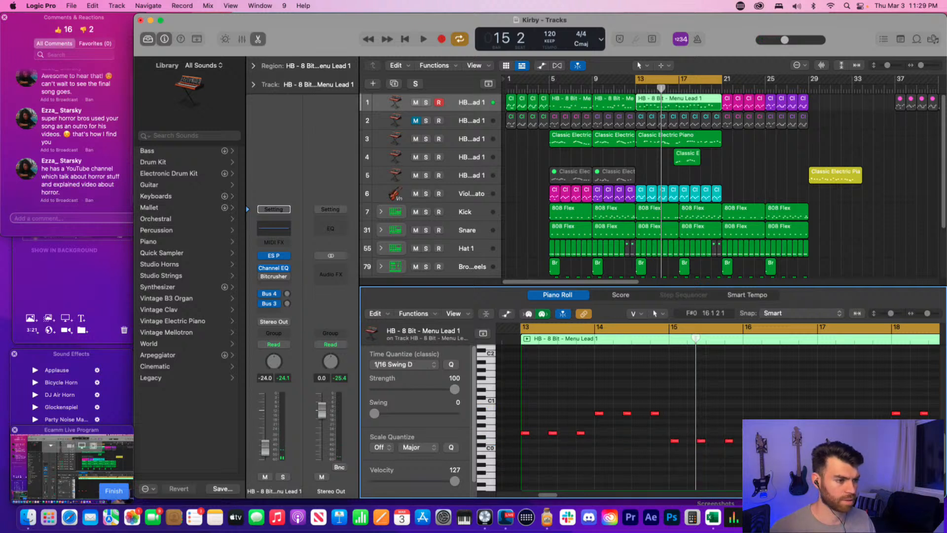
{"action": "scroll", "coordinate": [725, 443], "scroll_direction": "right", "scroll_amount": 5}
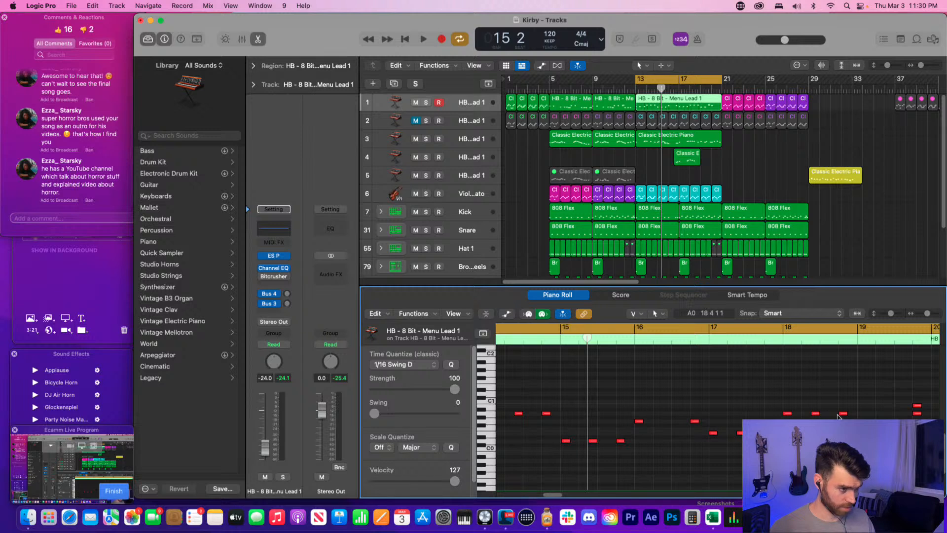
- Separate the two stacked lead notes at the end of bar 19, leaving A0 there and a G0 note at bar 20
{"action": "scroll", "coordinate": [814, 444], "scroll_direction": "right", "scroll_amount": 3}
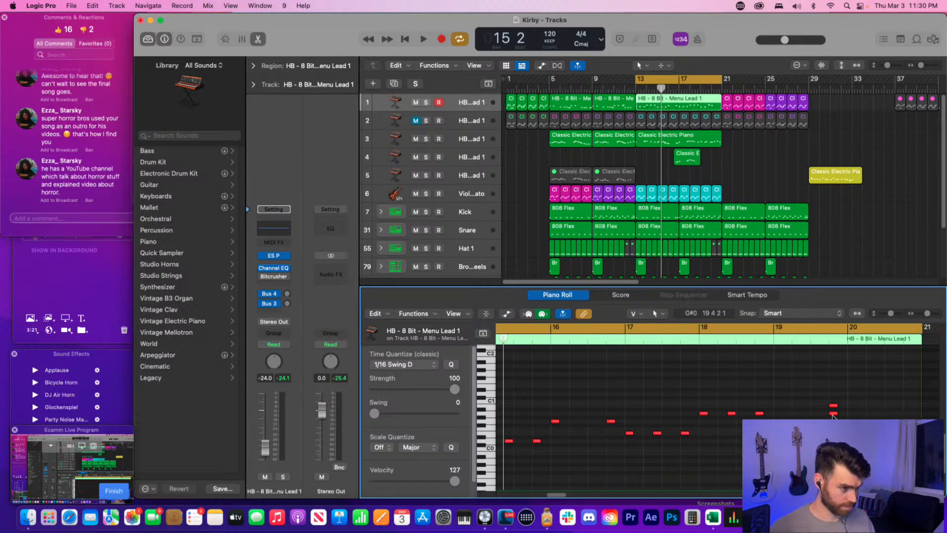
{"action": "left_click_drag", "start_coordinate": [835, 415], "coordinate": [834, 409]}
{"action": "left_click", "coordinate": [849, 412]}
{"action": "left_click", "coordinate": [853, 421]}
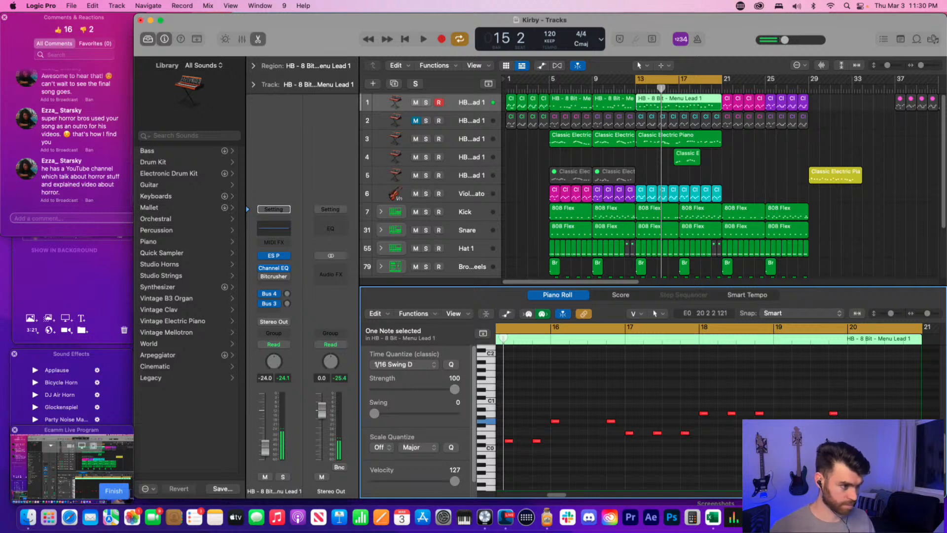
{"action": "left_click", "coordinate": [873, 432]}
{"action": "key", "text": "super+Left"}
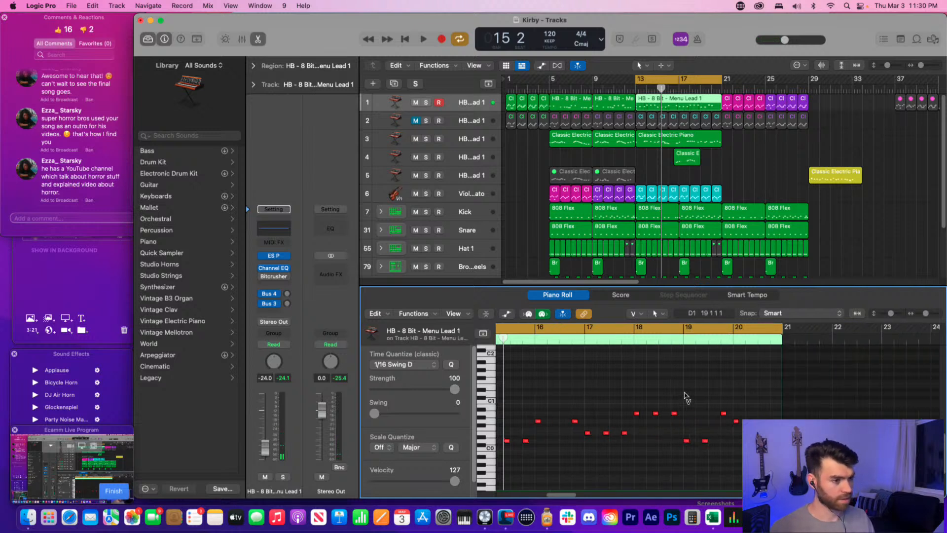
{"action": "key", "text": "super+Right"}
{"action": "key", "text": "super+Right"}
{"action": "key", "text": "super+Left"}
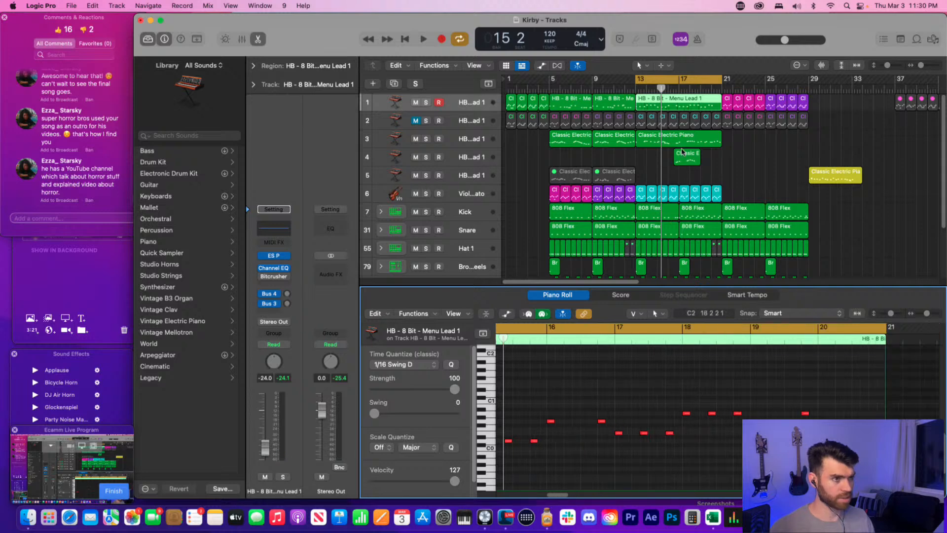
- Play the edited lead phrase from bar 13, then replay its ending from bar 19
{"action": "left_click", "coordinate": [739, 171]}
{"action": "key", "text": "space"}
{"action": "left_click", "coordinate": [707, 105]}
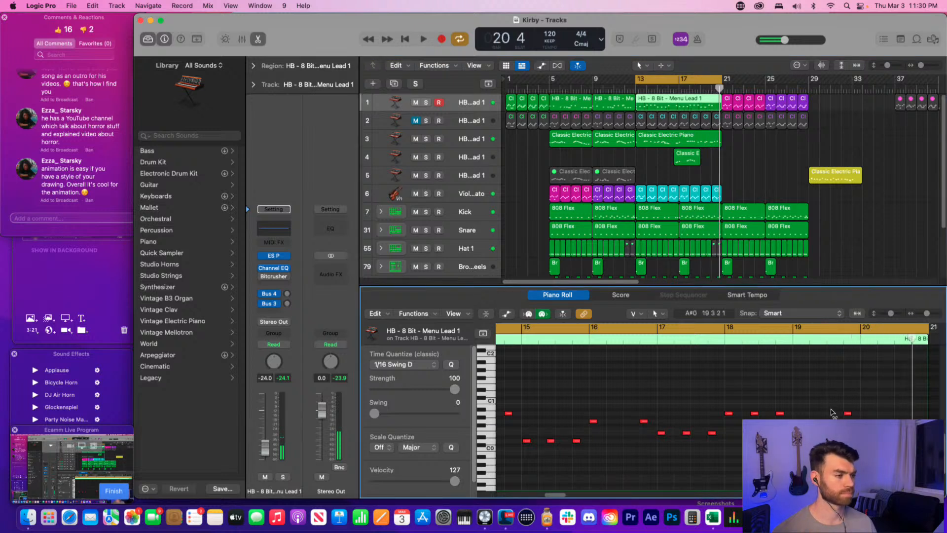
{"action": "left_click", "coordinate": [794, 339]}
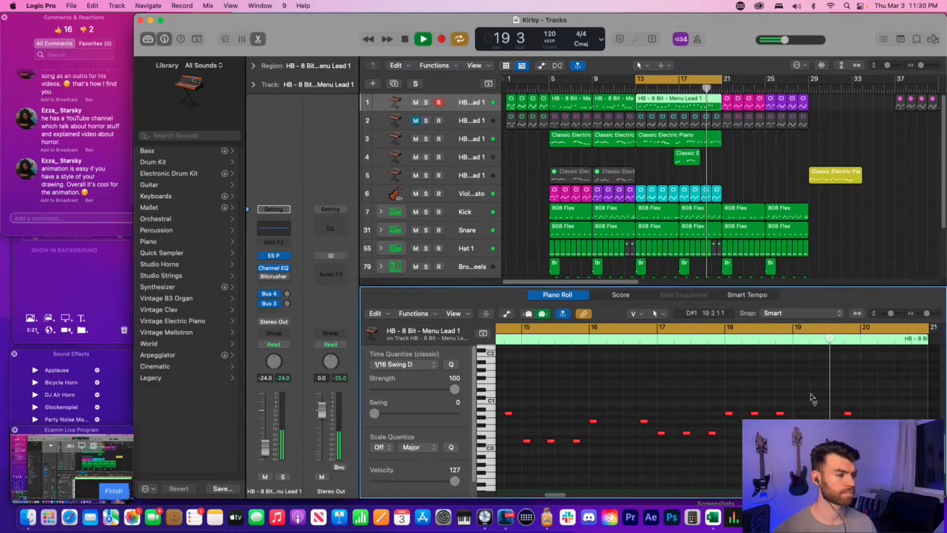
{"action": "key", "text": "space"}
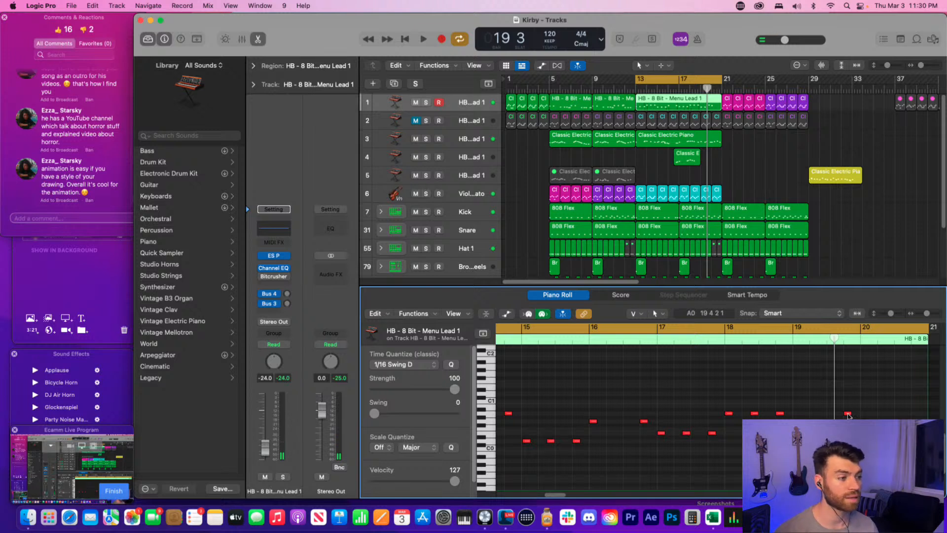
- Lower the pitch of the A0 note at the end of bar 19 in the lead region
{"action": "left_click_drag", "start_coordinate": [848, 416], "coordinate": [848, 436]}
{"action": "left_click", "coordinate": [849, 436]}
{"action": "left_click", "coordinate": [850, 433]}
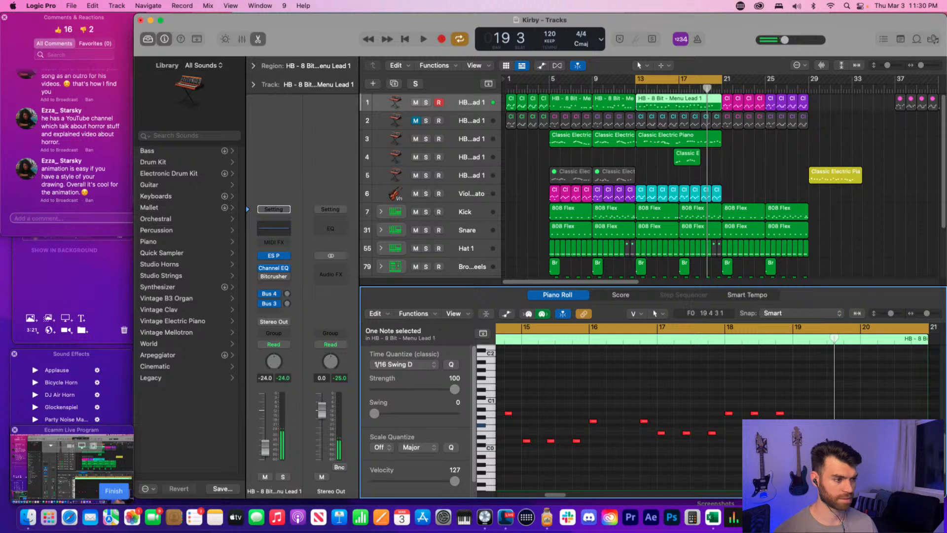
{"action": "left_click", "coordinate": [864, 422]}
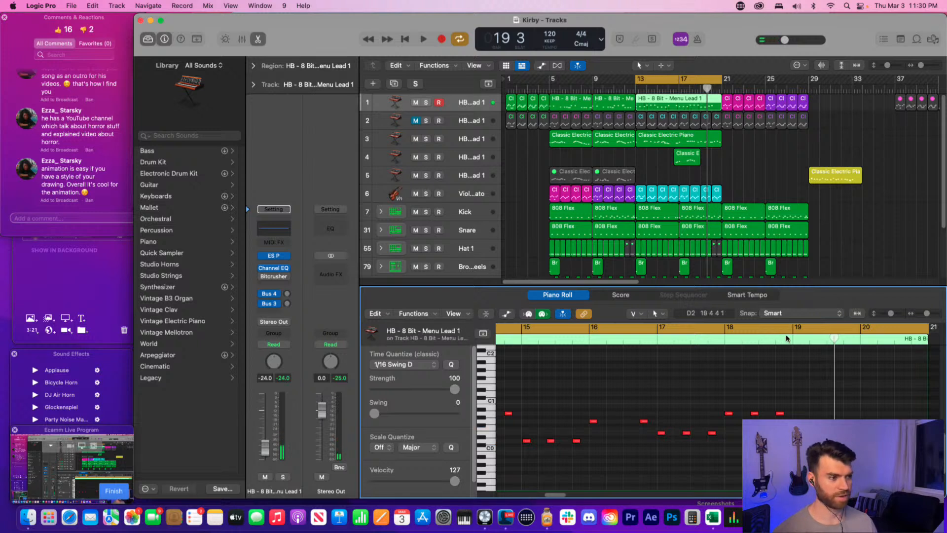
- Play the lead phrase's ending from bar 19 and save the project
{"action": "left_click", "coordinate": [790, 338]}
{"action": "key", "text": "space"}
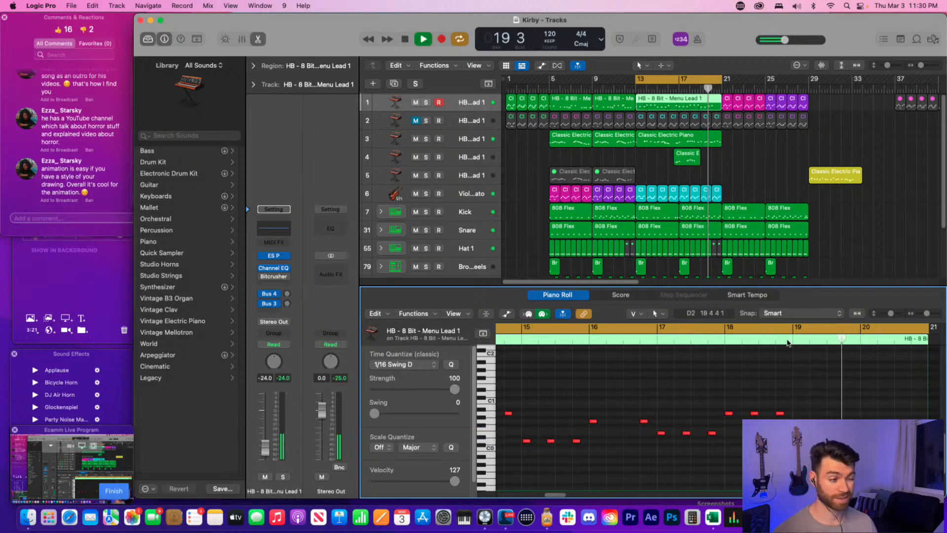
{"action": "key", "text": "space"}
{"action": "key", "text": "super+s"}
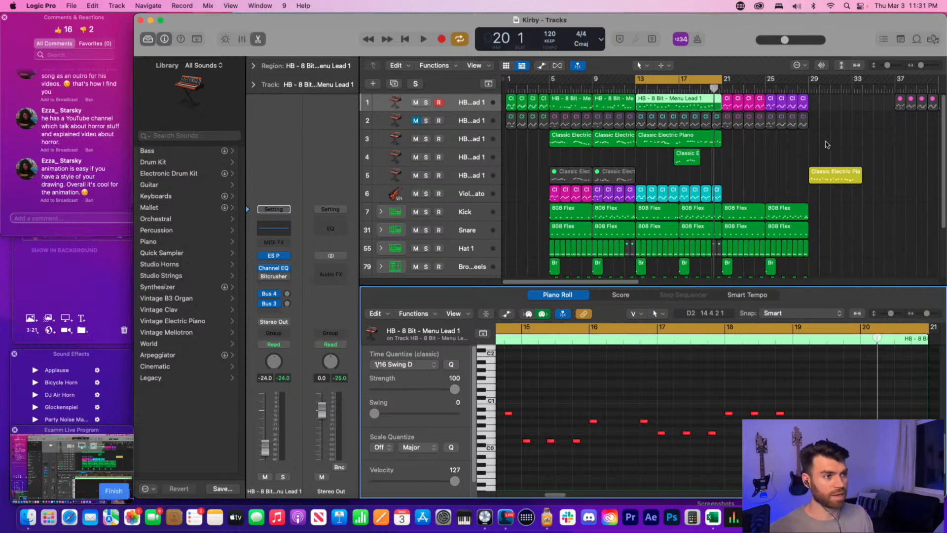
{"action": "left_click", "coordinate": [746, 174]}
{"action": "left_click_drag", "start_coordinate": [739, 184], "coordinate": [639, 170]}
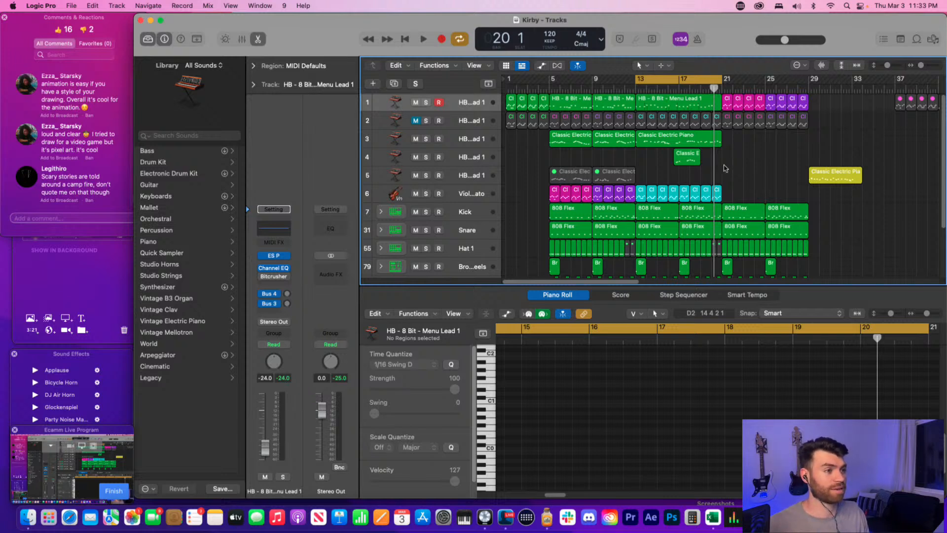
{"action": "left_click_drag", "start_coordinate": [724, 166], "coordinate": [807, 153]}
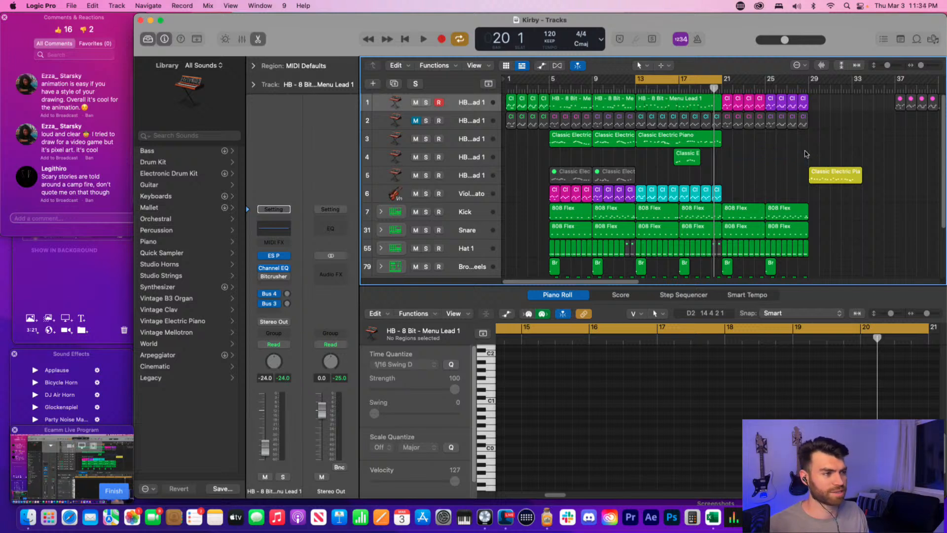
{"action": "left_click_drag", "start_coordinate": [807, 151], "coordinate": [726, 186]}
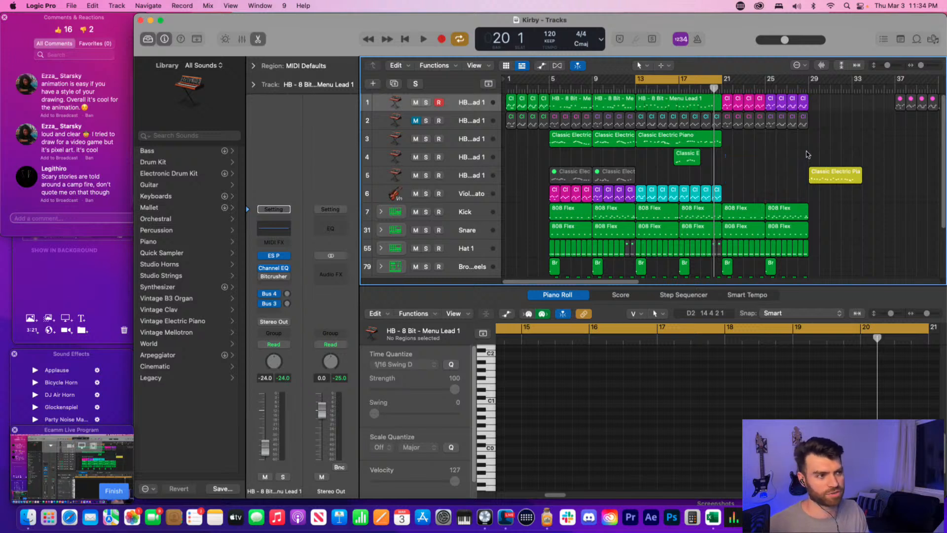
{"action": "left_click_drag", "start_coordinate": [807, 151], "coordinate": [725, 201]}
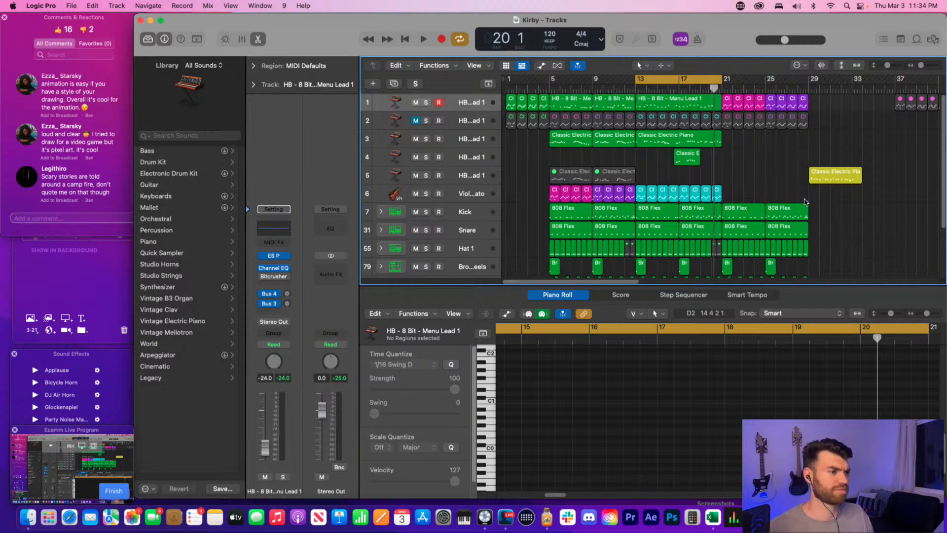
- Play the loop from bar 13 with the bars 13–20 lead region open in the note editor, and save the project
{"action": "key", "text": "space"}
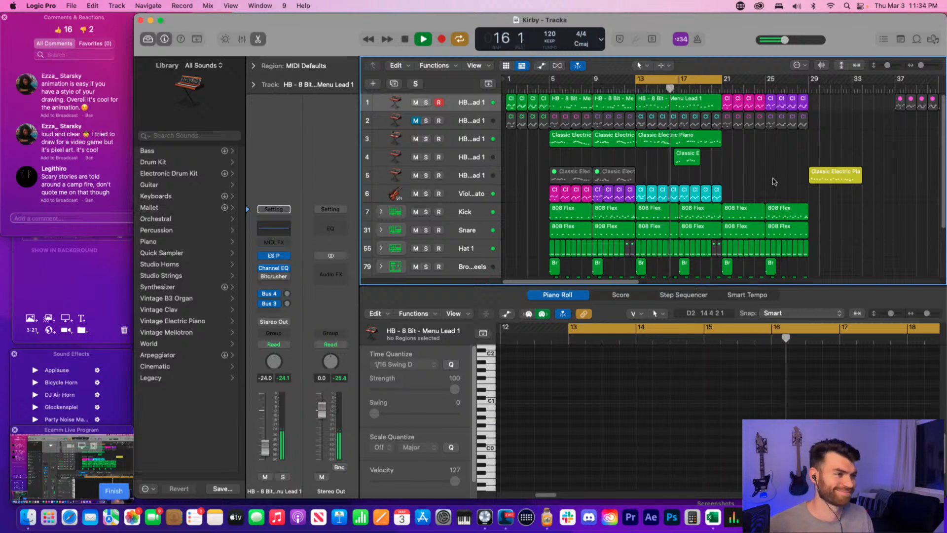
{"action": "key", "text": "comma"}
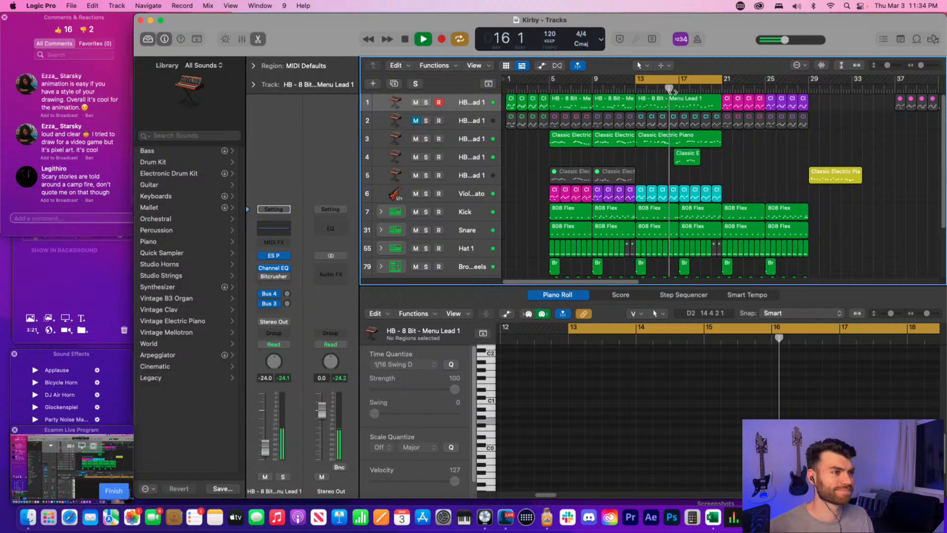
{"action": "left_click", "coordinate": [704, 103]}
{"action": "scroll", "coordinate": [735, 462], "scroll_direction": "down", "scroll_amount": 3}
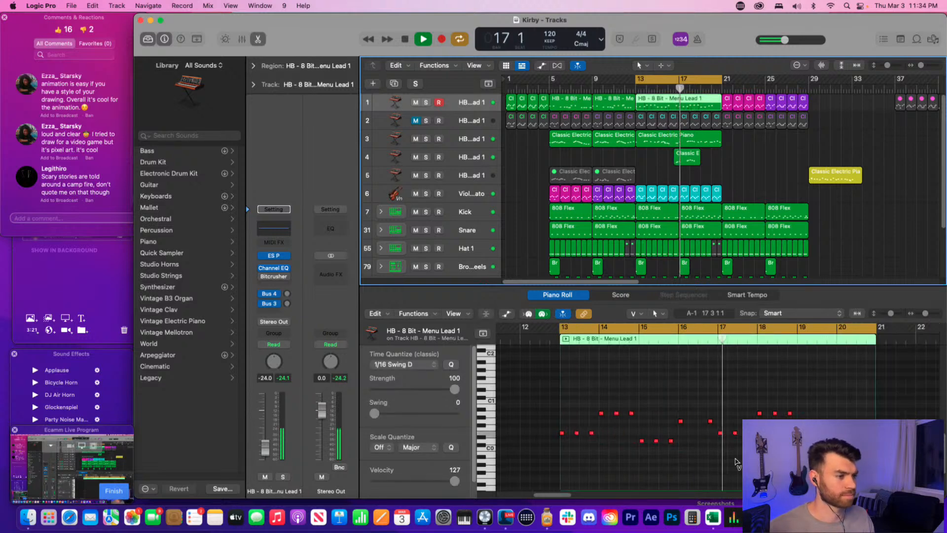
{"action": "left_click", "coordinate": [788, 447]}
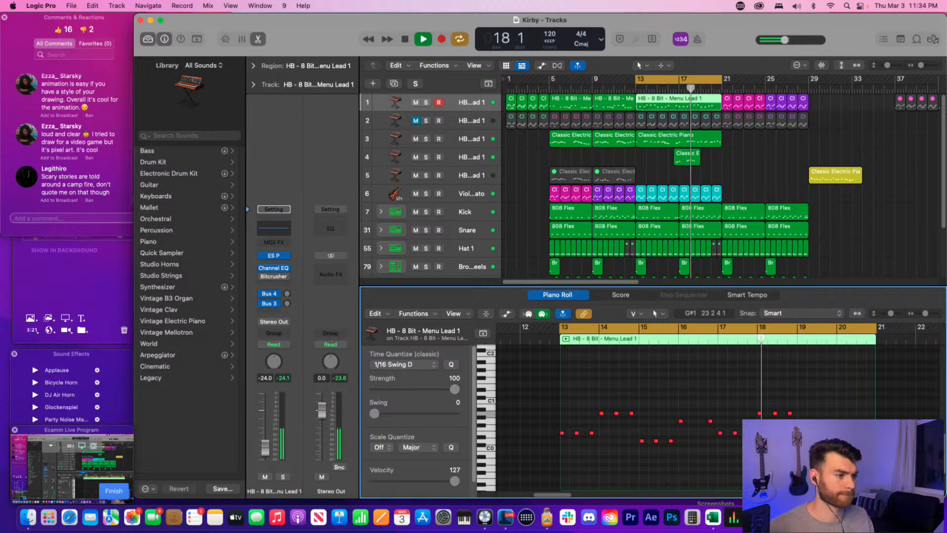
{"action": "key", "text": "super+s"}
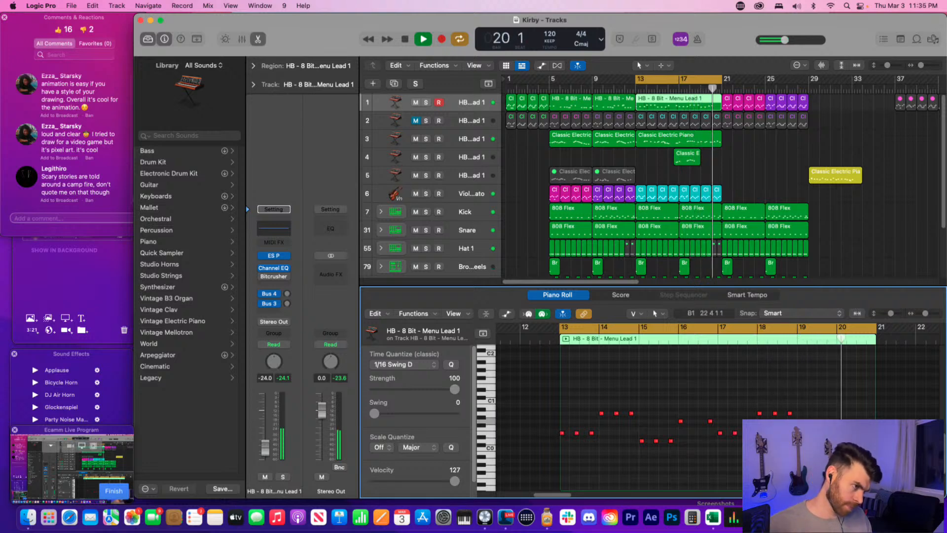
{"action": "key", "text": "space"}
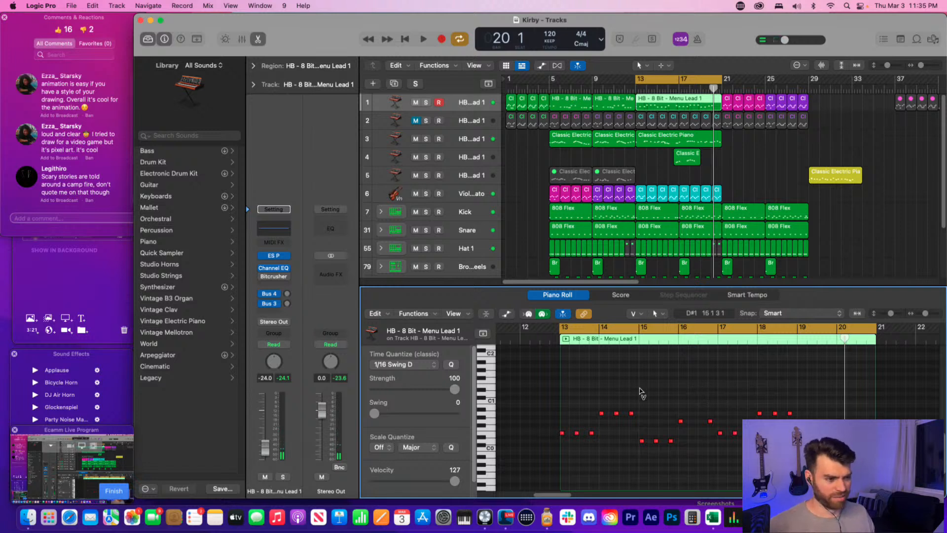
- Compare the lead regions starting at bars 5 and 9 with the bars 13–20 lead region
{"action": "key", "text": "super+Right"}
{"action": "scroll", "coordinate": [637, 395], "scroll_direction": "left", "scroll_amount": 5}
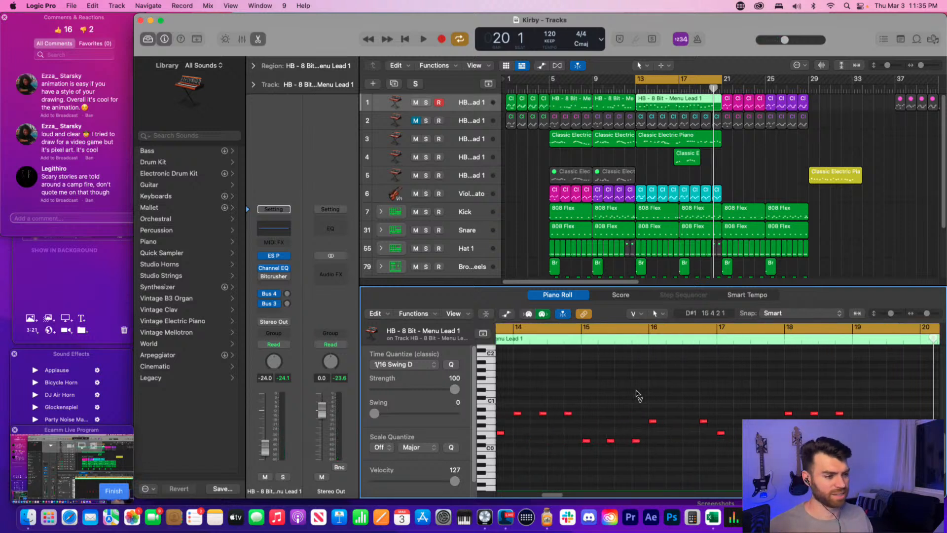
{"action": "left_click", "coordinate": [611, 106]}
{"action": "left_click", "coordinate": [577, 105]}
{"action": "left_click", "coordinate": [615, 107]}
{"action": "left_click", "coordinate": [689, 106]}
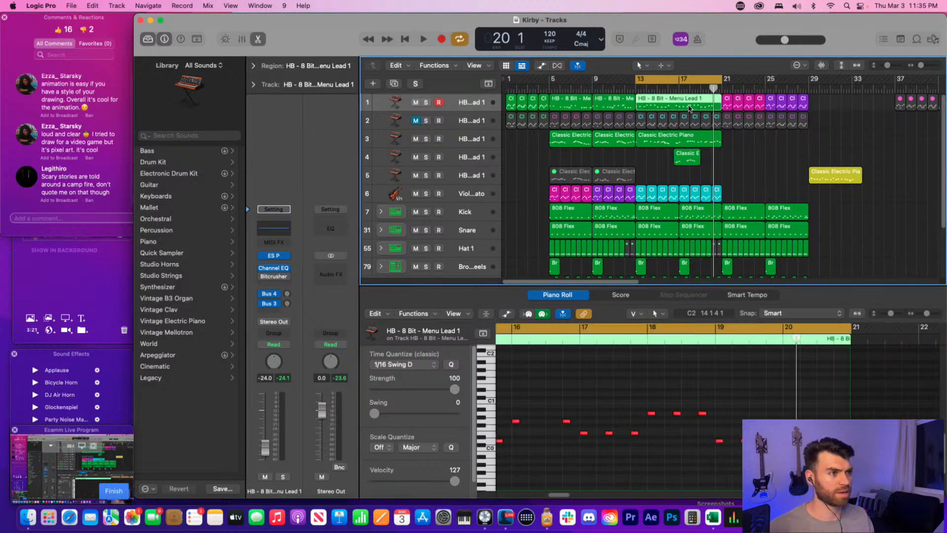
- Play the opening notes of the lead region repeatedly from bar 13
{"action": "left_click", "coordinate": [570, 384]}
{"action": "key", "text": "space"}
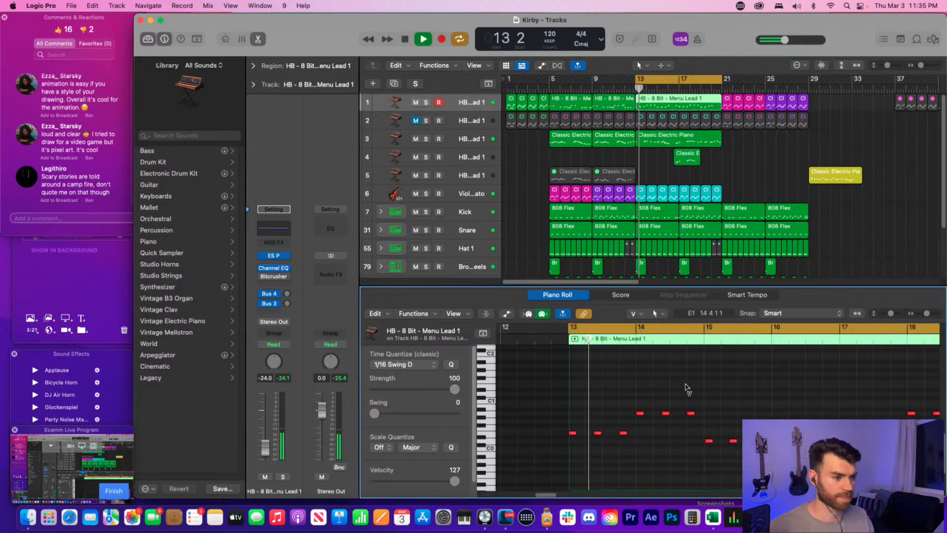
{"action": "key", "text": "space"}
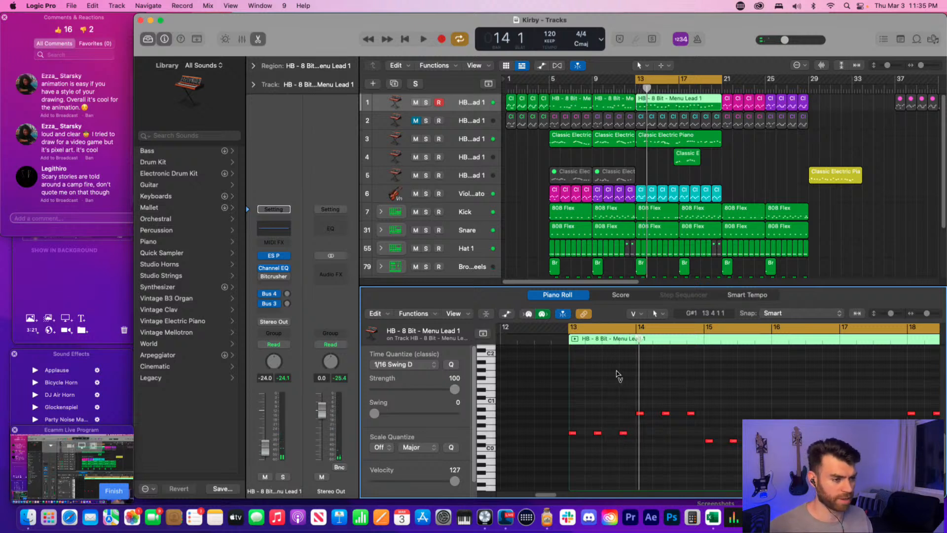
{"action": "key", "text": "space"}
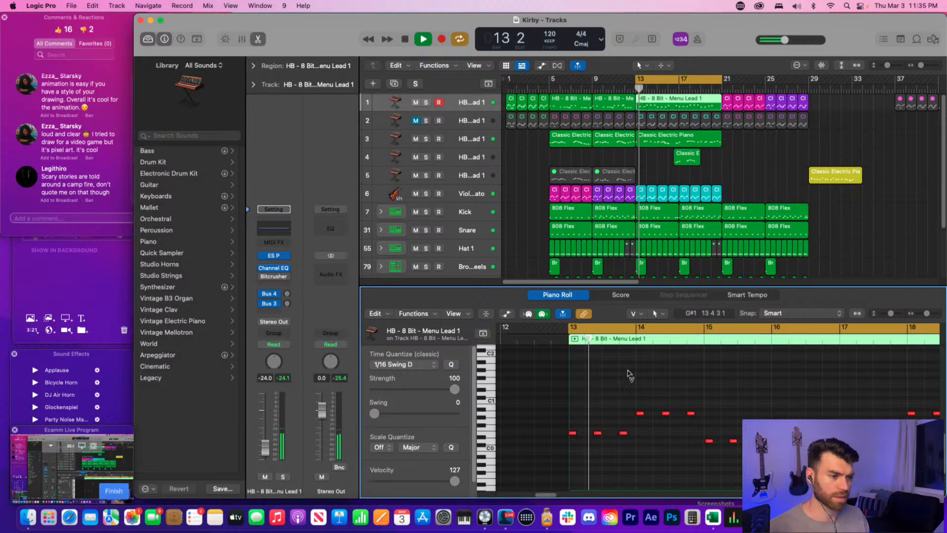
{"action": "key", "text": "space"}
- Rework the end of bar 13 into a short E0 note and a longer E0 leading into bar 14, and audition it
{"action": "mouse_move", "coordinate": [624, 432]}
{"action": "left_mouse_down"}
{"action": "mouse_move", "coordinate": [616, 435]}
{"action": "mouse_move", "coordinate": [633, 434]}
{"action": "left_mouse_up"}
{"action": "key", "text": "space"}
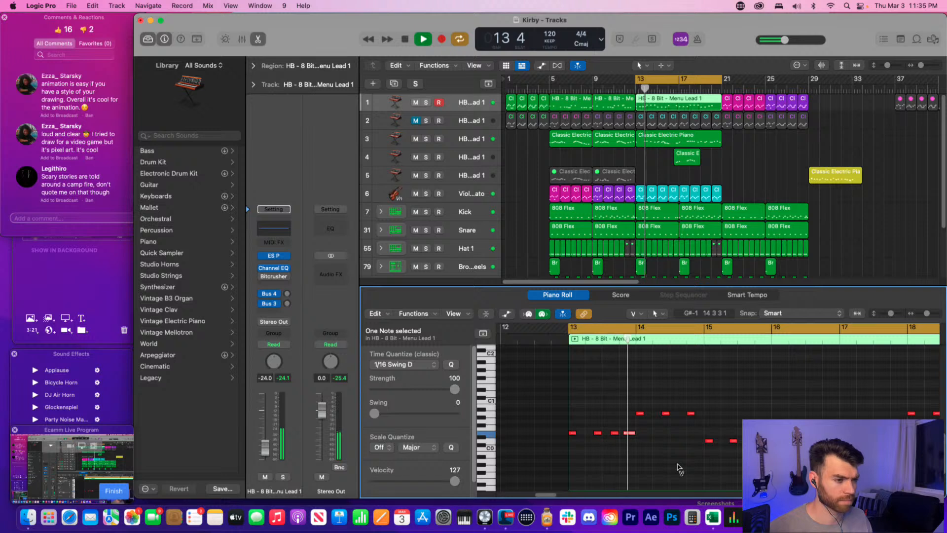
{"action": "key", "text": "space"}
{"action": "key", "text": "space"}
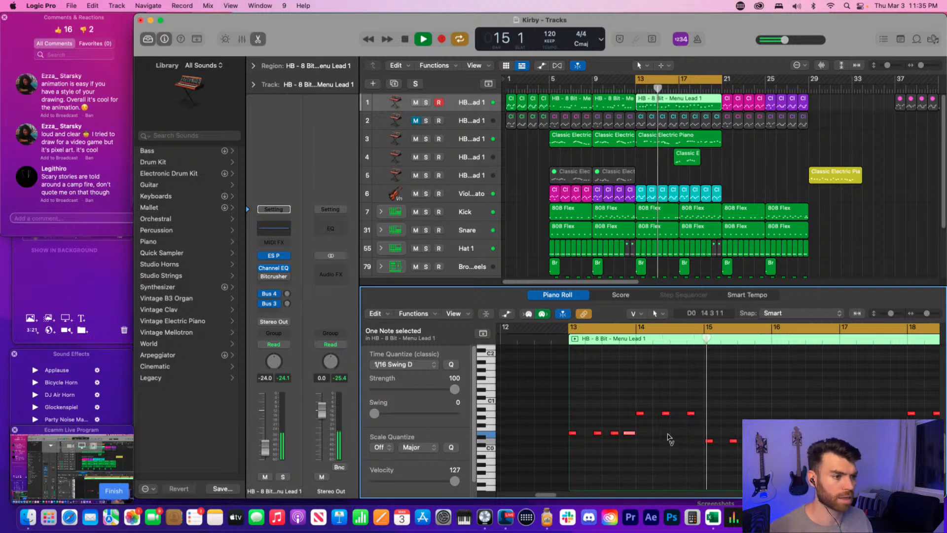
{"action": "key", "text": "space"}
{"action": "key", "text": "space"}
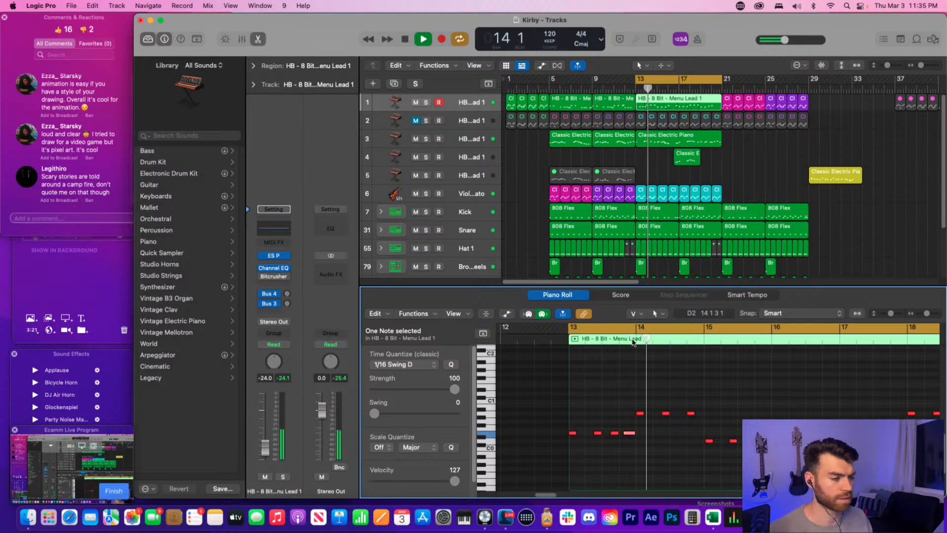
{"action": "key", "text": "space"}
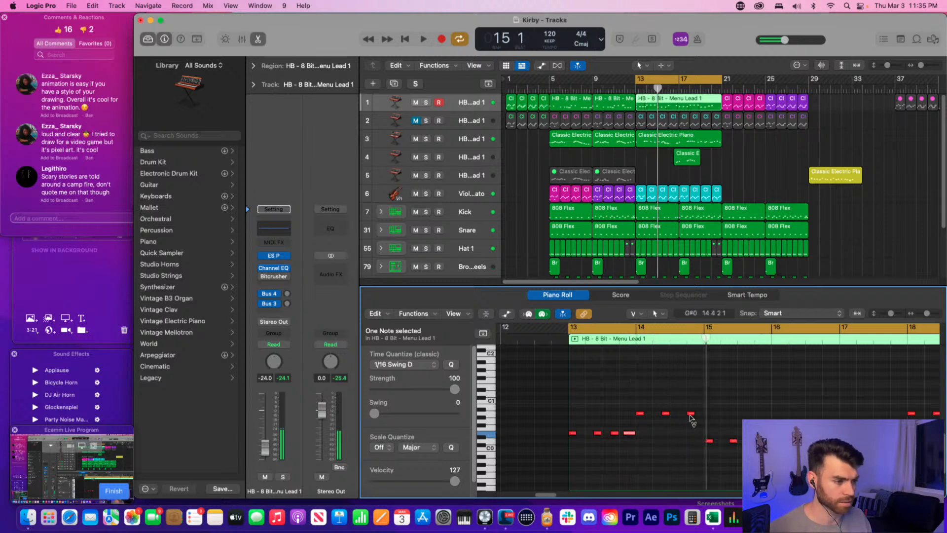
- Lengthen the last A0 note of bar 14 to end just before bar 15, and play it in context
{"action": "left_click_drag", "start_coordinate": [694, 413], "coordinate": [702, 416]}
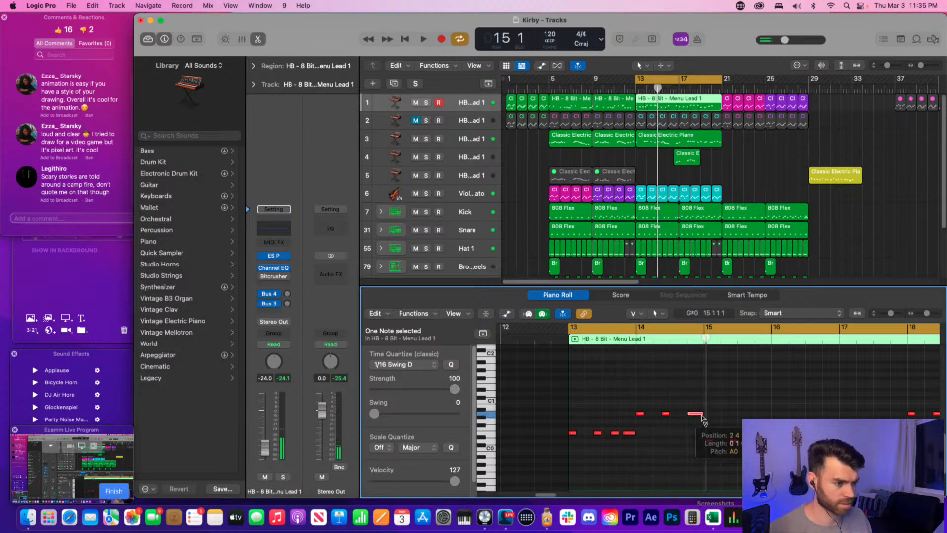
{"action": "key", "text": "space"}
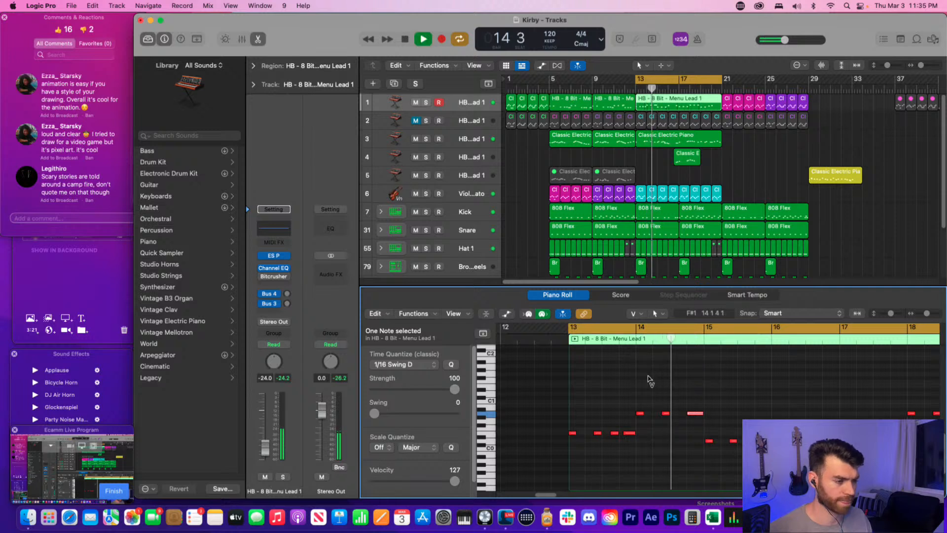
{"action": "left_click", "coordinate": [710, 384]}
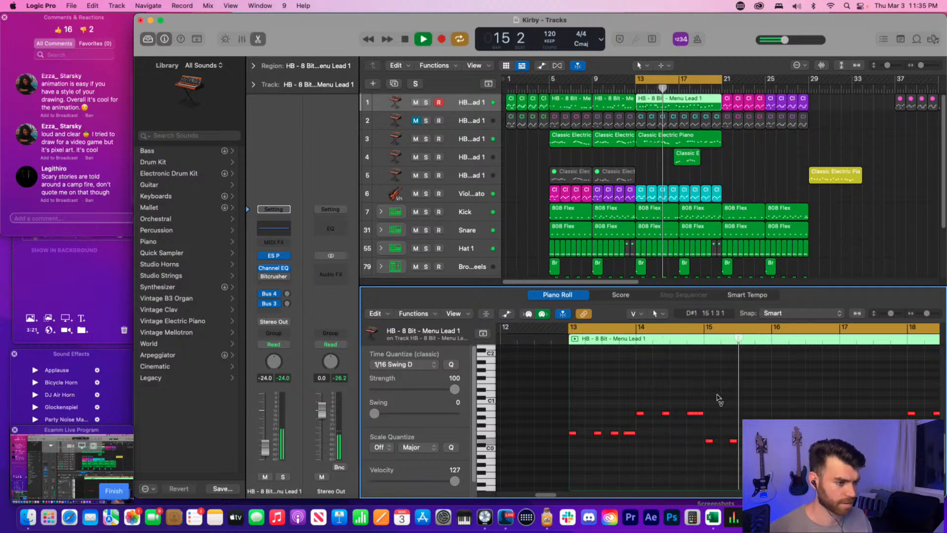
{"action": "key", "text": "space"}
- Nudge the first note of bar 15 slightly earlier and play the transition from bar 14 beat 3
{"action": "key", "text": "super+Right"}
{"action": "key", "text": "super+Right"}
{"action": "left_click", "coordinate": [654, 441]}
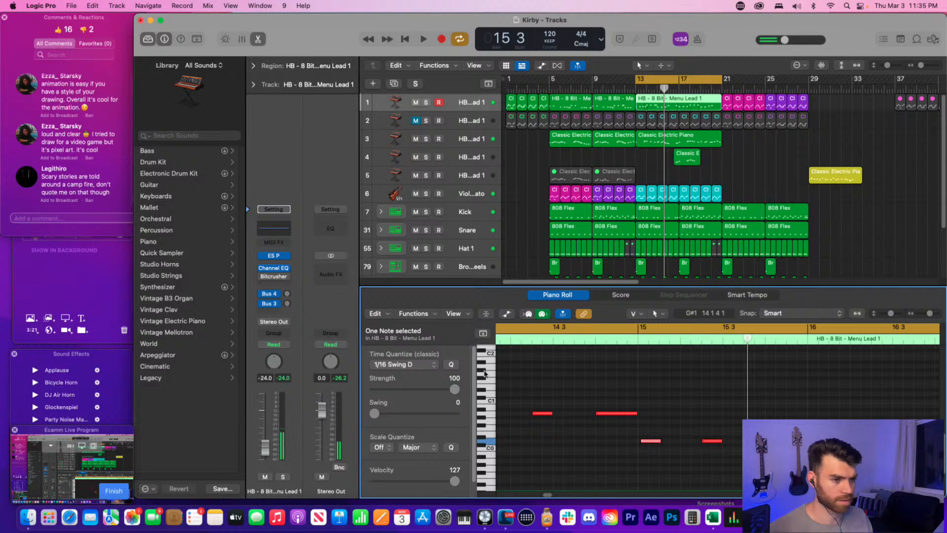
{"action": "left_click", "coordinate": [572, 338]}
{"action": "key", "text": "space"}
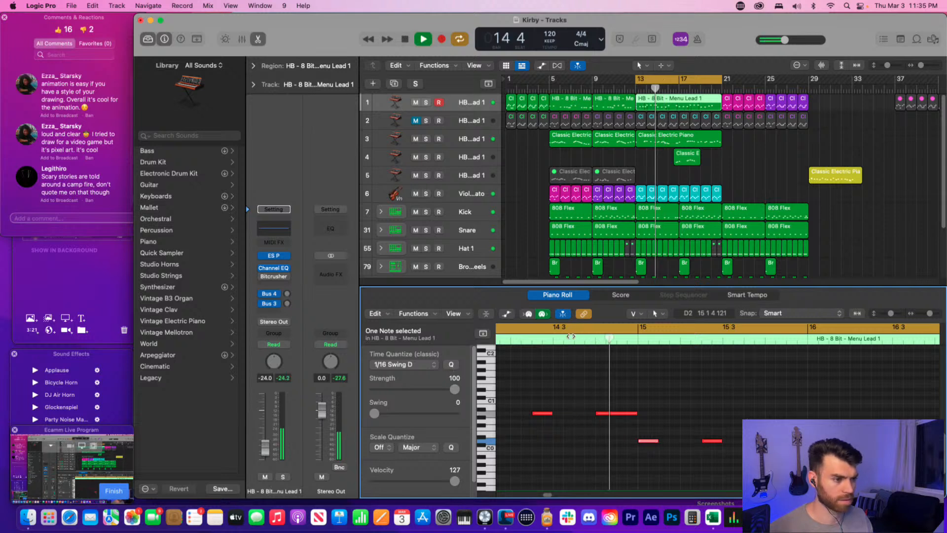
- Play the lead transition from late bar 14 into bar 15 repeatedly to judge the notes at the start of bar 15
{"action": "left_click", "coordinate": [579, 343]}
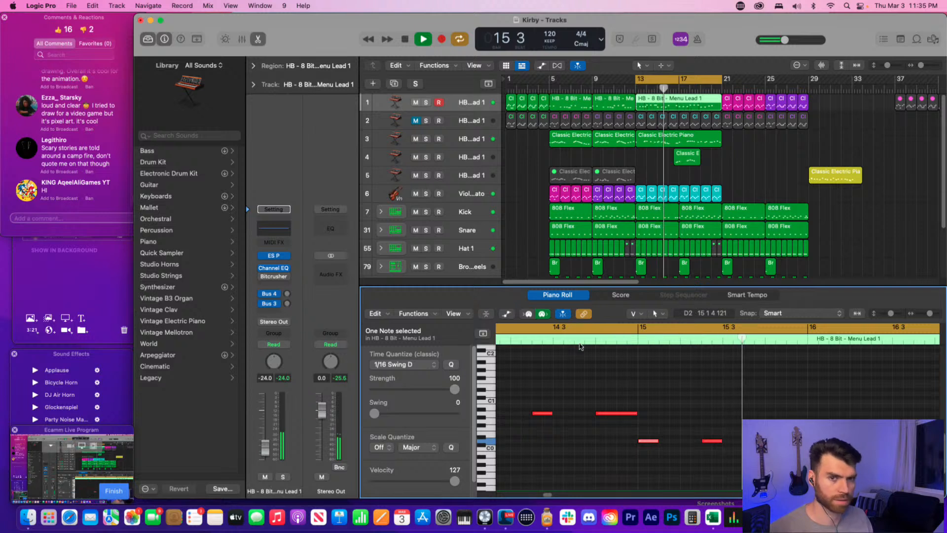
{"action": "key", "text": "space"}
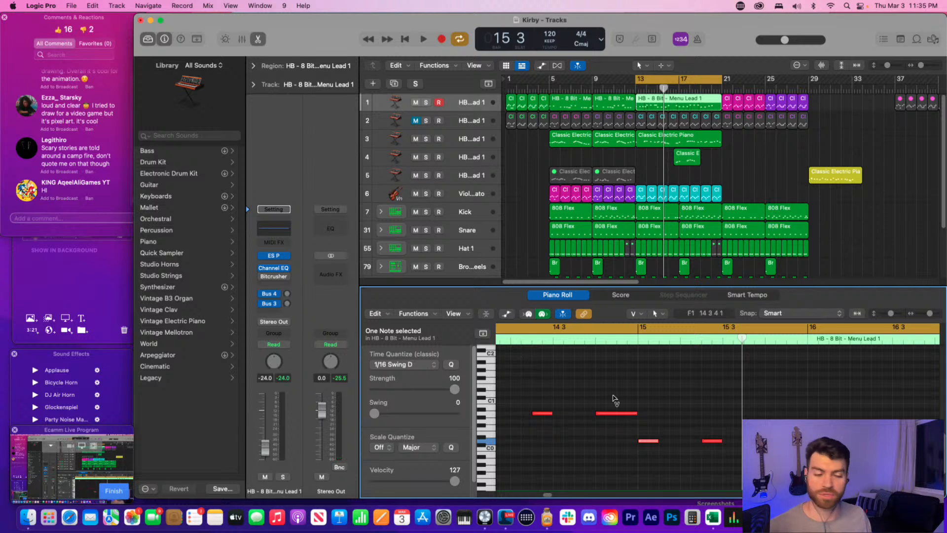
{"action": "left_click", "coordinate": [677, 424]}
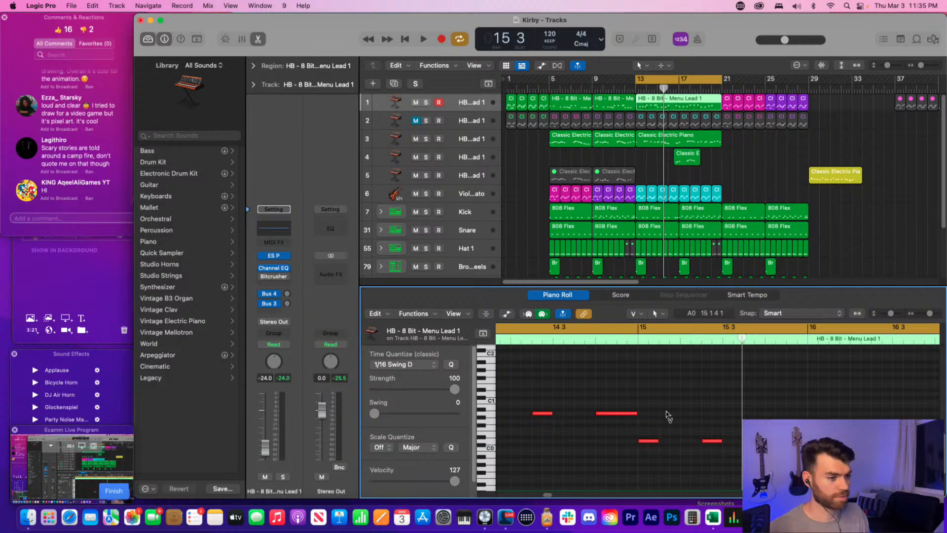
{"action": "left_click", "coordinate": [630, 343]}
{"action": "key", "text": "space"}
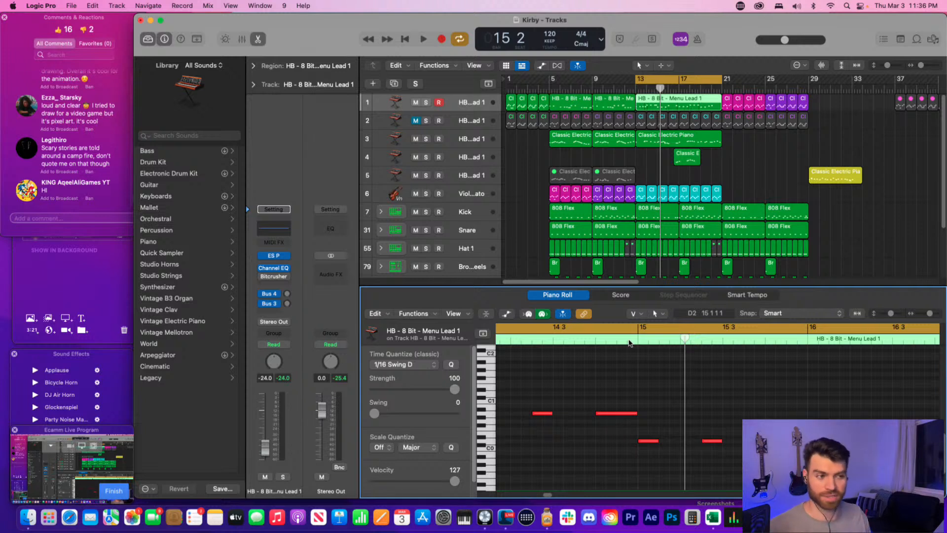
{"action": "left_click", "coordinate": [630, 341]}
{"action": "key", "text": "space"}
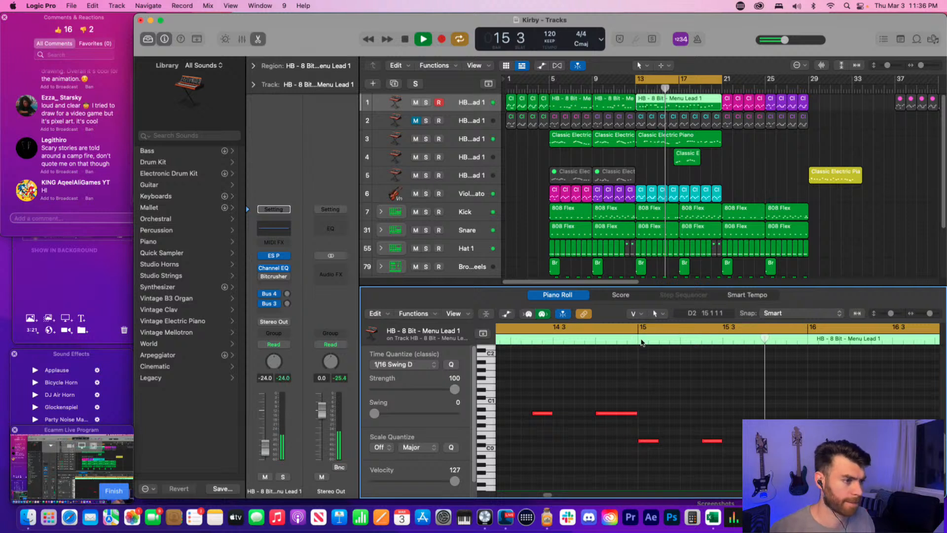
{"action": "left_click", "coordinate": [637, 338]}
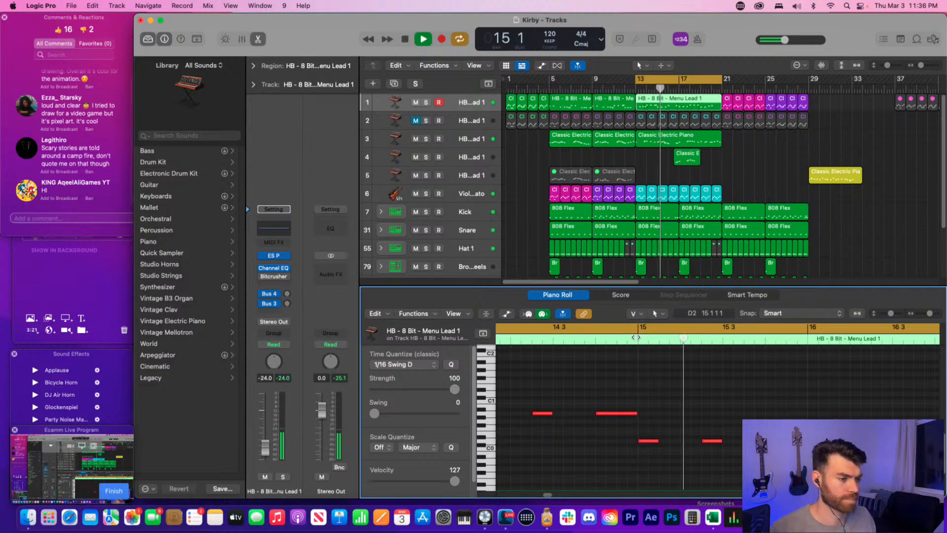
{"action": "key", "text": "space"}
- Rework the end of bar 15 into a short D0 note and a longer D0 leading into bar 16, and audition it
{"action": "left_click", "coordinate": [777, 441]}
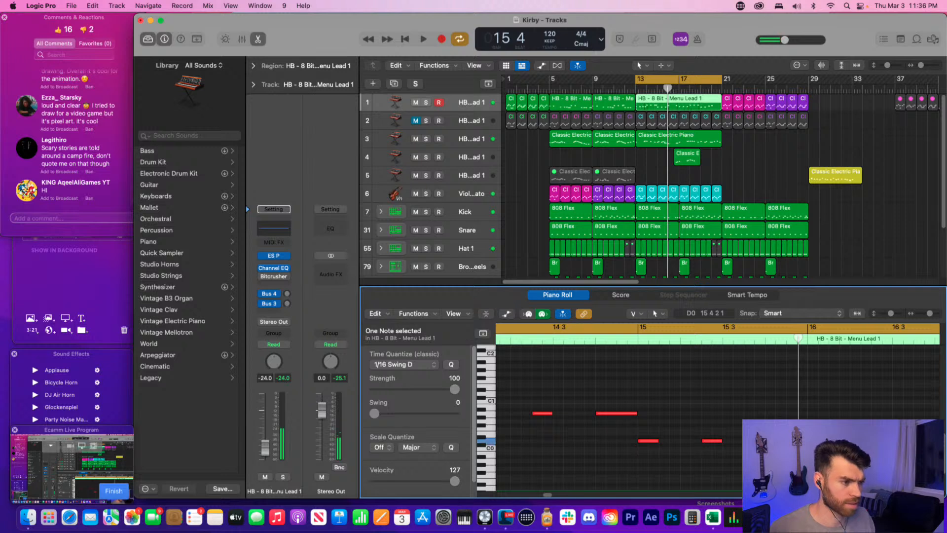
{"action": "mouse_move", "coordinate": [778, 441]}
{"action": "left_mouse_down"}
{"action": "mouse_move", "coordinate": [745, 440]}
{"action": "mouse_move", "coordinate": [777, 441]}
{"action": "left_mouse_up"}
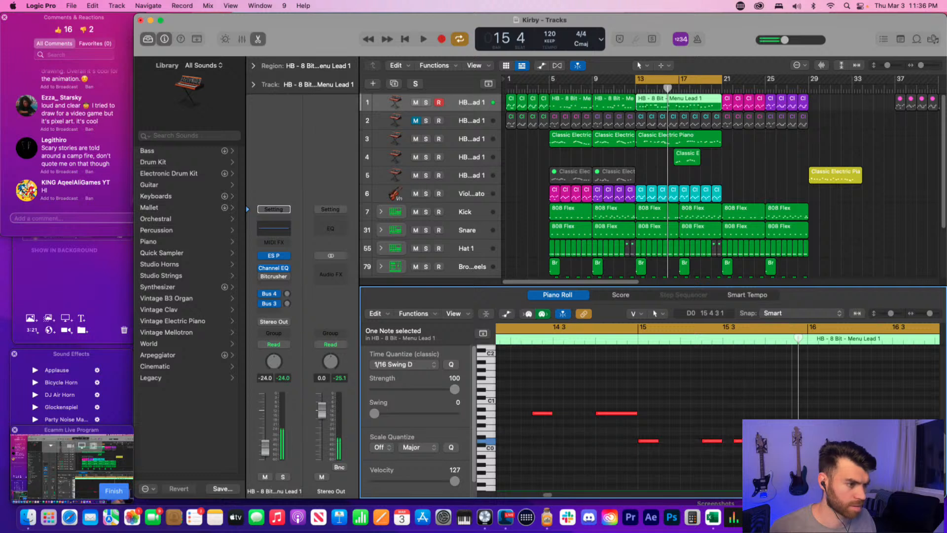
{"action": "left_click", "coordinate": [629, 335]}
{"action": "key", "text": "space"}
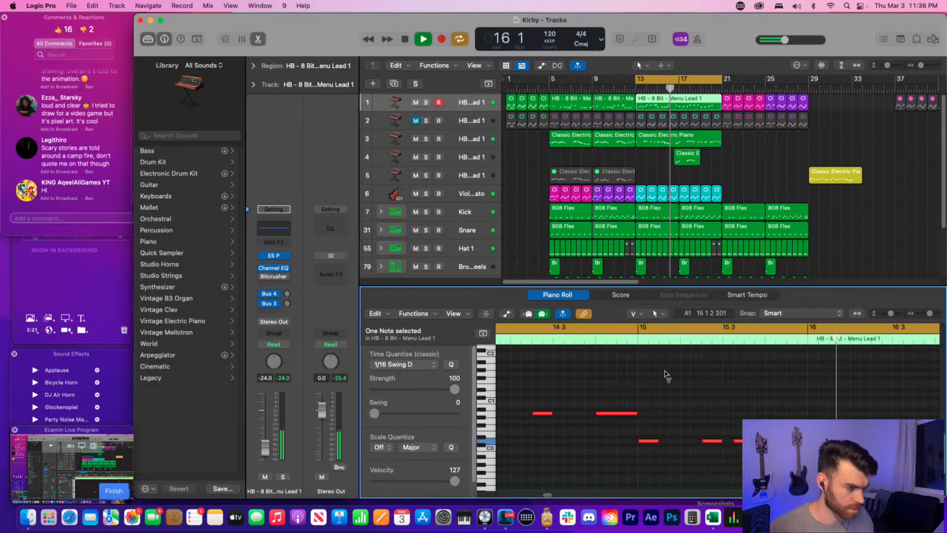
{"action": "key", "text": "space"}
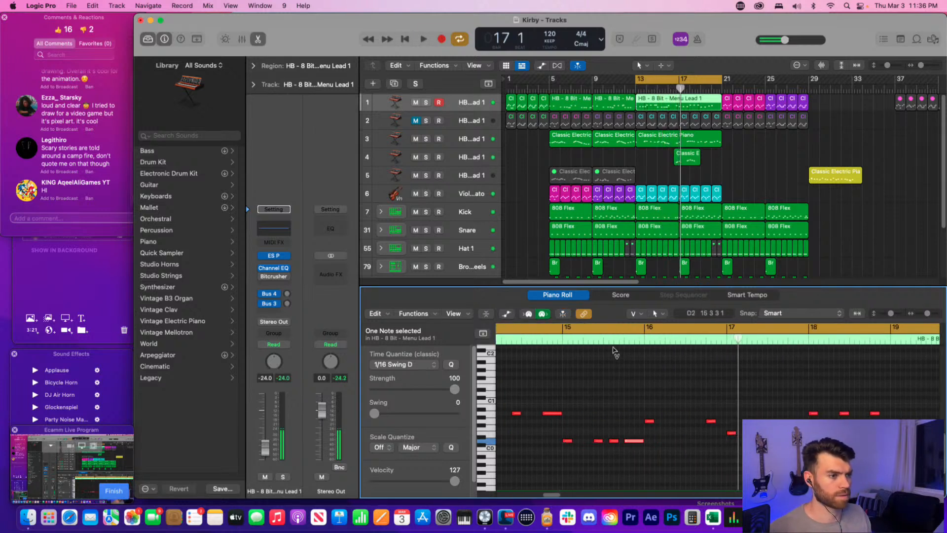
- Play the lead with the full arrangement from bar 15 through the end of bar 16
{"action": "left_click", "coordinate": [593, 341]}
{"action": "key", "text": "space"}
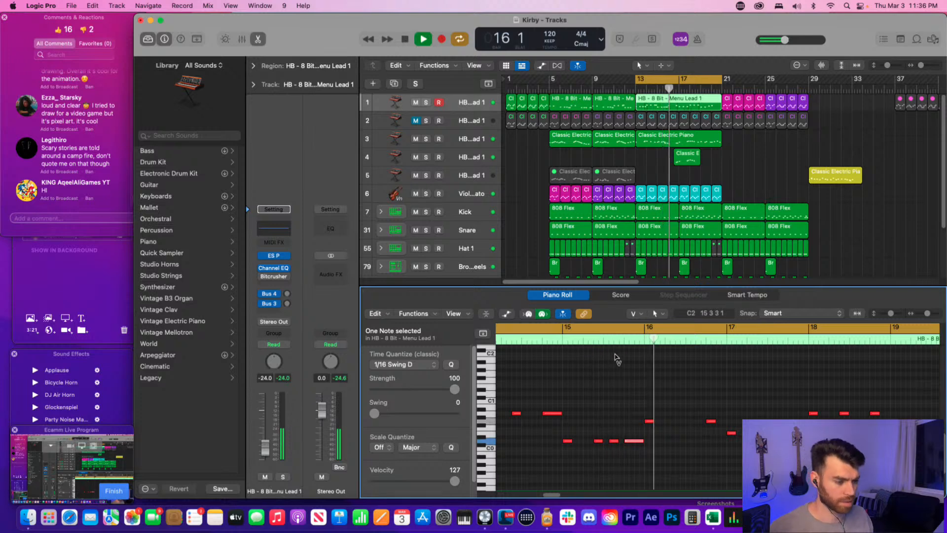
{"action": "left_click", "coordinate": [617, 359]}
{"action": "key", "text": "space"}
{"action": "left_click", "coordinate": [712, 277]}
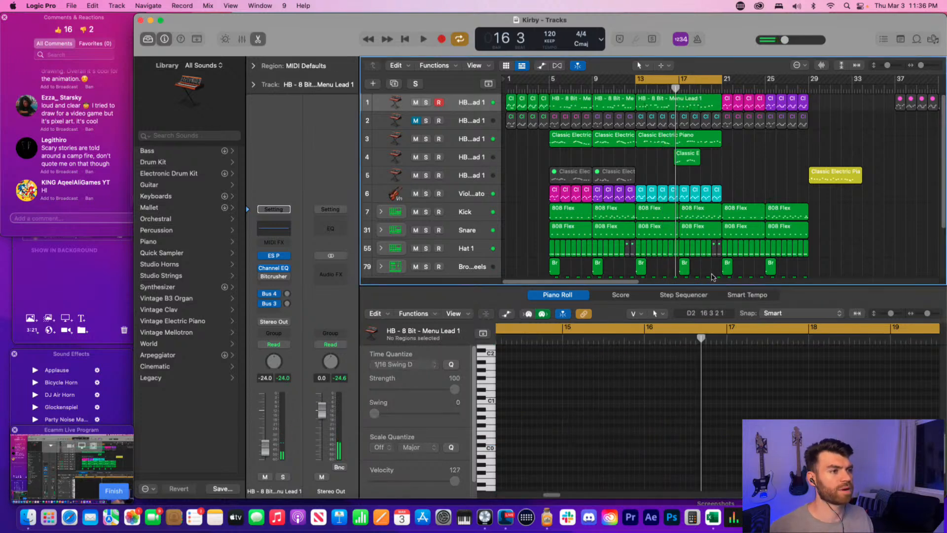
{"action": "left_click", "coordinate": [658, 91]}
{"action": "key", "text": "space"}
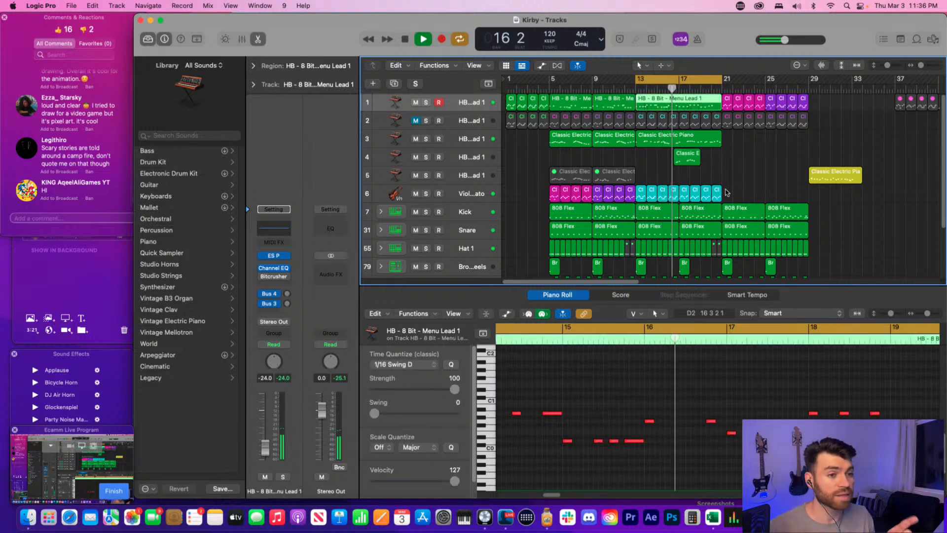
{"action": "key", "text": "space"}
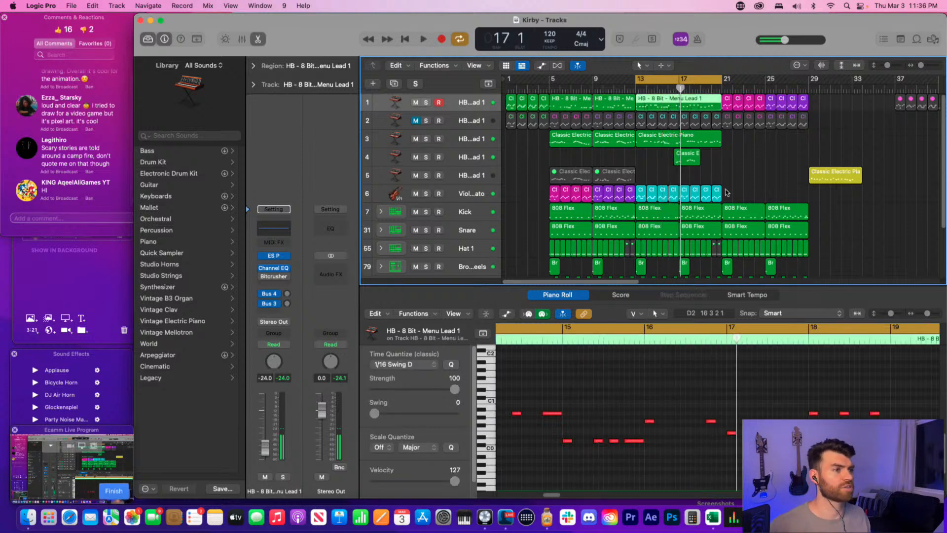
- Duplicate track 4 with its settings and, in the new track's ES P, lower the third oscillator slider and raise the fifth
{"action": "left_click", "coordinate": [734, 165]}
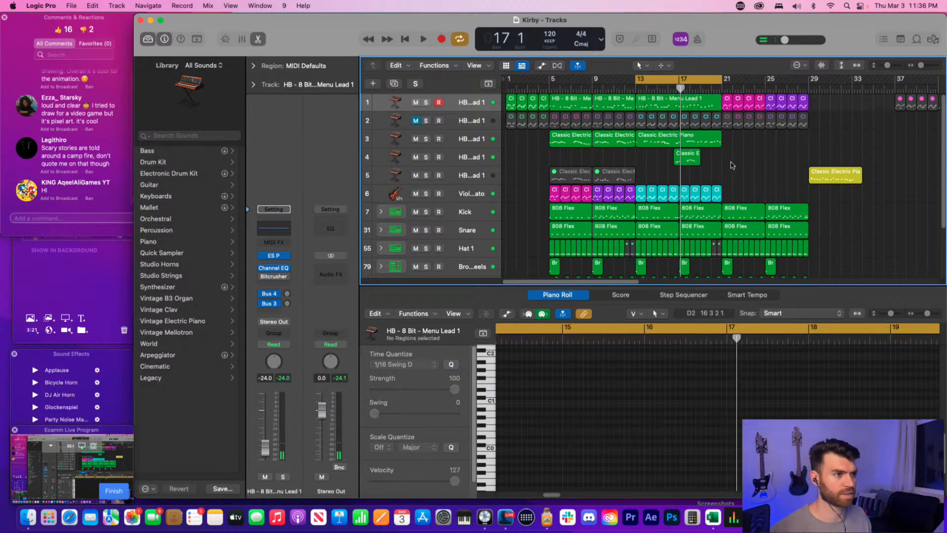
{"action": "left_click", "coordinate": [579, 153]}
{"action": "key", "text": "cmd+d"}
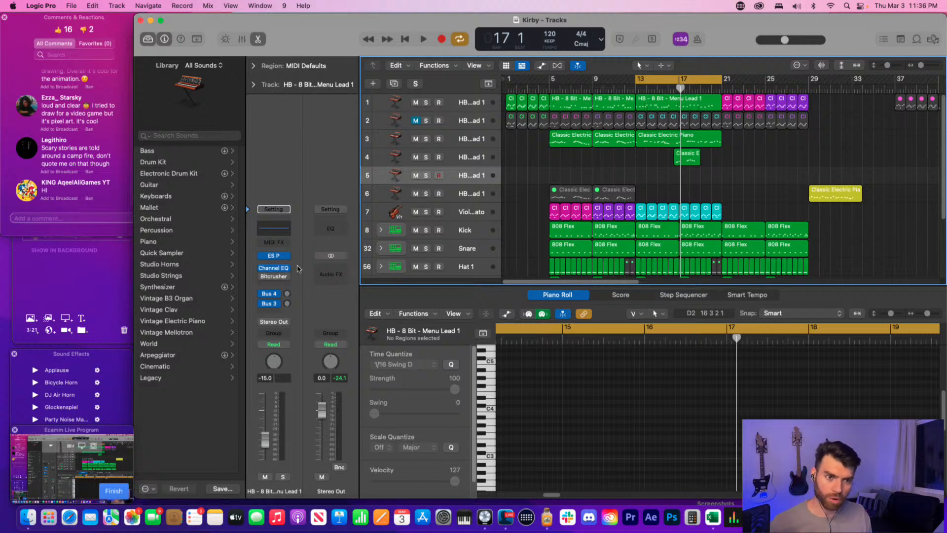
{"action": "left_click", "coordinate": [274, 255]}
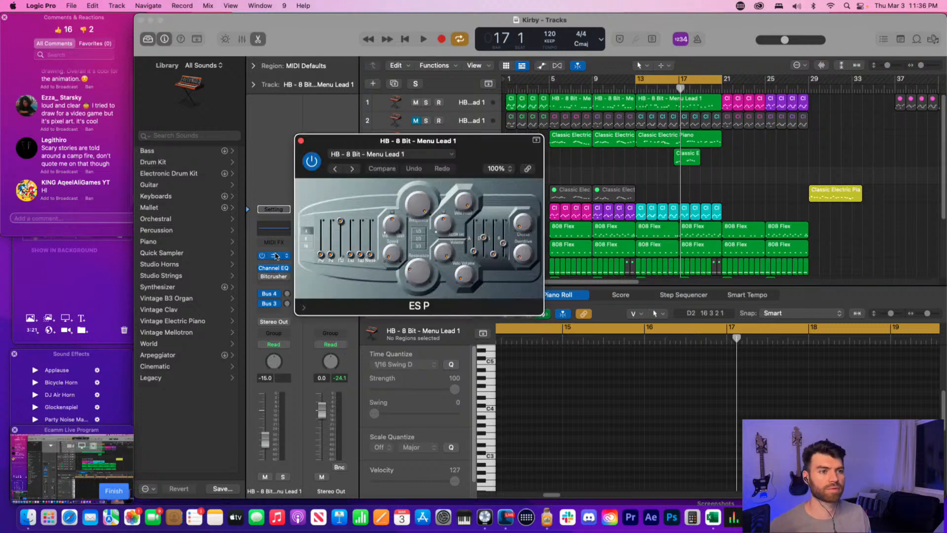
{"action": "left_click_drag", "start_coordinate": [341, 222], "coordinate": [364, 224]}
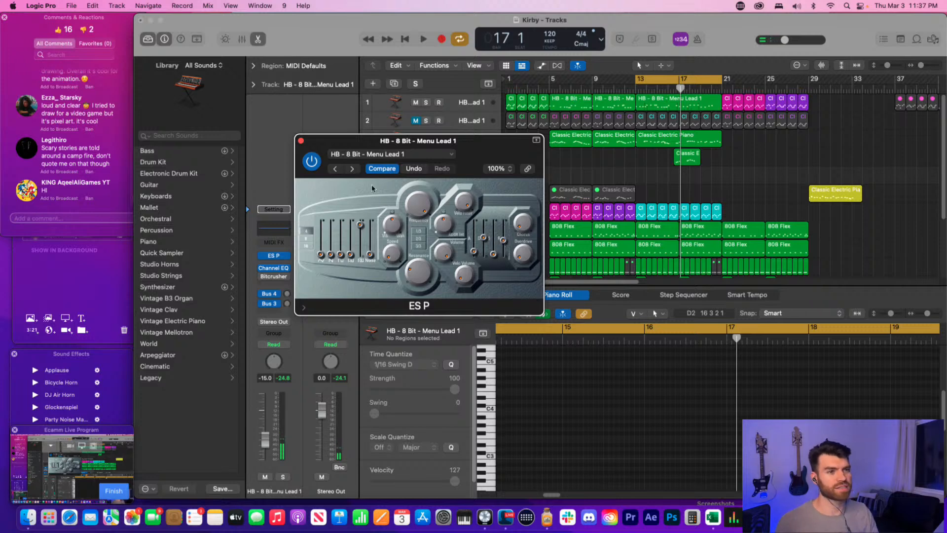
- Set the cycle range to bar 16 only and record a short melodic run on the new track
{"action": "left_click", "coordinate": [675, 81]}
{"action": "left_click_drag", "start_coordinate": [671, 82], "coordinate": [679, 82]}
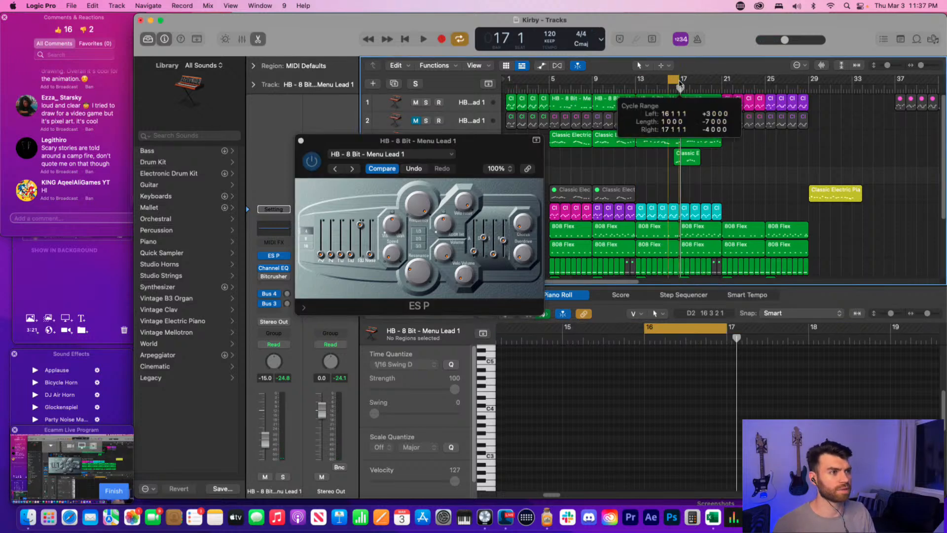
{"action": "key", "text": "r"}
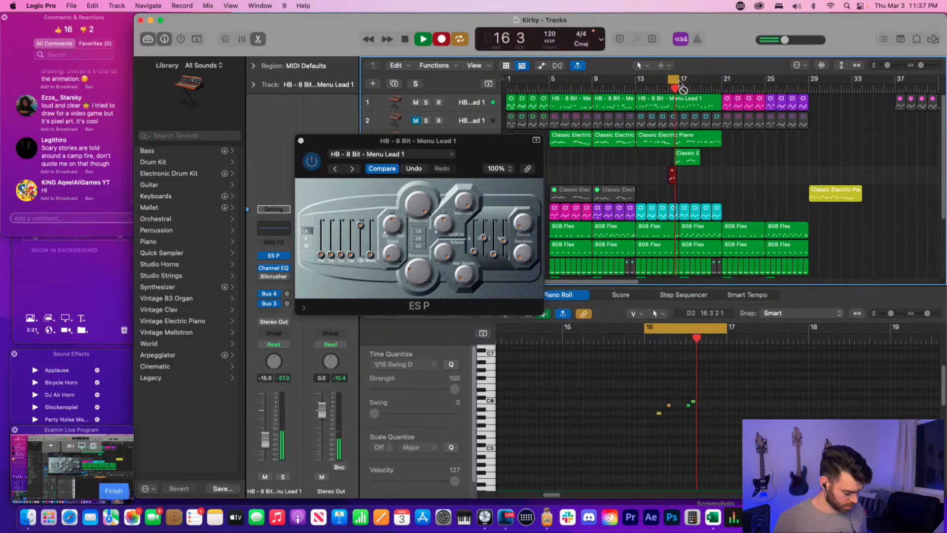
{"action": "key", "text": "space"}
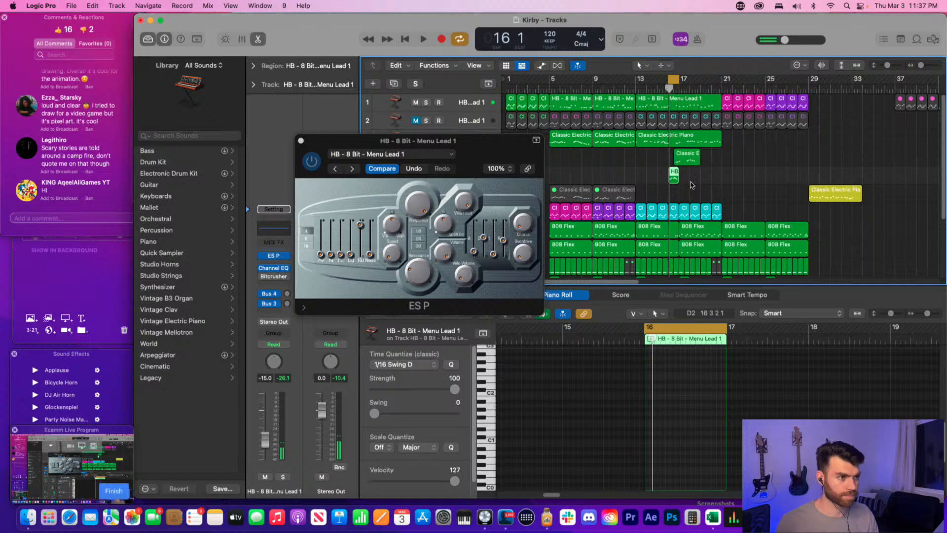
- Lower the recorded run's first note to G5, quantize all its notes to 1/16 Swing D, and play bar 16
{"action": "key", "text": "e"}
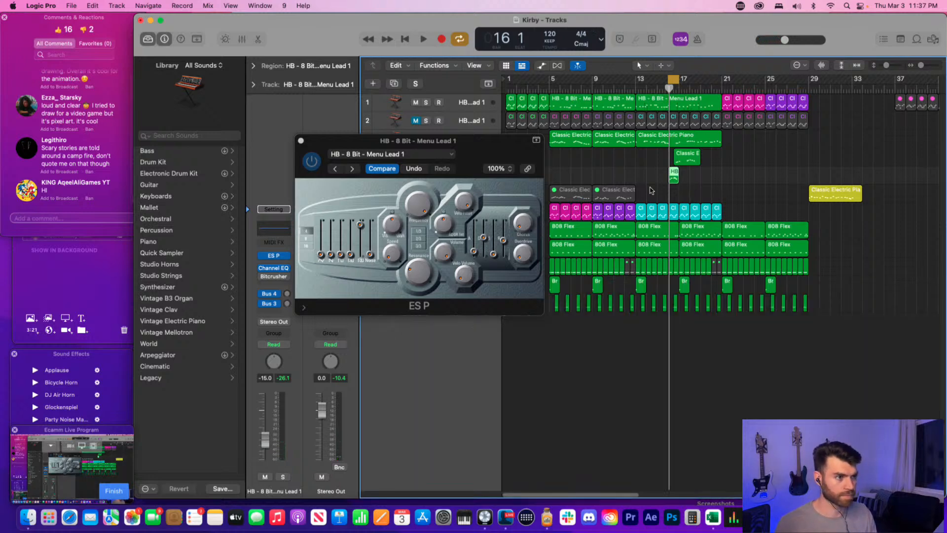
{"action": "double_click", "coordinate": [675, 178]}
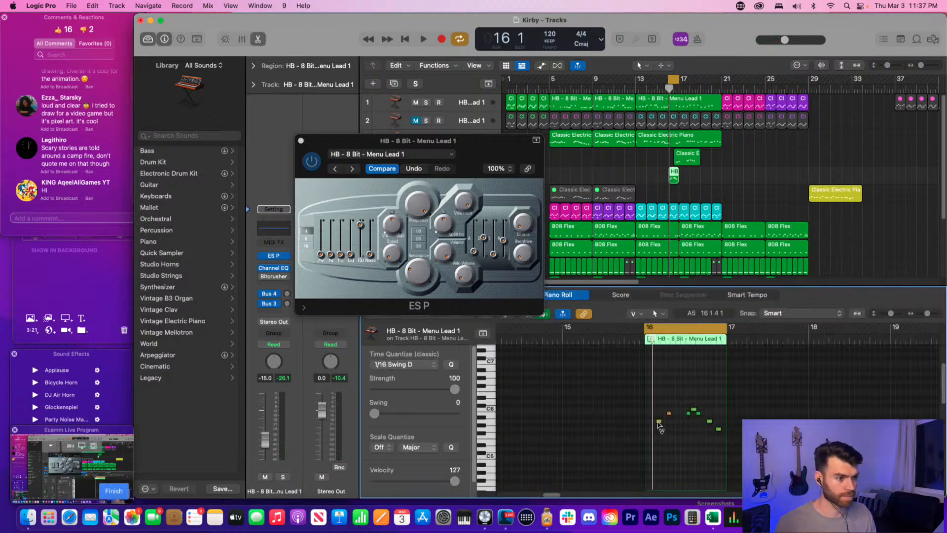
{"action": "left_click", "coordinate": [658, 422]}
{"action": "left_click_drag", "start_coordinate": [659, 423], "coordinate": [659, 431]}
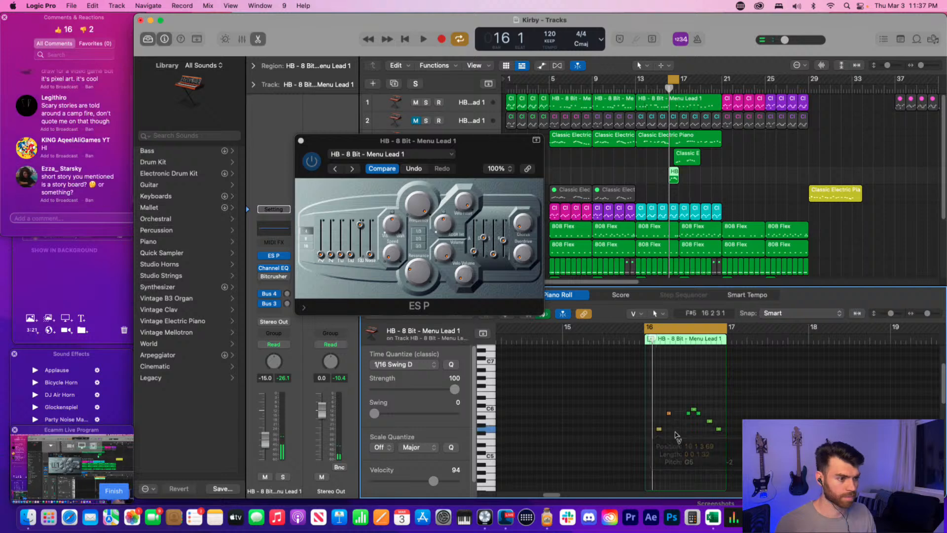
{"action": "key", "text": "super+a"}
{"action": "left_click_drag", "start_coordinate": [466, 142], "coordinate": [380, 82]}
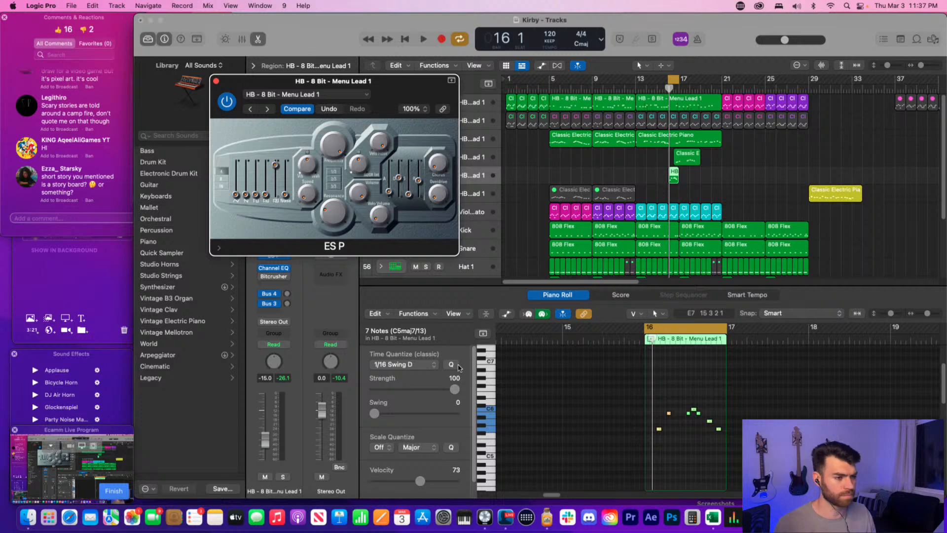
{"action": "left_click", "coordinate": [452, 364]}
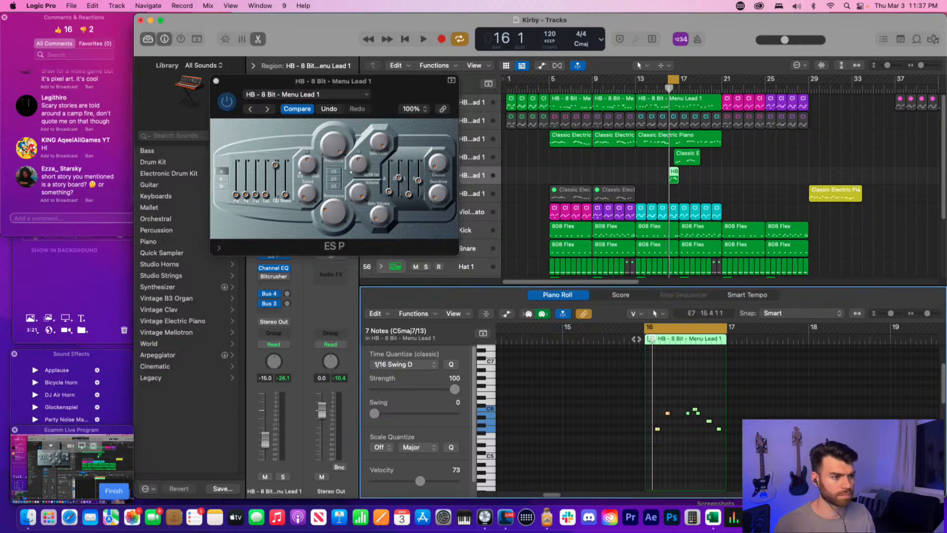
{"action": "key", "text": "space"}
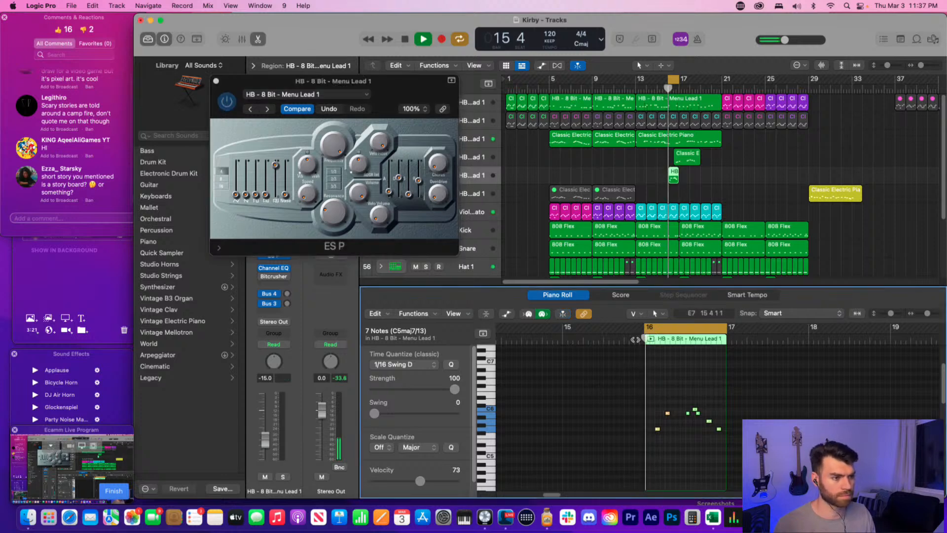
{"action": "left_click", "coordinate": [686, 432]}
{"action": "key", "text": "space"}
- Copy the run's B5 note an eighth note later, lower the original to A5, and quantize all the notes while playing
{"action": "mouse_move", "coordinate": [669, 417]}
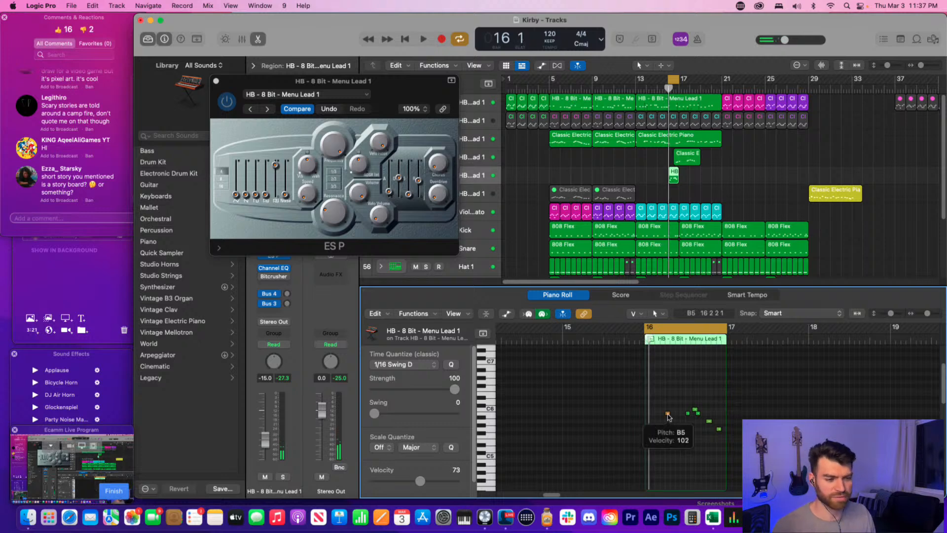
{"action": "mouse_move", "coordinate": [668, 416]}
{"action": "left_mouse_down"}
{"action": "mouse_move", "coordinate": [677, 427]}
{"action": "mouse_move", "coordinate": [678, 414]}
{"action": "left_mouse_up"}
{"action": "left_click", "coordinate": [657, 439]}
{"action": "left_click", "coordinate": [668, 420]}
{"action": "key", "text": "space"}
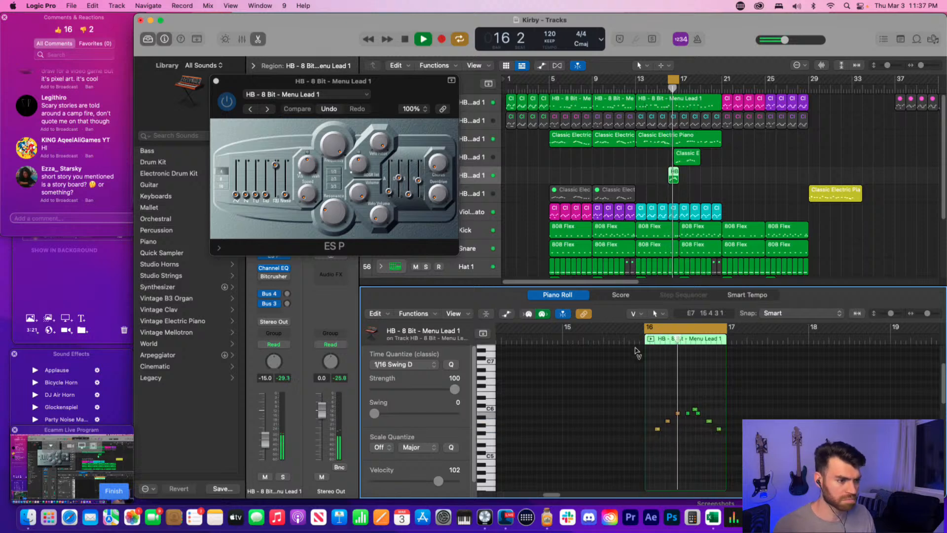
{"action": "key", "text": "super+a"}
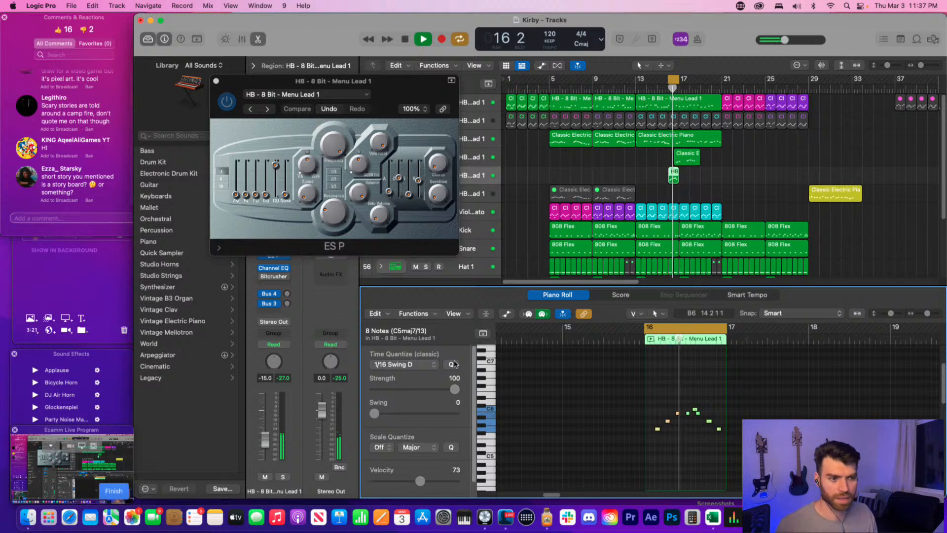
{"action": "key", "text": "space"}
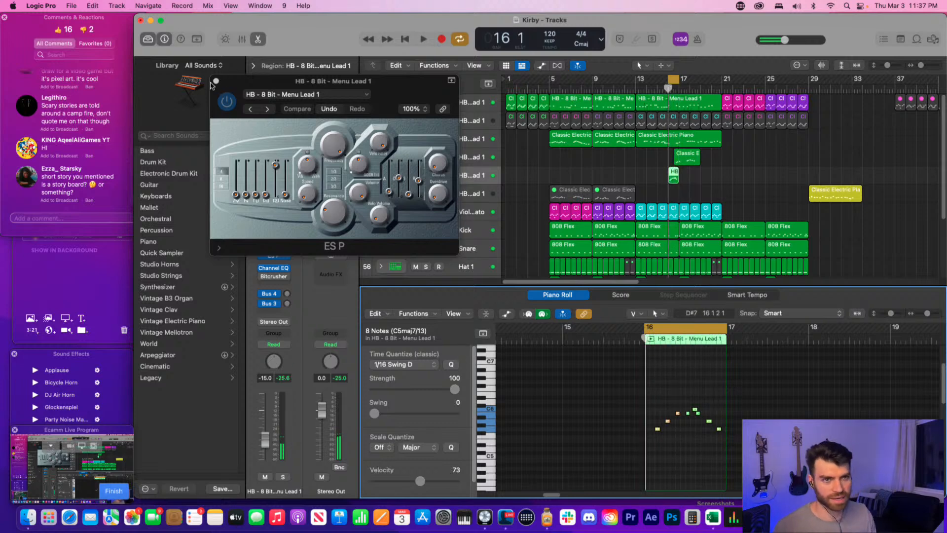
- Close the ES P synth window and turn off cycle mode, leaving the new bar 16 region deselected
{"action": "left_click", "coordinate": [216, 81]}
{"action": "left_click", "coordinate": [735, 193]}
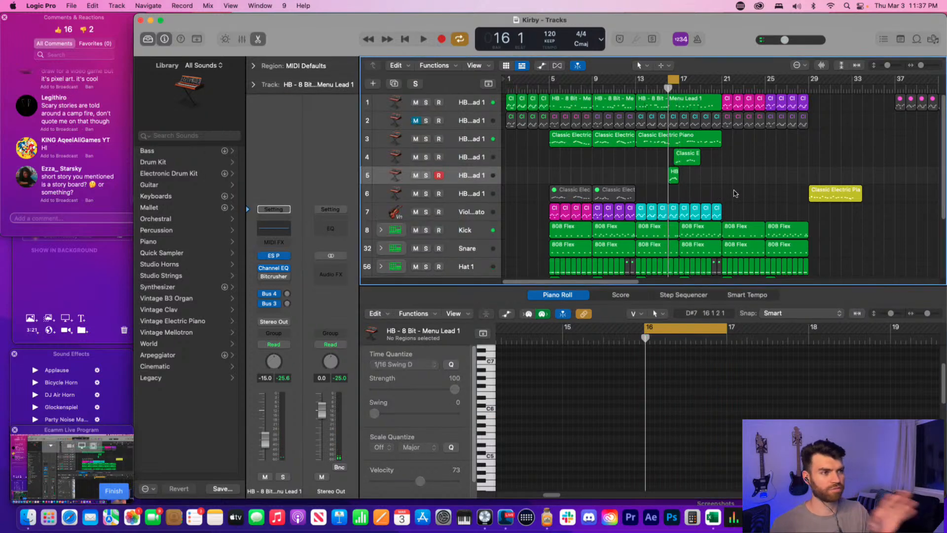
{"action": "key", "text": "c"}
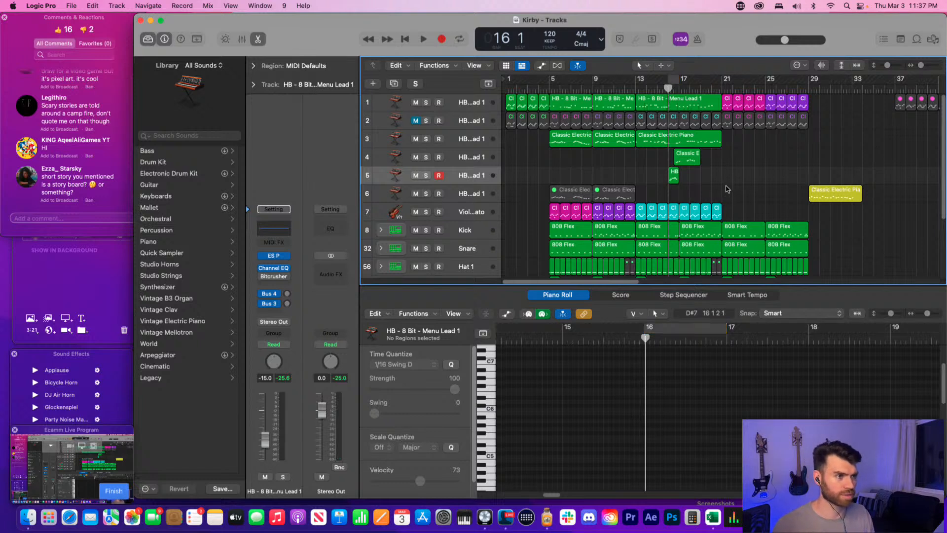
{"action": "left_click", "coordinate": [673, 176]}
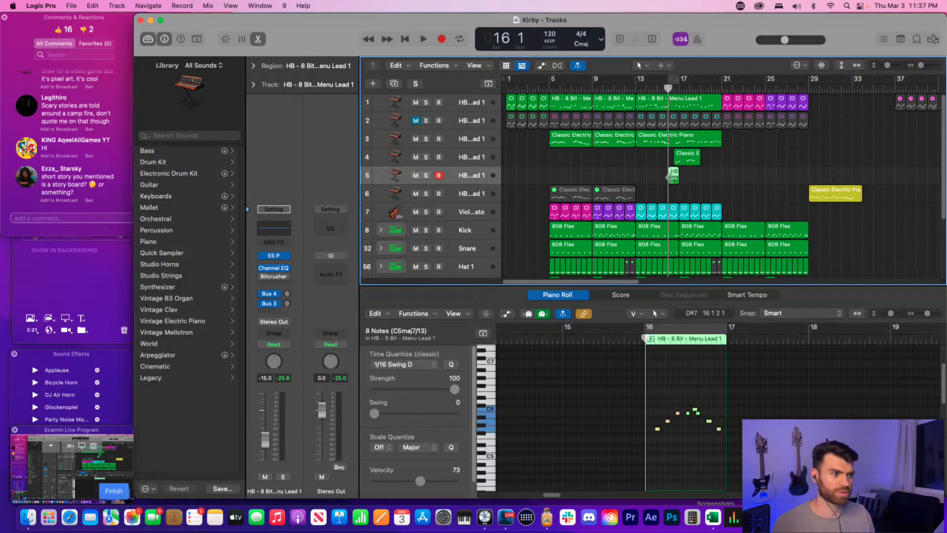
{"action": "left_click", "coordinate": [691, 184]}
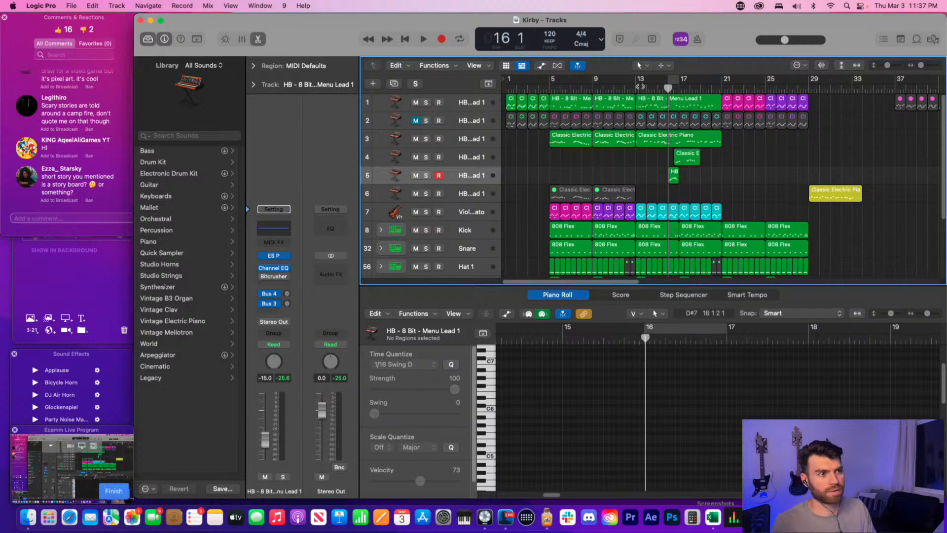
- Play from bar 13, save the project, and compare the notes of the short regions on tracks 4 and 5
{"action": "left_click", "coordinate": [635, 88]}
{"action": "key", "text": "space"}
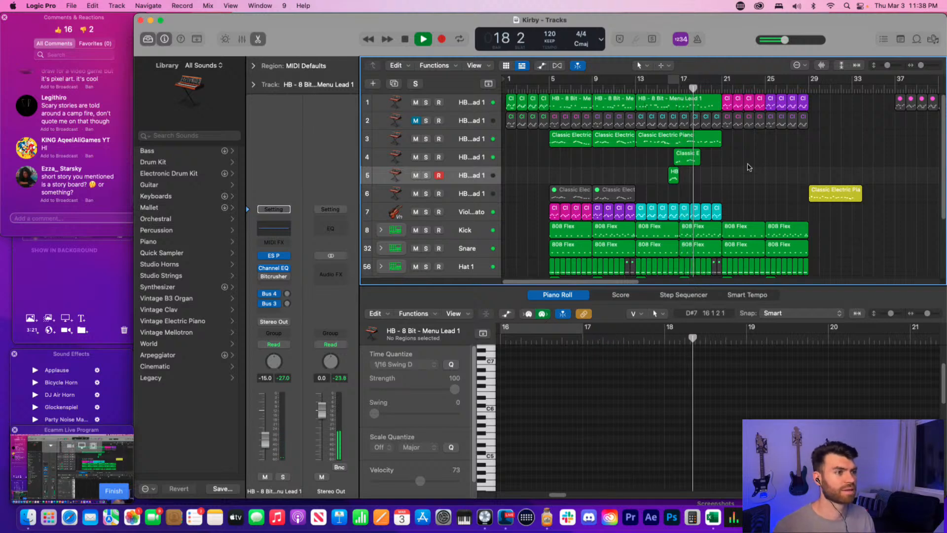
{"action": "key", "text": "super+s"}
{"action": "key", "text": "space"}
{"action": "left_click", "coordinate": [687, 164]}
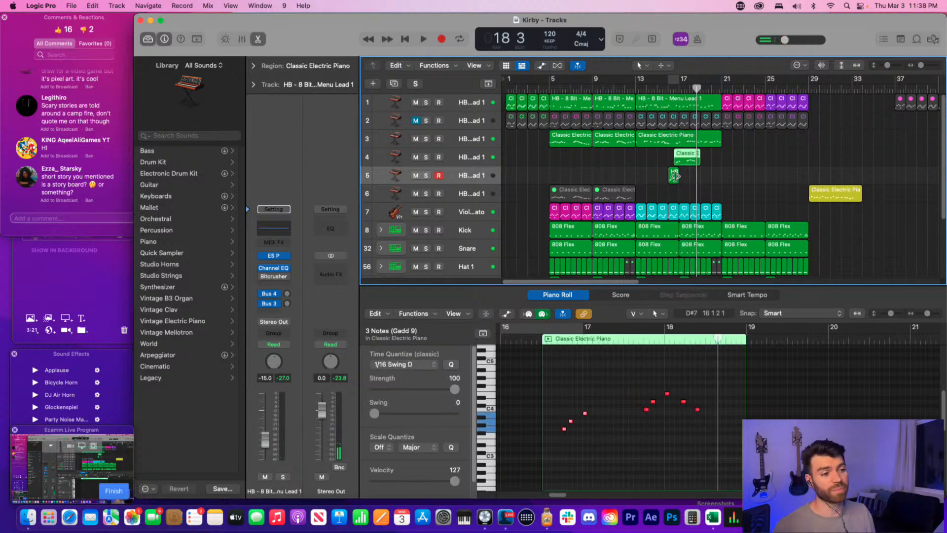
{"action": "left_click", "coordinate": [675, 177]}
{"action": "left_click", "coordinate": [679, 162]}
{"action": "left_click", "coordinate": [676, 172]}
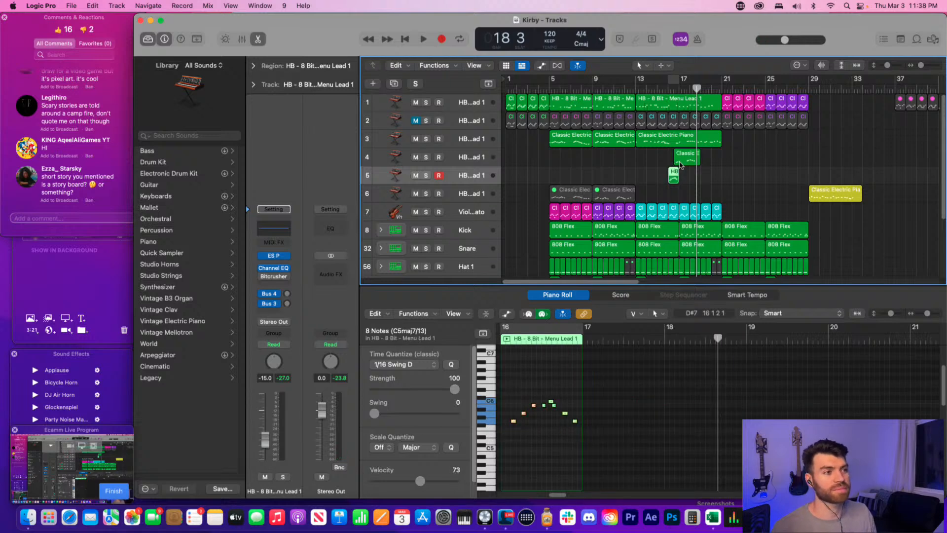
{"action": "left_click", "coordinate": [681, 164]}
- Try moving the track 4 Classic Electric Piano region onto track 5, and undo the move
{"action": "left_click_drag", "start_coordinate": [687, 164], "coordinate": [687, 182]}
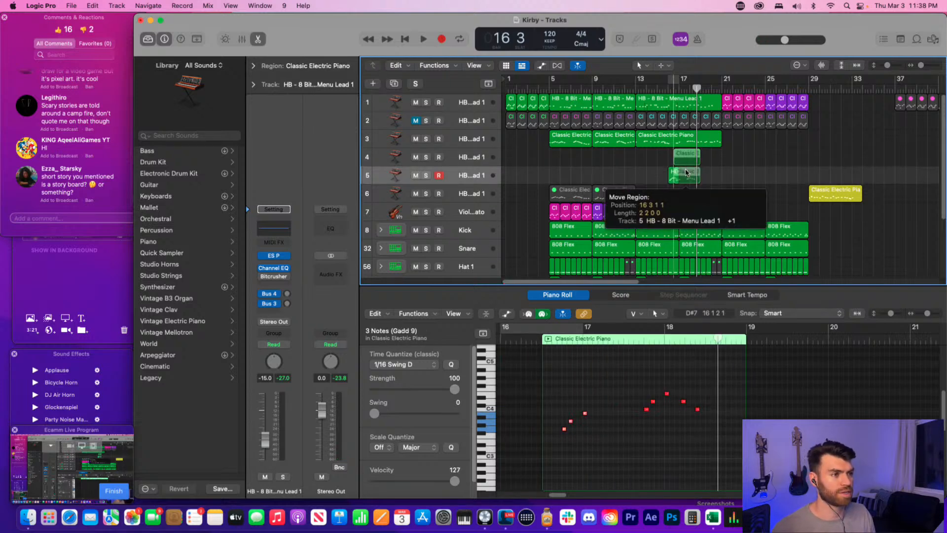
{"action": "left_click", "coordinate": [670, 177]}
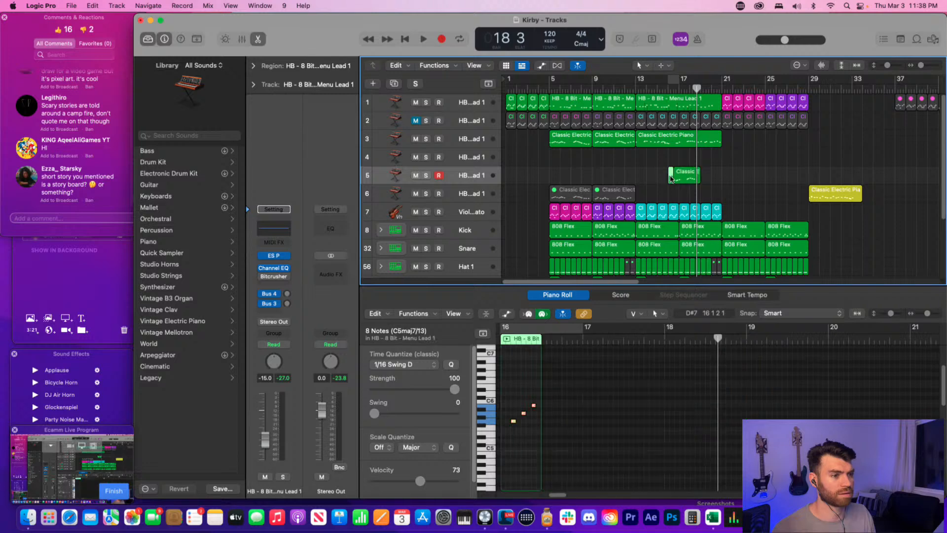
{"action": "key", "text": "super+z"}
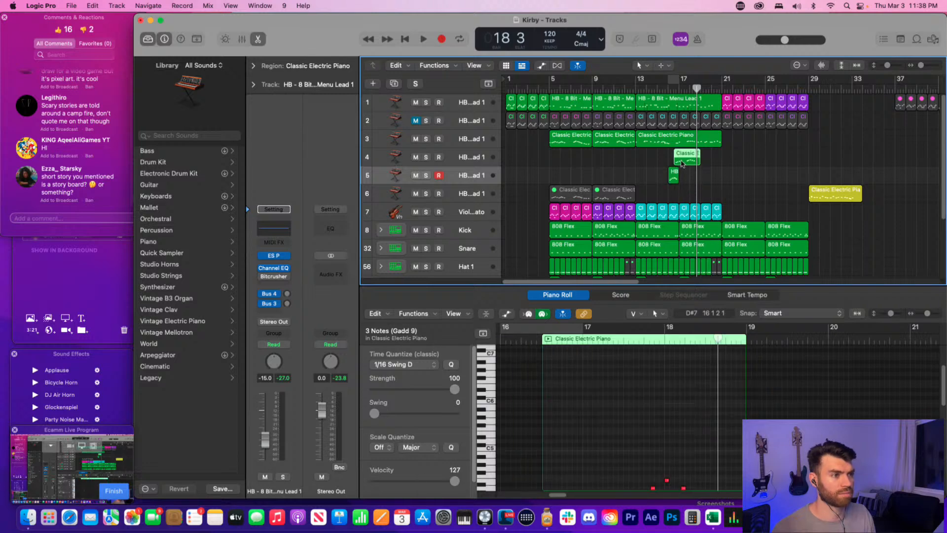
- Trim the start of the track 4 Classic Electric Piano region to its first note, and select the bar 16 run region
{"action": "left_click", "coordinate": [547, 482]}
{"action": "left_click_drag", "start_coordinate": [547, 483], "coordinate": [563, 483]}
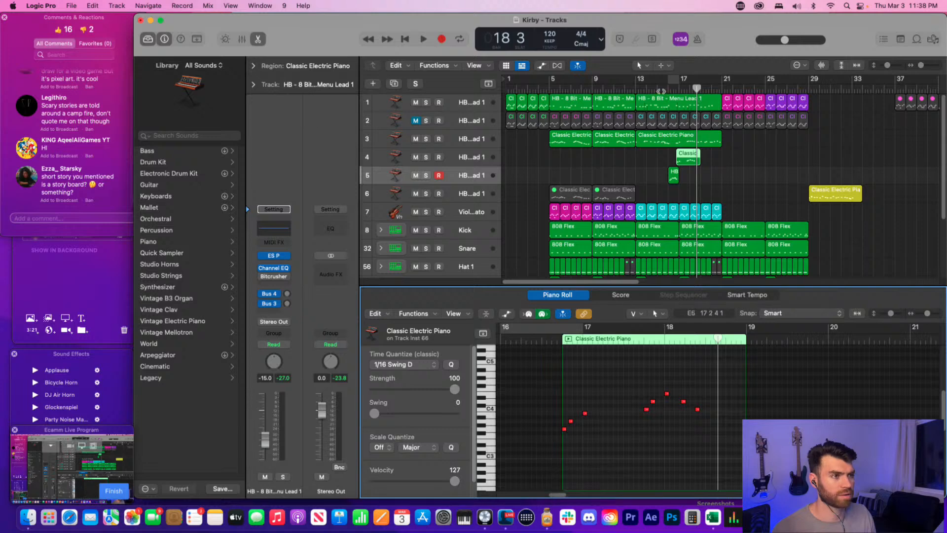
{"action": "left_click", "coordinate": [673, 175]}
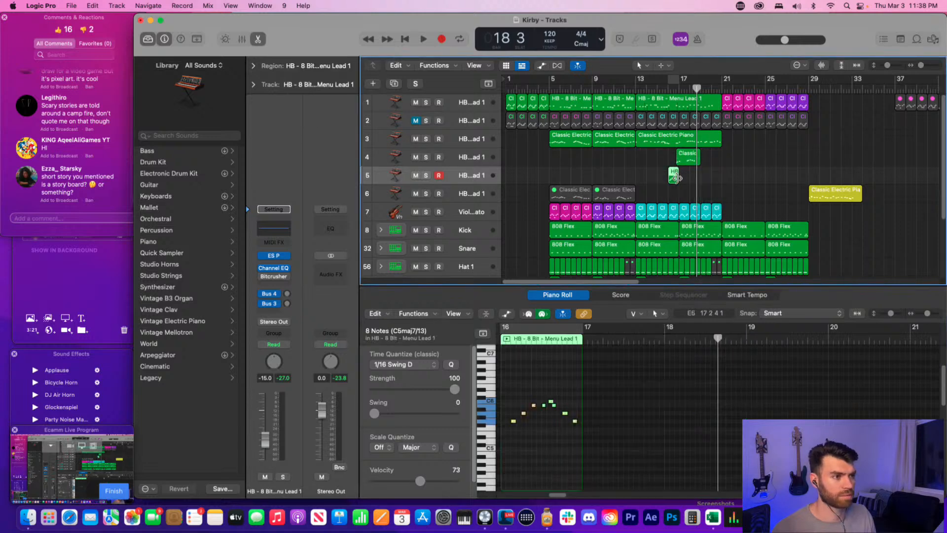
- Try the trimmed Classic Electric Piano region on track 5, play from bar 16, and undo the move
{"action": "left_click_drag", "start_coordinate": [686, 155], "coordinate": [686, 172]}
{"action": "left_click", "coordinate": [670, 90]}
{"action": "key", "text": "space"}
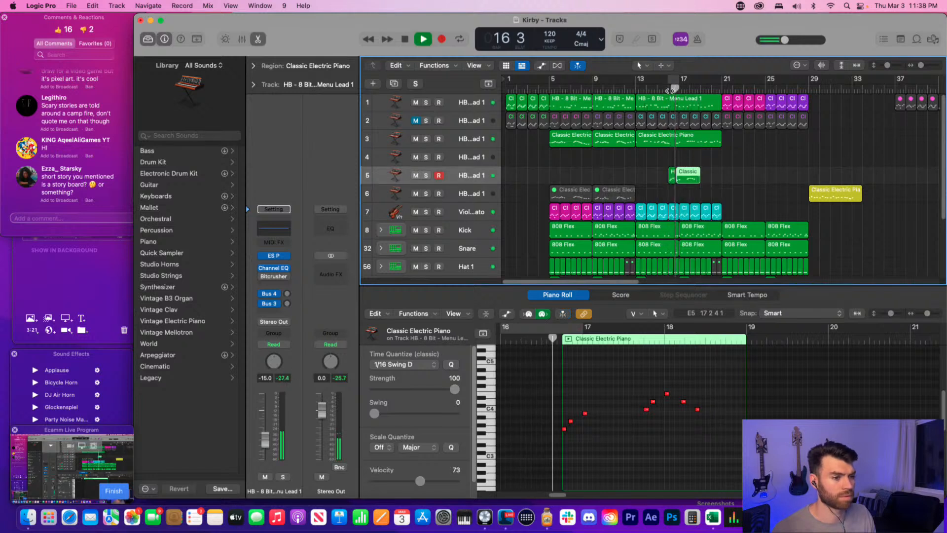
{"action": "key", "text": "space"}
{"action": "key", "text": "super+z"}
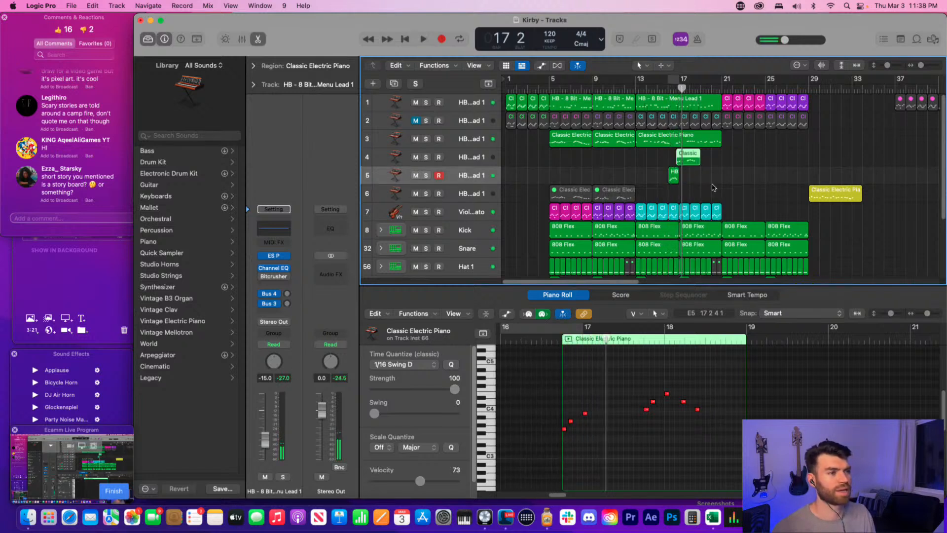
- Play on through bars 17 and 18, and lower all the notes of the track 4 Classic Electric Piano region by one octave
{"action": "left_click", "coordinate": [732, 176]}
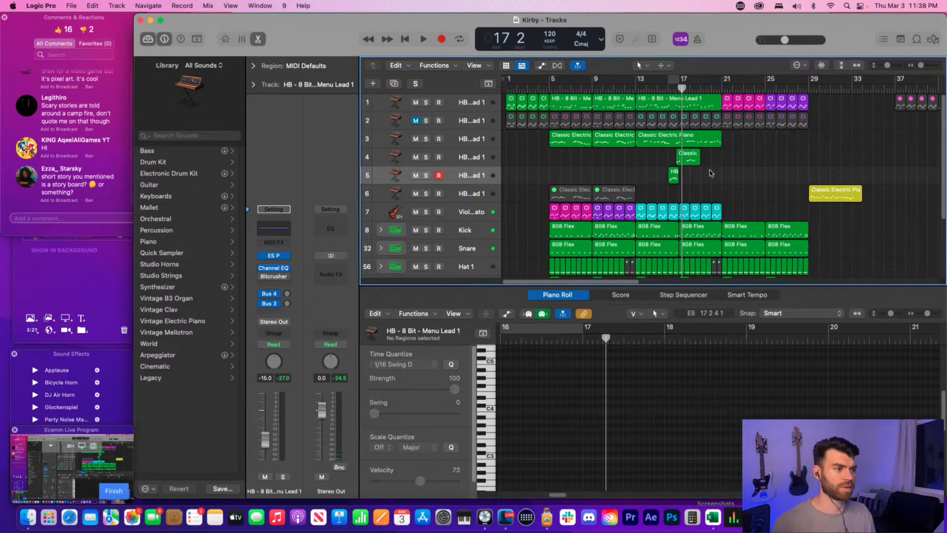
{"action": "key", "text": "space"}
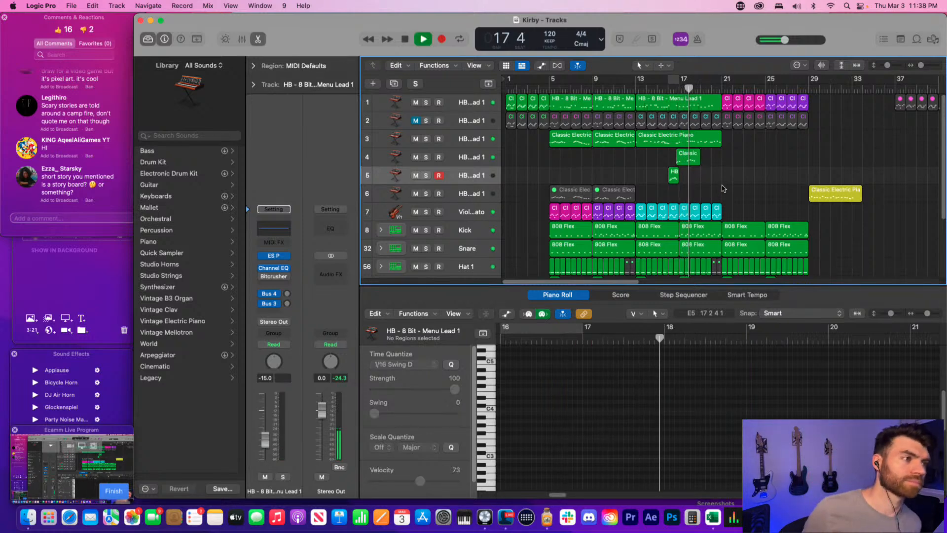
{"action": "left_click", "coordinate": [688, 158]}
{"action": "key", "text": "space"}
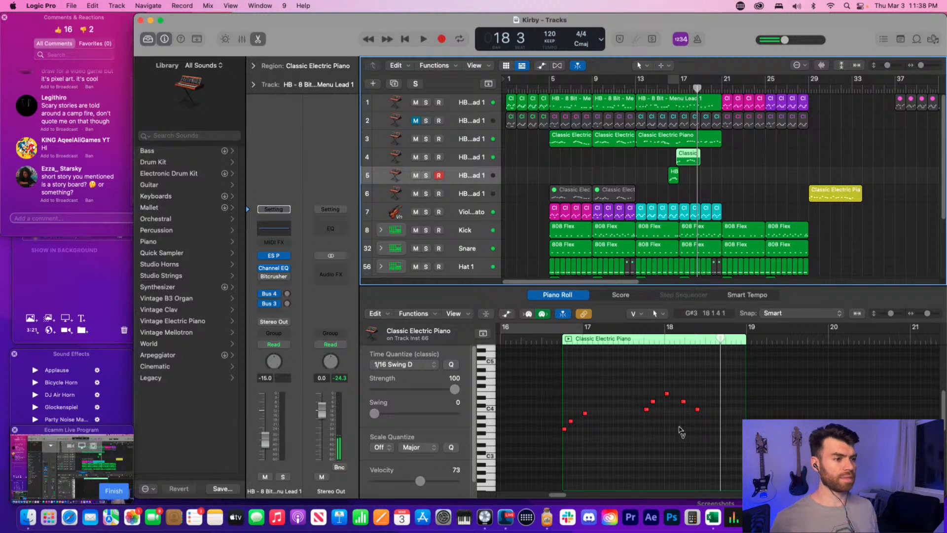
{"action": "left_click", "coordinate": [671, 389]}
{"action": "left_click_drag", "start_coordinate": [668, 393], "coordinate": [667, 444]}
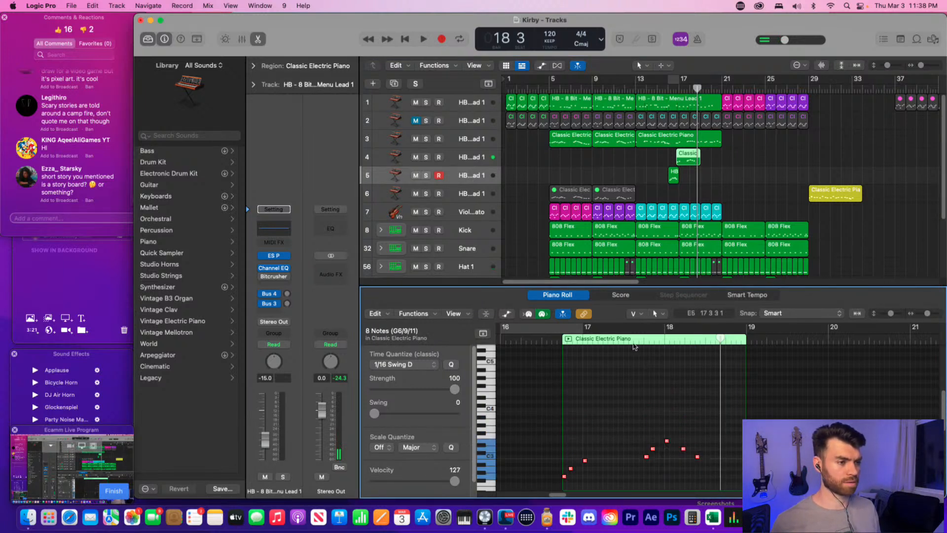
- Play the lowered track 4 notes from bar 17 through bar 18, and clear the region selection
{"action": "left_click", "coordinate": [636, 339]}
{"action": "key", "text": "space"}
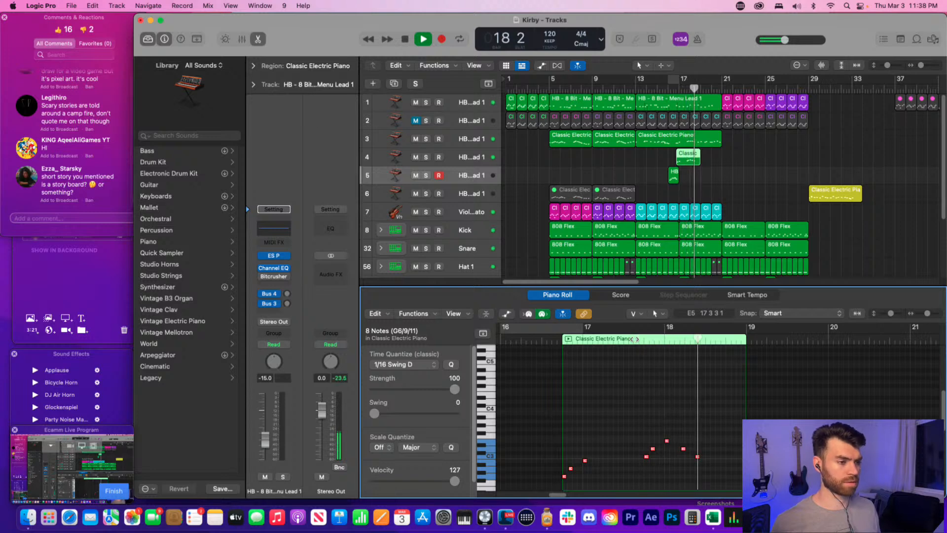
{"action": "key", "text": "space"}
{"action": "left_click", "coordinate": [655, 163]}
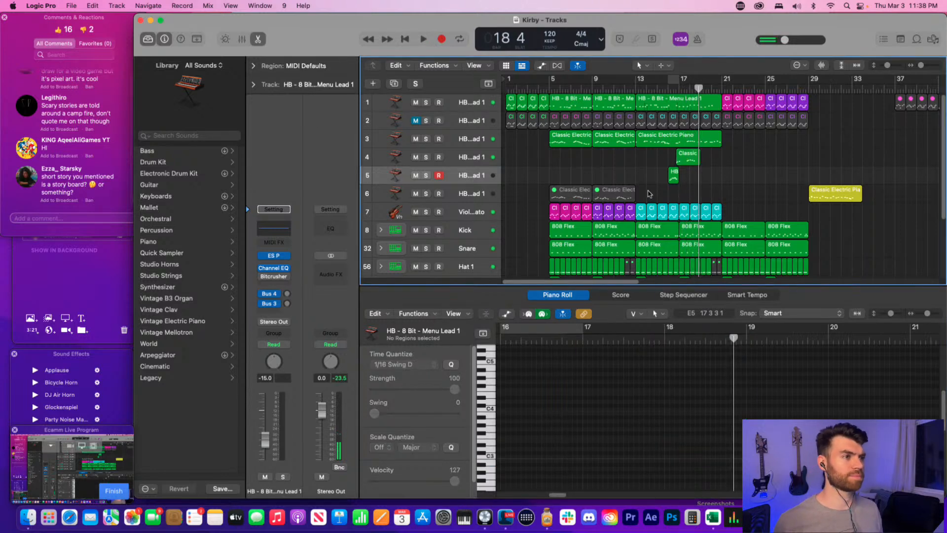
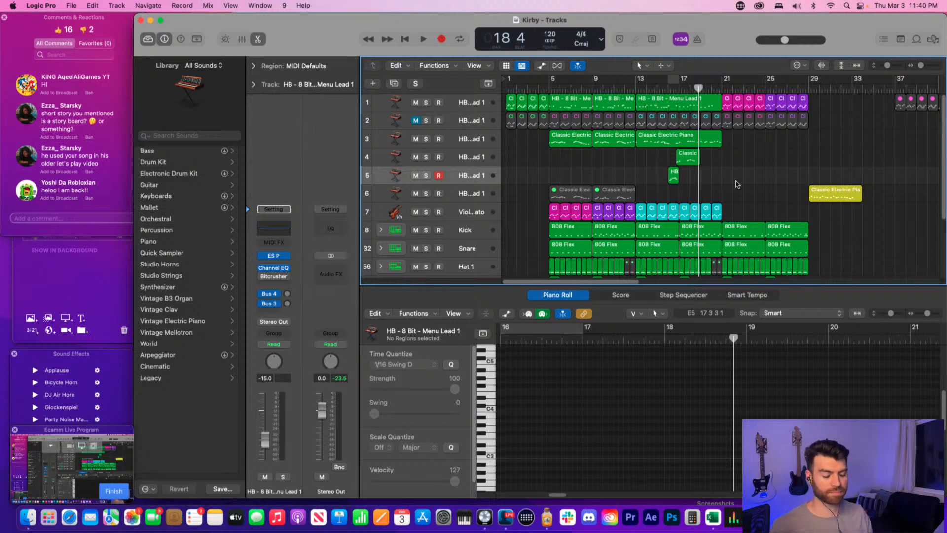
- Save the project
{"action": "key", "text": "super+s"}
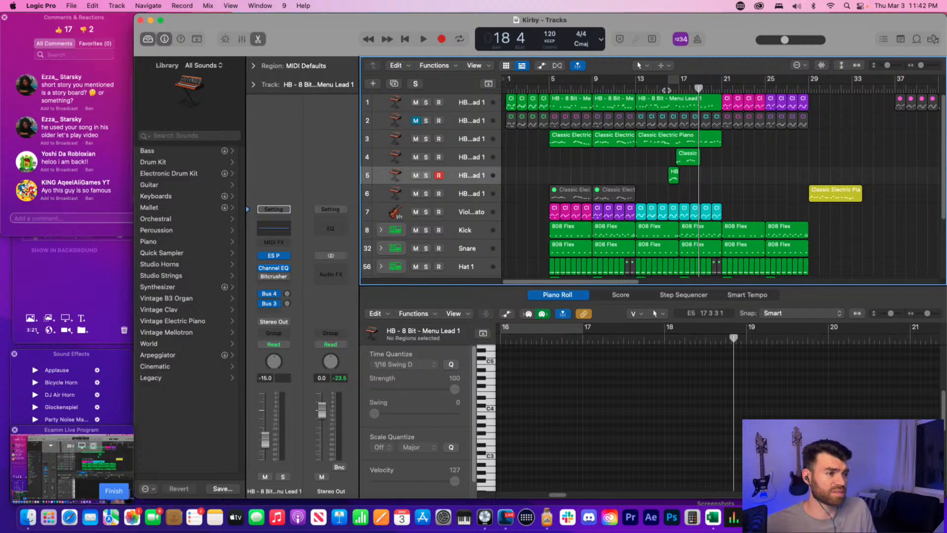
{"action": "key", "text": "super+s"}
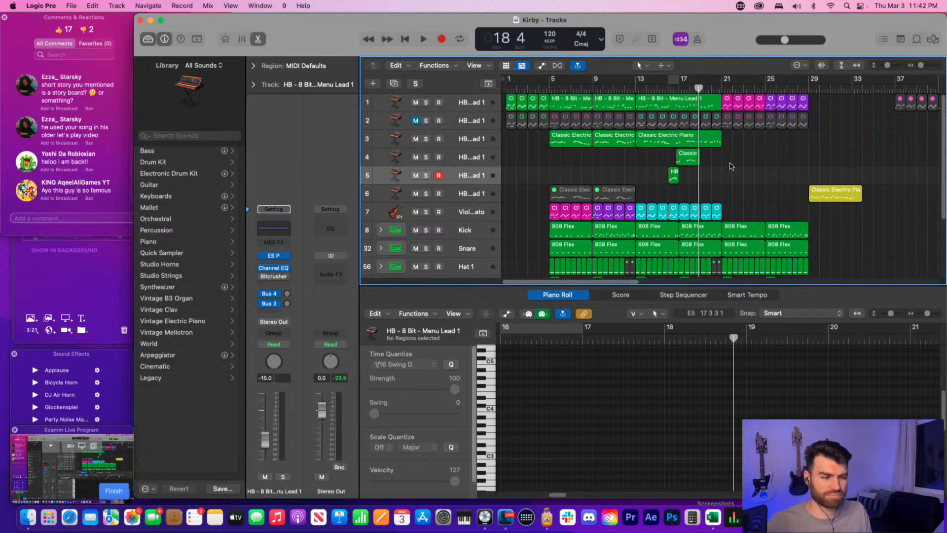
{"action": "key", "text": "super+s"}
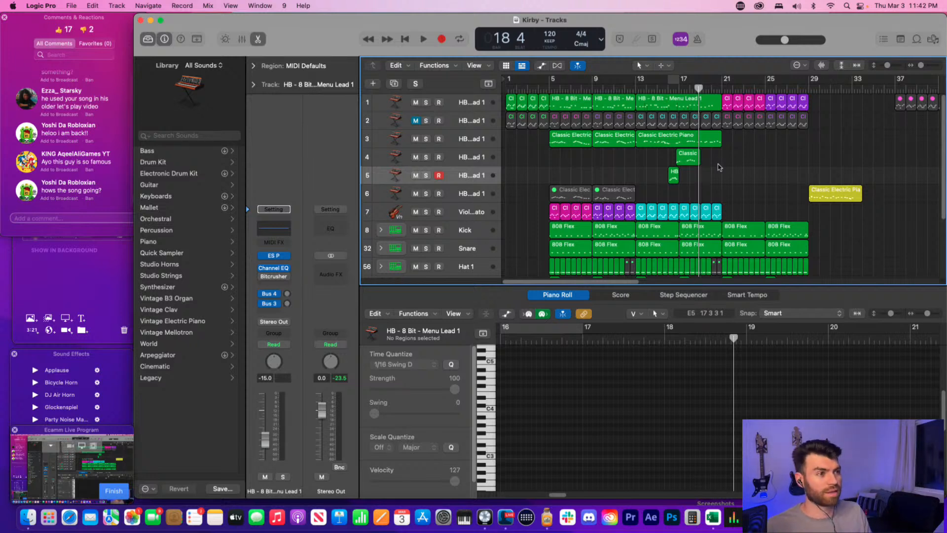
- Play from the end of bar 16 into bar 20, with the long Classic Electric Piano region on track 3 selected
{"action": "left_click", "coordinate": [678, 87]}
{"action": "key", "text": "space"}
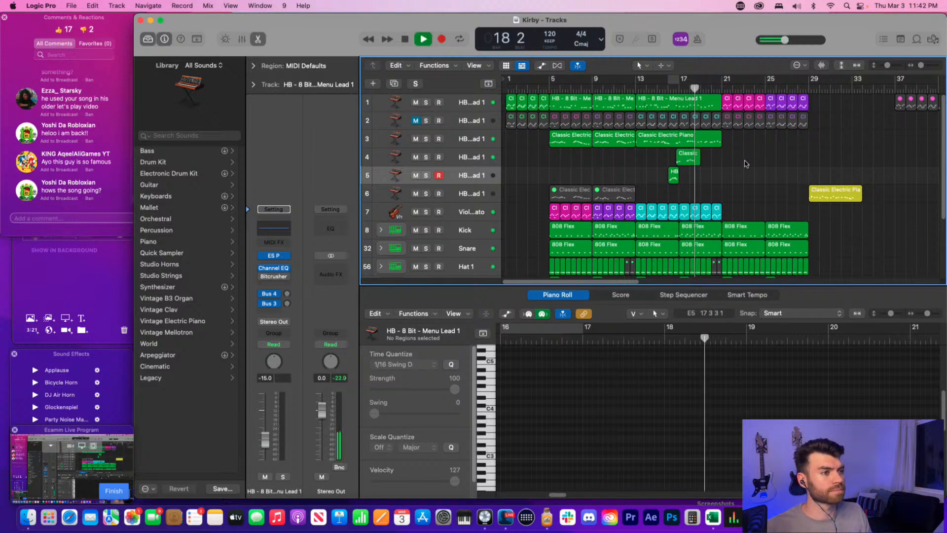
{"action": "left_click", "coordinate": [711, 142]}
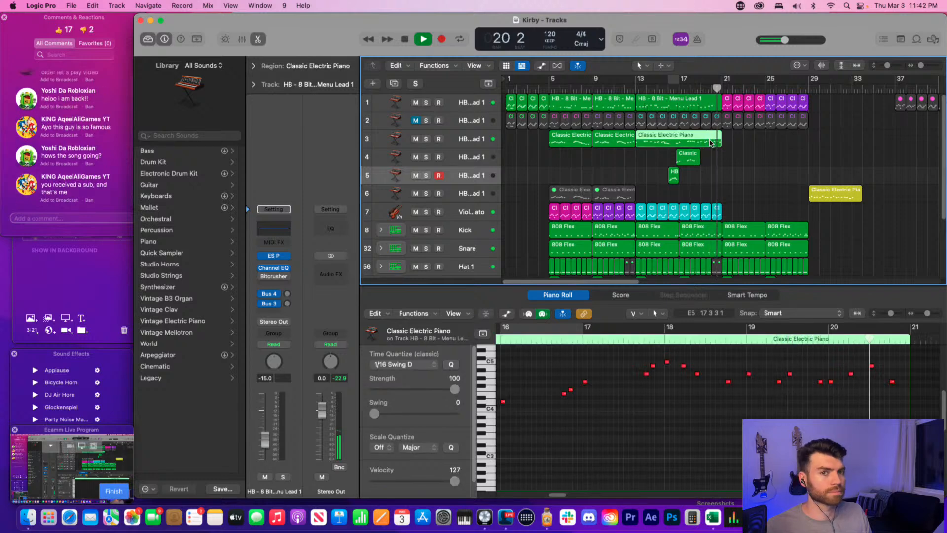
{"action": "key", "text": "space"}
- Examine the low notes of the bars 13–20 Menu Lead region on track 1, placing the playhead at bar 14
{"action": "left_click", "coordinate": [727, 151]}
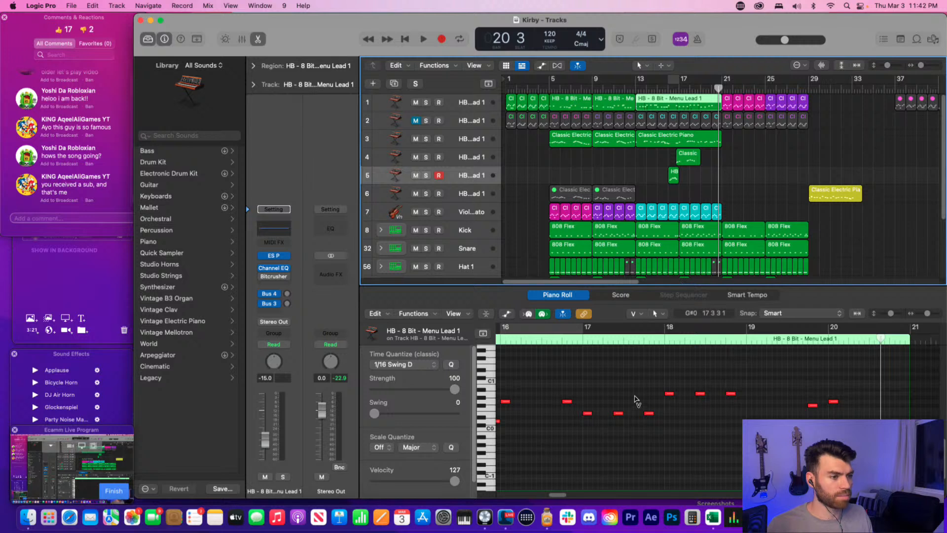
{"action": "scroll", "coordinate": [641, 400], "scroll_direction": "left", "scroll_amount": 5}
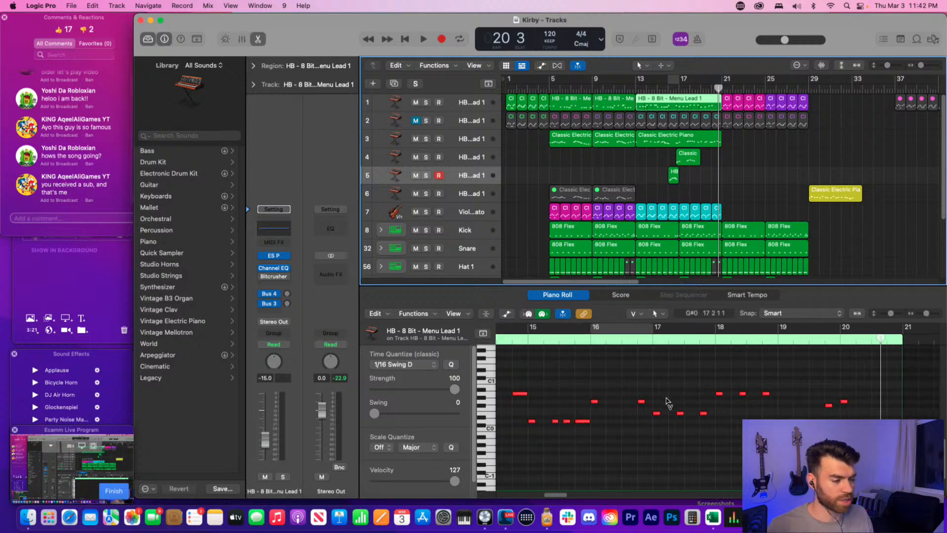
{"action": "scroll", "coordinate": [631, 387], "scroll_direction": "left", "scroll_amount": 5}
{"action": "left_click", "coordinate": [630, 385]}
{"action": "left_click", "coordinate": [631, 385]}
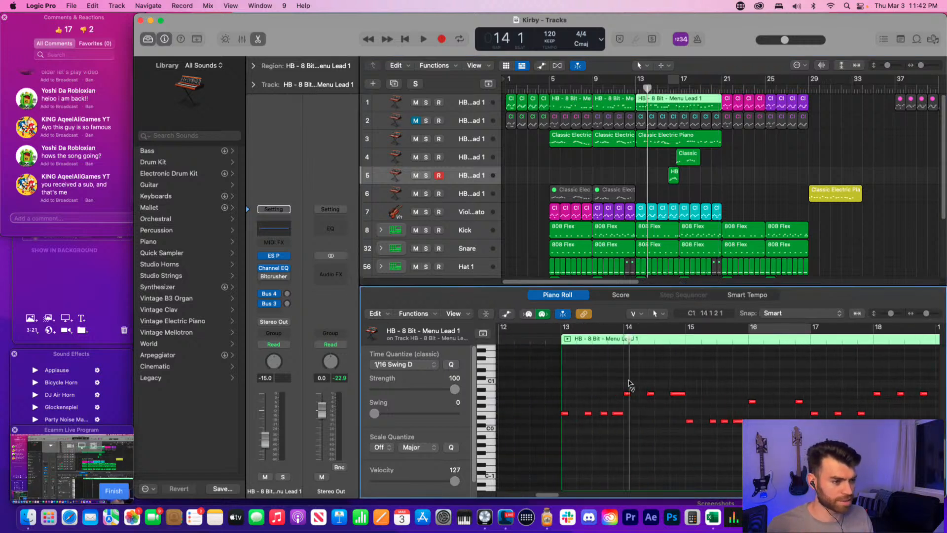
{"action": "scroll", "coordinate": [636, 395], "scroll_direction": "up", "scroll_amount": 3}
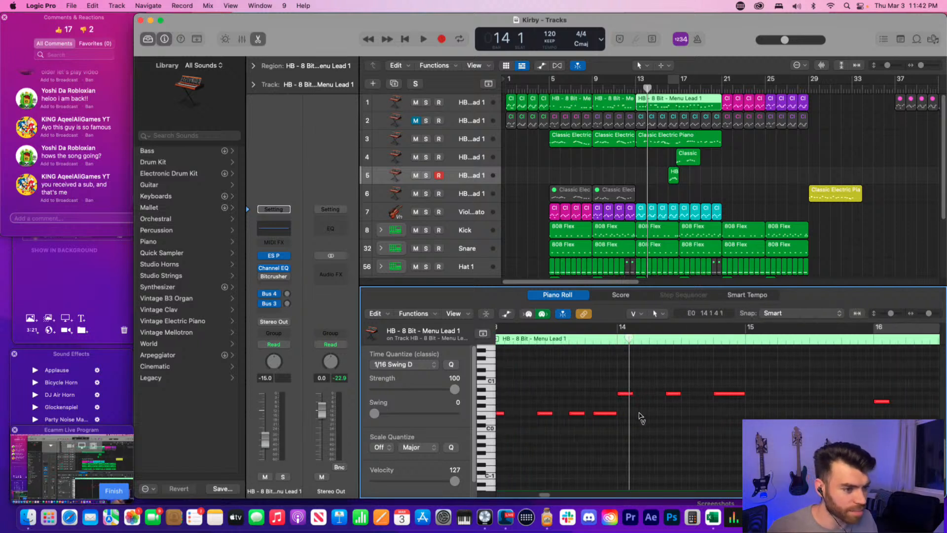
{"action": "scroll", "coordinate": [641, 417], "scroll_direction": "down", "scroll_amount": 2}
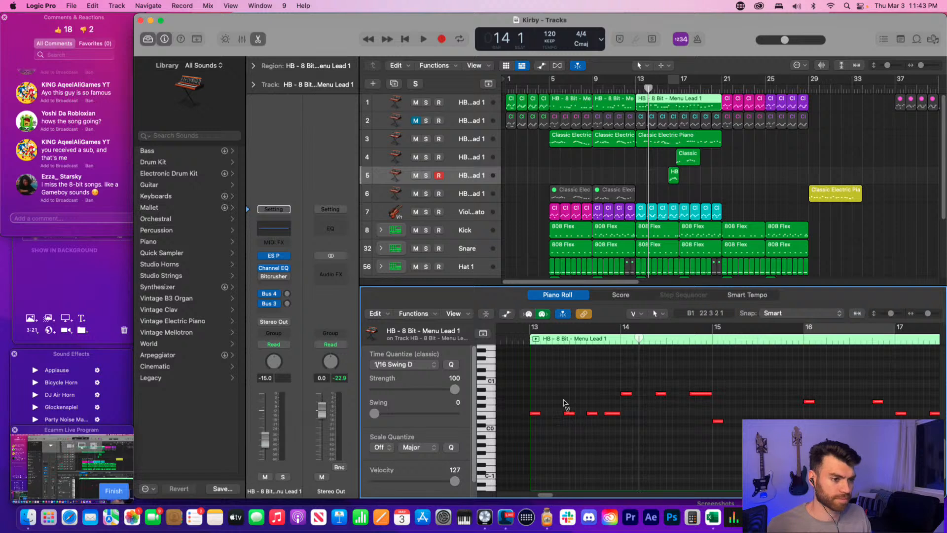
- Check the notes of the track 1 region by selecting all of them and the separate phrases in bars 13–15
{"action": "key", "text": "super+a"}
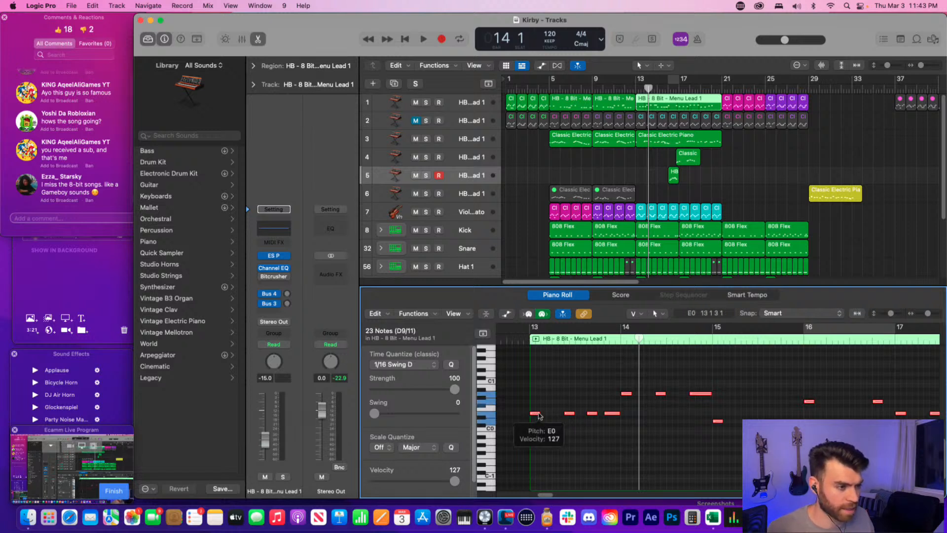
{"action": "left_click", "coordinate": [537, 427]}
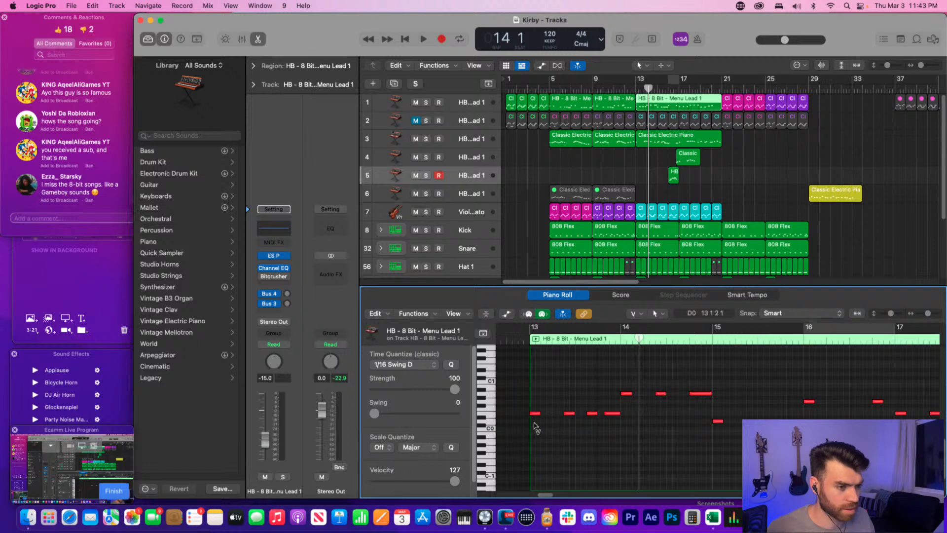
{"action": "left_click_drag", "start_coordinate": [534, 423], "coordinate": [671, 390]}
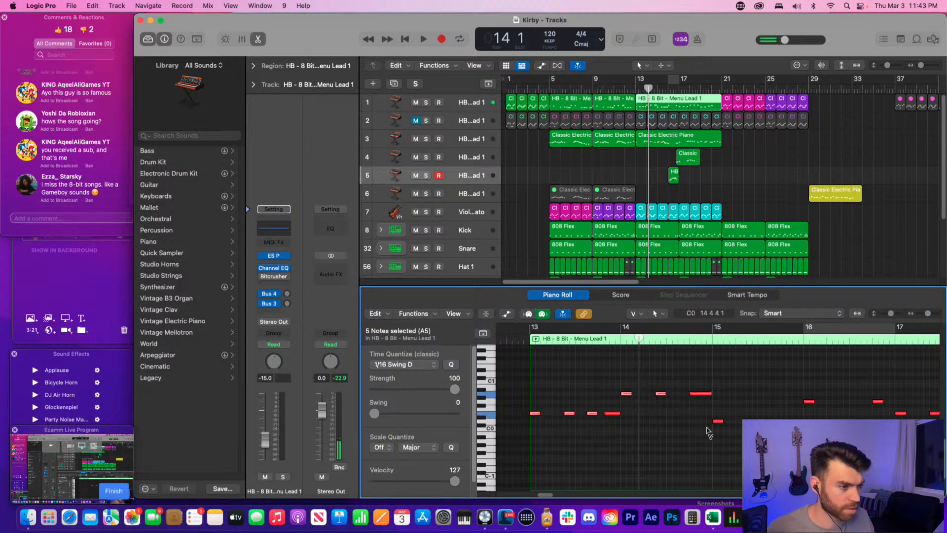
{"action": "left_click_drag", "start_coordinate": [709, 432], "coordinate": [782, 415]}
{"action": "key", "text": "super+Left"}
{"action": "key", "text": "super+Left"}
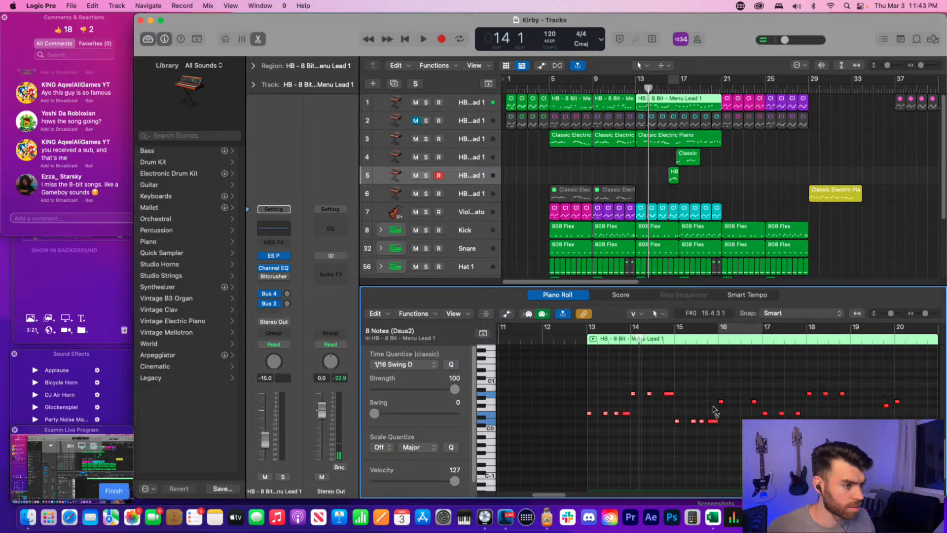
- Lengthen the last E0 note in bar 17 and the last A0 note in bar 18 of the track 1 region
{"action": "left_click_drag", "start_coordinate": [712, 419], "coordinate": [888, 387]}
{"action": "left_click", "coordinate": [762, 434], "text": "shift"}
{"action": "left_click", "coordinate": [749, 436]}
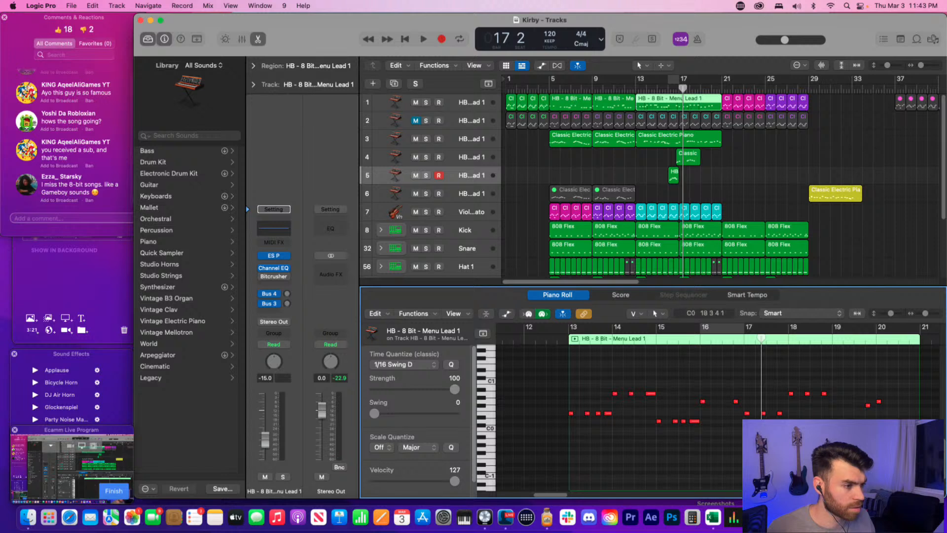
{"action": "left_click_drag", "start_coordinate": [781, 414], "coordinate": [833, 395]}
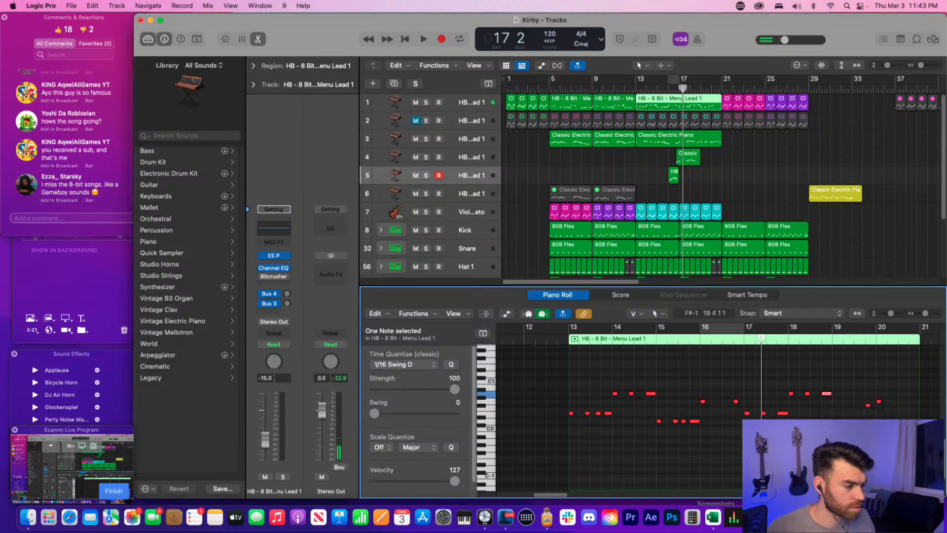
{"action": "left_click", "coordinate": [856, 428]}
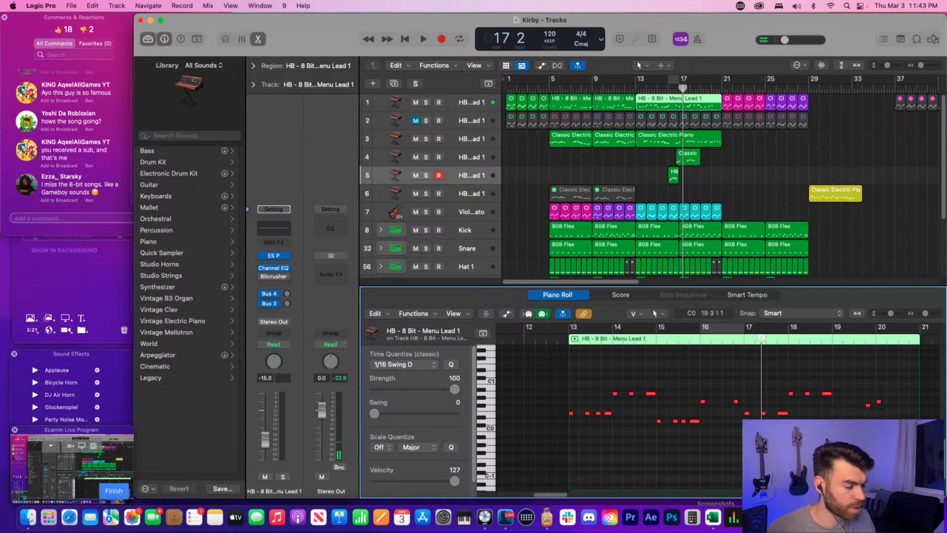
- Trim the ends of the track 1 region's short notes, leaving out the long phrase-ending notes and the third notes of bars 13 and 15
{"action": "left_click", "coordinate": [868, 405]}
{"action": "left_click_drag", "start_coordinate": [884, 432], "coordinate": [562, 359]}
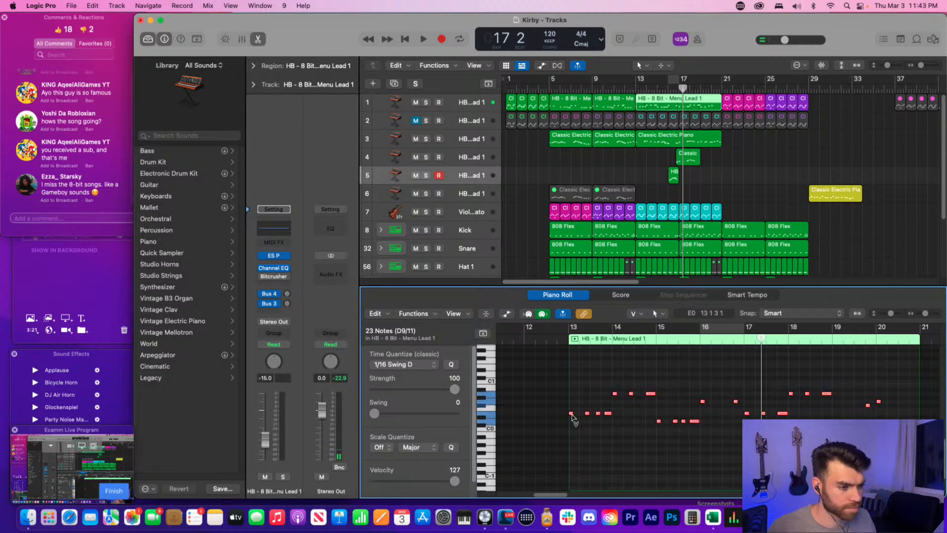
{"action": "left_click", "coordinate": [572, 414]}
{"action": "left_click_drag", "start_coordinate": [652, 405], "coordinate": [663, 385]}
{"action": "left_click_drag", "start_coordinate": [706, 429], "coordinate": [693, 411]}
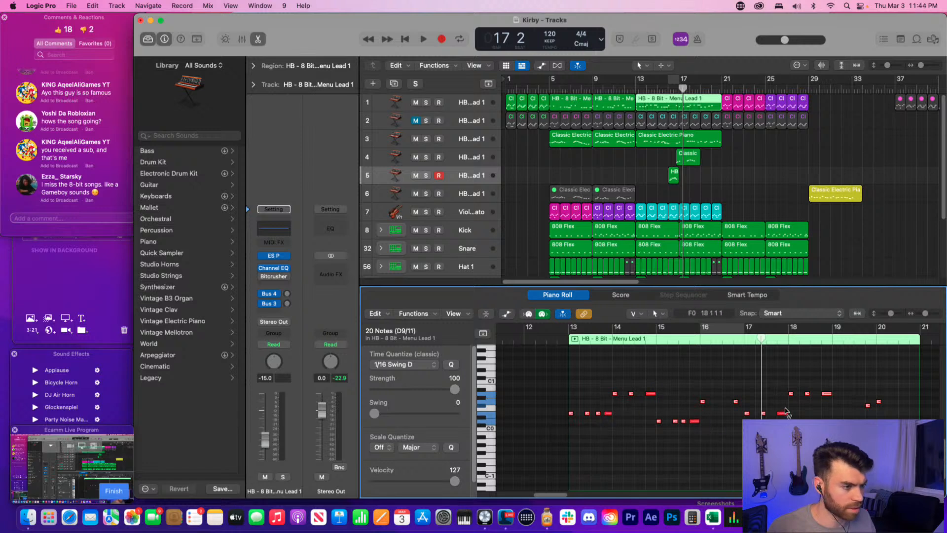
{"action": "left_click_drag", "start_coordinate": [785, 409], "coordinate": [782, 416]}
{"action": "left_click_drag", "start_coordinate": [835, 393], "coordinate": [819, 401]}
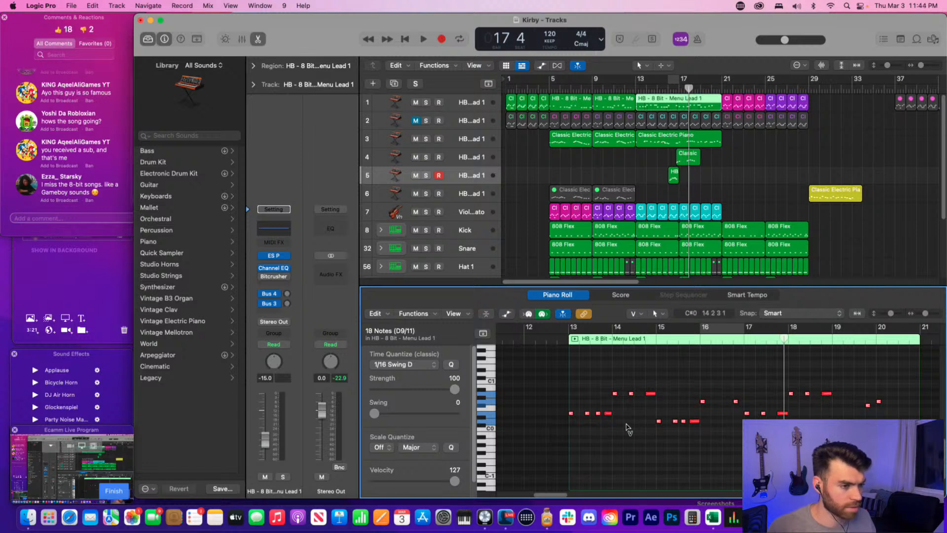
{"action": "left_click", "coordinate": [599, 415], "text": "shift"}
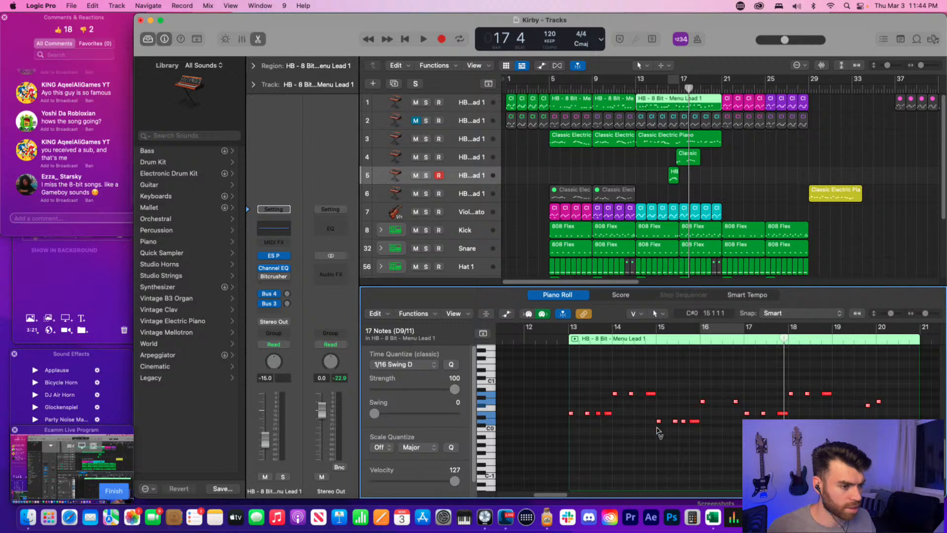
{"action": "left_click", "coordinate": [684, 422], "text": "shift"}
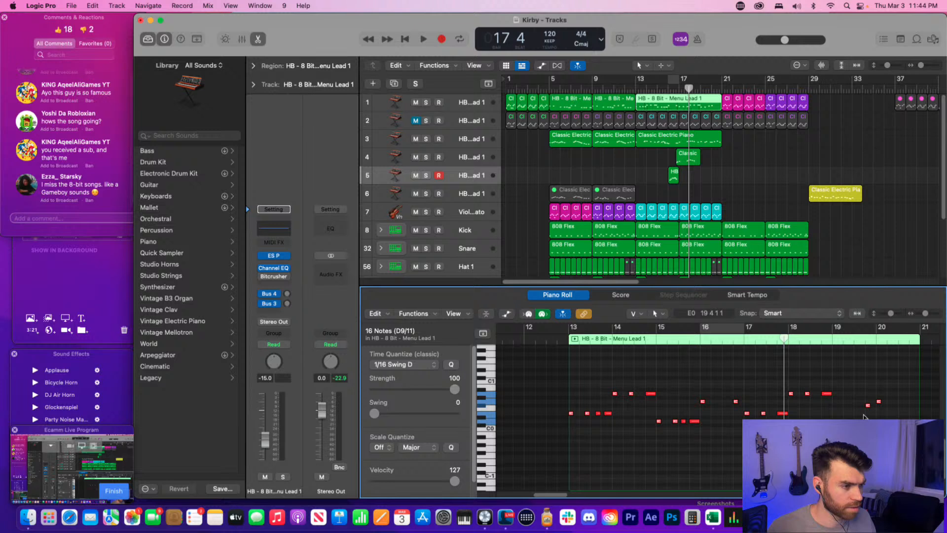
{"action": "scroll", "coordinate": [666, 438], "scroll_direction": "up", "scroll_amount": 3}
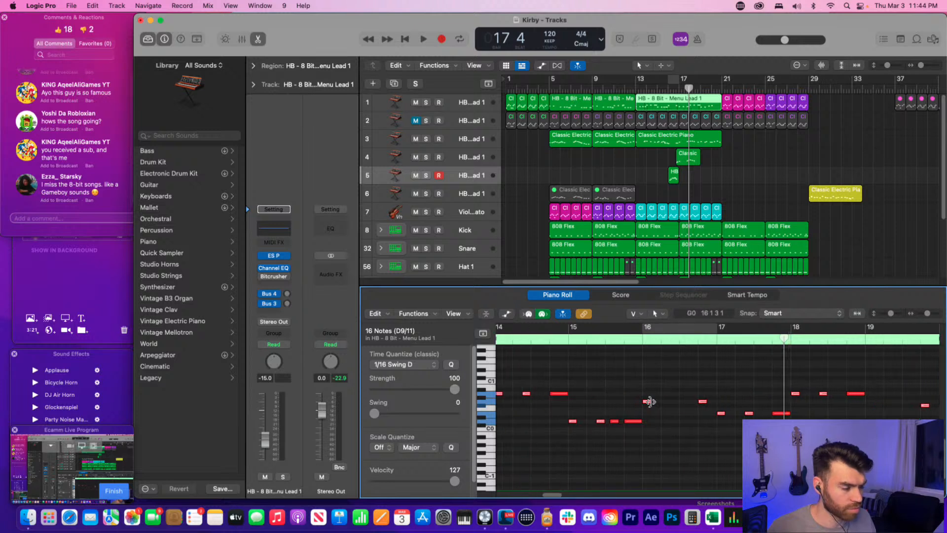
{"action": "scroll", "coordinate": [650, 401], "scroll_direction": "up", "scroll_amount": 3}
{"action": "left_click_drag", "start_coordinate": [639, 403], "coordinate": [638, 413]}
{"action": "scroll", "coordinate": [641, 433], "scroll_direction": "down", "scroll_amount": 4}
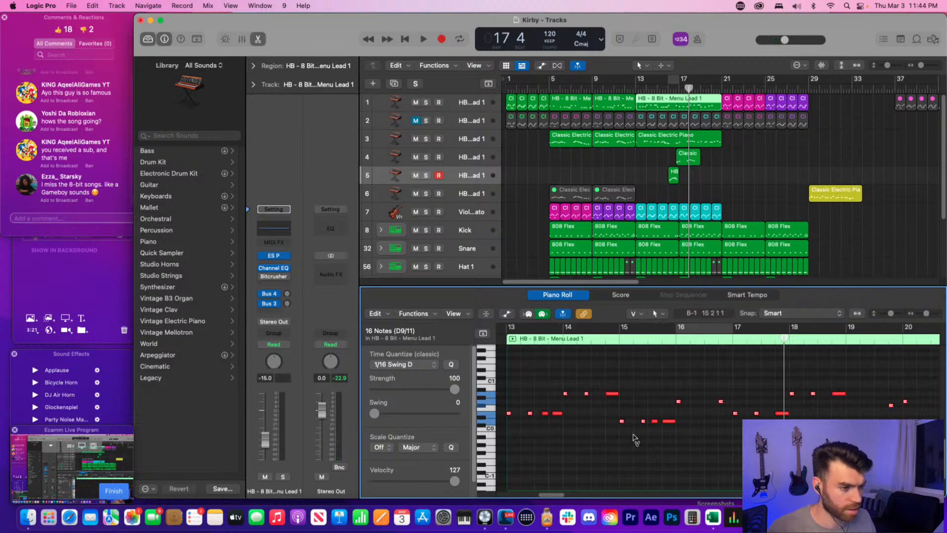
- Shorten the third E0 note of bar 13 and the third D0 note of bar 15 together
{"action": "scroll", "coordinate": [635, 439], "scroll_direction": "left", "scroll_amount": 1}
{"action": "left_click", "coordinate": [555, 413]}
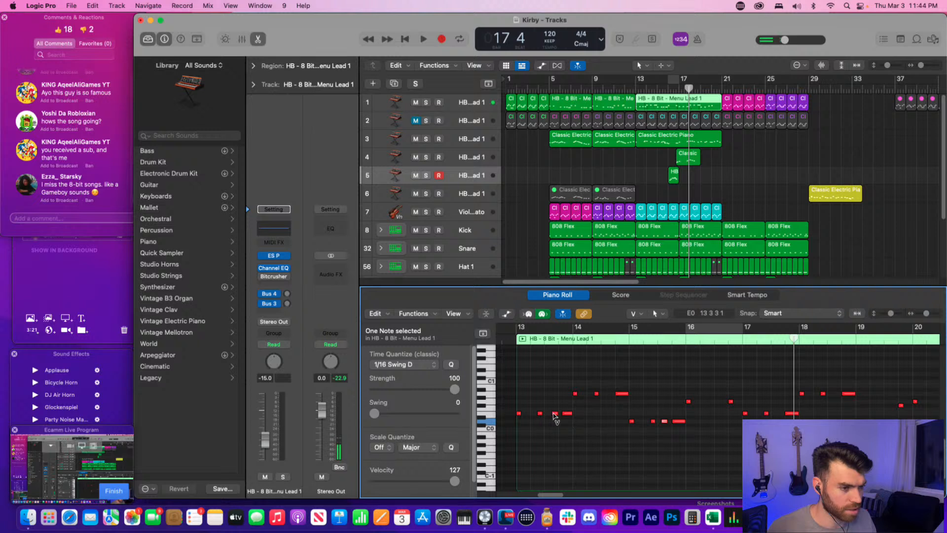
{"action": "left_click", "coordinate": [554, 414], "text": "shift"}
{"action": "key", "text": "super+Right"}
{"action": "key", "text": "super+Right"}
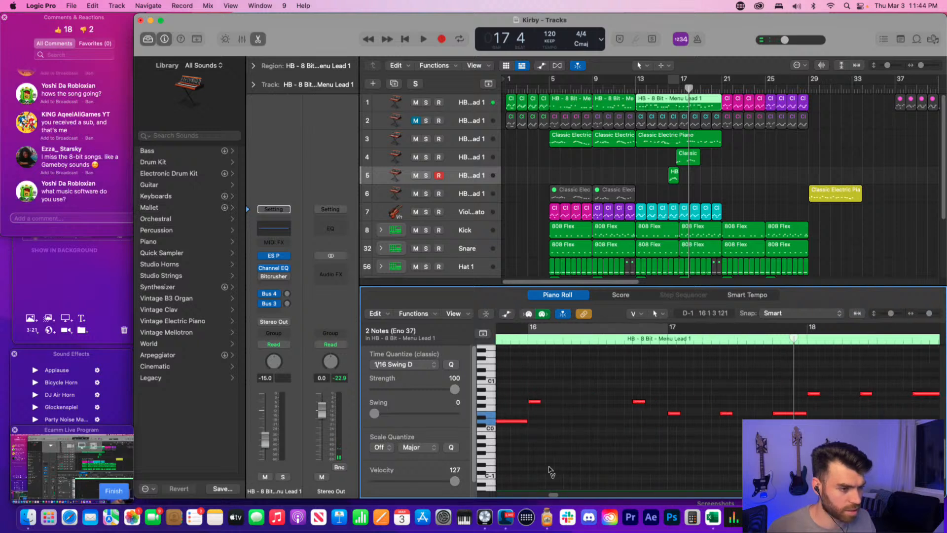
{"action": "scroll", "coordinate": [550, 468], "scroll_direction": "left", "scroll_amount": 4}
{"action": "left_click_drag", "start_coordinate": [672, 421], "coordinate": [665, 427]}
{"action": "left_click", "coordinate": [635, 392]}
- Set the cycle range from bar 13 to bar 17 and play its opening beats
{"action": "left_click", "coordinate": [675, 87]}
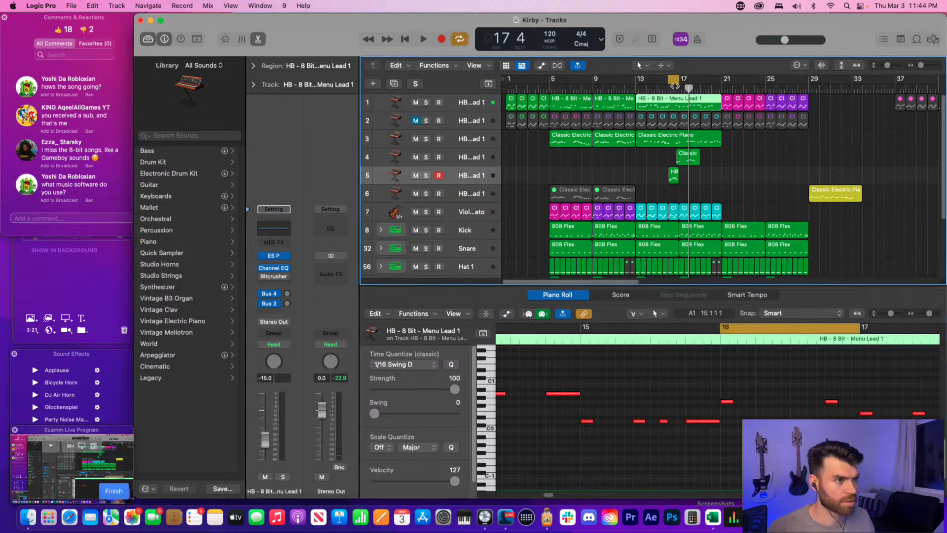
{"action": "left_click_drag", "start_coordinate": [640, 82], "coordinate": [678, 83]}
{"action": "key", "text": "space"}
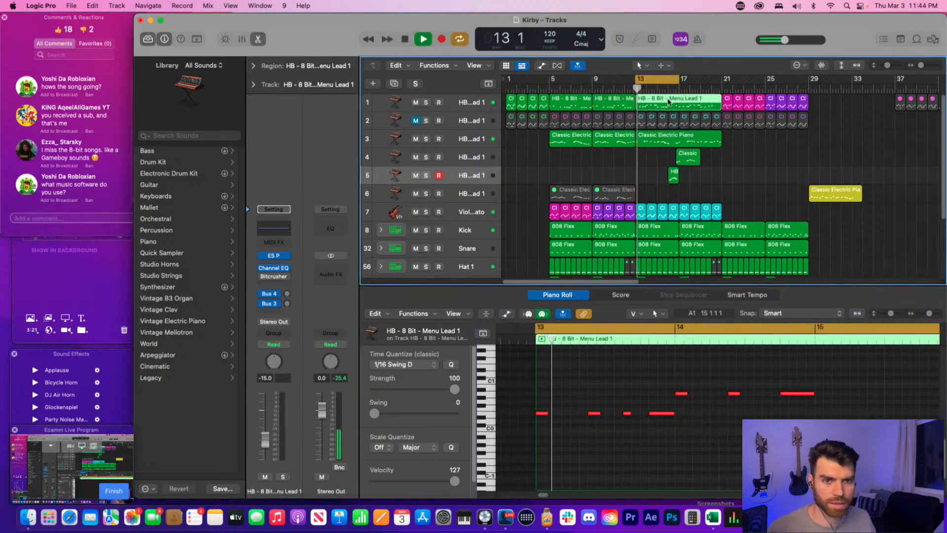
{"action": "key", "text": "space"}
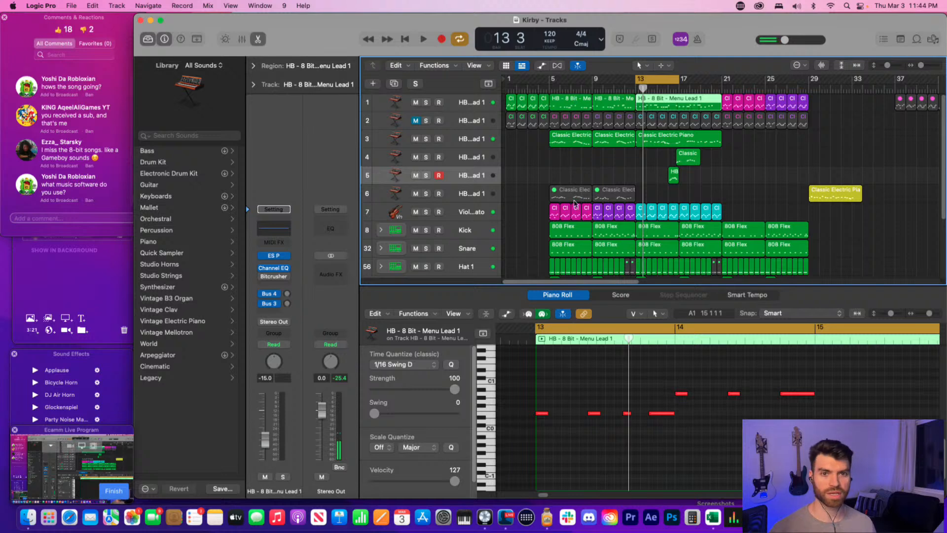
{"action": "left_click", "coordinate": [613, 168]}
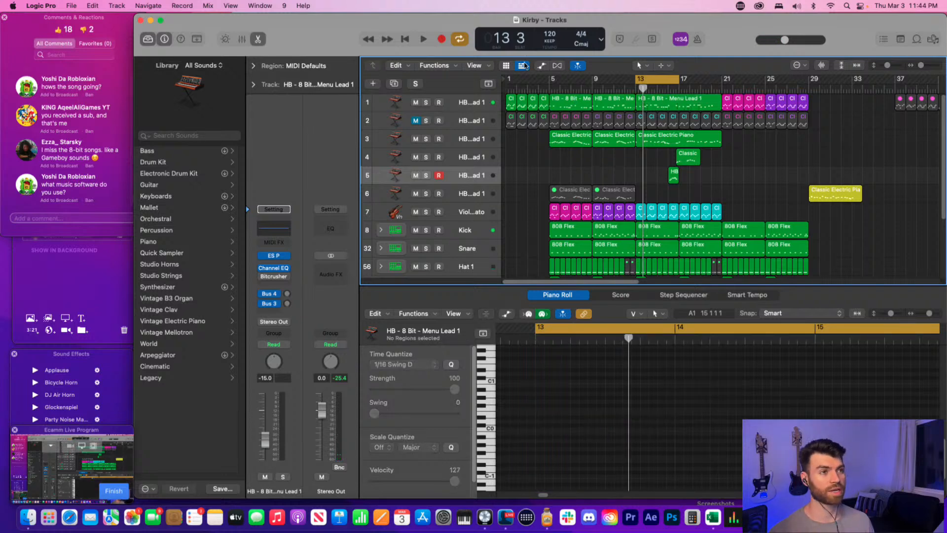
{"action": "left_click", "coordinate": [43, 6]}
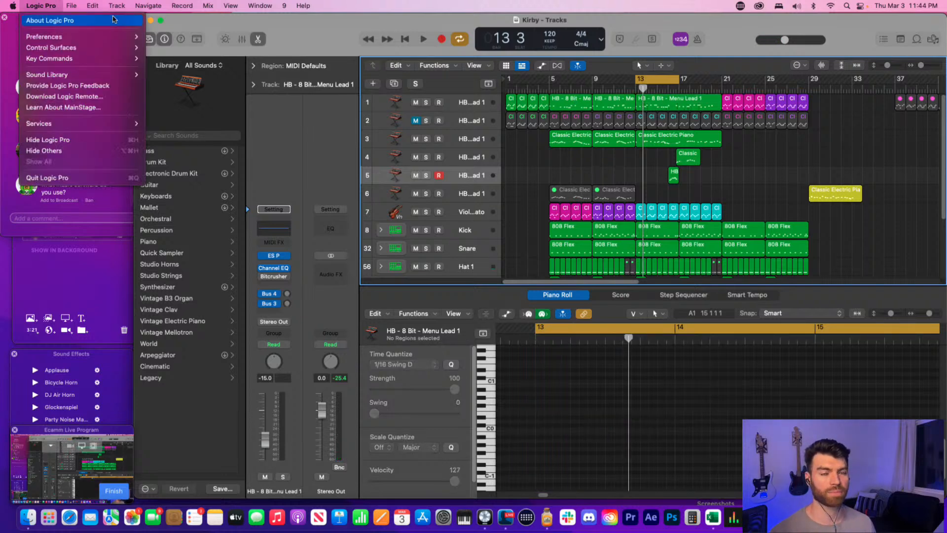
{"action": "left_click", "coordinate": [334, 32]}
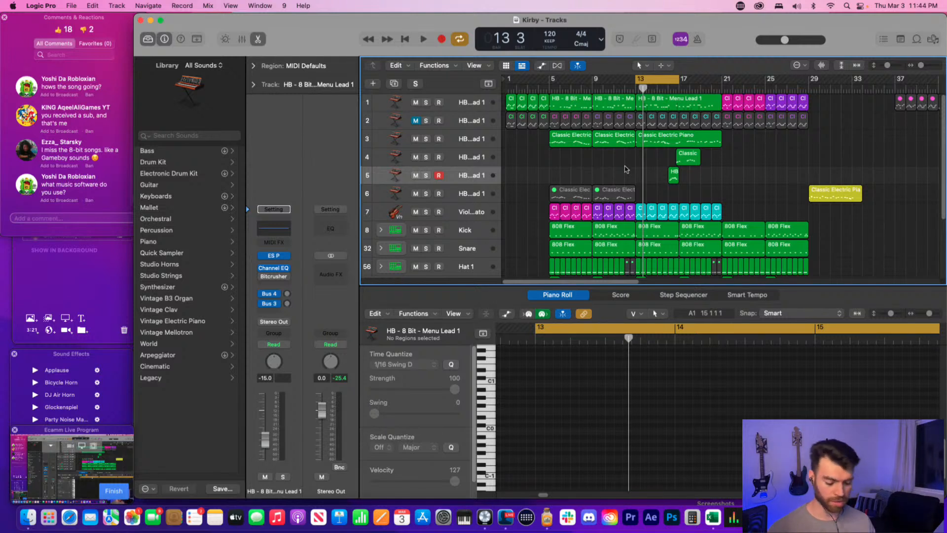
- Save the project and turn off cycle playback
{"action": "key", "text": "super+s"}
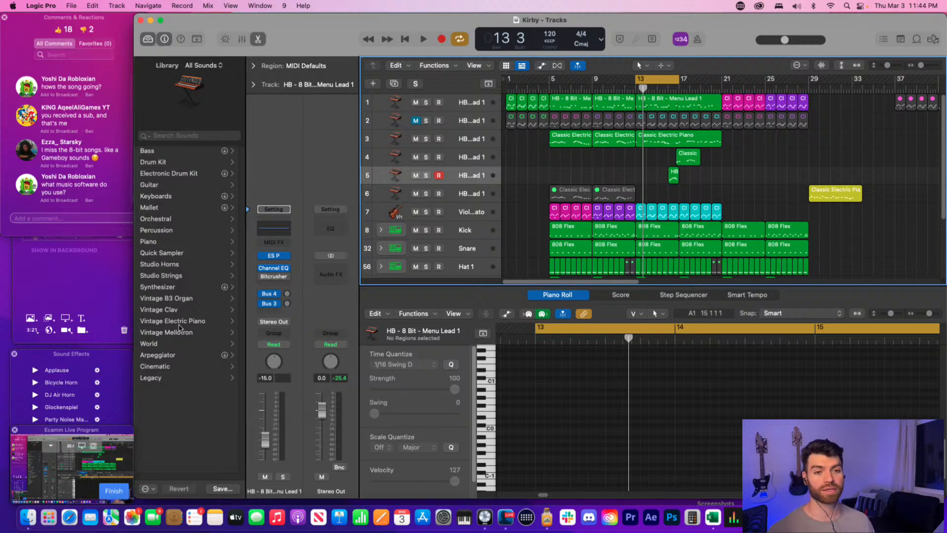
{"action": "key", "text": "super+s"}
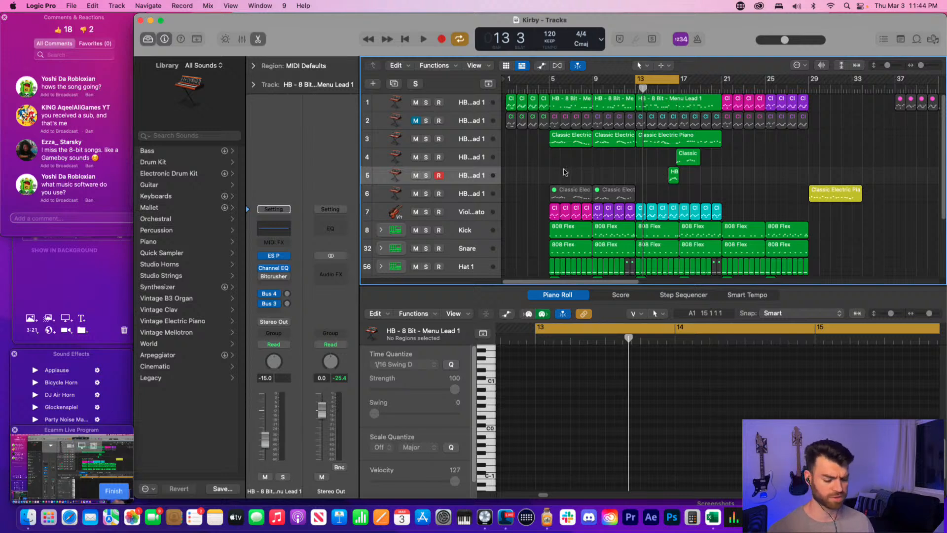
{"action": "key", "text": "super+s"}
{"action": "left_click", "coordinate": [661, 78]}
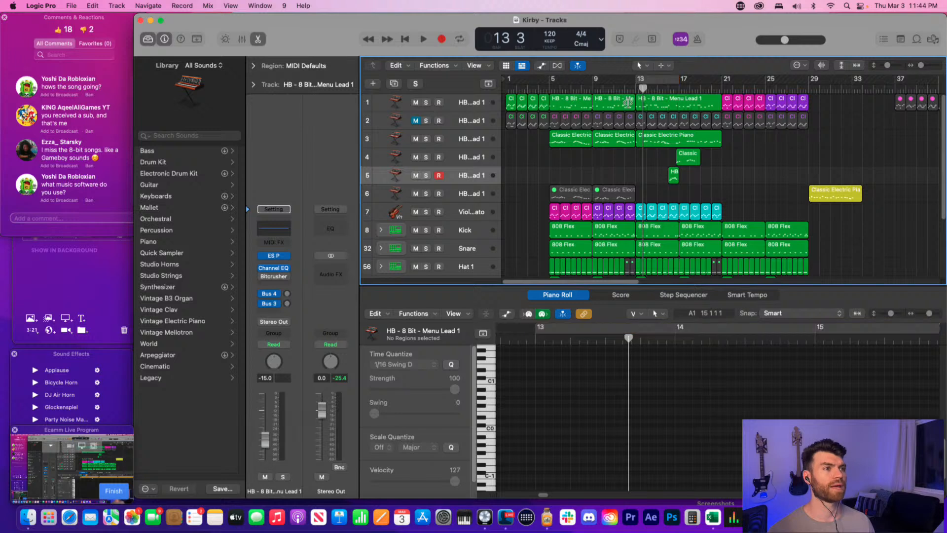
{"action": "key", "text": "super+s"}
- Play briefly from bar 5 and on from bar 13, selecting the track 1 Menu Lead region and replaying the transition from bar 16 into 17
{"action": "left_click", "coordinate": [549, 89]}
{"action": "key", "text": "space"}
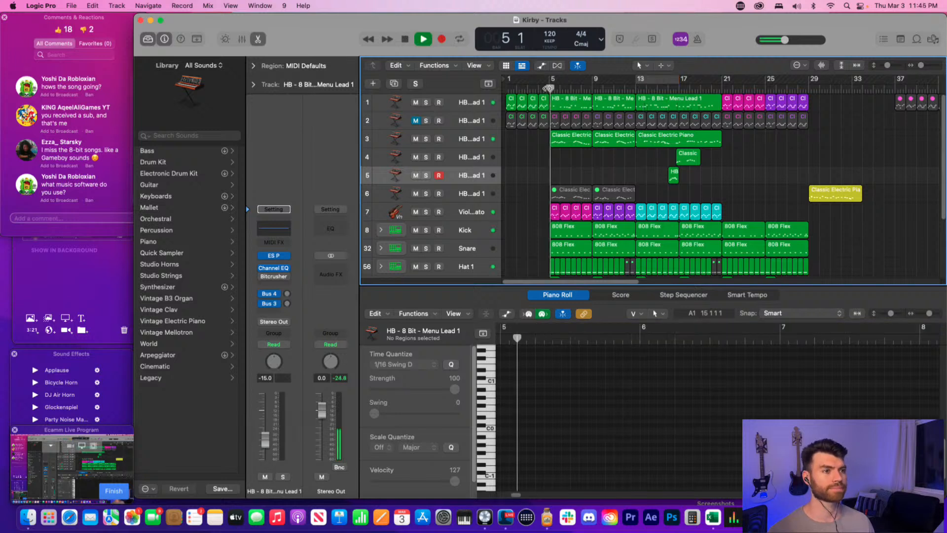
{"action": "left_click", "coordinate": [636, 89]}
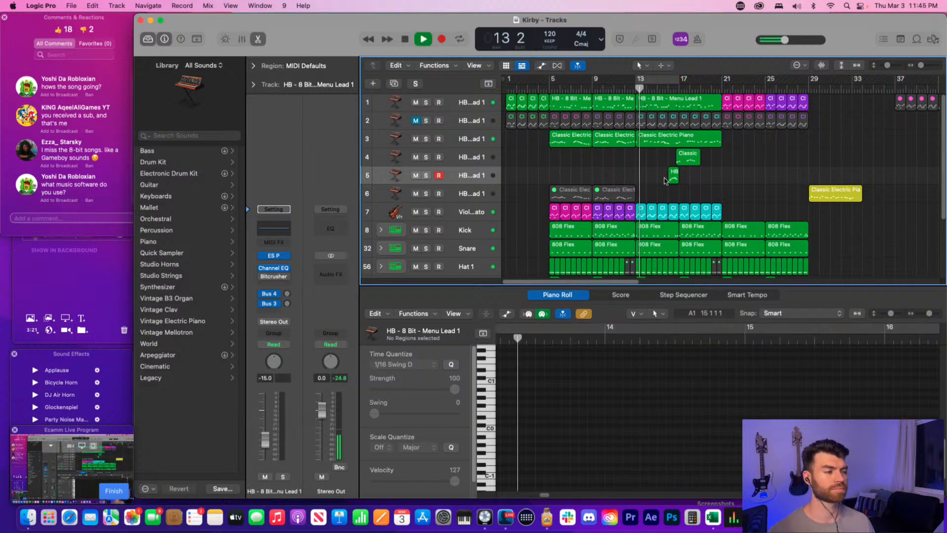
{"action": "left_click", "coordinate": [670, 105]}
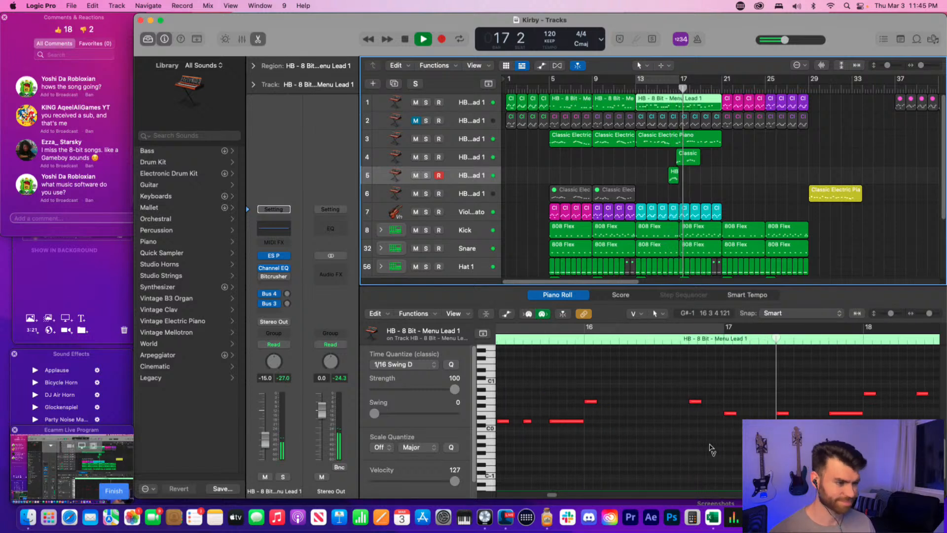
{"action": "left_click", "coordinate": [659, 441]}
{"action": "key", "text": "space"}
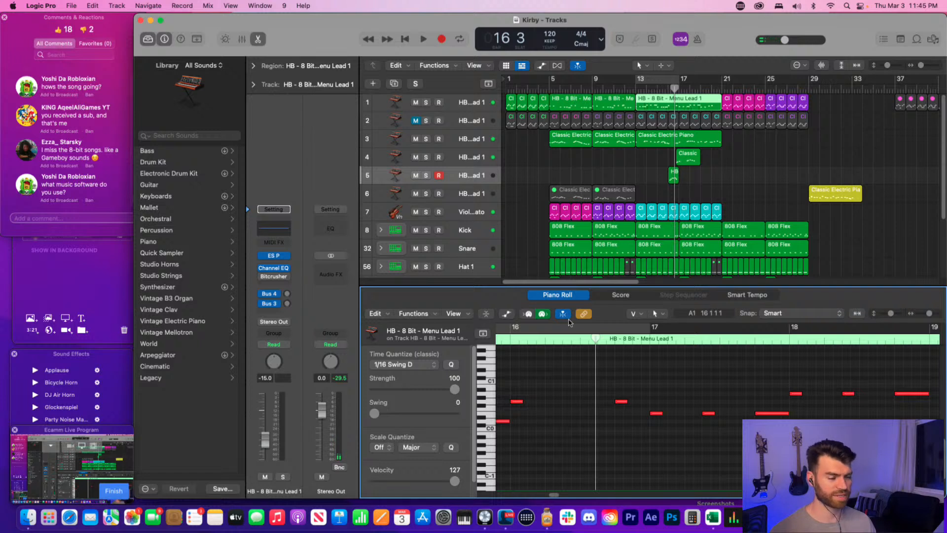
{"action": "left_click", "coordinate": [508, 330]}
{"action": "key", "text": "space"}
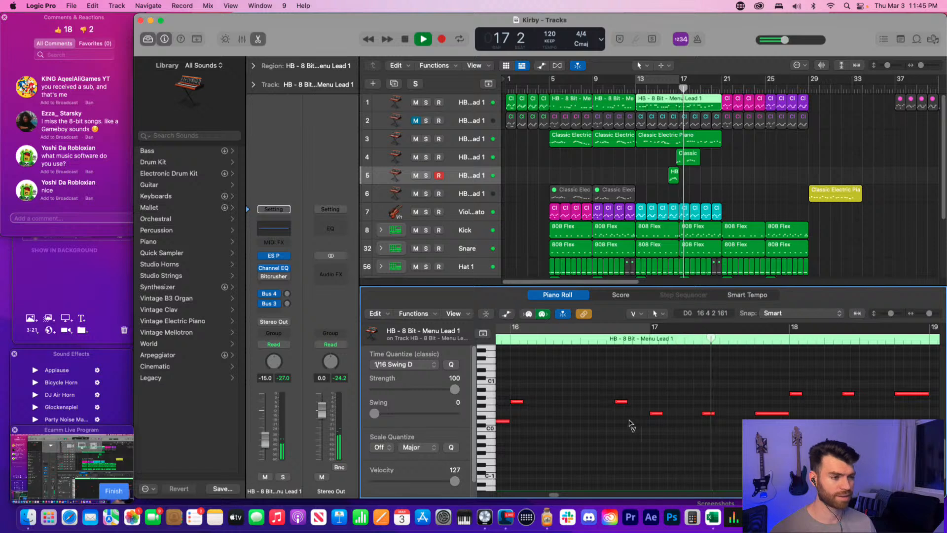
{"action": "key", "text": "space"}
- Lower the G0 note on beat 4 of bar 16 to D0 and play from there into bar 20
{"action": "left_click", "coordinate": [622, 402]}
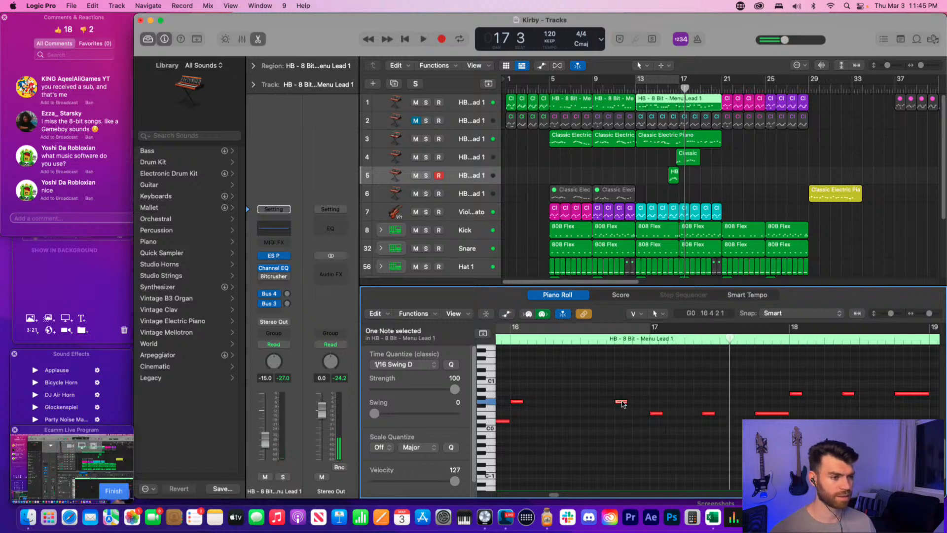
{"action": "left_click_drag", "start_coordinate": [623, 403], "coordinate": [624, 423]}
{"action": "left_click", "coordinate": [605, 339]}
{"action": "key", "text": "space"}
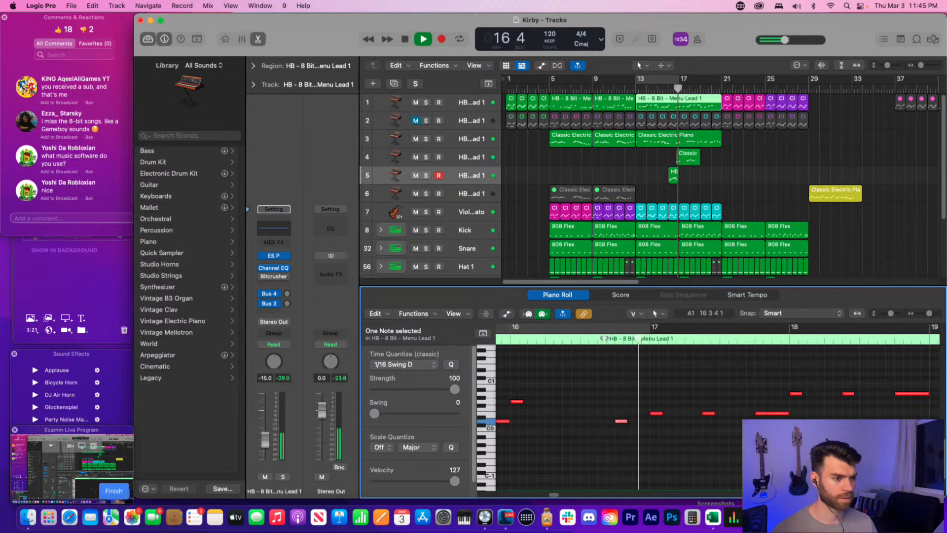
{"action": "left_click", "coordinate": [604, 338]}
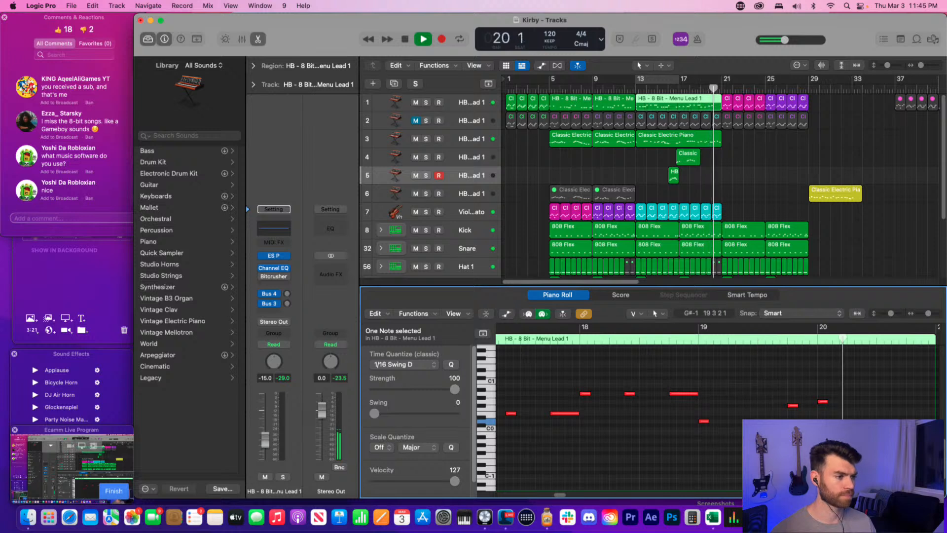
{"action": "key", "text": "space"}
- Play the start of bar 19 and the lead-in from bar 18 beat 2 to check the low notes
{"action": "left_click", "coordinate": [698, 340]}
{"action": "key", "text": "space"}
{"action": "key", "text": "space"}
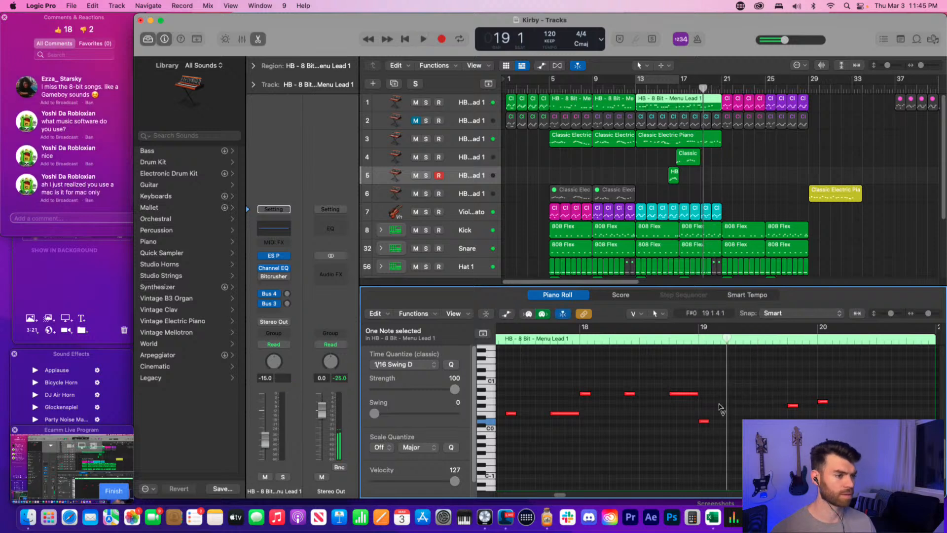
{"action": "left_click", "coordinate": [697, 438]}
{"action": "left_click", "coordinate": [635, 340]}
{"action": "key", "text": "space"}
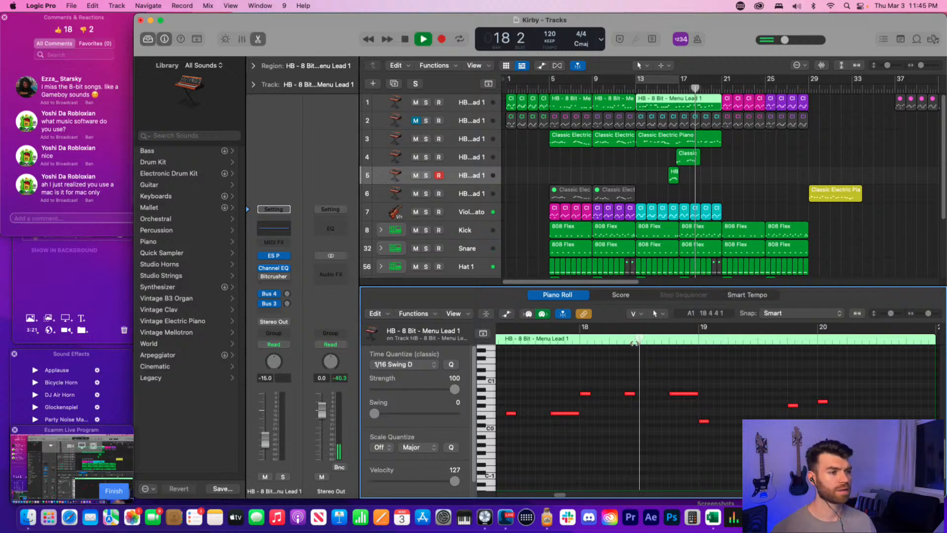
{"action": "key", "text": "space"}
- Raise the first two D0 notes of bar 19 to F#0 and play from bar 18 through them
{"action": "left_click", "coordinate": [704, 421]}
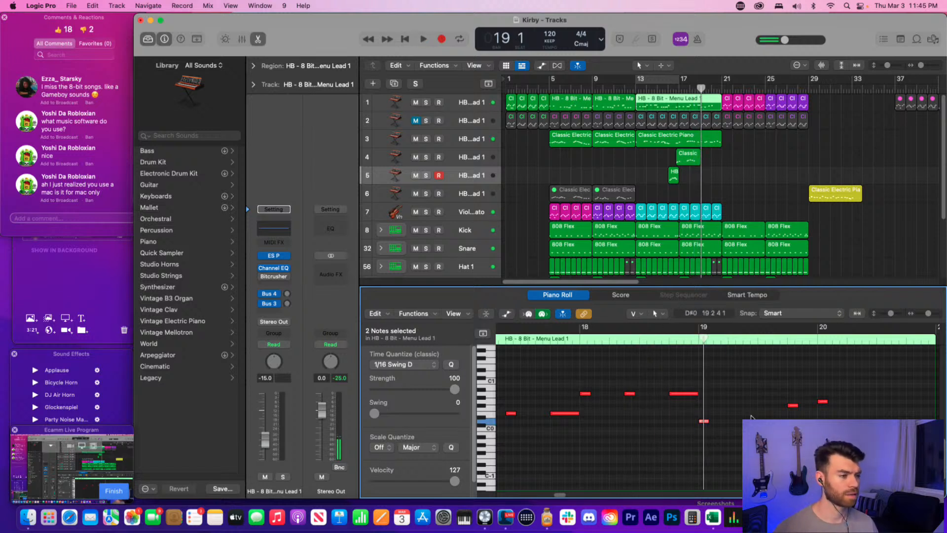
{"action": "left_click_drag", "start_coordinate": [751, 422], "coordinate": [751, 409]}
{"action": "left_click", "coordinate": [617, 337]}
{"action": "key", "text": "space"}
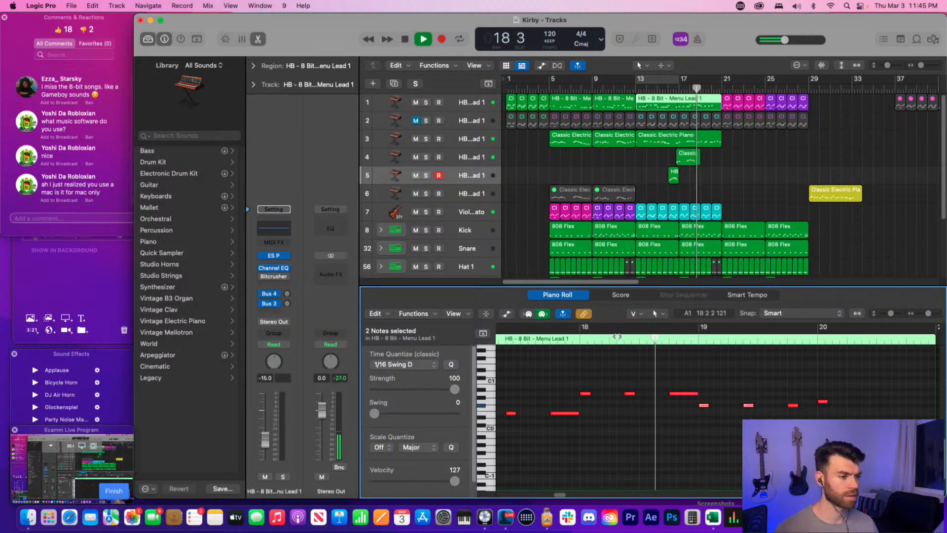
{"action": "key", "text": "space"}
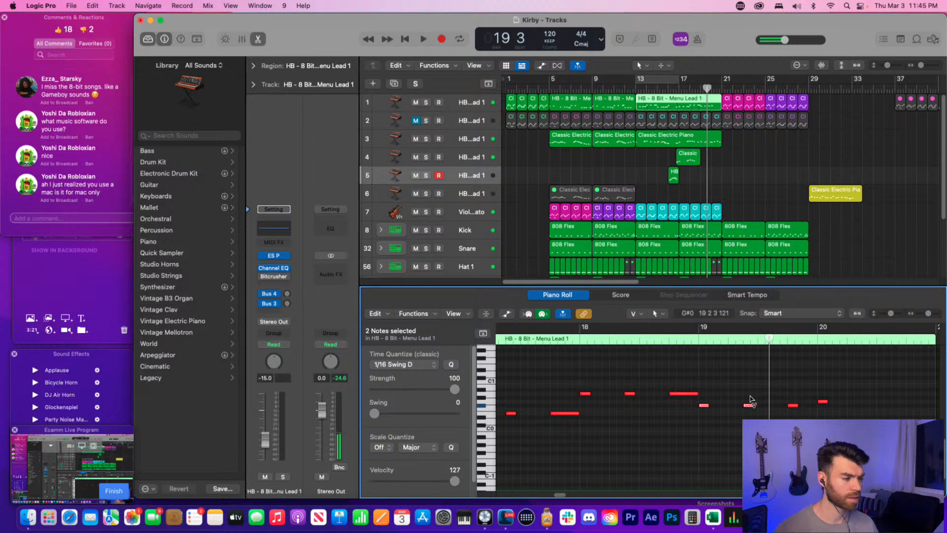
- Lower the F#0 note on beat 4 of bar 19 to D0 and place the playhead at bar 18
{"action": "left_click_drag", "start_coordinate": [795, 406], "coordinate": [796, 418]}
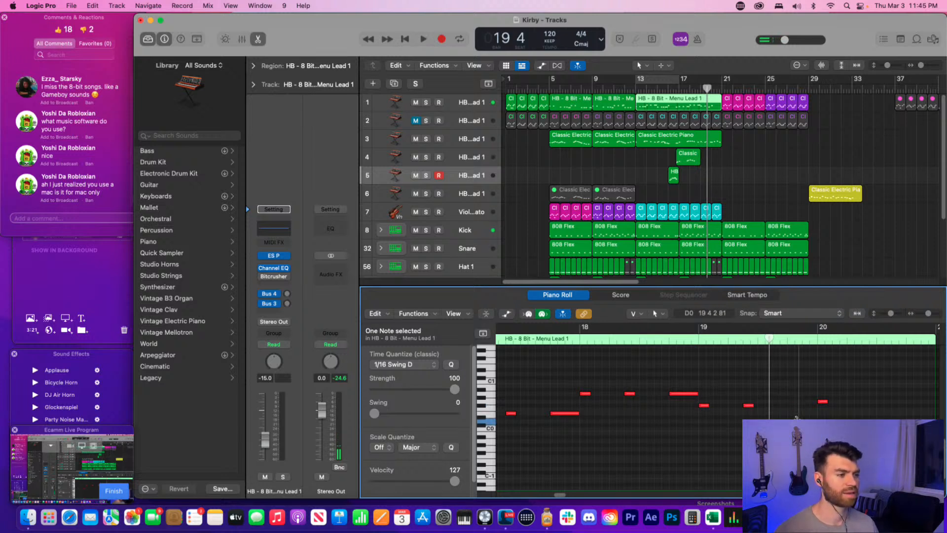
{"action": "left_click", "coordinate": [713, 417]}
{"action": "left_click_drag", "start_coordinate": [752, 394], "coordinate": [770, 408]}
{"action": "left_click", "coordinate": [717, 394]}
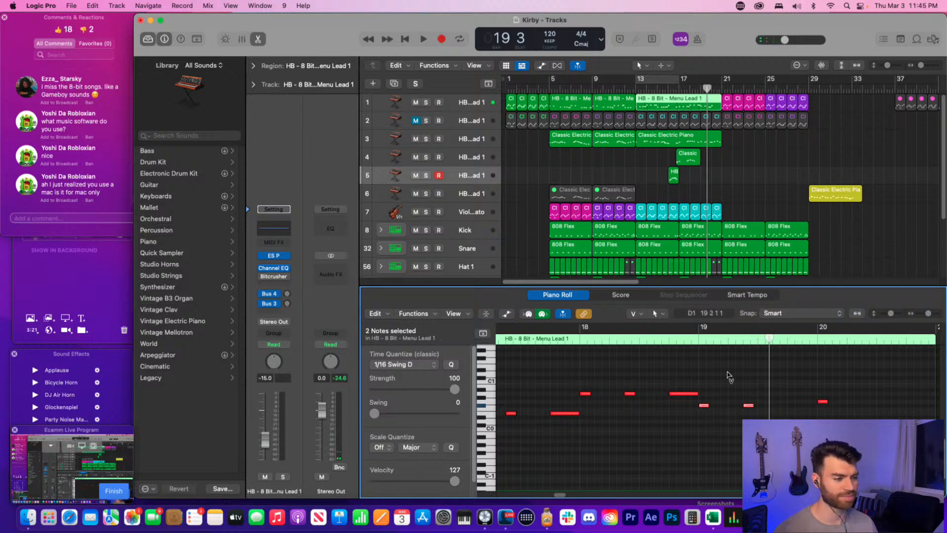
{"action": "left_click", "coordinate": [728, 374]}
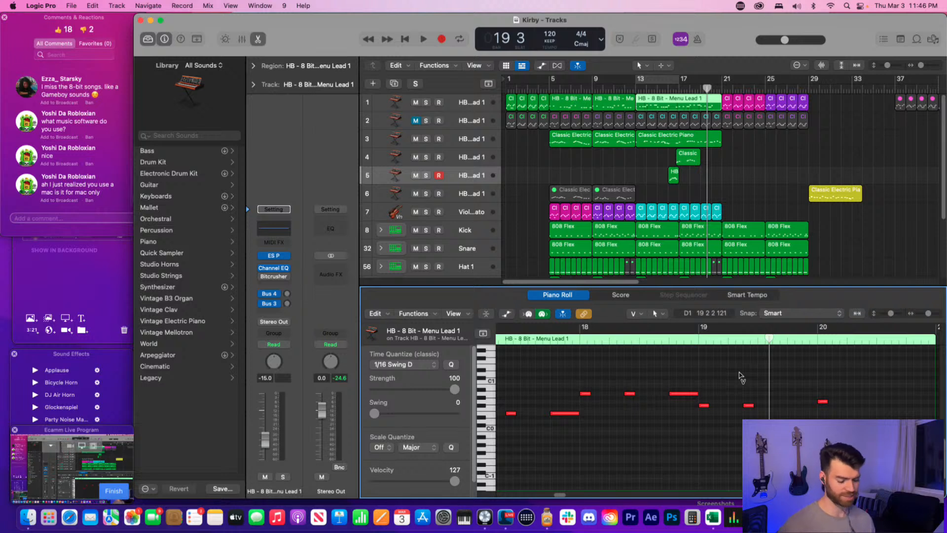
{"action": "left_click", "coordinate": [574, 340]}
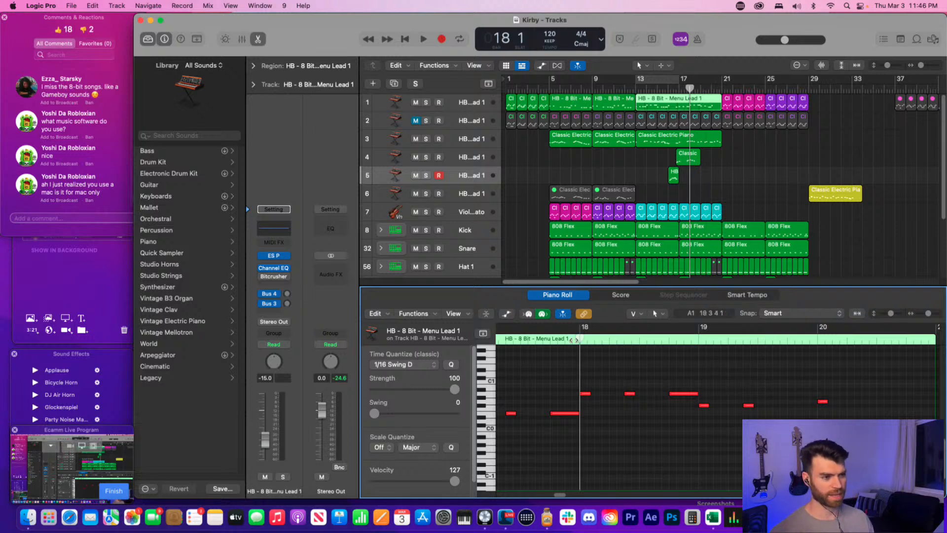
- Play the low-note part from bar 18 into bar 20 and audition the first note of bar 19
{"action": "key", "text": "space"}
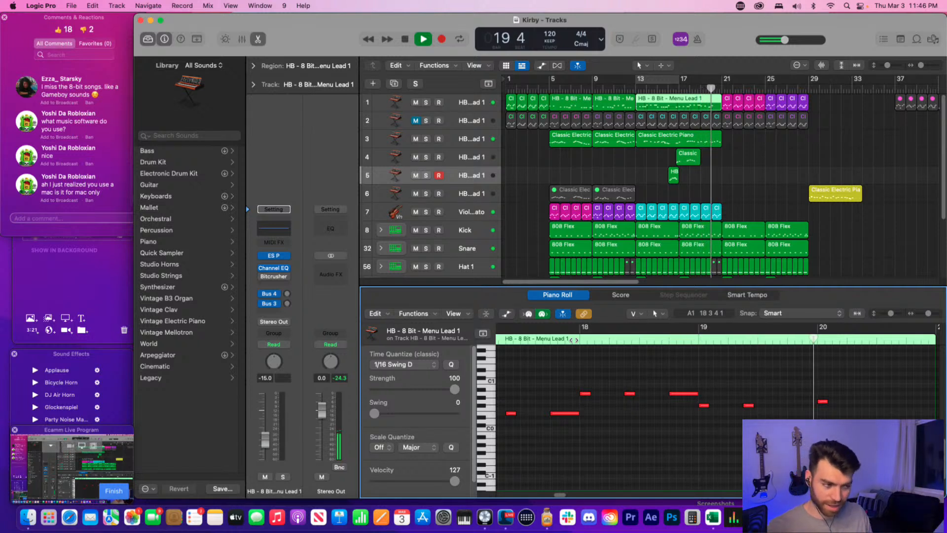
{"action": "key", "text": "space"}
{"action": "left_click", "coordinate": [705, 405]}
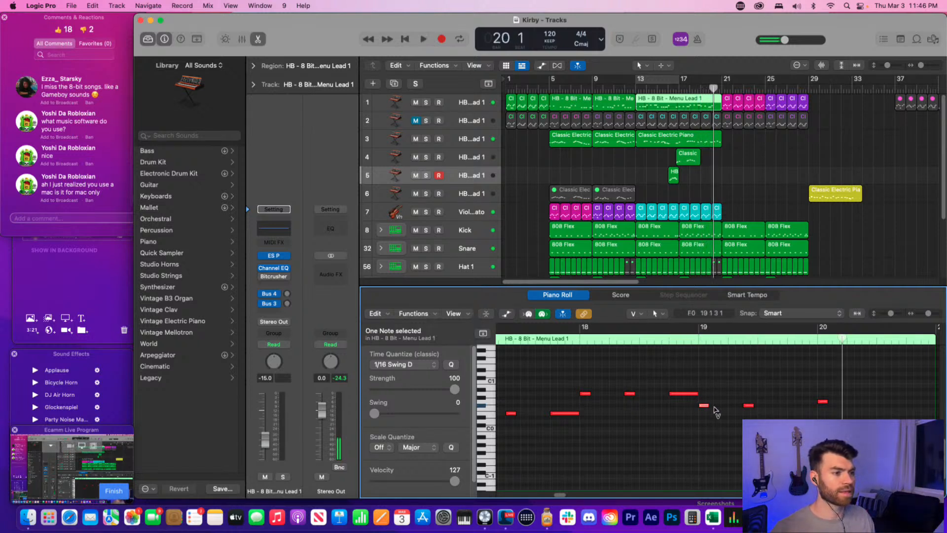
{"action": "left_click", "coordinate": [735, 215]}
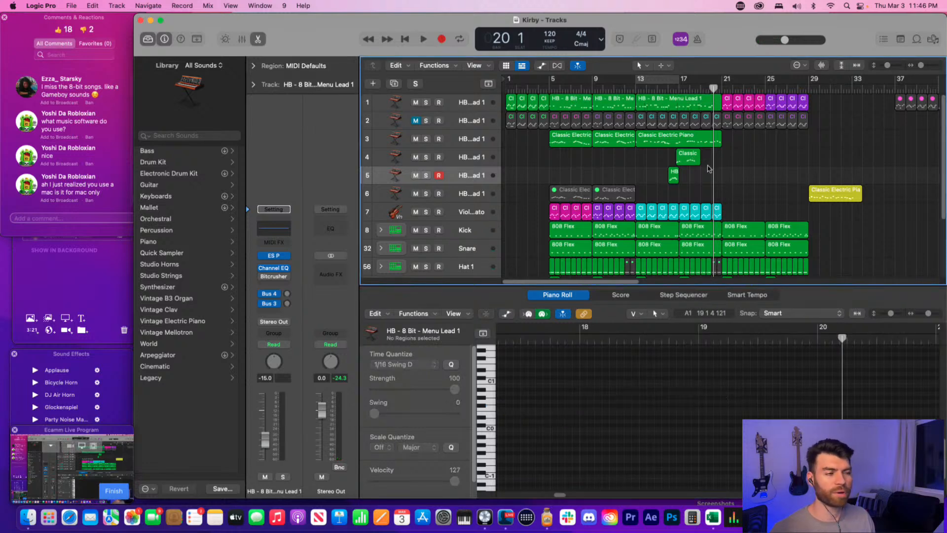
- Open the bars 13–20 Classic Electric Piano region on track 3 and play its melody from the end of bar 17 through bar 19
{"action": "left_click", "coordinate": [698, 142]}
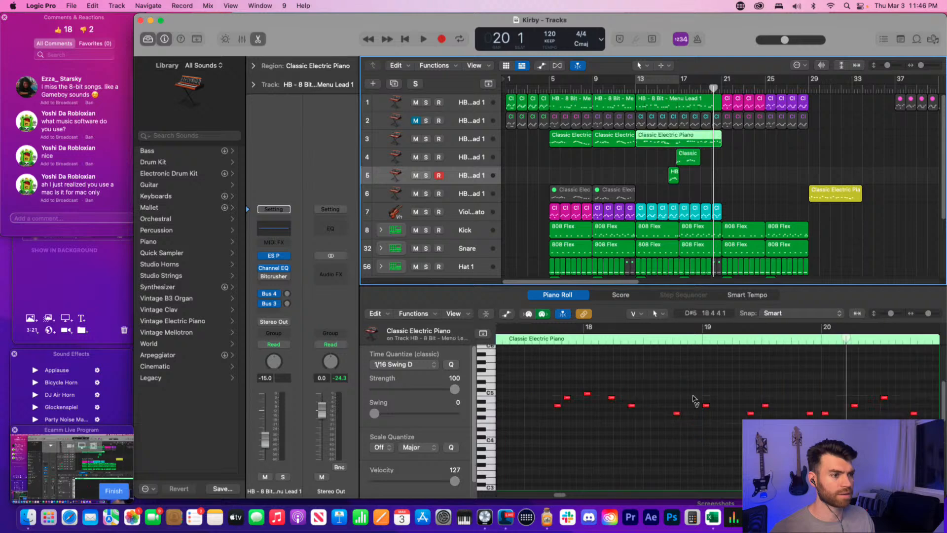
{"action": "left_click", "coordinate": [550, 337]}
{"action": "key", "text": "space"}
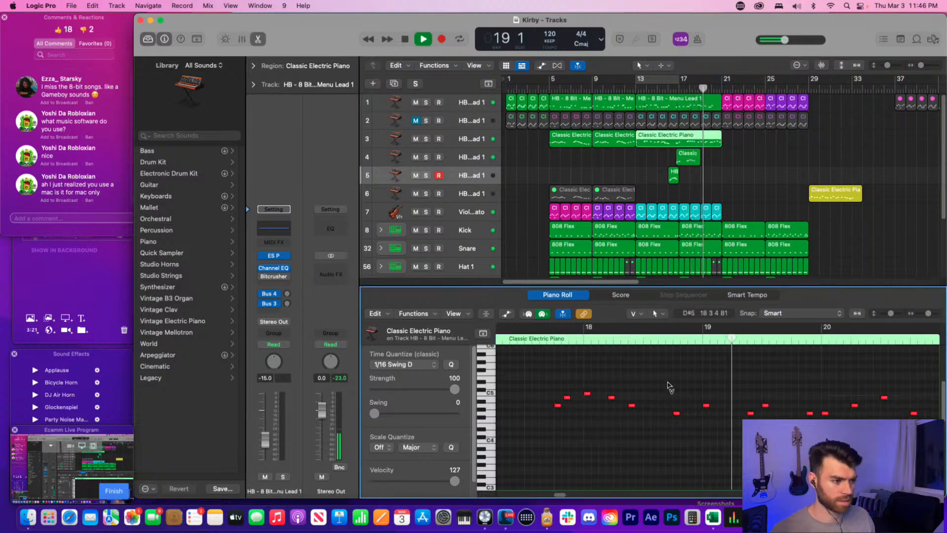
{"action": "key", "text": "space"}
- Audition the melody's last note in bar 18 and the A4 at bar 19, replaying the passage from late bar 18
{"action": "left_click", "coordinate": [642, 413]}
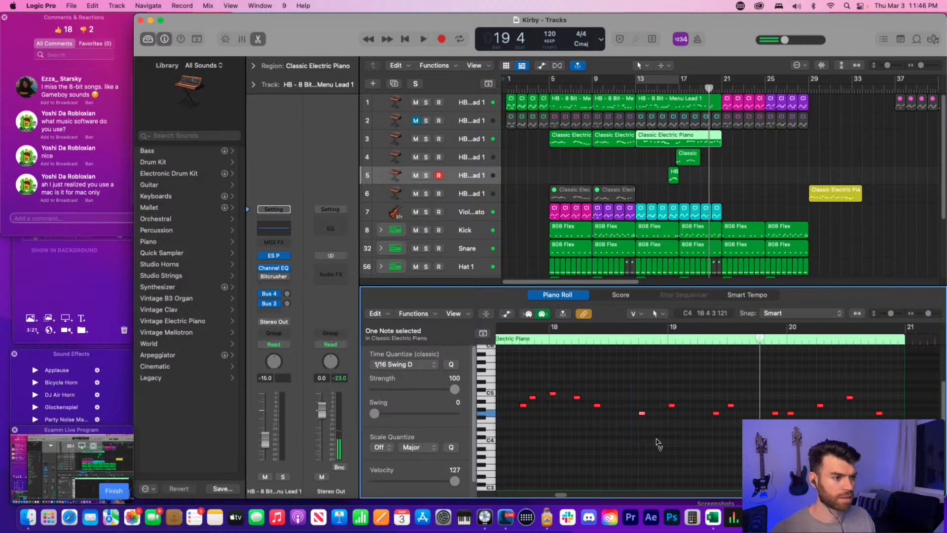
{"action": "left_click", "coordinate": [672, 406]}
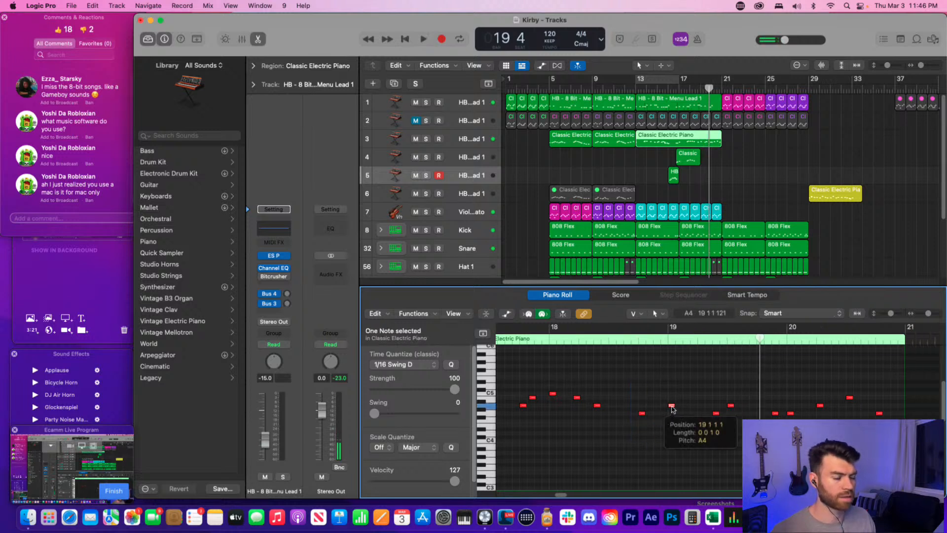
{"action": "left_click", "coordinate": [652, 342]}
{"action": "key", "text": "space"}
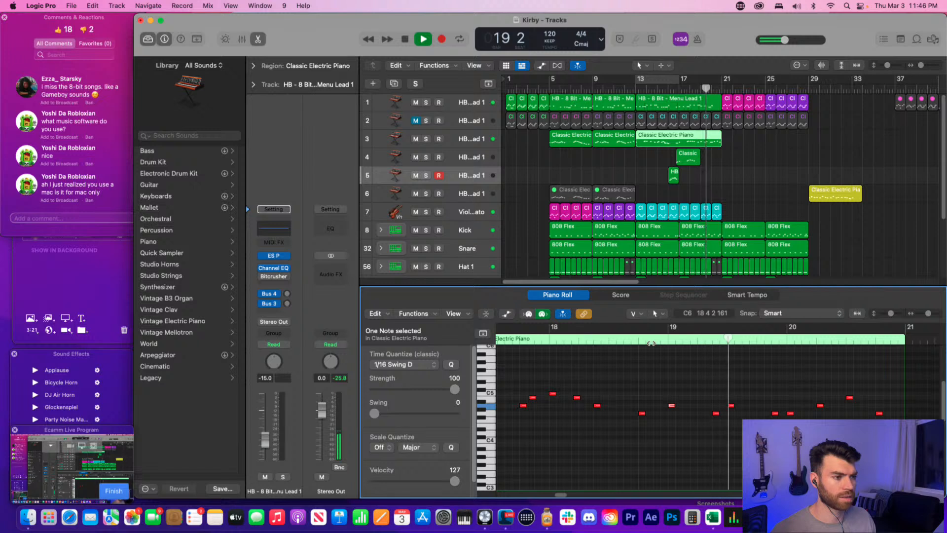
{"action": "key", "text": "space"}
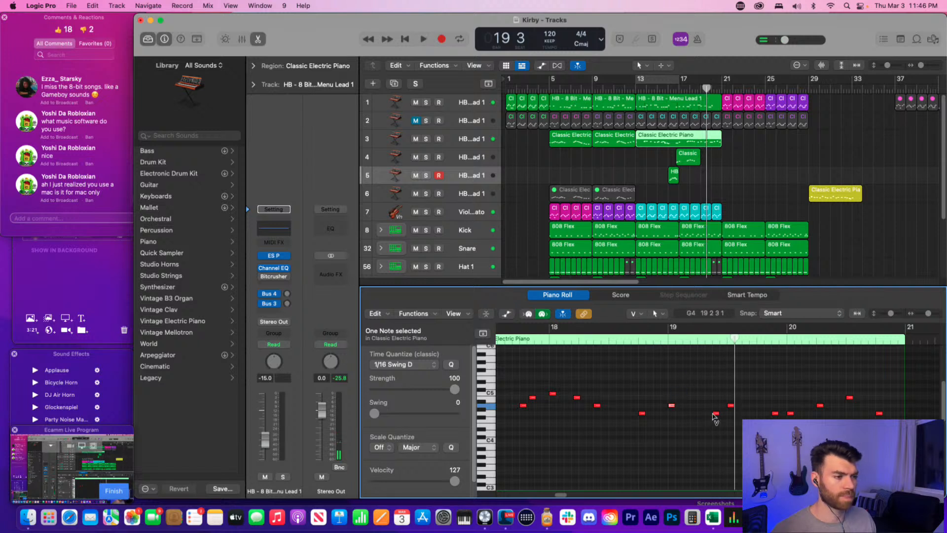
{"action": "left_click", "coordinate": [609, 339]}
{"action": "key", "text": "space"}
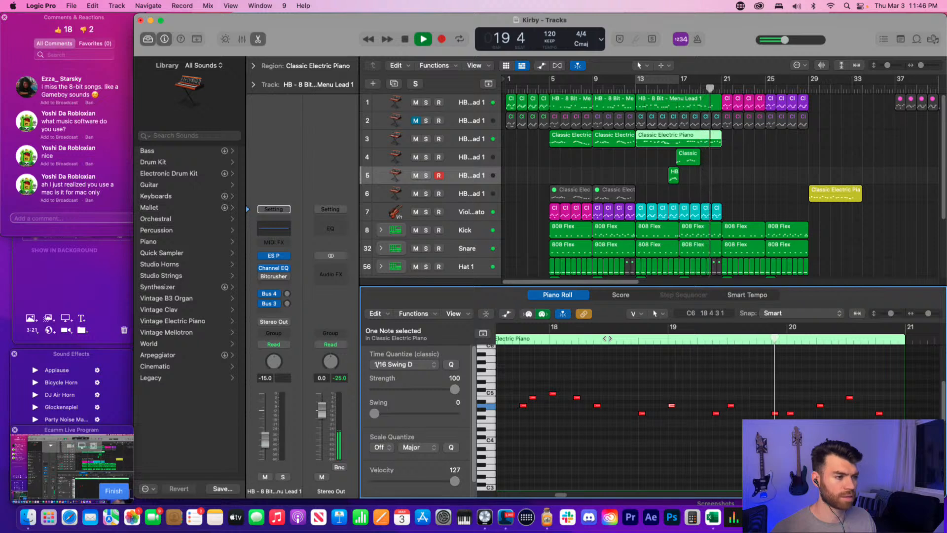
{"action": "key", "text": "space"}
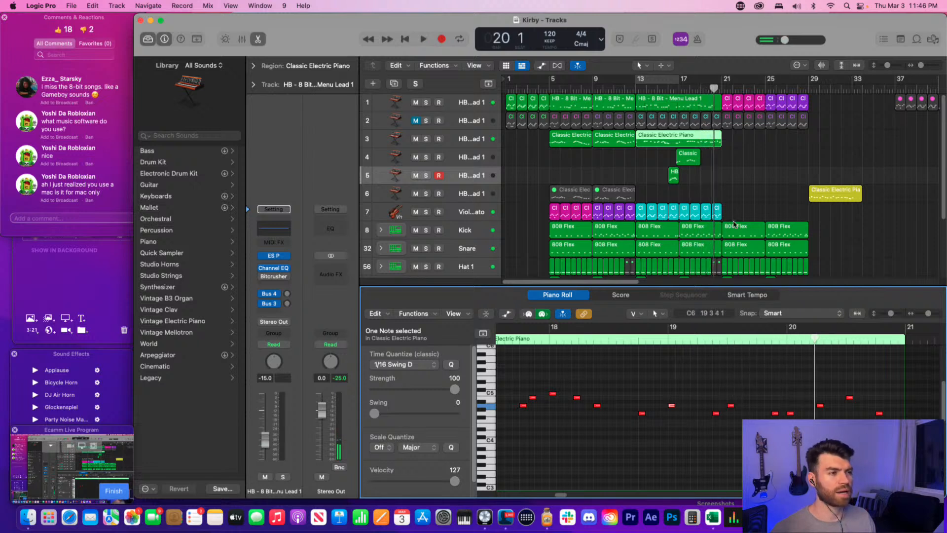
- Play the Classic Electric Piano melody from bar 17 beat 4 into the start of bar 19
{"action": "left_click", "coordinate": [638, 354]}
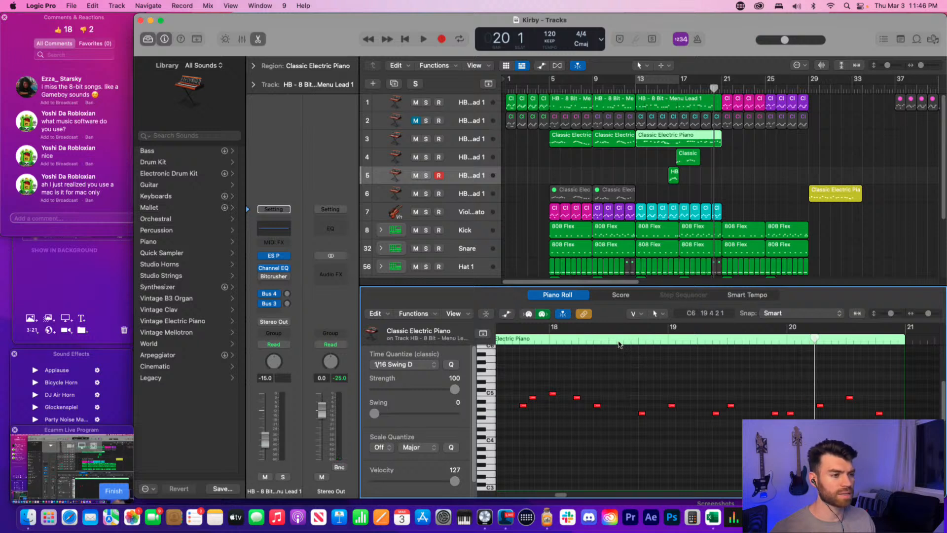
{"action": "left_click", "coordinate": [536, 339]}
{"action": "key", "text": "space"}
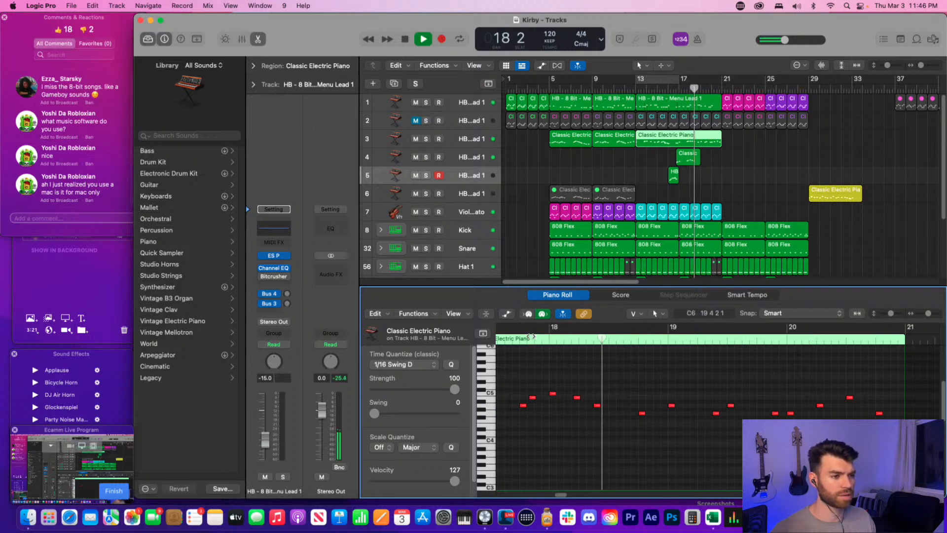
{"action": "key", "text": "space"}
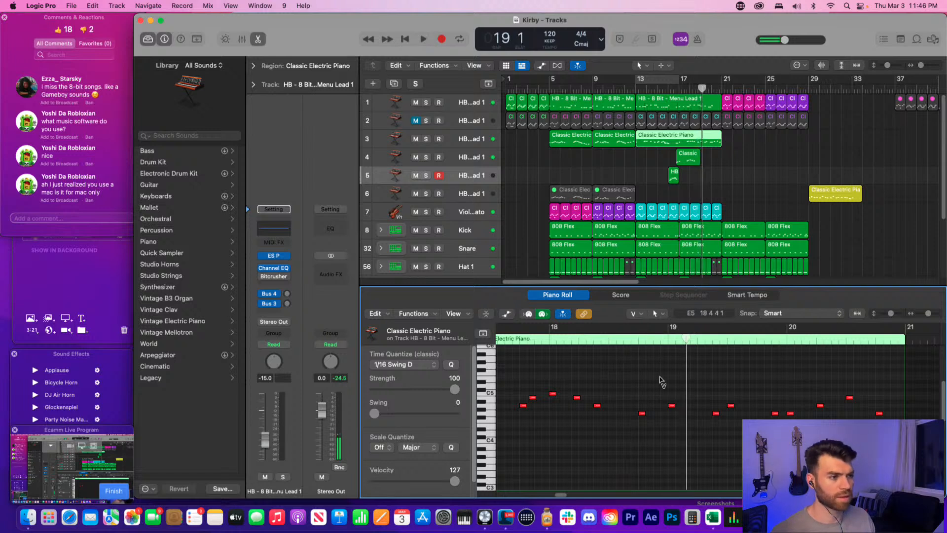
- Audition the A4 note starting bar 19 and repeatedly play from bar 18 beat 4 to check the bar 19 melody
{"action": "left_click", "coordinate": [672, 406]}
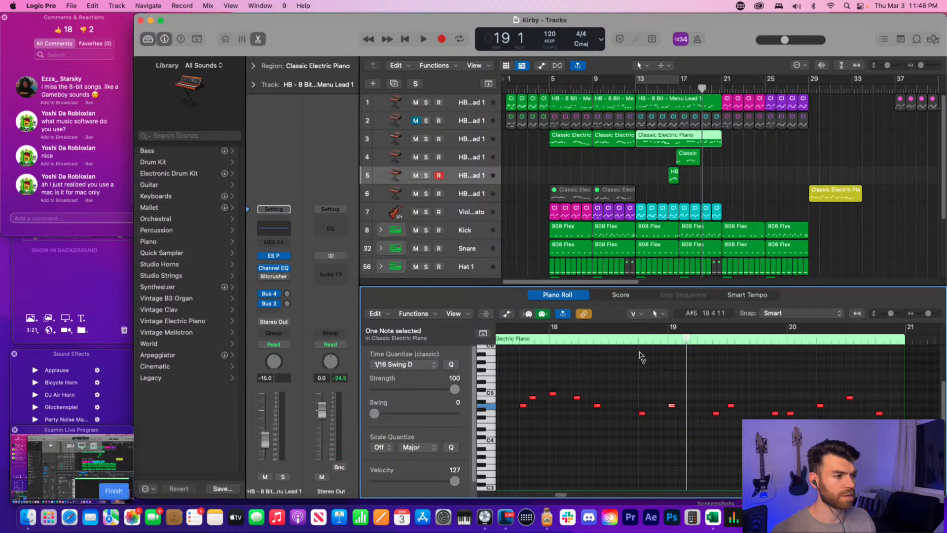
{"action": "left_click", "coordinate": [661, 338]}
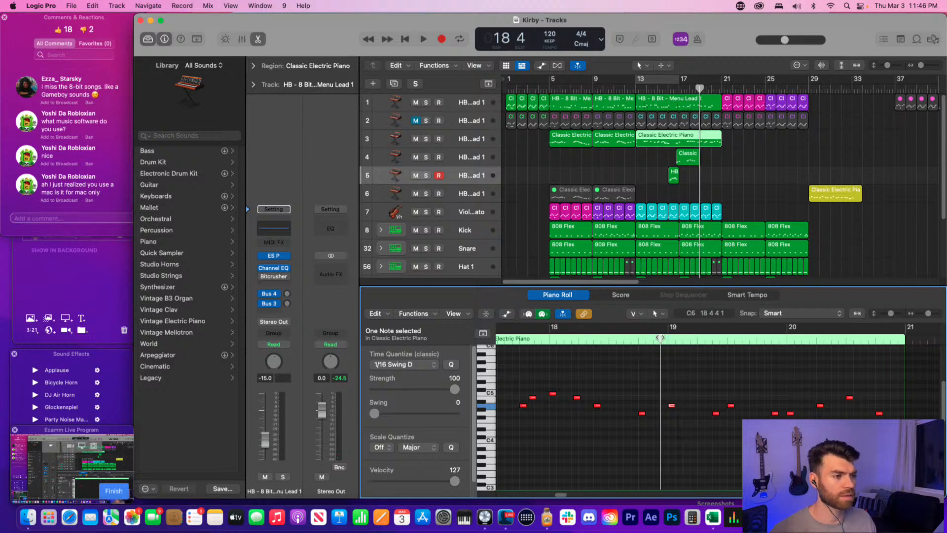
{"action": "key", "text": "space"}
{"action": "key", "text": "space"}
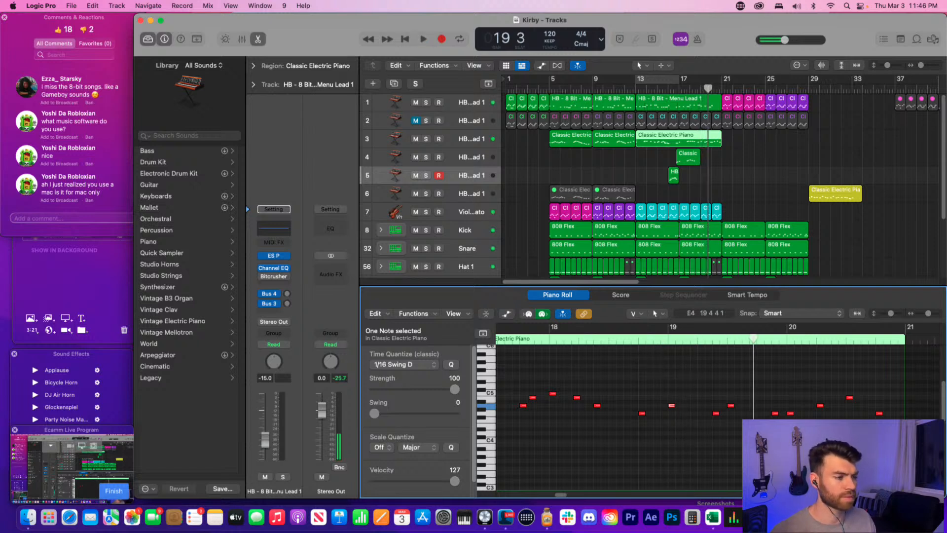
{"action": "key", "text": "space"}
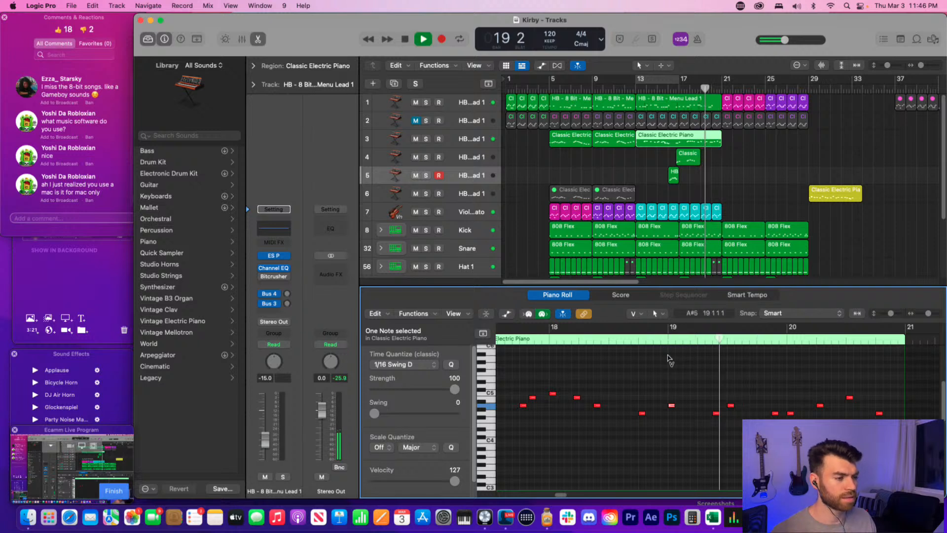
{"action": "key", "text": "space"}
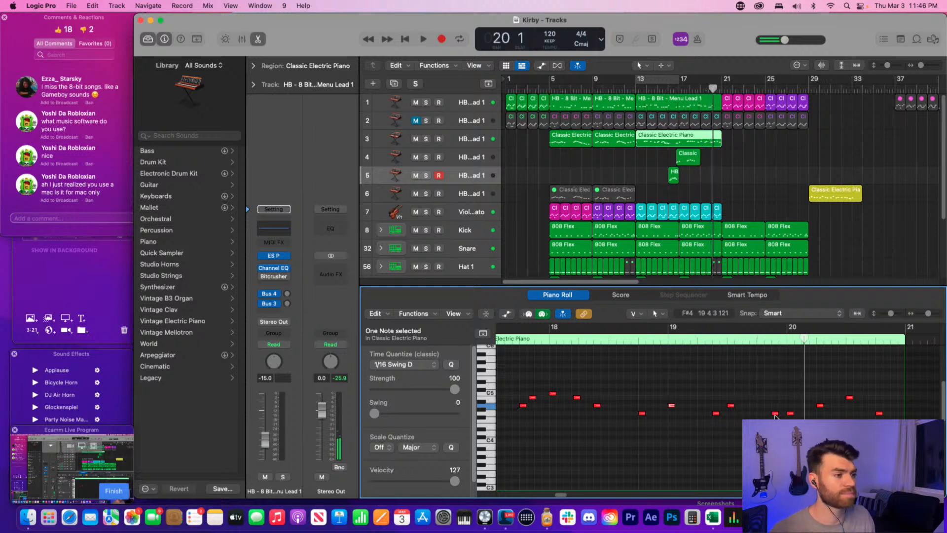
{"action": "key", "text": "space"}
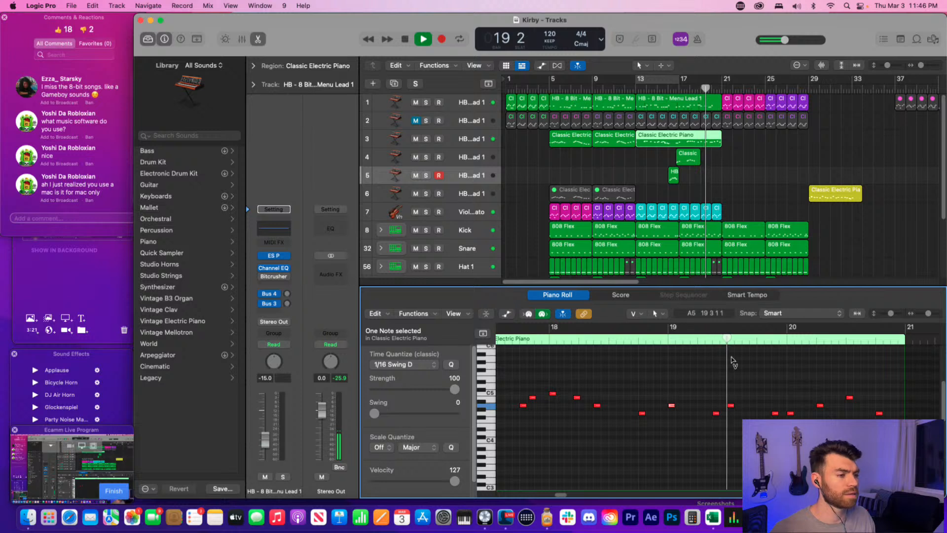
{"action": "key", "text": "space"}
{"action": "key", "text": "space"}
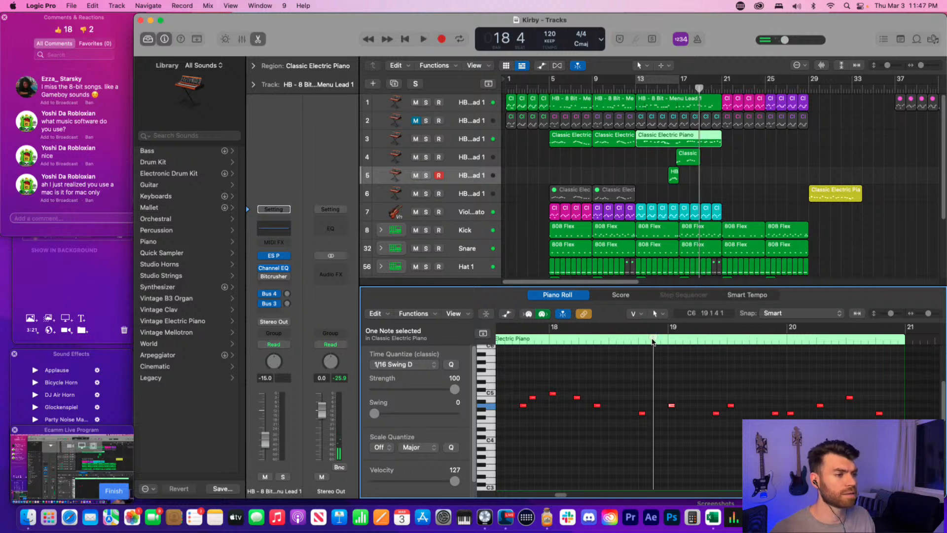
{"action": "key", "text": "space"}
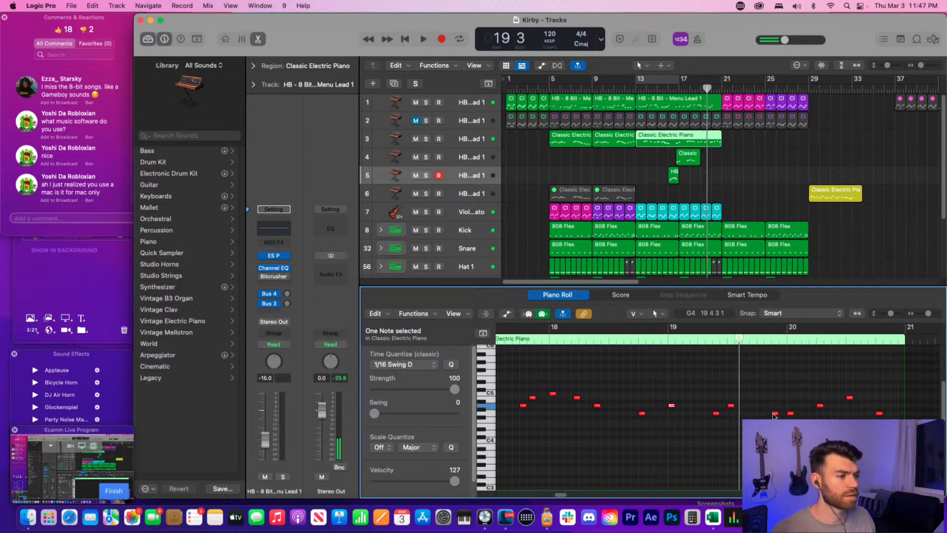
- Copy the G4 note on beat 4 of bar 19 to B4 late in beat 3 and play from bar 19
{"action": "left_click", "coordinate": [769, 413]}
{"action": "left_click_drag", "start_coordinate": [773, 413], "coordinate": [750, 397], "text": "alt"}
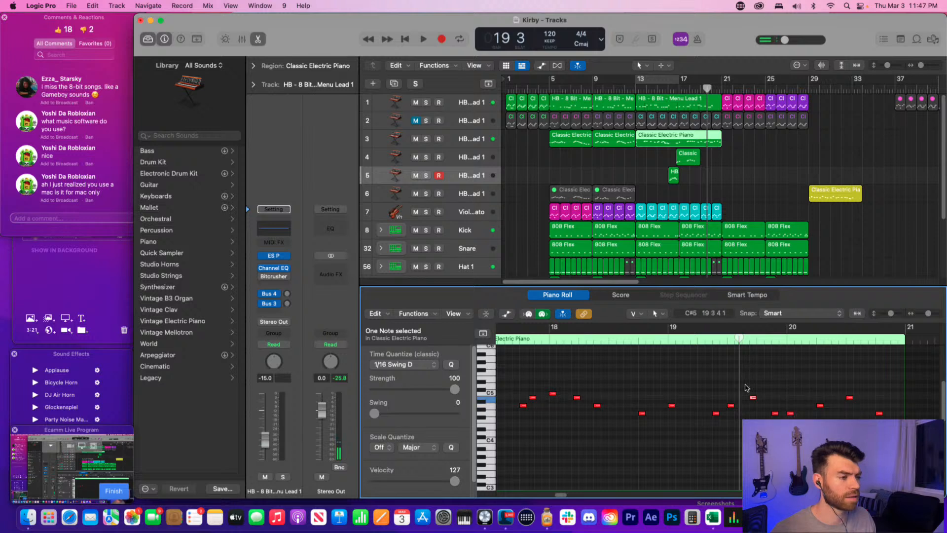
{"action": "left_click", "coordinate": [701, 341]}
{"action": "key", "text": "space"}
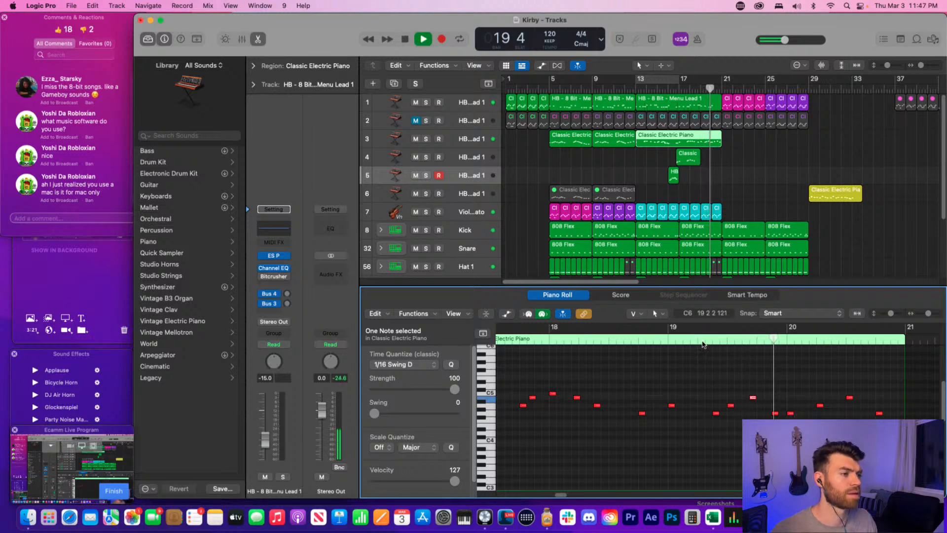
- Raise the G4 note on beat 4 of bar 19 to A4 and play from beat 2 into bar 20
{"action": "left_click_drag", "start_coordinate": [775, 413], "coordinate": [775, 405]}
{"action": "left_click", "coordinate": [700, 342]}
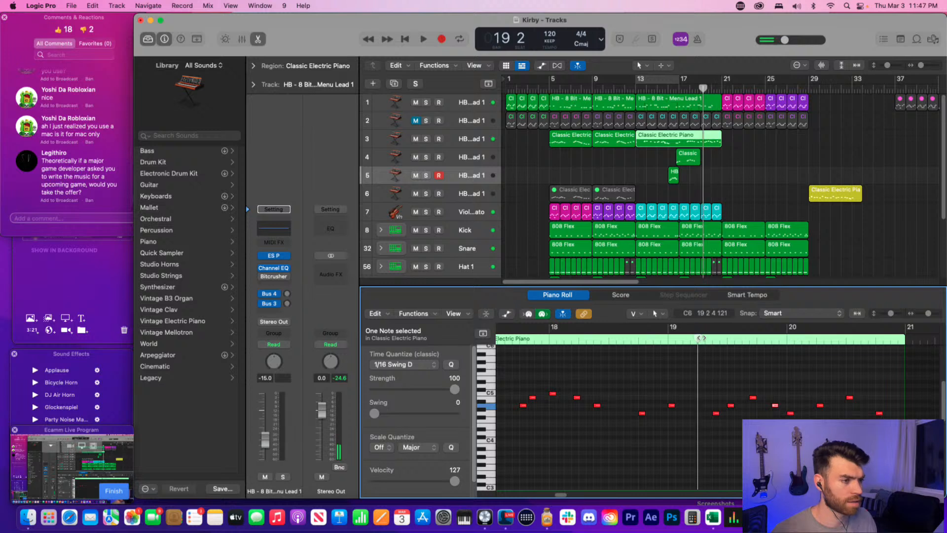
{"action": "key", "text": "space"}
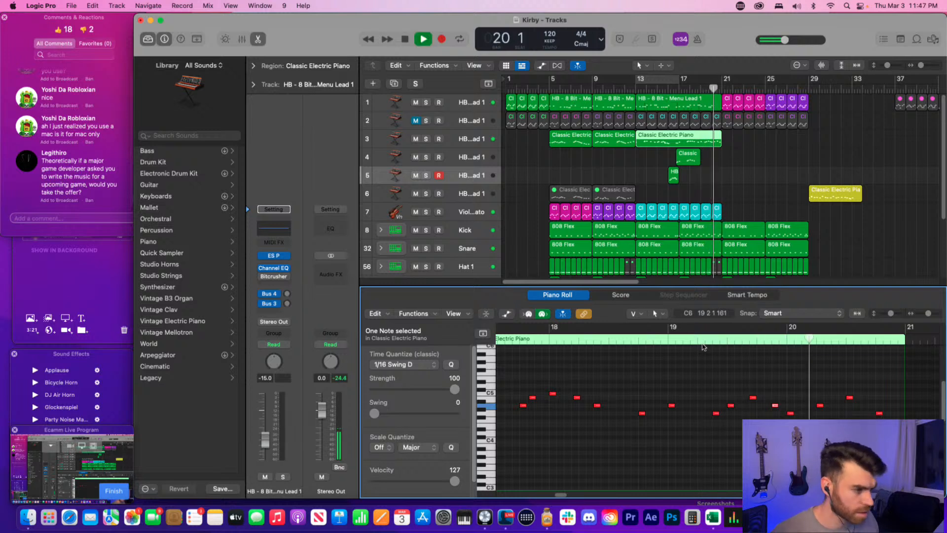
{"action": "key", "text": "space"}
- Delete the last three melody notes in bar 20, keeping the G4 at the start of the bar
{"action": "left_click", "coordinate": [794, 401]}
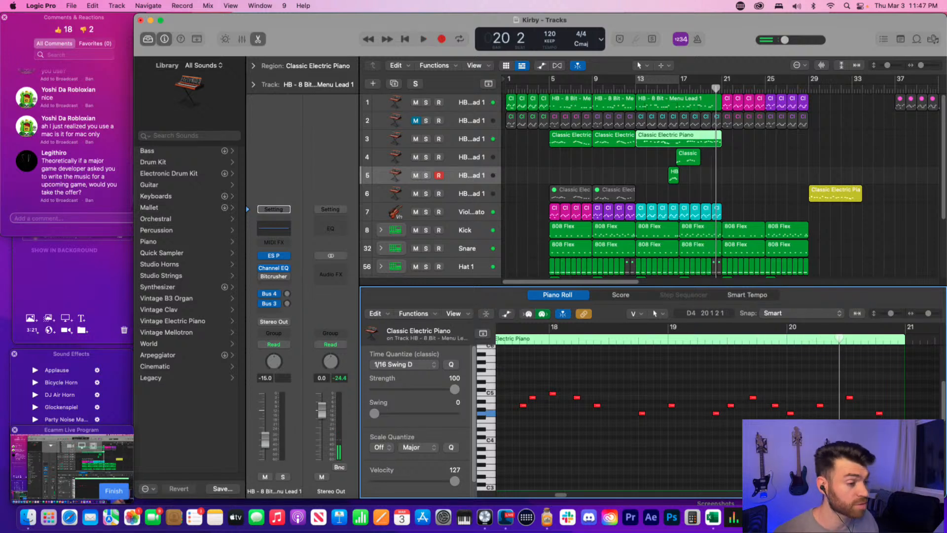
{"action": "left_click_drag", "start_coordinate": [806, 417], "coordinate": [888, 378]}
{"action": "key", "text": "Delete"}
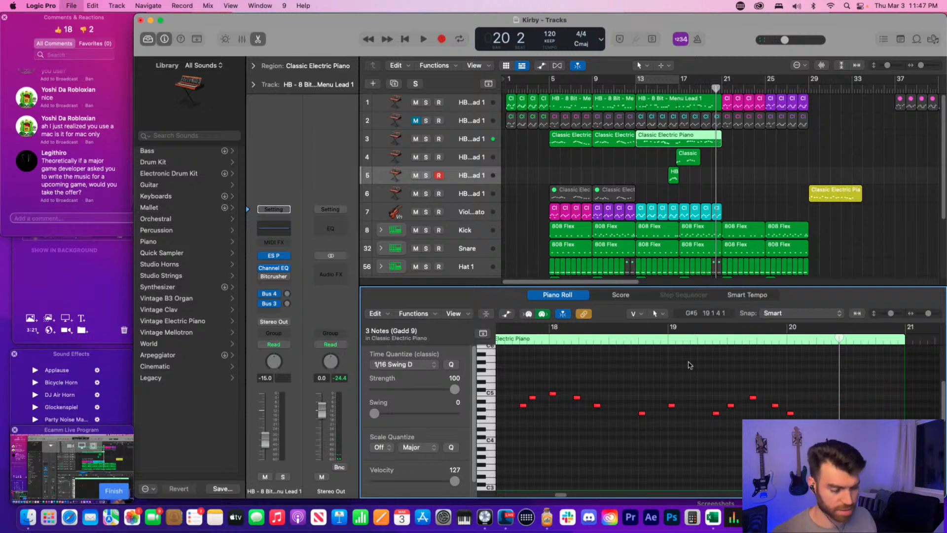
{"action": "left_click", "coordinate": [707, 367], "text": "ctrl+alt"}
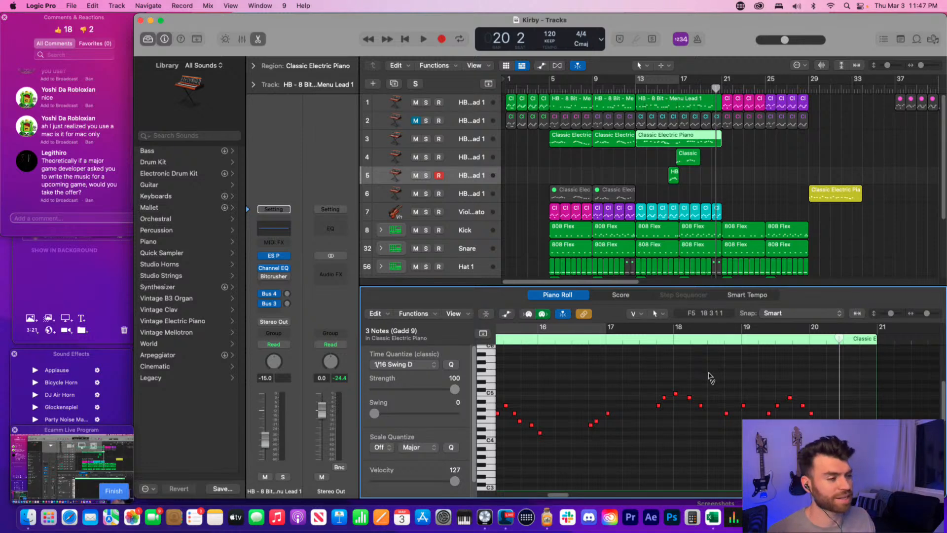
- Deselect the melody region and play the arrangement from just before bar 17 through bar 18
{"action": "left_click", "coordinate": [744, 141]}
{"action": "key", "text": "super+Left"}
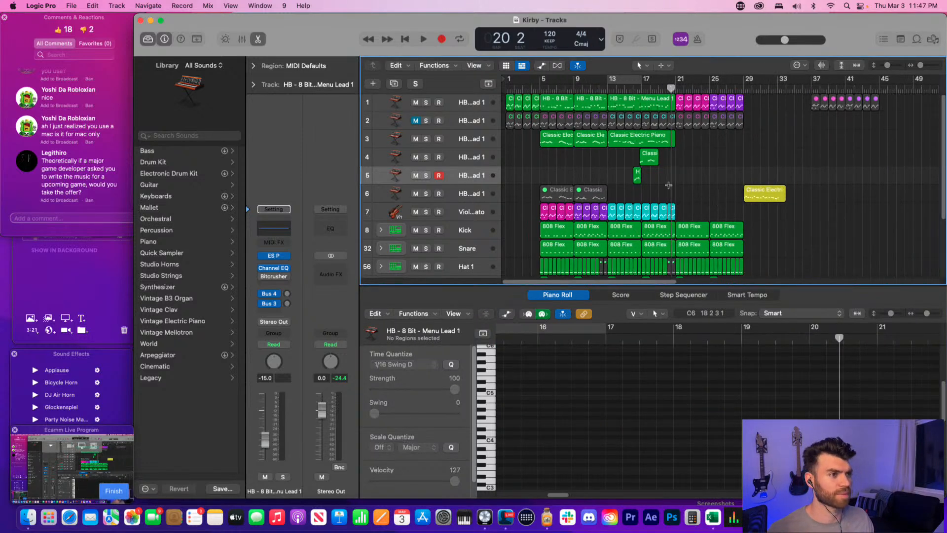
{"action": "key", "text": "super+Right"}
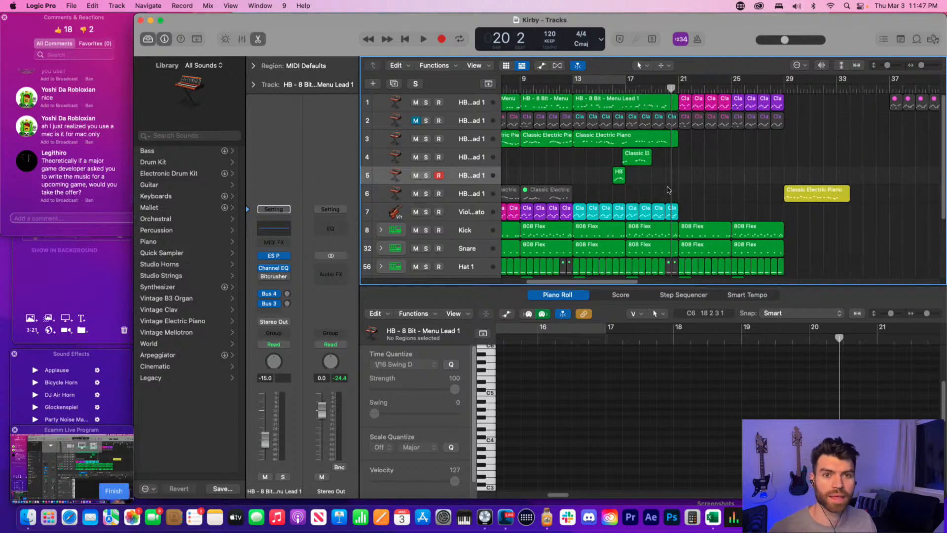
{"action": "scroll", "coordinate": [108, 196], "scroll_direction": "up", "scroll_amount": 4}
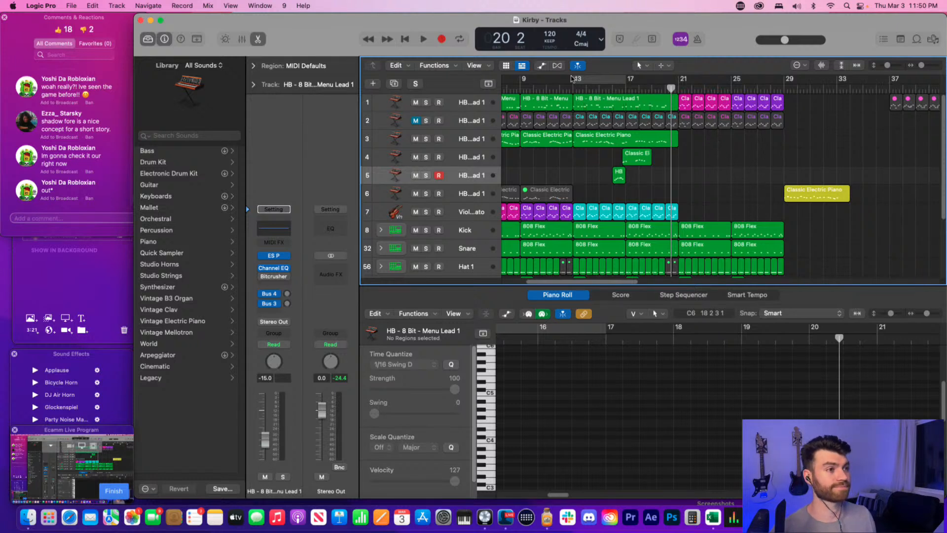
{"action": "double_click", "coordinate": [623, 88]}
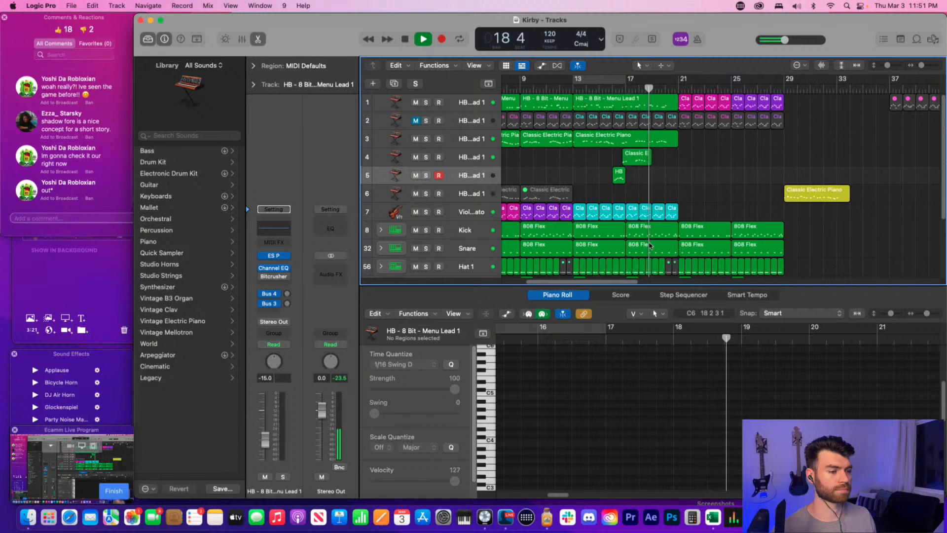
{"action": "key", "text": "space"}
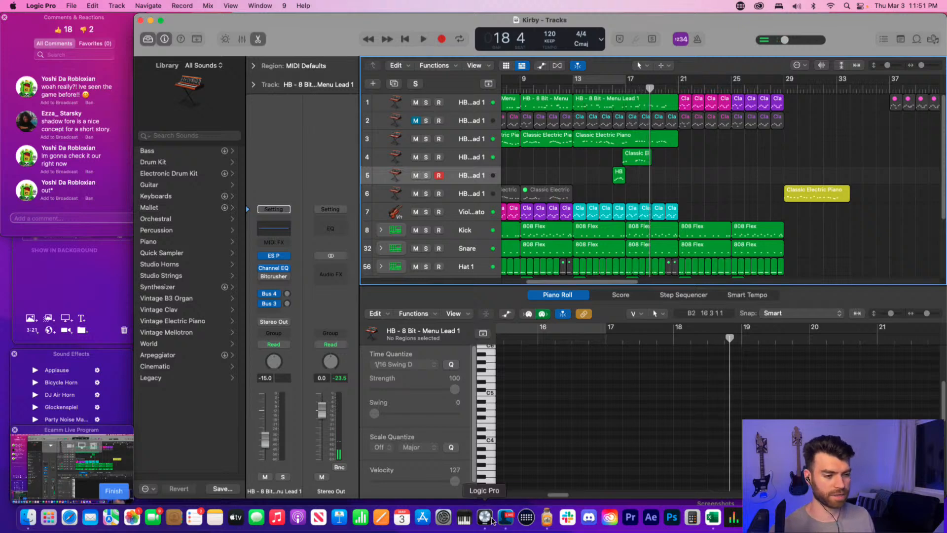
- Switch to Ecamm Live
{"action": "left_click", "coordinate": [506, 517]}
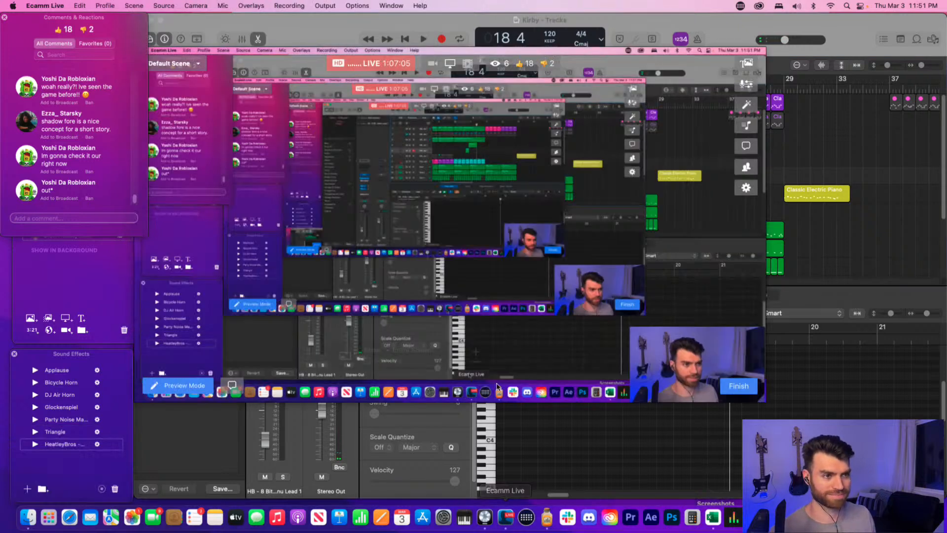
- Switch to Audio Hijack, open the Current Ecamm Set up session and start running it
{"action": "left_click", "coordinate": [805, 275]}
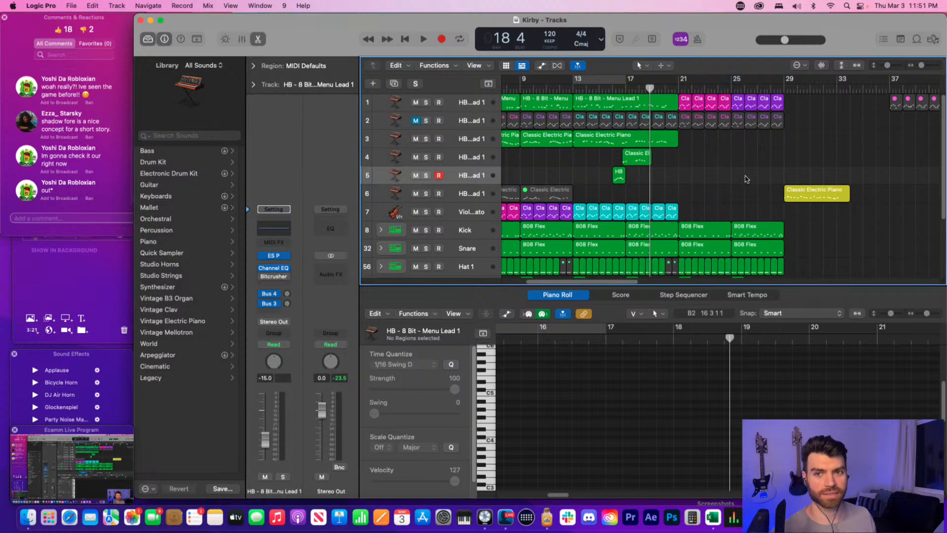
{"action": "left_click", "coordinate": [552, 512]}
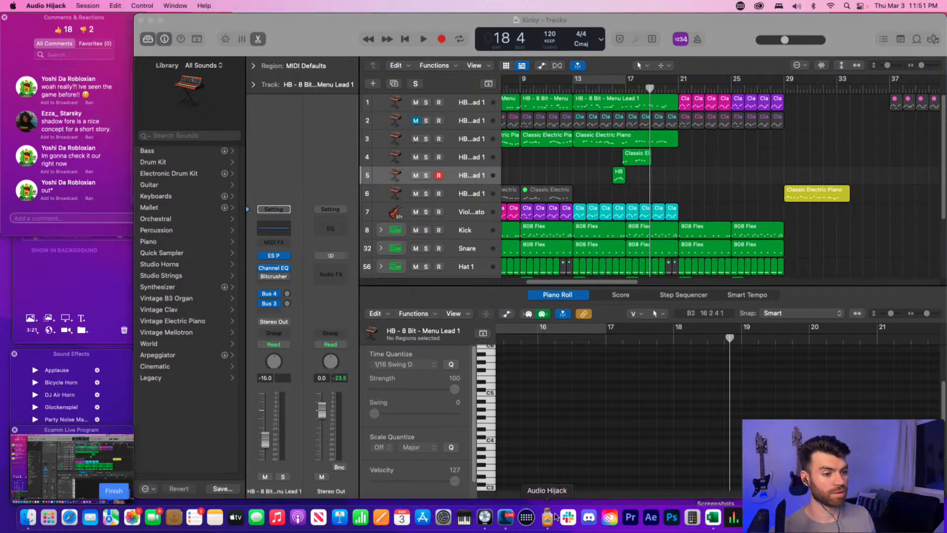
{"action": "double_click", "coordinate": [241, 141]}
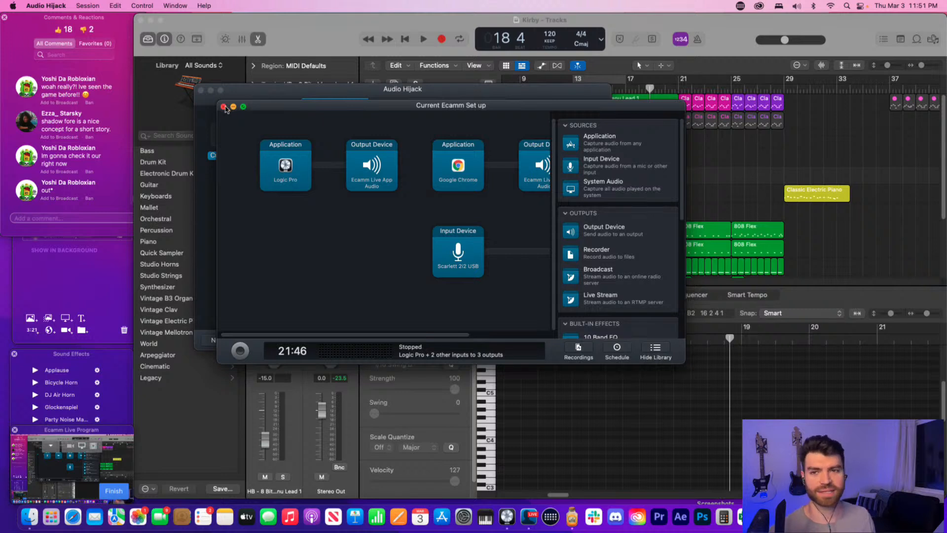
{"action": "left_click", "coordinate": [239, 350]}
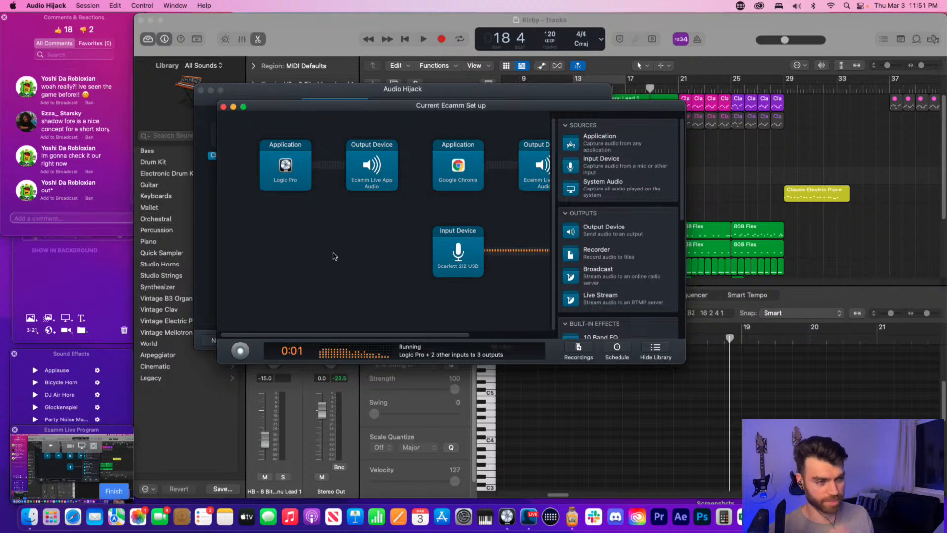
- Close the Current Ecamm Set up session and the Audio Hijack window to return to Logic Pro
{"action": "left_click", "coordinate": [225, 108]}
{"action": "left_click", "coordinate": [447, 213]}
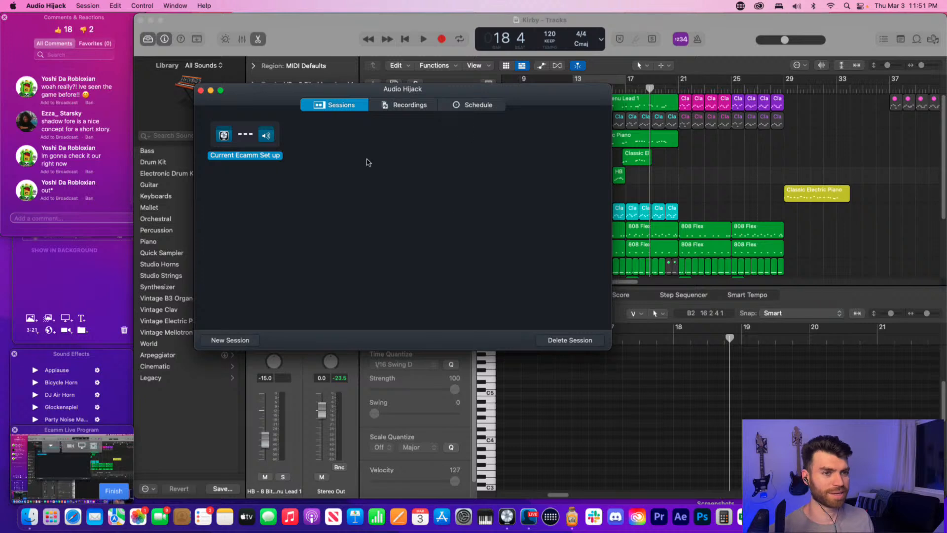
{"action": "left_click", "coordinate": [368, 161]}
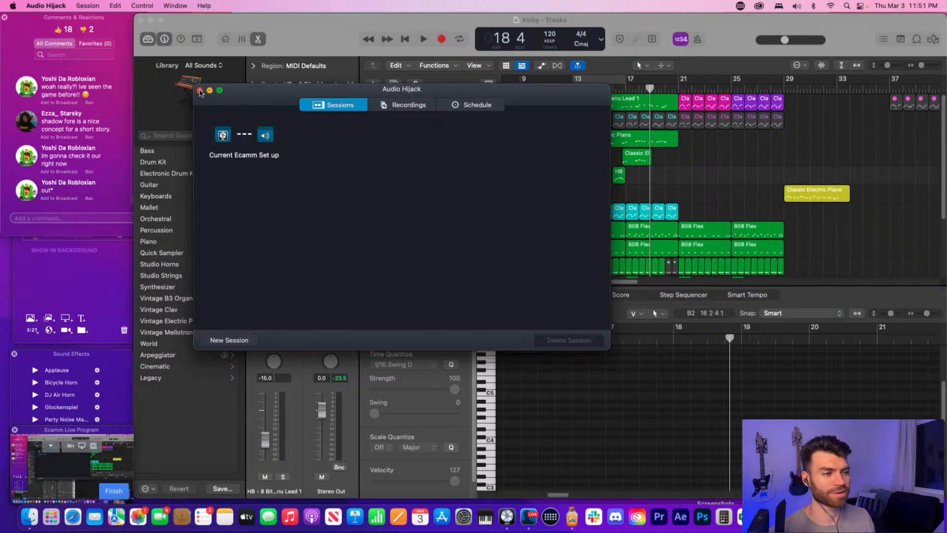
{"action": "left_click", "coordinate": [199, 90]}
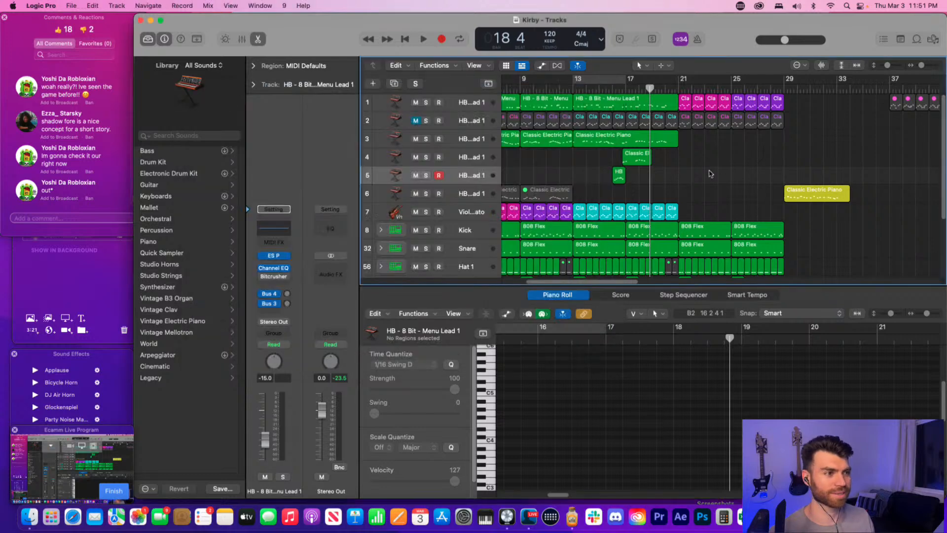
- Play the arrangement from bar 17 into bar 20 while viewing the HB - 8 Bit - Menu Lead 1 region's notes
{"action": "key", "text": "super+Left"}
{"action": "key", "text": "super+Left"}
{"action": "key", "text": "super+Left"}
{"action": "key", "text": "super+Left"}
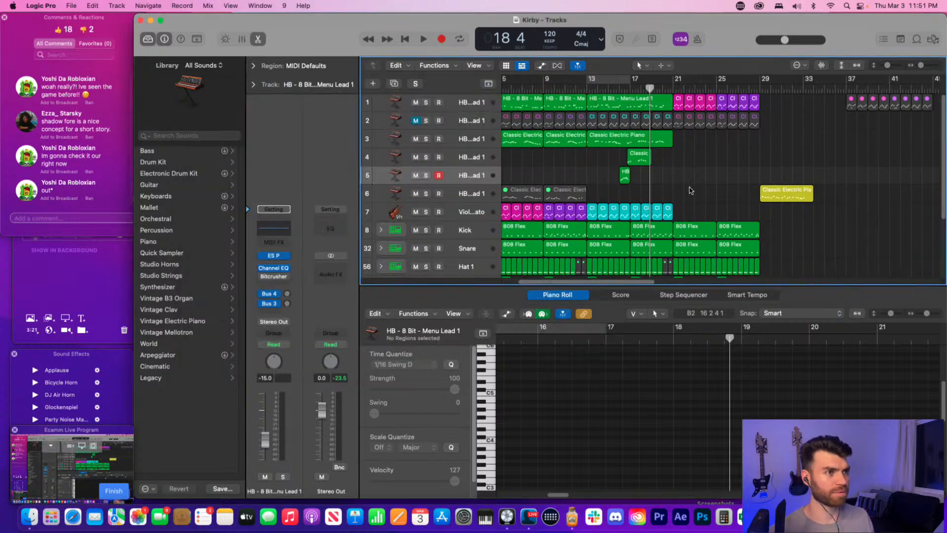
{"action": "key", "text": "super+Right"}
{"action": "key", "text": "super+Right"}
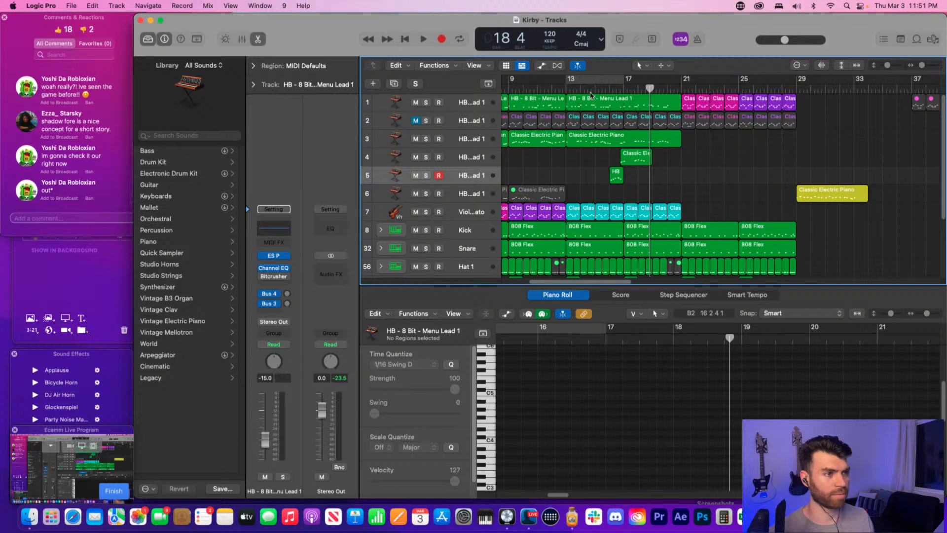
{"action": "double_click", "coordinate": [624, 89]}
{"action": "left_click", "coordinate": [674, 105]}
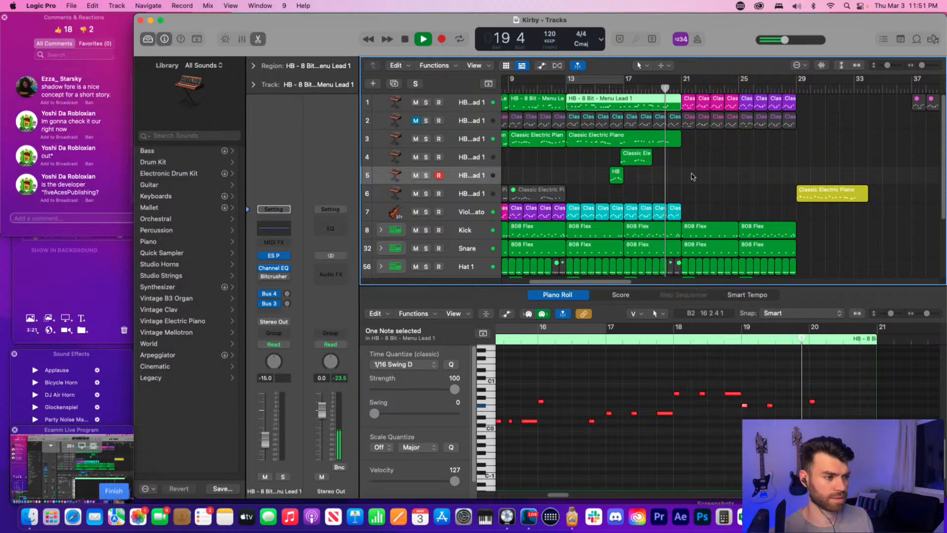
{"action": "left_click", "coordinate": [681, 155]}
{"action": "key", "text": "space"}
- Open the short Classic Electric Piano region on track 4 and play it from the middle of bar 17
{"action": "left_click", "coordinate": [677, 142]}
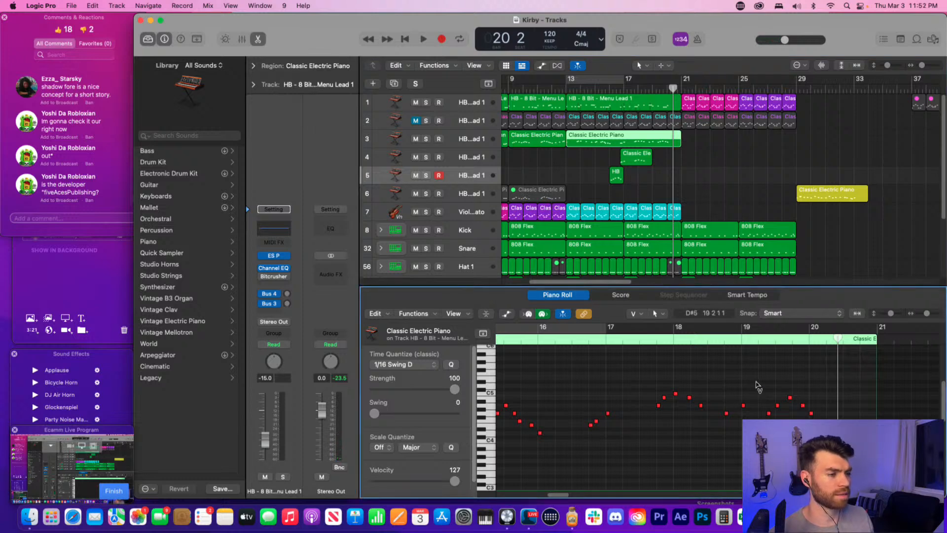
{"action": "left_click", "coordinate": [699, 173]}
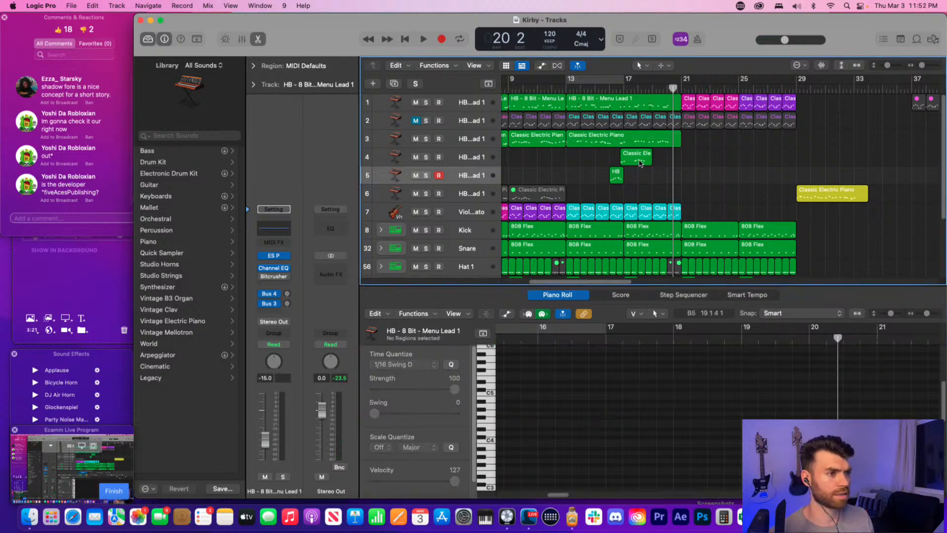
{"action": "left_click", "coordinate": [645, 156]}
{"action": "left_click", "coordinate": [697, 395]}
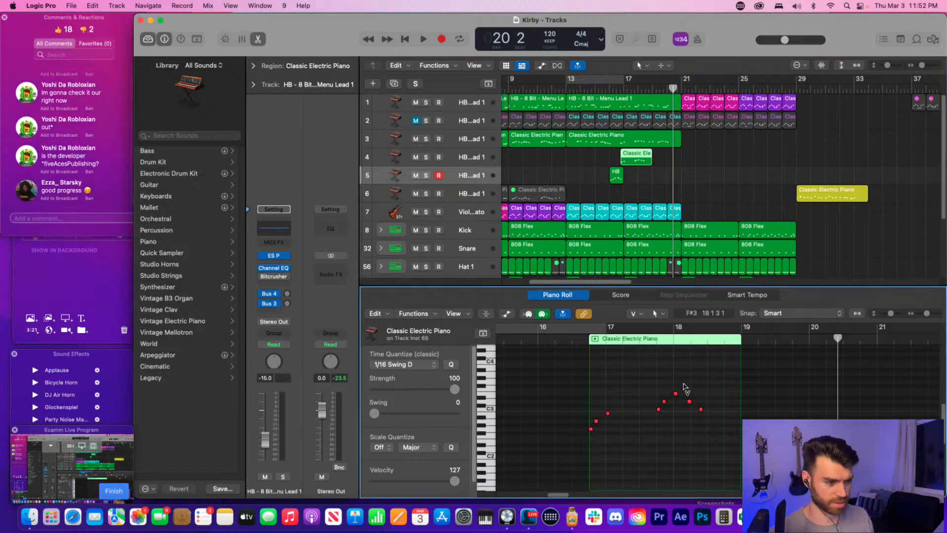
{"action": "left_click", "coordinate": [648, 338]}
{"action": "key", "text": "space"}
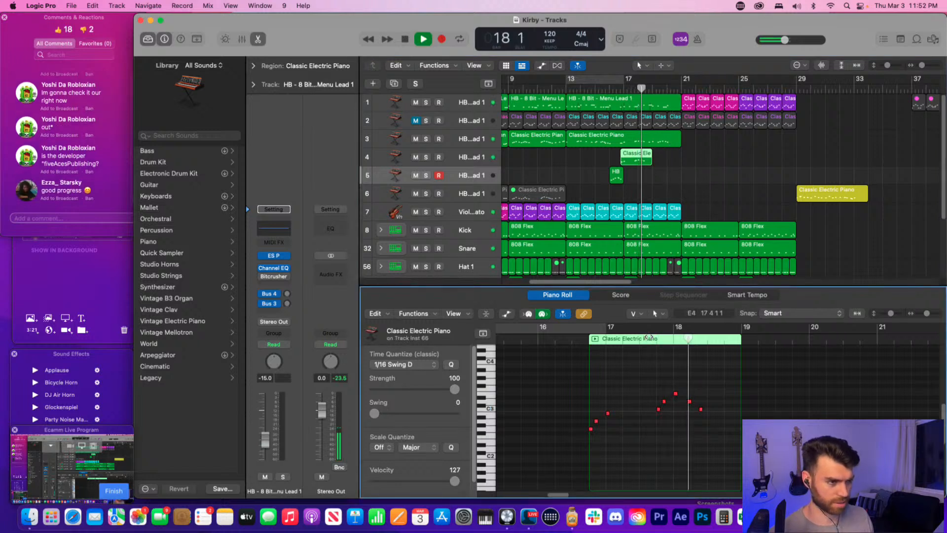
- Open the long Classic Electric Piano region on track 3 and replay its melody from the end of bar 18
{"action": "left_click", "coordinate": [659, 142]}
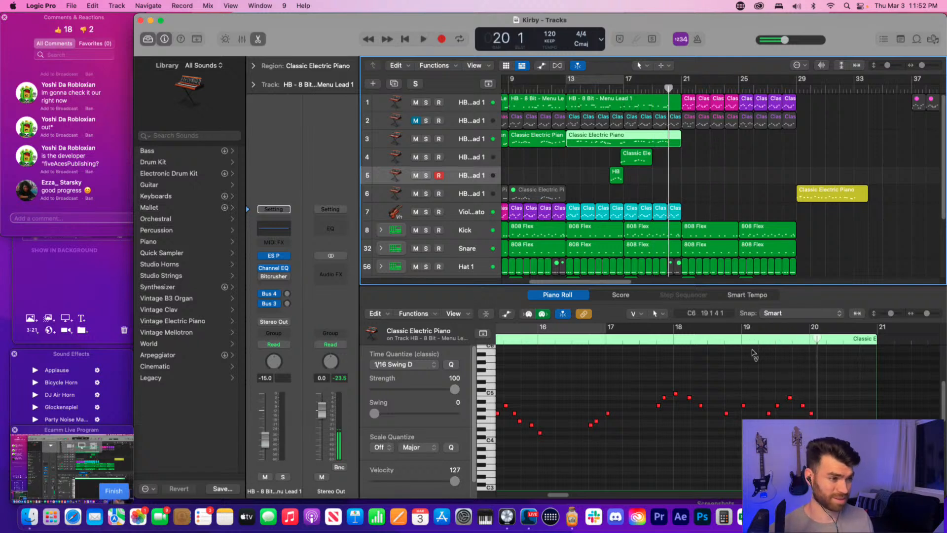
{"action": "left_click", "coordinate": [733, 339]}
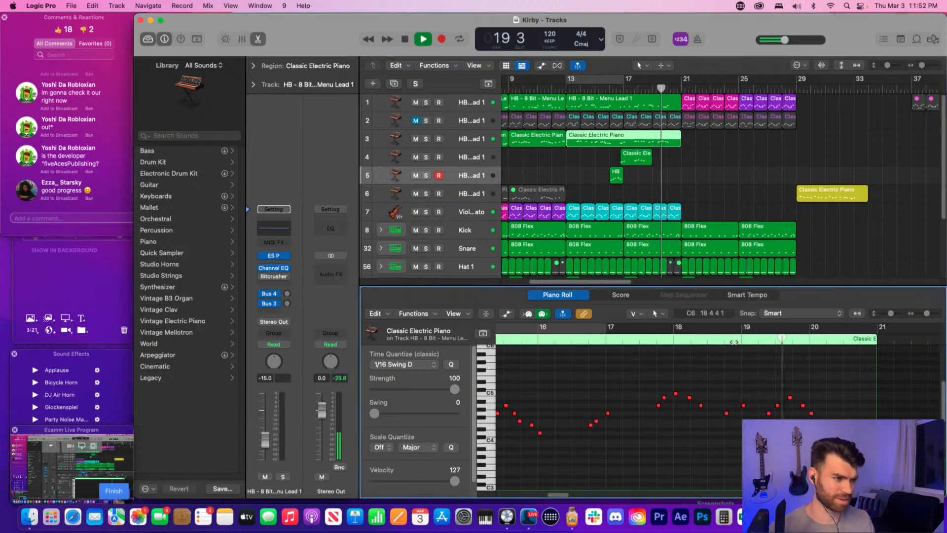
{"action": "left_click", "coordinate": [734, 341]}
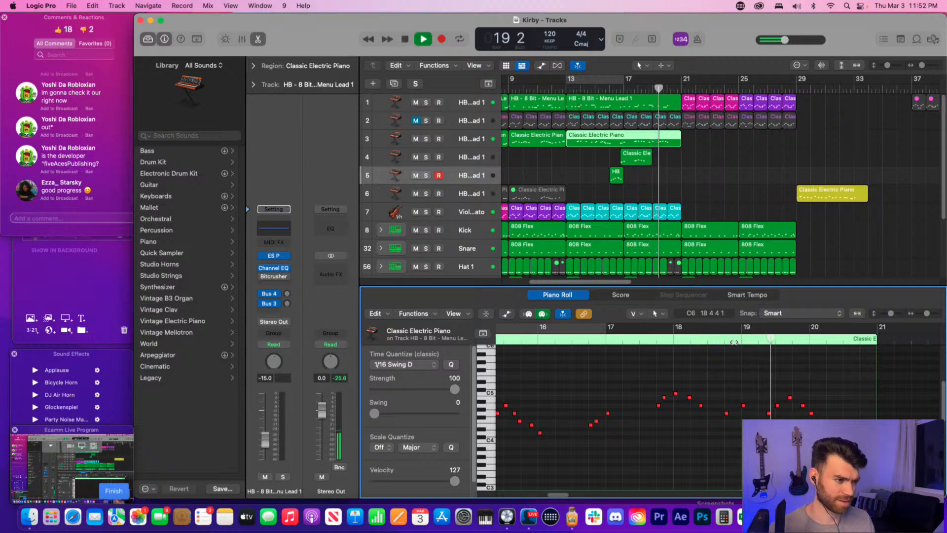
{"action": "key", "text": "space"}
- Try moving the low F#0 note in beat 2 of bar 19 slightly later, and play it from the end of bar 18
{"action": "left_click", "coordinate": [658, 101]}
{"action": "left_click", "coordinate": [766, 401]}
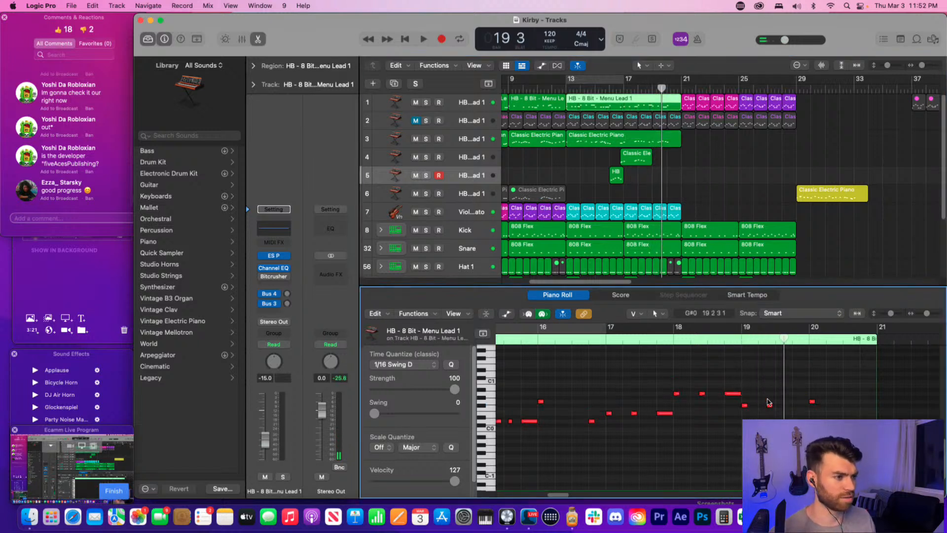
{"action": "left_click_drag", "start_coordinate": [769, 405], "coordinate": [779, 406]}
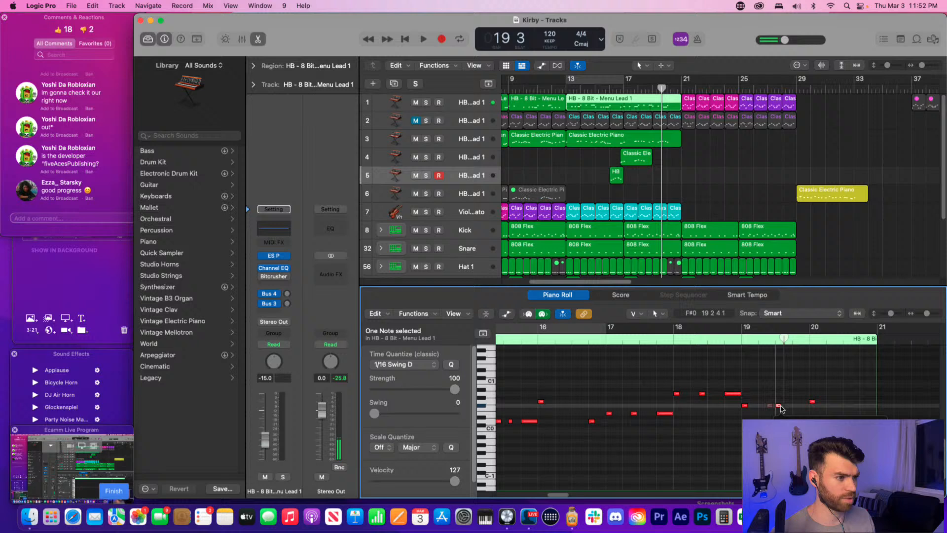
{"action": "double_click", "coordinate": [734, 337]}
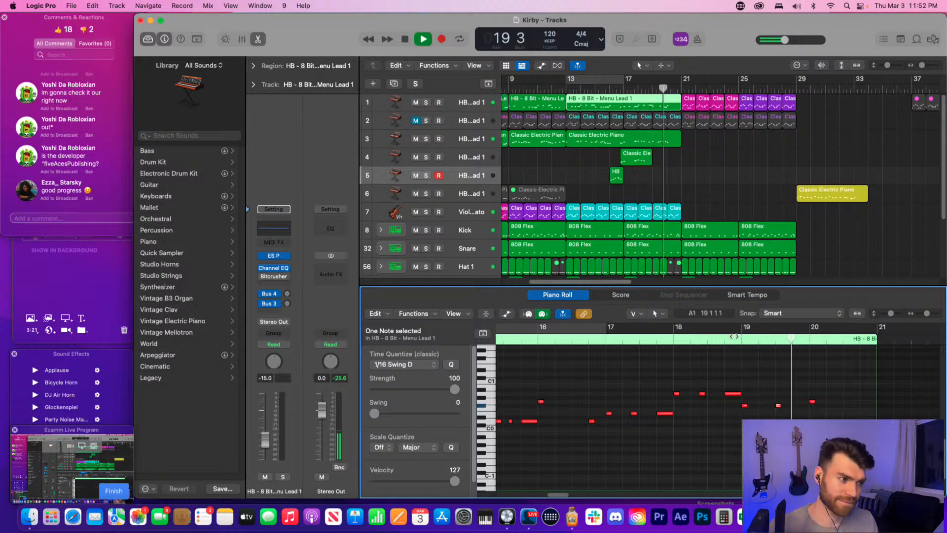
{"action": "key", "text": "space"}
{"action": "double_click", "coordinate": [731, 342]}
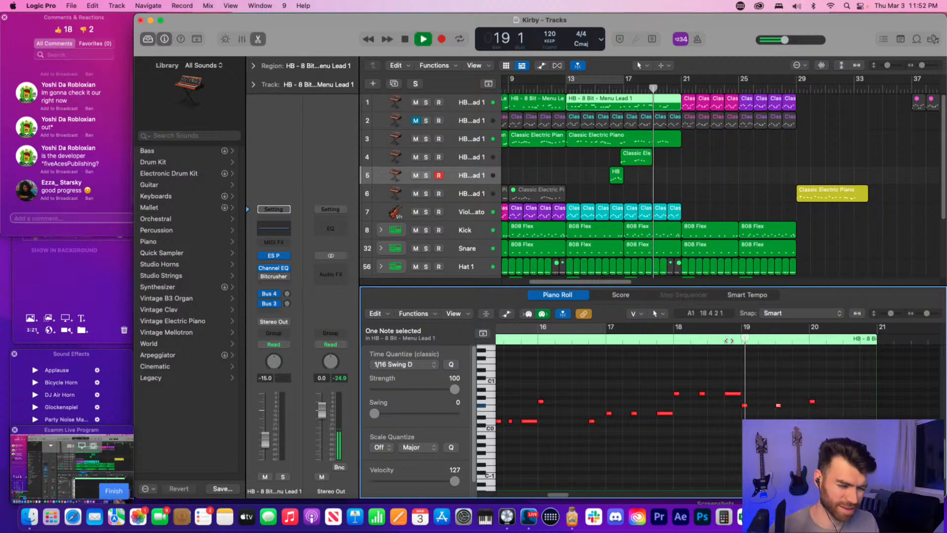
{"action": "key", "text": "space"}
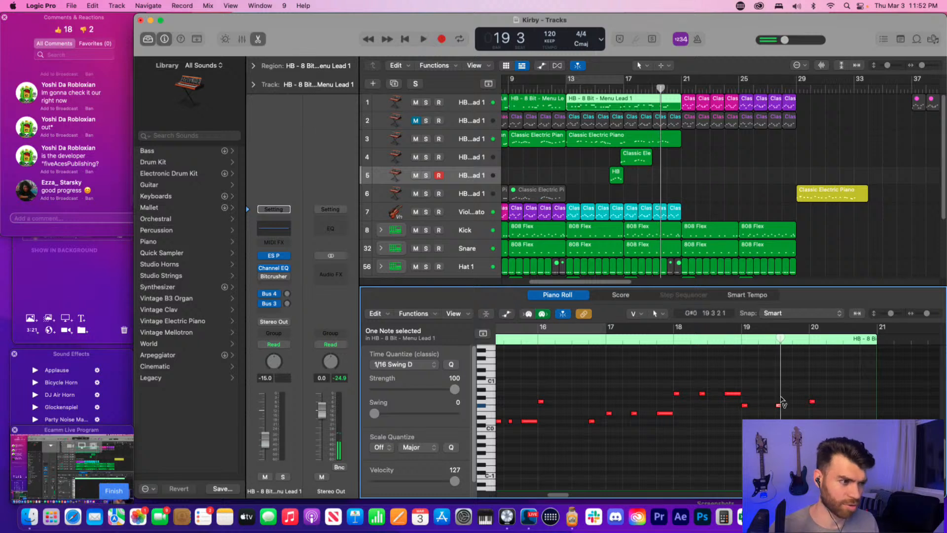
- Try the low F#0 note slightly before its original spot in bar 19, play it, and return it to that spot
{"action": "left_click_drag", "start_coordinate": [779, 406], "coordinate": [766, 406]}
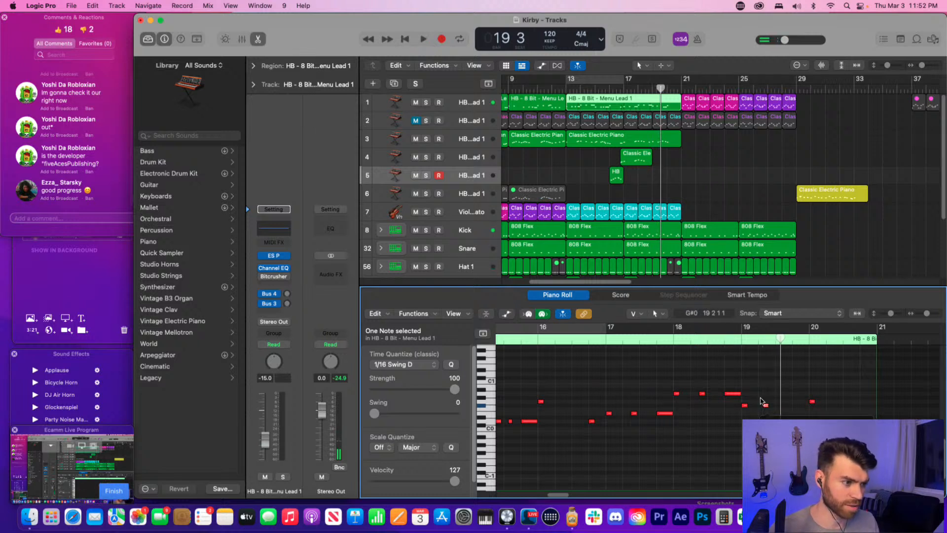
{"action": "double_click", "coordinate": [731, 342]}
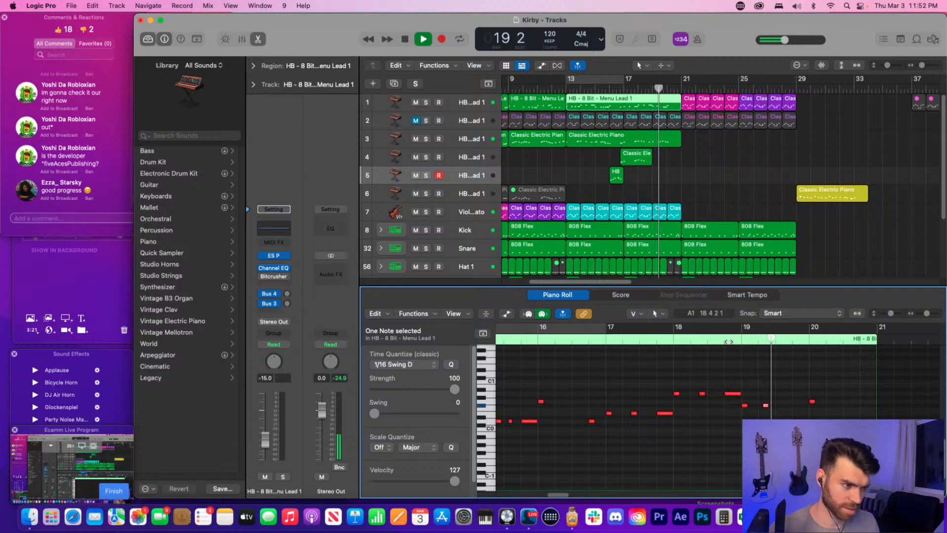
{"action": "key", "text": "space"}
{"action": "left_click_drag", "start_coordinate": [767, 407], "coordinate": [771, 408]}
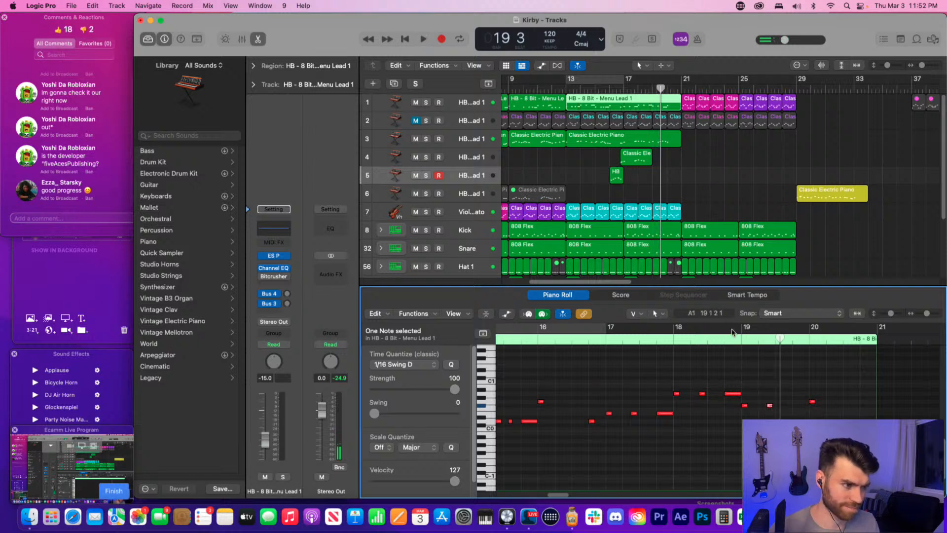
- Play repeatedly from the end of bar 18 into bar 20 to check the low-note timing
{"action": "double_click", "coordinate": [732, 340]}
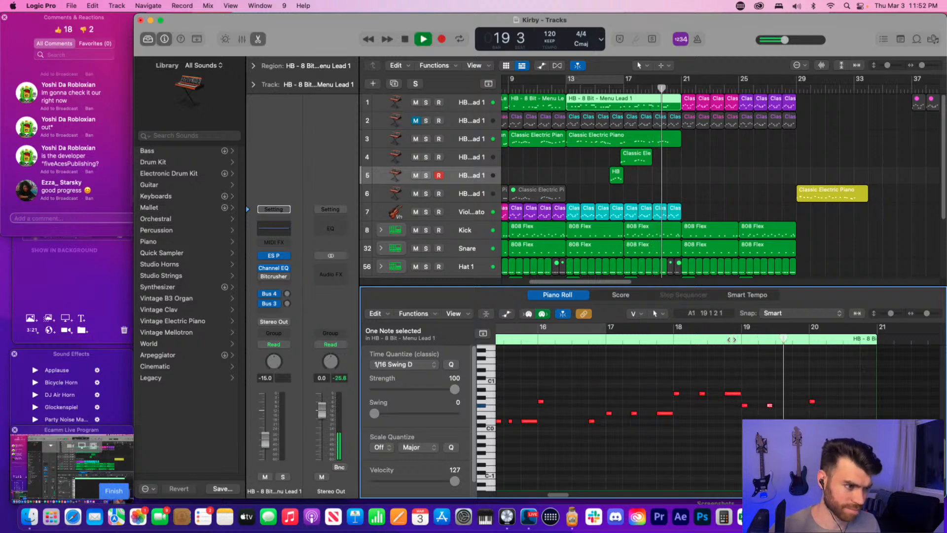
{"action": "double_click", "coordinate": [731, 340]}
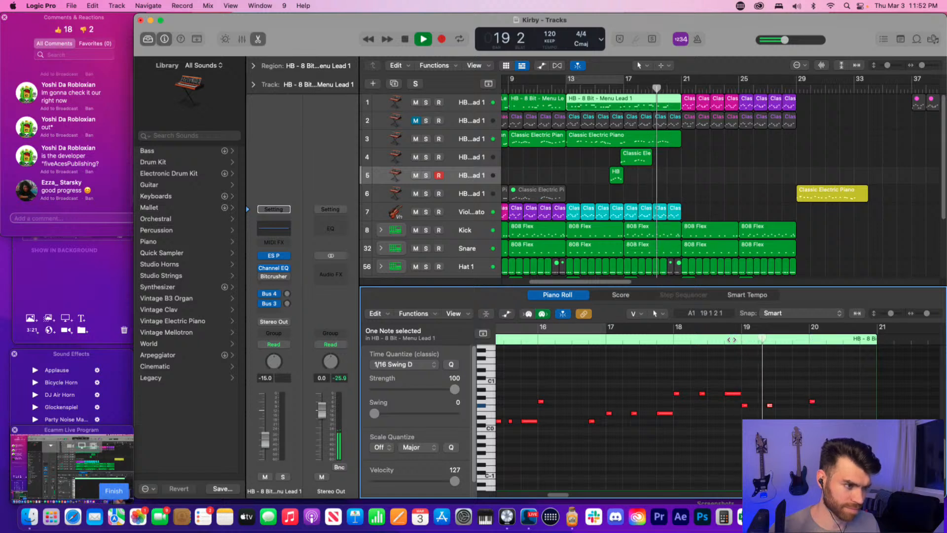
{"action": "double_click", "coordinate": [732, 340]}
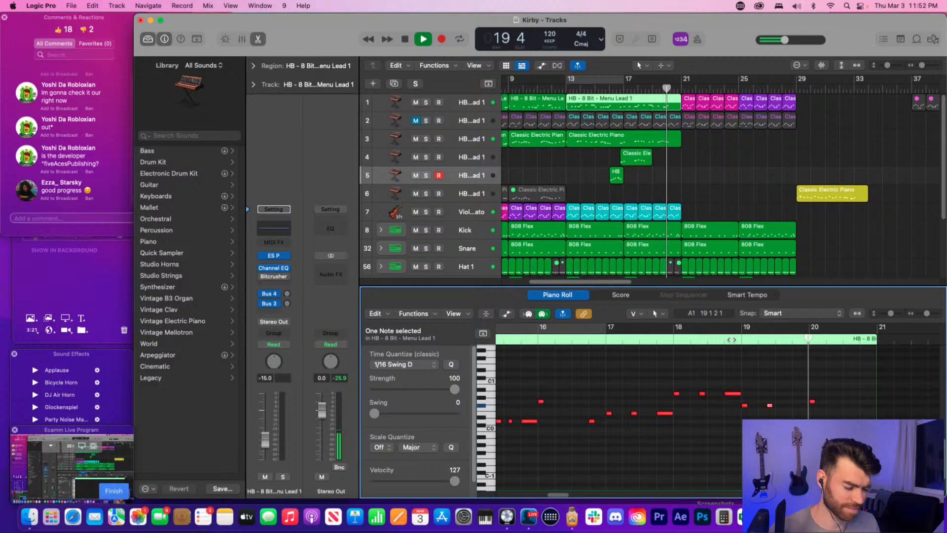
{"action": "key", "text": "space"}
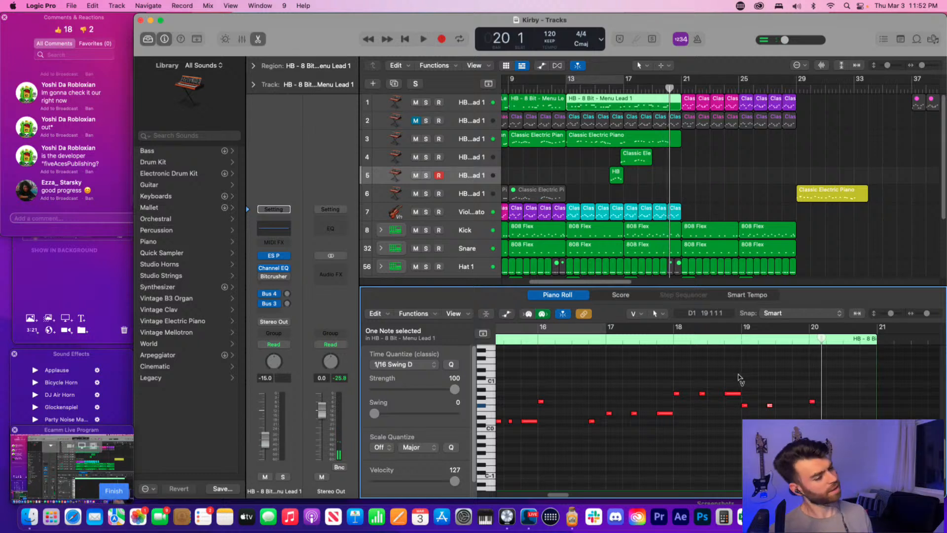
- Deselect the low note and play from the end of bar 17 to beat 4 of bar 19
{"action": "left_click", "coordinate": [723, 347]}
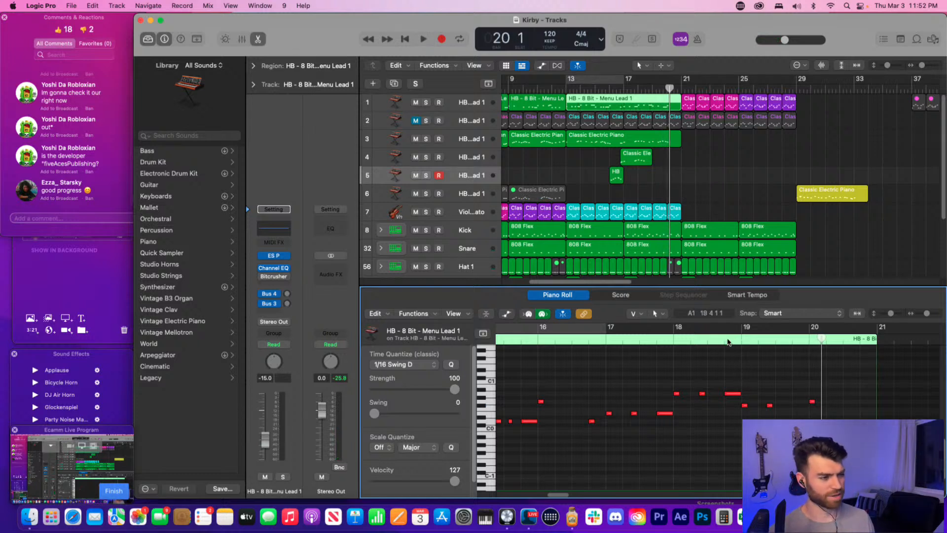
{"action": "left_click", "coordinate": [667, 339]}
{"action": "key", "text": "space"}
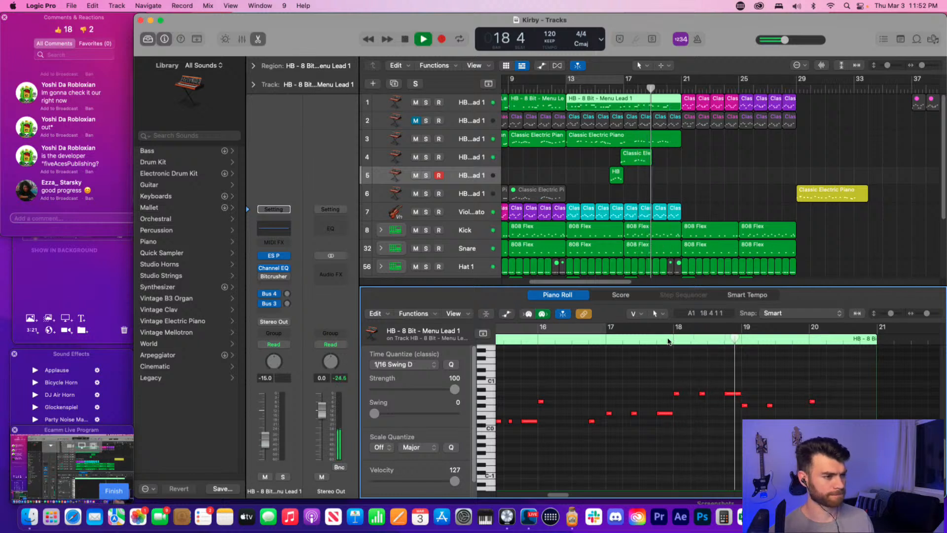
{"action": "key", "text": "space"}
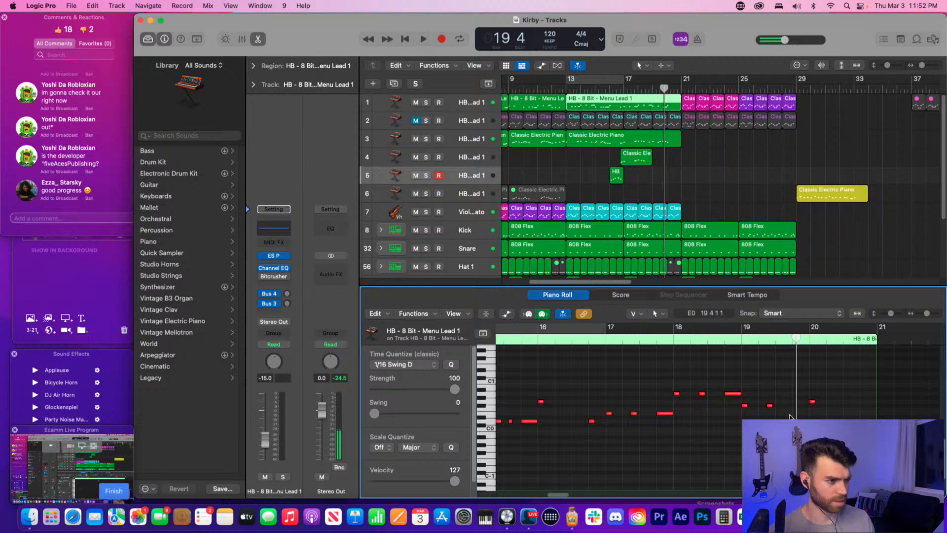
- Play from late in bar 18 into bar 20 to check the low notes
{"action": "left_click", "coordinate": [723, 340]}
{"action": "key", "text": "space"}
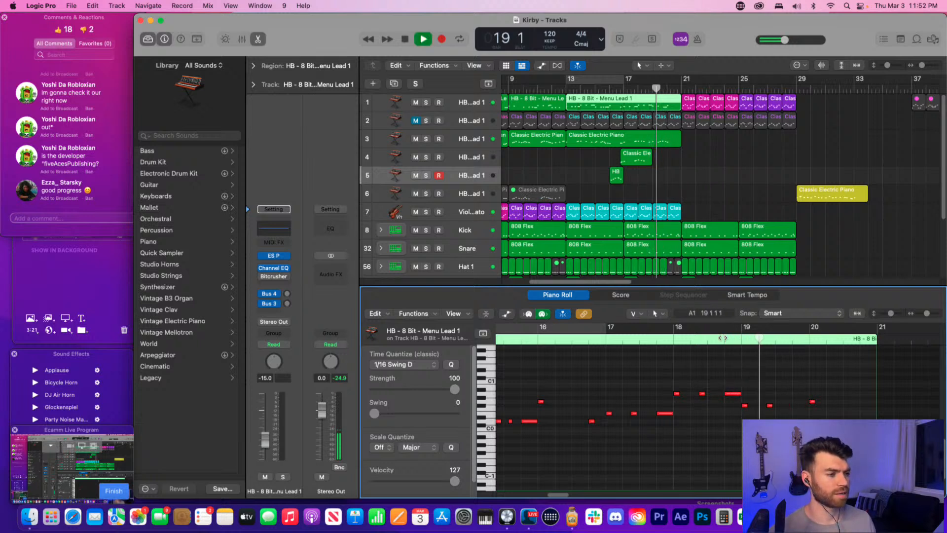
{"action": "key", "text": "space"}
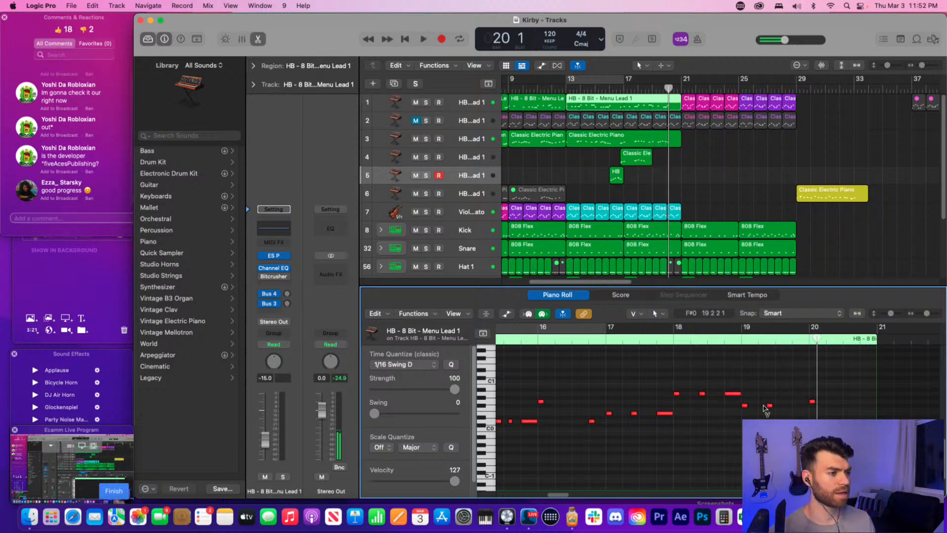
- Shift the long low D0 note in the second half of bar 19 slightly earlier, and play from the end of bar 18
{"action": "left_click_drag", "start_coordinate": [802, 421], "coordinate": [788, 422]}
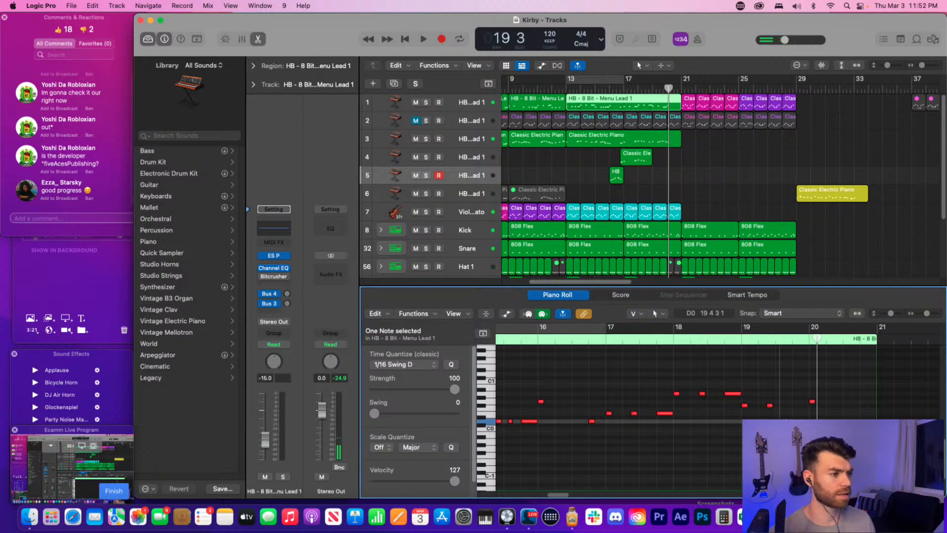
{"action": "left_click", "coordinate": [730, 340]}
{"action": "key", "text": "space"}
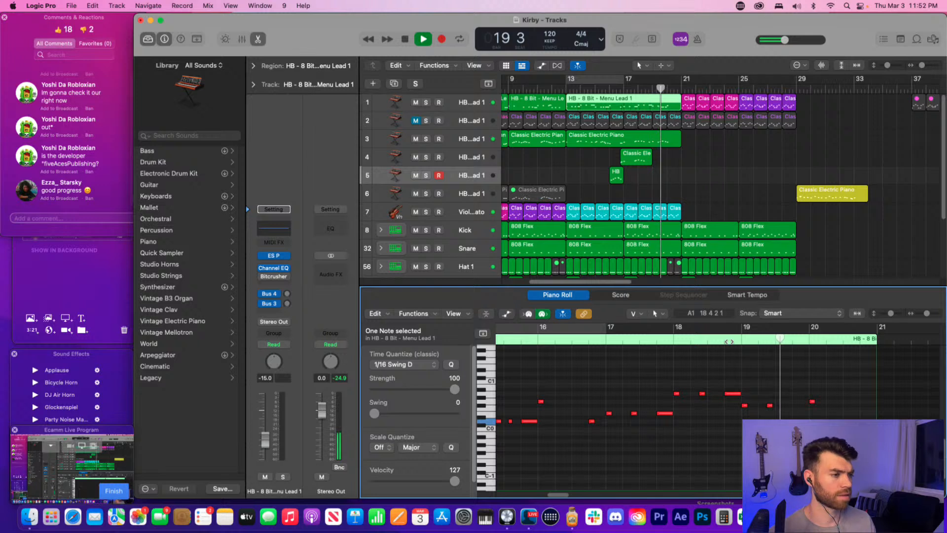
{"action": "key", "text": "space"}
- Raise the D0 note just before bar 20 to A0 and play from the end of bar 18 past bar 20
{"action": "left_click_drag", "start_coordinate": [801, 422], "coordinate": [801, 394]}
{"action": "left_click", "coordinate": [735, 341]}
{"action": "key", "text": "space"}
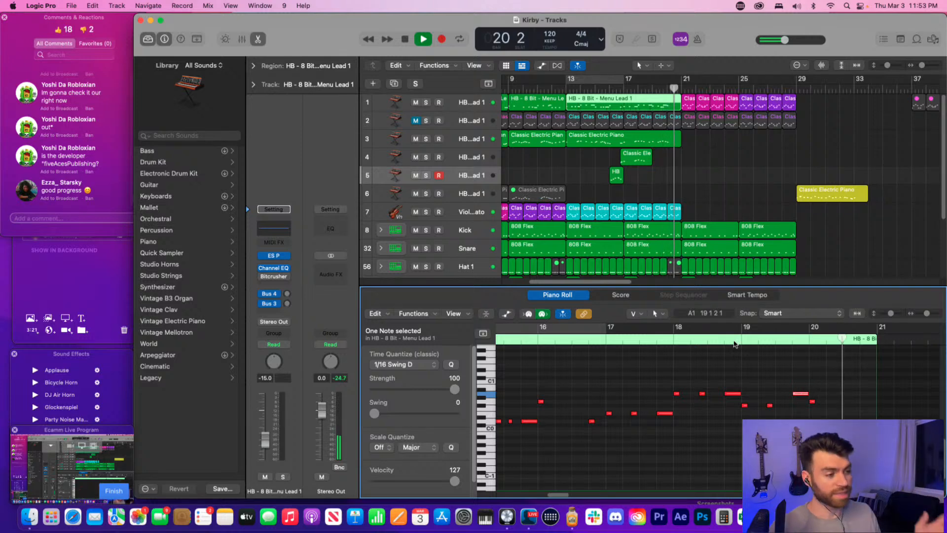
{"action": "key", "text": "space"}
- Move the short chord regions at bars 21–28 on tracks 1 and 2 out to about bar 47
{"action": "left_click", "coordinate": [735, 153]}
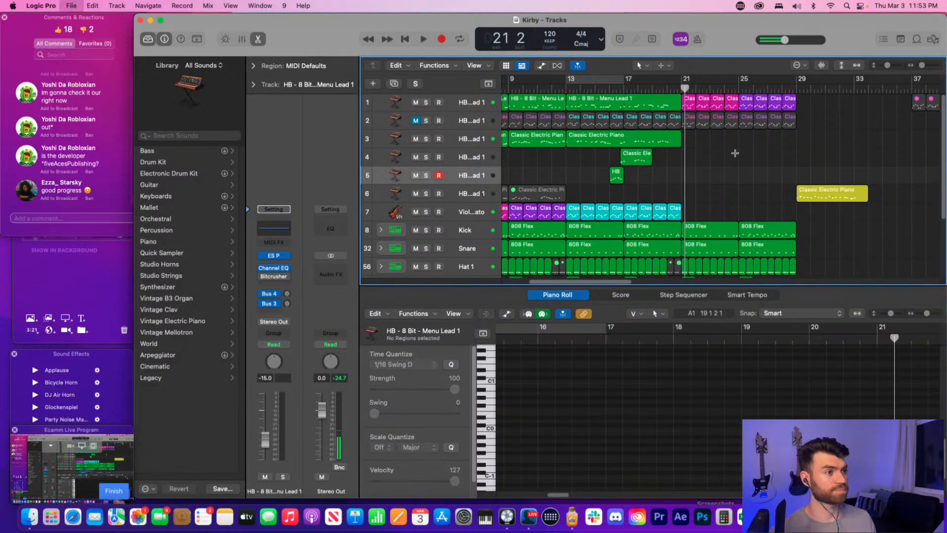
{"action": "key", "text": "super+Left"}
{"action": "key", "text": "super+Left"}
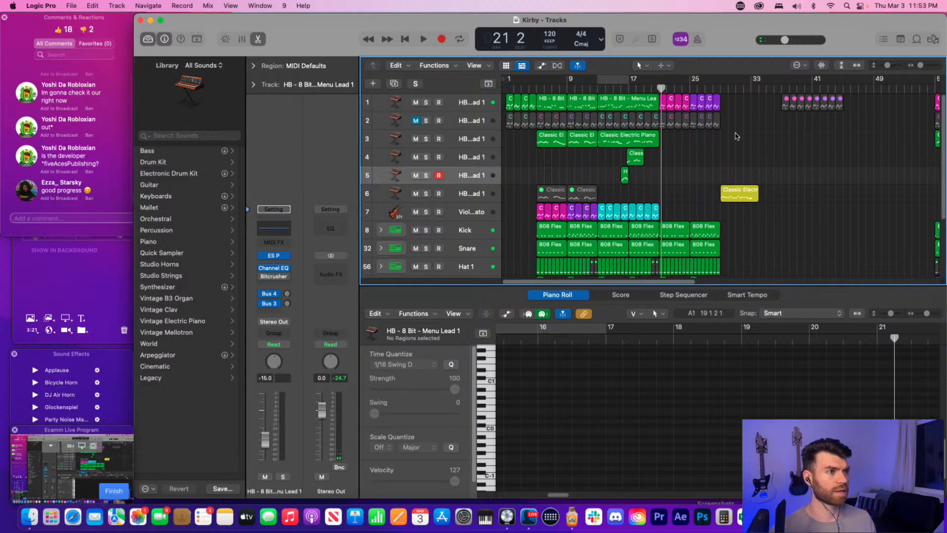
{"action": "left_click_drag", "start_coordinate": [737, 136], "coordinate": [861, 104]}
{"action": "left_click", "coordinate": [835, 145]}
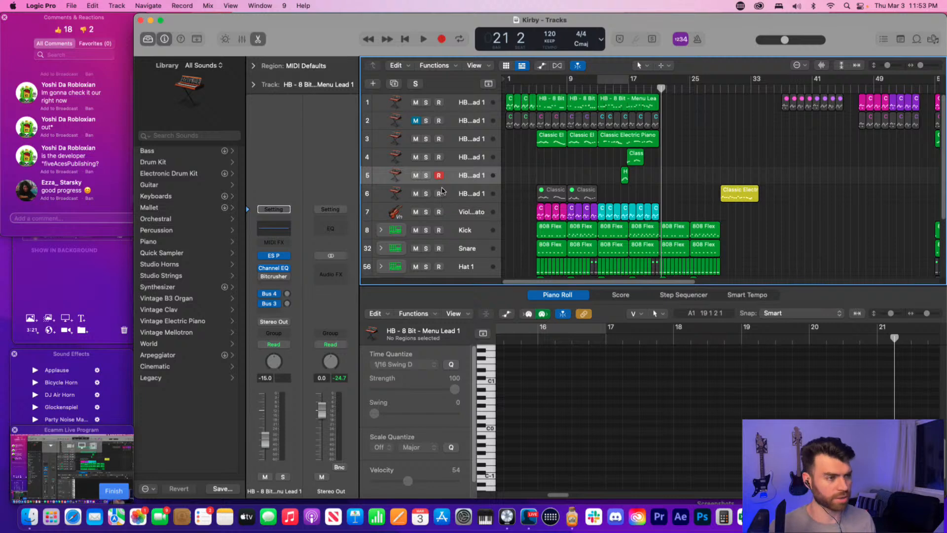
- Select track 1's lead region starting at bar 13 and set the playhead to the region's start
{"action": "left_click", "coordinate": [624, 105]}
{"action": "scroll", "coordinate": [598, 172], "scroll_direction": "up", "scroll_amount": 5}
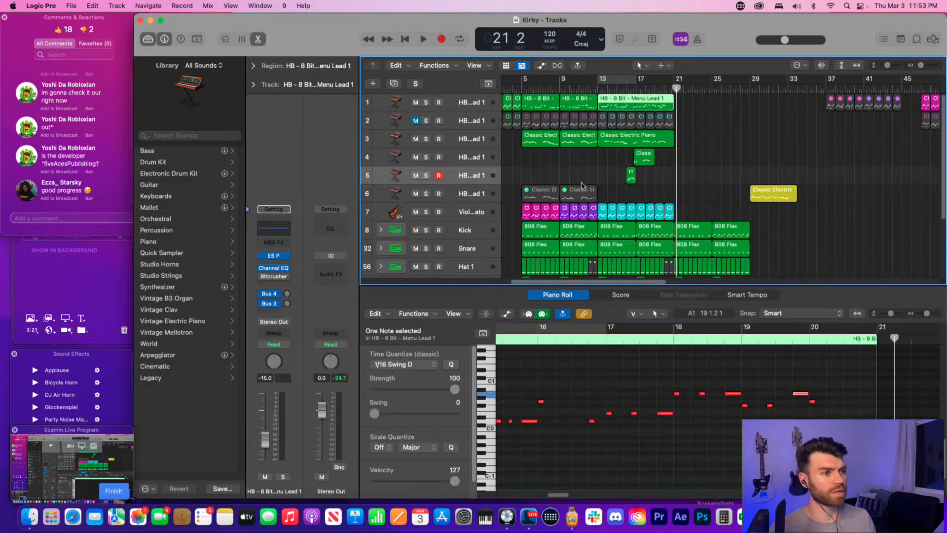
{"action": "key", "text": "shift+Return"}
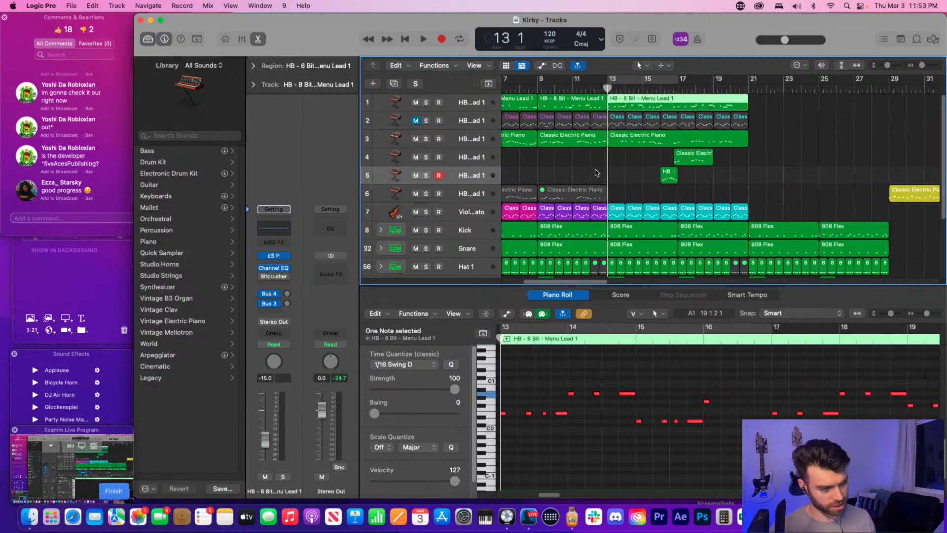
{"action": "scroll", "coordinate": [597, 172], "scroll_direction": "left", "scroll_amount": 3}
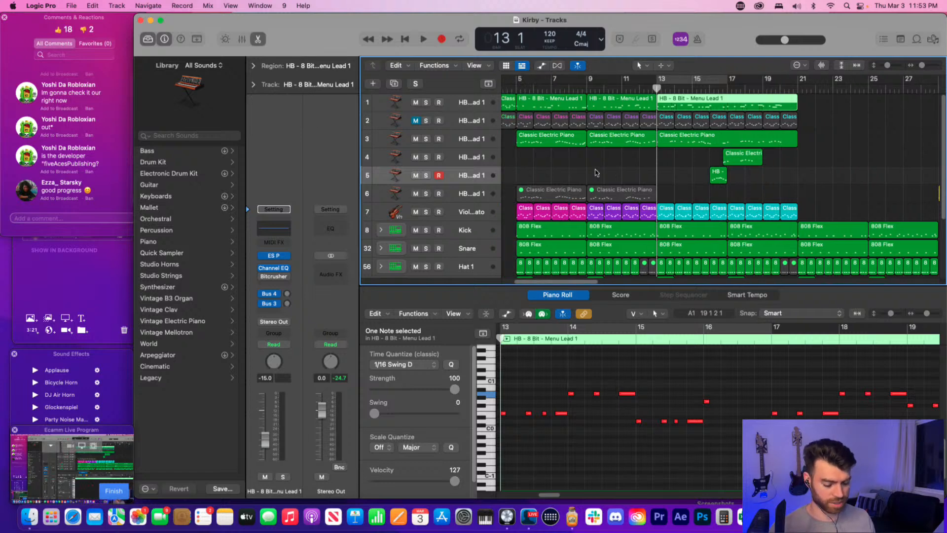
- Inspect the notes of the one-bar Classic Electric Piano regions between bars 5 and 13 on the violin track
{"action": "left_click", "coordinate": [525, 215]}
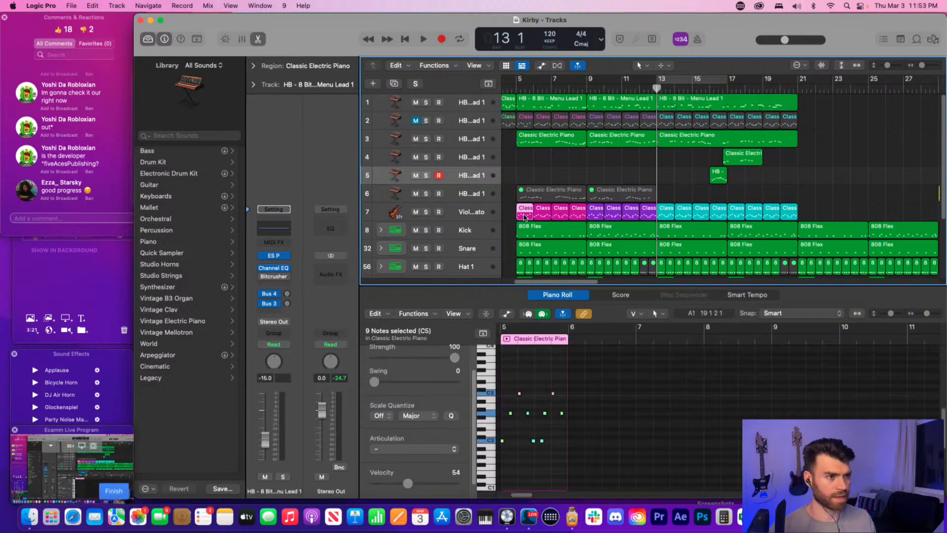
{"action": "left_click", "coordinate": [669, 217]}
{"action": "left_click", "coordinate": [652, 213]}
{"action": "left_click", "coordinate": [617, 211]}
{"action": "left_click", "coordinate": [595, 214]}
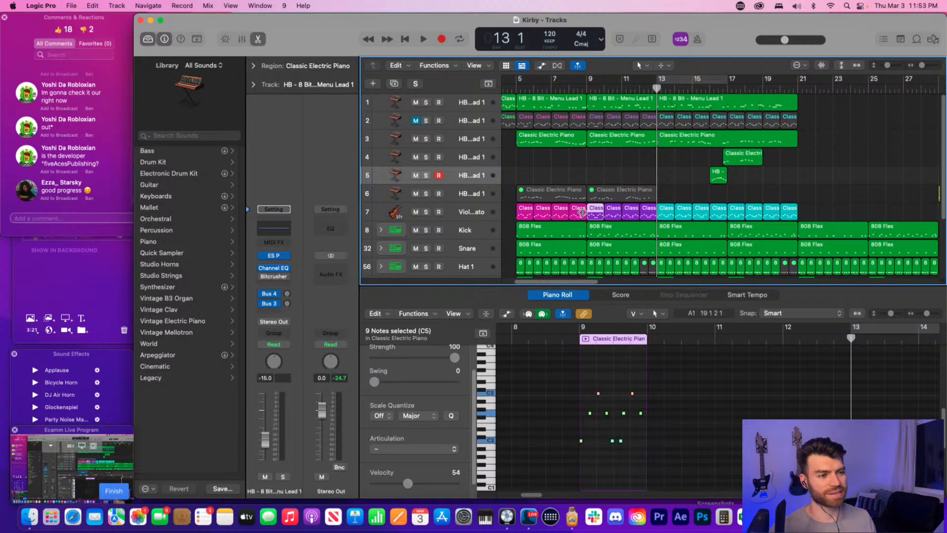
{"action": "left_click", "coordinate": [580, 213]}
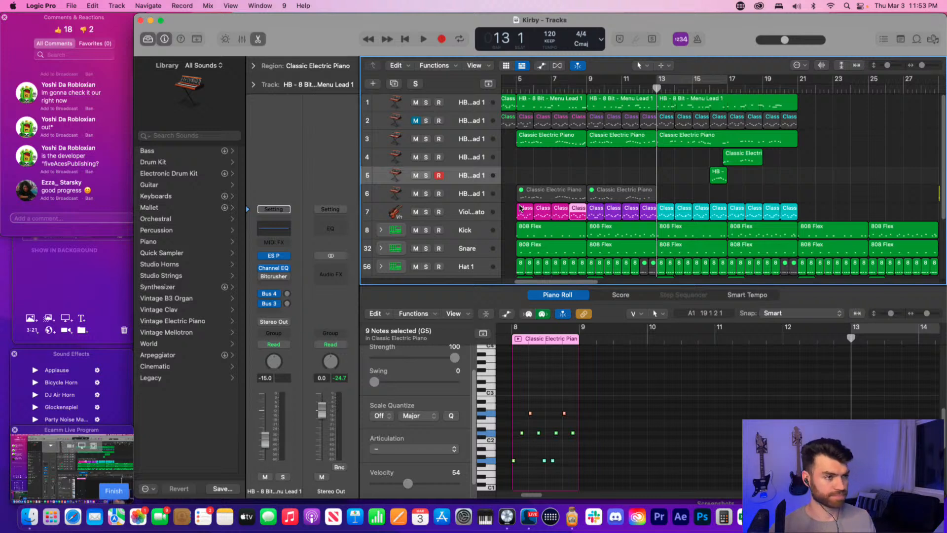
{"action": "scroll", "coordinate": [657, 242], "scroll_direction": "right", "scroll_amount": 3}
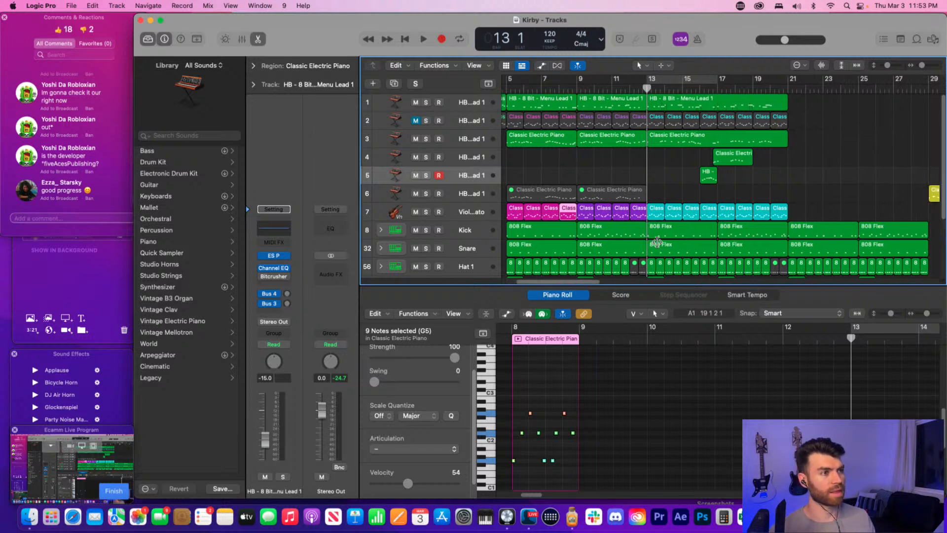
- Compare the bar 19 notes of track 1's lead region with those of the violin track's Classic Electric Piano region
{"action": "left_click", "coordinate": [717, 102]}
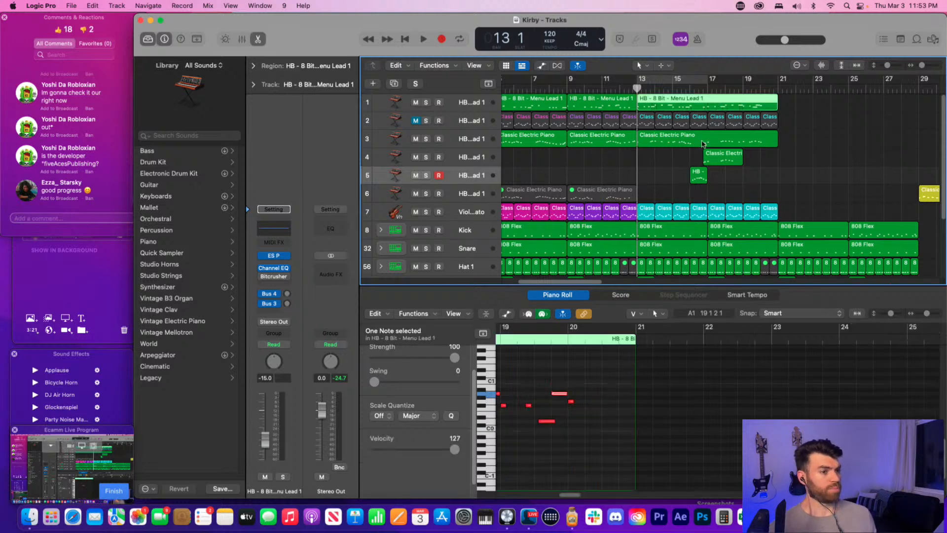
{"action": "left_click", "coordinate": [751, 212]}
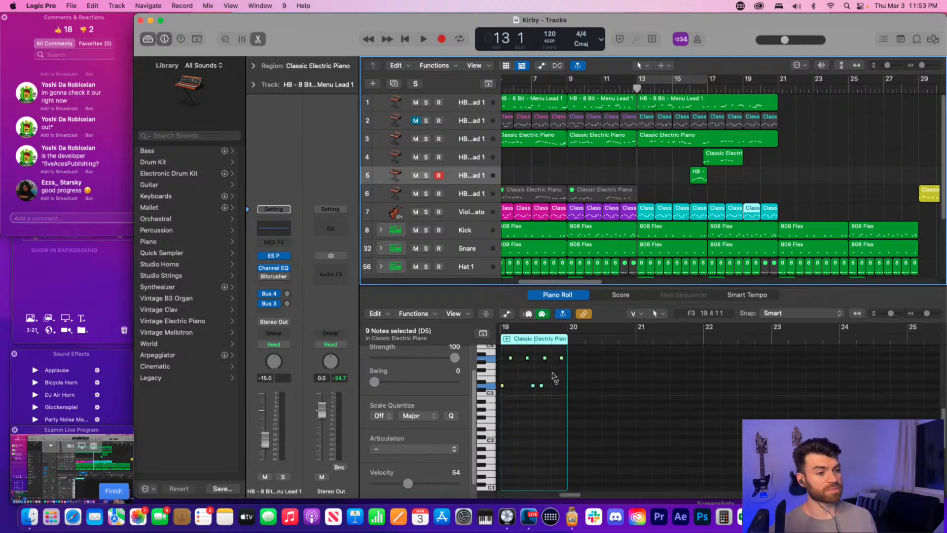
{"action": "left_click", "coordinate": [756, 101]}
{"action": "left_click", "coordinate": [538, 449]}
{"action": "scroll", "coordinate": [531, 440], "scroll_direction": "left", "scroll_amount": 2}
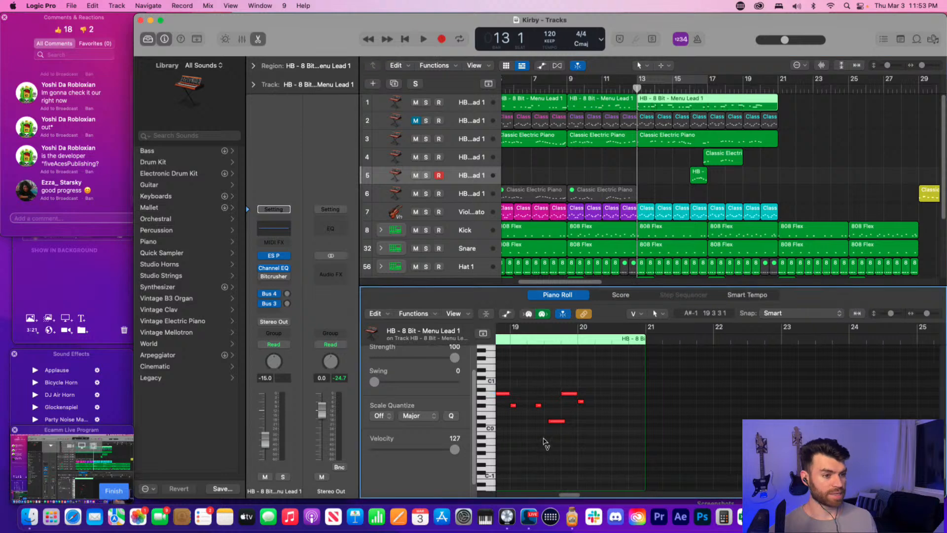
{"action": "left_click_drag", "start_coordinate": [547, 405], "coordinate": [582, 425]}
{"action": "left_click", "coordinate": [754, 212]}
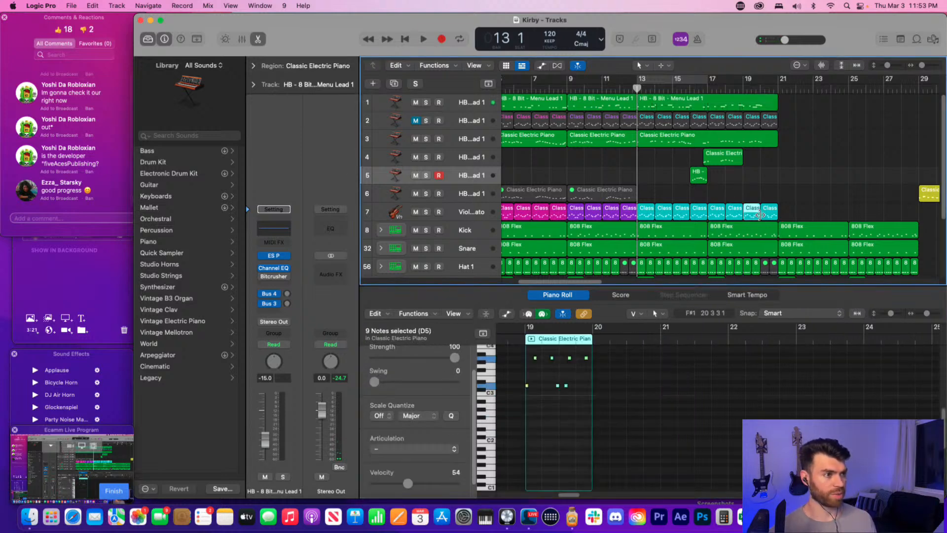
{"action": "left_click", "coordinate": [781, 192]}
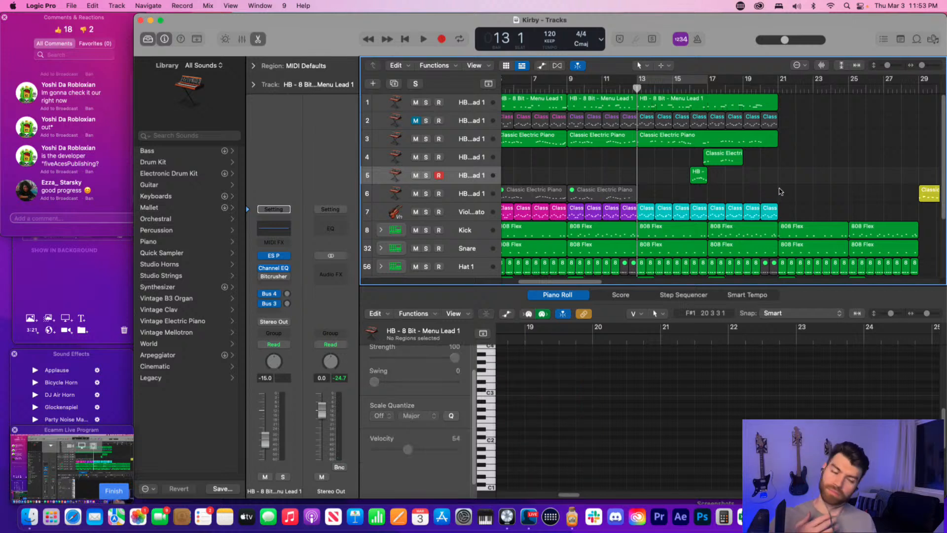
- Examine the notes of the bar 16 region on track 5 and of the bar 9 Classic Electric Piano region on track 3
{"action": "left_click", "coordinate": [701, 179]}
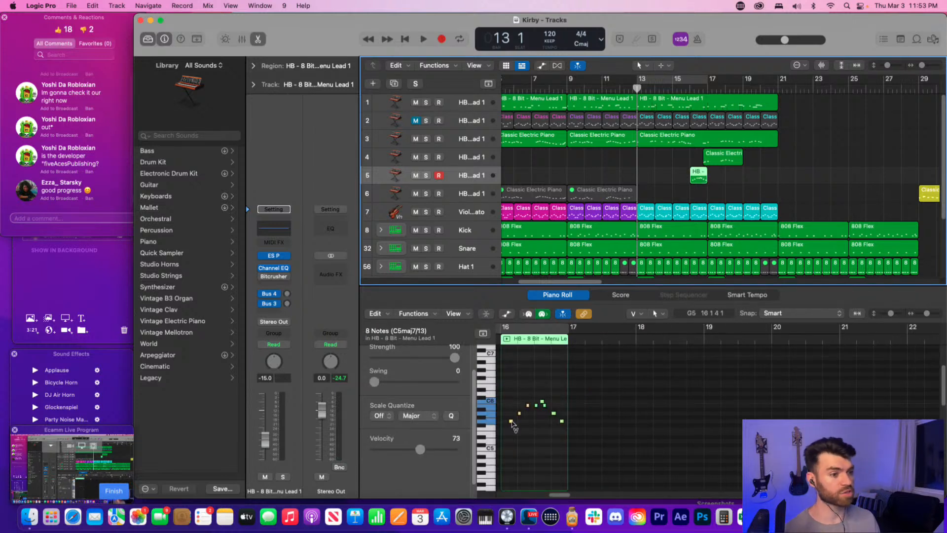
{"action": "left_click", "coordinate": [769, 194]}
{"action": "left_click", "coordinate": [697, 178]}
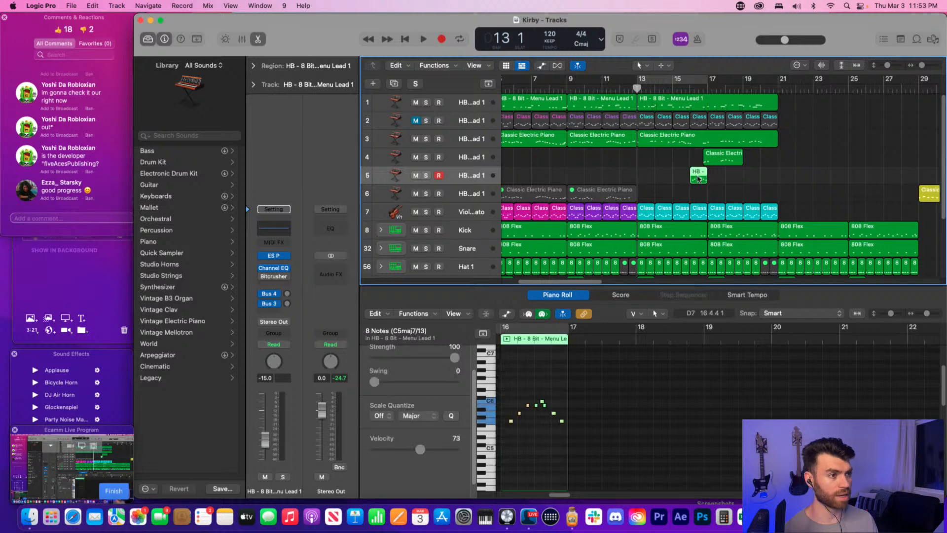
{"action": "left_click", "coordinate": [669, 177]}
{"action": "scroll", "coordinate": [661, 172], "scroll_direction": "left", "scroll_amount": 2}
{"action": "left_click", "coordinate": [652, 144]}
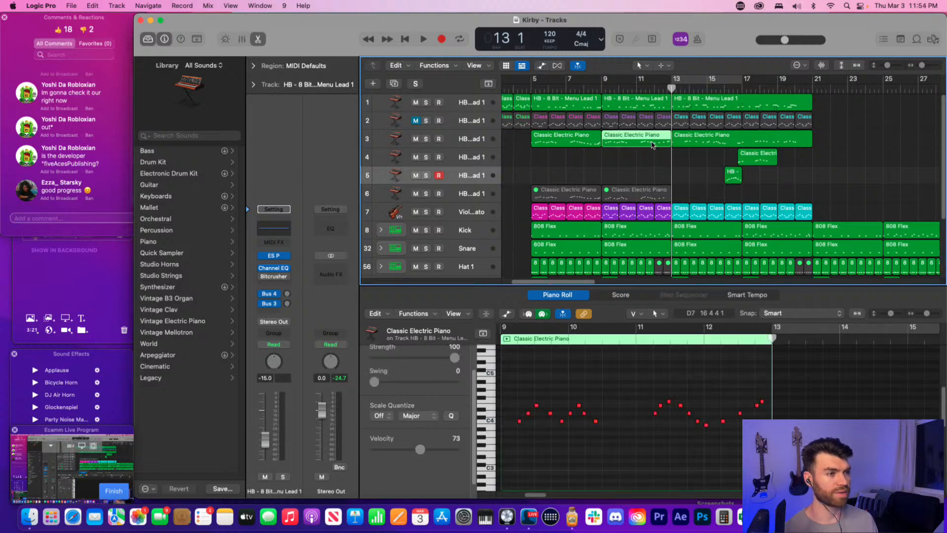
- Move the muted bar 9 Classic Electric Piano region from track 6 to track 4, unmute it, and play from bar 9
{"action": "left_click", "coordinate": [629, 193]}
{"action": "left_click_drag", "start_coordinate": [629, 193], "coordinate": [631, 158]}
{"action": "right_click", "coordinate": [633, 158]}
{"action": "left_click", "coordinate": [649, 163]}
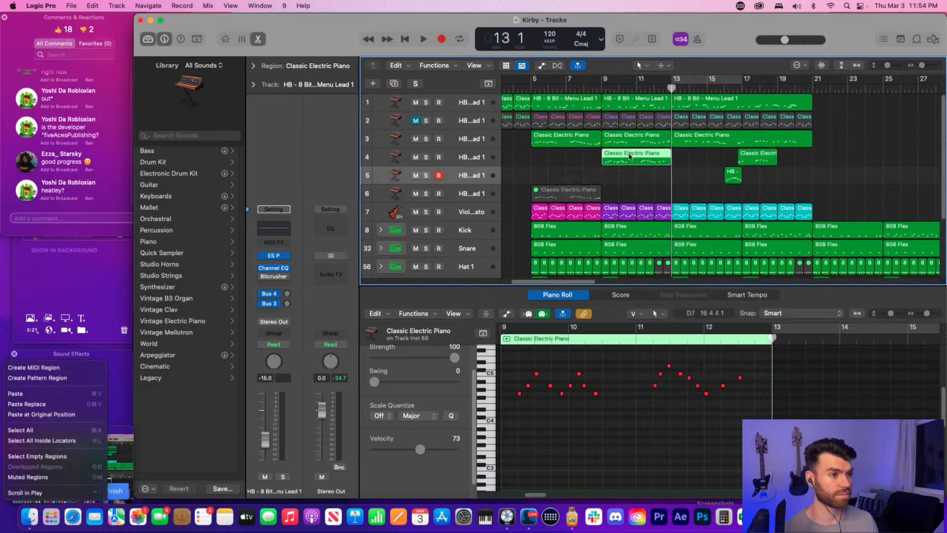
{"action": "left_click", "coordinate": [599, 88]}
{"action": "key", "text": "space"}
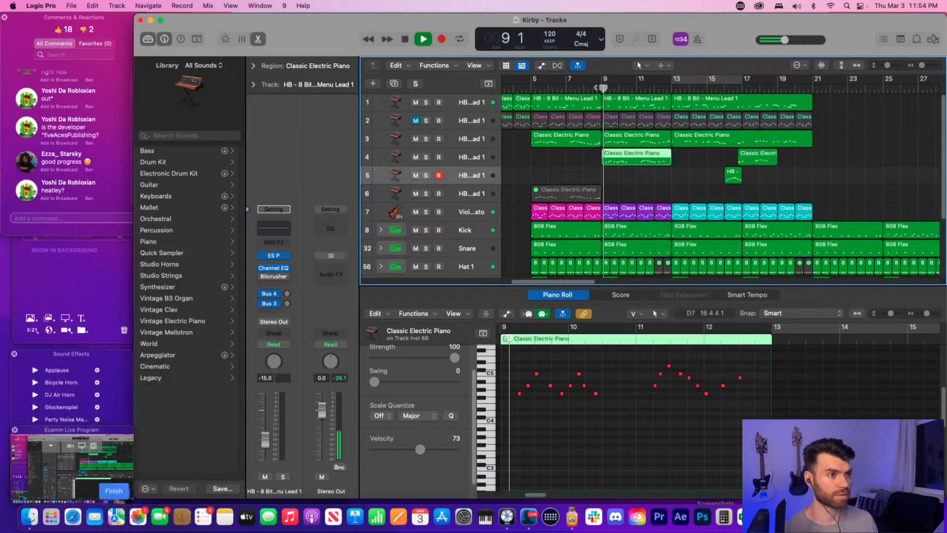
{"action": "key", "text": "space"}
- Lower all notes in track 4's bar 9 Classic Electric Piano region by one octave and play from the start of bar 9
{"action": "left_click", "coordinate": [625, 373]}
{"action": "key", "text": "super+a"}
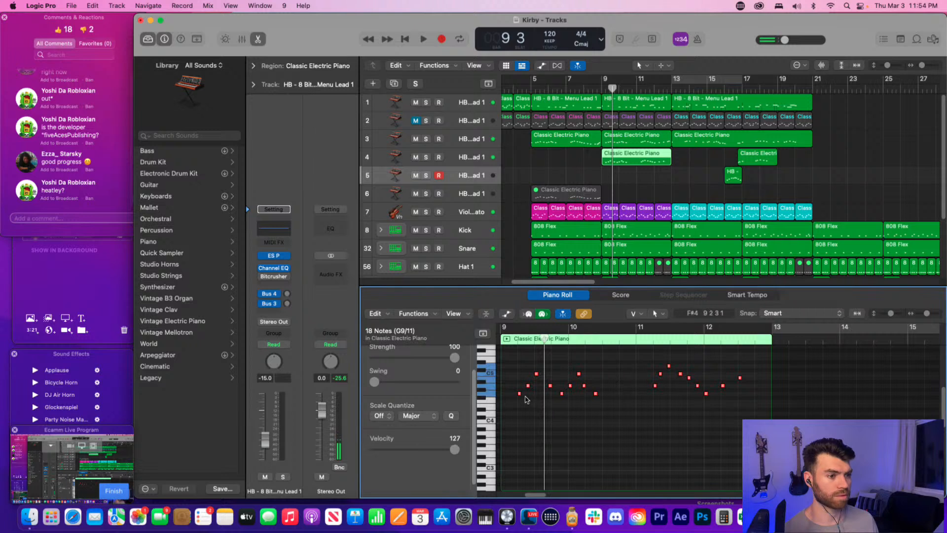
{"action": "left_click_drag", "start_coordinate": [519, 396], "coordinate": [520, 444]}
{"action": "left_click", "coordinate": [507, 341]}
{"action": "left_click", "coordinate": [514, 338]}
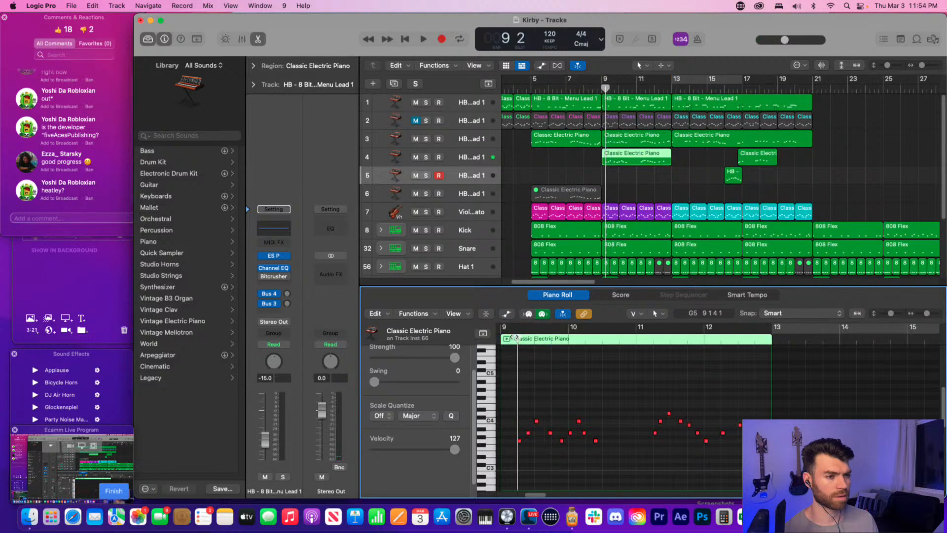
{"action": "key", "text": "space"}
{"action": "key", "text": "space"}
{"action": "scroll", "coordinate": [537, 434], "scroll_direction": "down", "scroll_amount": 2}
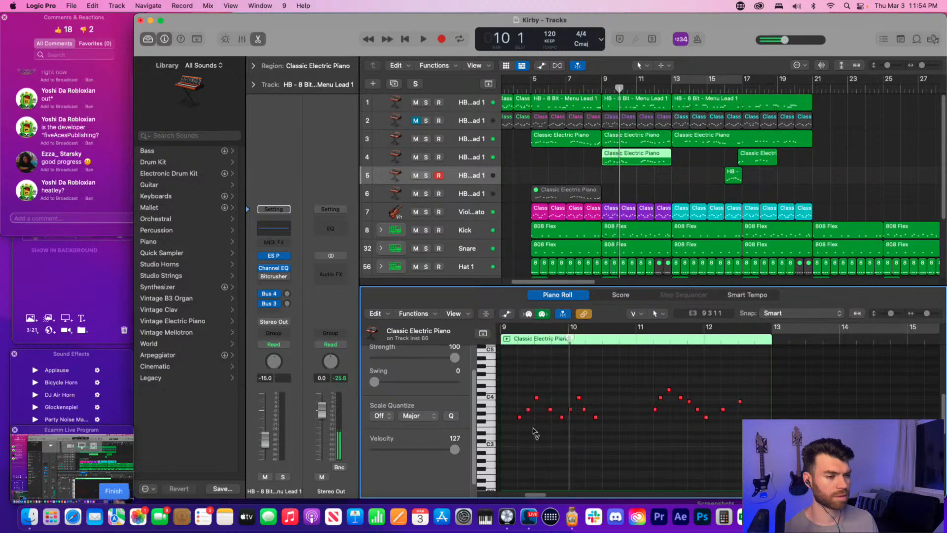
- Lower all notes in the bar 9 region by another octave and play from bar 9 into bar 10
{"action": "key", "text": "super+a"}
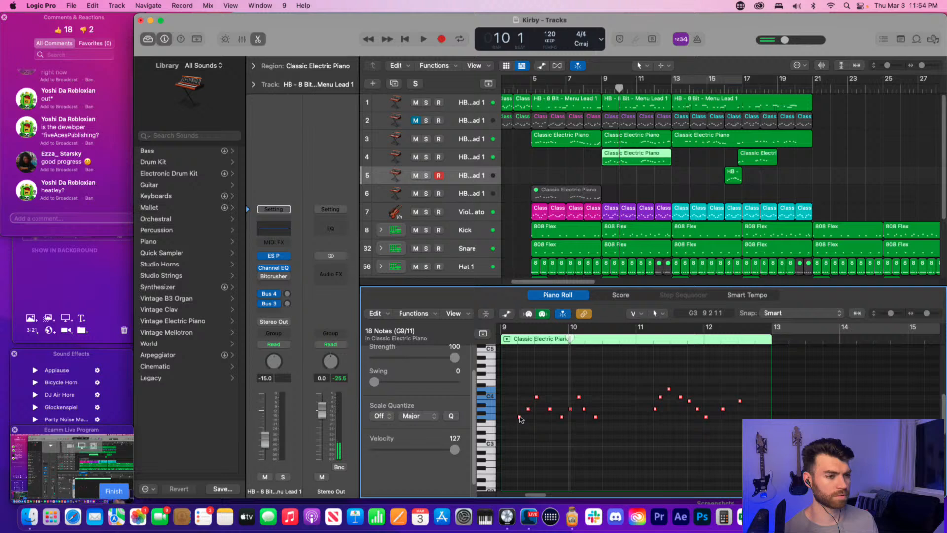
{"action": "left_click_drag", "start_coordinate": [520, 418], "coordinate": [521, 467]}
{"action": "left_click", "coordinate": [515, 328]}
{"action": "key", "text": "space"}
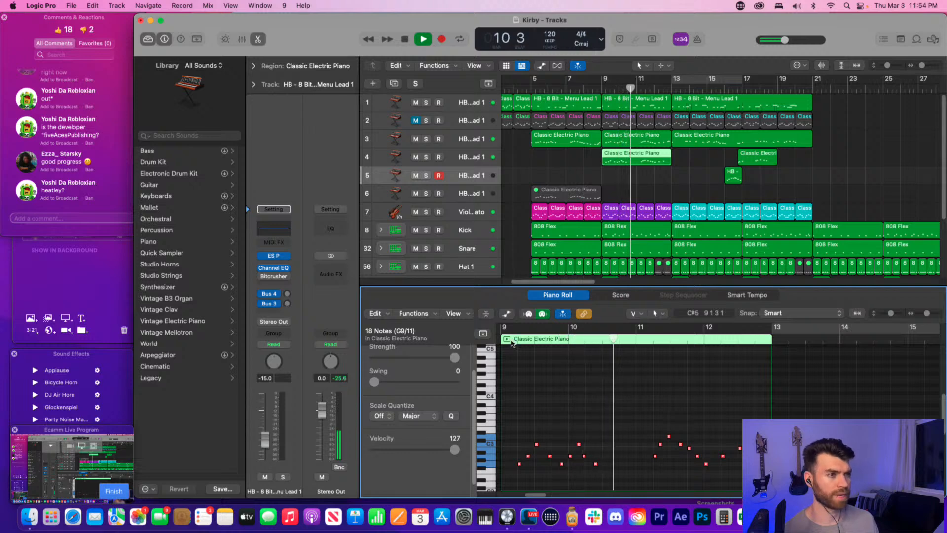
{"action": "key", "text": "super+s"}
{"action": "key", "text": "space"}
- Move the bar 9 Classic Electric Piano region from track 4 back to track 6 and mute it
{"action": "left_click", "coordinate": [558, 359]}
{"action": "left_click", "coordinate": [690, 194]}
{"action": "left_click", "coordinate": [632, 157]}
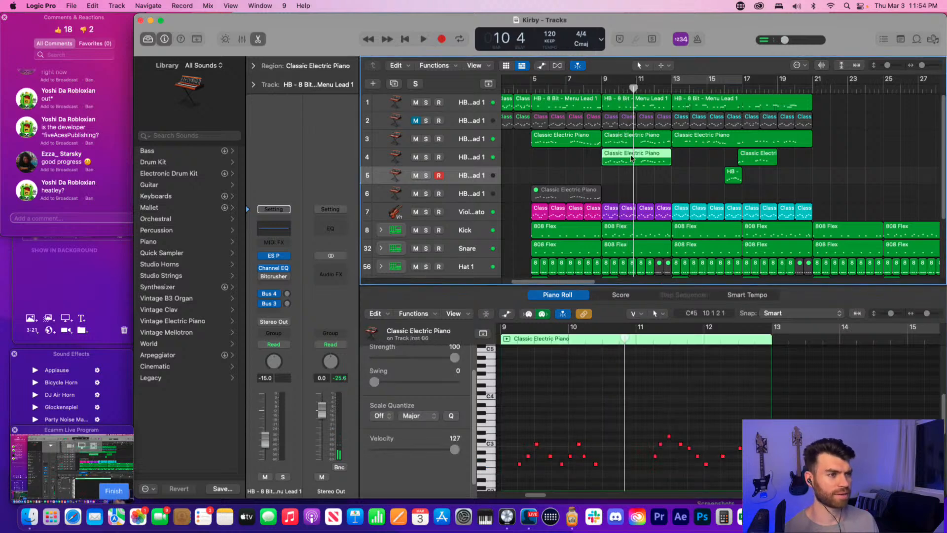
{"action": "left_click_drag", "start_coordinate": [632, 158], "coordinate": [635, 191]}
{"action": "right_click", "coordinate": [636, 192]}
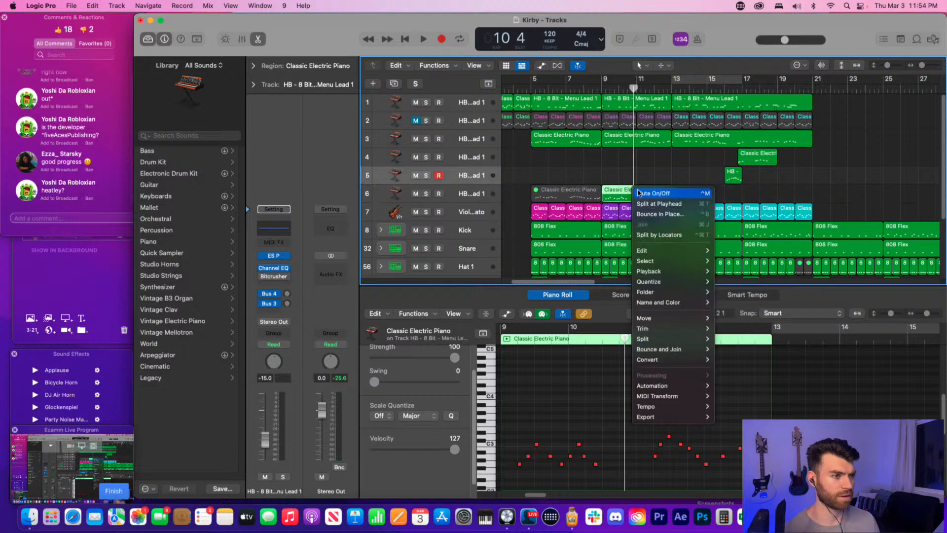
{"action": "left_click", "coordinate": [639, 193]}
{"action": "left_click", "coordinate": [669, 171]}
- Delete the Kick, Snare, Hat 1, Bro...eels and hat 2 regions across bars 21–28
{"action": "key", "text": "ctrl+alt+Left"}
{"action": "key", "text": "ctrl+alt+Left"}
{"action": "key", "text": "ctrl+alt+Left"}
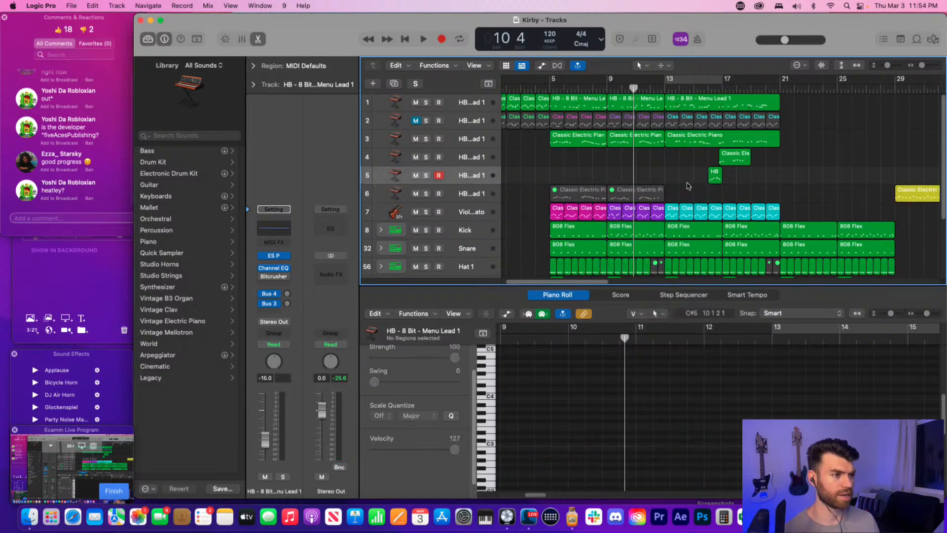
{"action": "key", "text": "ctrl+alt+Down"}
{"action": "key", "text": "ctrl+alt+Up"}
{"action": "key", "text": "ctrl+alt+Up"}
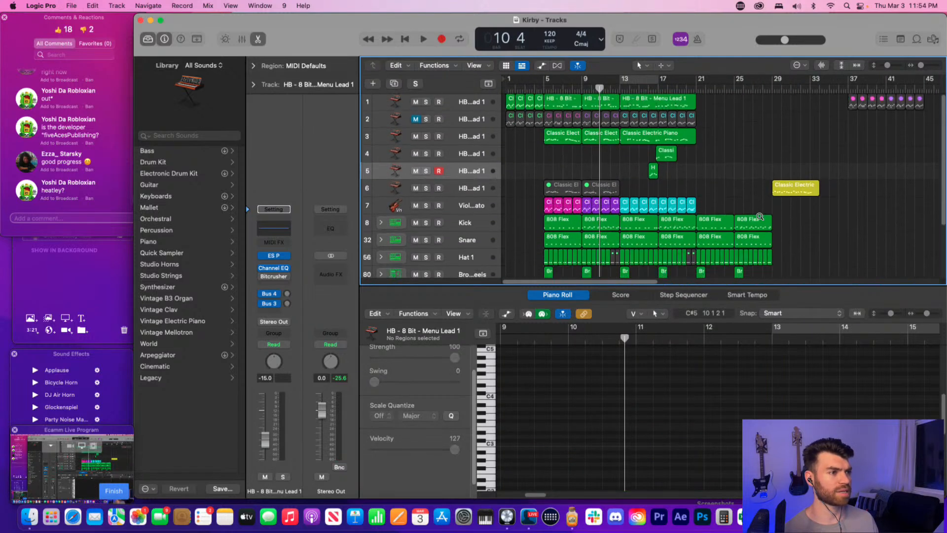
{"action": "left_click_drag", "start_coordinate": [779, 250], "coordinate": [697, 171]}
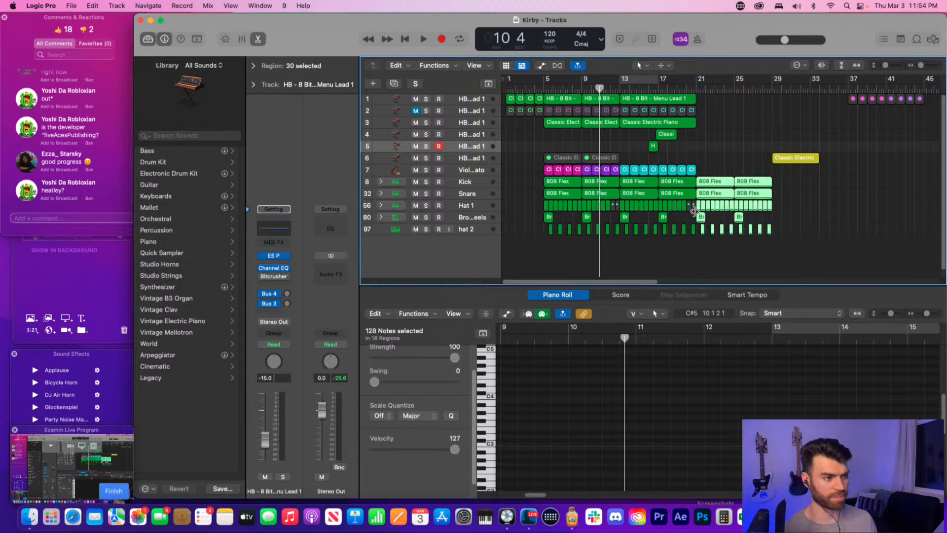
{"action": "key", "text": "Delete"}
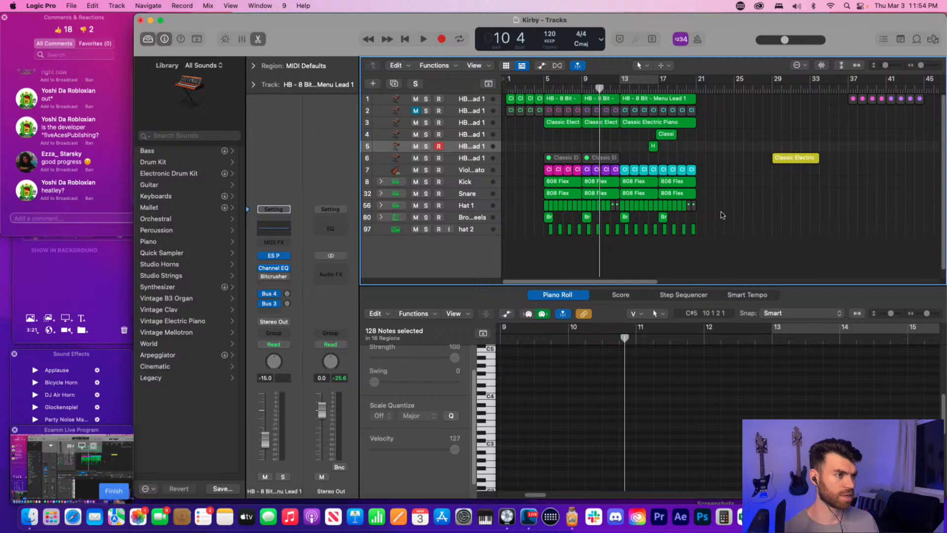
{"action": "key", "text": "super+Down"}
{"action": "key", "text": "super+Up"}
{"action": "key", "text": "super+Up"}
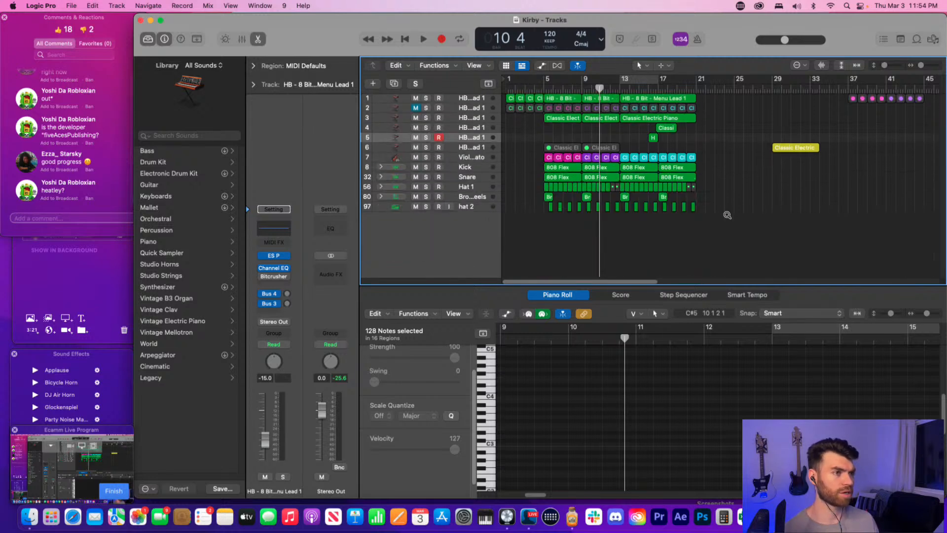
{"action": "key", "text": "super+Left"}
{"action": "key", "text": "super+Left"}
{"action": "key", "text": "super+Right"}
{"action": "key", "text": "super+Right"}
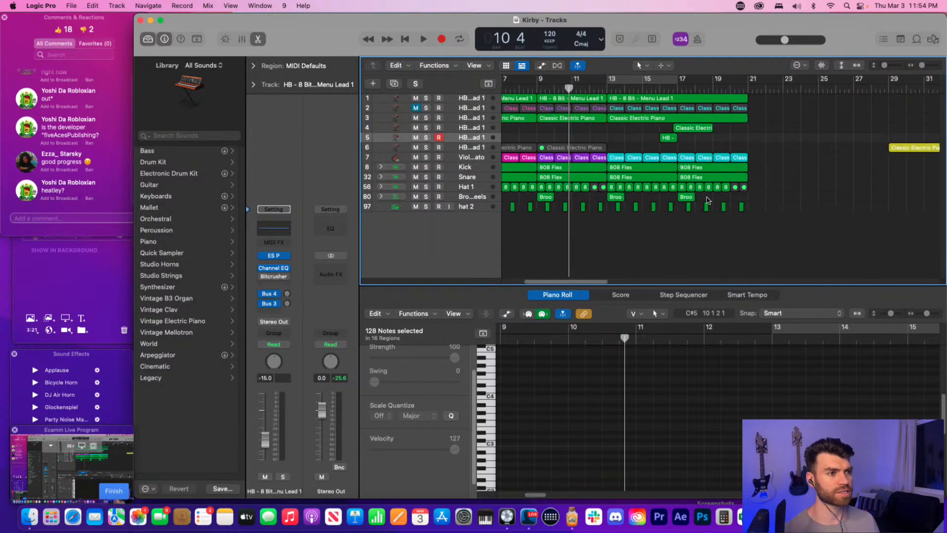
{"action": "scroll", "coordinate": [709, 199], "scroll_direction": "left", "scroll_amount": 2}
{"action": "left_click", "coordinate": [604, 99]}
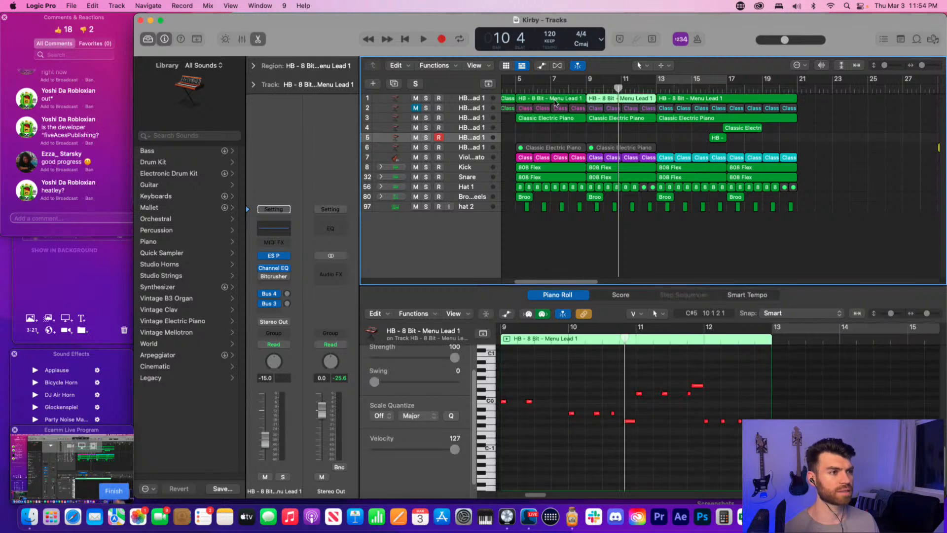
{"action": "left_click", "coordinate": [710, 90]}
{"action": "left_click", "coordinate": [710, 99]}
{"action": "key", "text": "super+Left"}
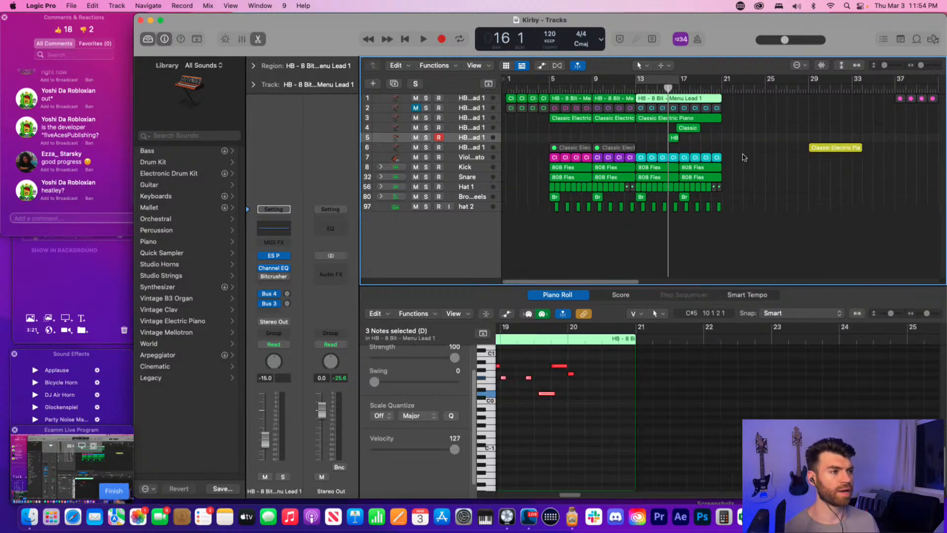
{"action": "key", "text": "super+Left"}
{"action": "left_click", "coordinate": [723, 190]}
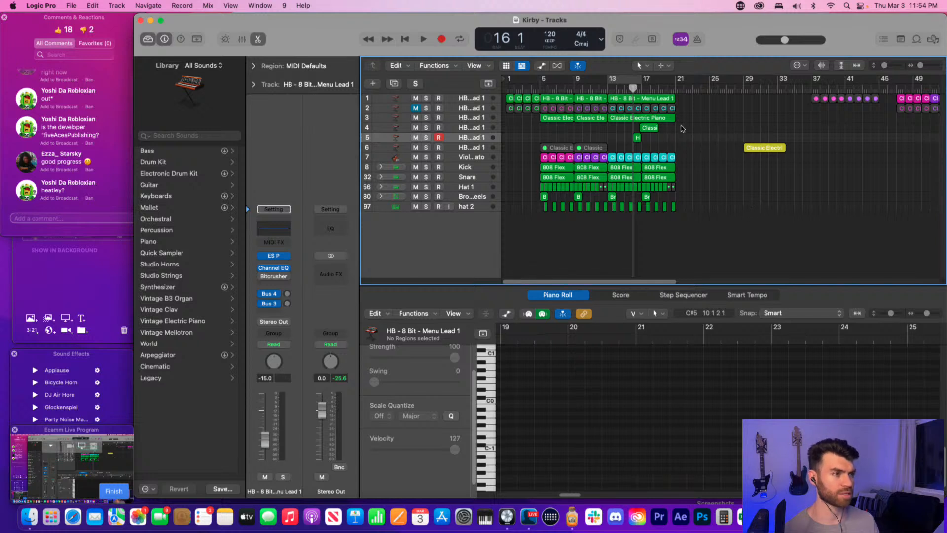
{"action": "key", "text": "super+Up"}
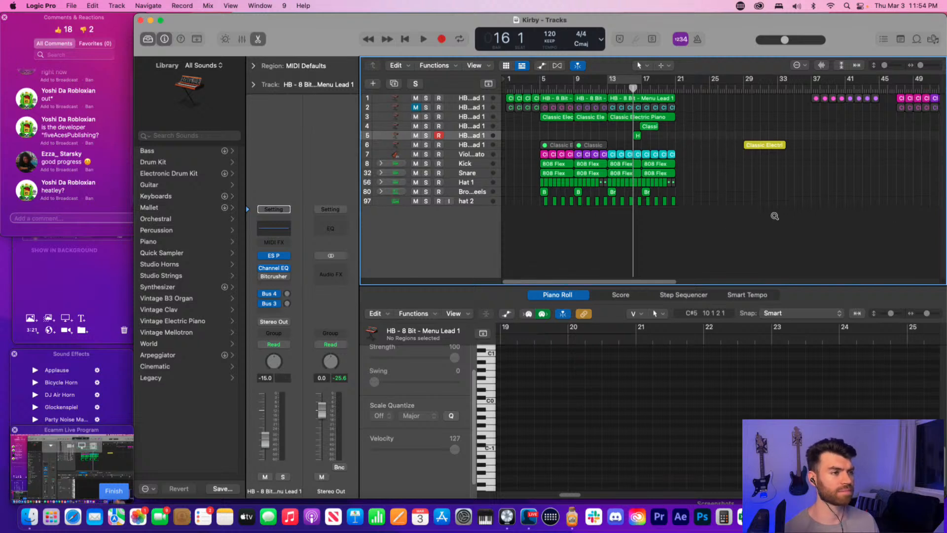
- Play the yellow Classic Electric Piano region on track 6 from bar 29 into bar 33
{"action": "key", "text": "super+Down"}
{"action": "key", "text": "super+Down"}
{"action": "key", "text": "super+Right"}
{"action": "left_click", "coordinate": [793, 156]}
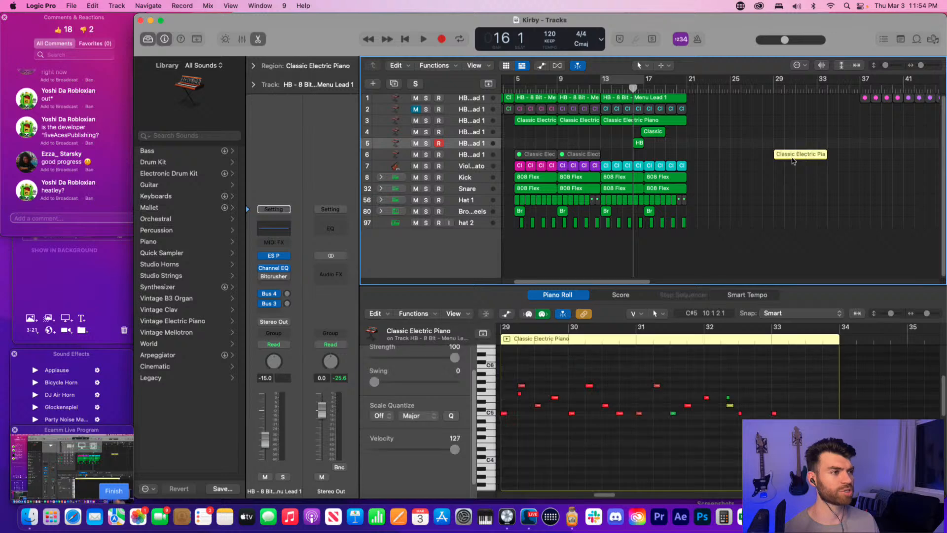
{"action": "left_click", "coordinate": [771, 149]}
{"action": "left_click", "coordinate": [773, 88]}
{"action": "key", "text": "space"}
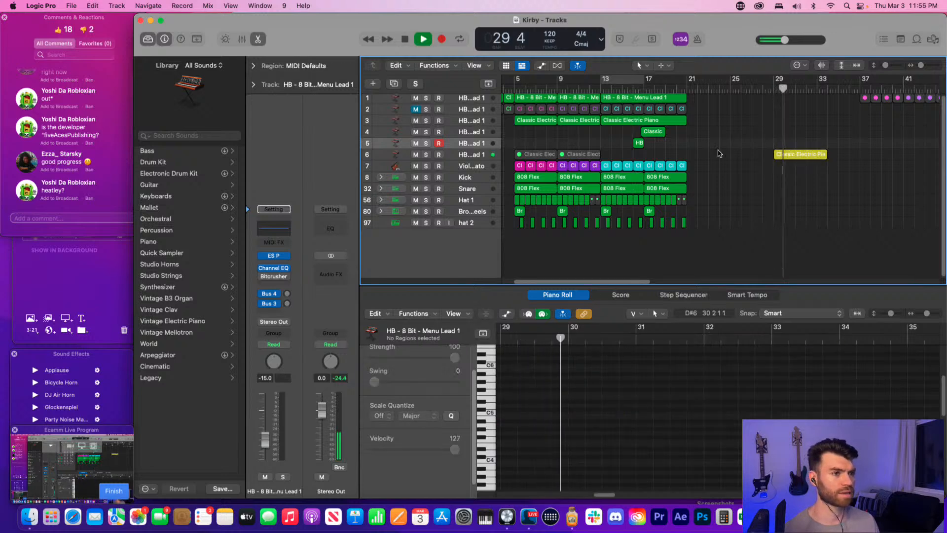
{"action": "left_click", "coordinate": [464, 159]}
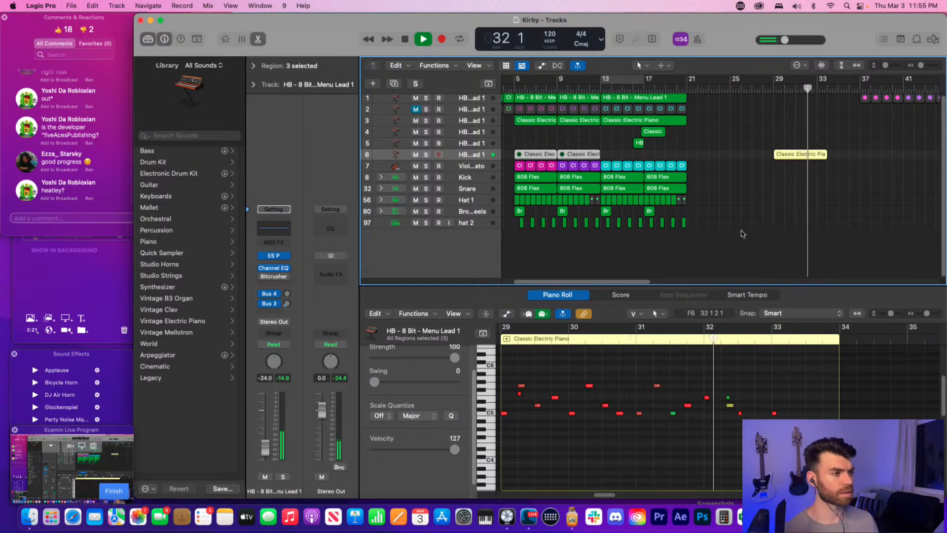
{"action": "left_click", "coordinate": [785, 147]}
{"action": "left_click", "coordinate": [783, 157]}
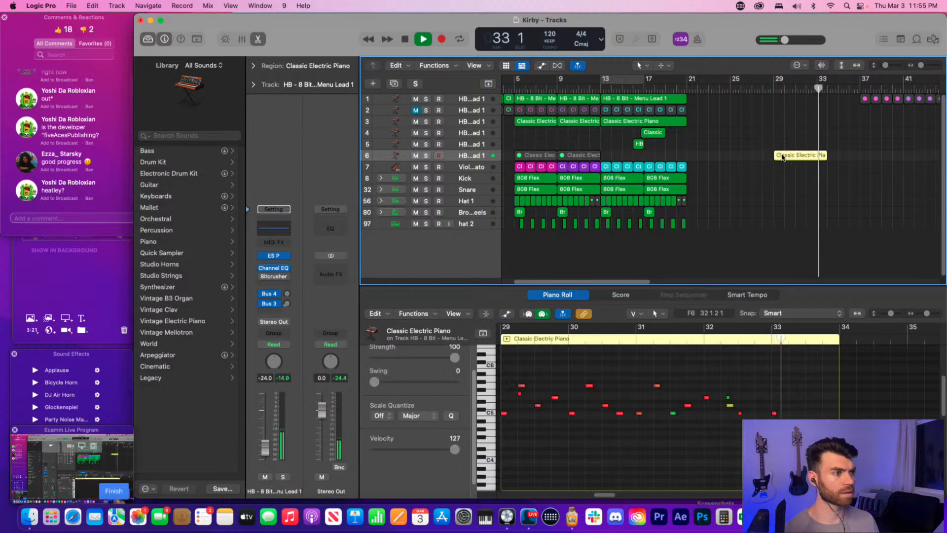
{"action": "left_click", "coordinate": [784, 148]}
{"action": "left_click", "coordinate": [792, 158]}
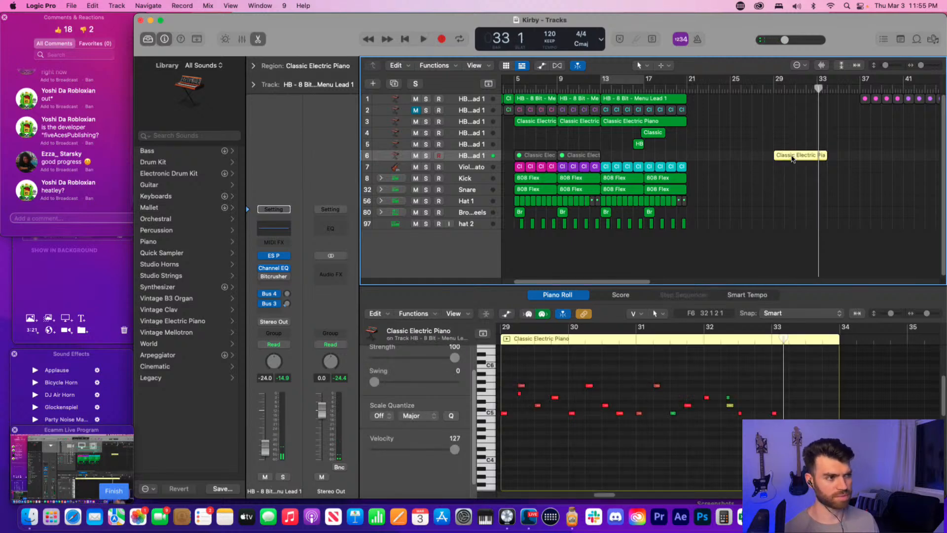
- Move the yellow Classic Electric Piano region on track 6 from bar 29 to bar 21
{"action": "left_click", "coordinate": [659, 453]}
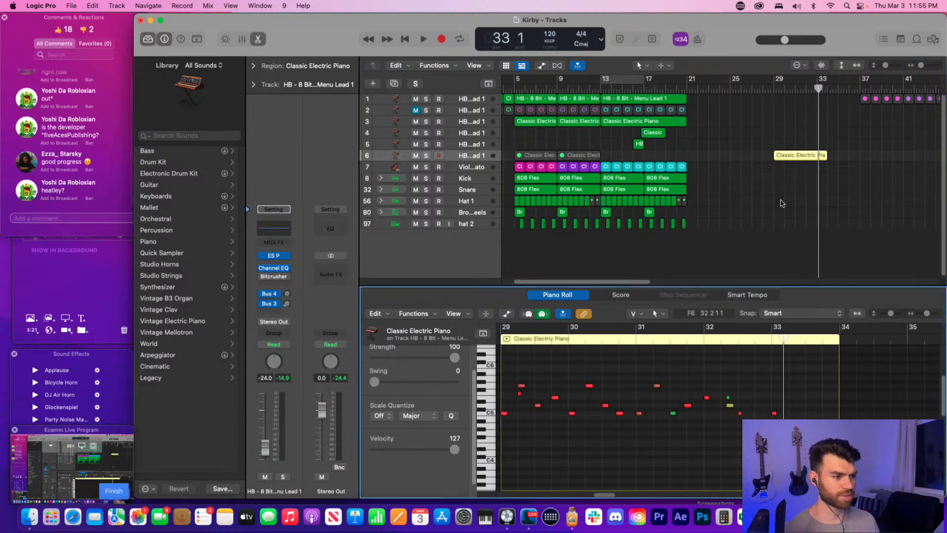
{"action": "left_click", "coordinate": [790, 146]}
{"action": "left_click", "coordinate": [793, 152]}
{"action": "left_click", "coordinate": [689, 423]}
{"action": "left_click", "coordinate": [779, 151]}
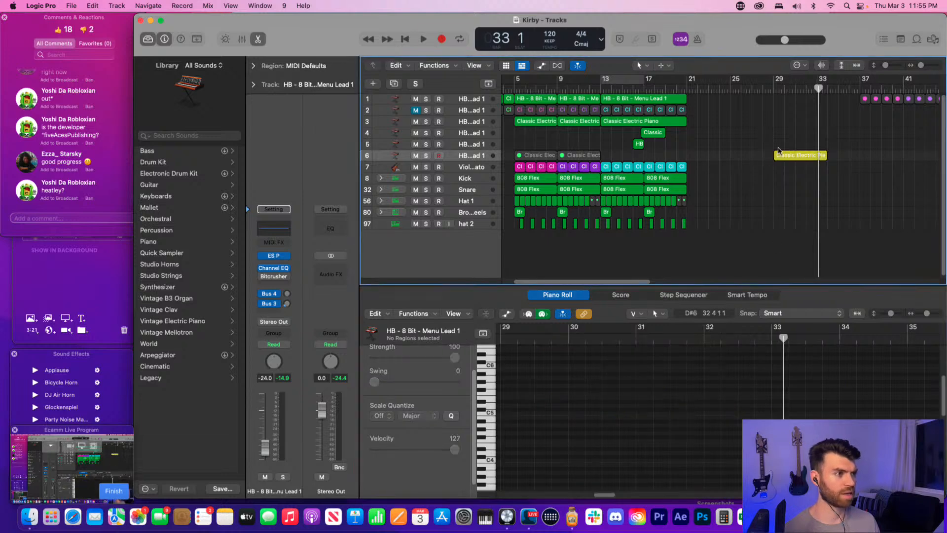
{"action": "left_click", "coordinate": [801, 159]}
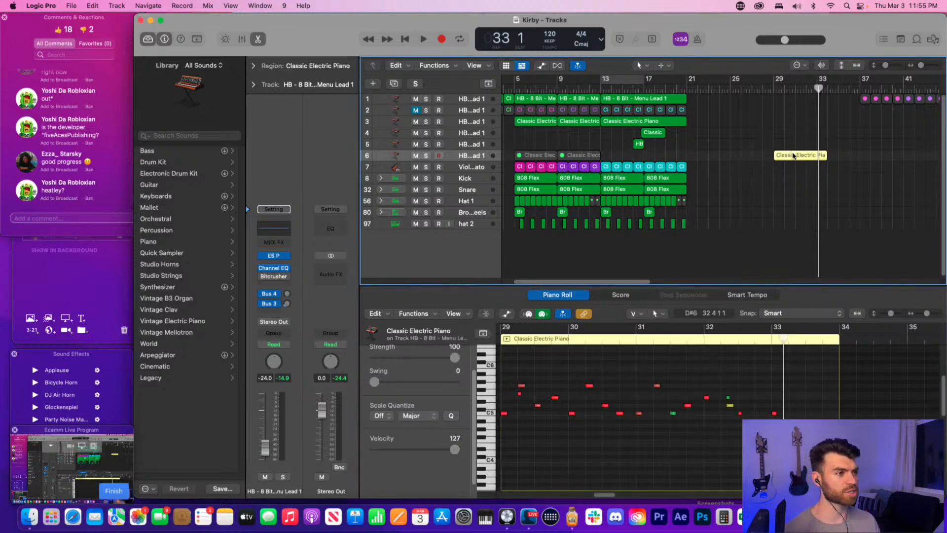
{"action": "left_click_drag", "start_coordinate": [793, 155], "coordinate": [706, 156]}
- Copy the two track 1 and two track 3 regions covering bars 5–12 to bar 21 and play from there
{"action": "left_click", "coordinate": [591, 99], "text": "shift"}
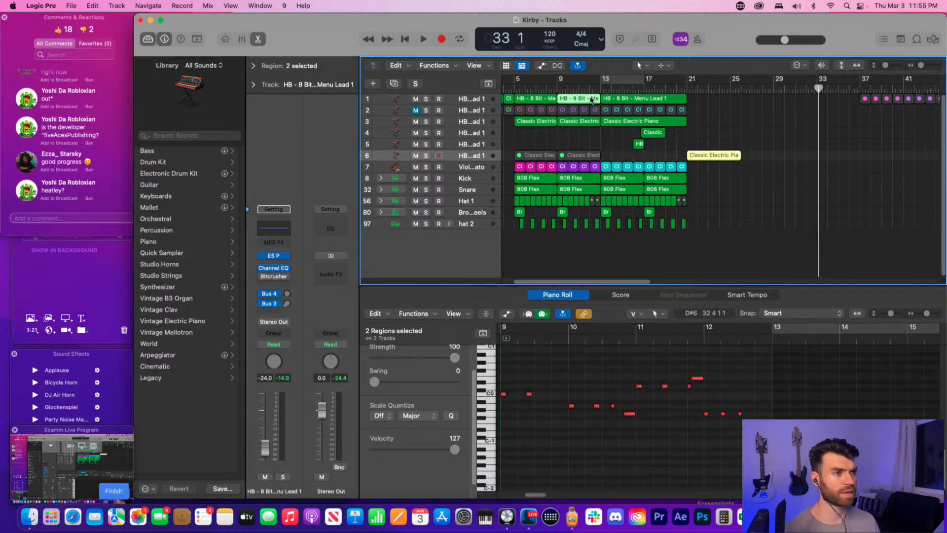
{"action": "left_click", "coordinate": [580, 121], "text": "shift"}
{"action": "left_click", "coordinate": [536, 99], "text": "shift"}
{"action": "left_click", "coordinate": [535, 121], "text": "shift"}
{"action": "left_click_drag", "start_coordinate": [535, 101], "coordinate": [710, 101]}
{"action": "key", "text": "space"}
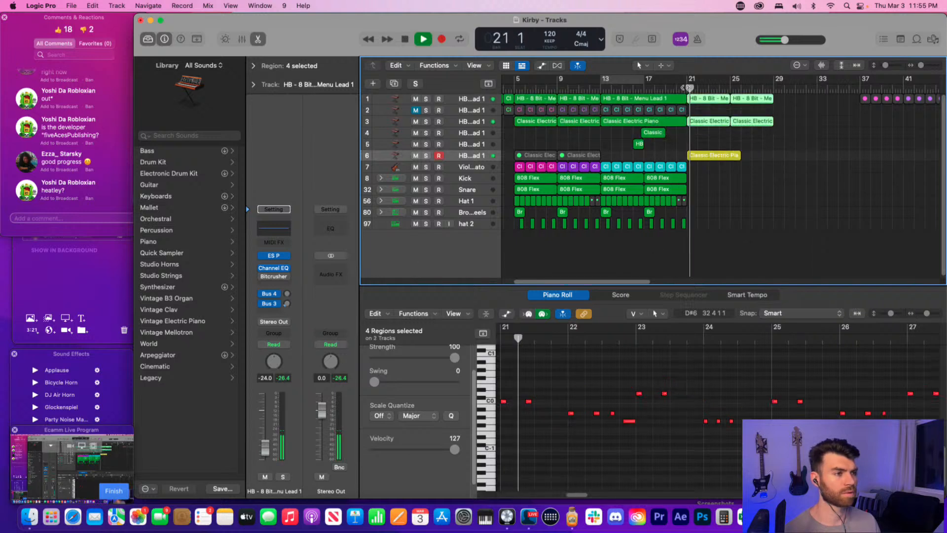
- Mute the Classic Electric Piano region at bar 21 on track 3
{"action": "left_click", "coordinate": [715, 122]}
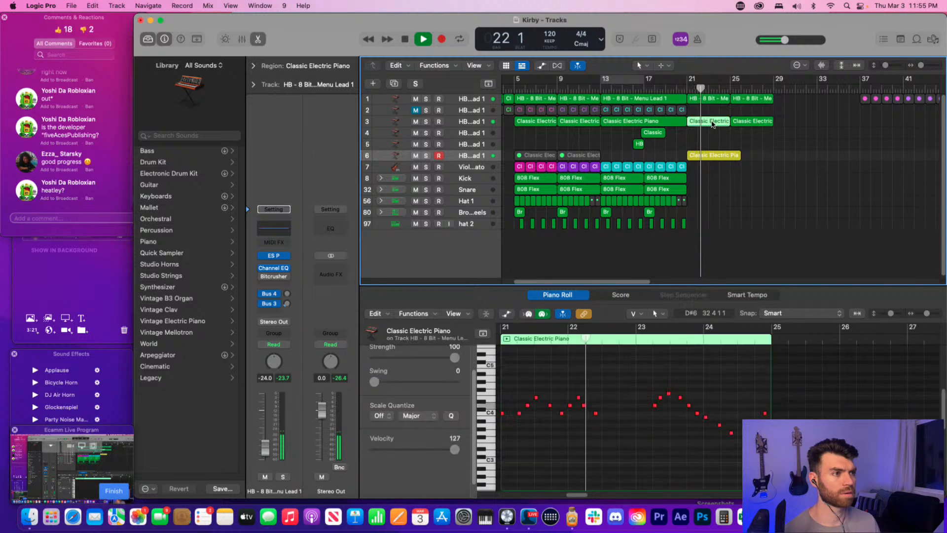
{"action": "right_click", "coordinate": [715, 122]}
{"action": "left_click", "coordinate": [724, 127]}
{"action": "left_click", "coordinate": [679, 140]}
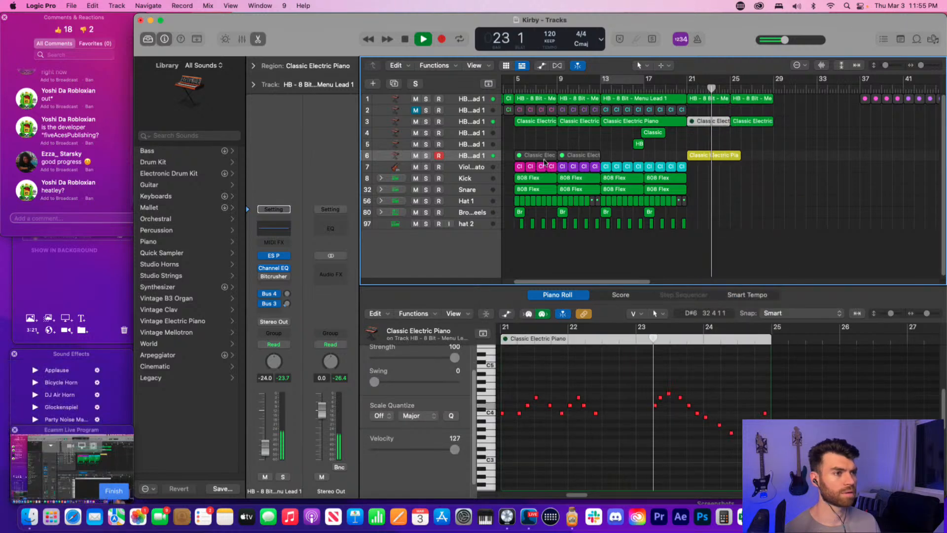
- Copy the four pink track 7 regions from bars 5–8 to bar 21 and play from bar 21 through bar 24
{"action": "left_click_drag", "start_coordinate": [509, 170], "coordinate": [698, 167]}
{"action": "left_click", "coordinate": [686, 89]}
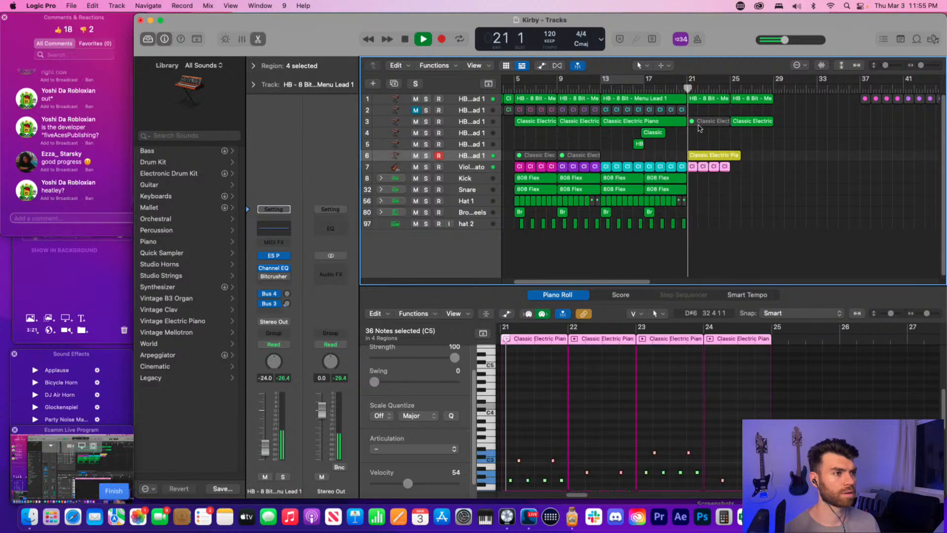
{"action": "left_click", "coordinate": [694, 228]}
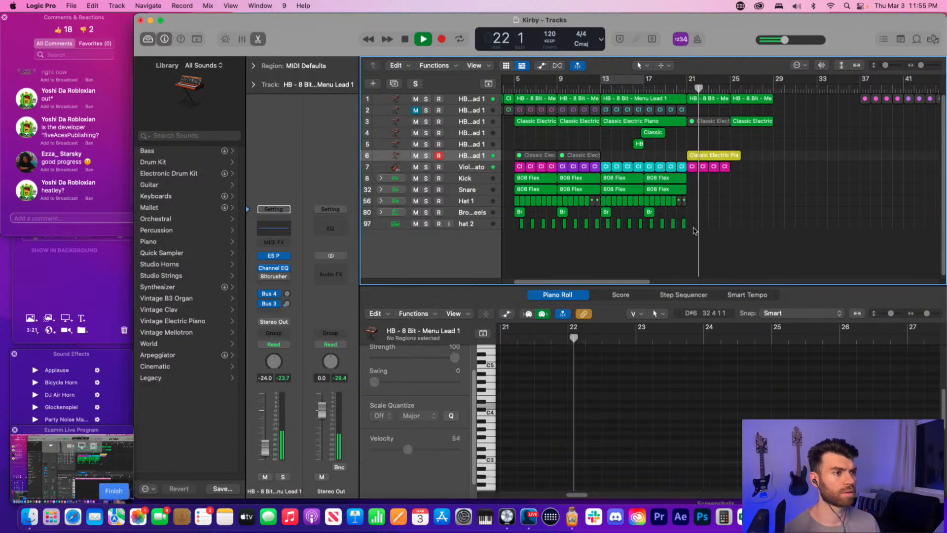
{"action": "scroll", "coordinate": [785, 201], "scroll_direction": "right", "scroll_amount": 2}
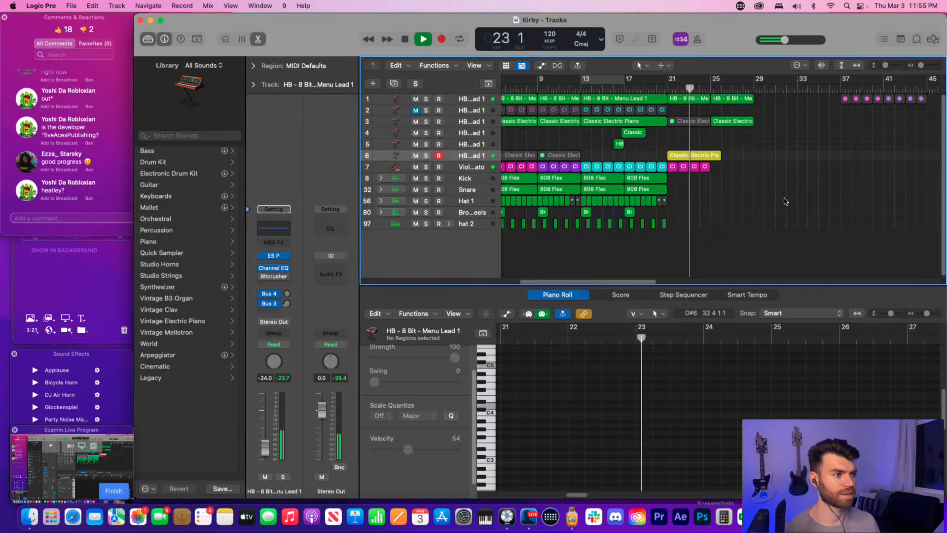
{"action": "left_click", "coordinate": [707, 156]}
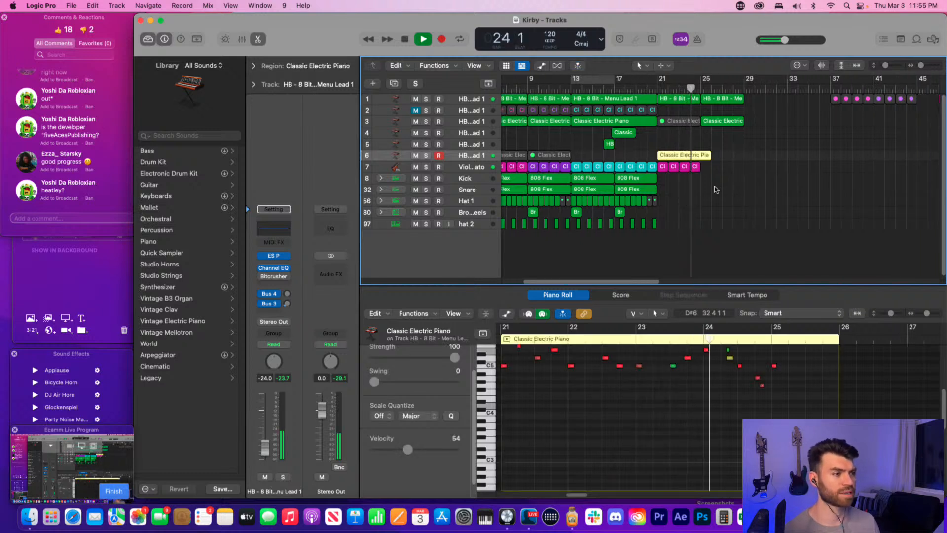
{"action": "left_click", "coordinate": [661, 135]}
{"action": "key", "text": "space"}
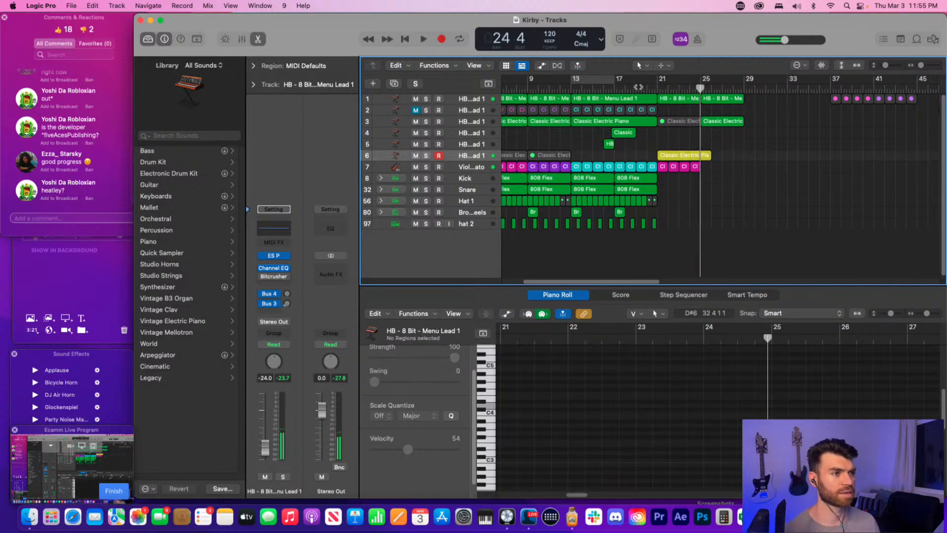
- Play the arrangement from about bar 19 into bar 25
{"action": "left_click", "coordinate": [637, 89]}
{"action": "key", "text": "space"}
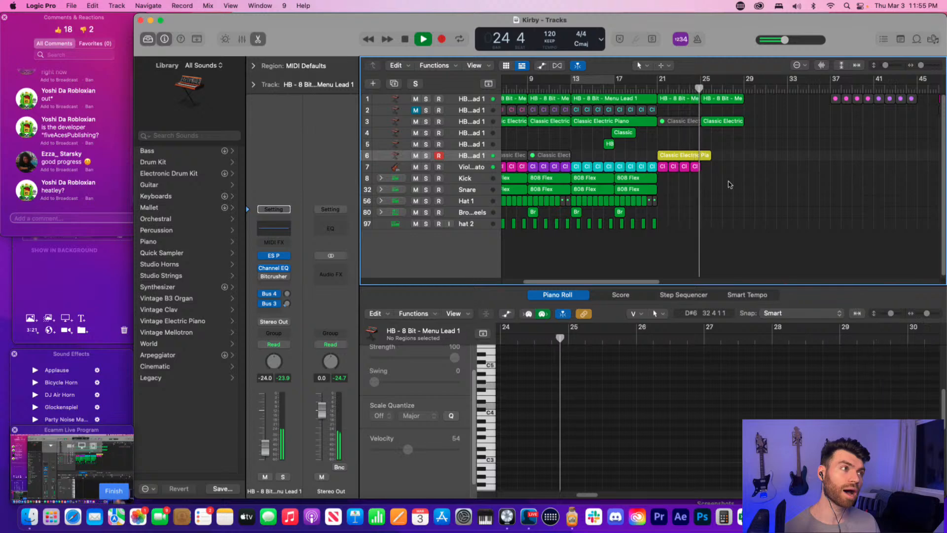
{"action": "key", "text": "space"}
- Mute the Classic Electric Piano region at bar 25 on track 3
{"action": "left_click", "coordinate": [679, 157]}
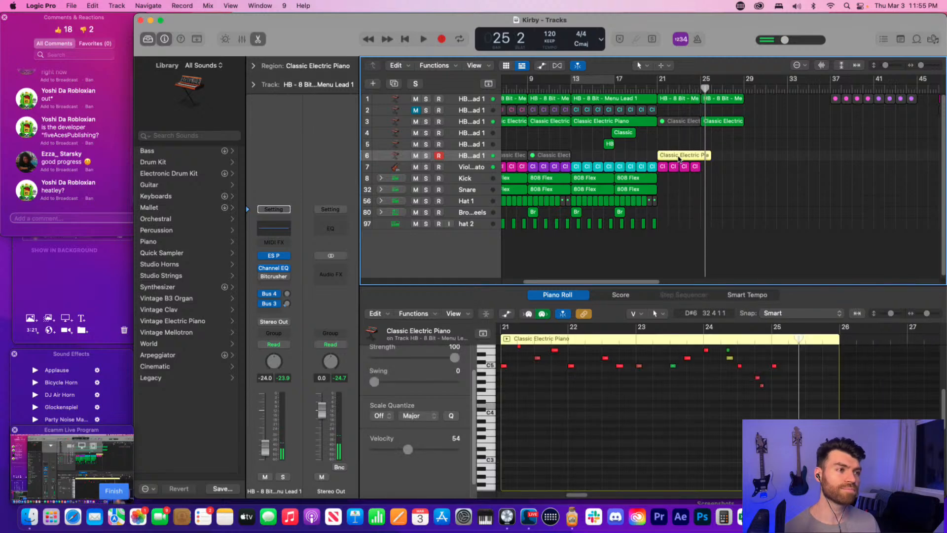
{"action": "left_click", "coordinate": [706, 140]}
{"action": "left_click", "coordinate": [729, 122]}
{"action": "left_click", "coordinate": [736, 125]}
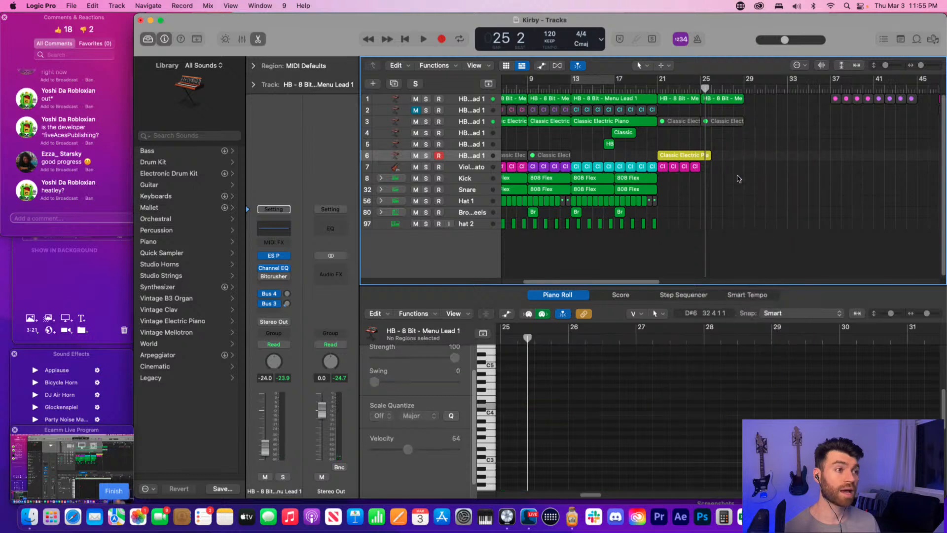
- Shift the nine regions from bar 21 onward on tracks 1, 3, 6 and 7 so the group starts at bar 23
{"action": "left_click_drag", "start_coordinate": [776, 177], "coordinate": [663, 93]}
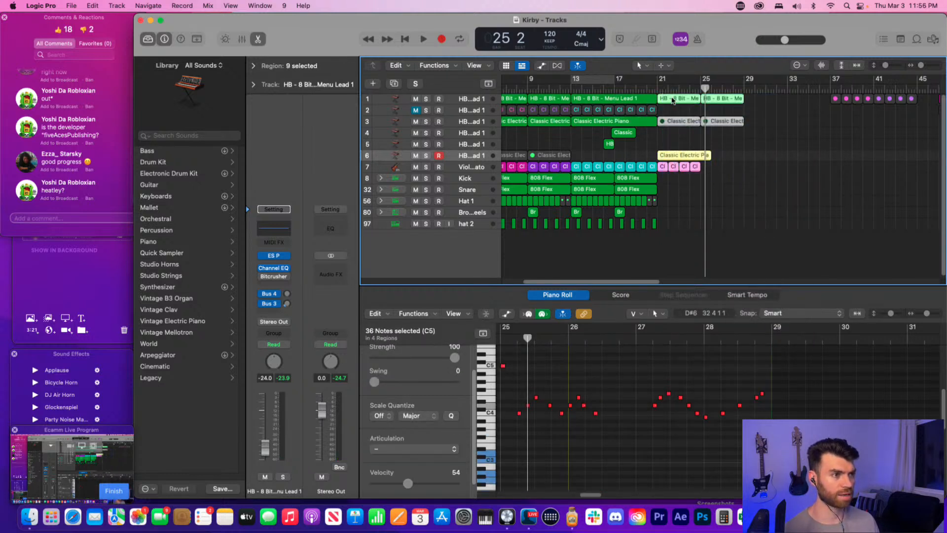
{"action": "left_click_drag", "start_coordinate": [672, 100], "coordinate": [685, 101]}
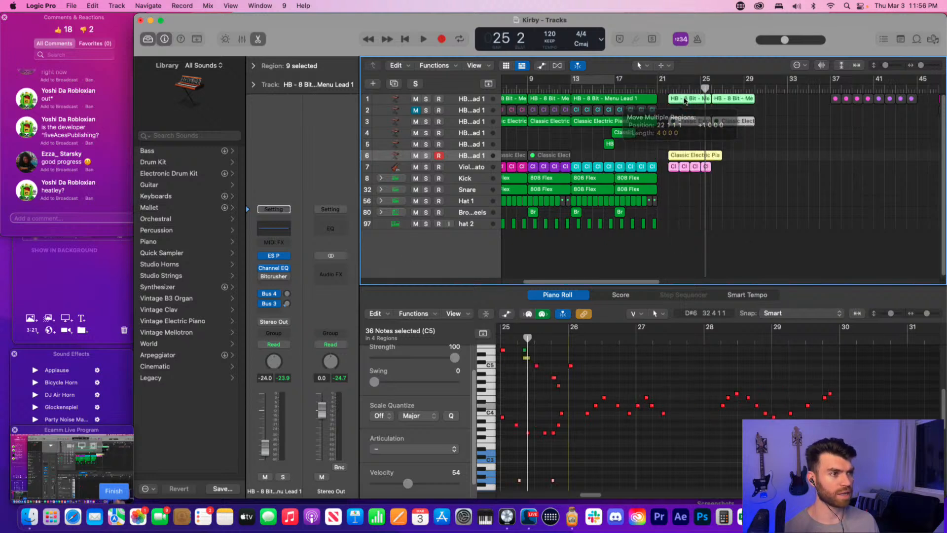
{"action": "left_click", "coordinate": [738, 137]}
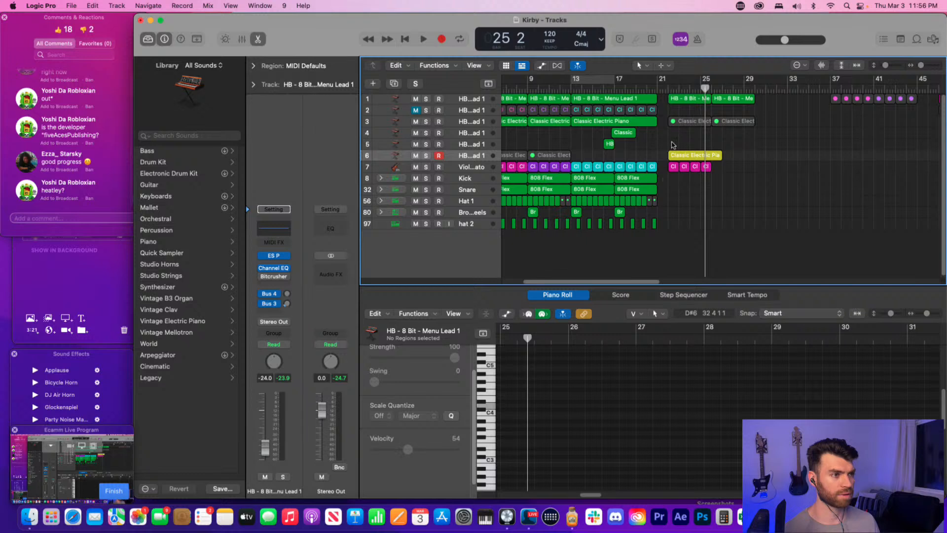
{"action": "left_click_drag", "start_coordinate": [670, 191], "coordinate": [754, 92]}
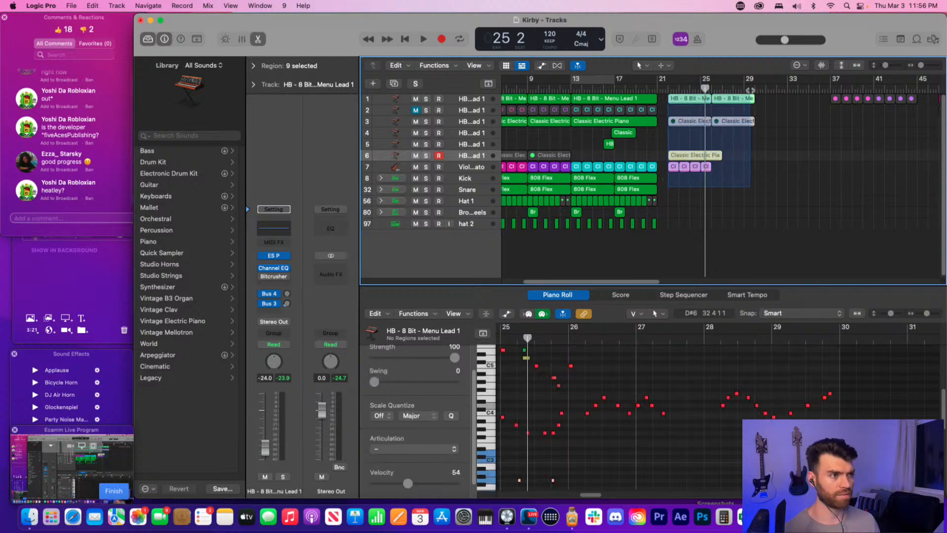
{"action": "left_click_drag", "start_coordinate": [688, 103], "coordinate": [700, 102]}
{"action": "left_click", "coordinate": [770, 170]}
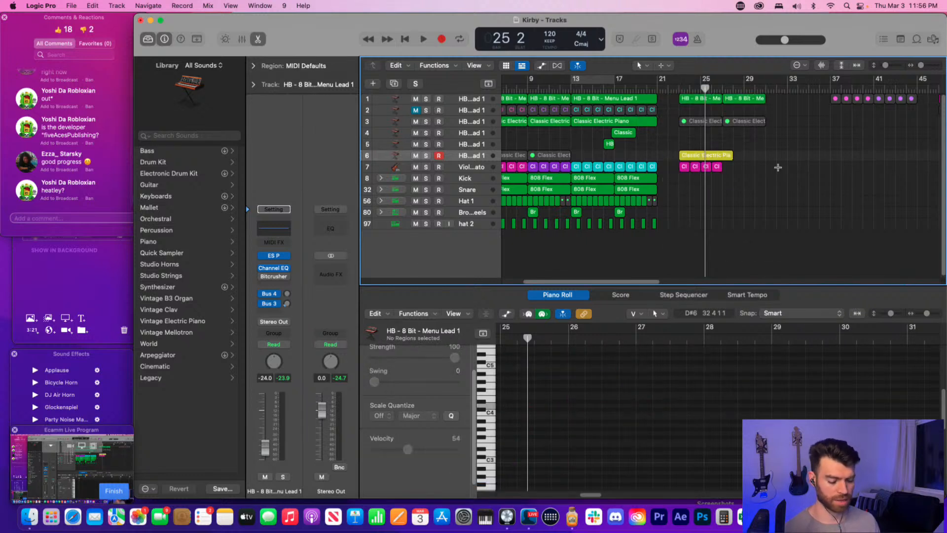
- Play the new section from about bar 23 with the Classic Electric Piano region on track 6 selected
{"action": "scroll", "coordinate": [681, 163], "scroll_direction": "left", "scroll_amount": 2}
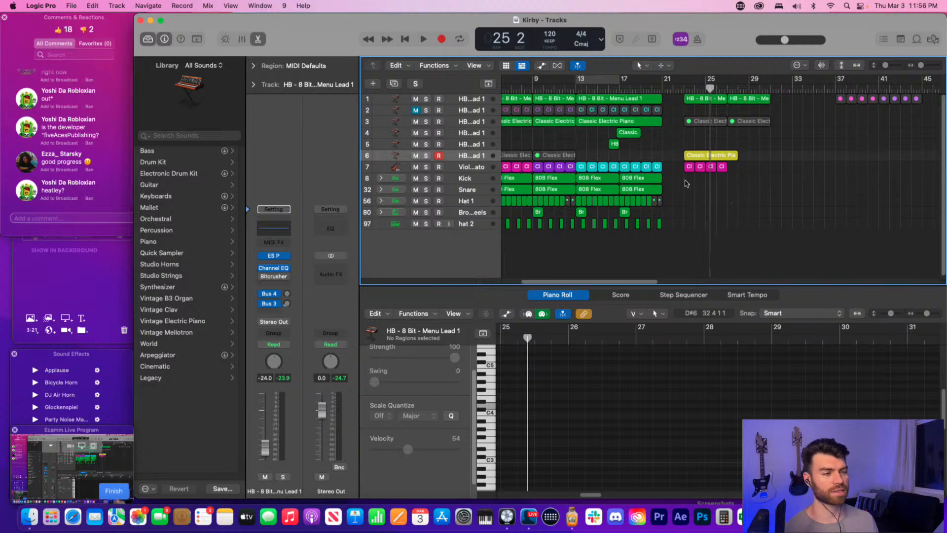
{"action": "scroll", "coordinate": [686, 183], "scroll_direction": "left", "scroll_amount": 2}
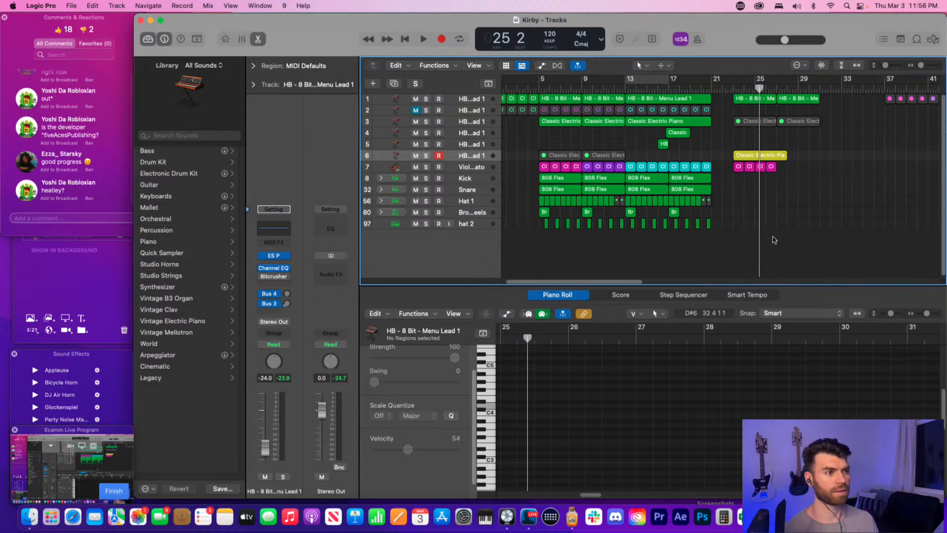
{"action": "key", "text": "super+Left"}
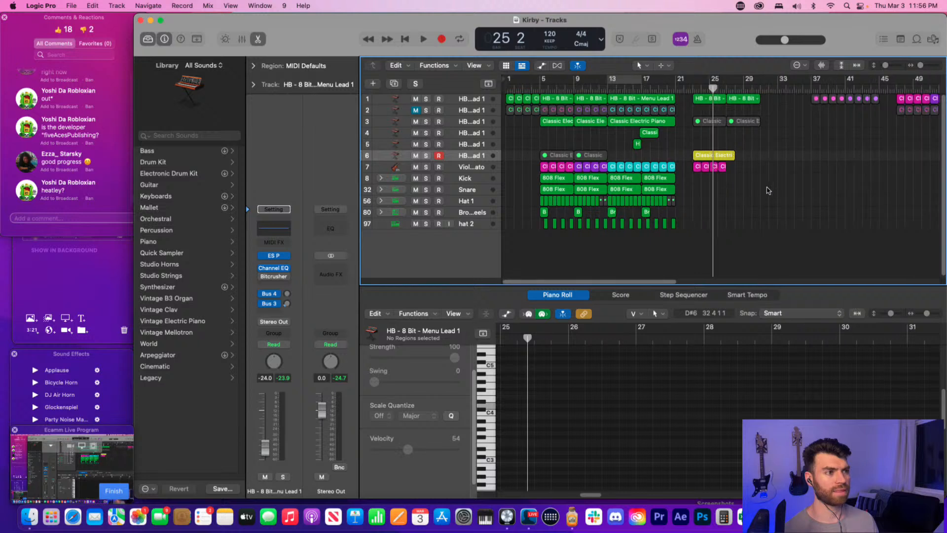
{"action": "left_click", "coordinate": [711, 155]}
{"action": "double_click", "coordinate": [691, 90]}
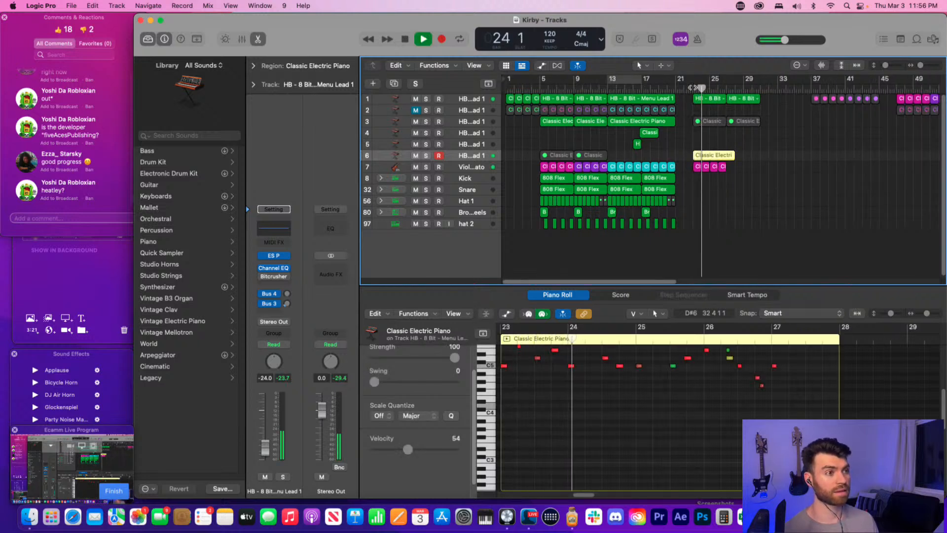
{"action": "key", "text": "space"}
- Inspect the notes of the Classic Electric Piano regions at bar 23 on track 6 and bar 5 on track 3
{"action": "left_click", "coordinate": [780, 190]}
{"action": "left_click", "coordinate": [712, 155]}
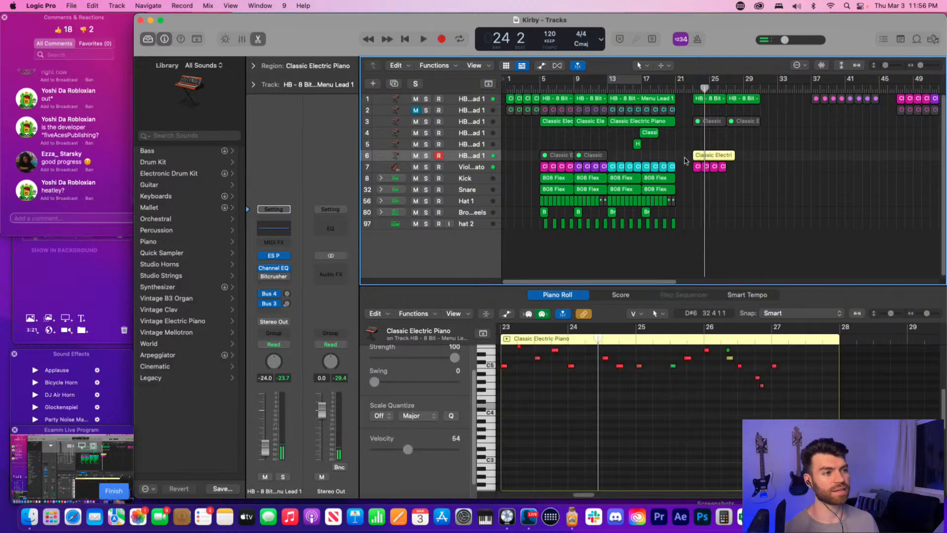
{"action": "left_click", "coordinate": [553, 123]}
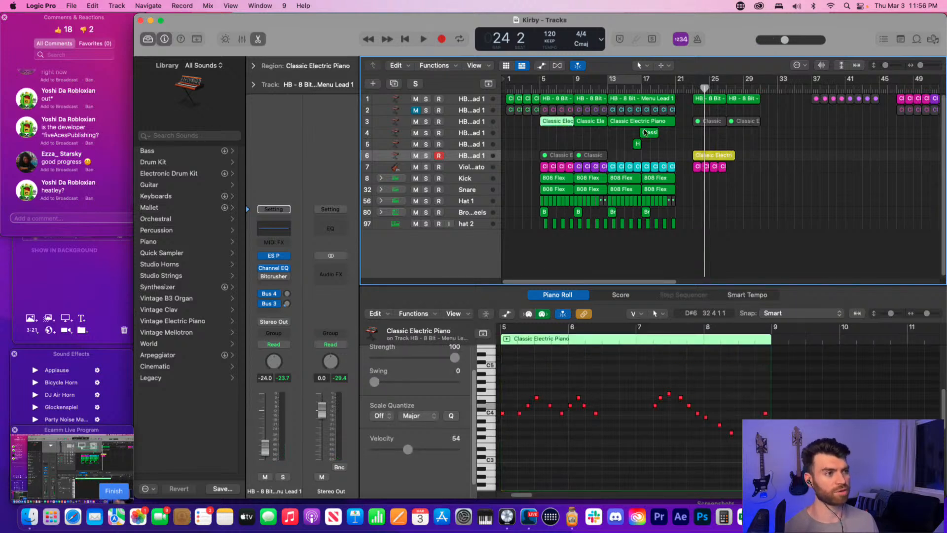
{"action": "left_click", "coordinate": [827, 189]}
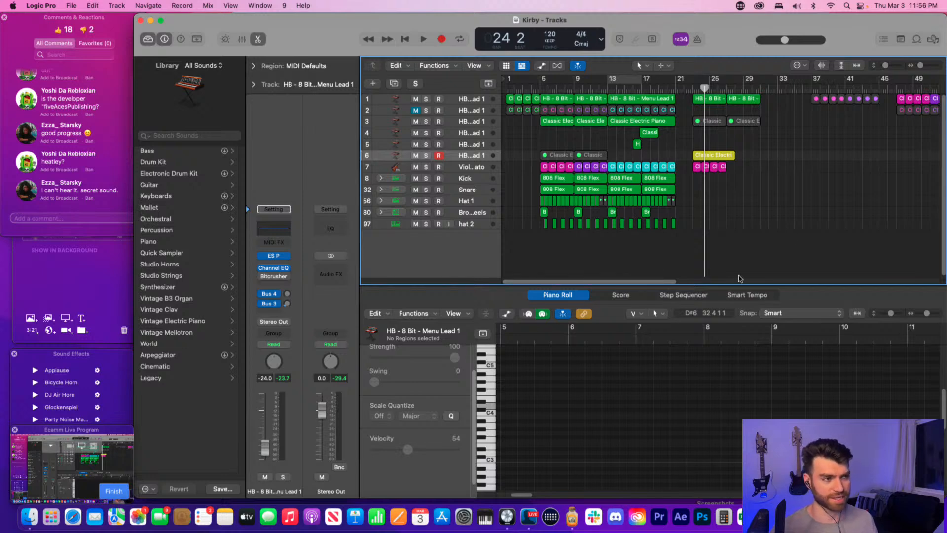
- Move all regions from bar 37 onward 12 bars later so the group starts at bar 49
{"action": "key", "text": "super+Left"}
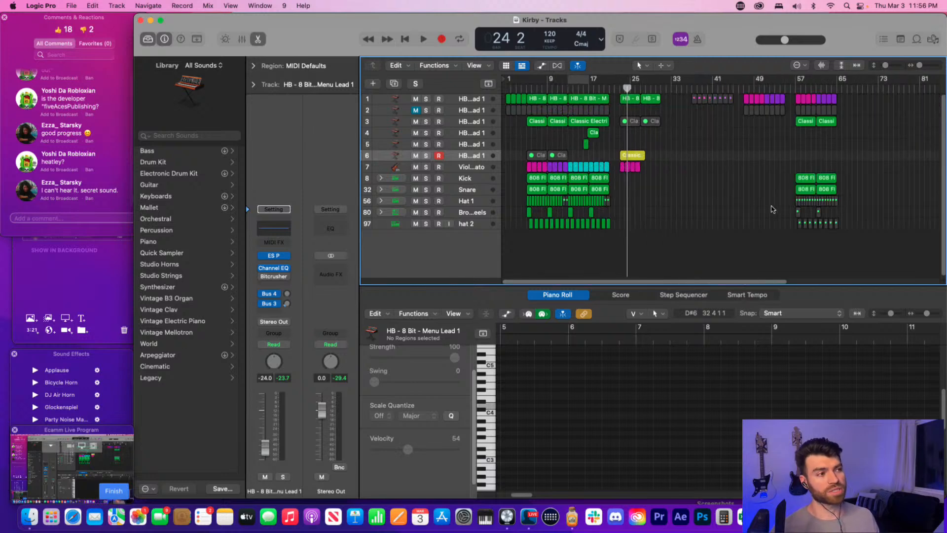
{"action": "left_click_drag", "start_coordinate": [858, 233], "coordinate": [681, 91]}
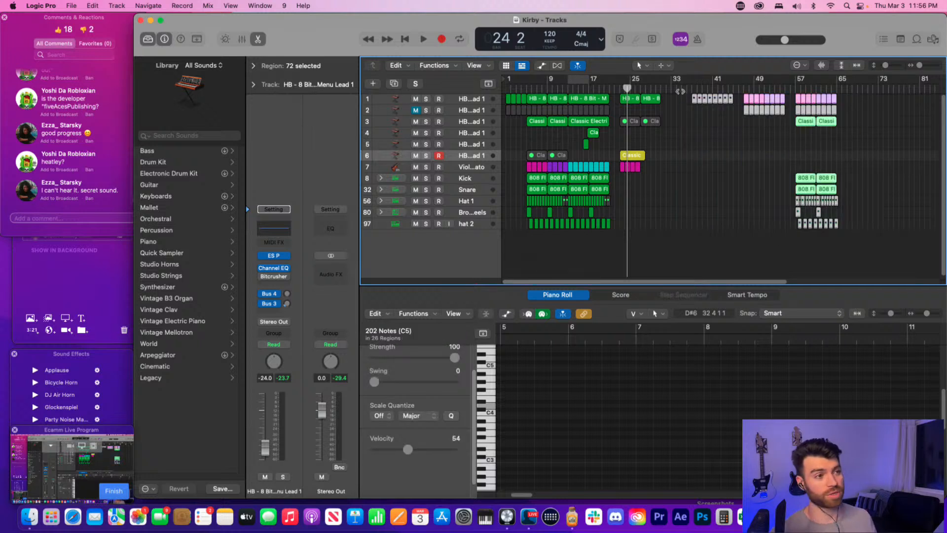
{"action": "left_click_drag", "start_coordinate": [694, 100], "coordinate": [756, 103]}
{"action": "left_click", "coordinate": [722, 152]}
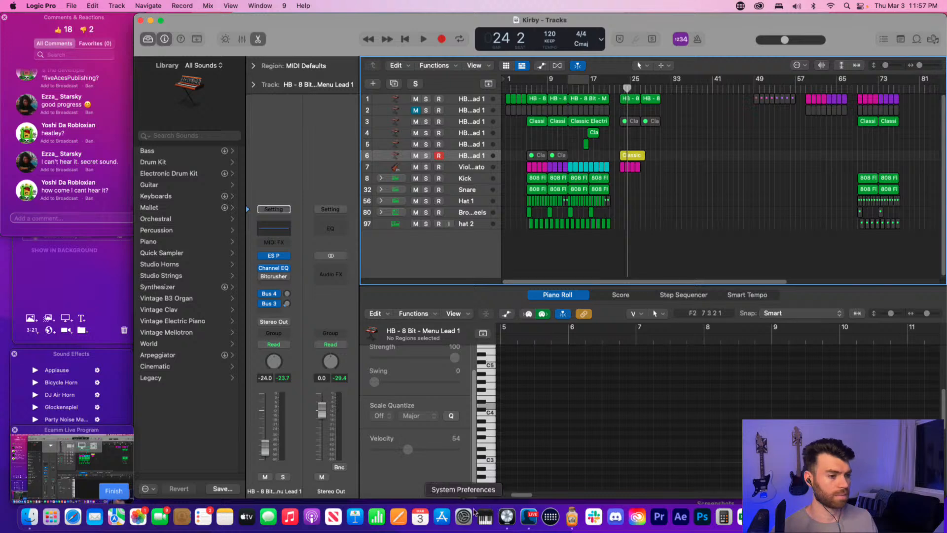
- Switch to Audio Hijack and start running the Current Ecamm Set up session
{"action": "left_click", "coordinate": [572, 515]}
{"action": "double_click", "coordinate": [244, 140]}
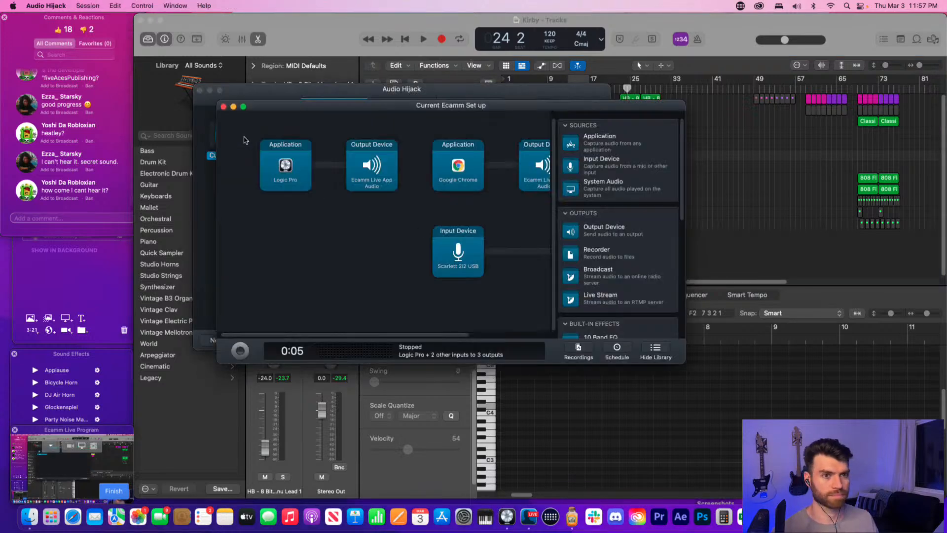
{"action": "left_click", "coordinate": [247, 351]}
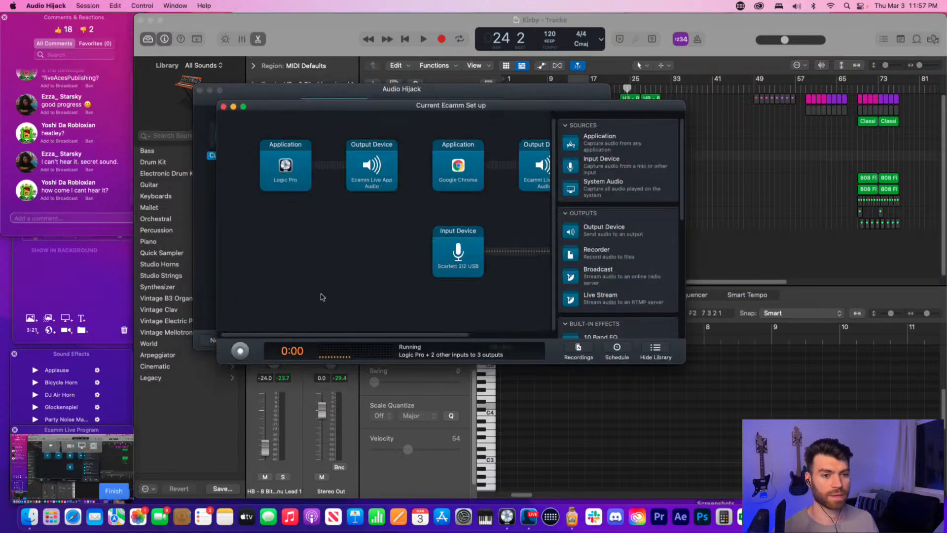
- Return to Logic Pro, play the new section from about bar 23 through bar 27, and check the track 6 piano region
{"action": "left_click", "coordinate": [722, 192]}
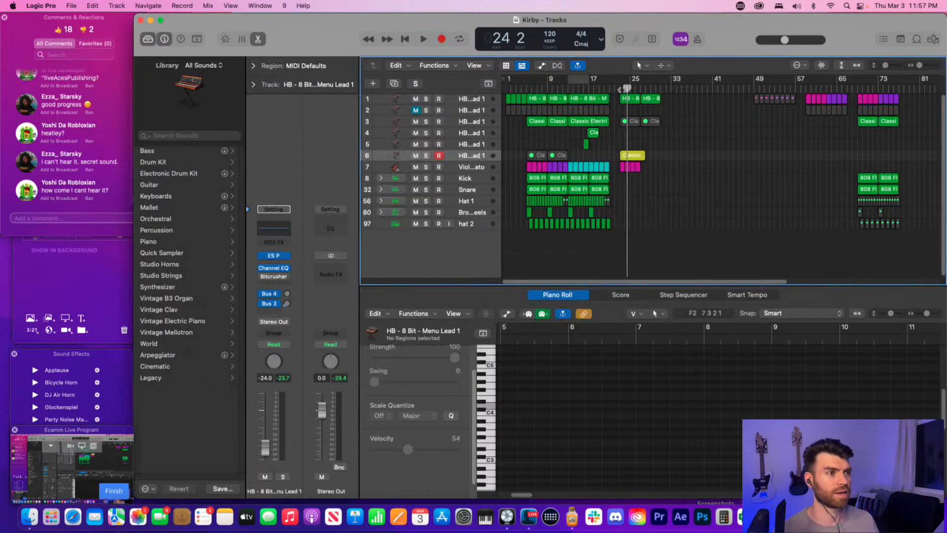
{"action": "key", "text": "space"}
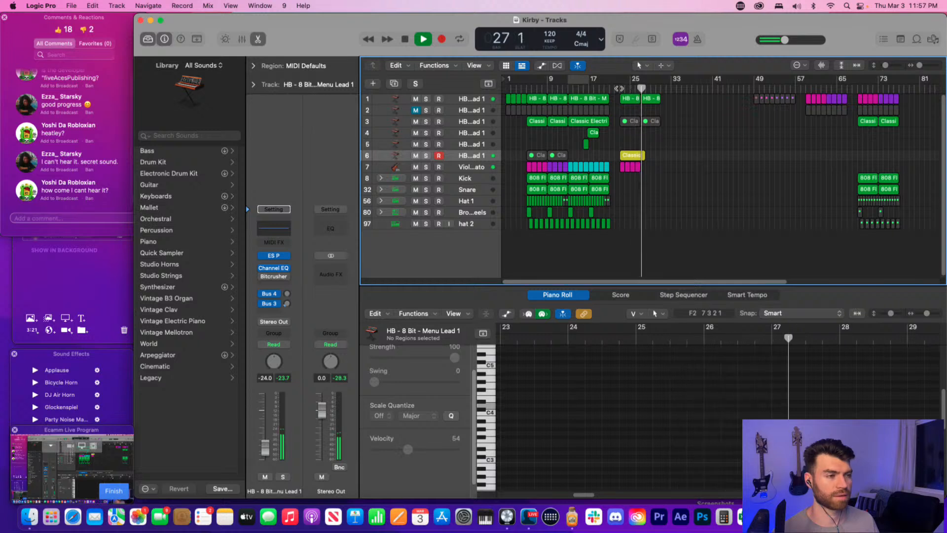
{"action": "key", "text": "space"}
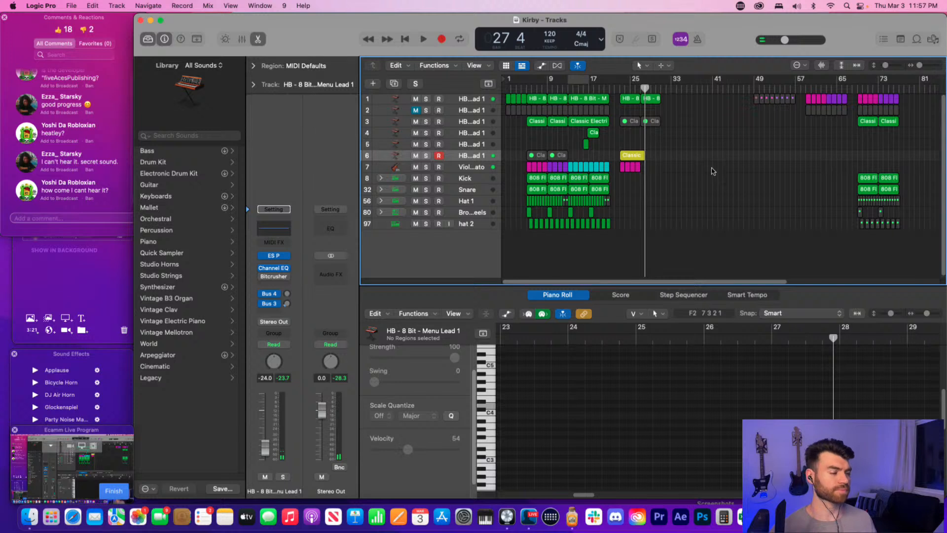
{"action": "left_click", "coordinate": [640, 156]}
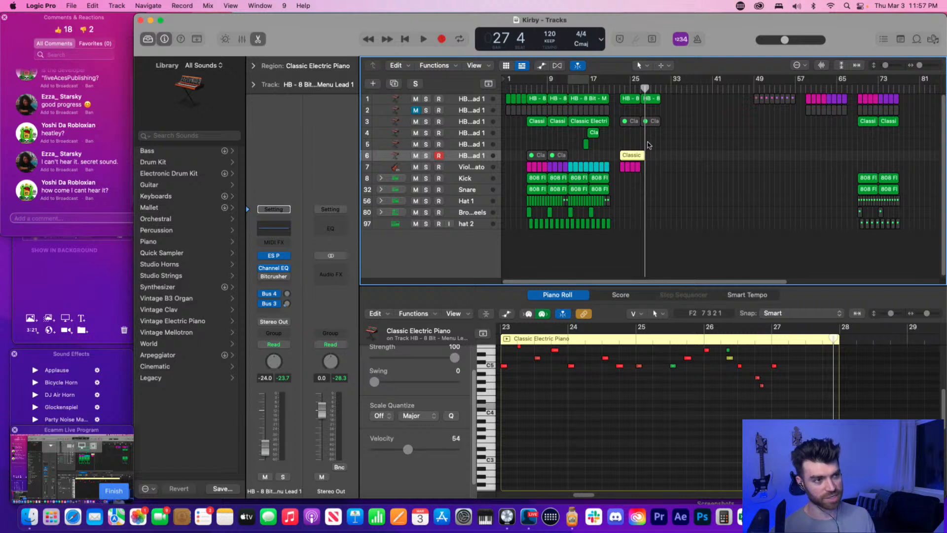
{"action": "left_click", "coordinate": [646, 165]}
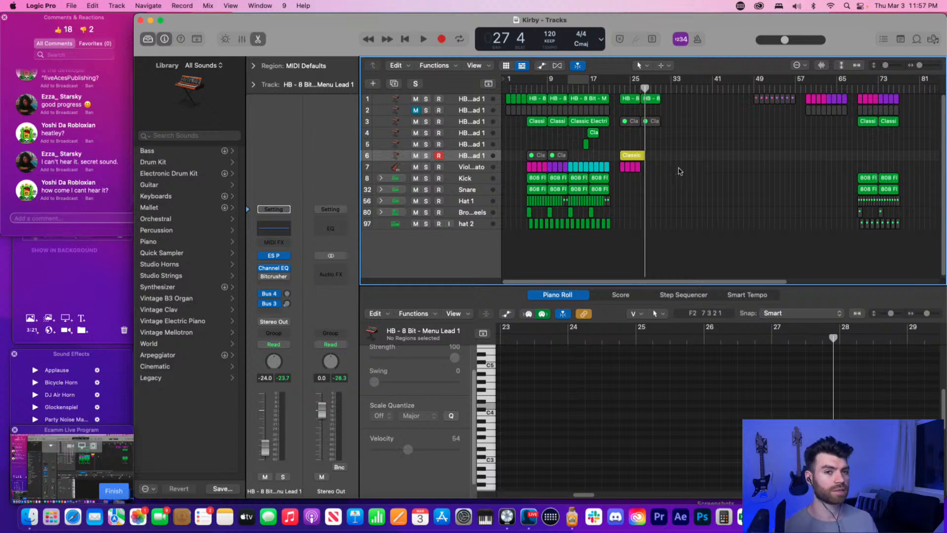
- Move the Kirby project window slightly left and place the Ecamm Live Program preview over the Piano Roll, uncovering the Sound Effects list
{"action": "left_click_drag", "start_coordinate": [306, 34], "coordinate": [278, 35]}
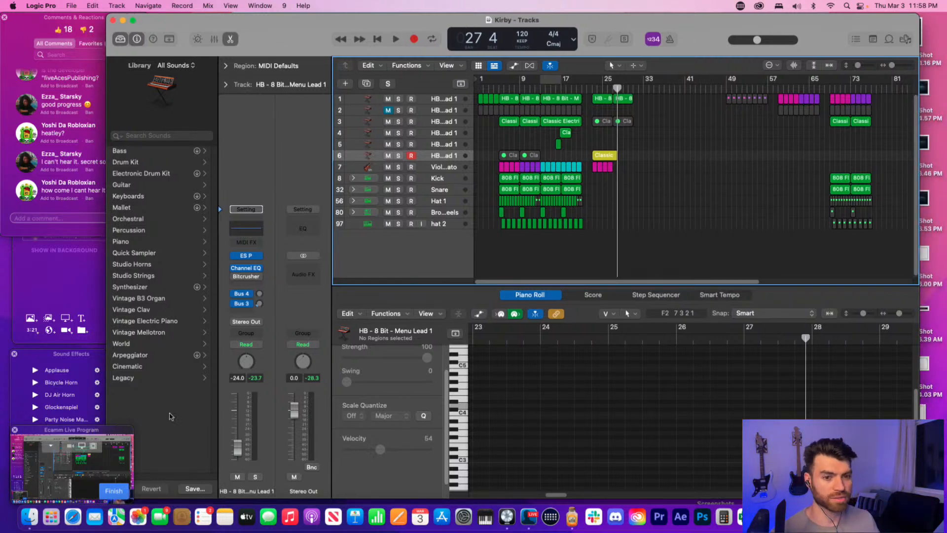
{"action": "left_click_drag", "start_coordinate": [94, 443], "coordinate": [630, 419]}
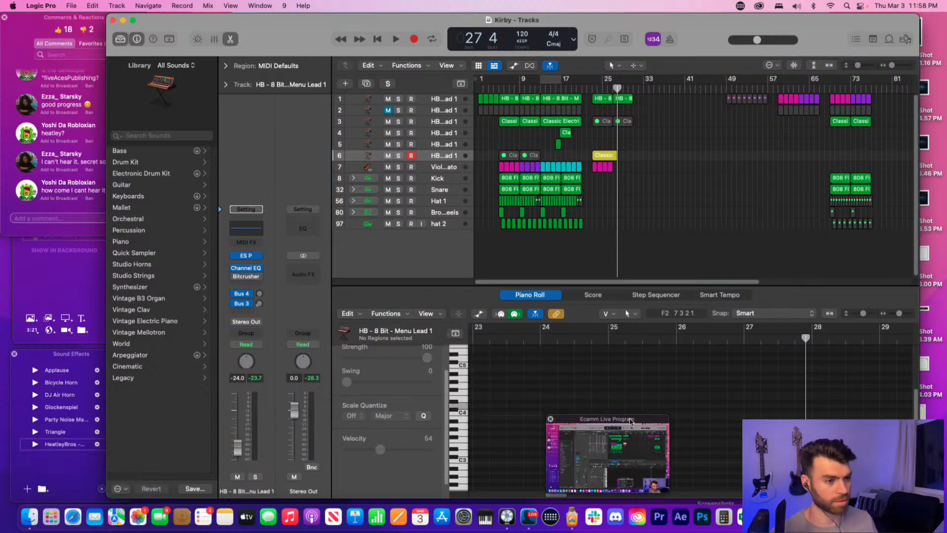
{"action": "left_click", "coordinate": [667, 217]}
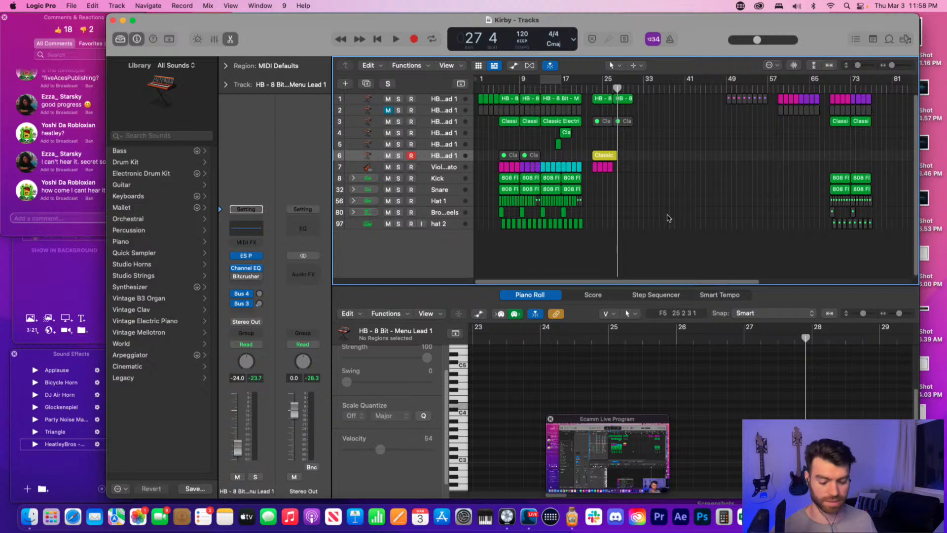